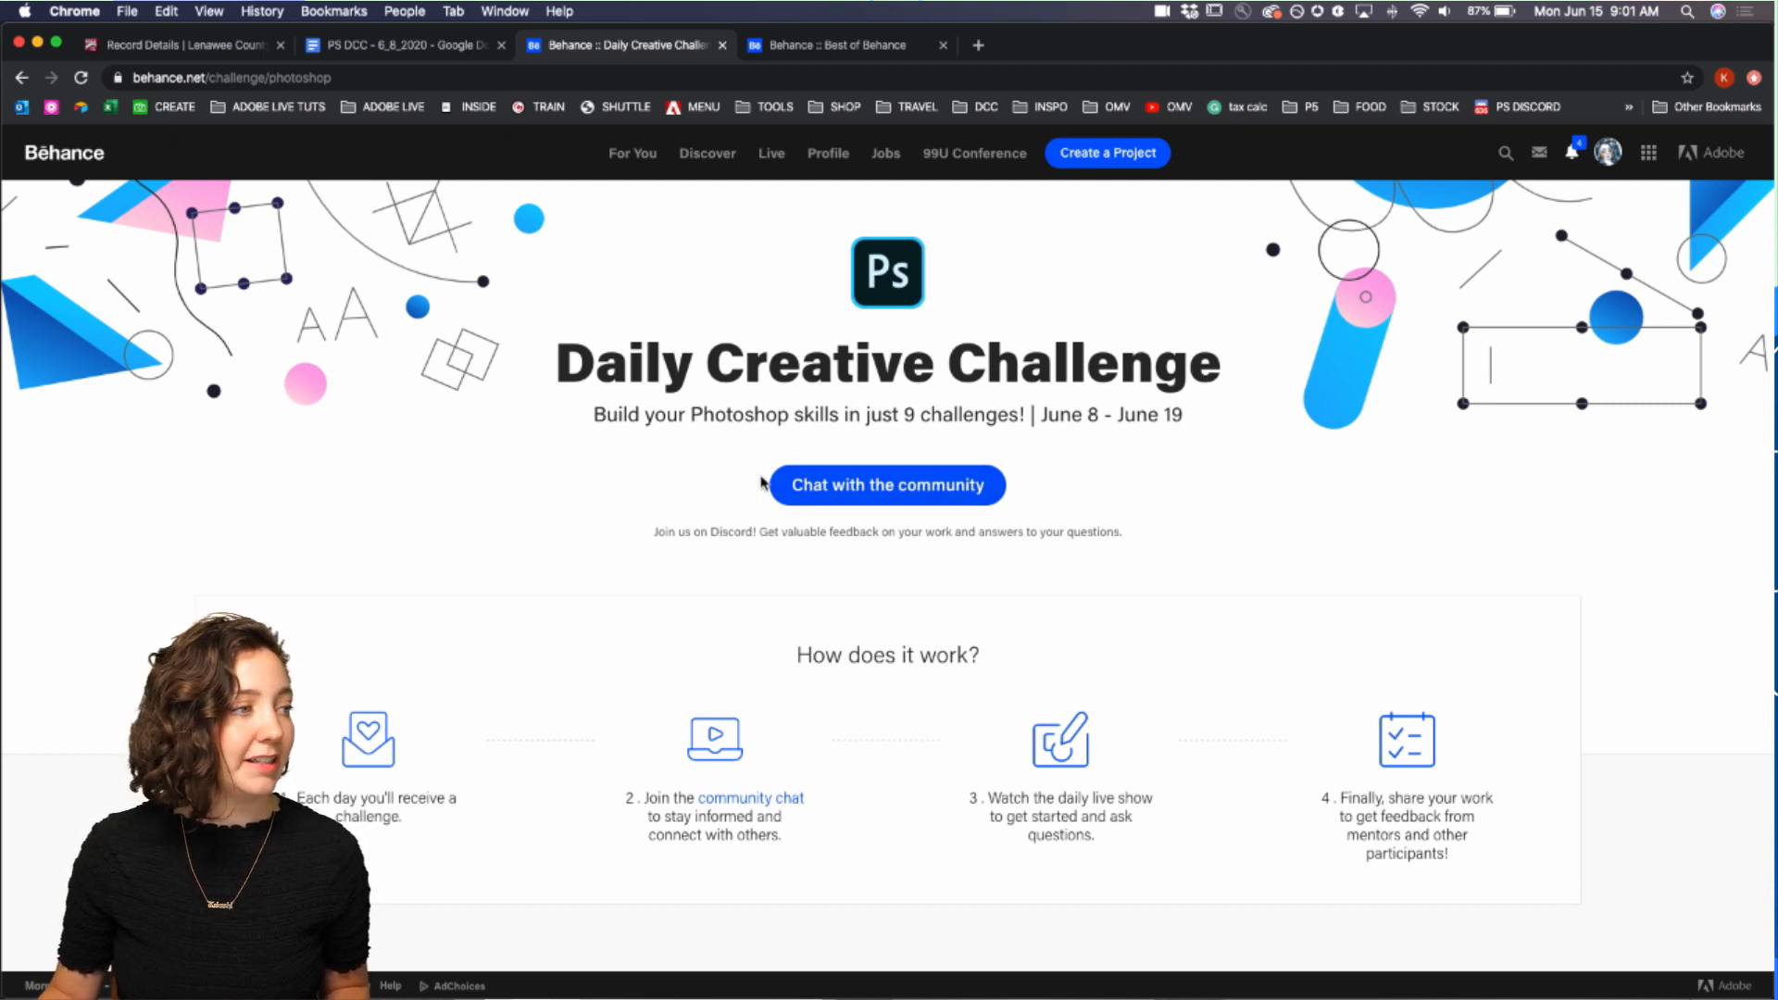
Step: Scroll through the Daily Creative Challenge page to review the listed challenges
{"action": "scroll", "coordinate": [769, 481], "scroll_direction": "down", "scroll_amount": 10}
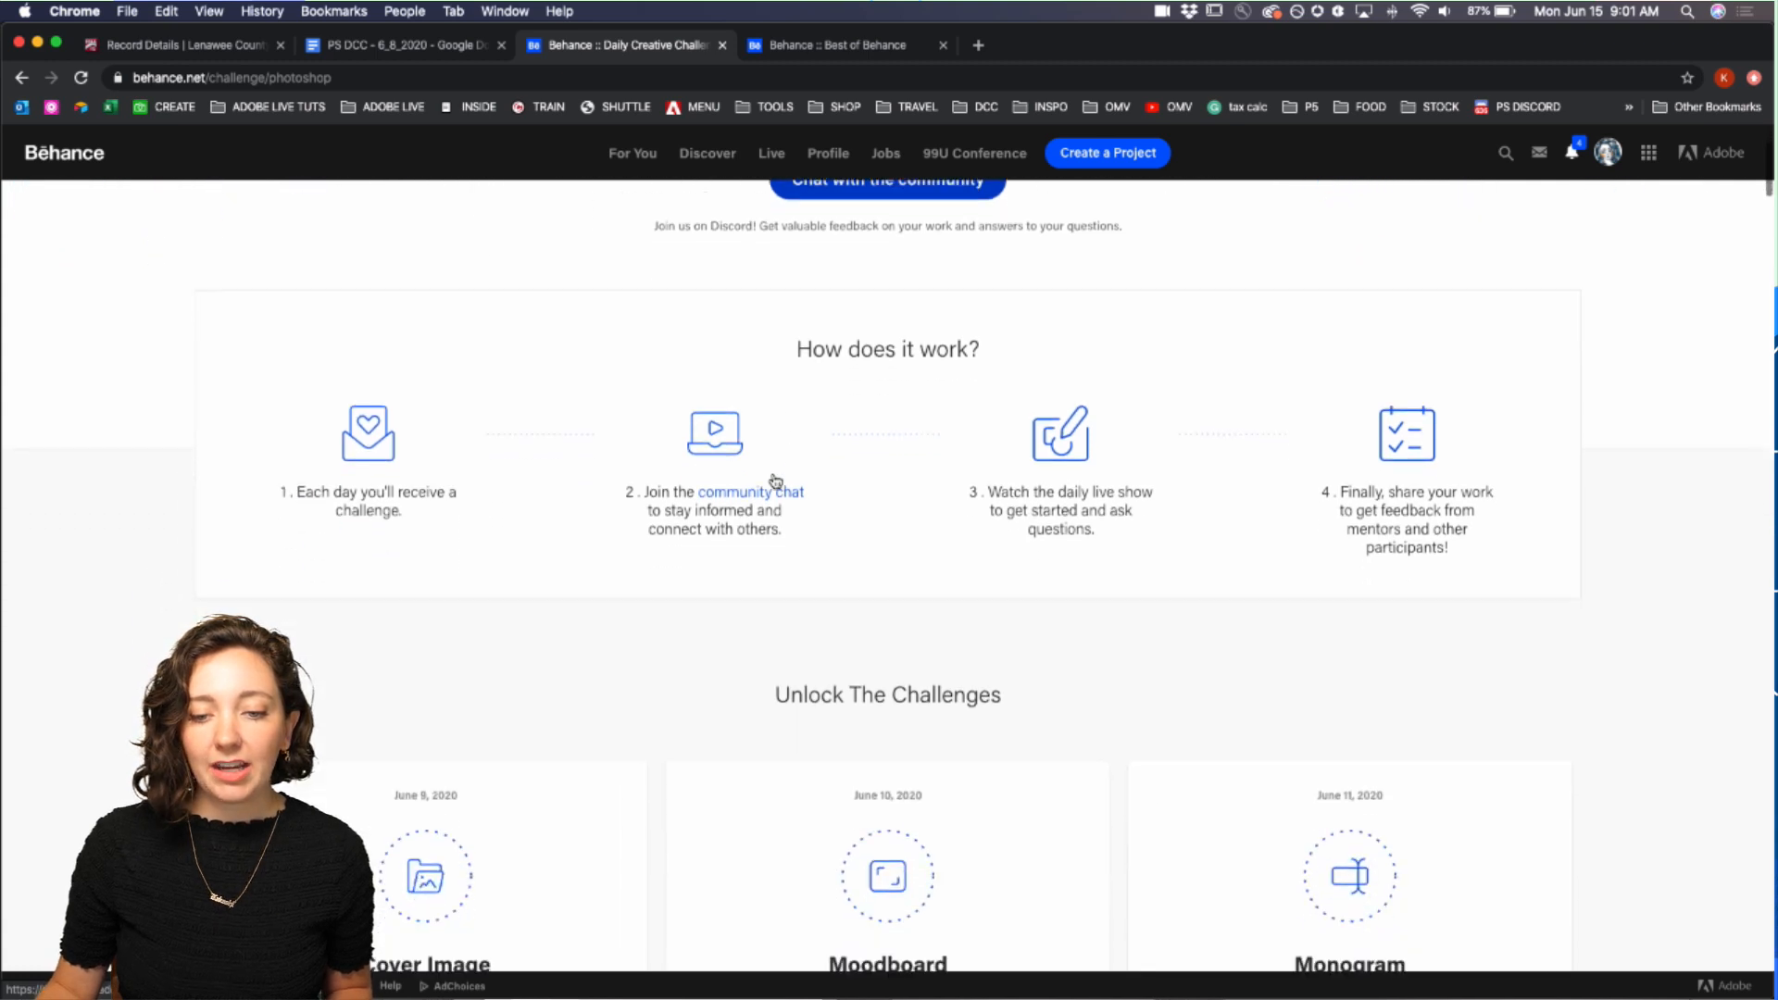
{"action": "scroll", "coordinate": [776, 480], "scroll_direction": "down", "scroll_amount": 3}
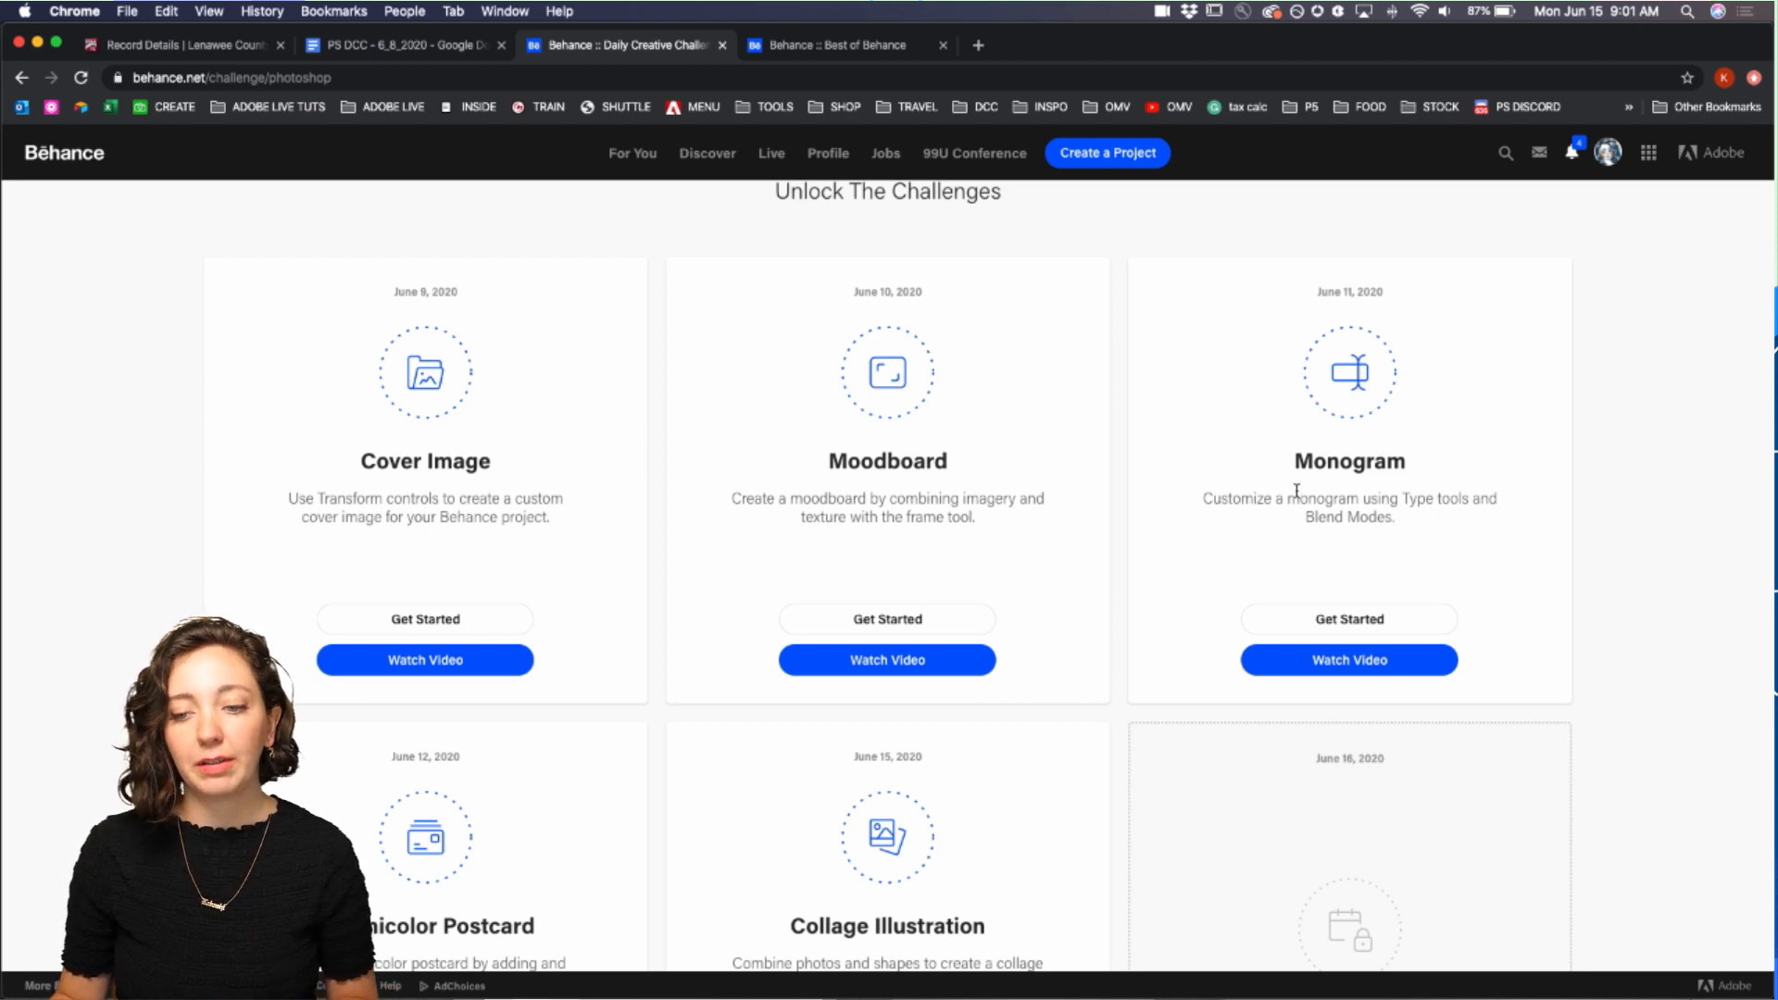
{"action": "scroll", "coordinate": [1278, 496], "scroll_direction": "down", "scroll_amount": 3}
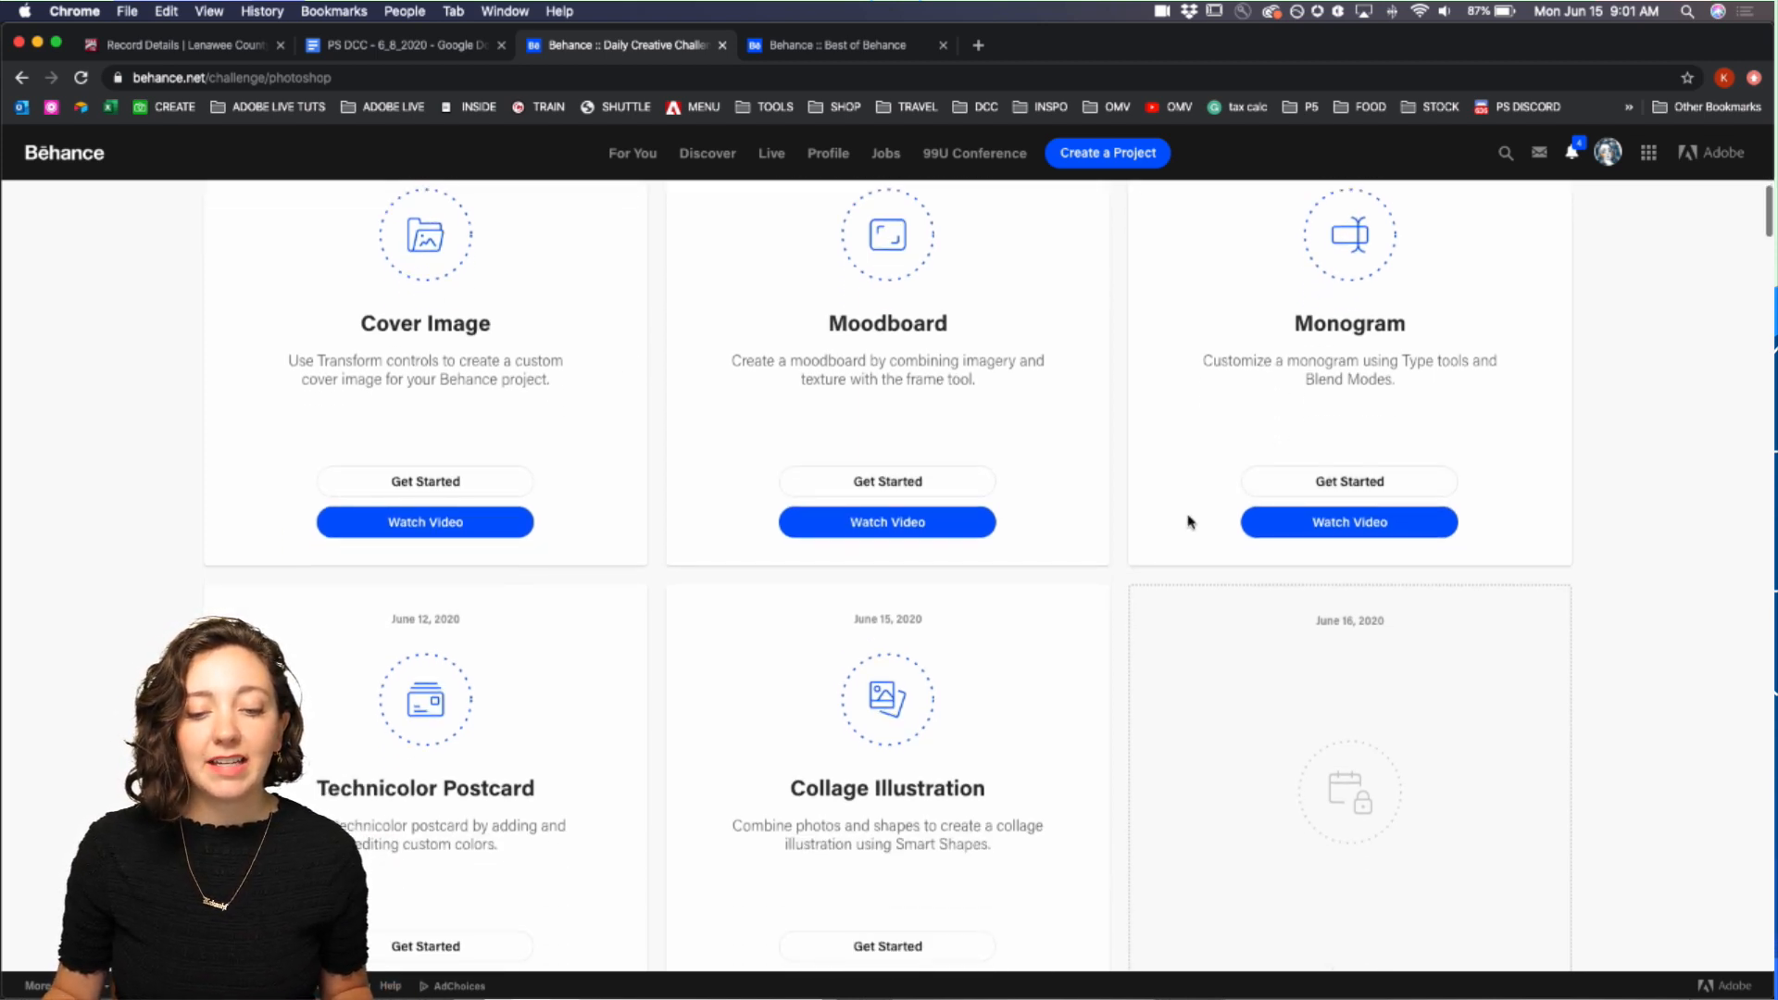
{"action": "scroll", "coordinate": [762, 648], "scroll_direction": "down", "scroll_amount": 1}
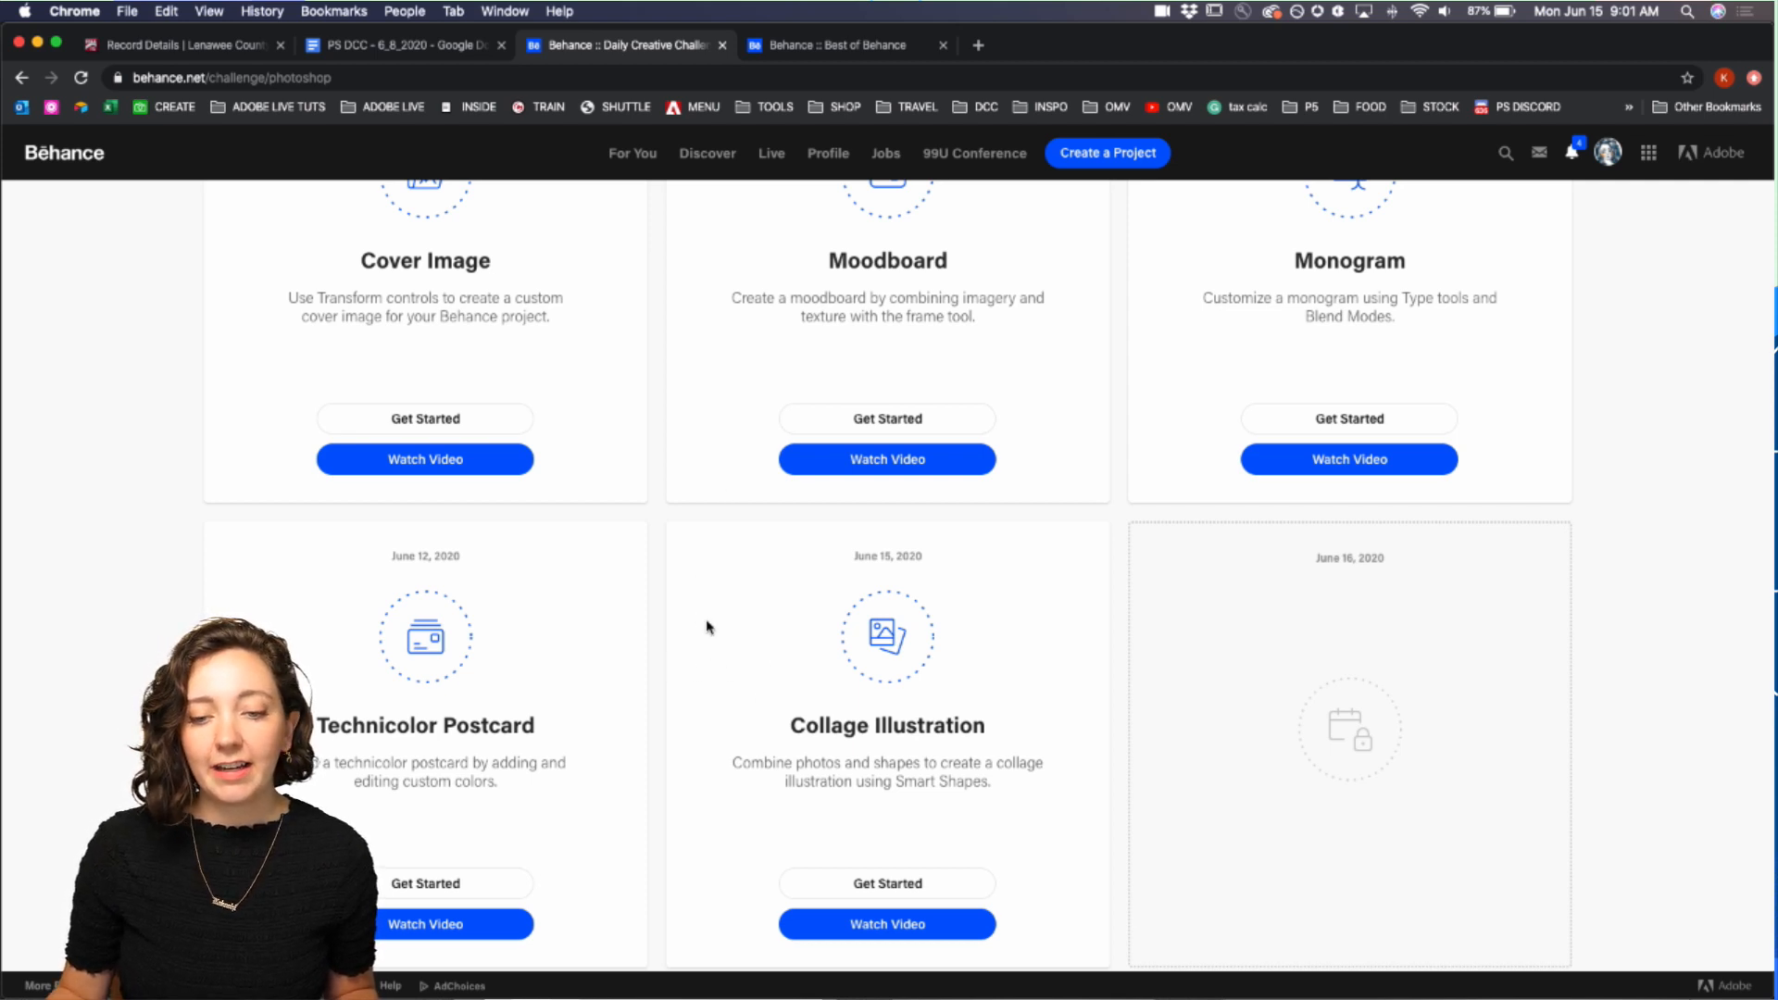
{"action": "scroll", "coordinate": [707, 627], "scroll_direction": "down", "scroll_amount": 2}
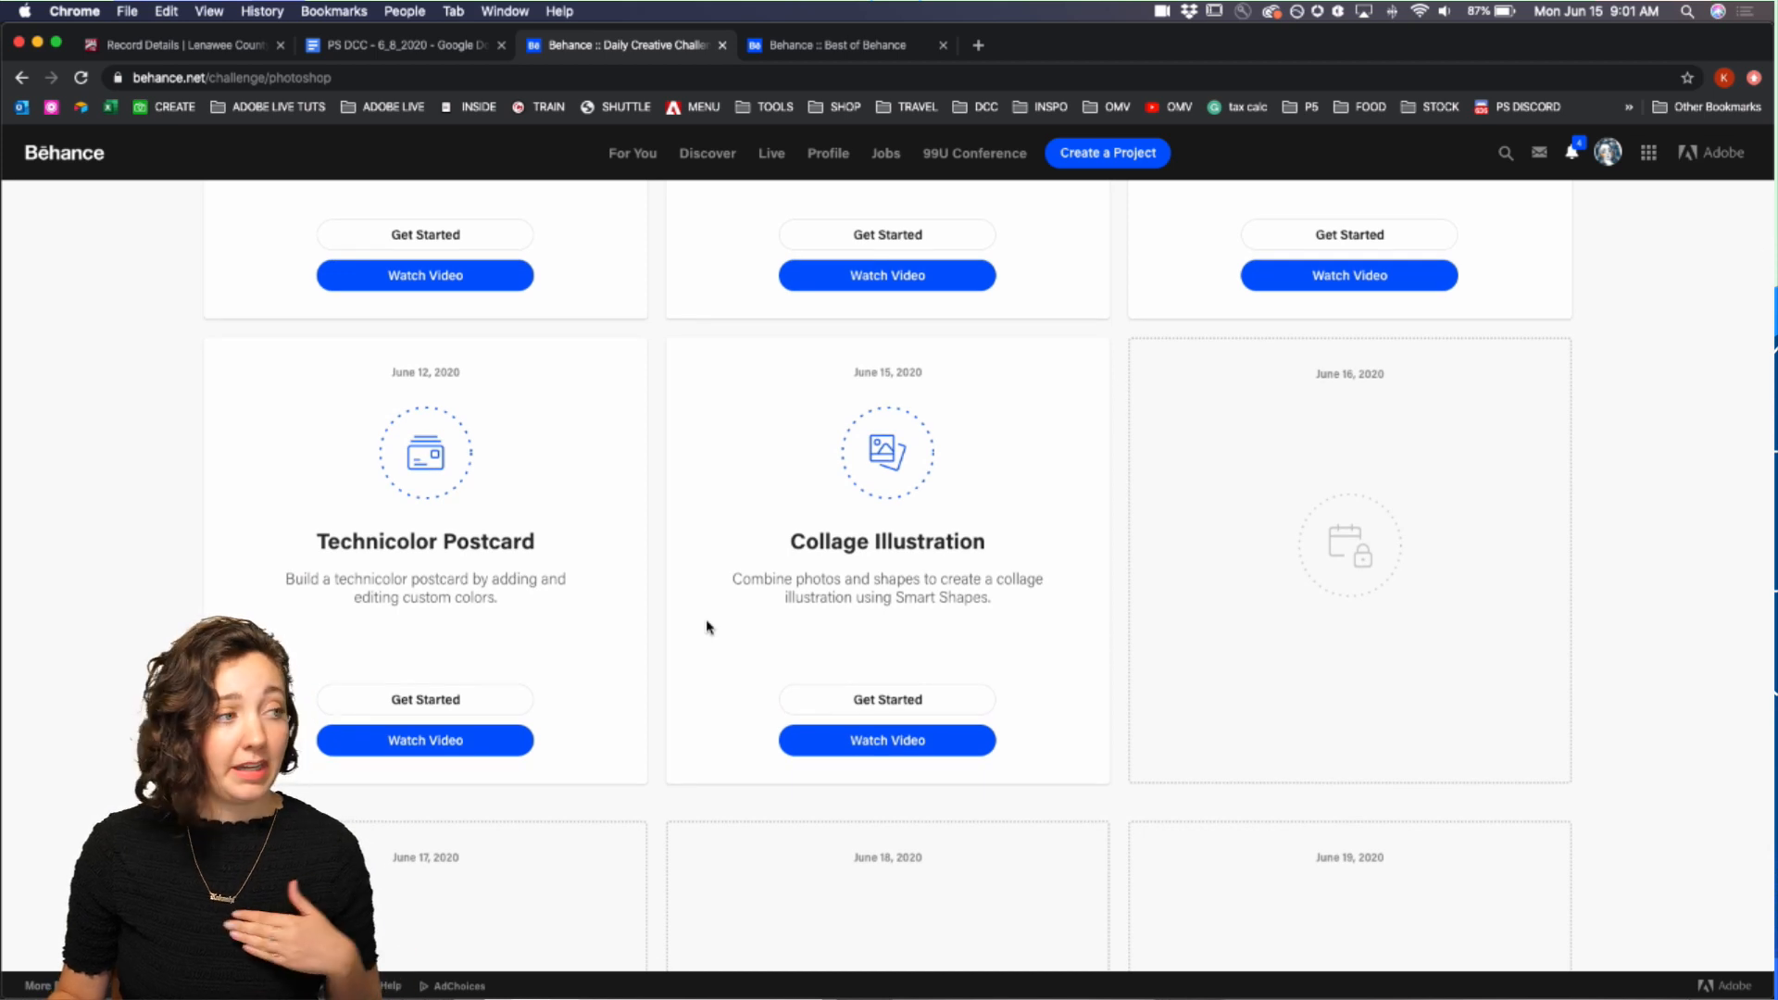
Step: Open the Collage Illustration challenge's starter images and return to the challenge page
{"action": "left_click", "coordinate": [866, 701]}
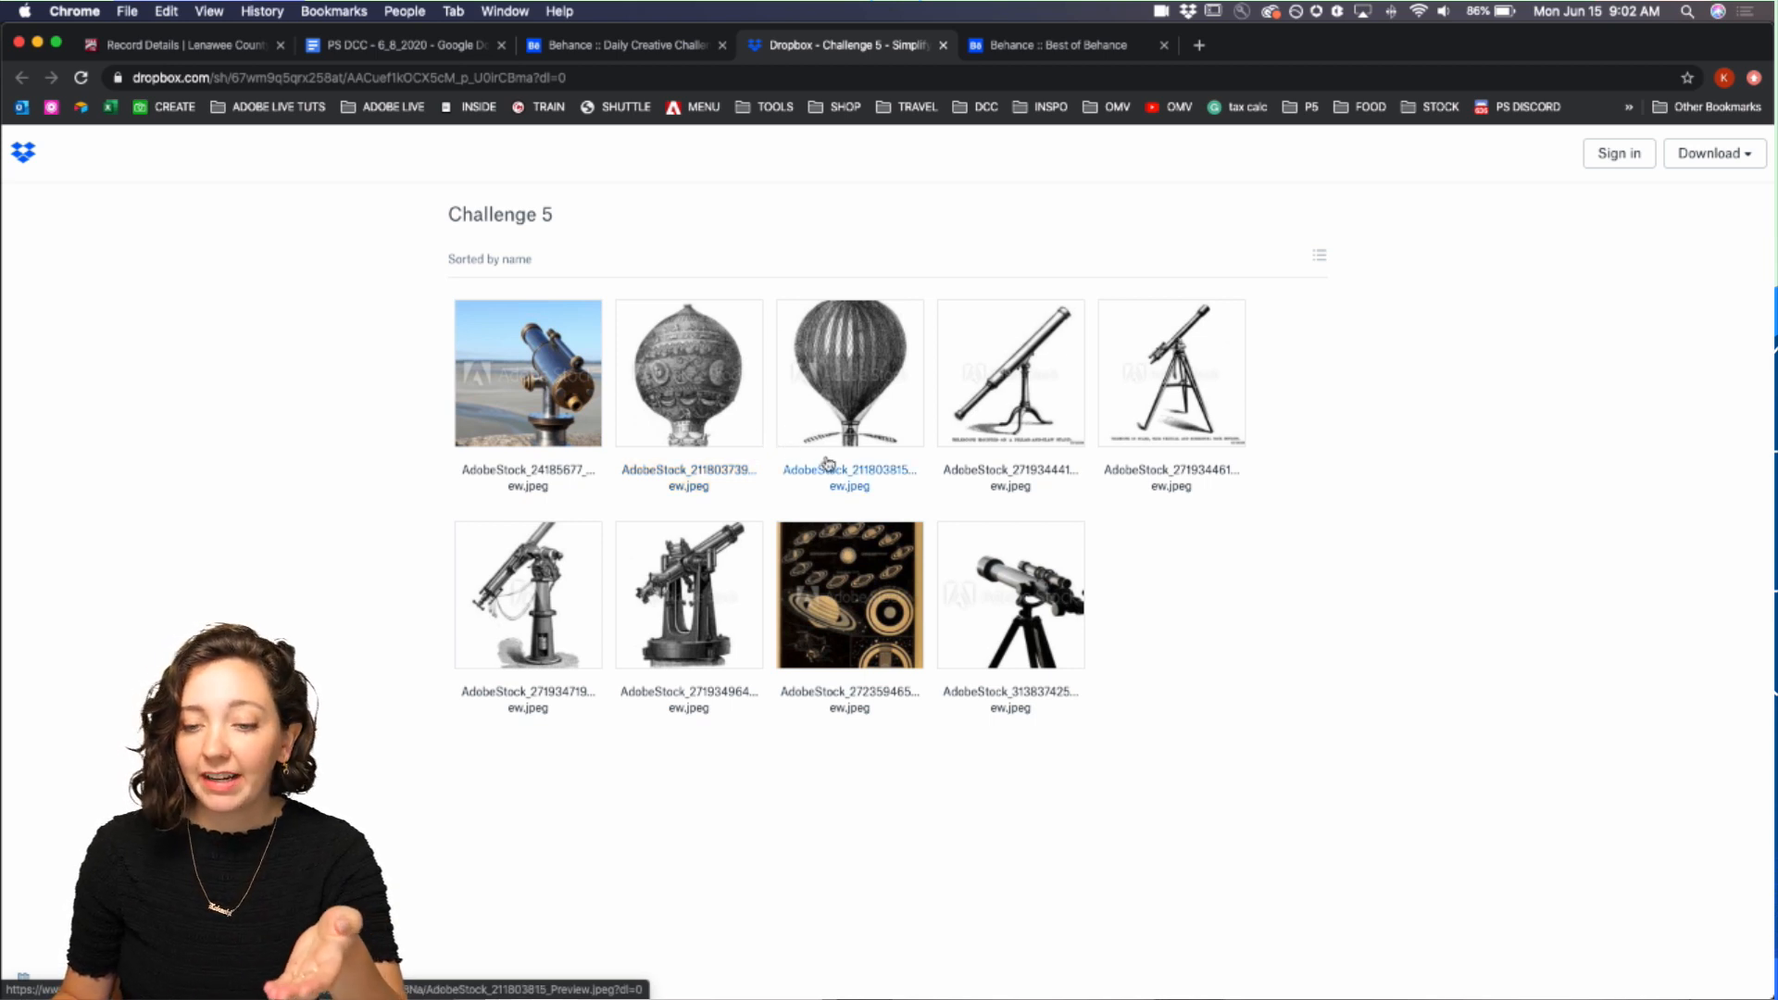
{"action": "left_click", "coordinate": [613, 49]}
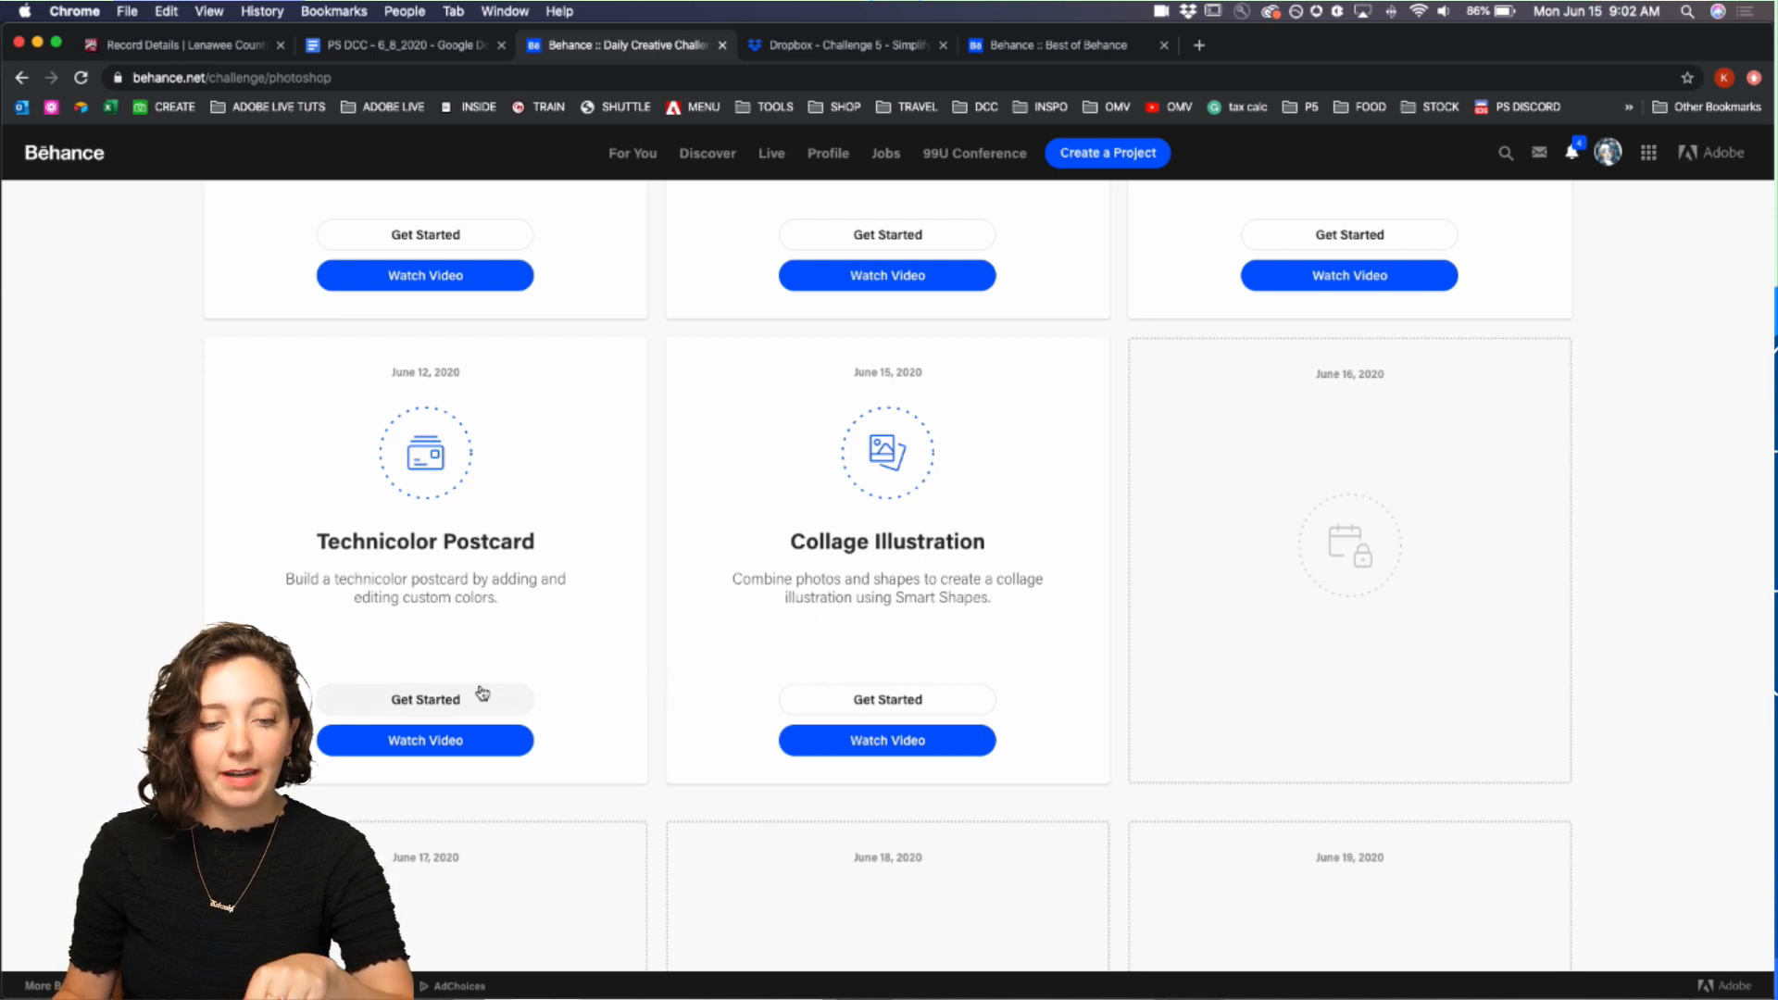
Step: Open the Technicolor Postcard challenge's starter file folder and compare it with the Collage Illustration images
{"action": "left_click_drag", "start_coordinate": [509, 541], "coordinate": [298, 551]}
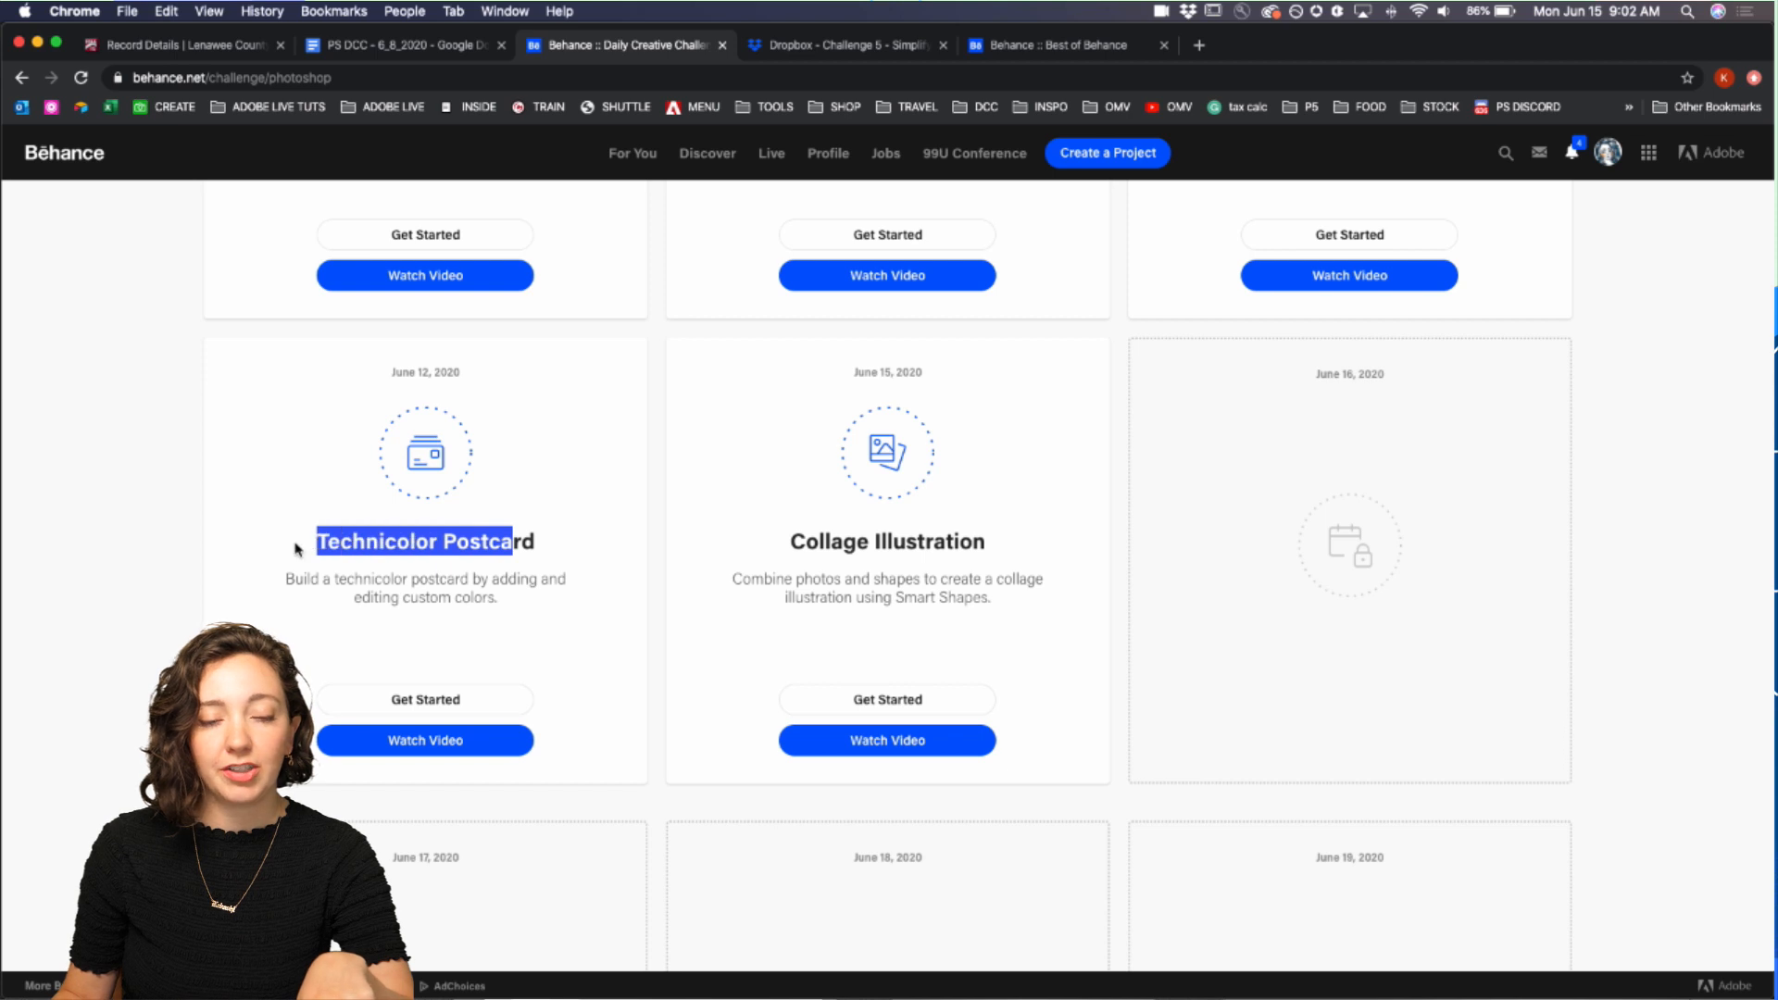
{"action": "left_click", "coordinate": [407, 700]}
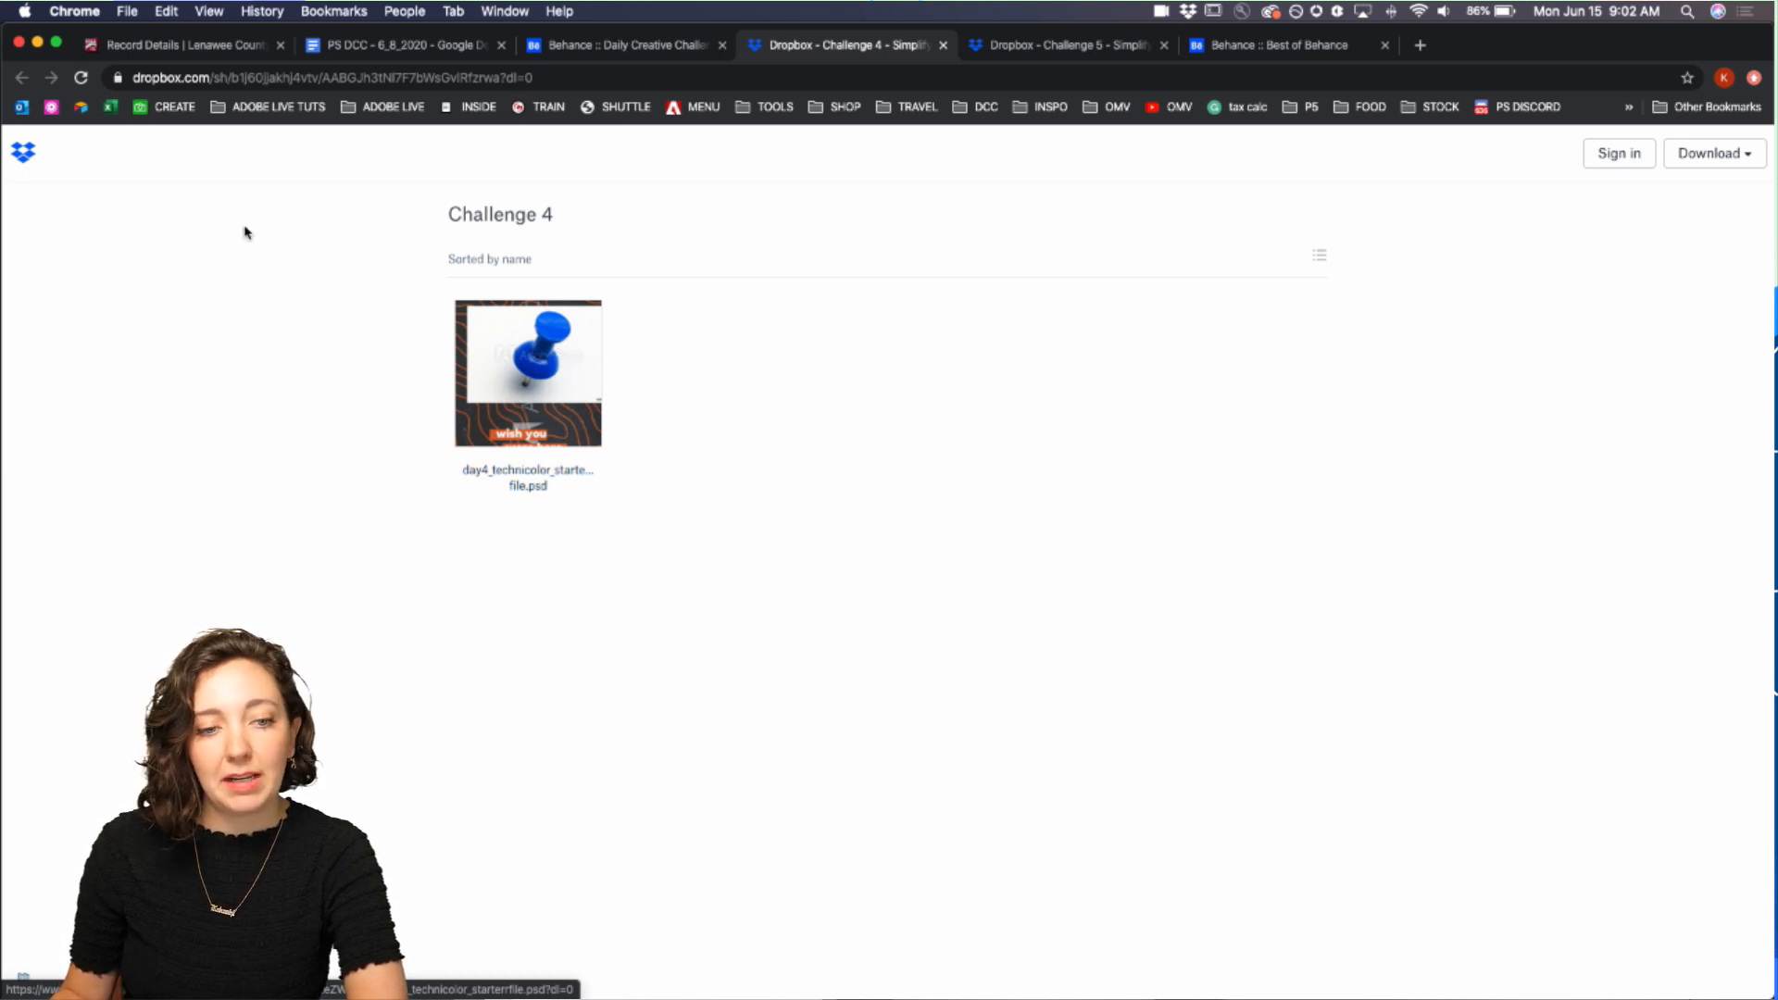
{"action": "left_click", "coordinate": [1030, 48]}
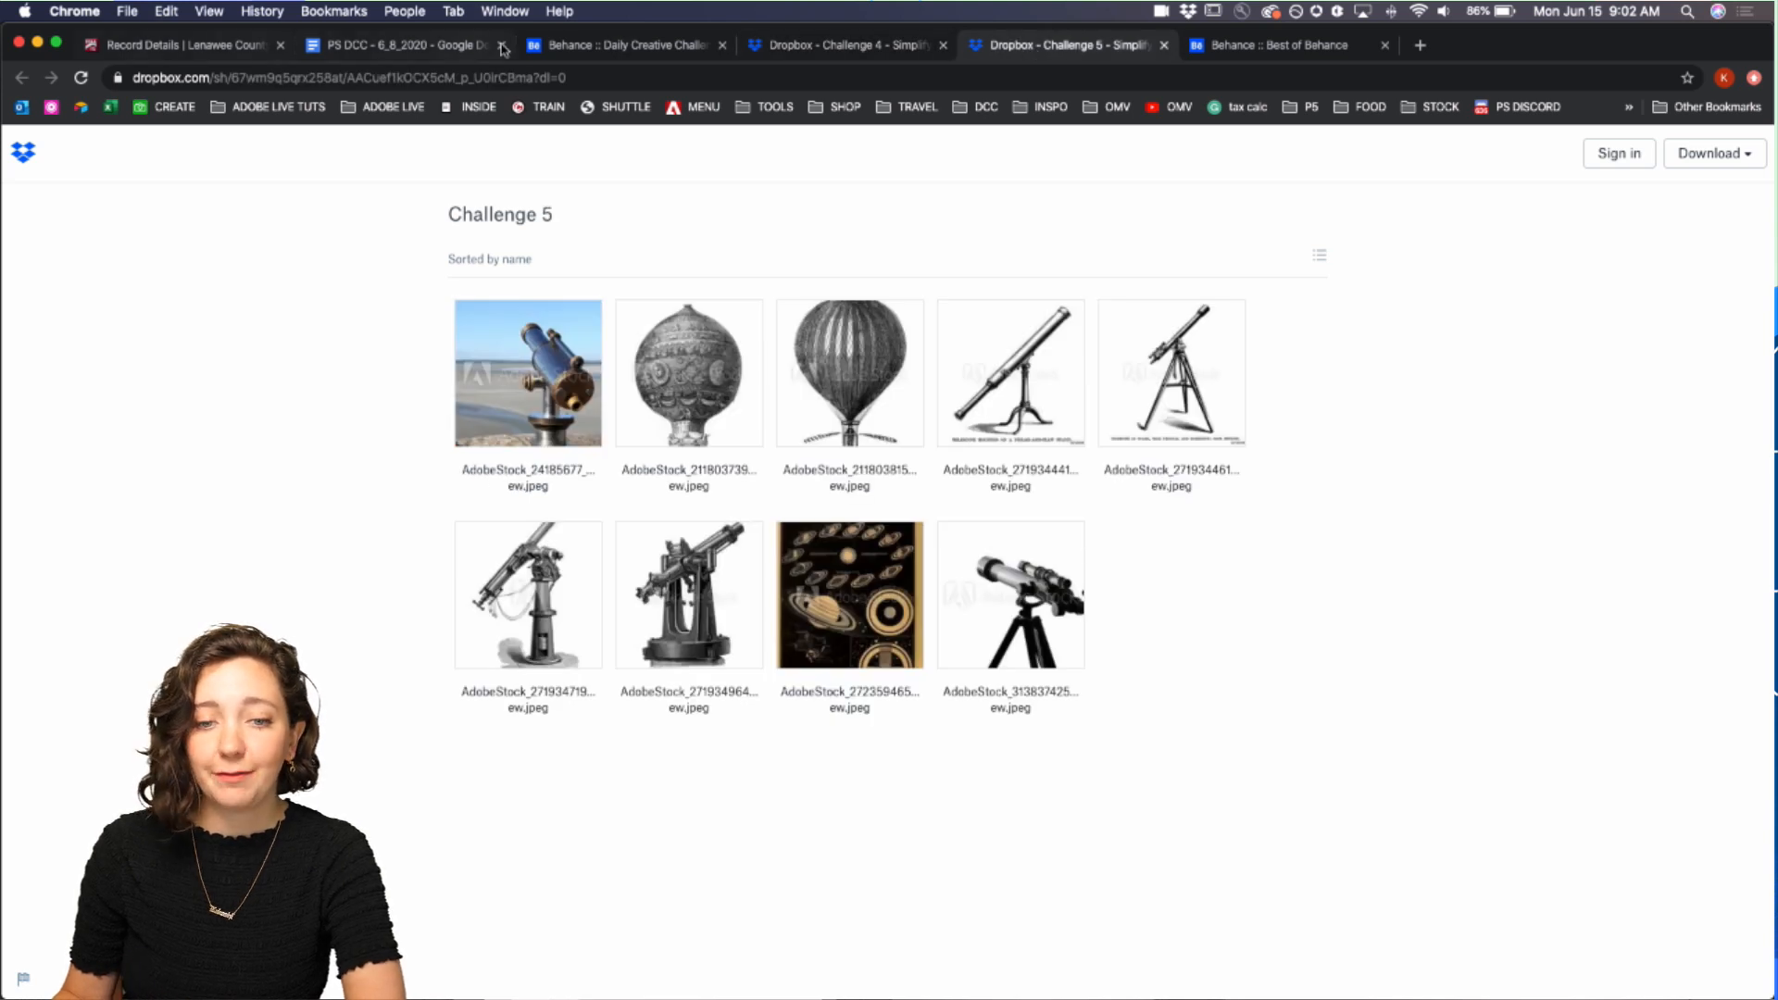
{"action": "left_click", "coordinate": [585, 48]}
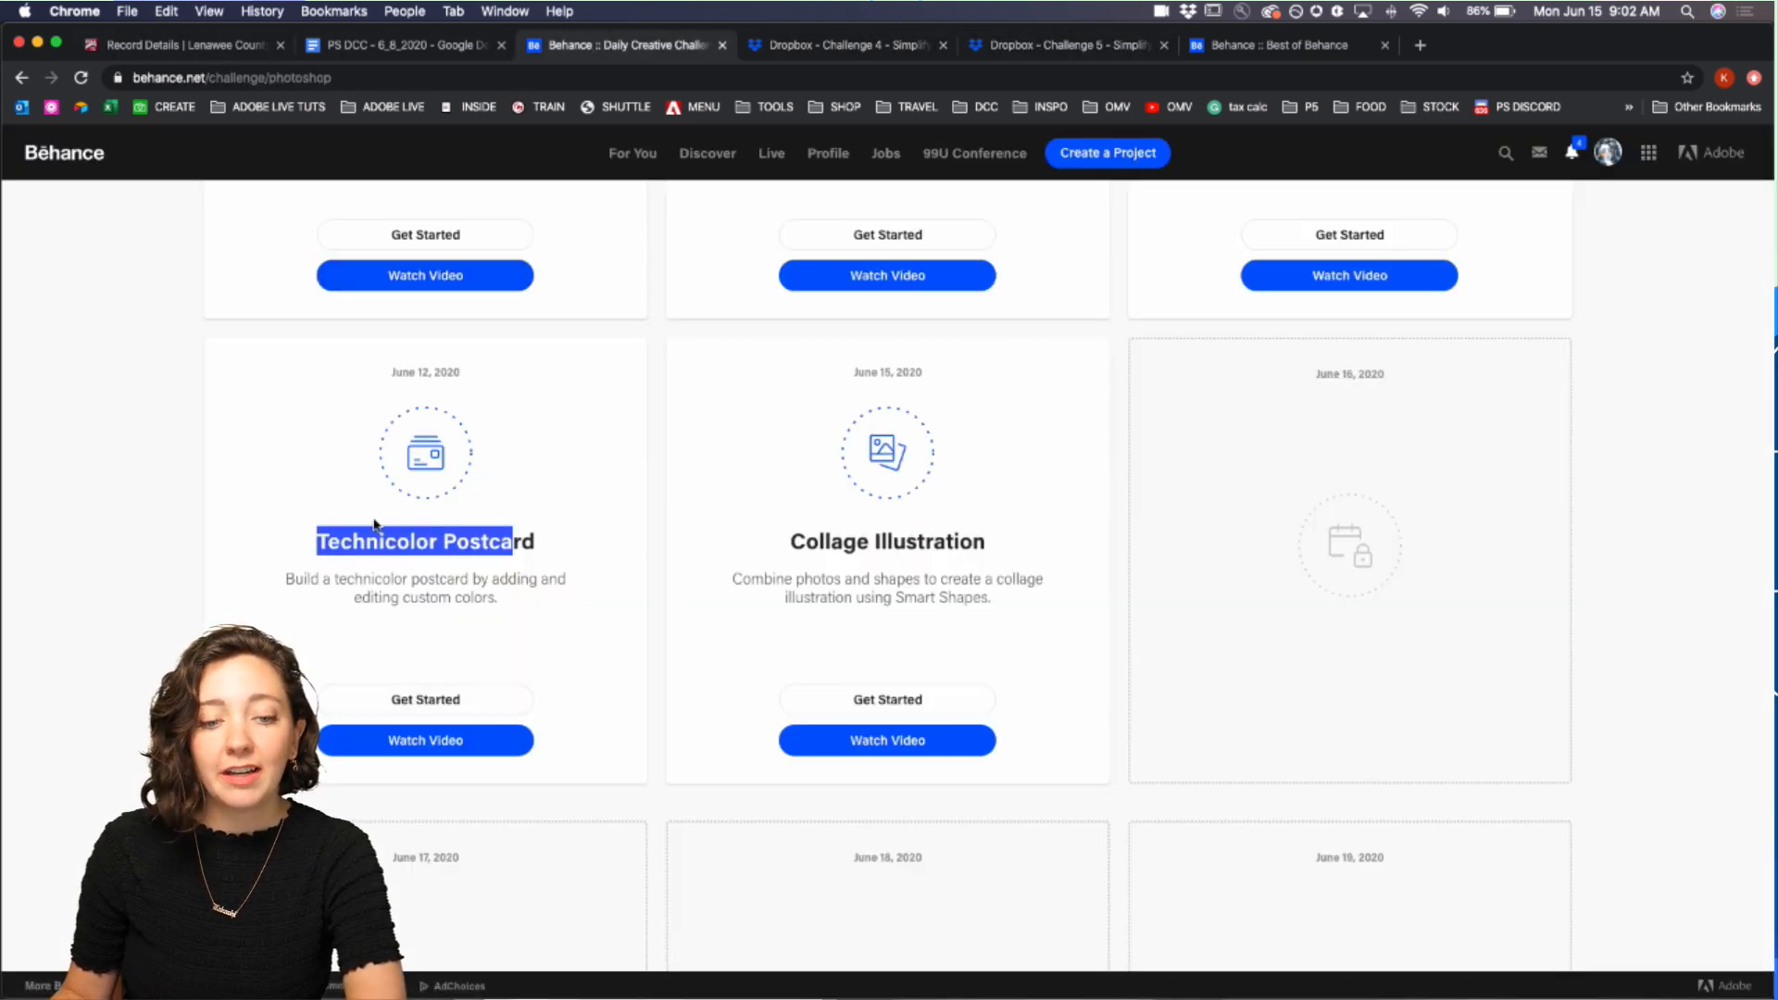
{"action": "left_click", "coordinate": [390, 544]}
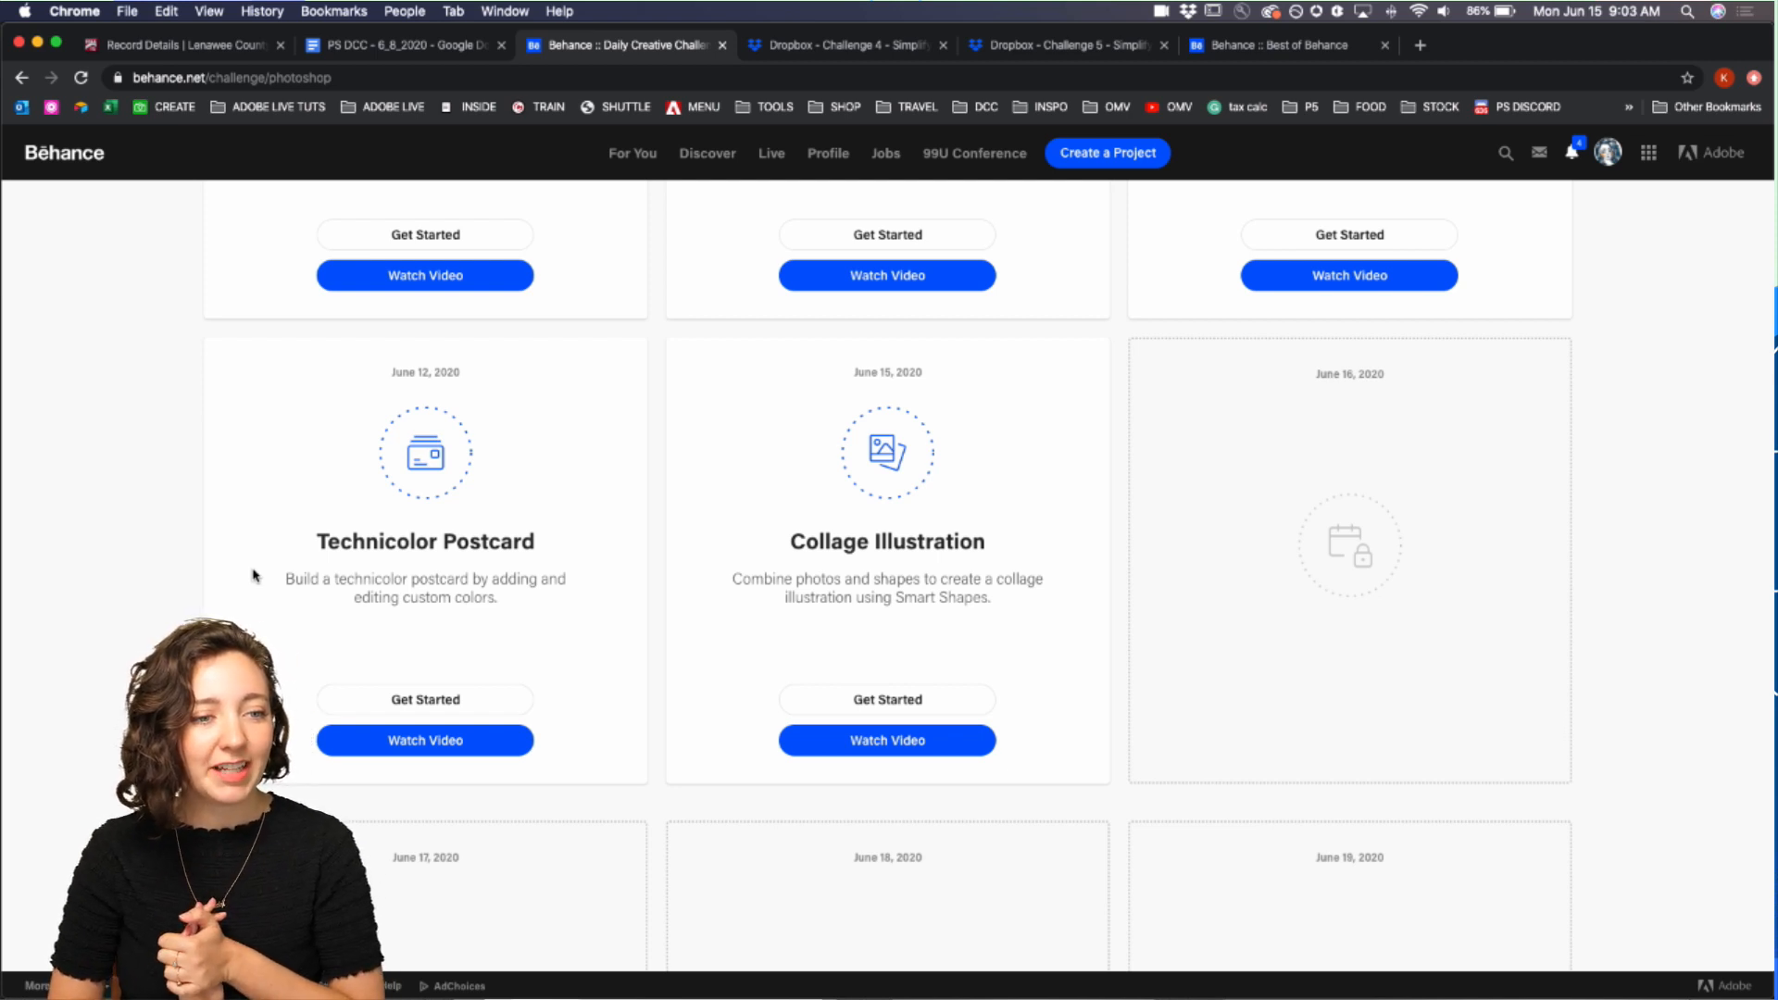
Step: Switch to Discord and open the current-challenge feedback channel of the Adobe Photoshop server
{"action": "scroll", "coordinate": [781, 571], "scroll_direction": "up", "scroll_amount": 15}
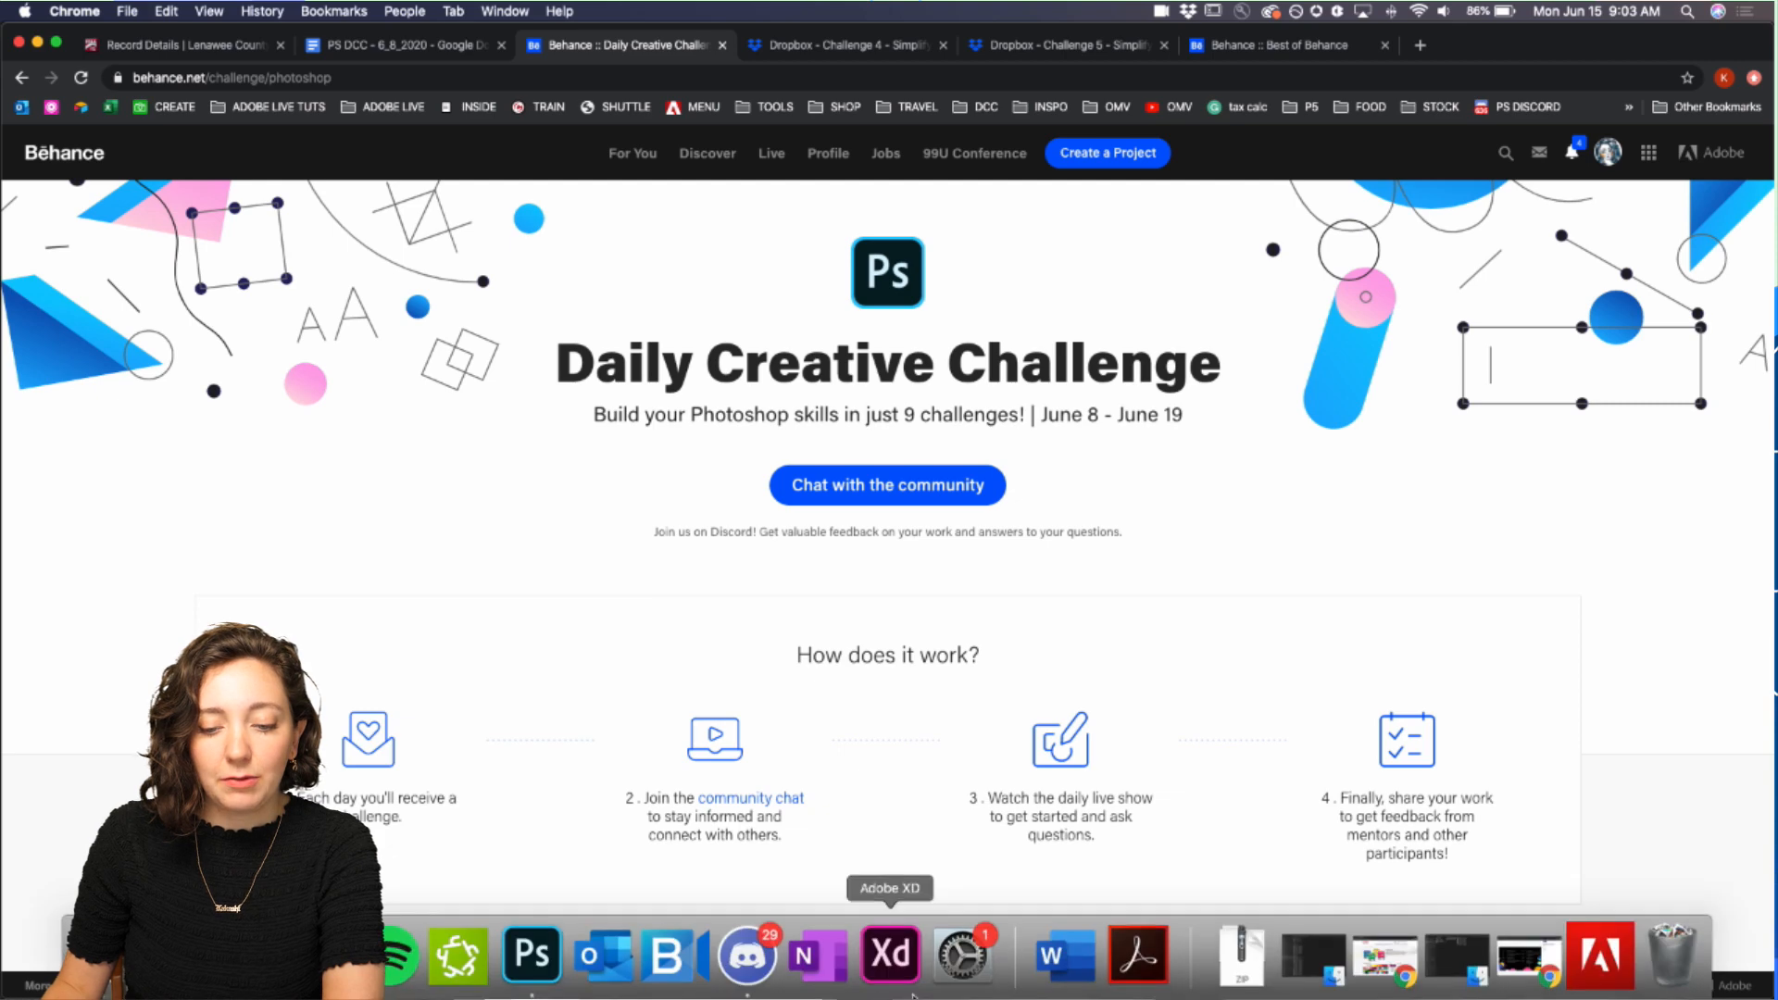
{"action": "left_click", "coordinate": [761, 981]}
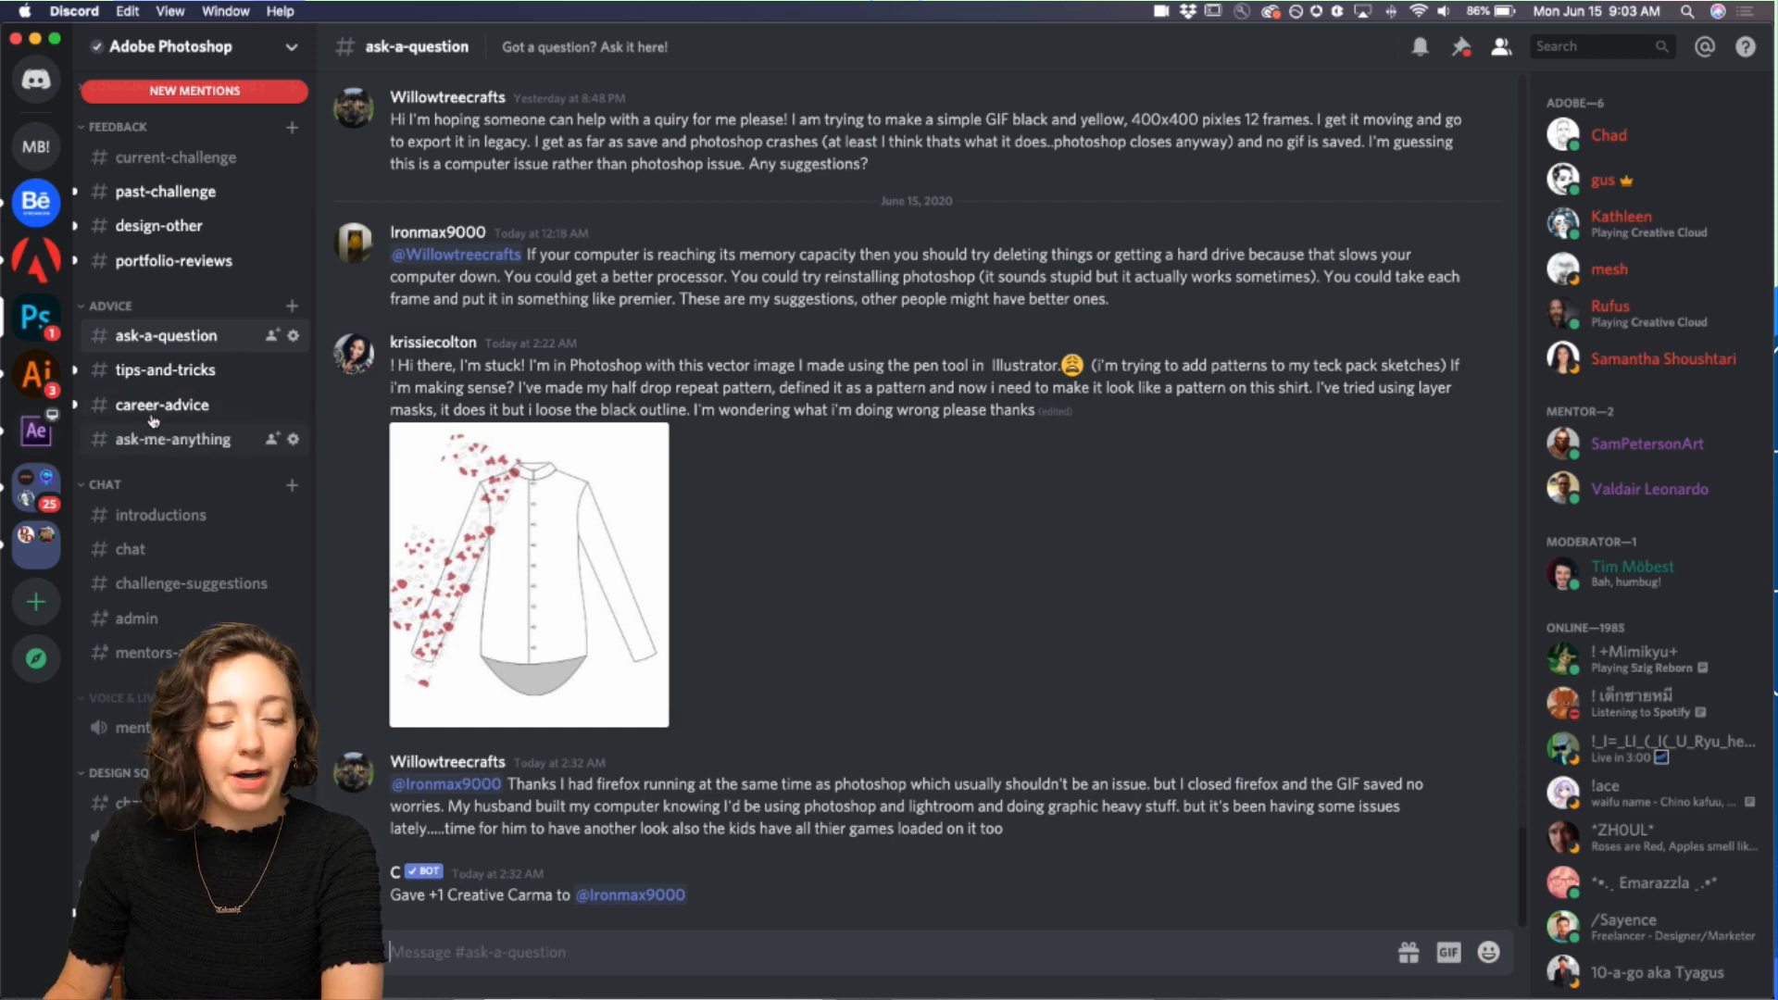
{"action": "scroll", "coordinate": [139, 371], "scroll_direction": "up", "scroll_amount": 3}
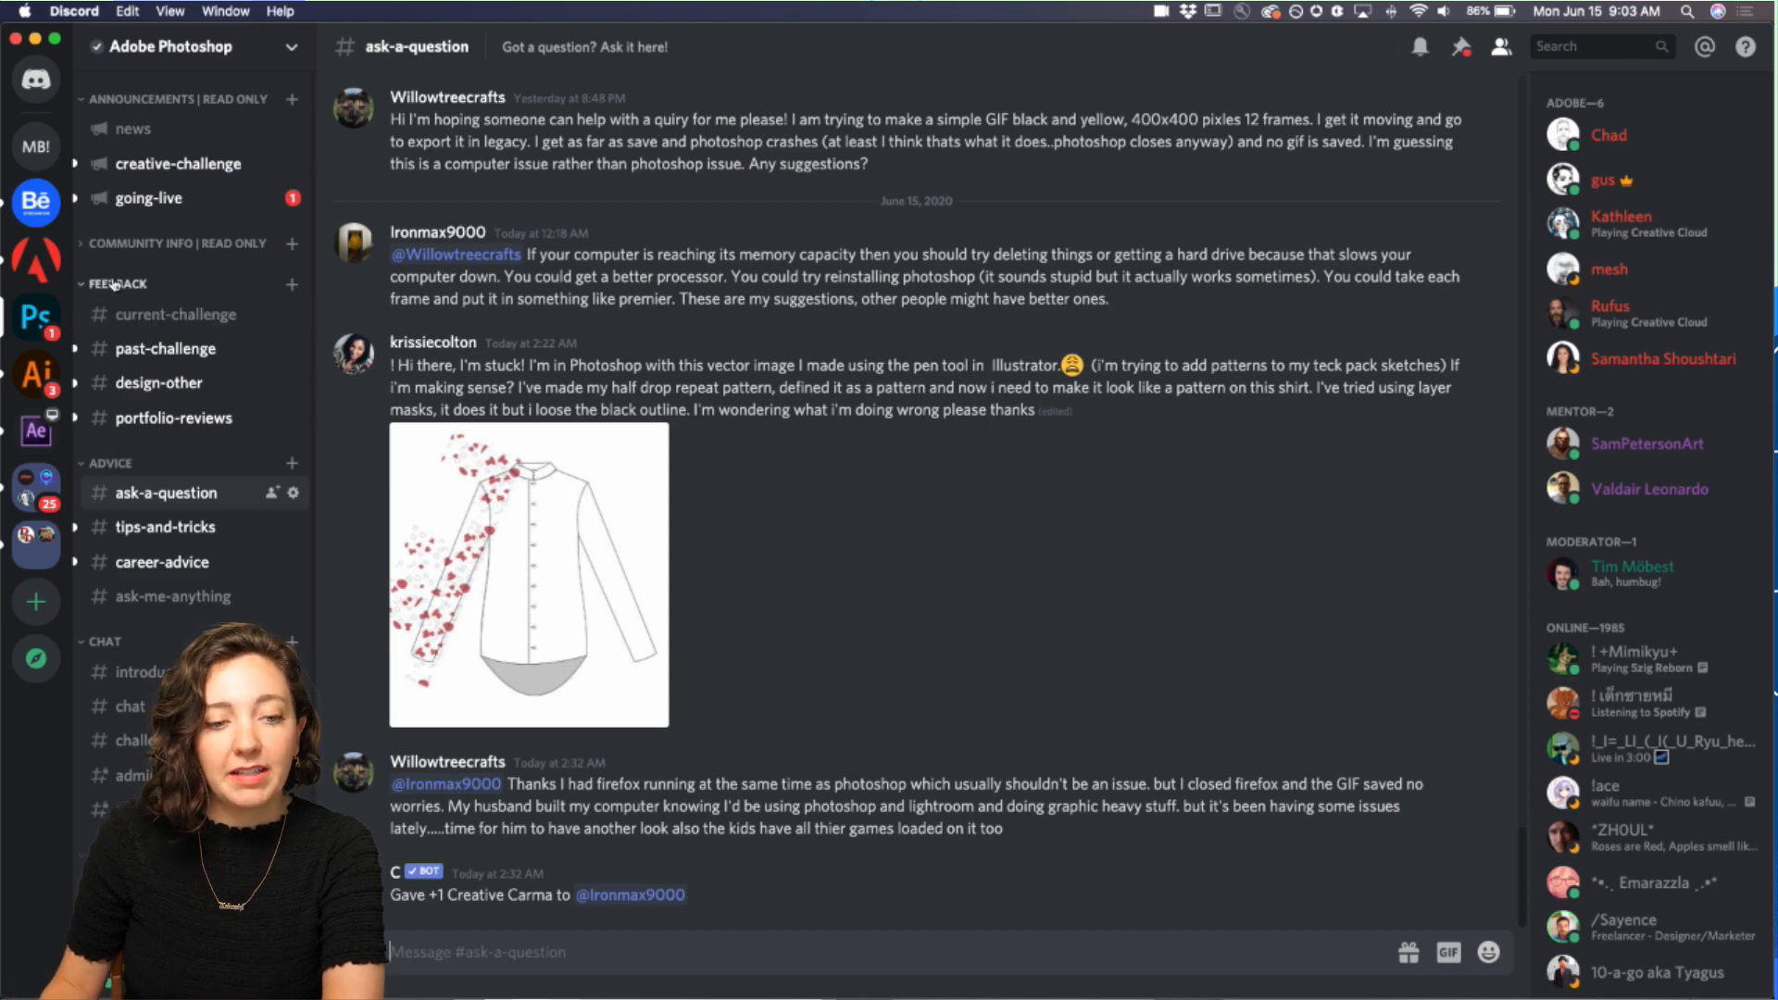
{"action": "left_click", "coordinate": [141, 315]}
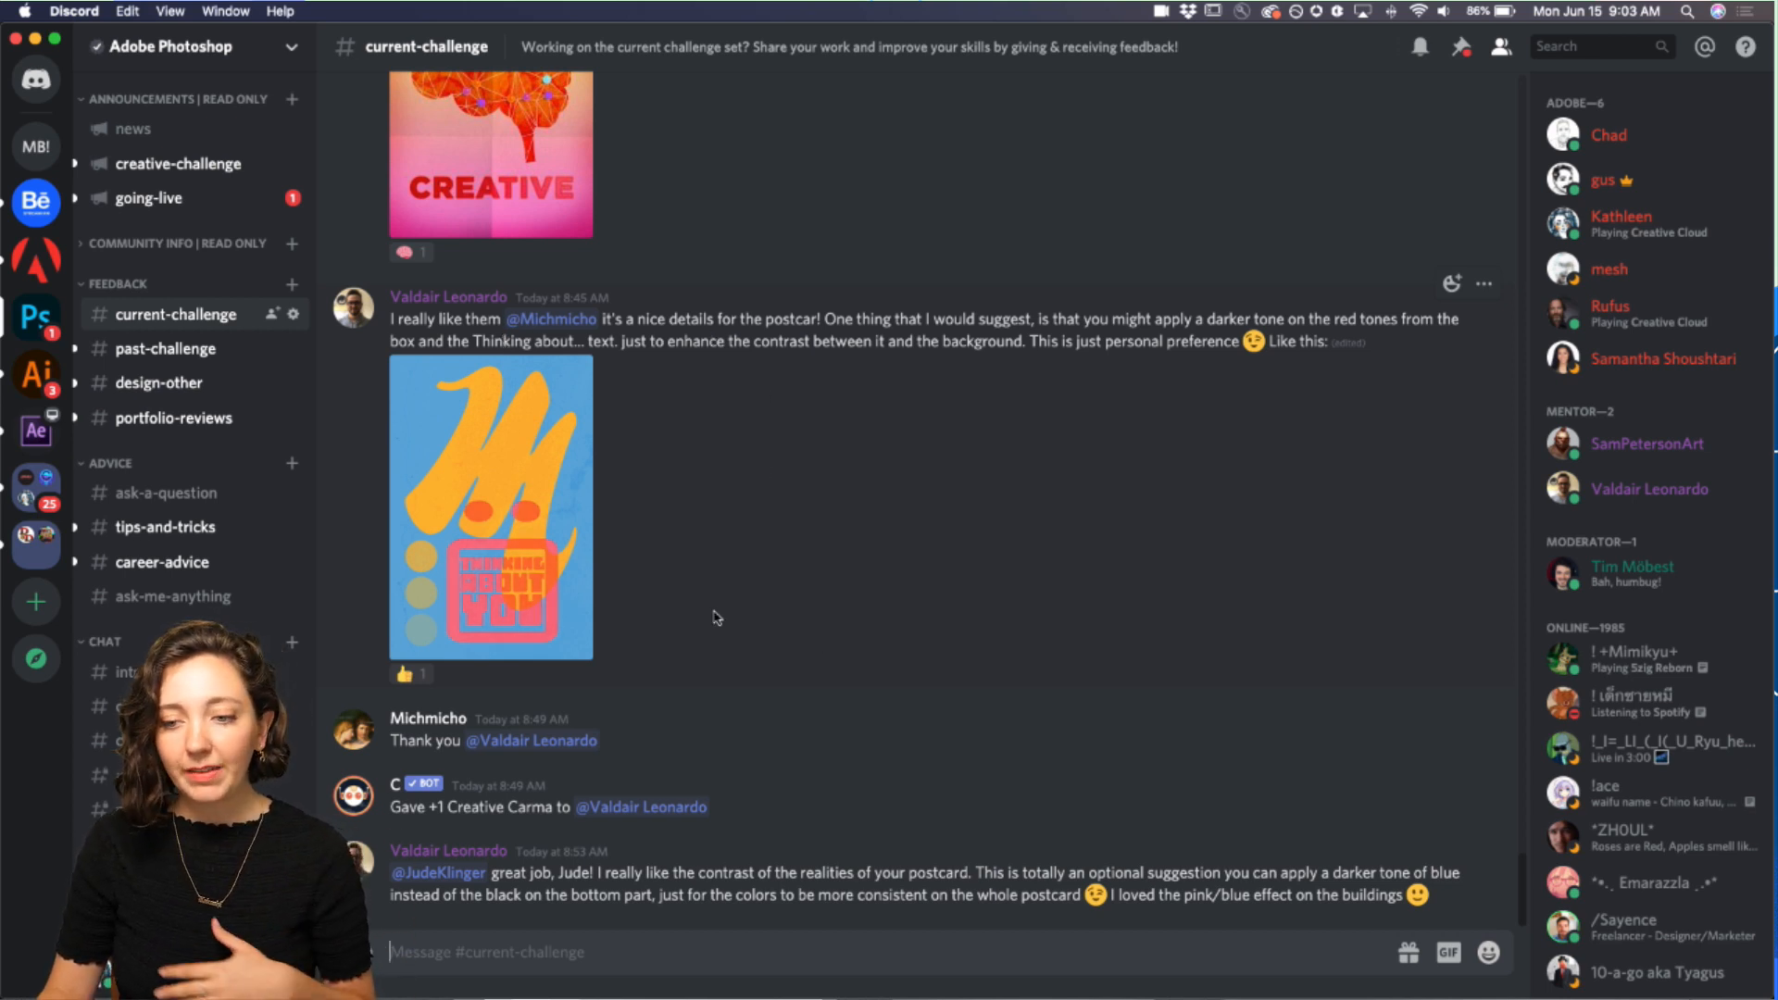
Step: Scroll through the Technicolor Postcard submissions and feedback posted in the current-challenge channel
{"action": "scroll", "coordinate": [762, 616], "scroll_direction": "up", "scroll_amount": 5}
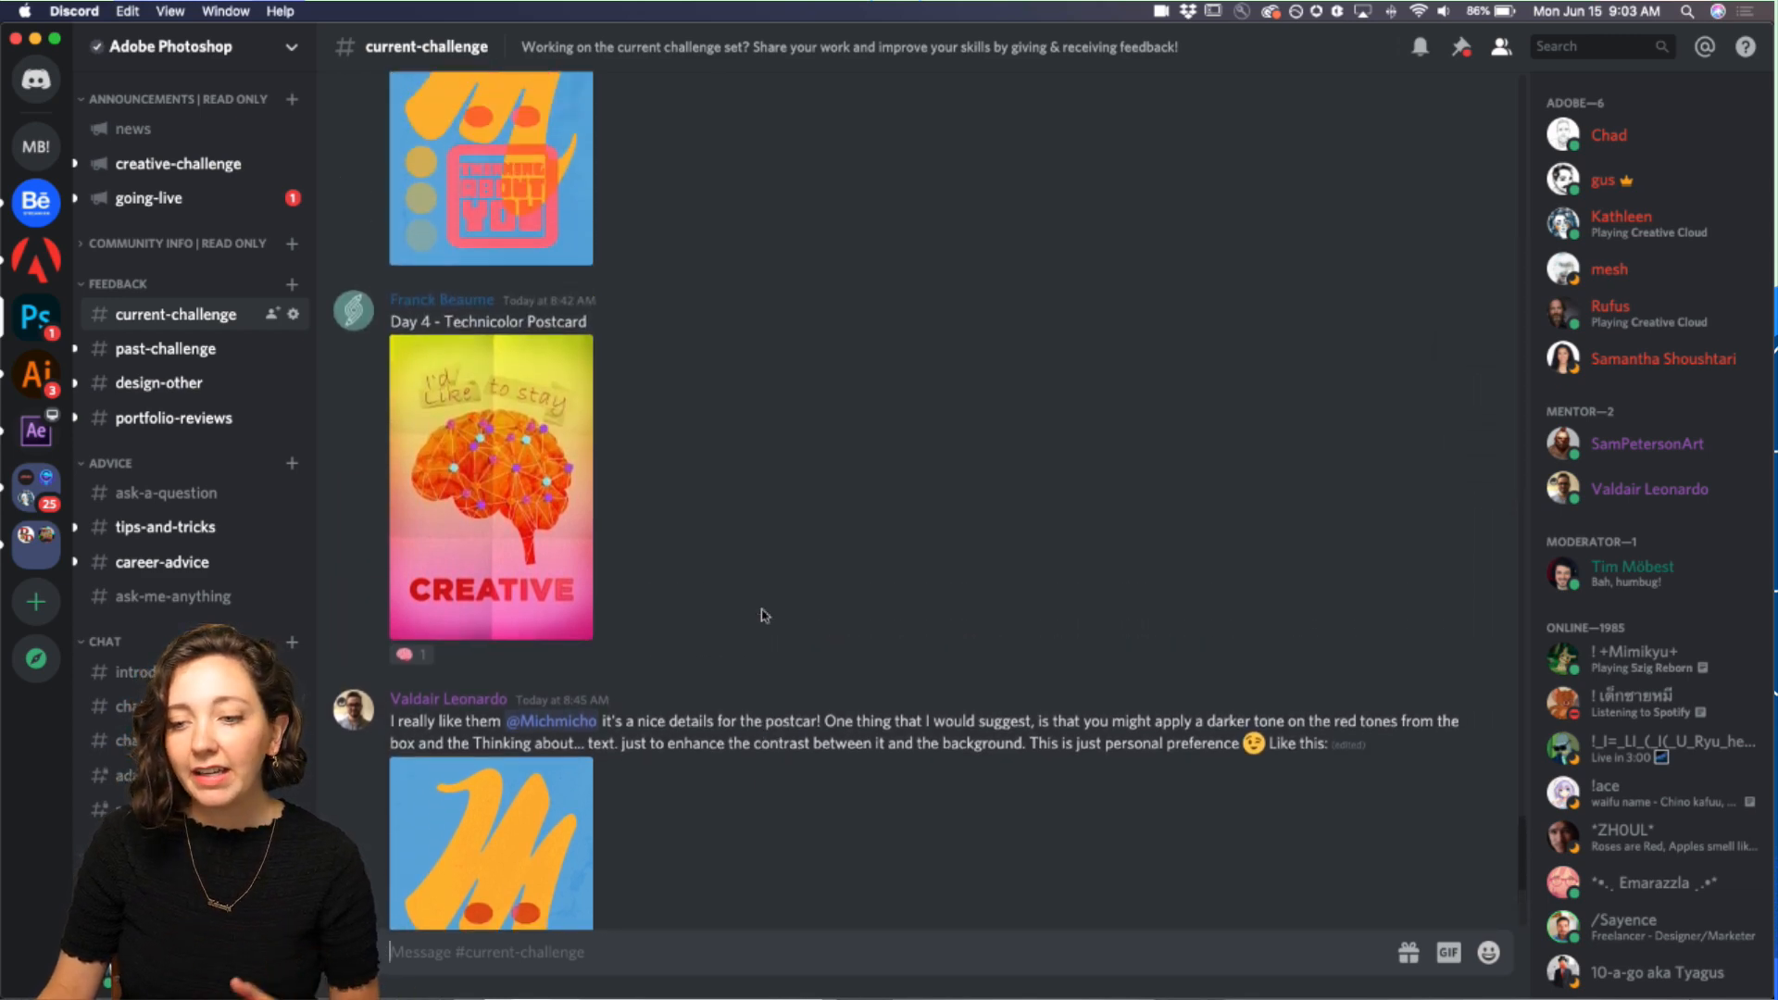
{"action": "scroll", "coordinate": [762, 616], "scroll_direction": "down", "scroll_amount": 5}
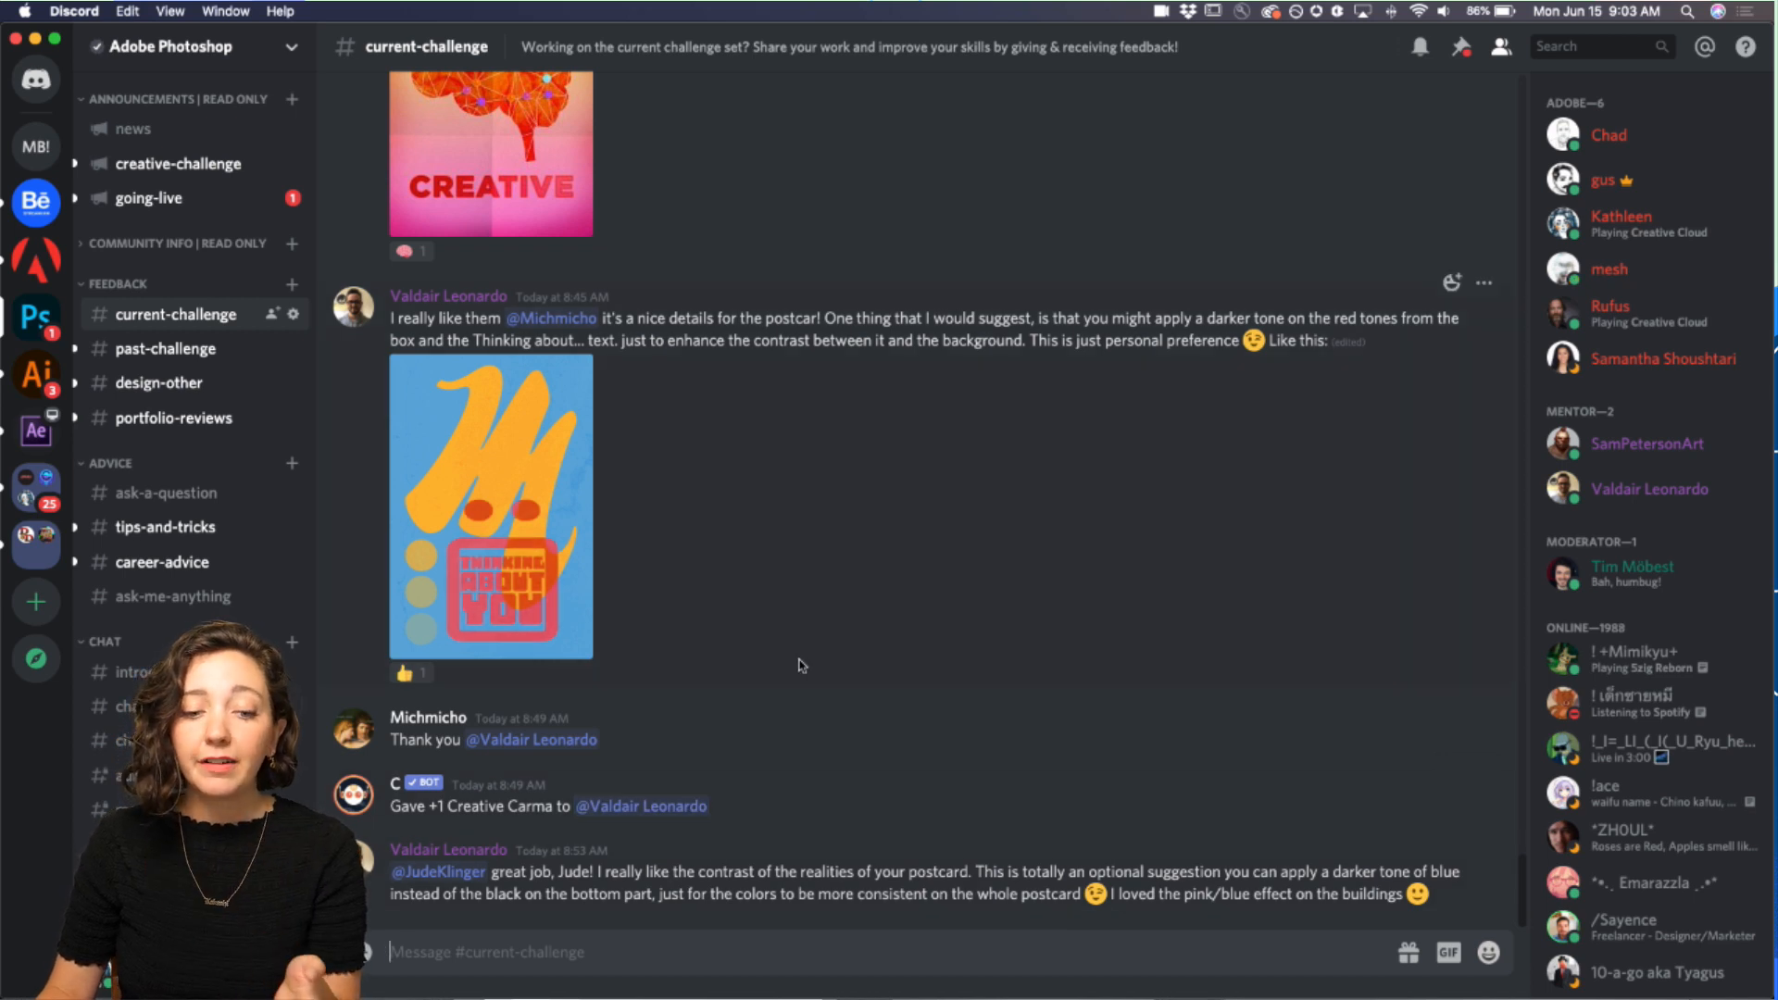
{"action": "scroll", "coordinate": [802, 664], "scroll_direction": "up", "scroll_amount": 2}
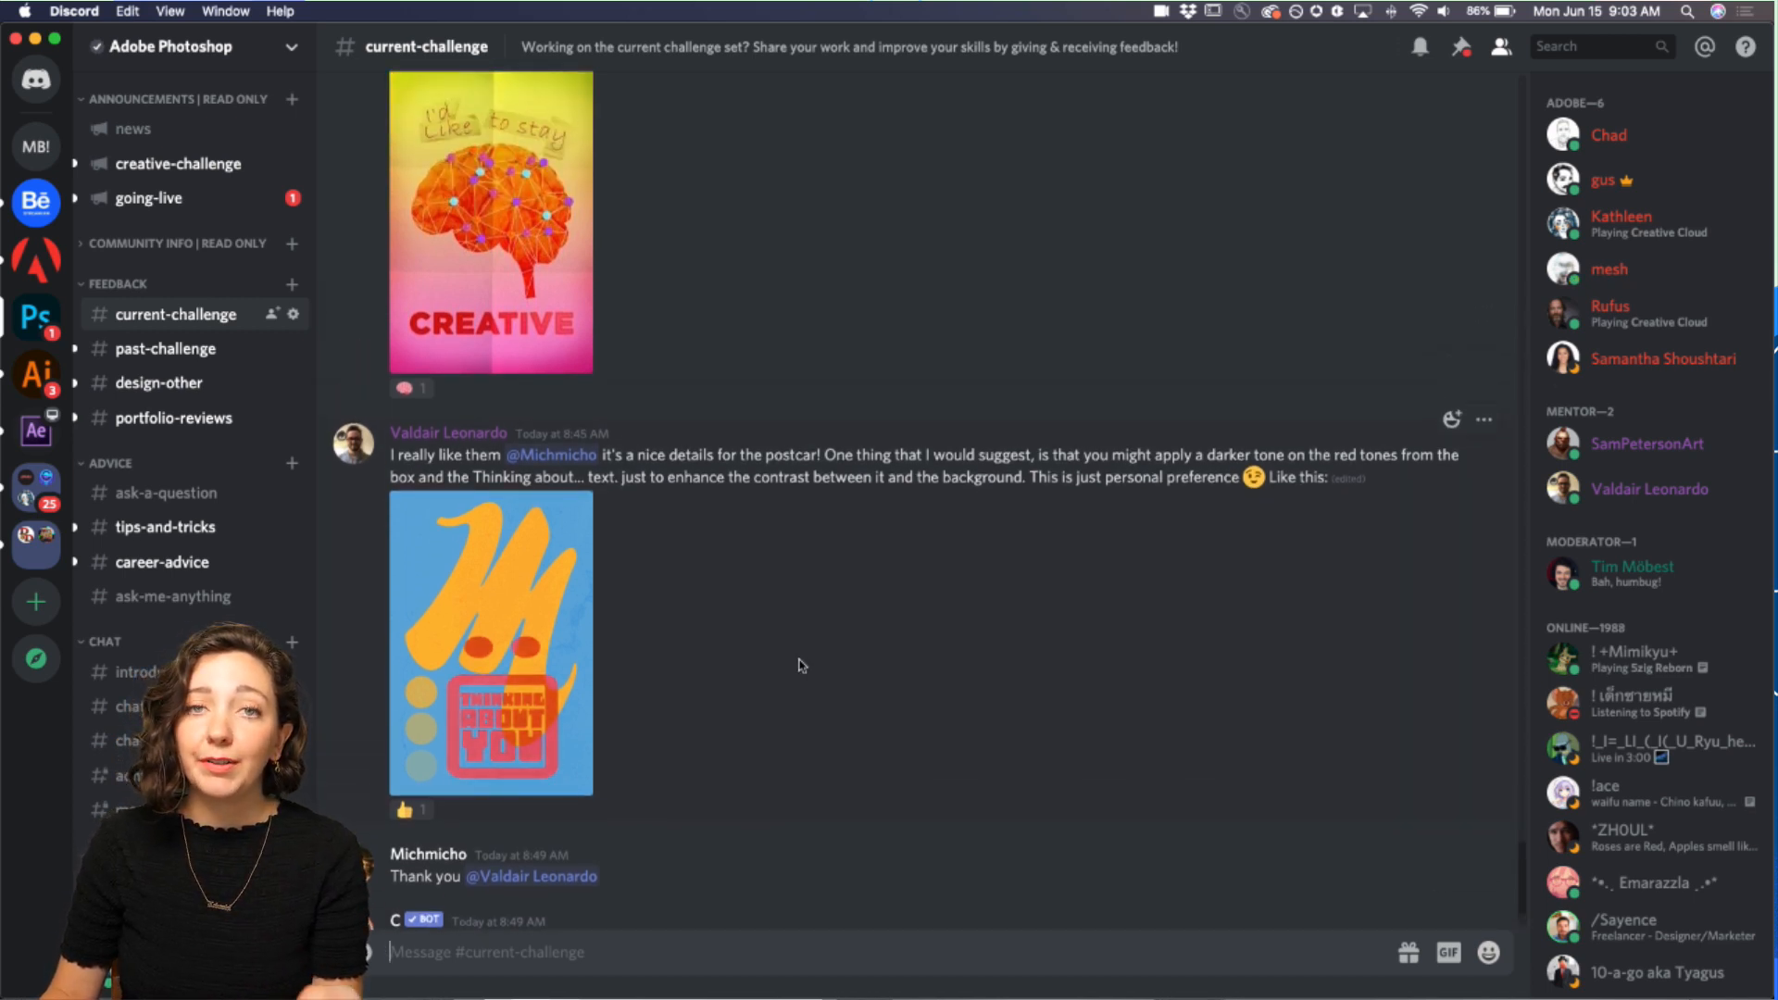
{"action": "scroll", "coordinate": [802, 665], "scroll_direction": "up", "scroll_amount": 4}
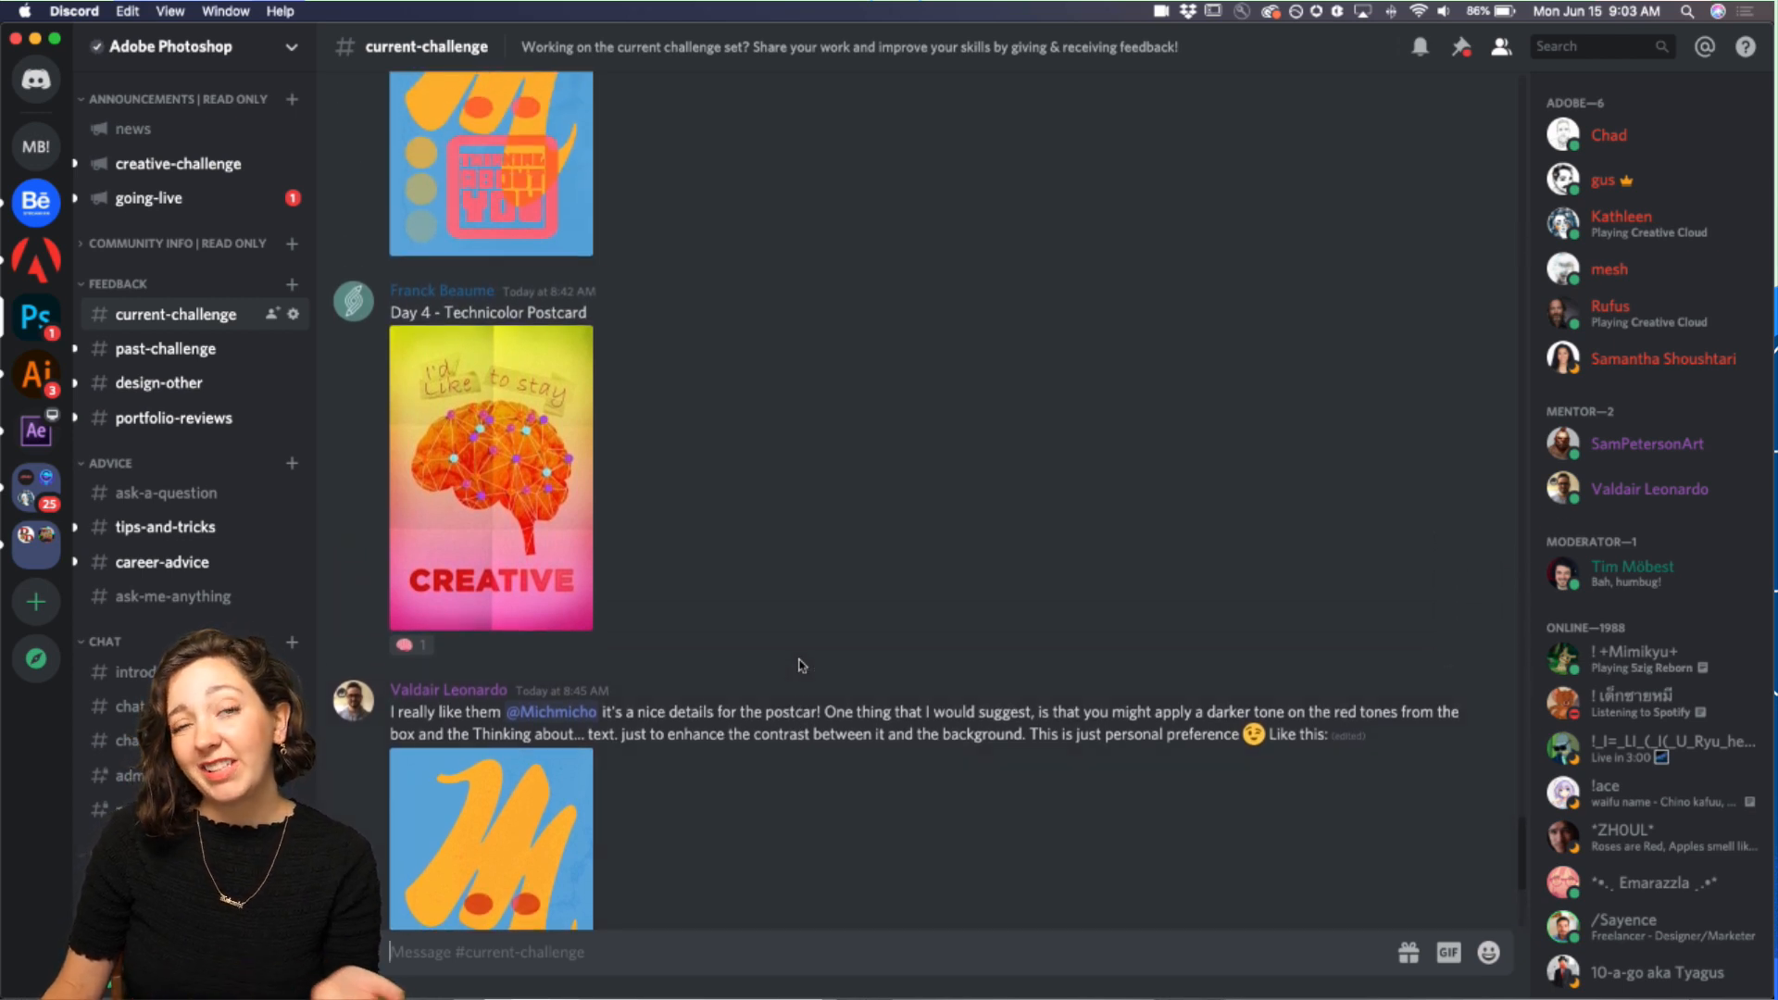
{"action": "scroll", "coordinate": [802, 665], "scroll_direction": "up", "scroll_amount": 2}
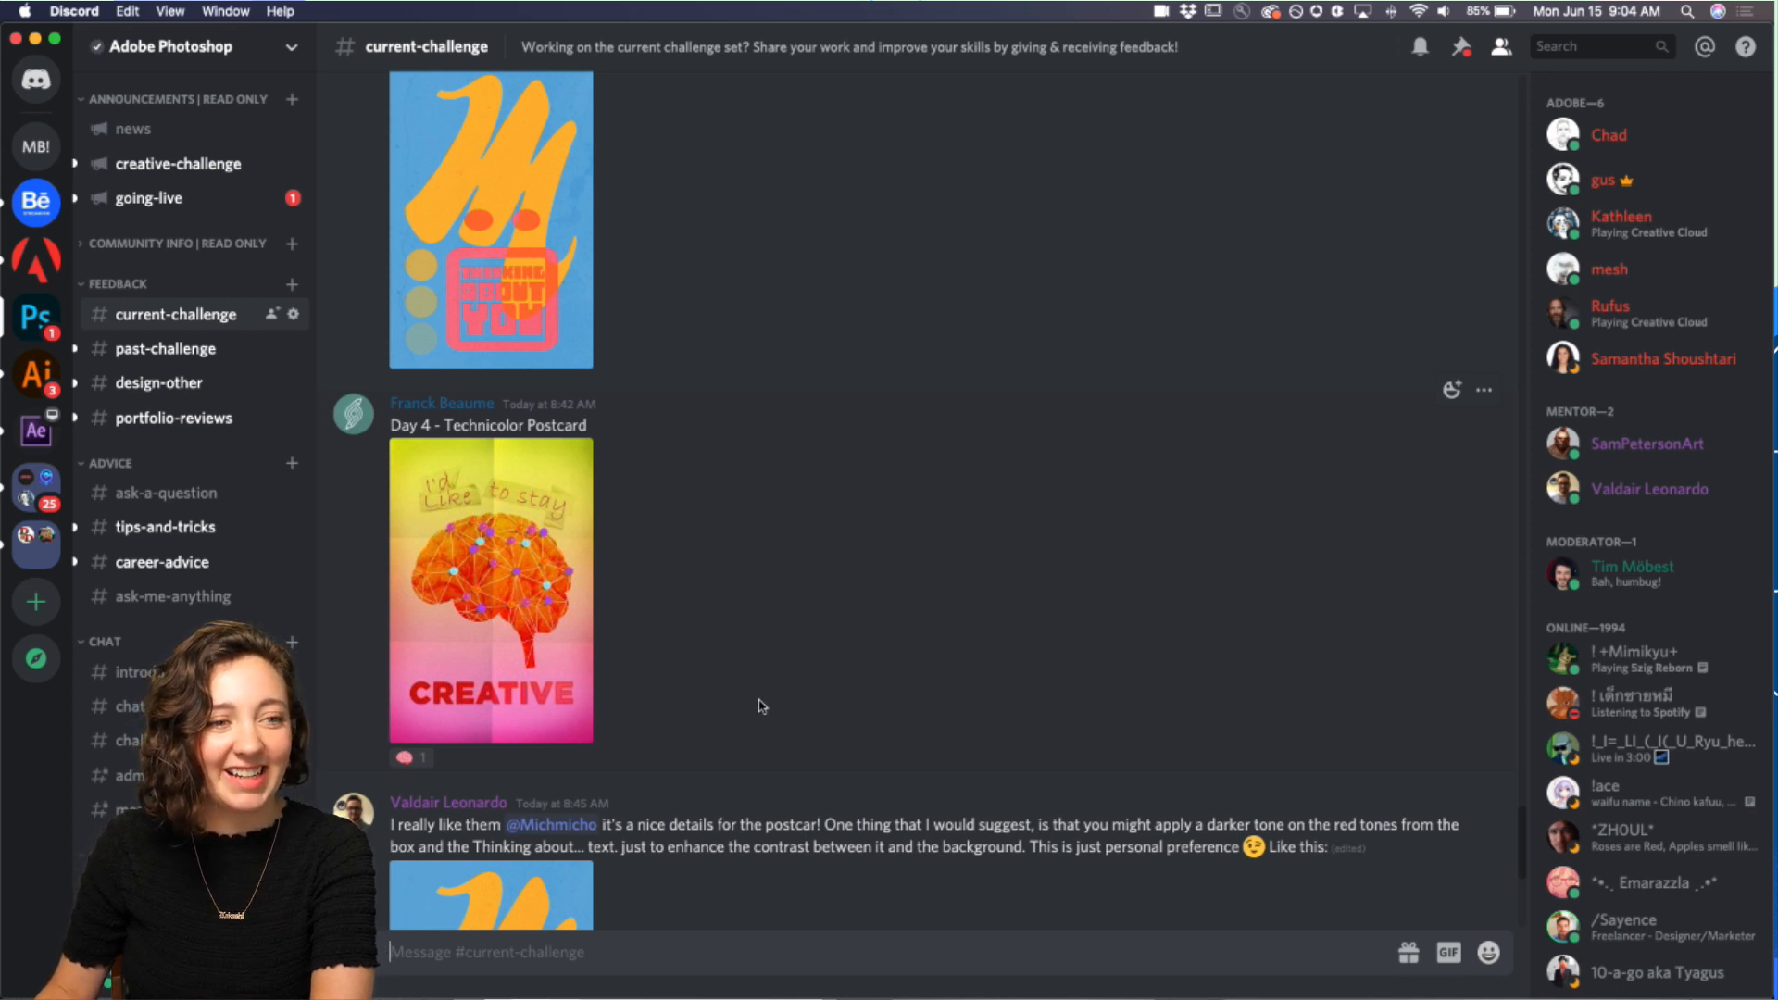
Step: Switch to Photoshop and open day4_technicolor_starterrfile.psd from the DAY4 - technicolor folder
{"action": "mouse_move", "coordinate": [555, 997]}
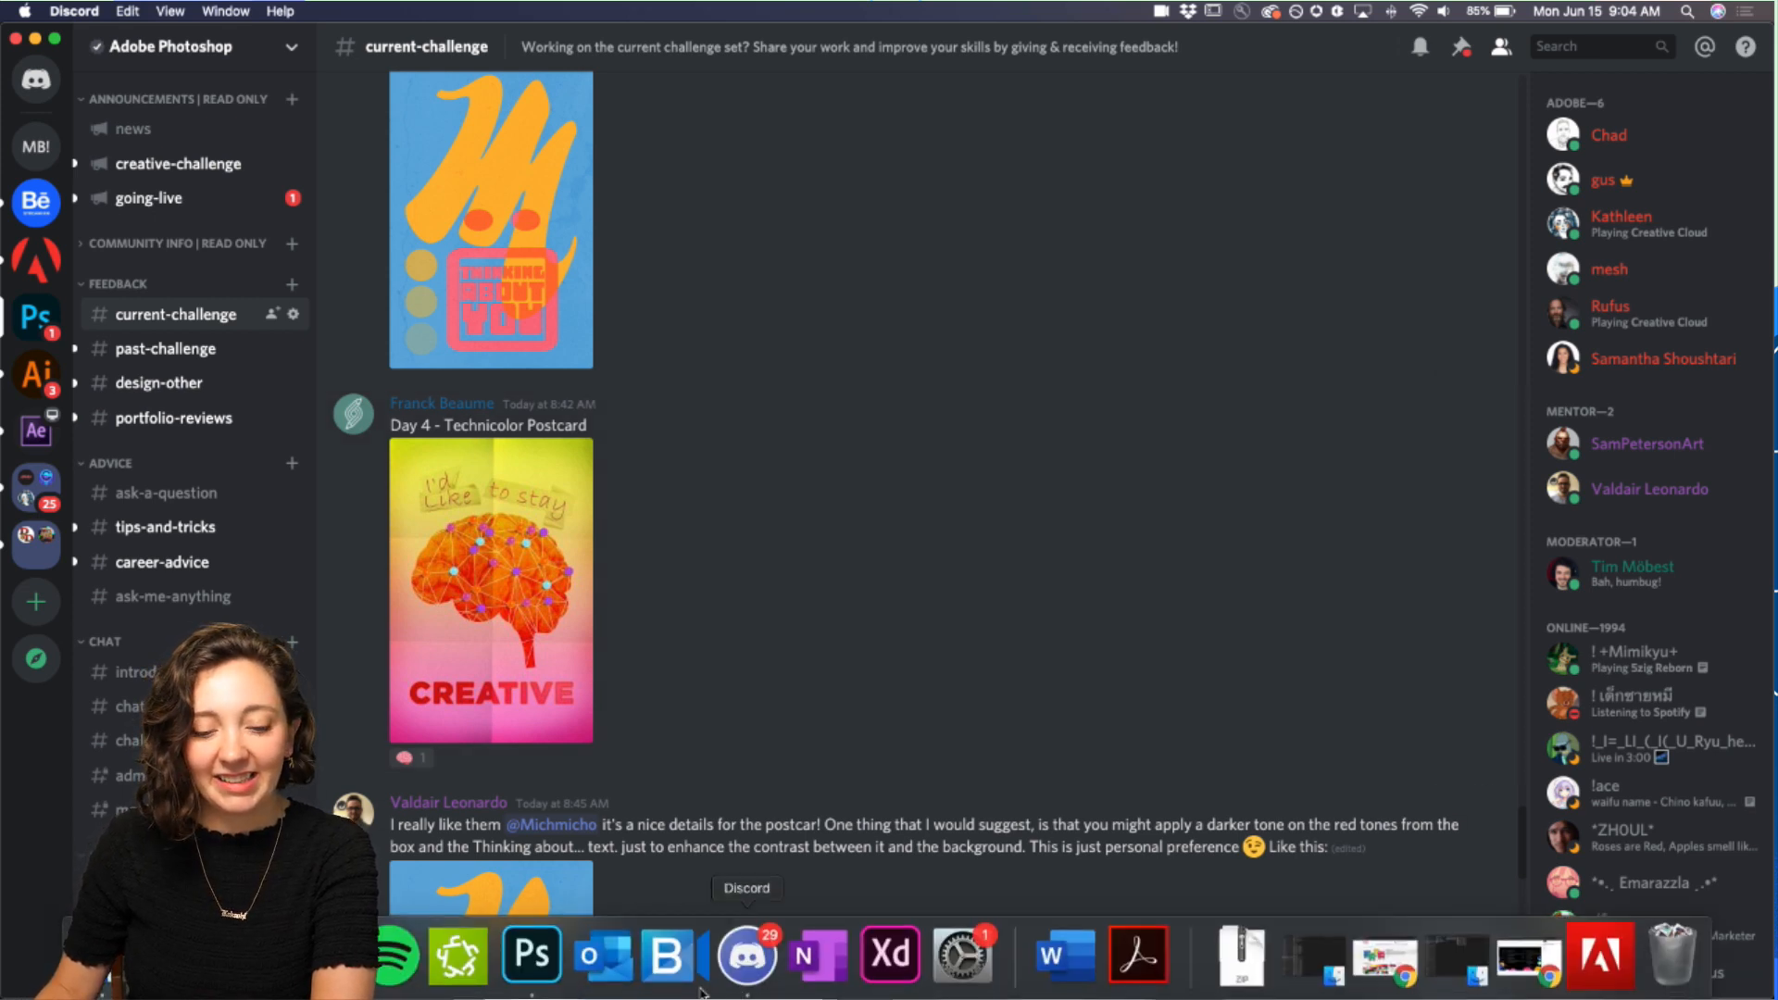
{"action": "left_click", "coordinate": [531, 956]}
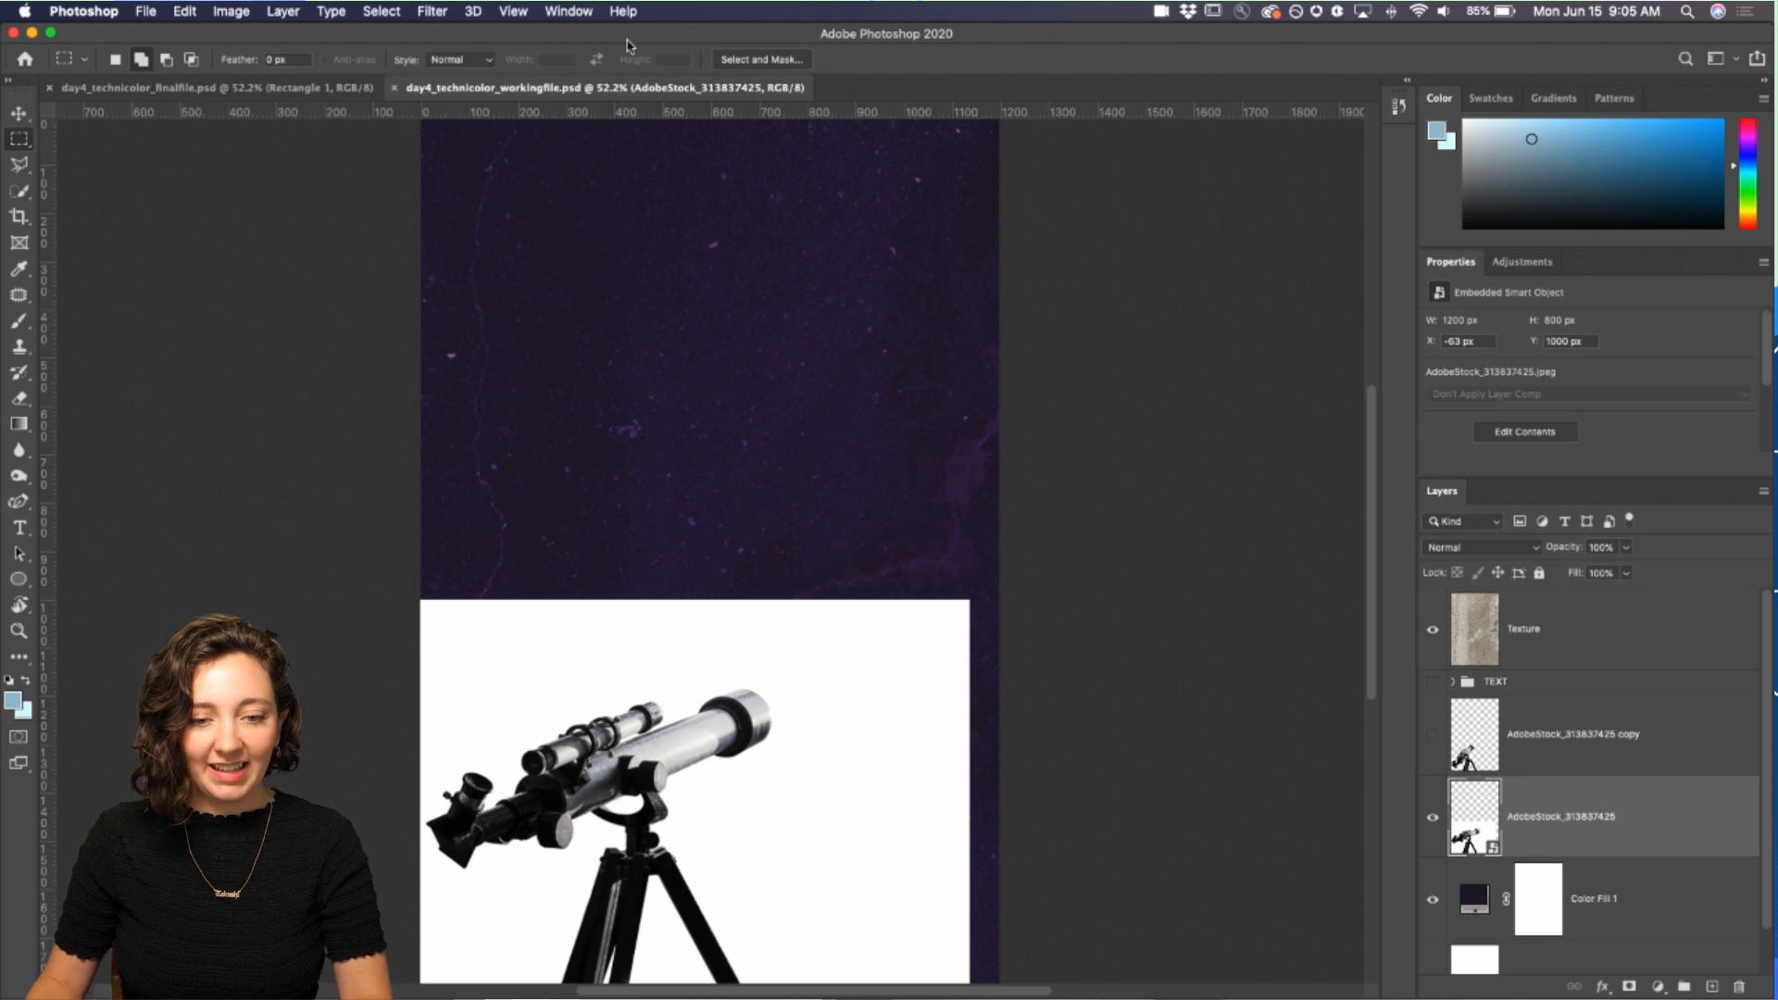
{"action": "key", "text": "super+minus"}
{"action": "key", "text": "super+minus"}
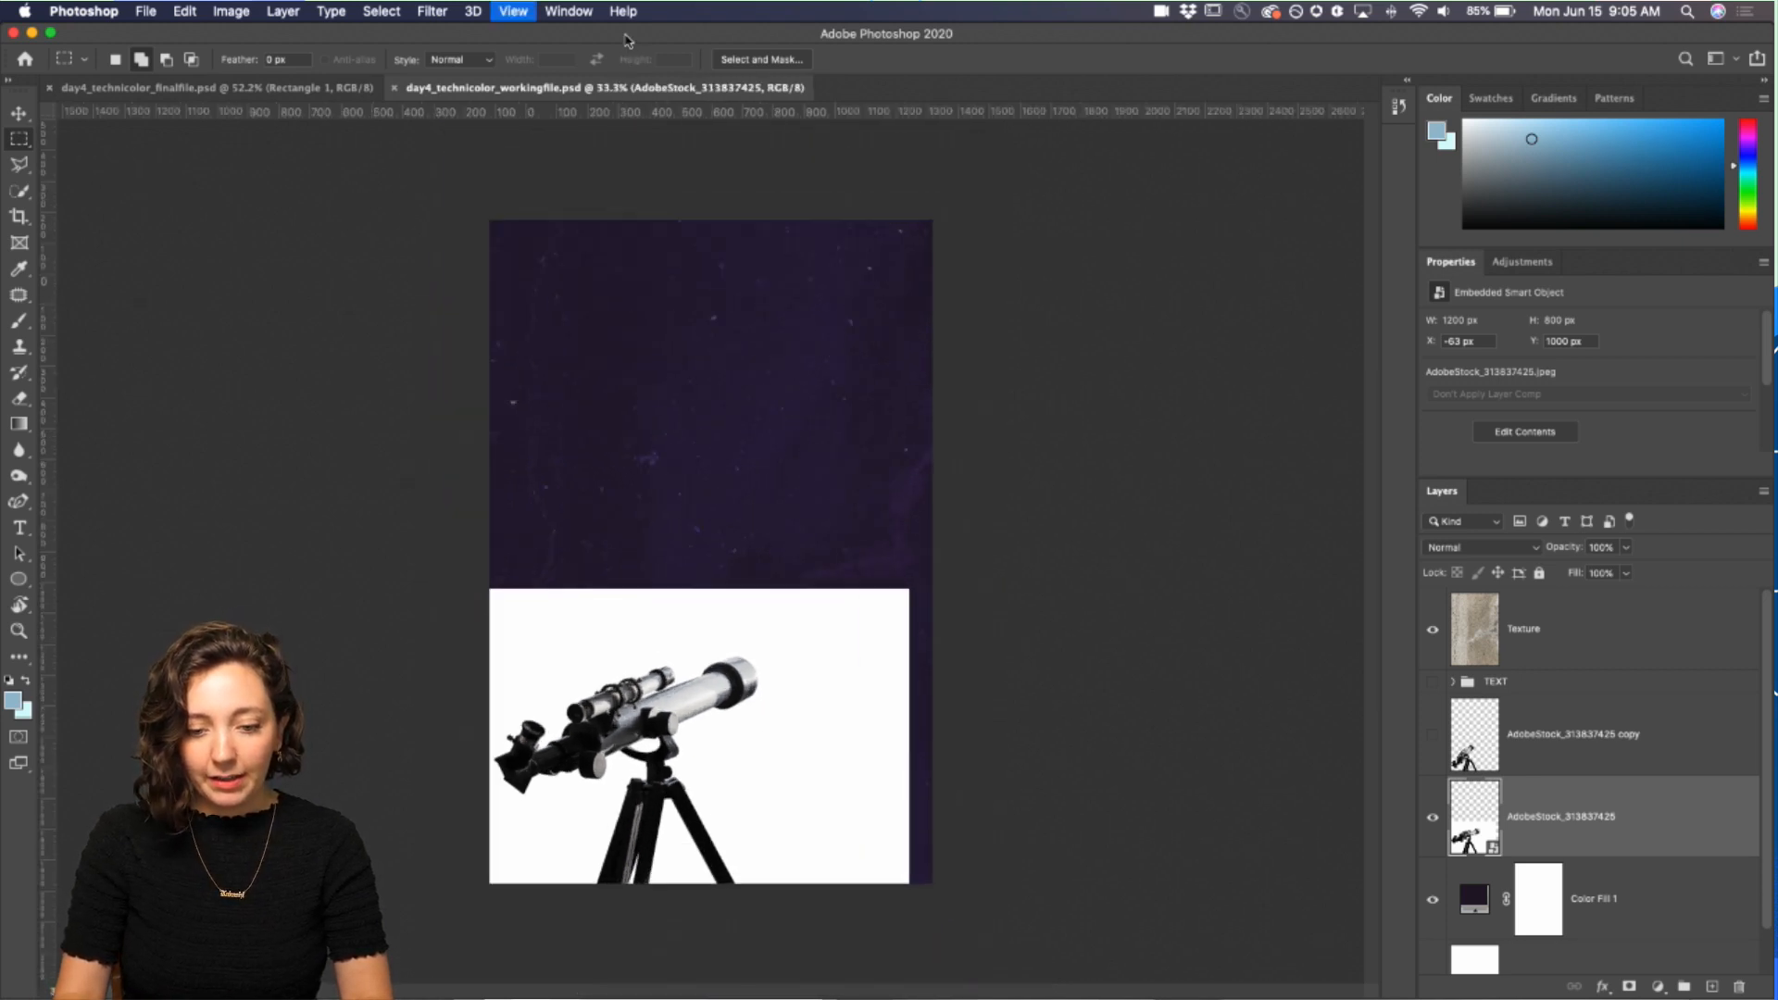
{"action": "key", "text": "super+plus"}
{"action": "left_click", "coordinate": [147, 11]}
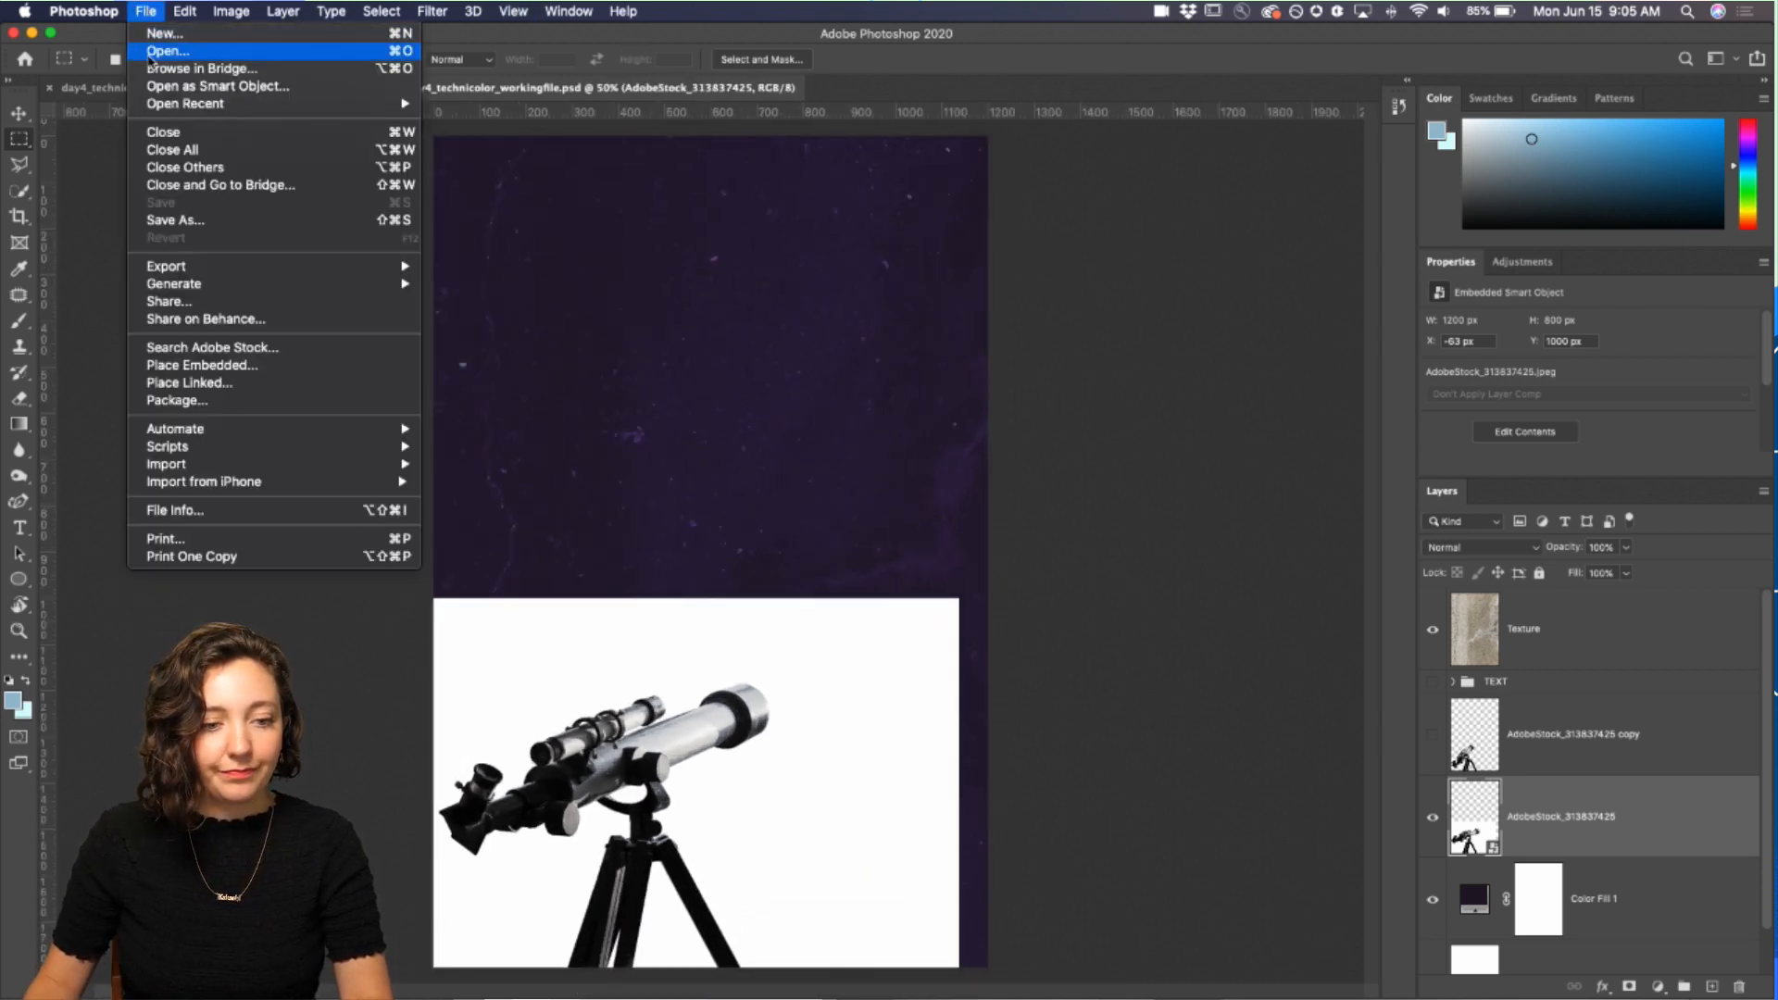
{"action": "left_click", "coordinate": [161, 53]}
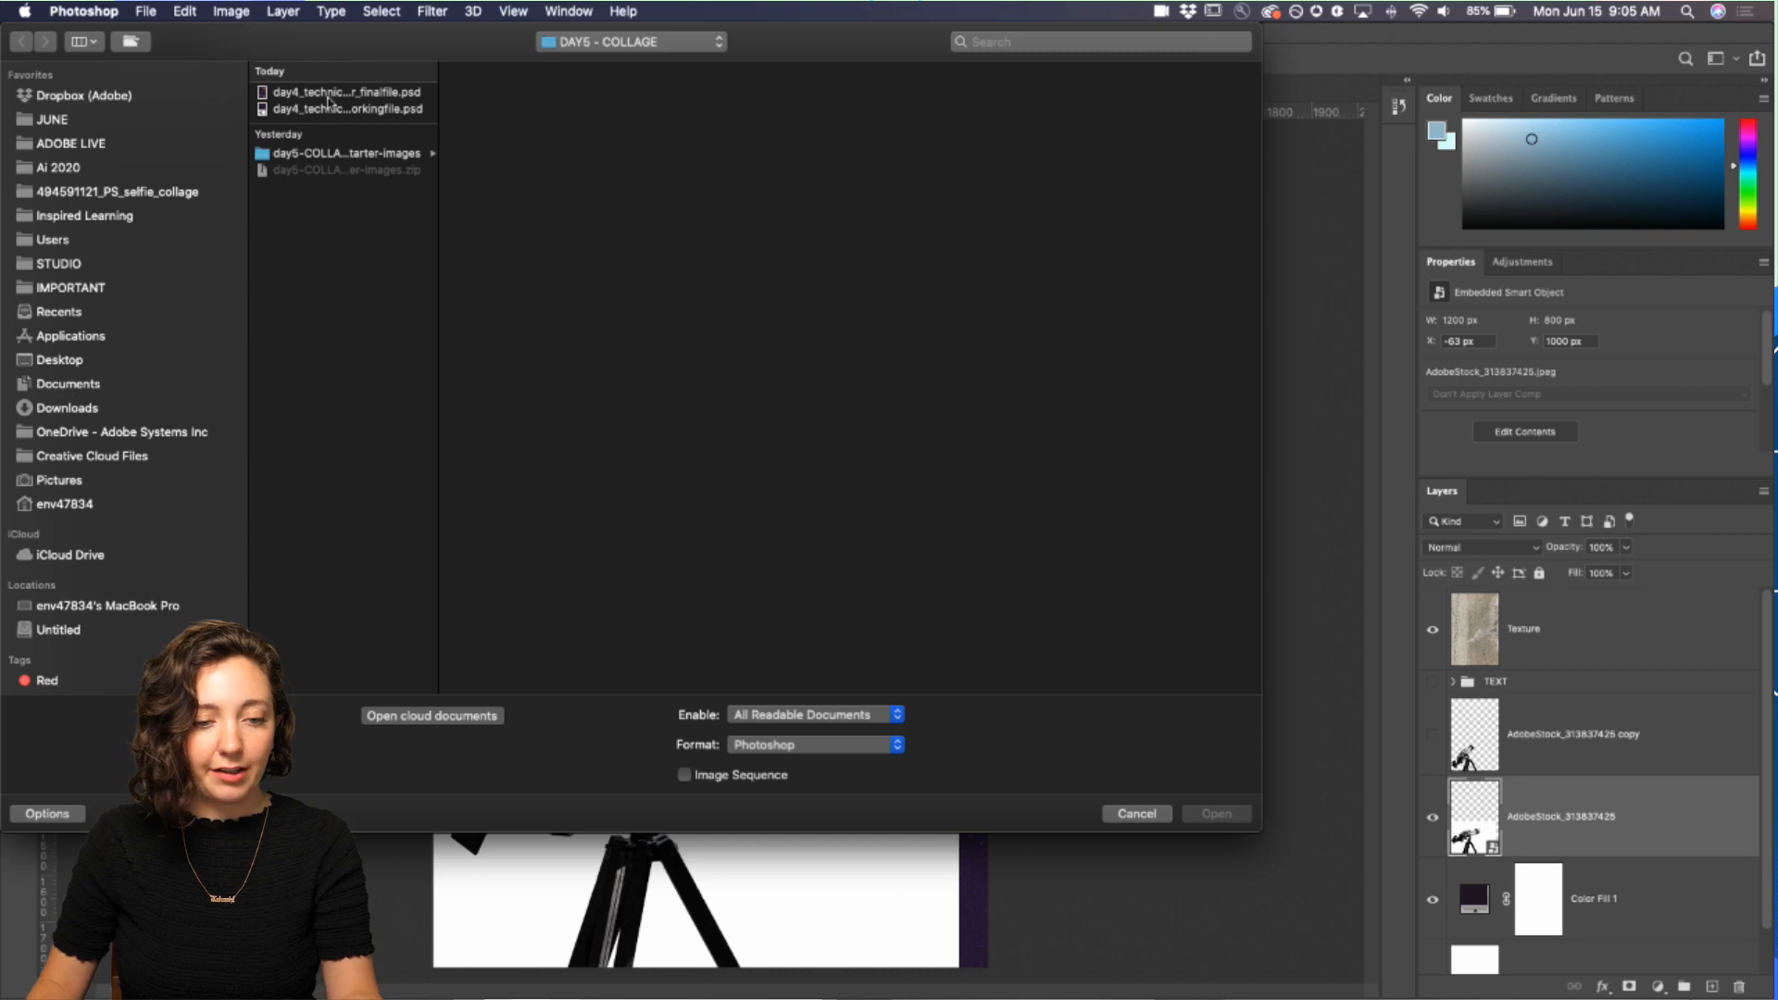
{"action": "left_click", "coordinate": [370, 154]}
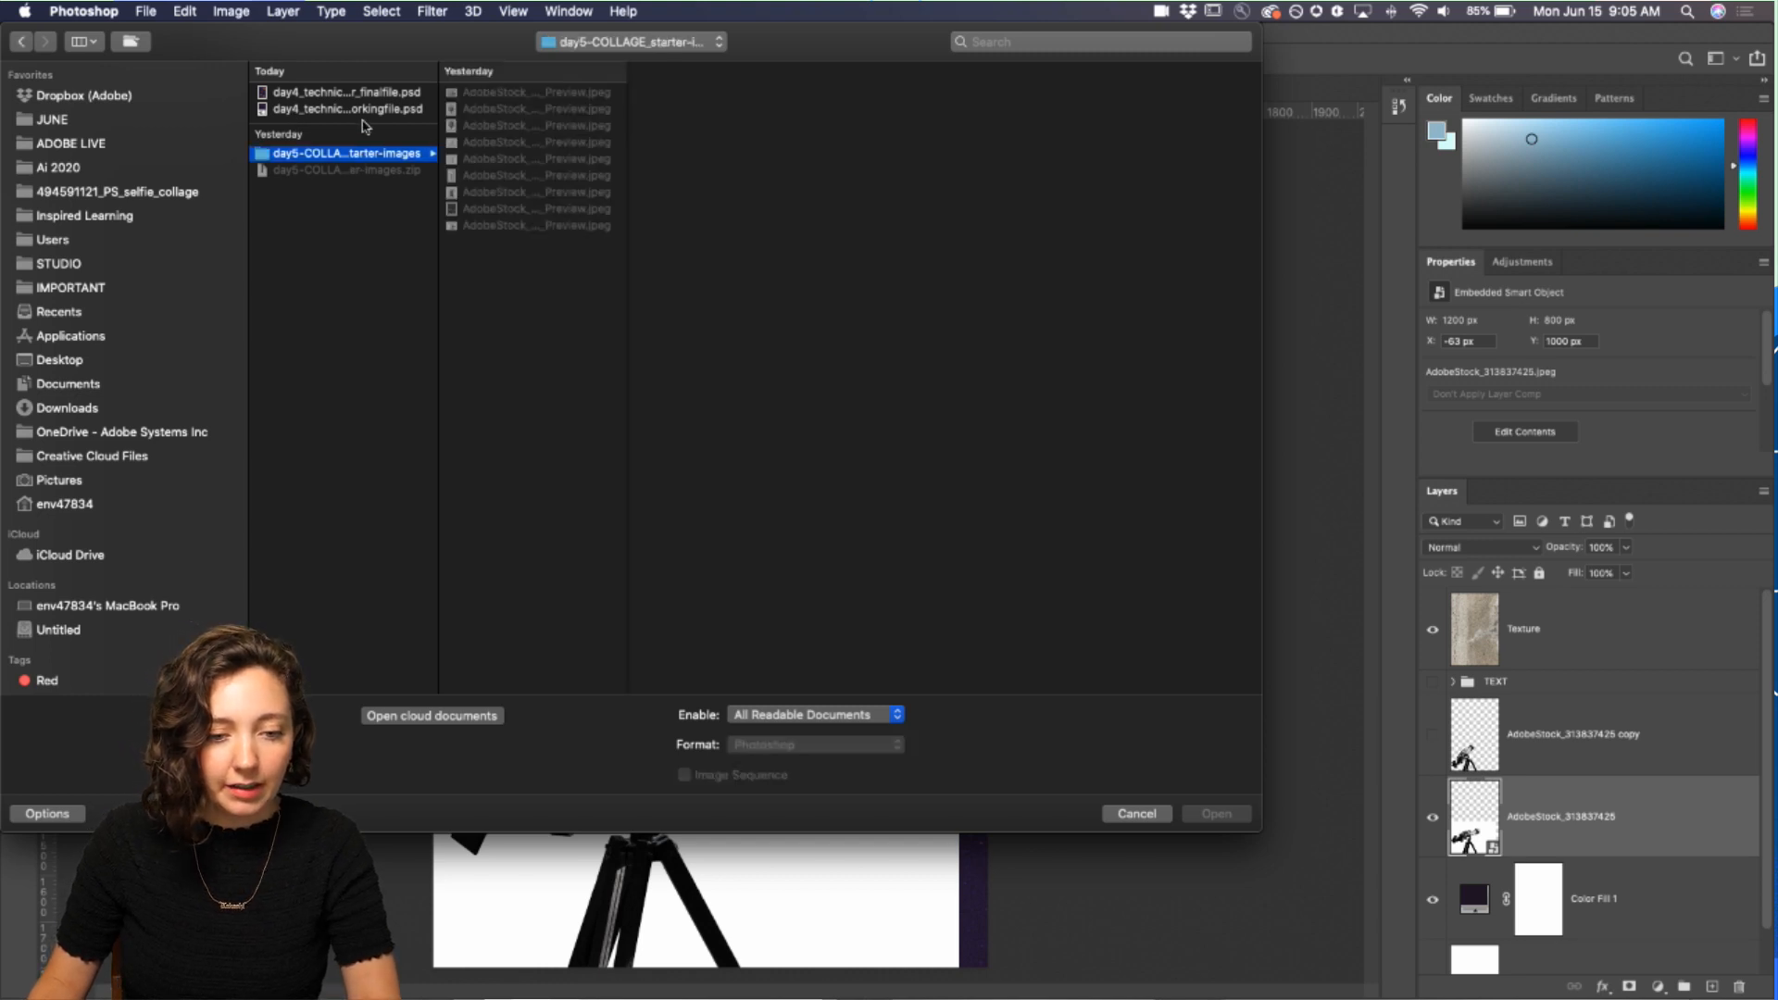
{"action": "left_click", "coordinate": [375, 94]}
{"action": "left_click", "coordinate": [386, 110]}
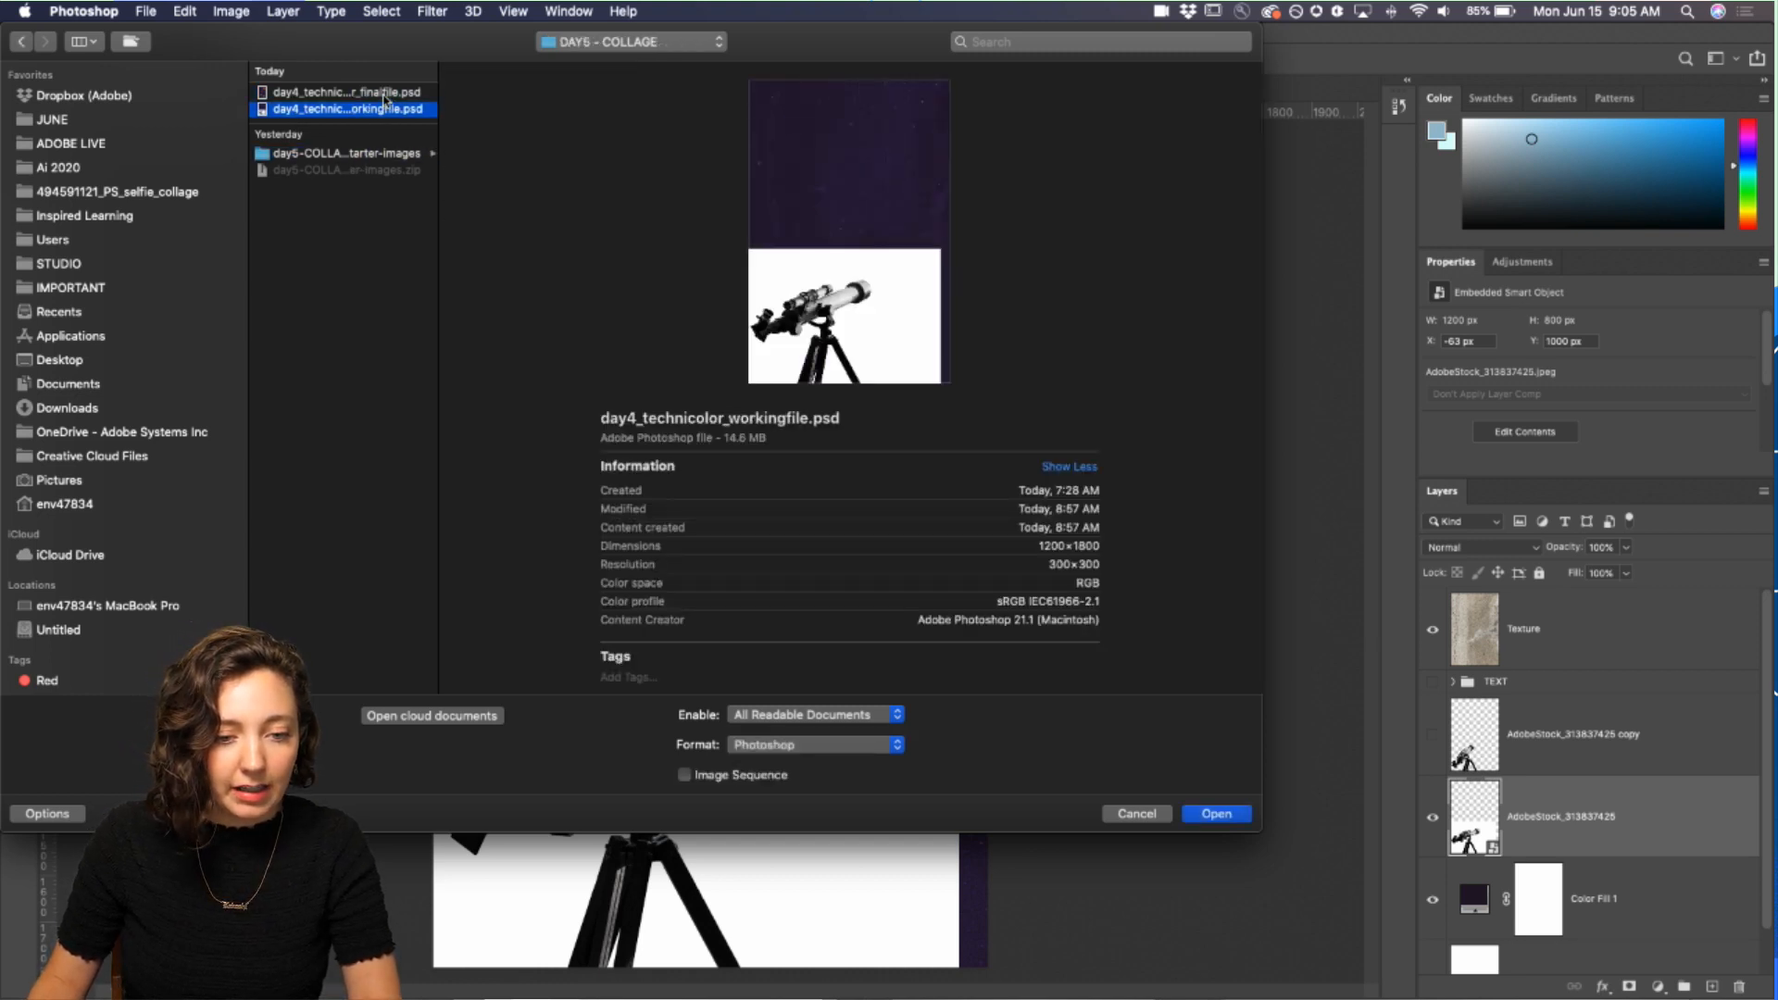
{"action": "left_click", "coordinate": [386, 95]}
{"action": "left_click", "coordinate": [585, 47]}
{"action": "left_click", "coordinate": [588, 67]}
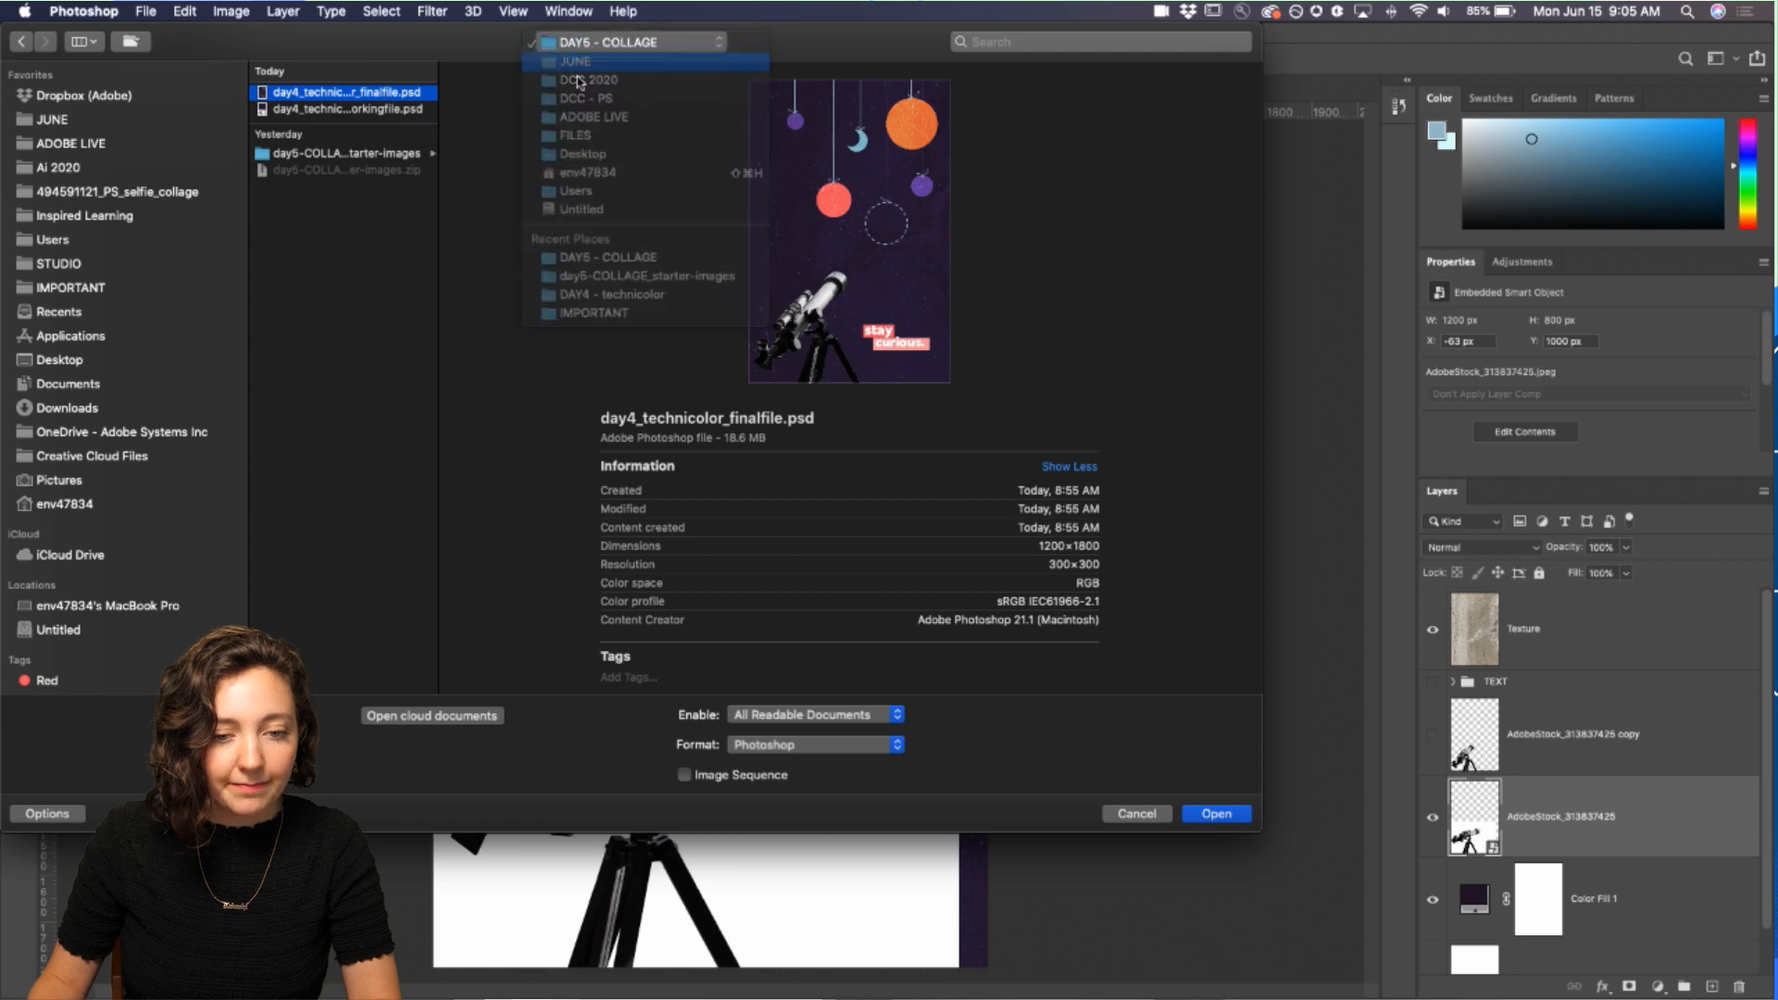
{"action": "left_click", "coordinate": [326, 185]}
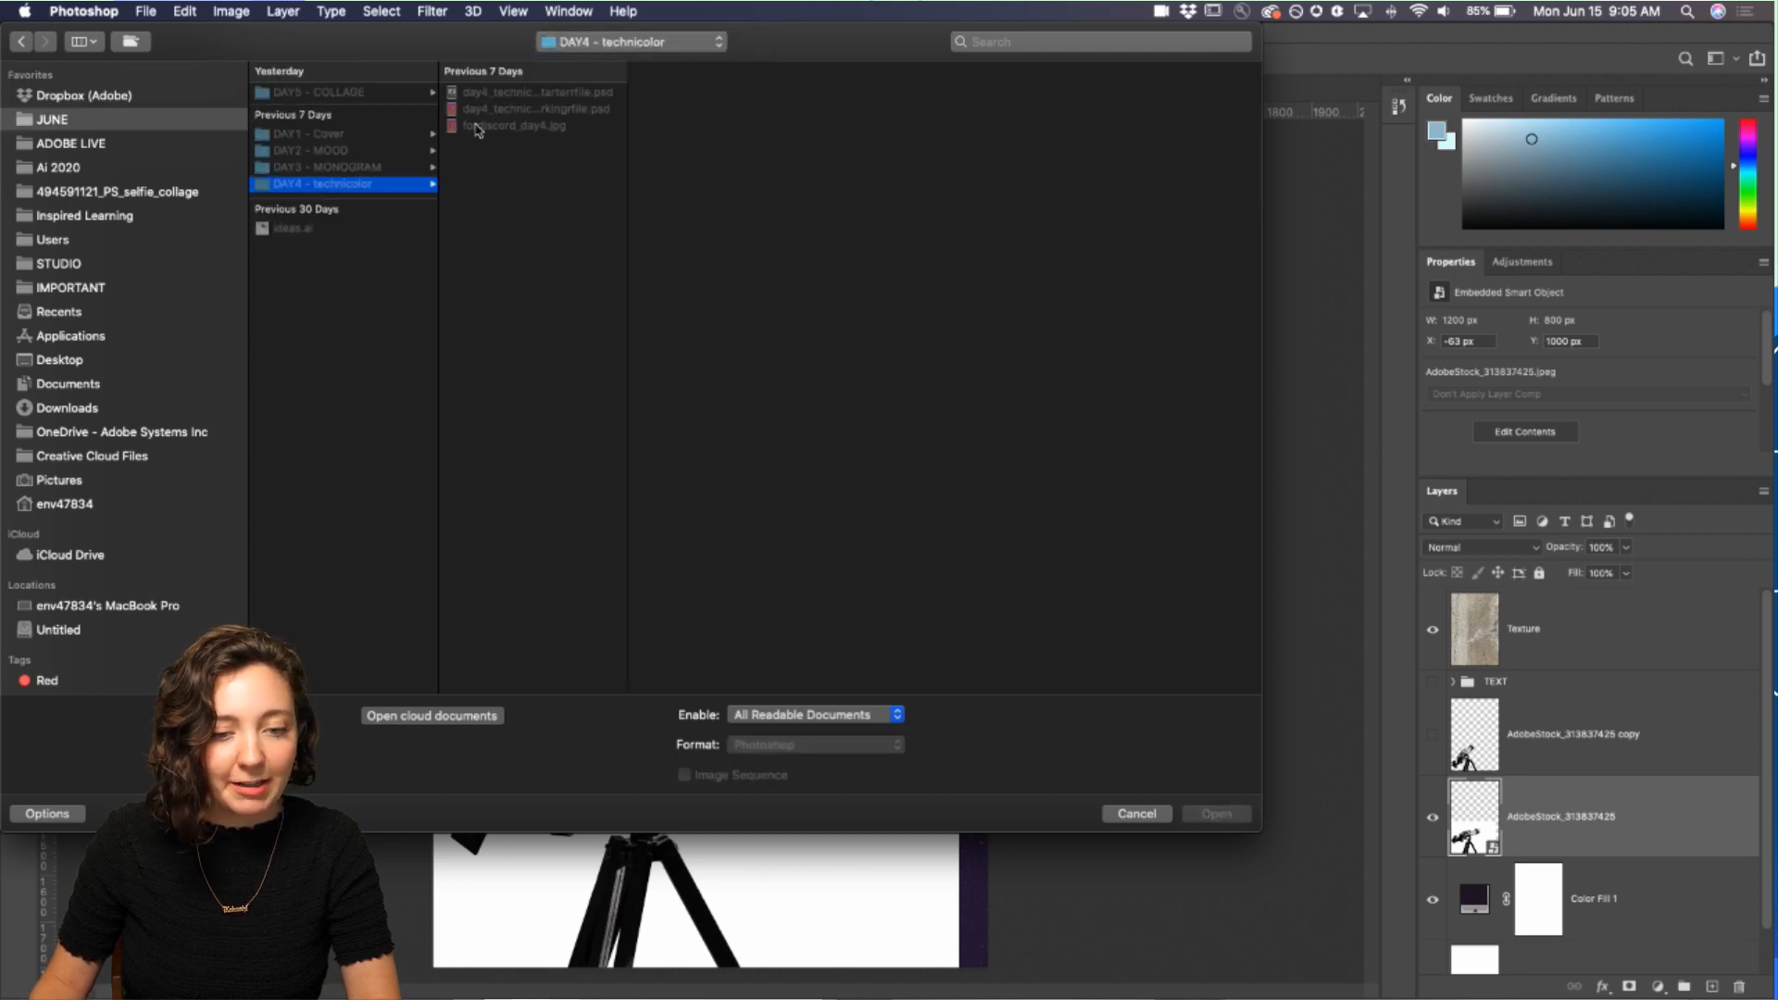
{"action": "left_click", "coordinate": [543, 94]}
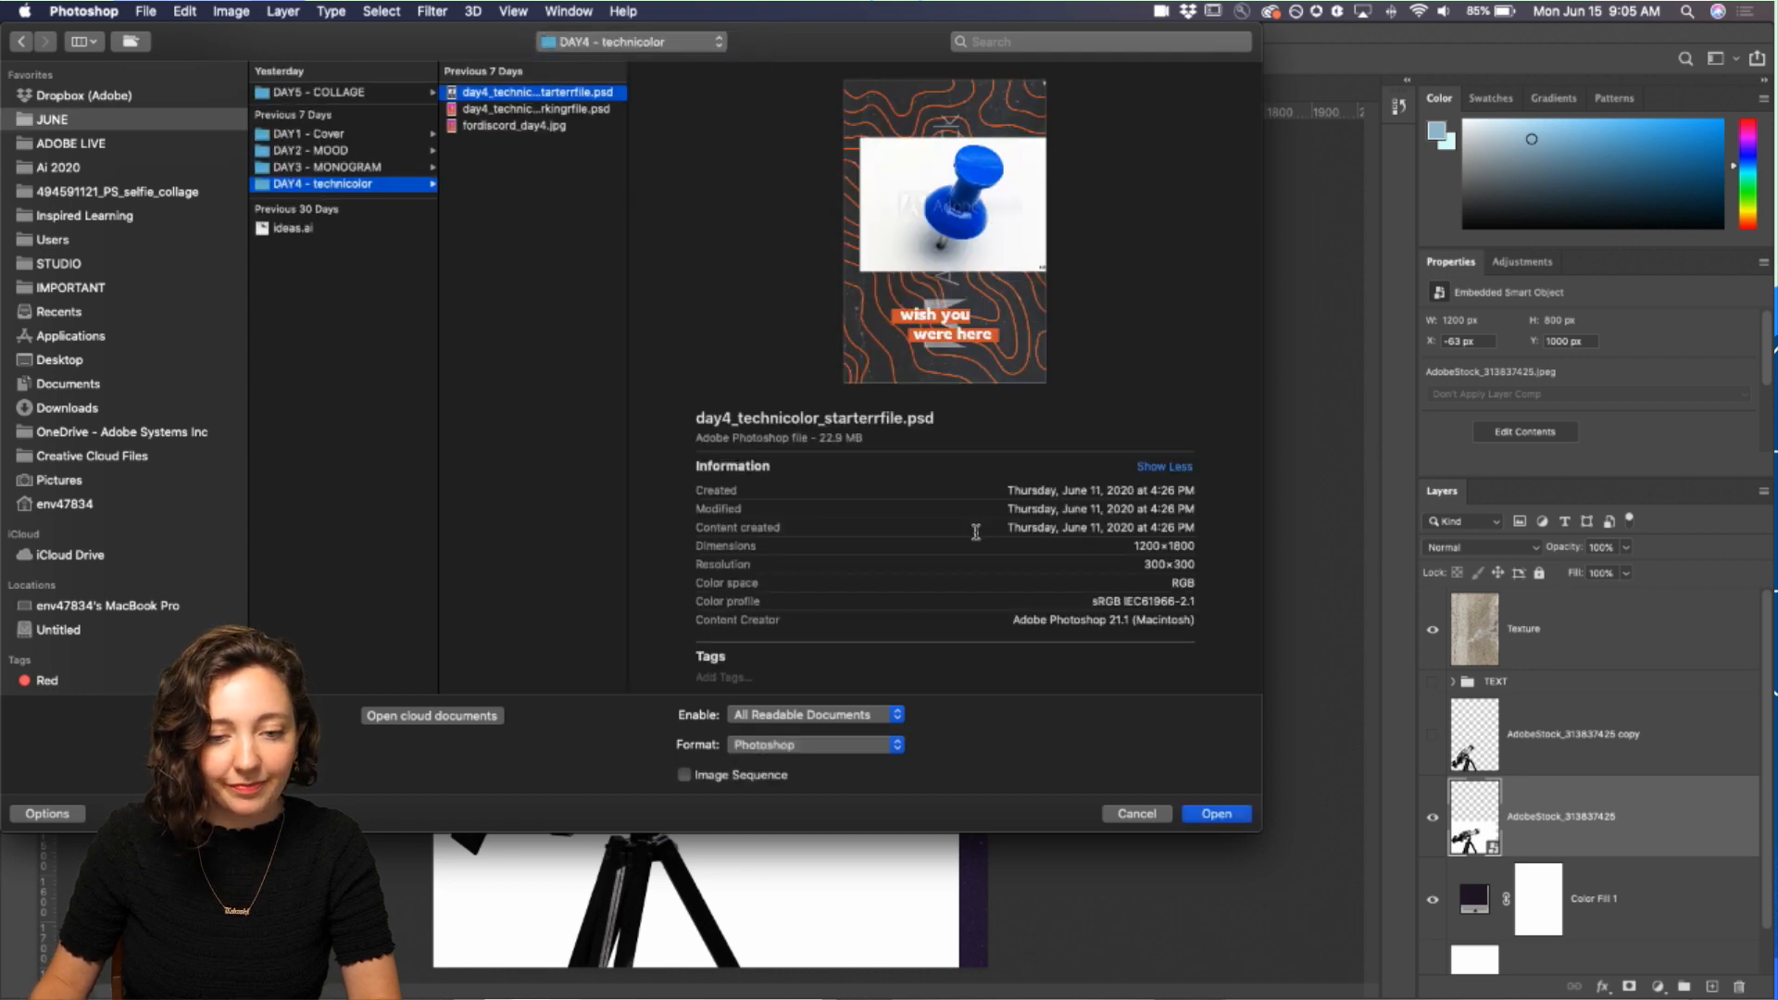
{"action": "left_click", "coordinate": [1216, 813]}
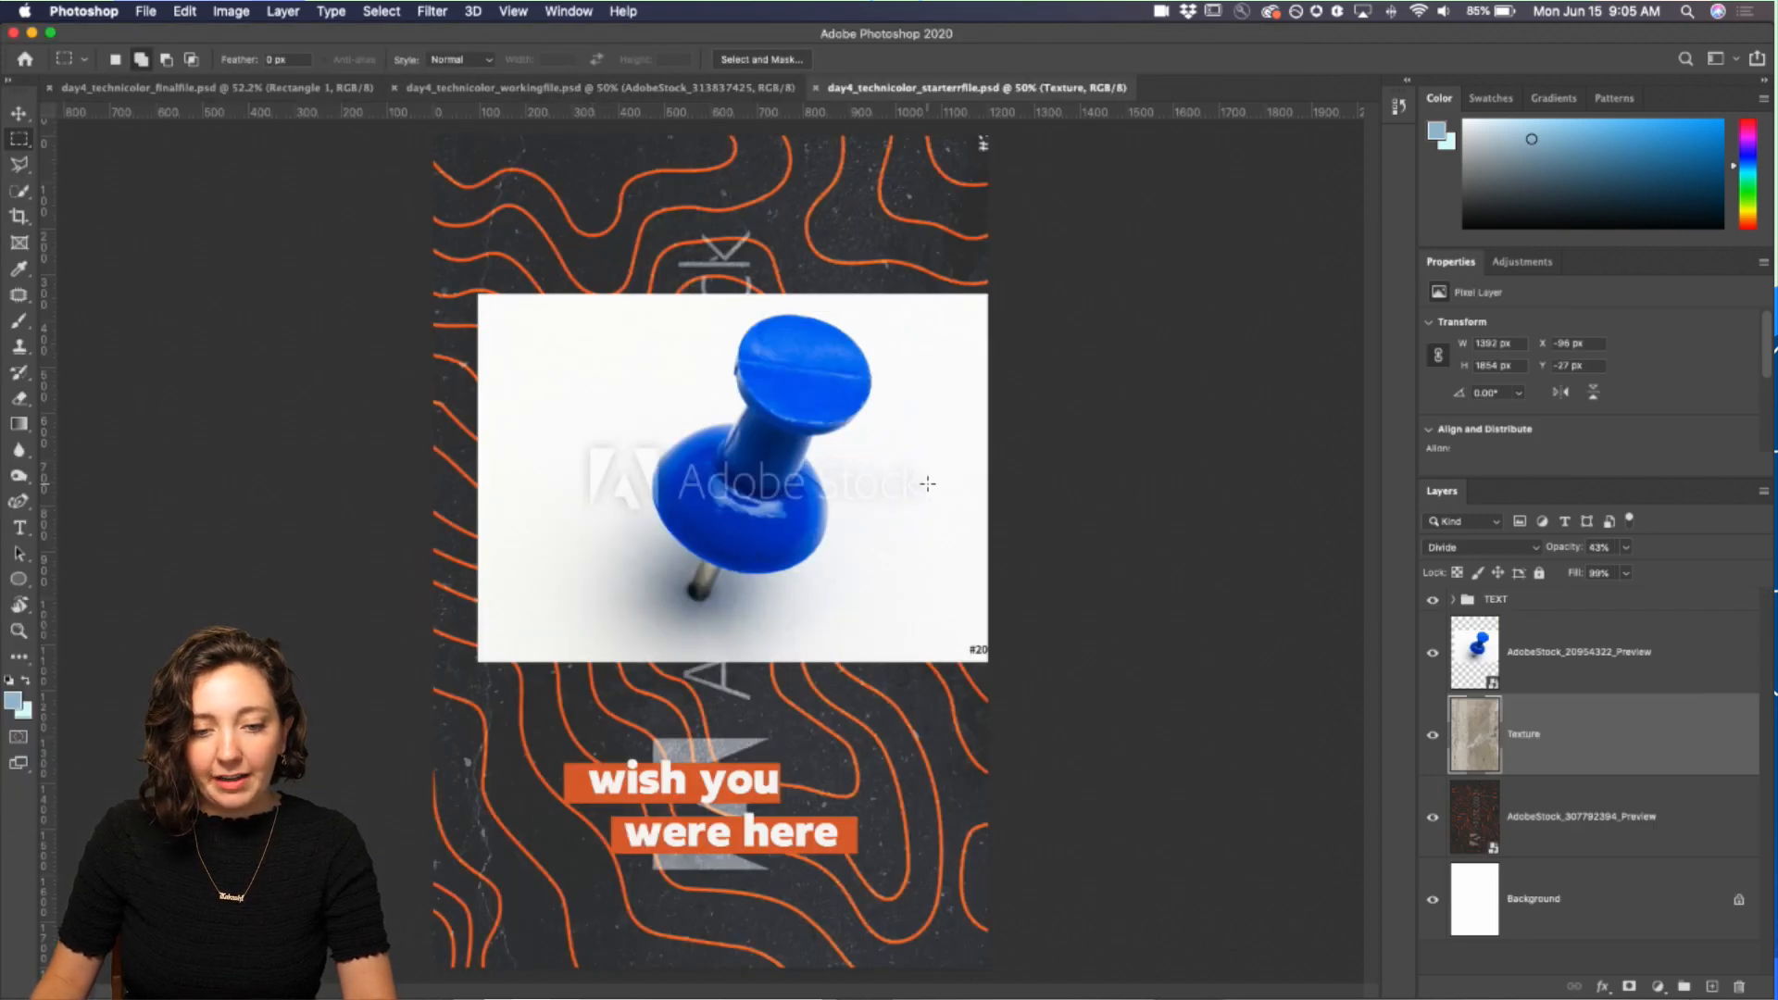
Step: Delete the blue pushpin photo layer and the orange contour-lines image layer from the starter file
{"action": "left_click", "coordinate": [1563, 651]}
{"action": "key", "text": "BackSpace"}
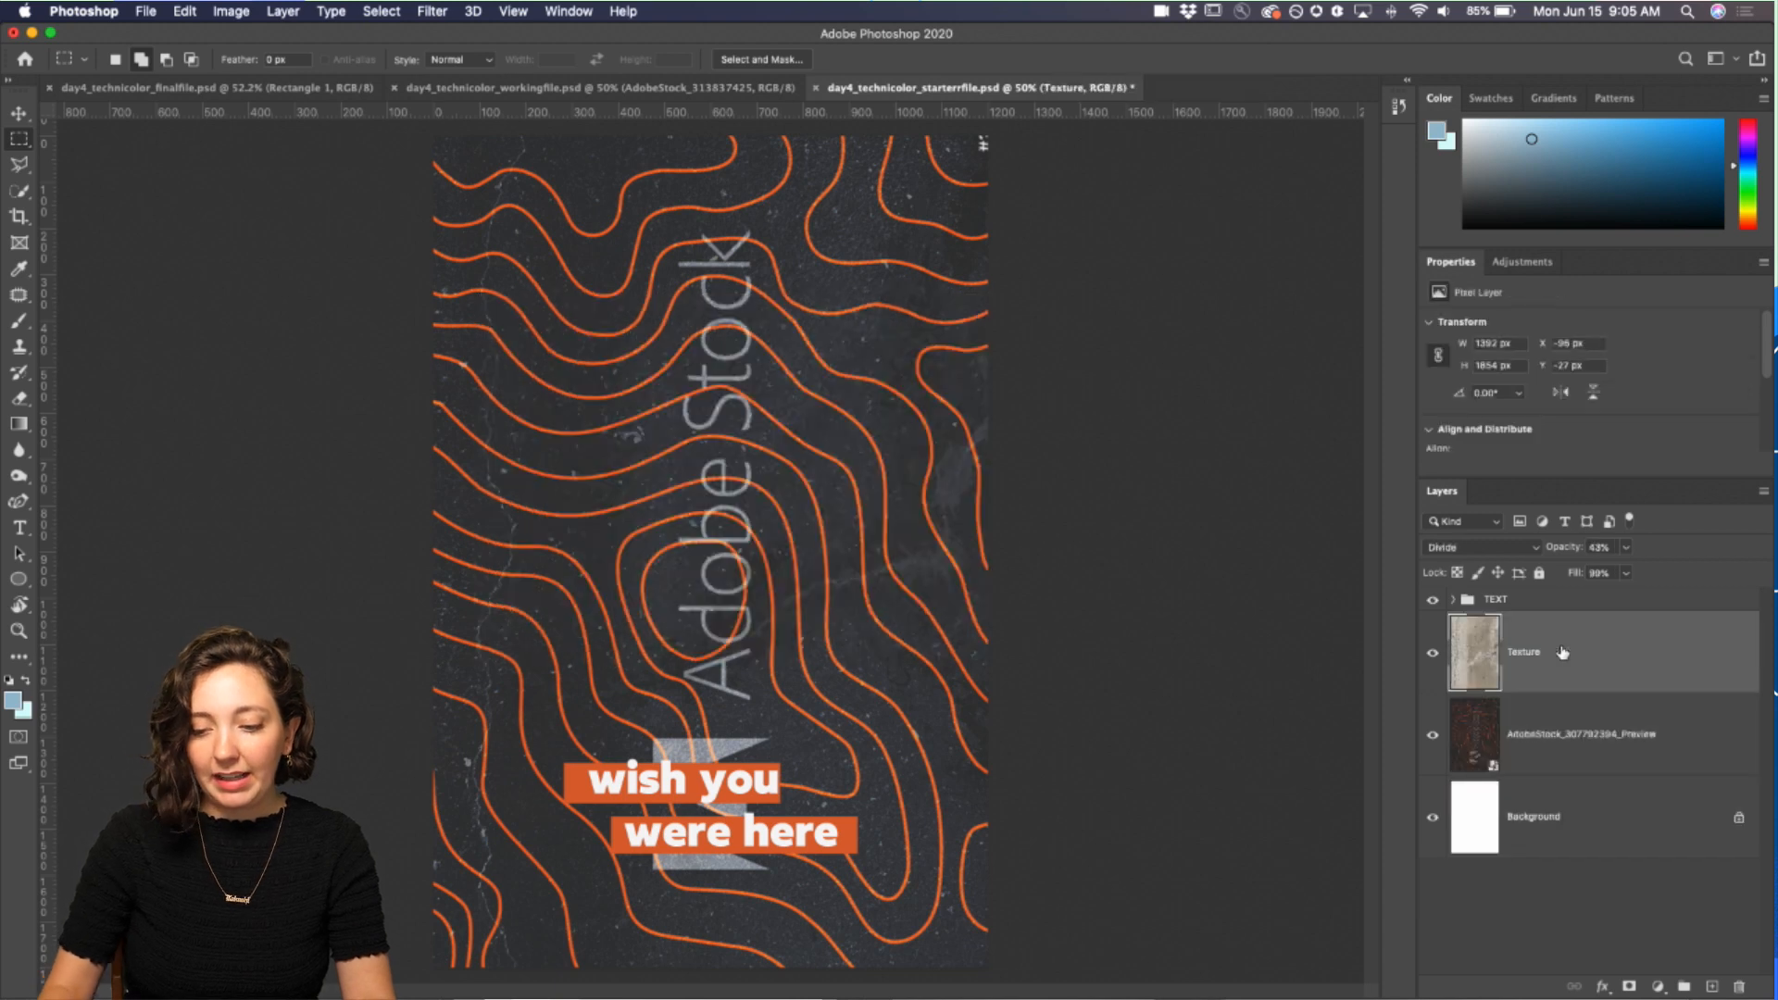
{"action": "left_click", "coordinate": [1552, 730]}
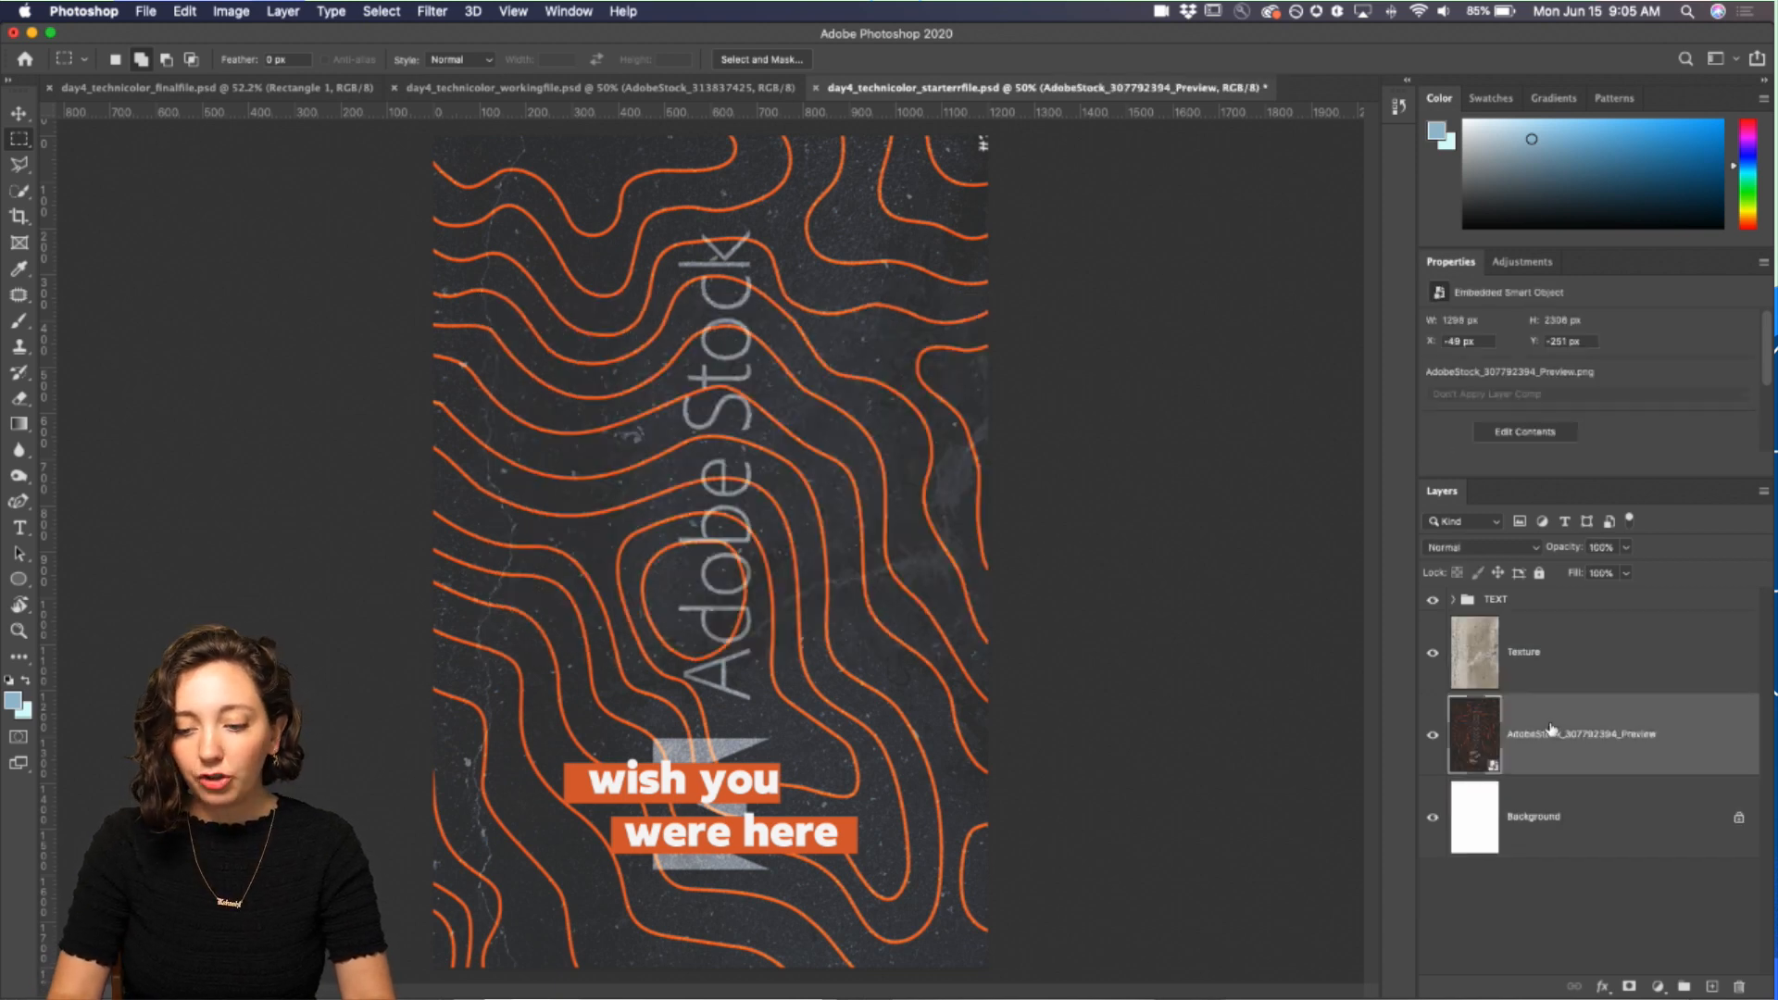
{"action": "key", "text": "BackSpace"}
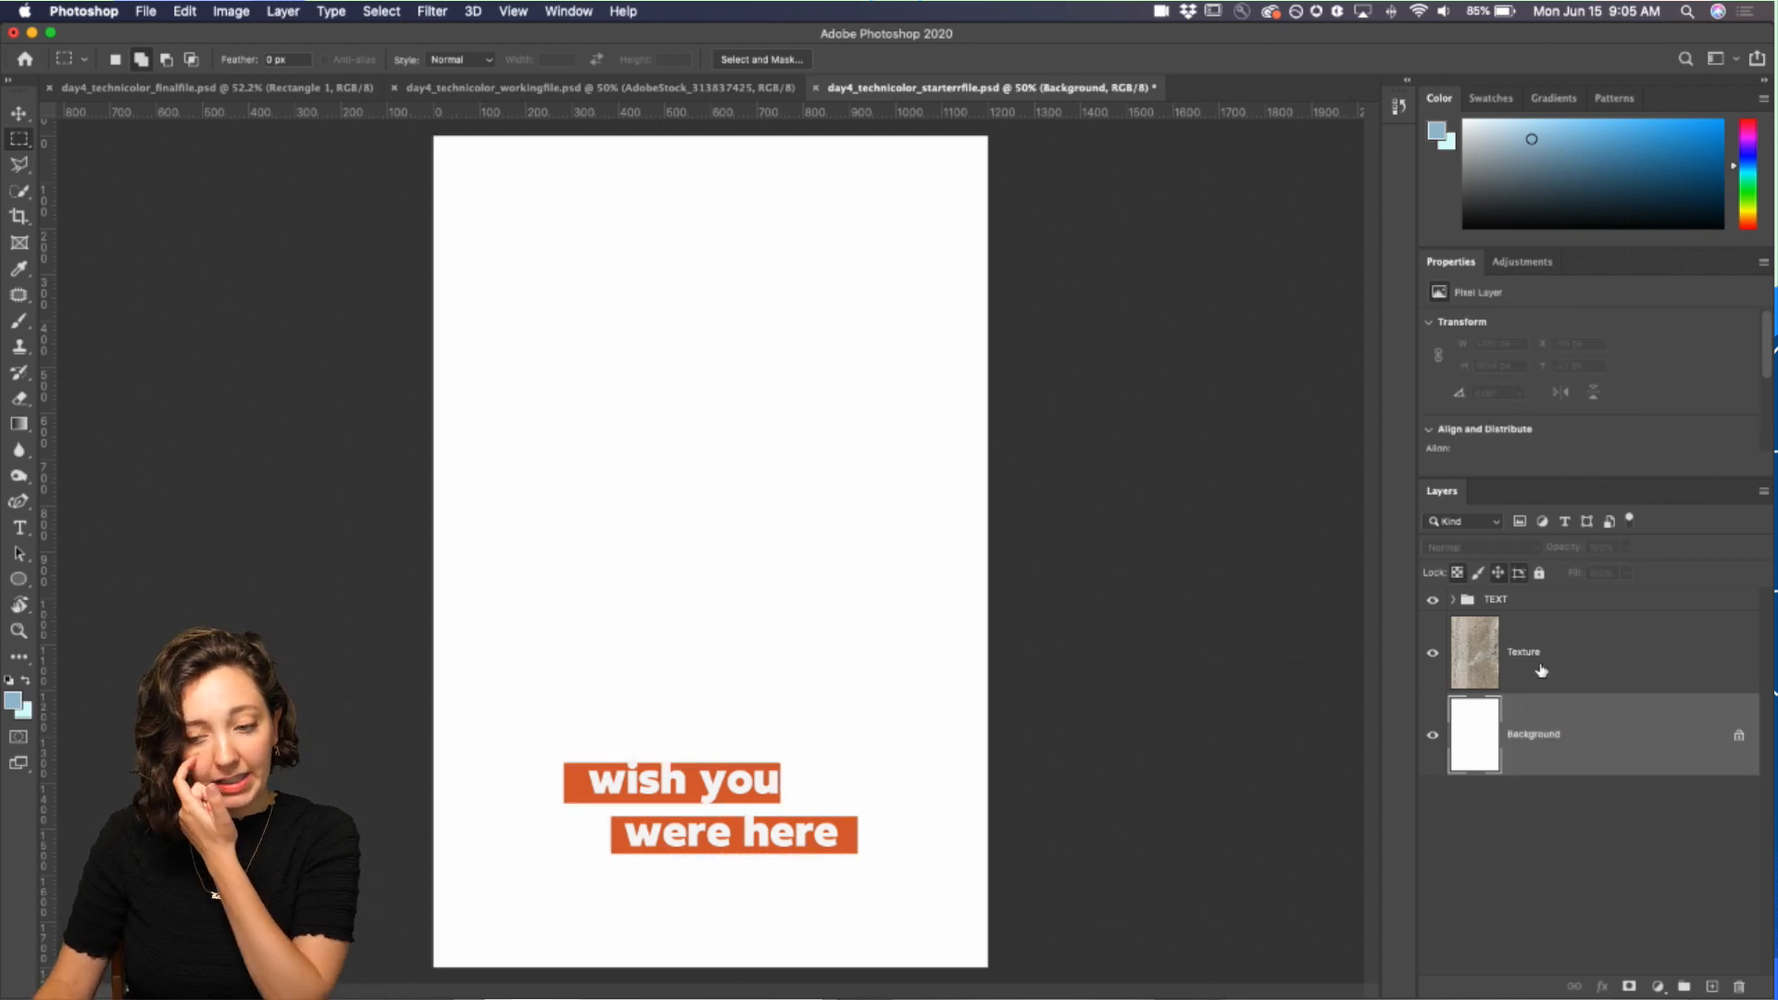
Step: Add a dark purple Solid Color fill layer above the Texture layer, then move it beneath the Texture layer
{"action": "left_click", "coordinate": [1462, 667]}
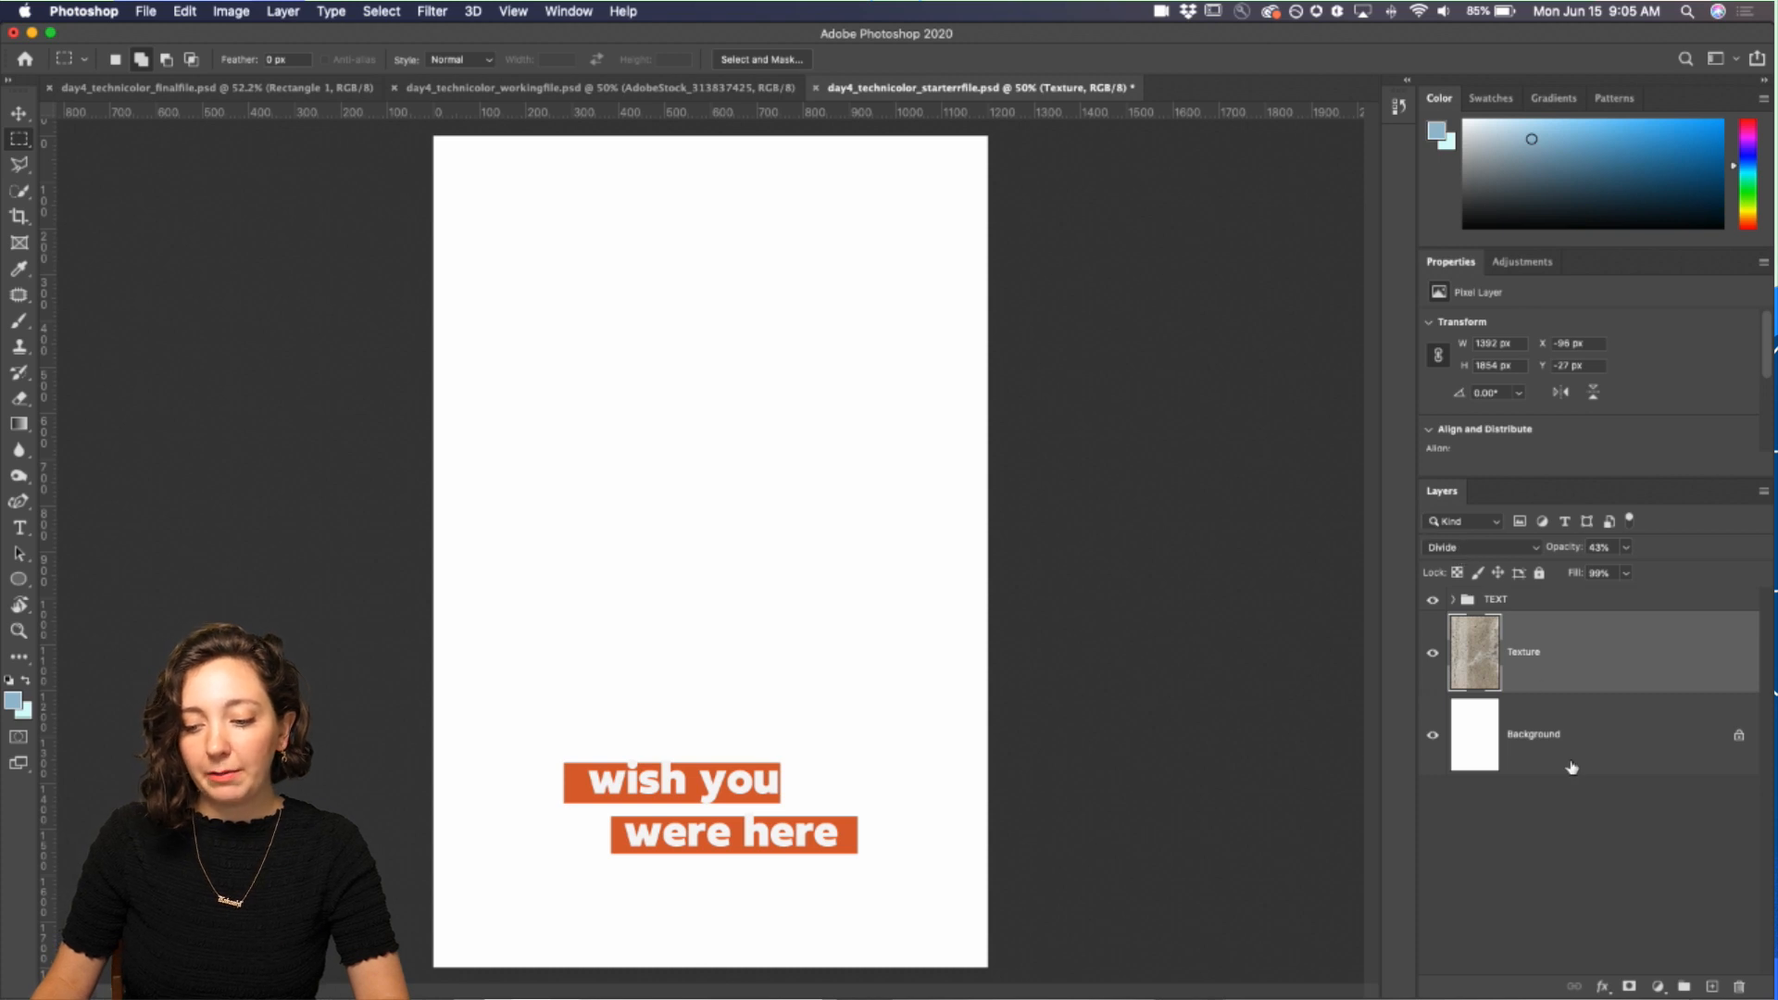
{"action": "left_click", "coordinate": [1657, 987]}
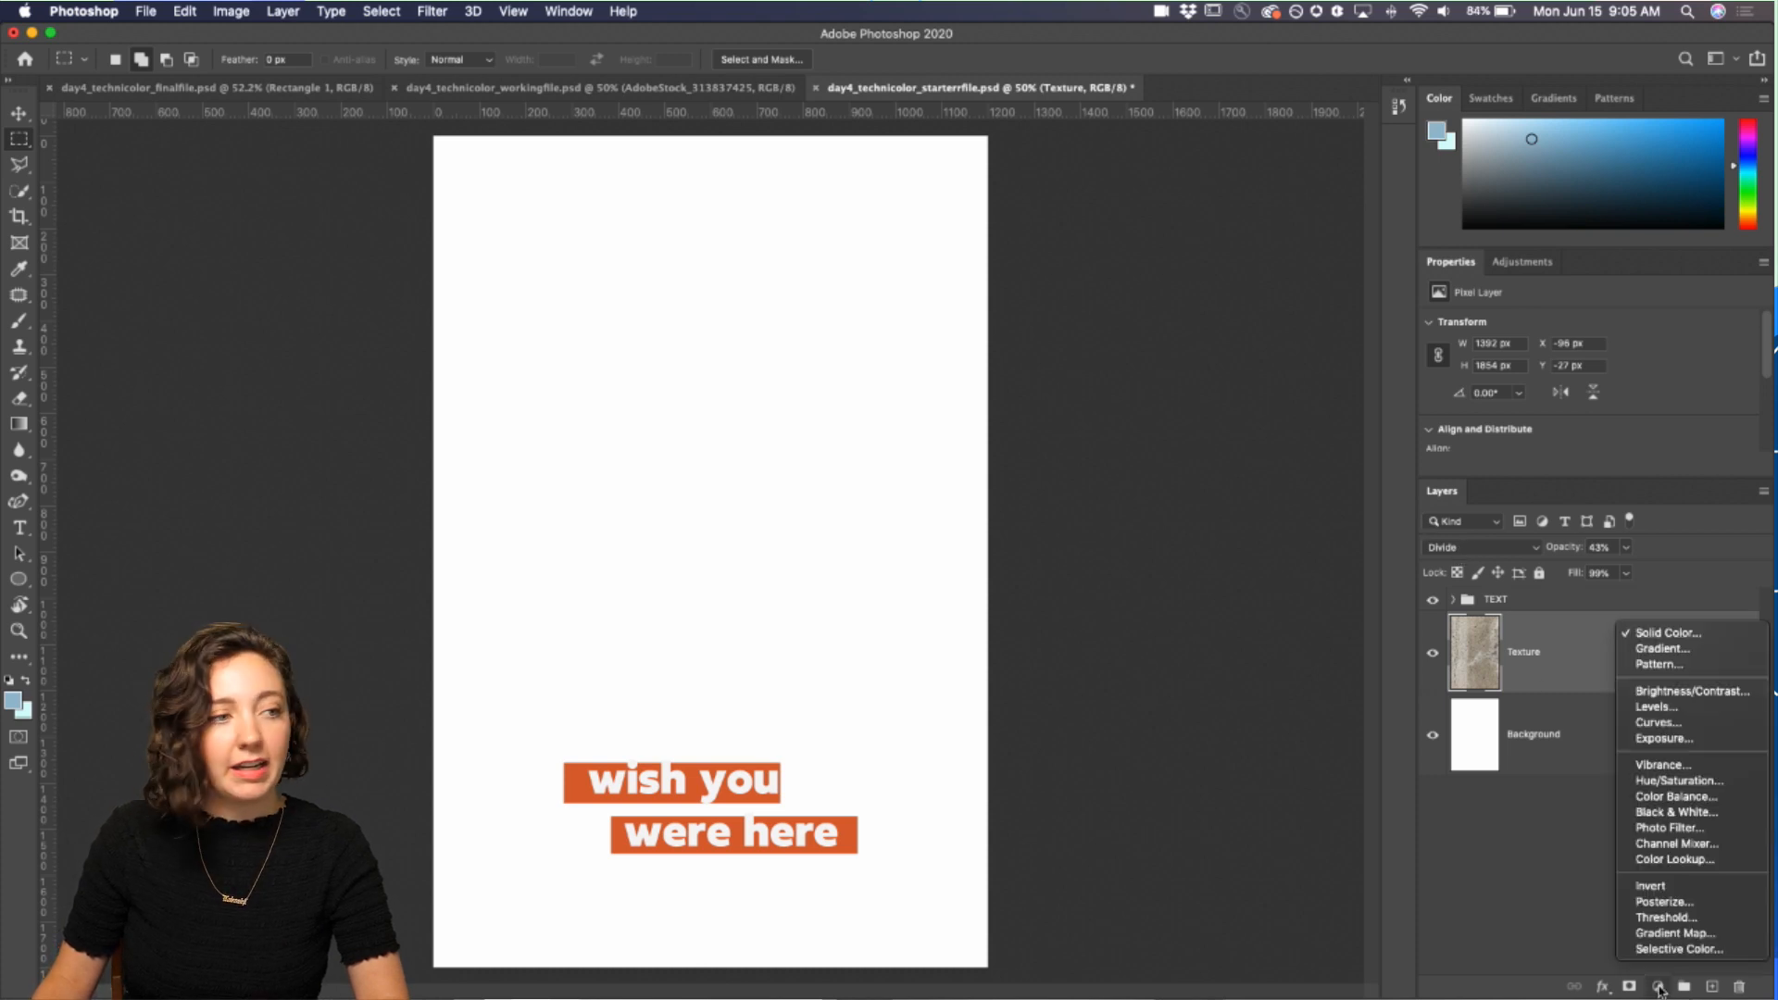
{"action": "left_click", "coordinate": [1706, 640]}
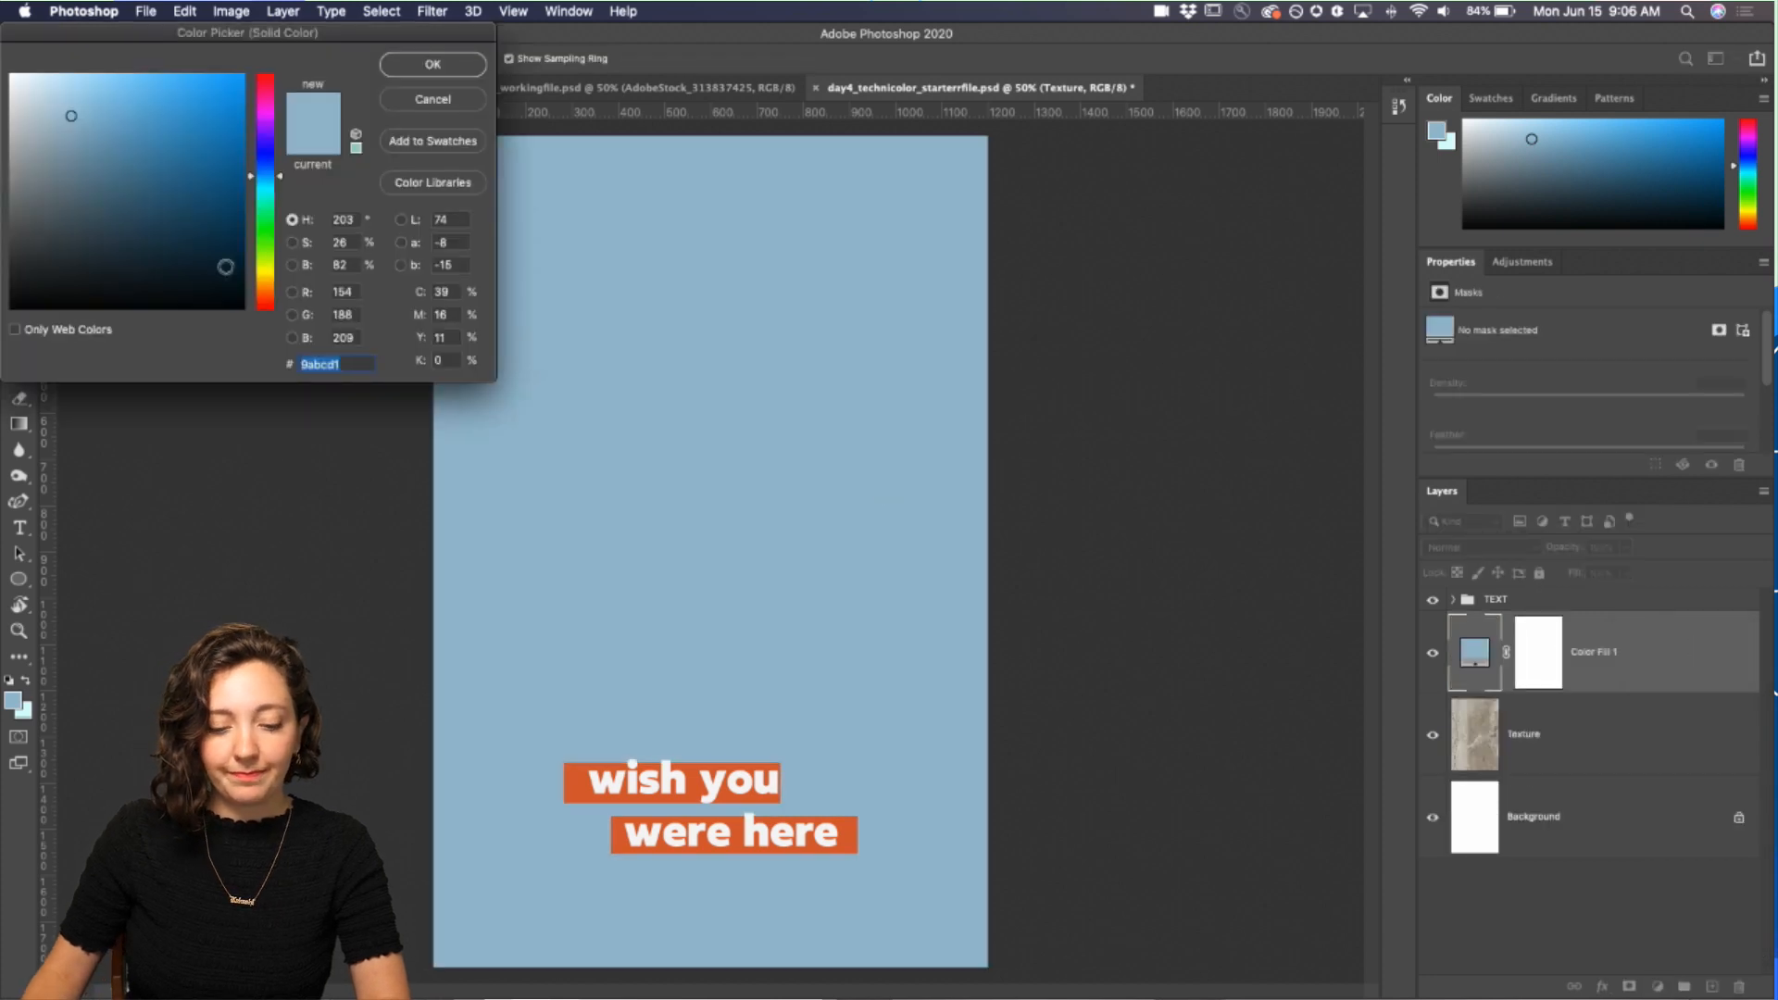
{"action": "left_click", "coordinate": [270, 133]}
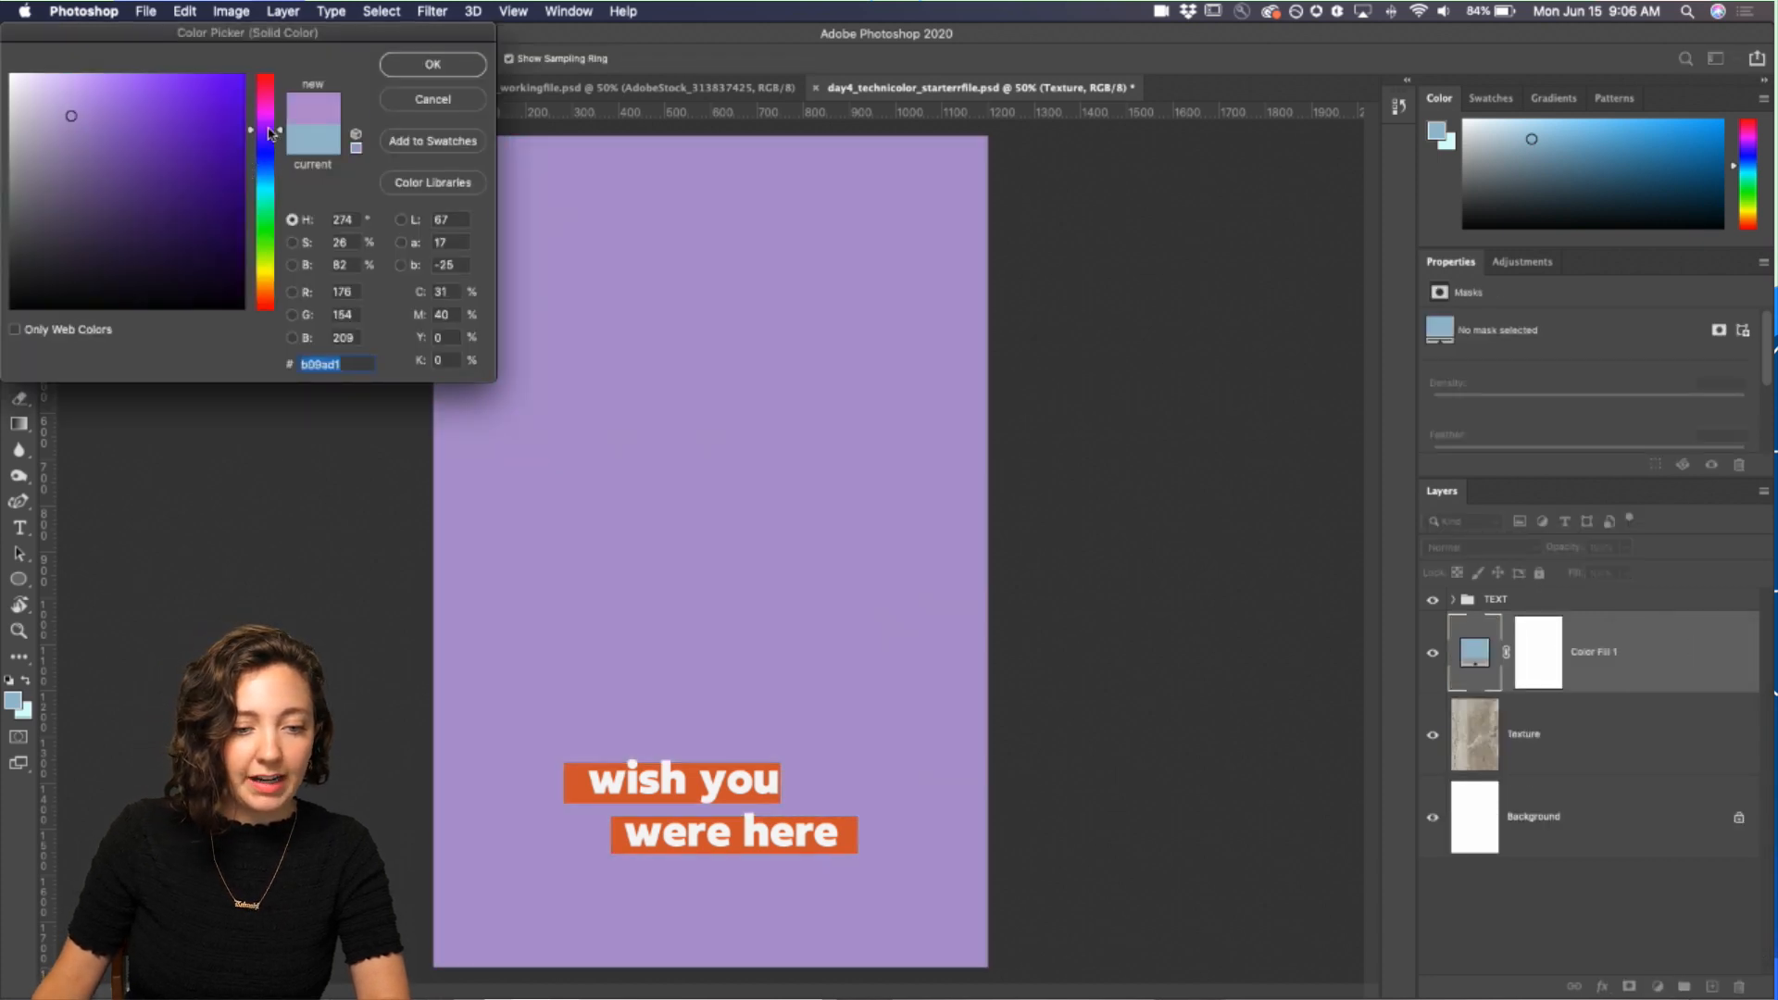
{"action": "left_click", "coordinate": [146, 239]}
{"action": "left_click_drag", "start_coordinate": [121, 249], "coordinate": [118, 258]}
{"action": "left_click", "coordinate": [419, 68]}
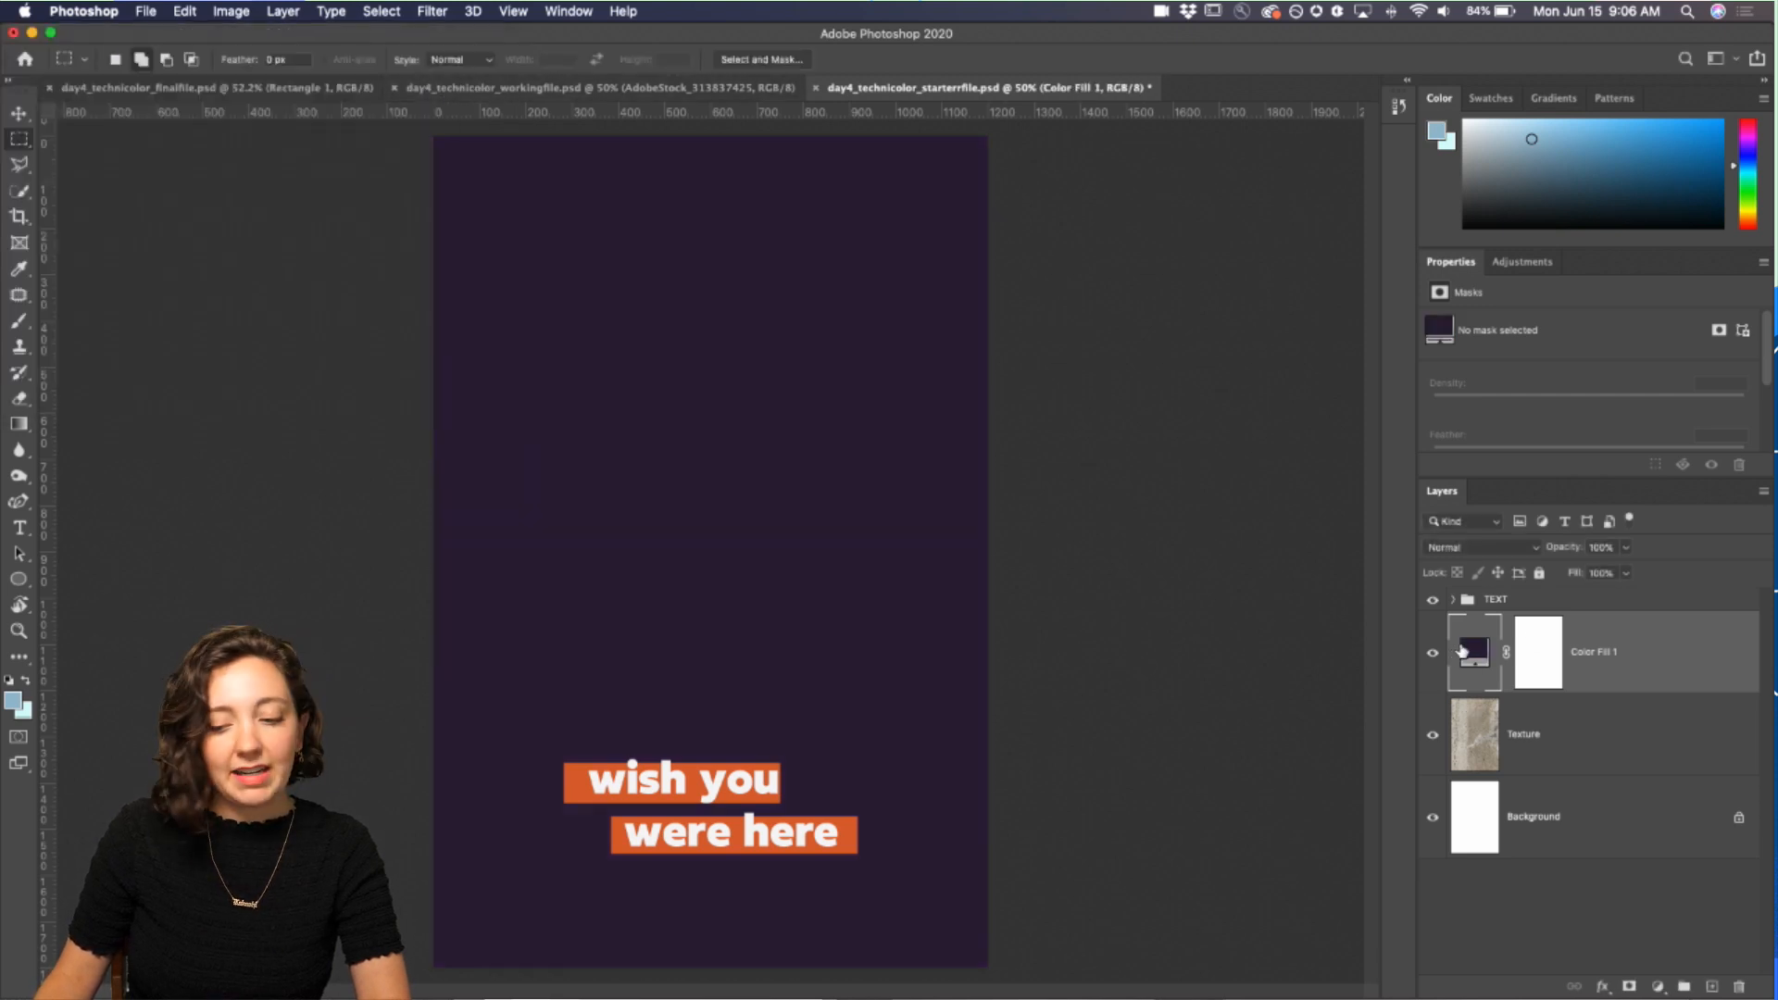
{"action": "left_click_drag", "start_coordinate": [1462, 651], "coordinate": [1475, 786]}
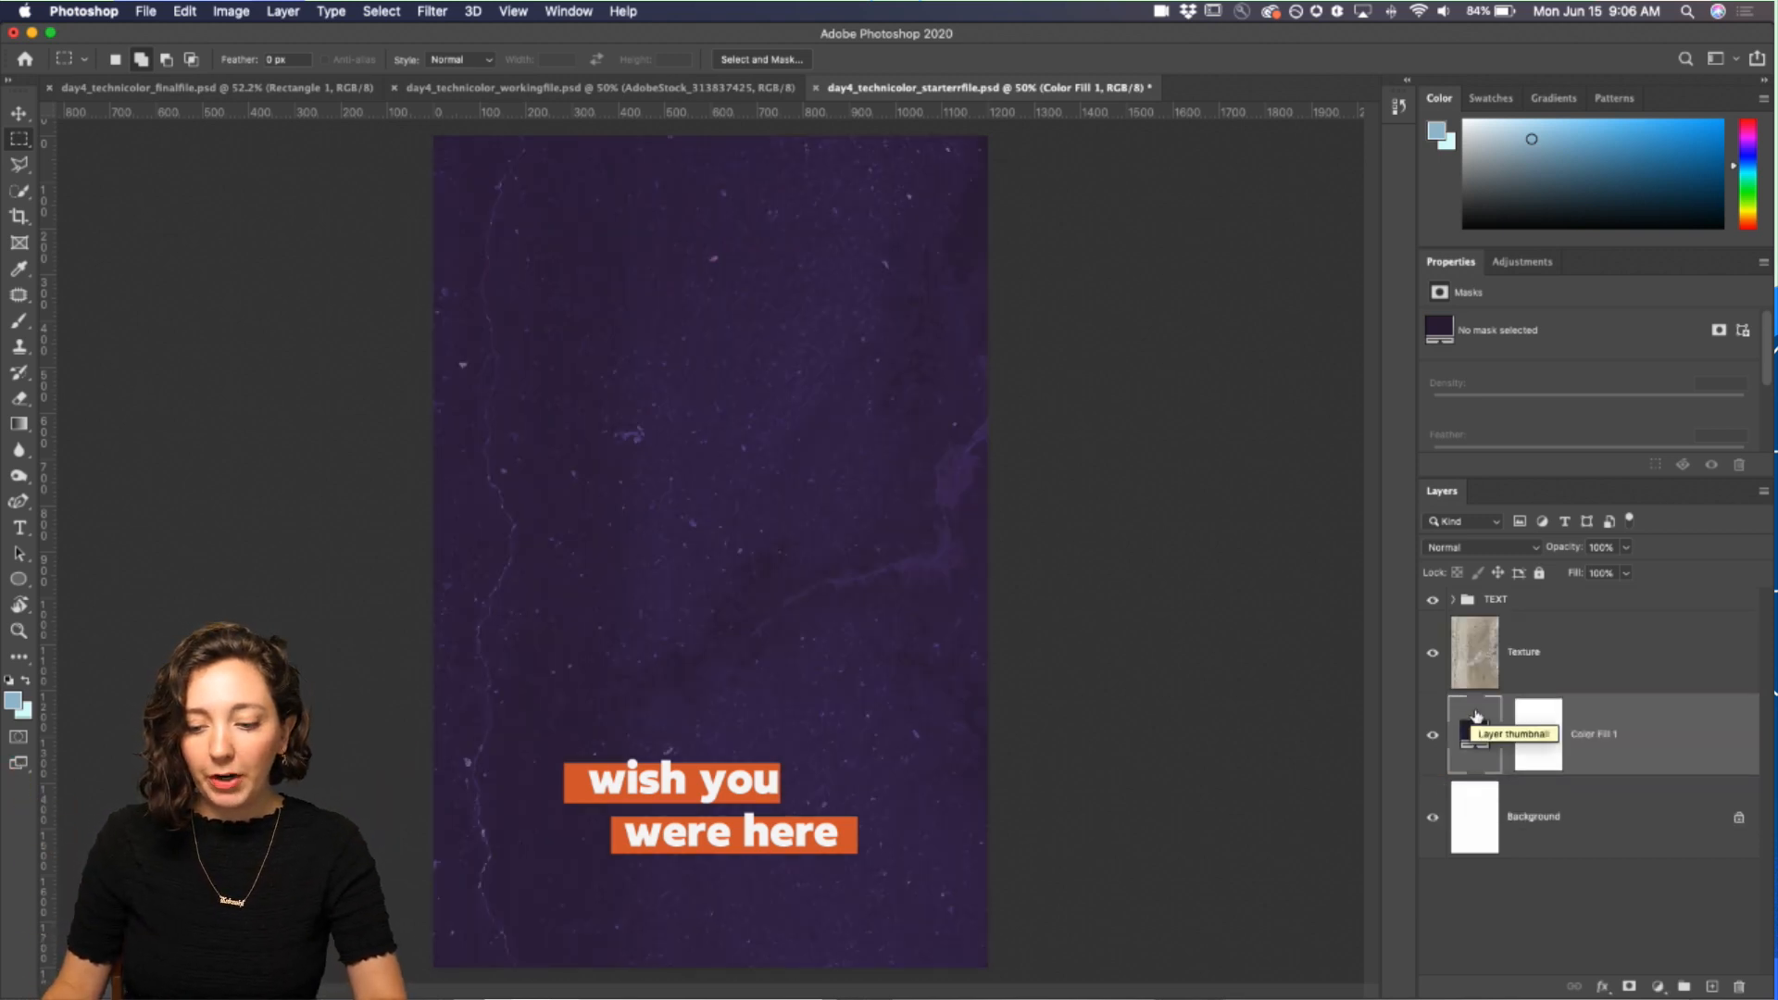
Step: In the working file, select the telescope with the Object Selection Tool by drawing a box around it
{"action": "left_click", "coordinate": [456, 93]}
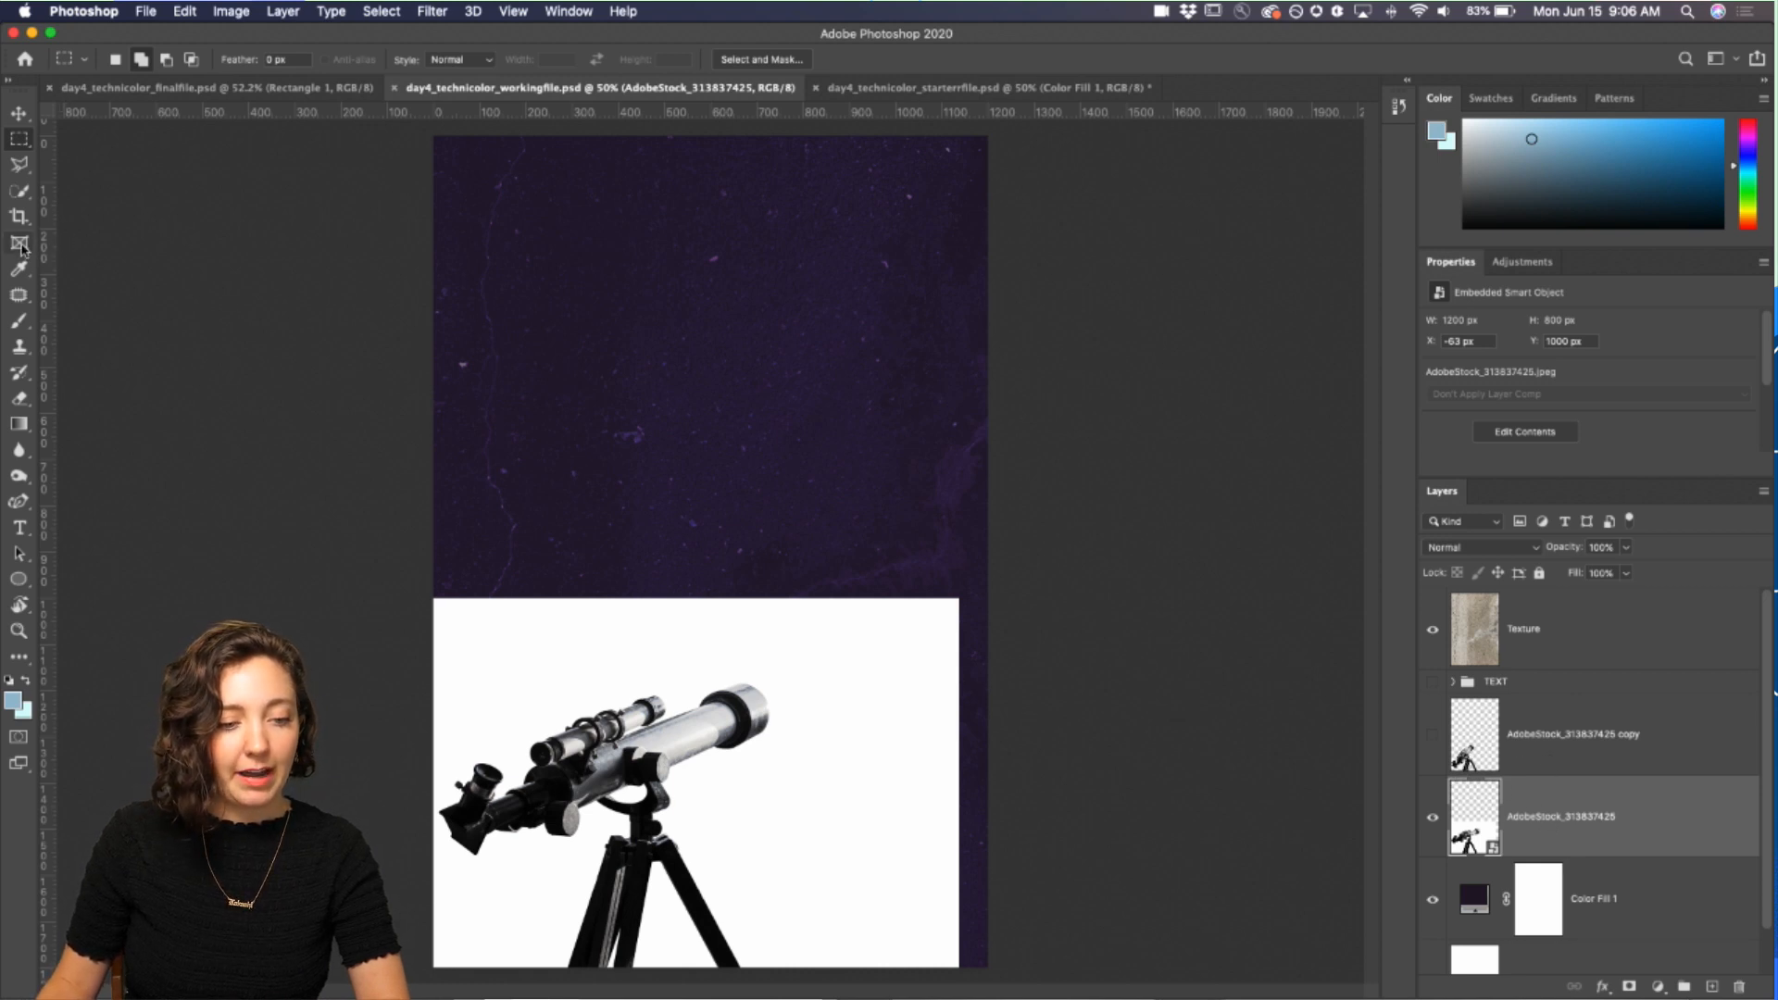
{"action": "left_click", "coordinate": [21, 193]}
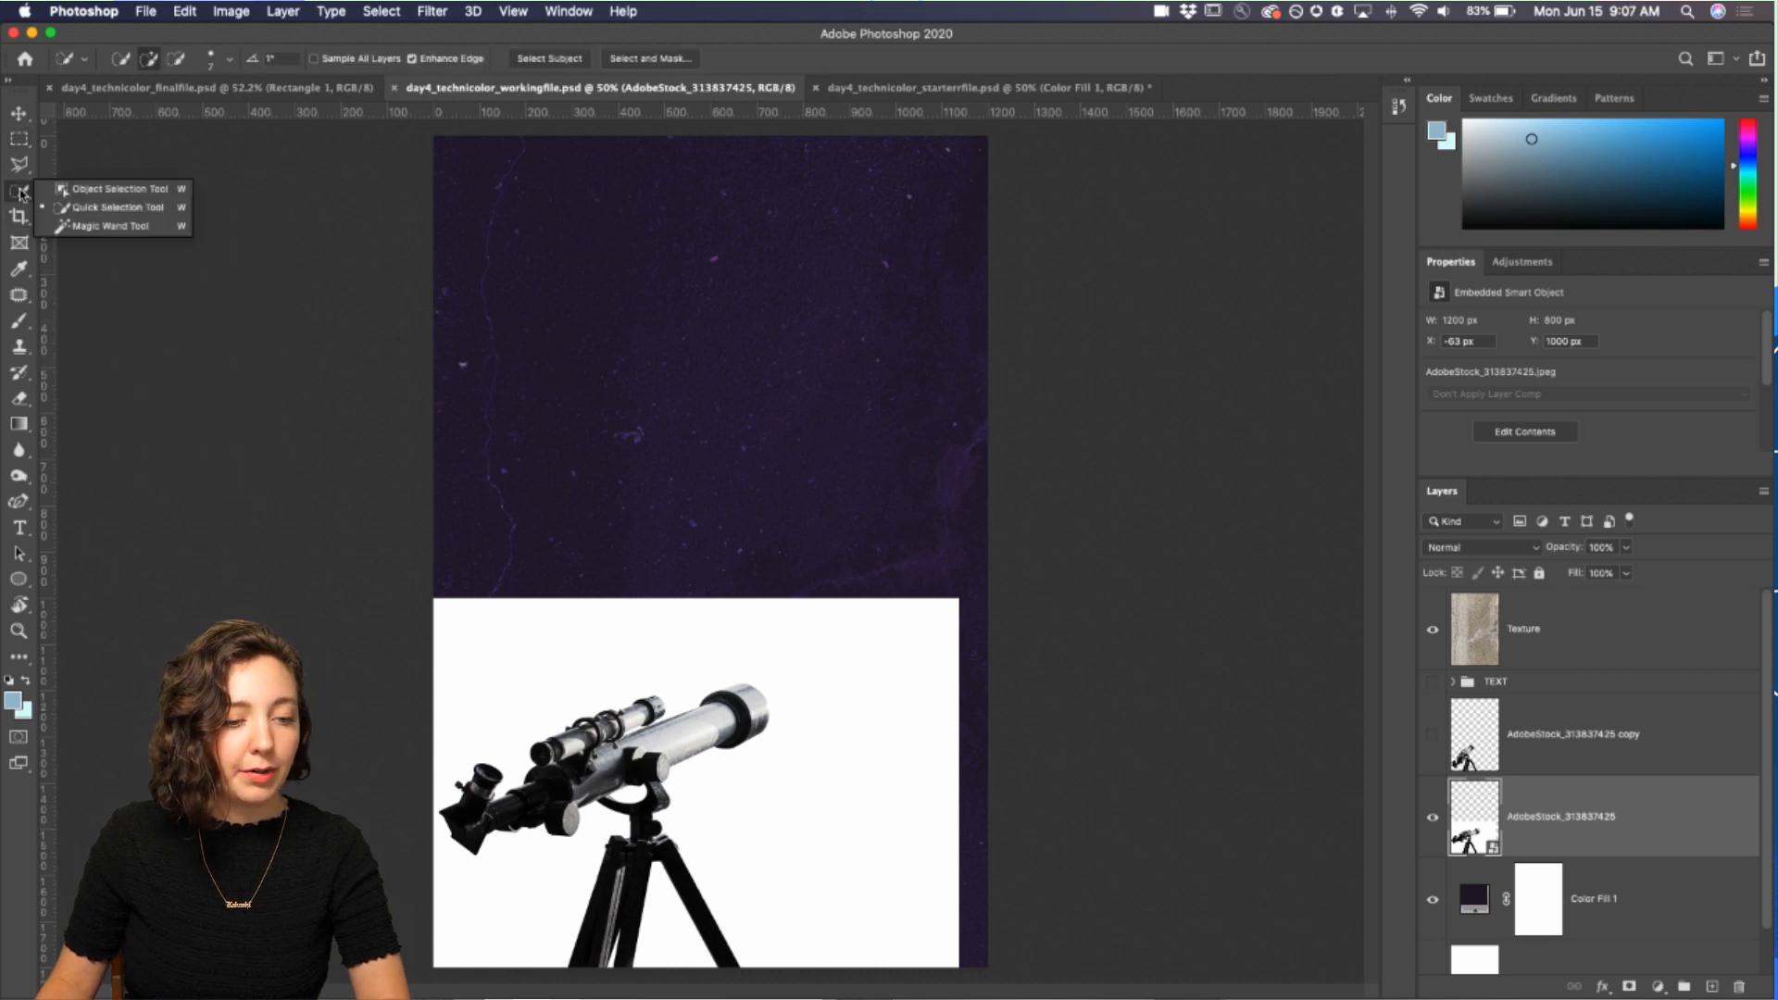
{"action": "left_click", "coordinate": [127, 192]}
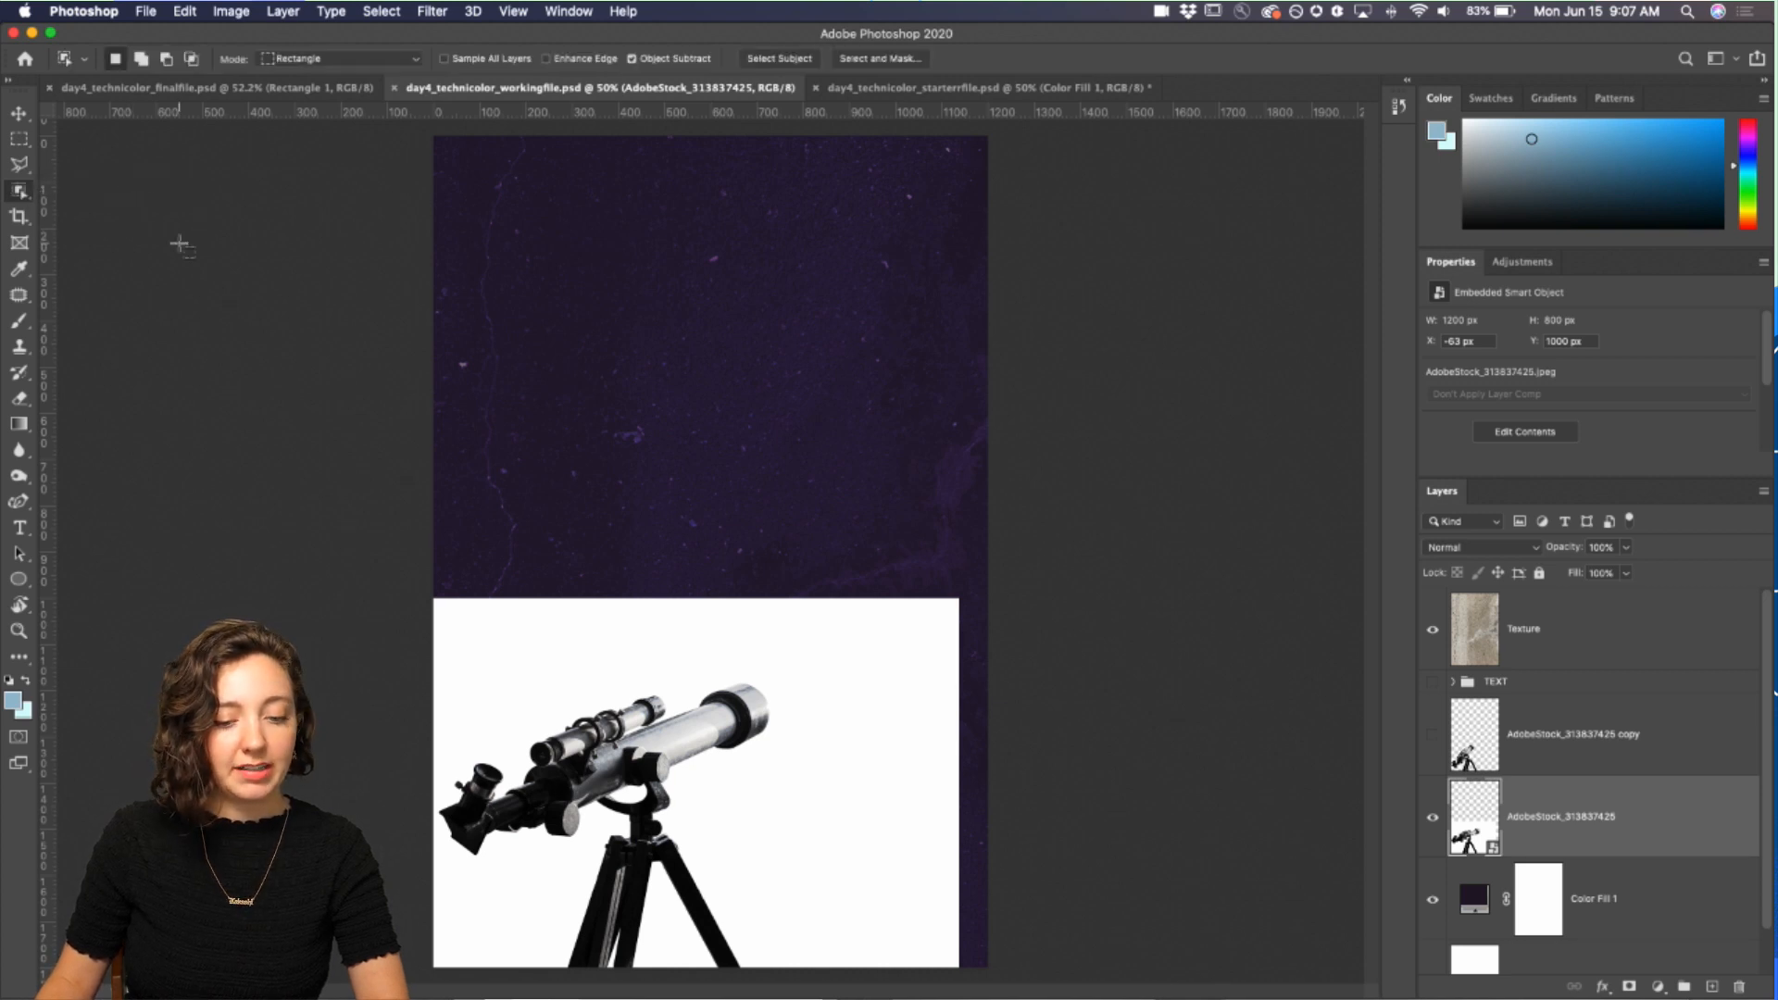
{"action": "key", "text": "super+plus"}
{"action": "key", "text": "super+plus"}
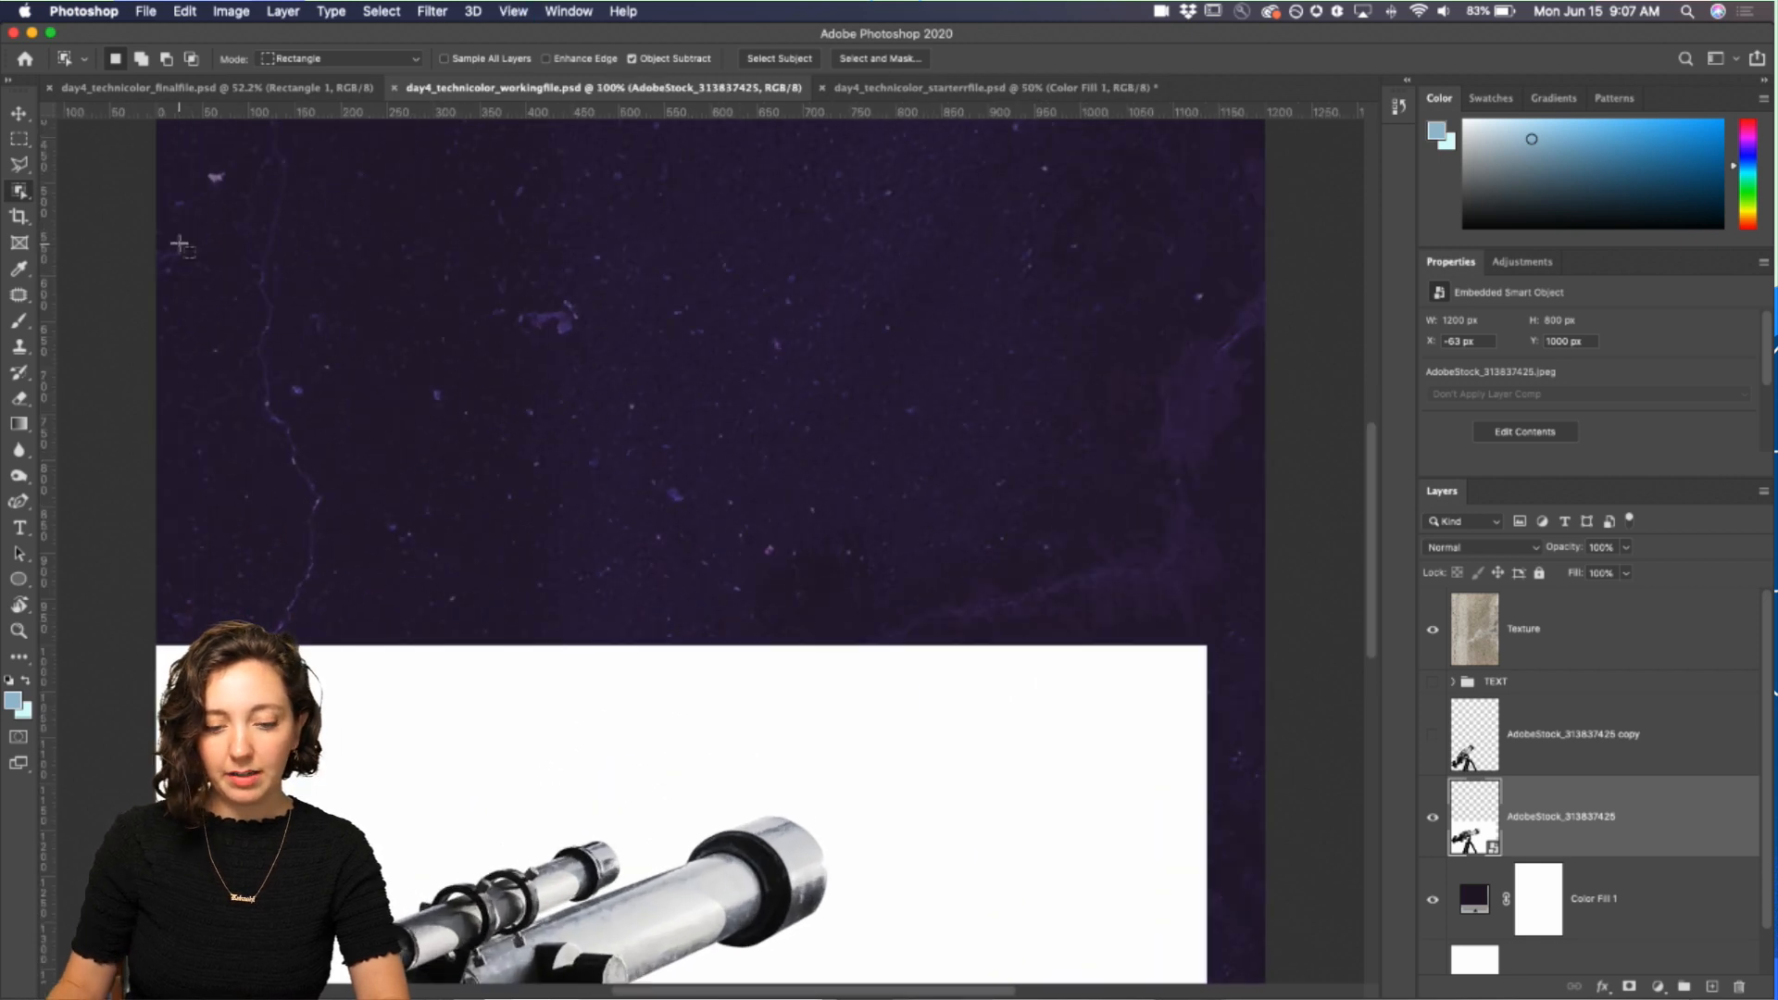
{"action": "scroll", "coordinate": [185, 341], "scroll_direction": "down", "scroll_amount": 8}
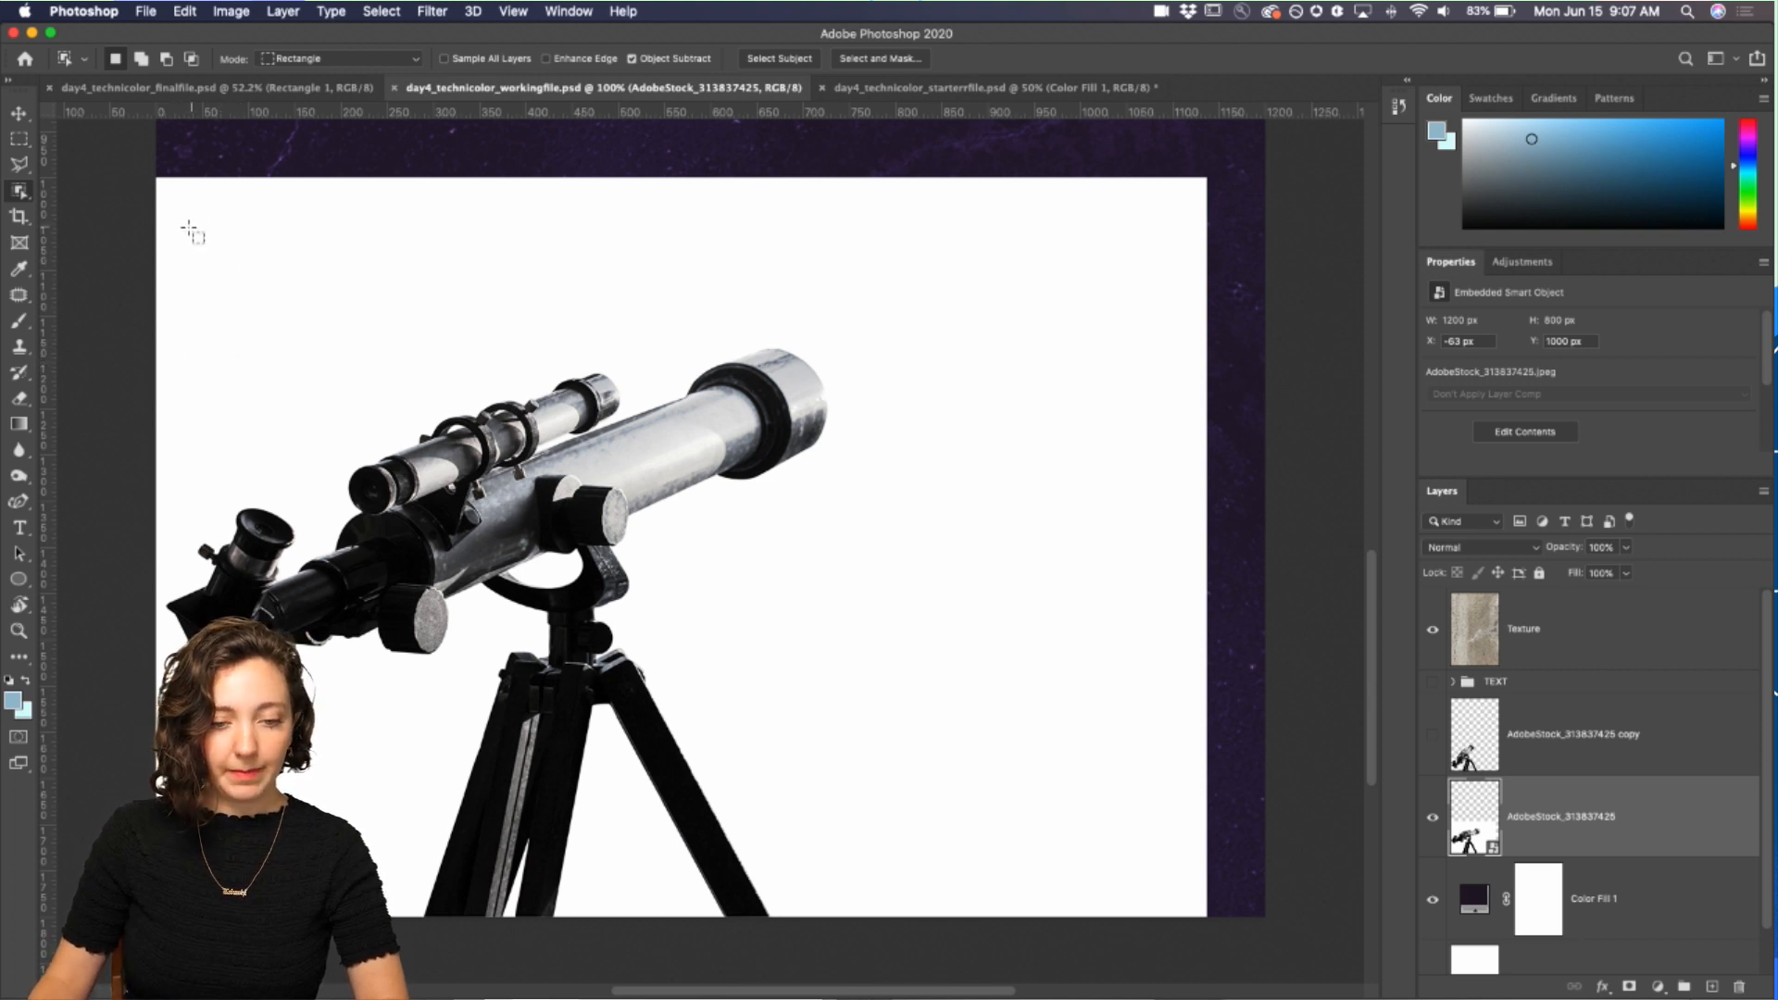
{"action": "left_click_drag", "start_coordinate": [164, 224], "coordinate": [859, 926]}
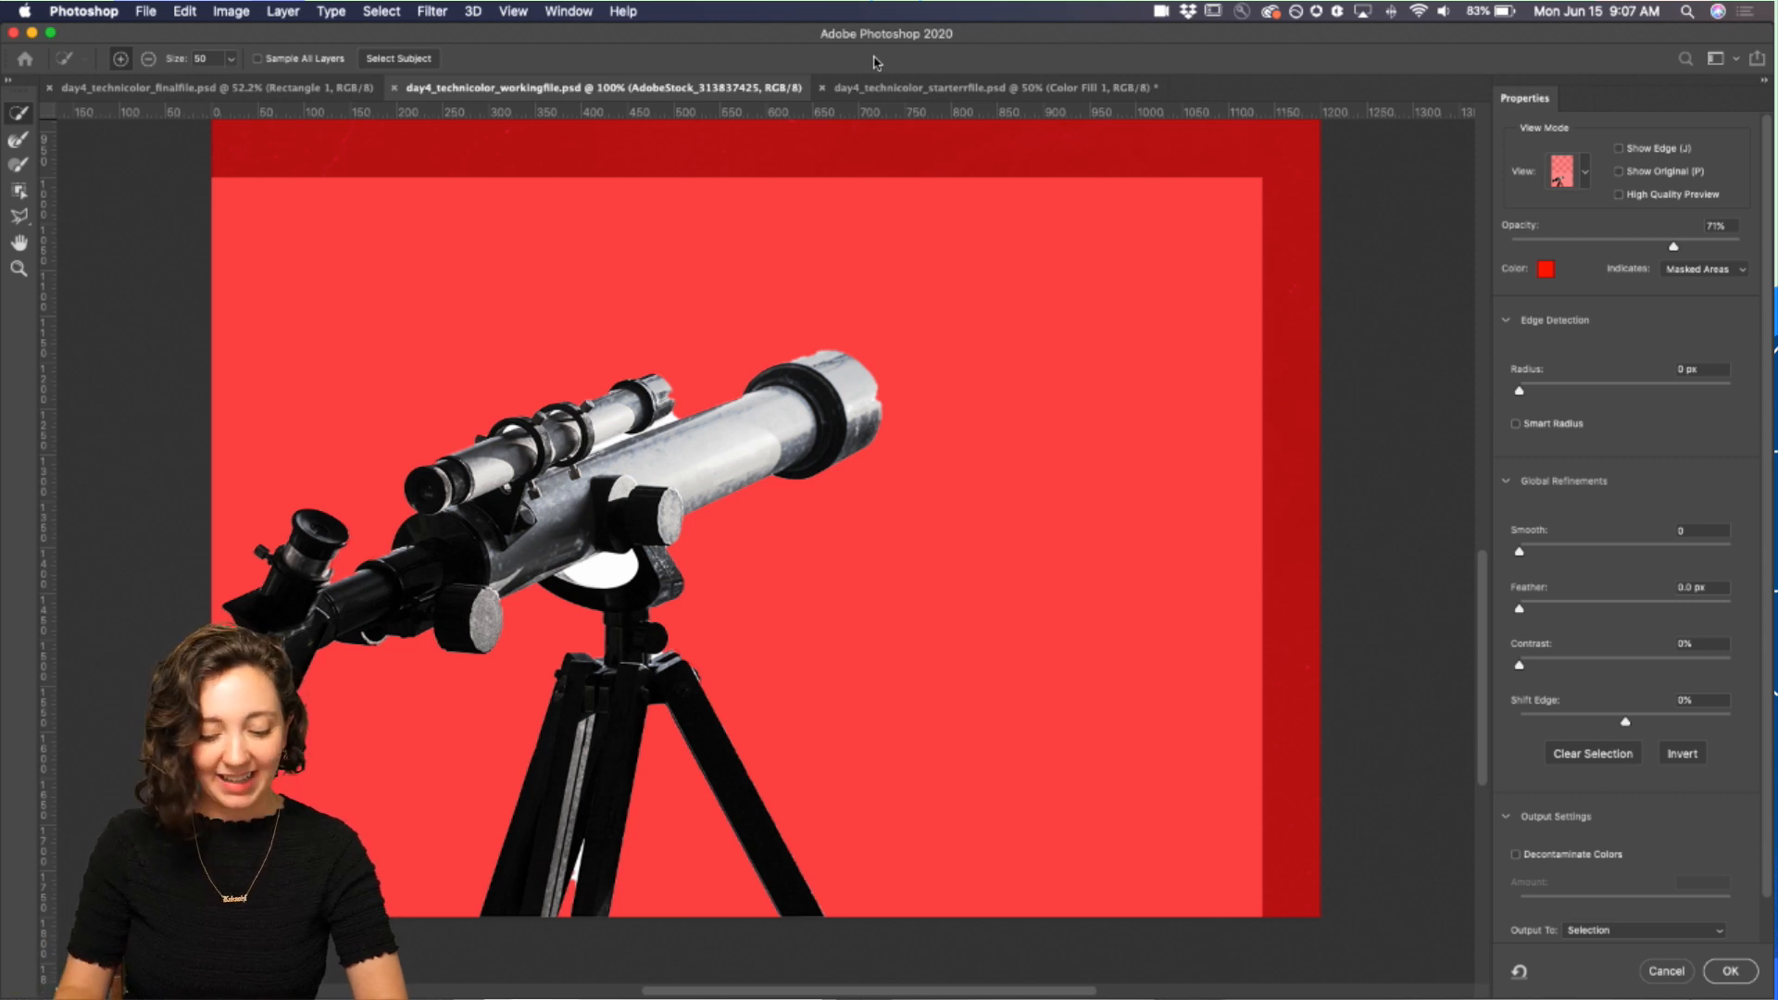
Step: Refine the selection along the edge of the telescope's front end cap with the selection brush
{"action": "key", "text": "super+plus"}
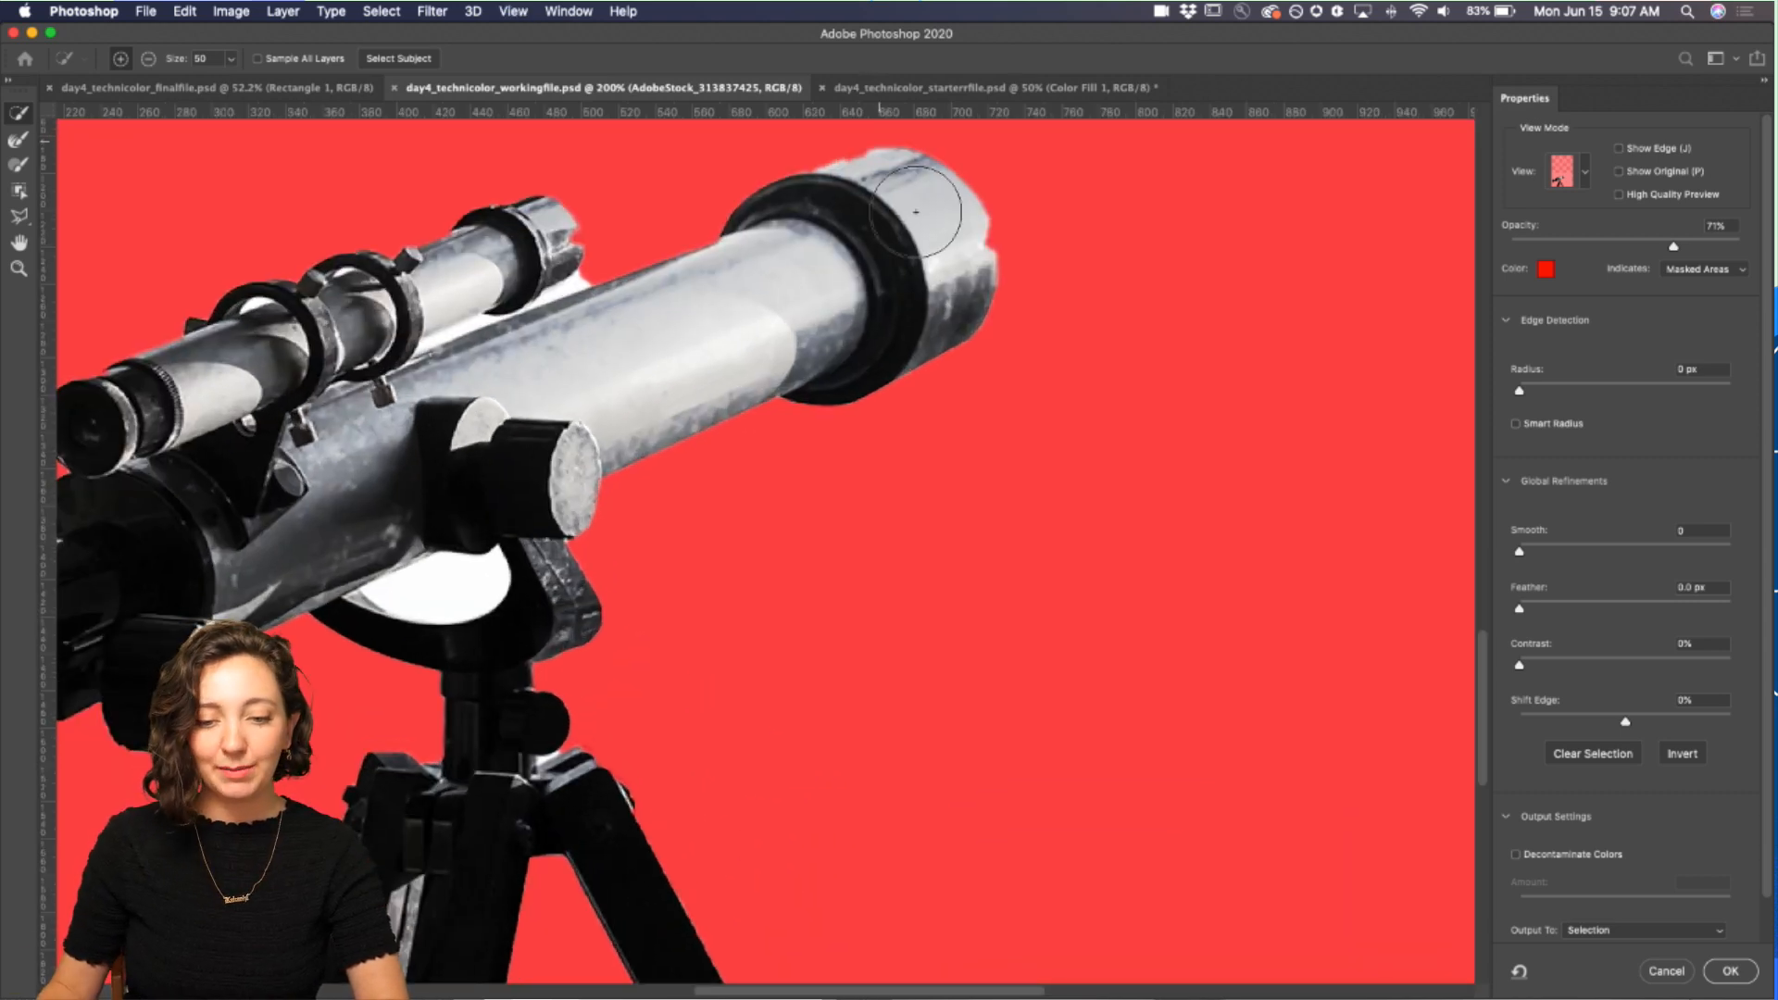
{"action": "scroll", "coordinate": [704, 342], "scroll_direction": "left", "scroll_amount": 5}
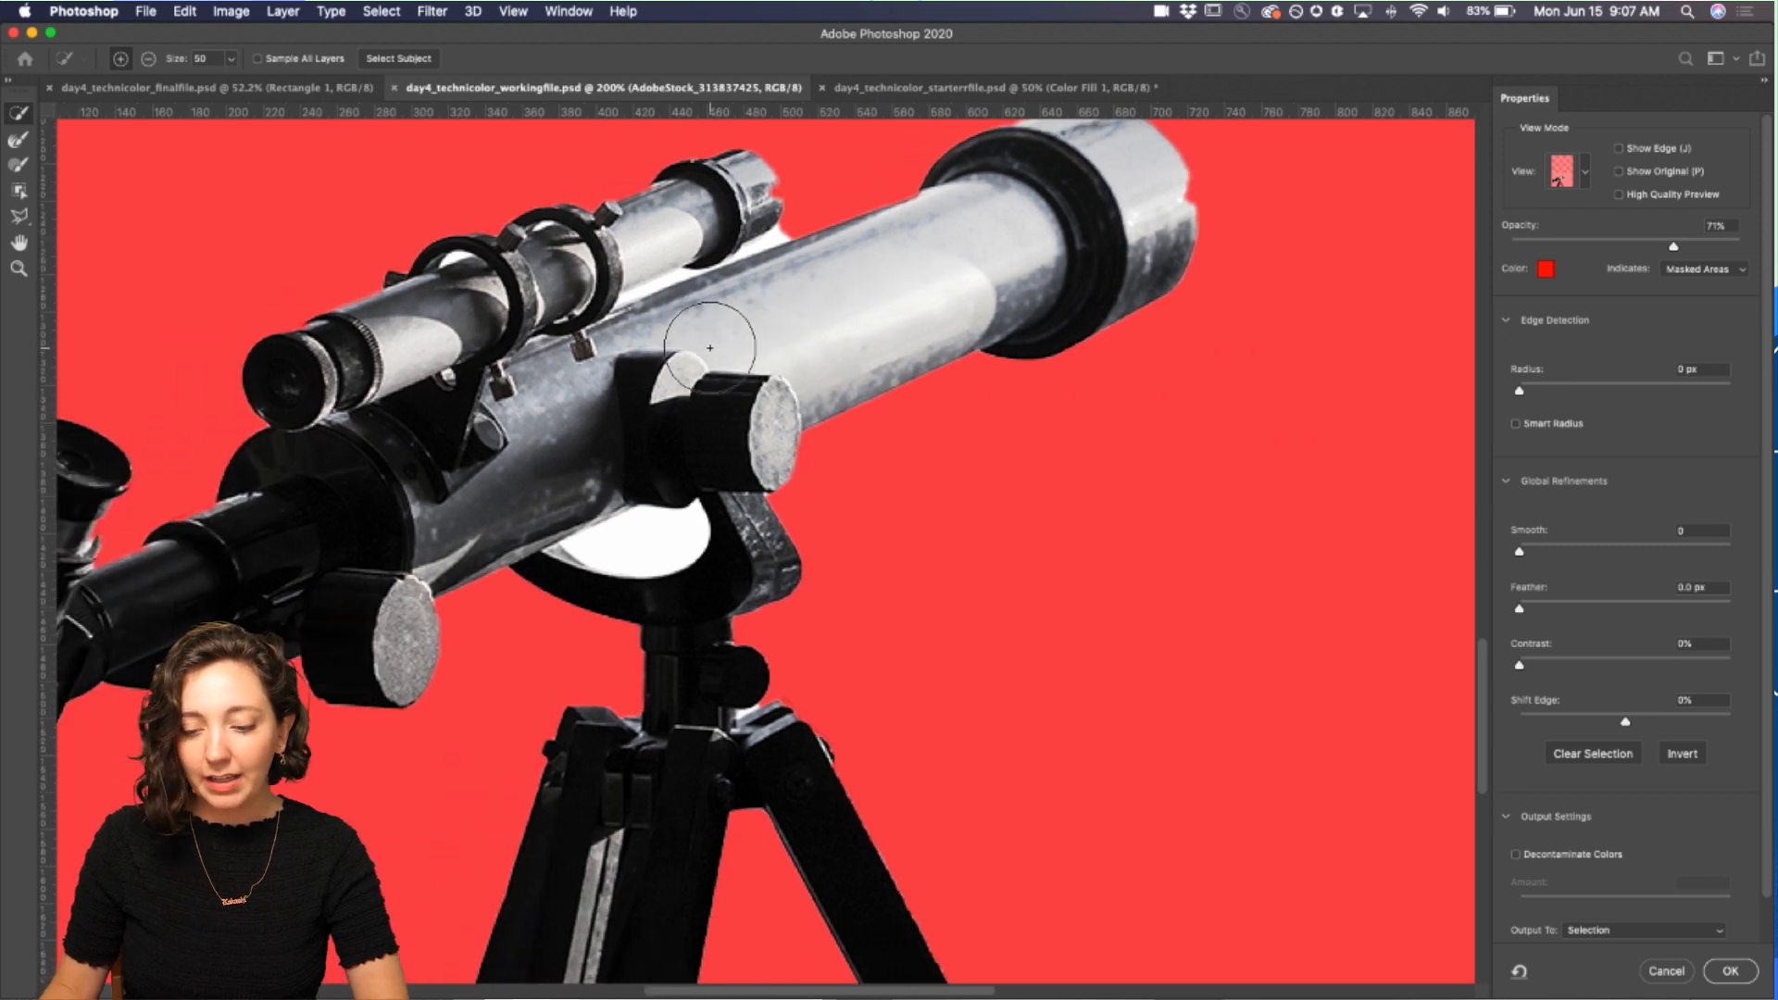
{"action": "key", "text": "super+minus"}
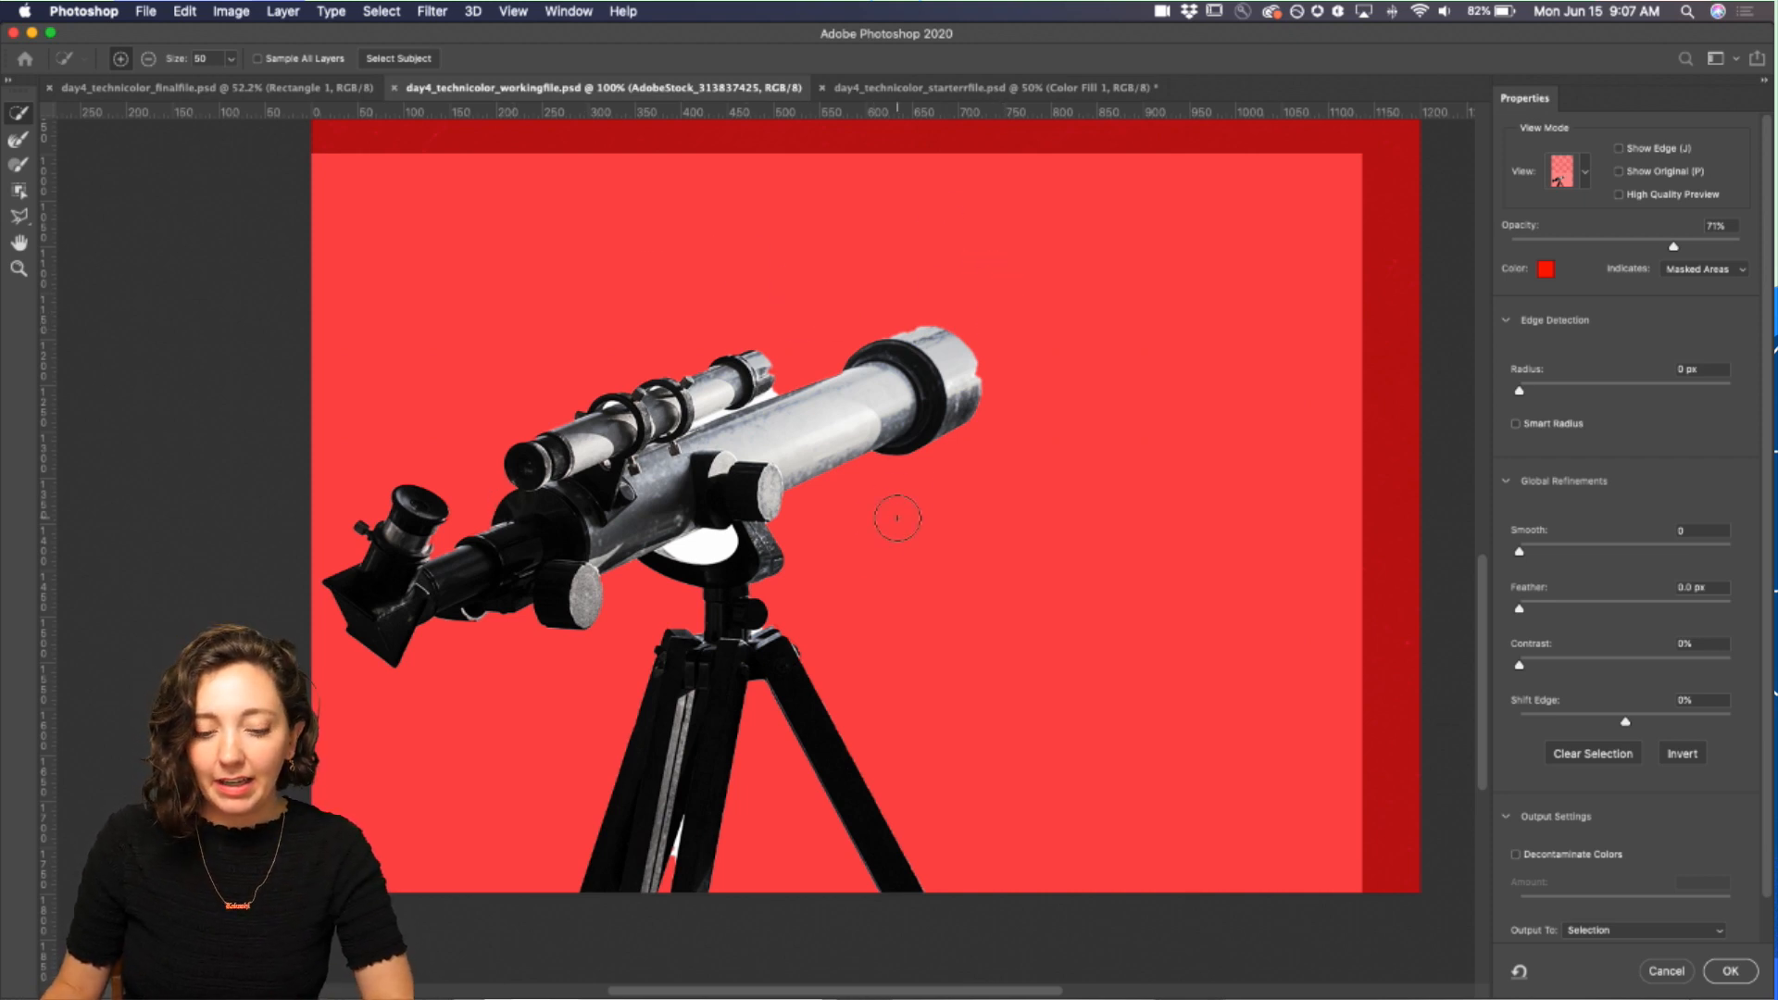
{"action": "scroll", "coordinate": [897, 518], "scroll_direction": "down", "scroll_amount": 2}
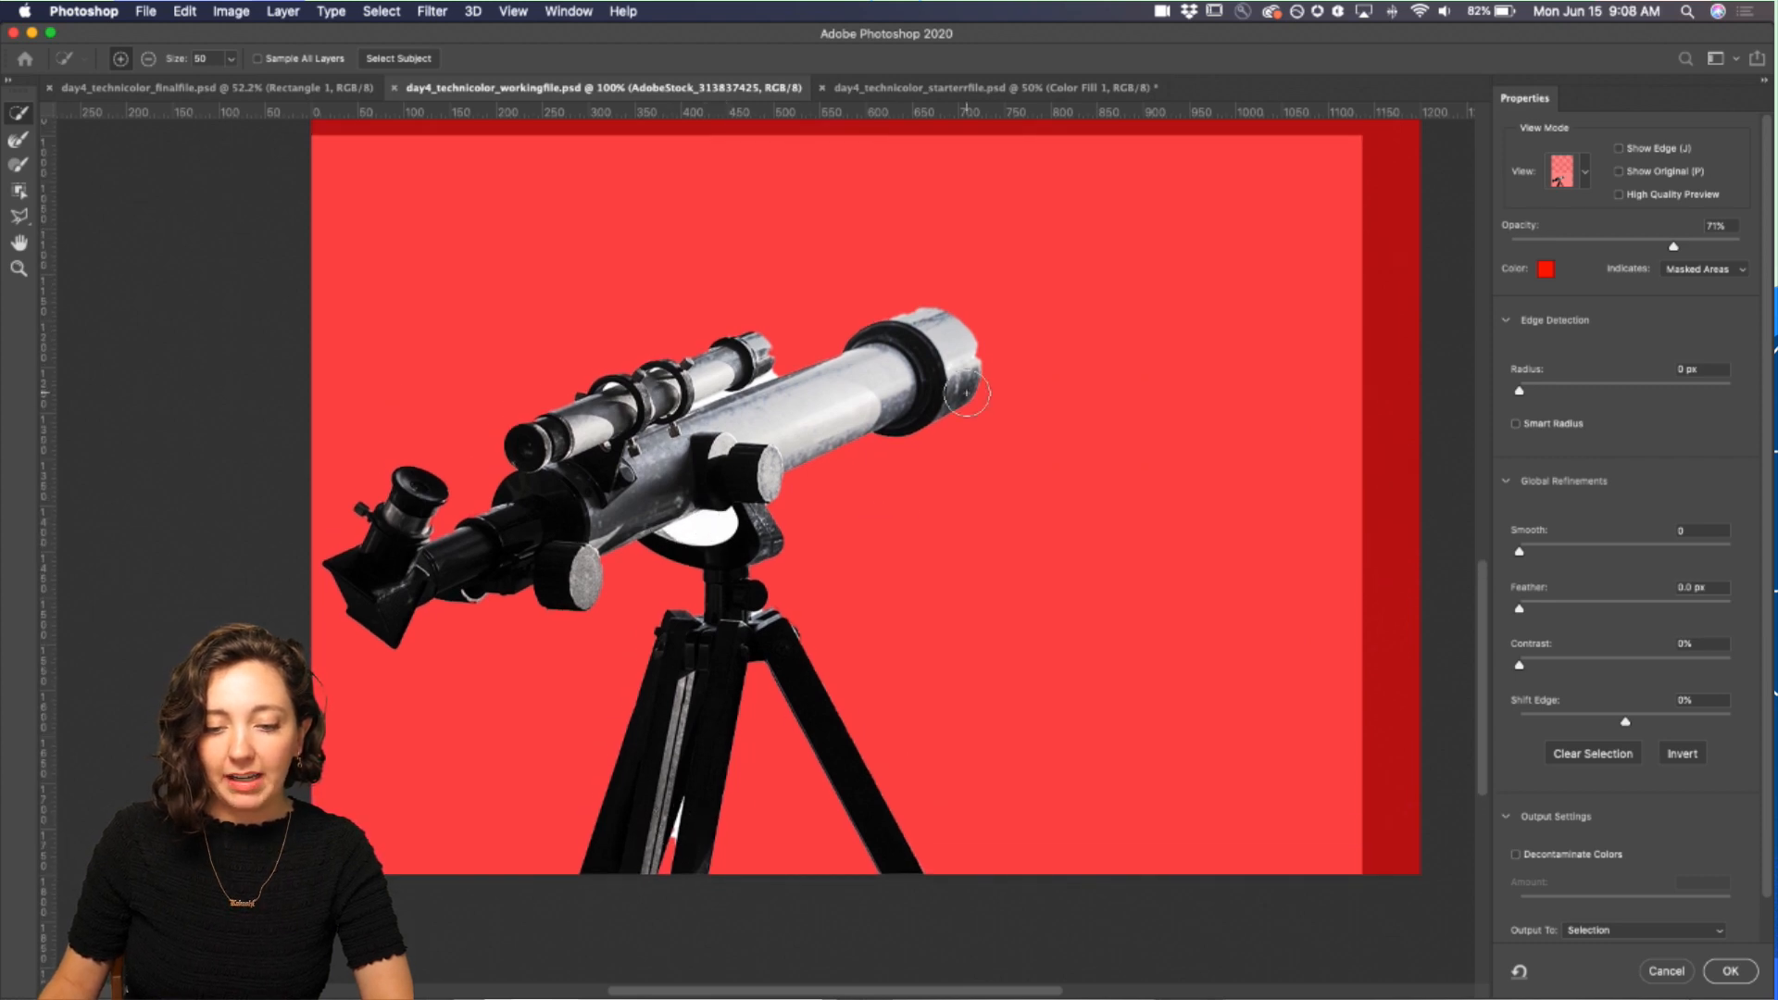
{"action": "scroll", "coordinate": [814, 397], "scroll_direction": "up", "scroll_amount": 5}
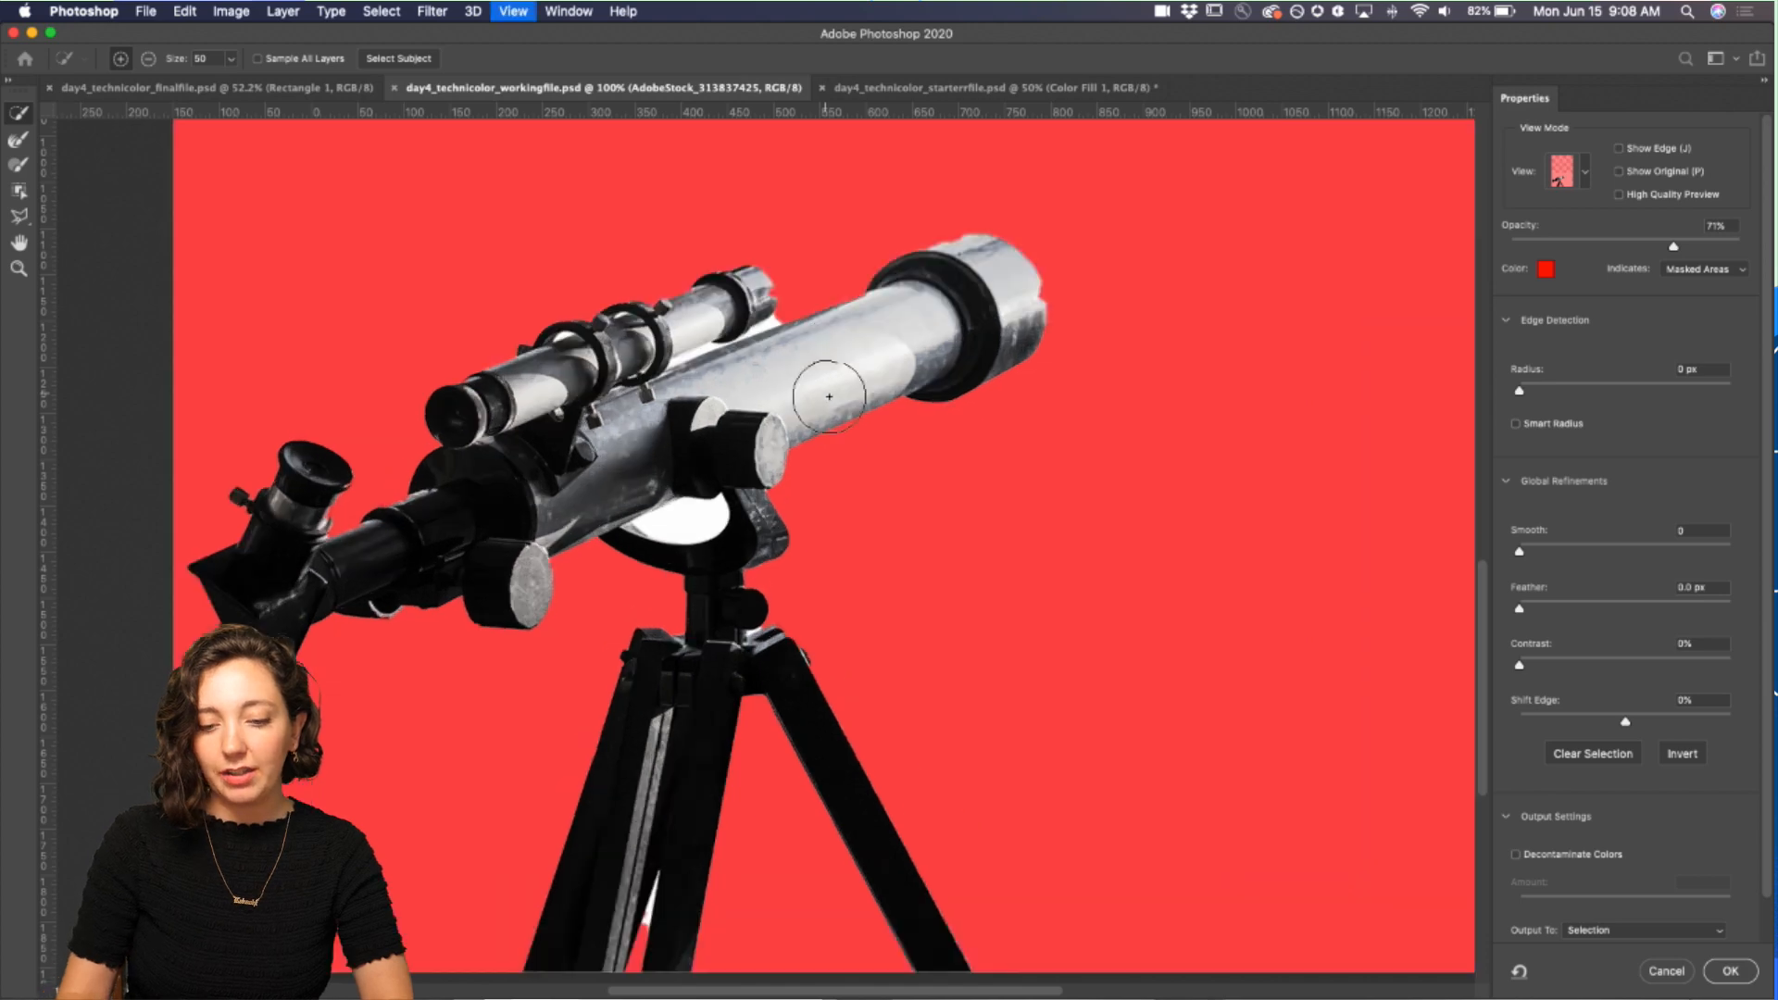
{"action": "scroll", "coordinate": [824, 393], "scroll_direction": "up", "scroll_amount": 3}
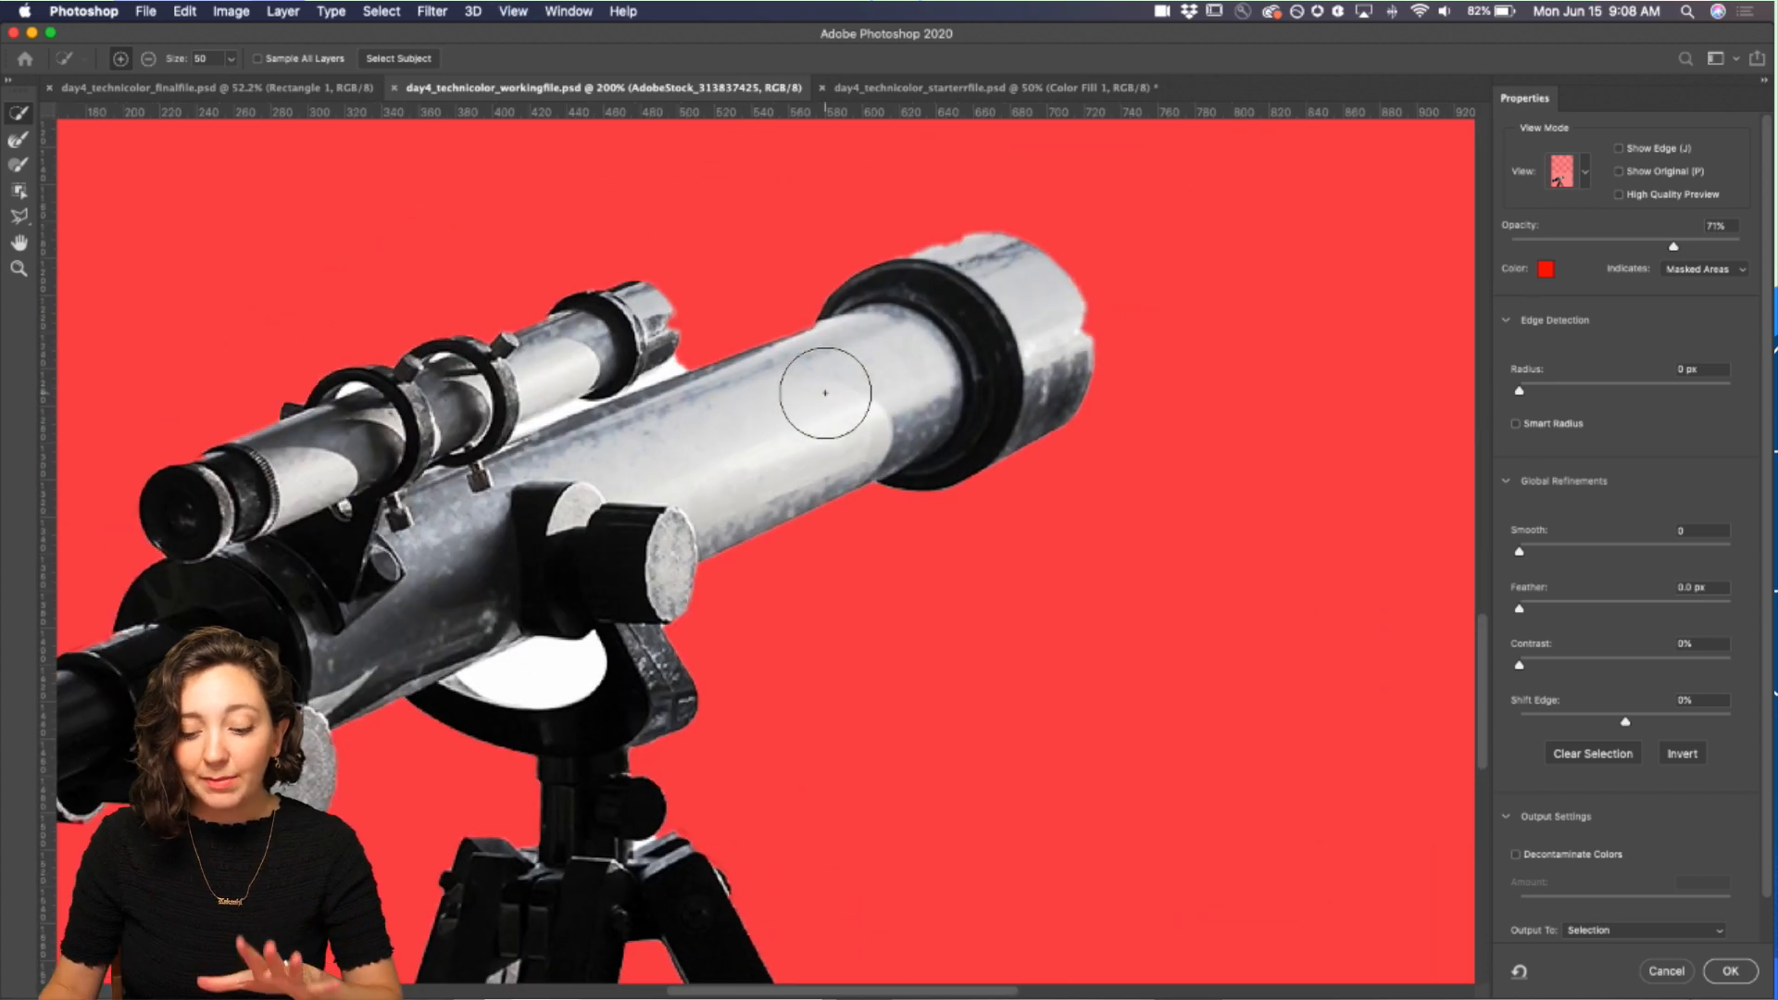
{"action": "scroll", "coordinate": [820, 370], "scroll_direction": "right", "scroll_amount": 5}
{"action": "scroll", "coordinate": [815, 352], "scroll_direction": "up", "scroll_amount": 3}
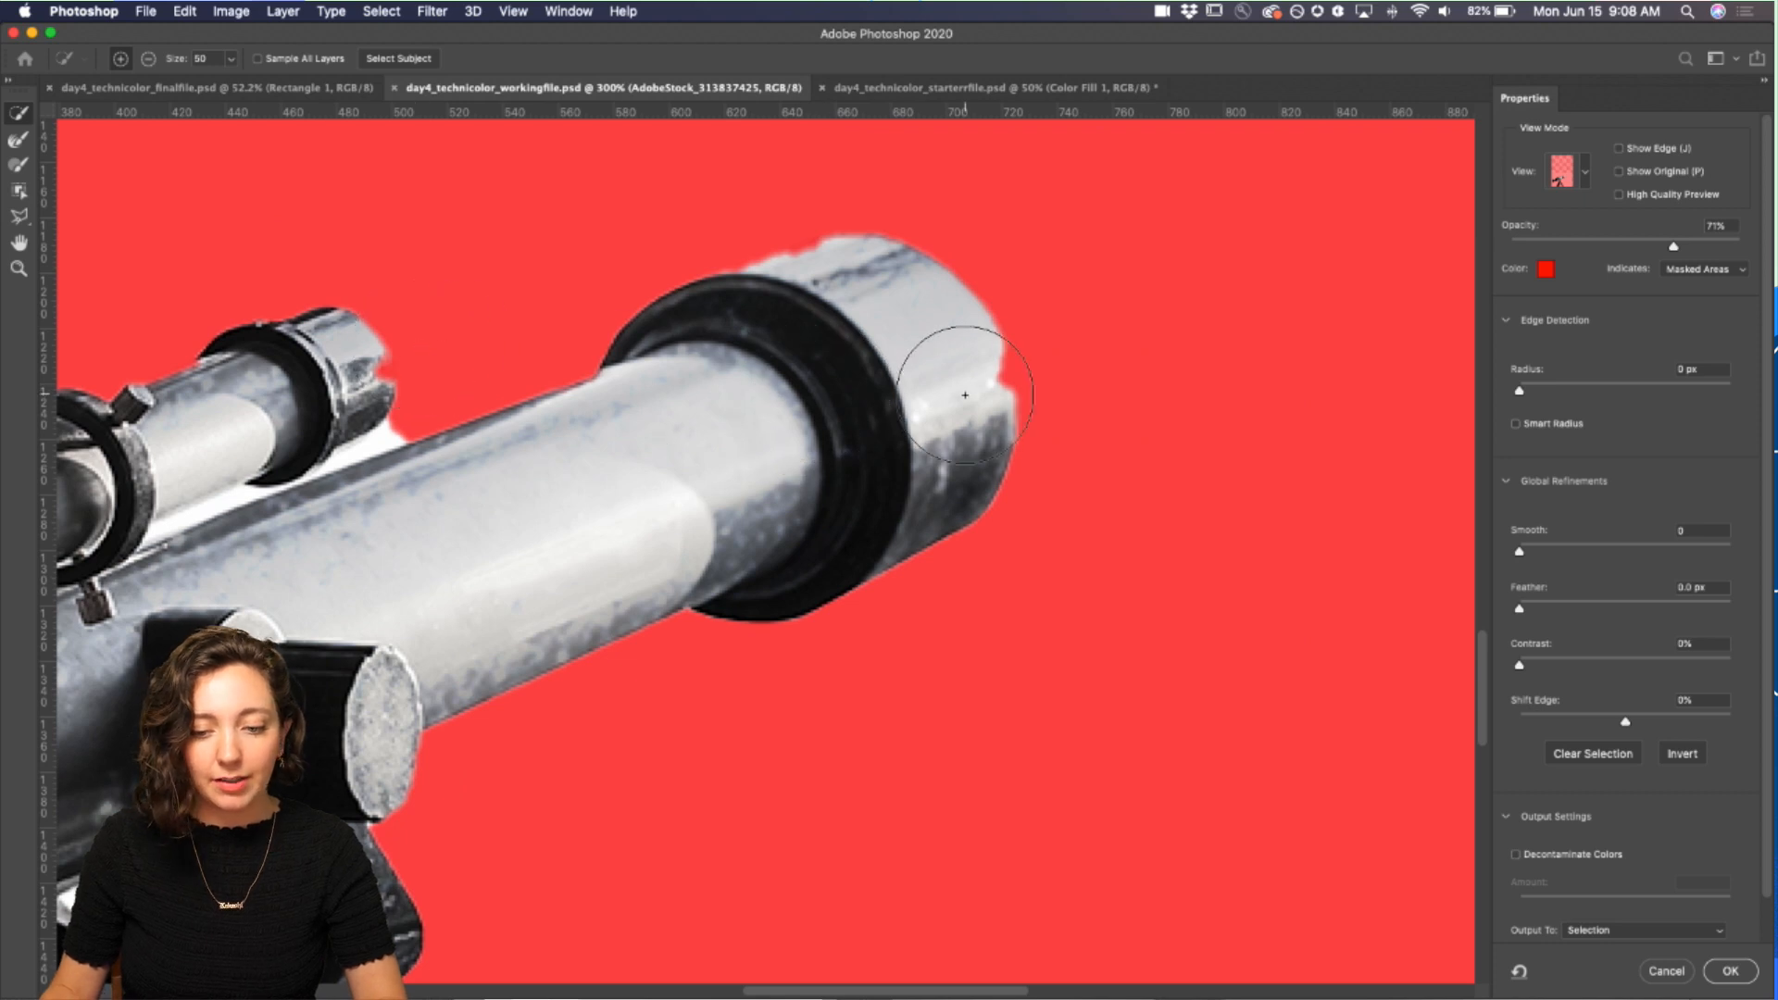
{"action": "key", "text": "alt"}
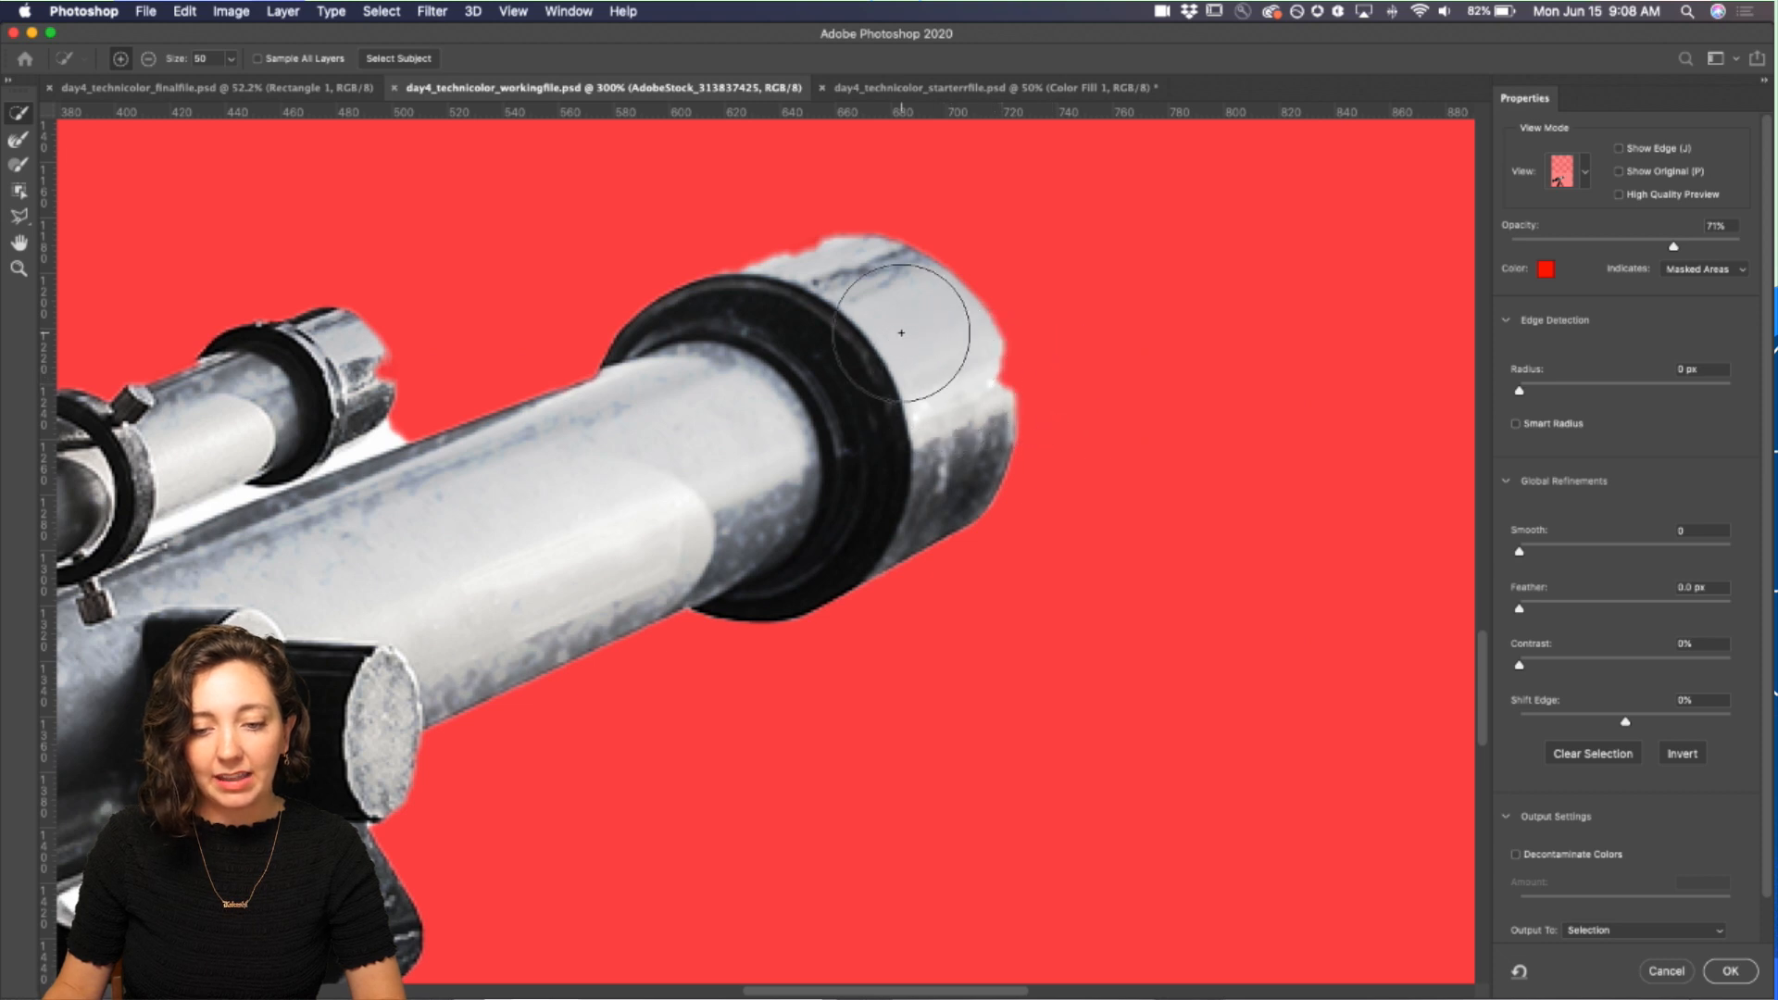
{"action": "left_click_drag", "start_coordinate": [946, 403], "coordinate": [941, 362]}
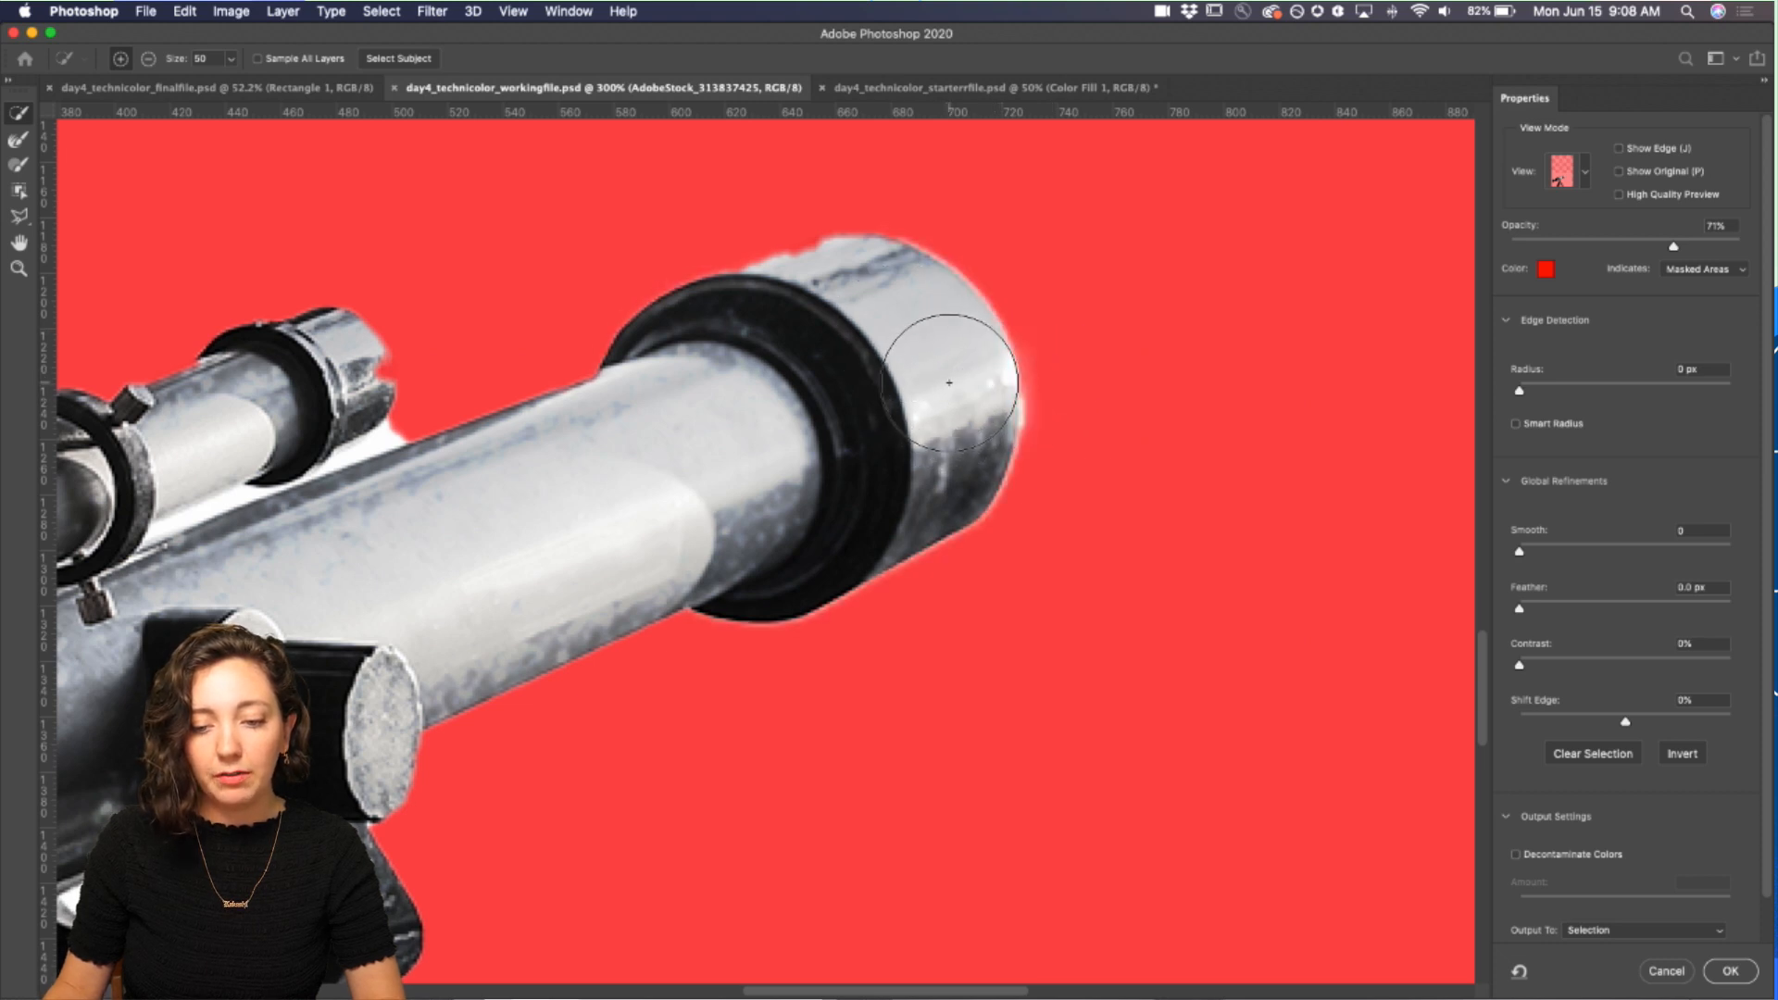
{"action": "mouse_move", "coordinate": [860, 316]}
{"action": "left_mouse_down"}
{"action": "mouse_move", "coordinate": [842, 300]}
{"action": "mouse_move", "coordinate": [798, 341]}
{"action": "mouse_move", "coordinate": [760, 331]}
{"action": "left_mouse_up"}
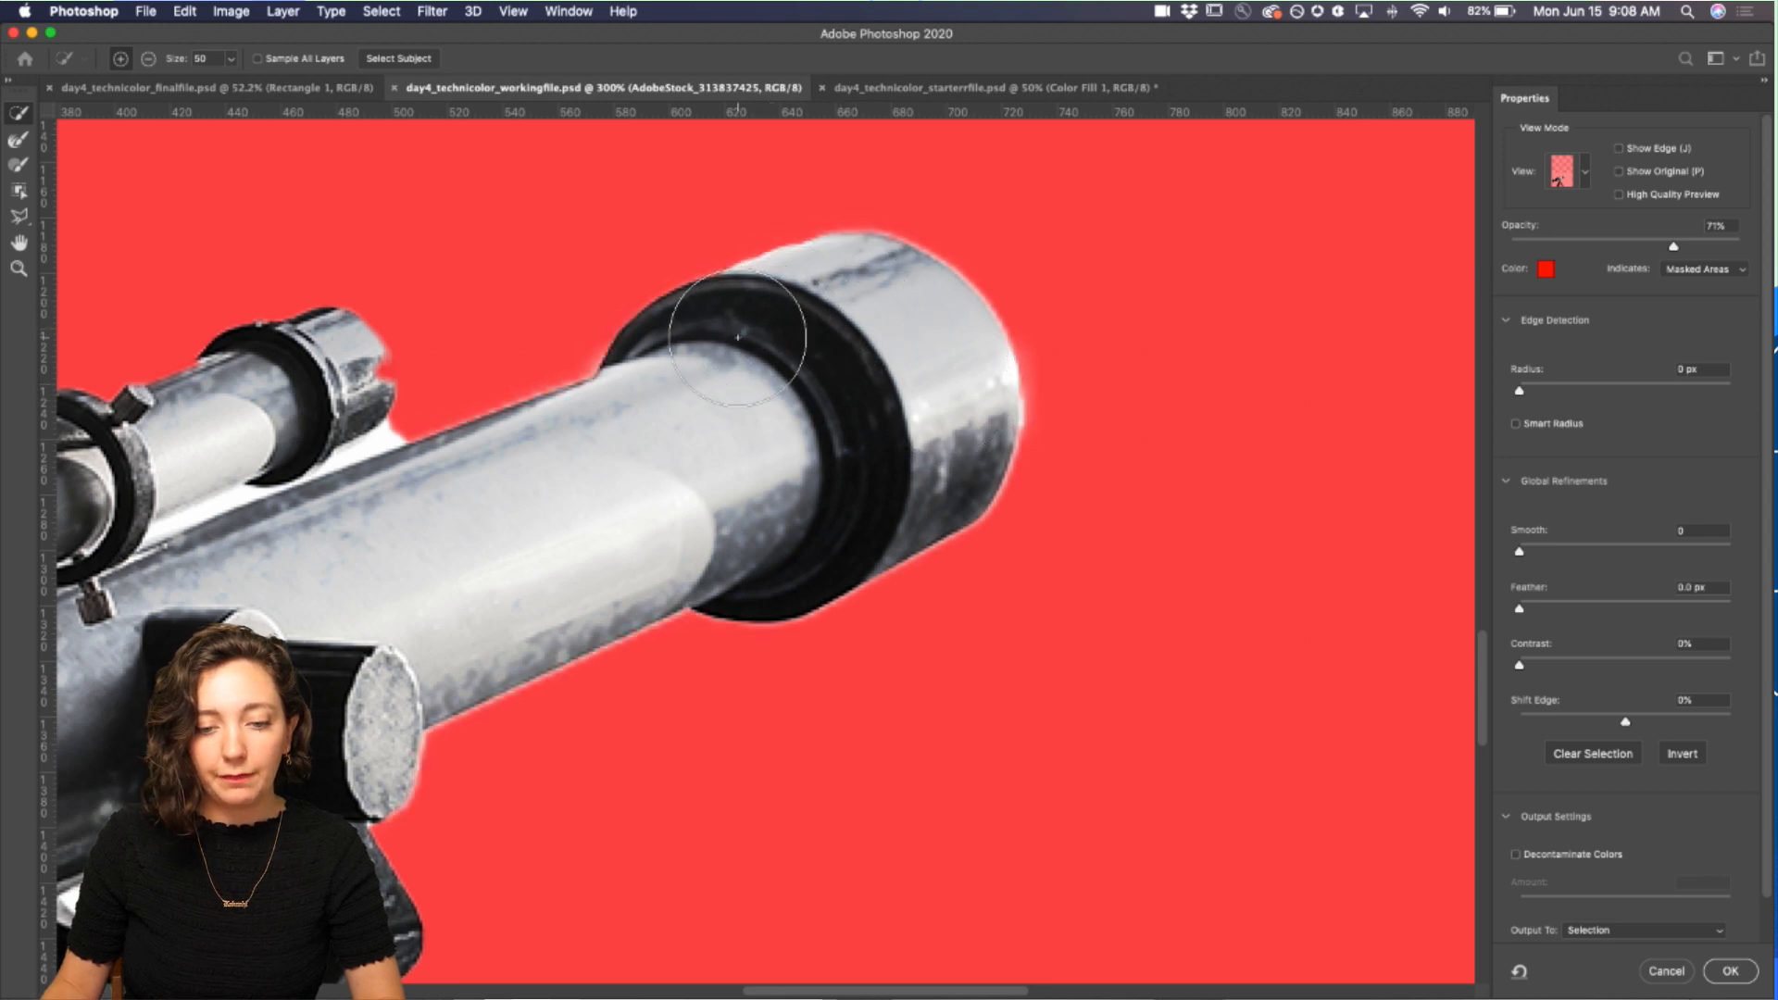
Step: Shrink the brush to size 30 and brush over the white gap beneath the telescope mount
{"action": "scroll", "coordinate": [716, 352], "scroll_direction": "left", "scroll_amount": 10}
{"action": "scroll", "coordinate": [716, 352], "scroll_direction": "down", "scroll_amount": 6}
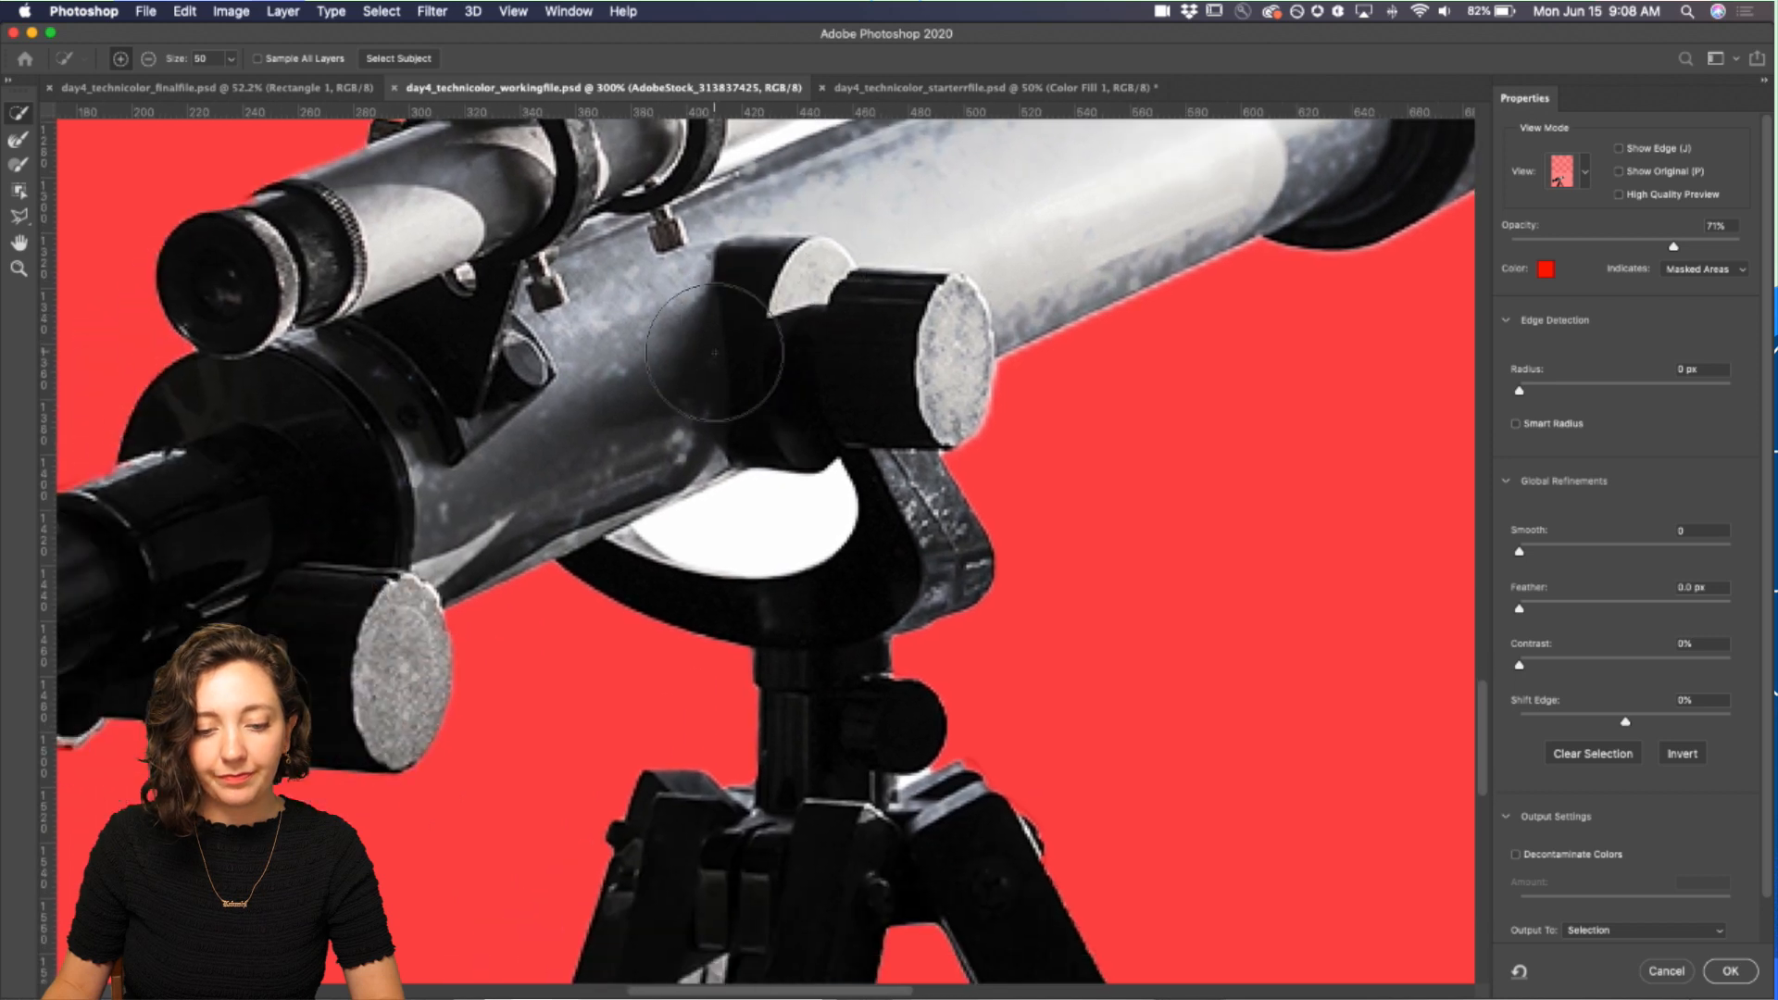
{"action": "key", "text": "bracketleft"}
{"action": "key", "text": "bracketleft"}
{"action": "key", "text": "bracketleft"}
{"action": "key", "text": "bracketleft"}
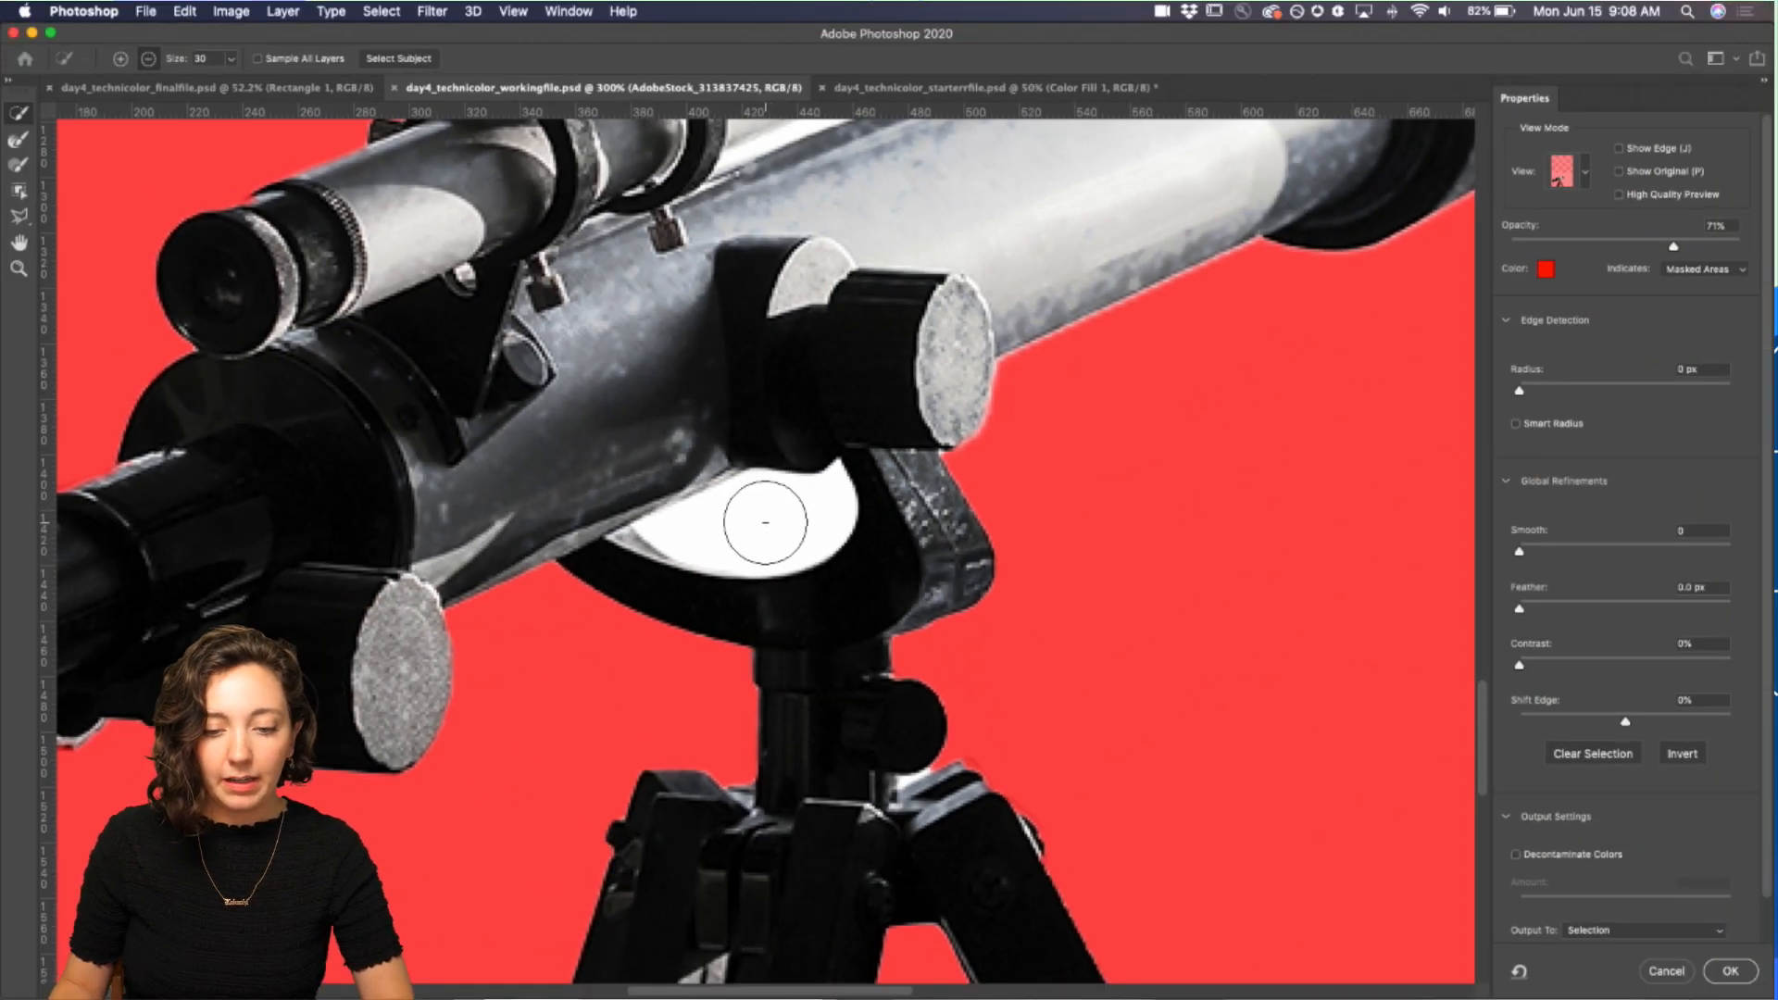
{"action": "left_click", "coordinate": [776, 505]}
Step: Remove the white sliver between the tripod legs from the selection with the Lasso tool
{"action": "scroll", "coordinate": [764, 525], "scroll_direction": "up", "scroll_amount": 4}
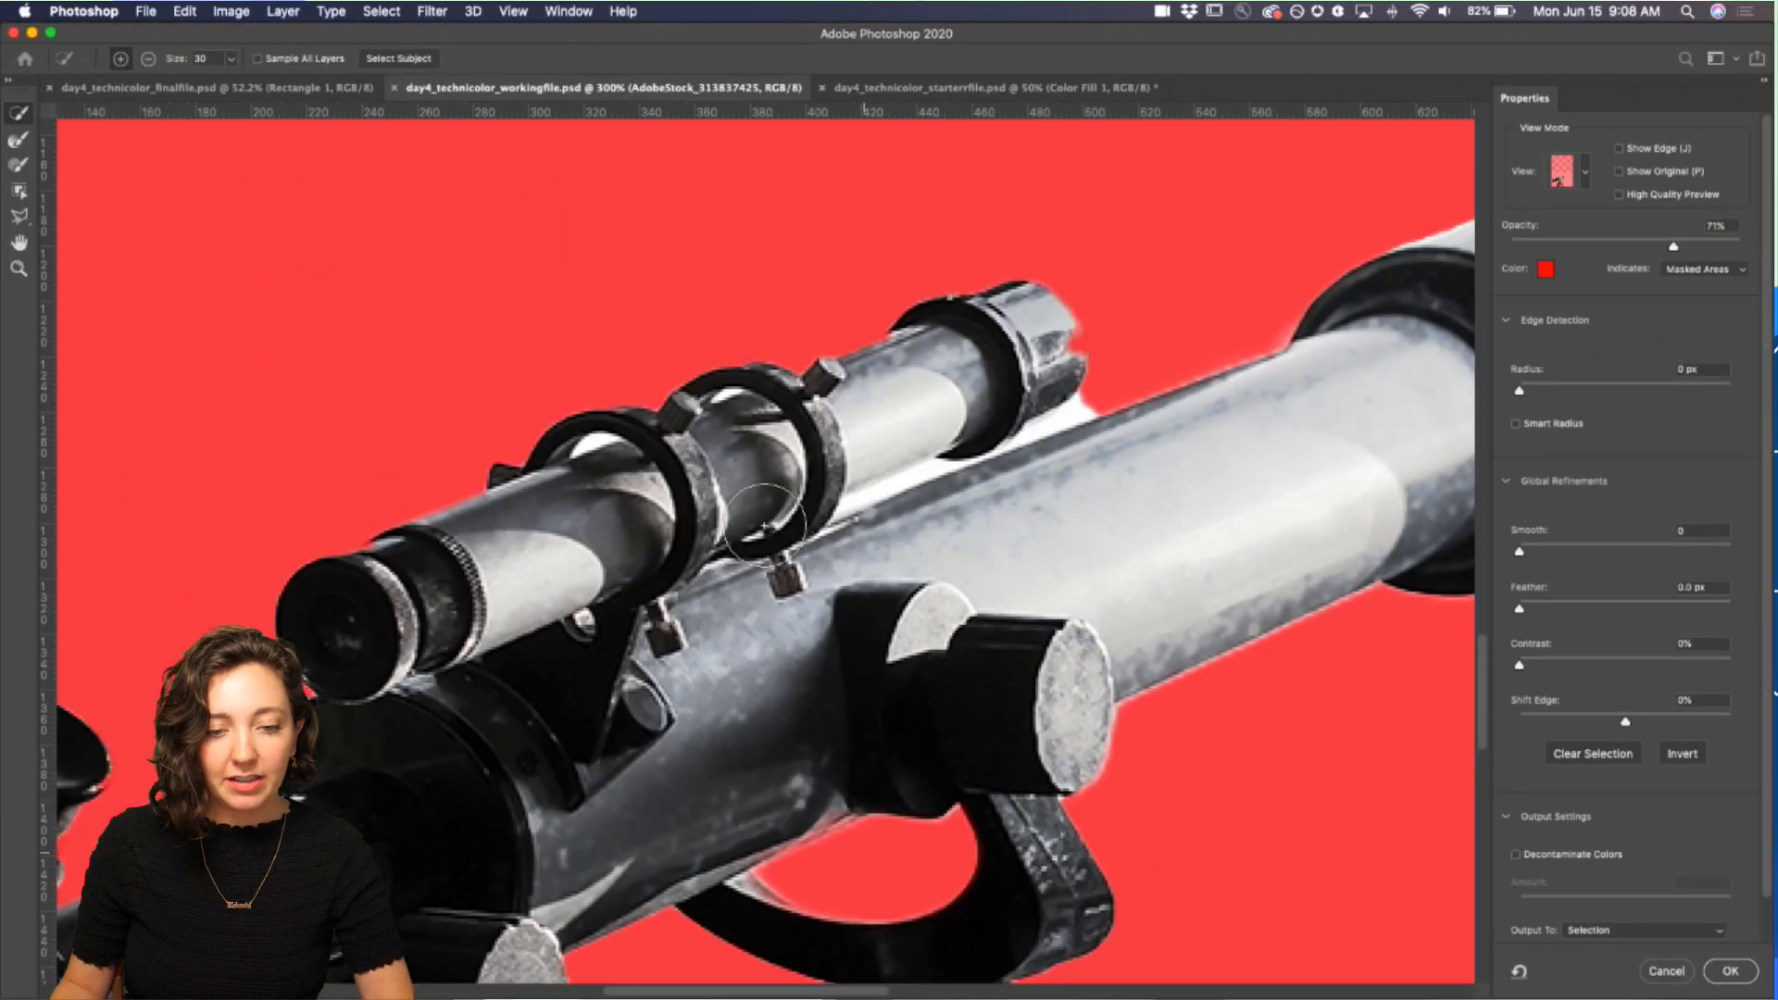
{"action": "scroll", "coordinate": [801, 511], "scroll_direction": "down", "scroll_amount": 10}
{"action": "scroll", "coordinate": [803, 516], "scroll_direction": "down", "scroll_amount": 4}
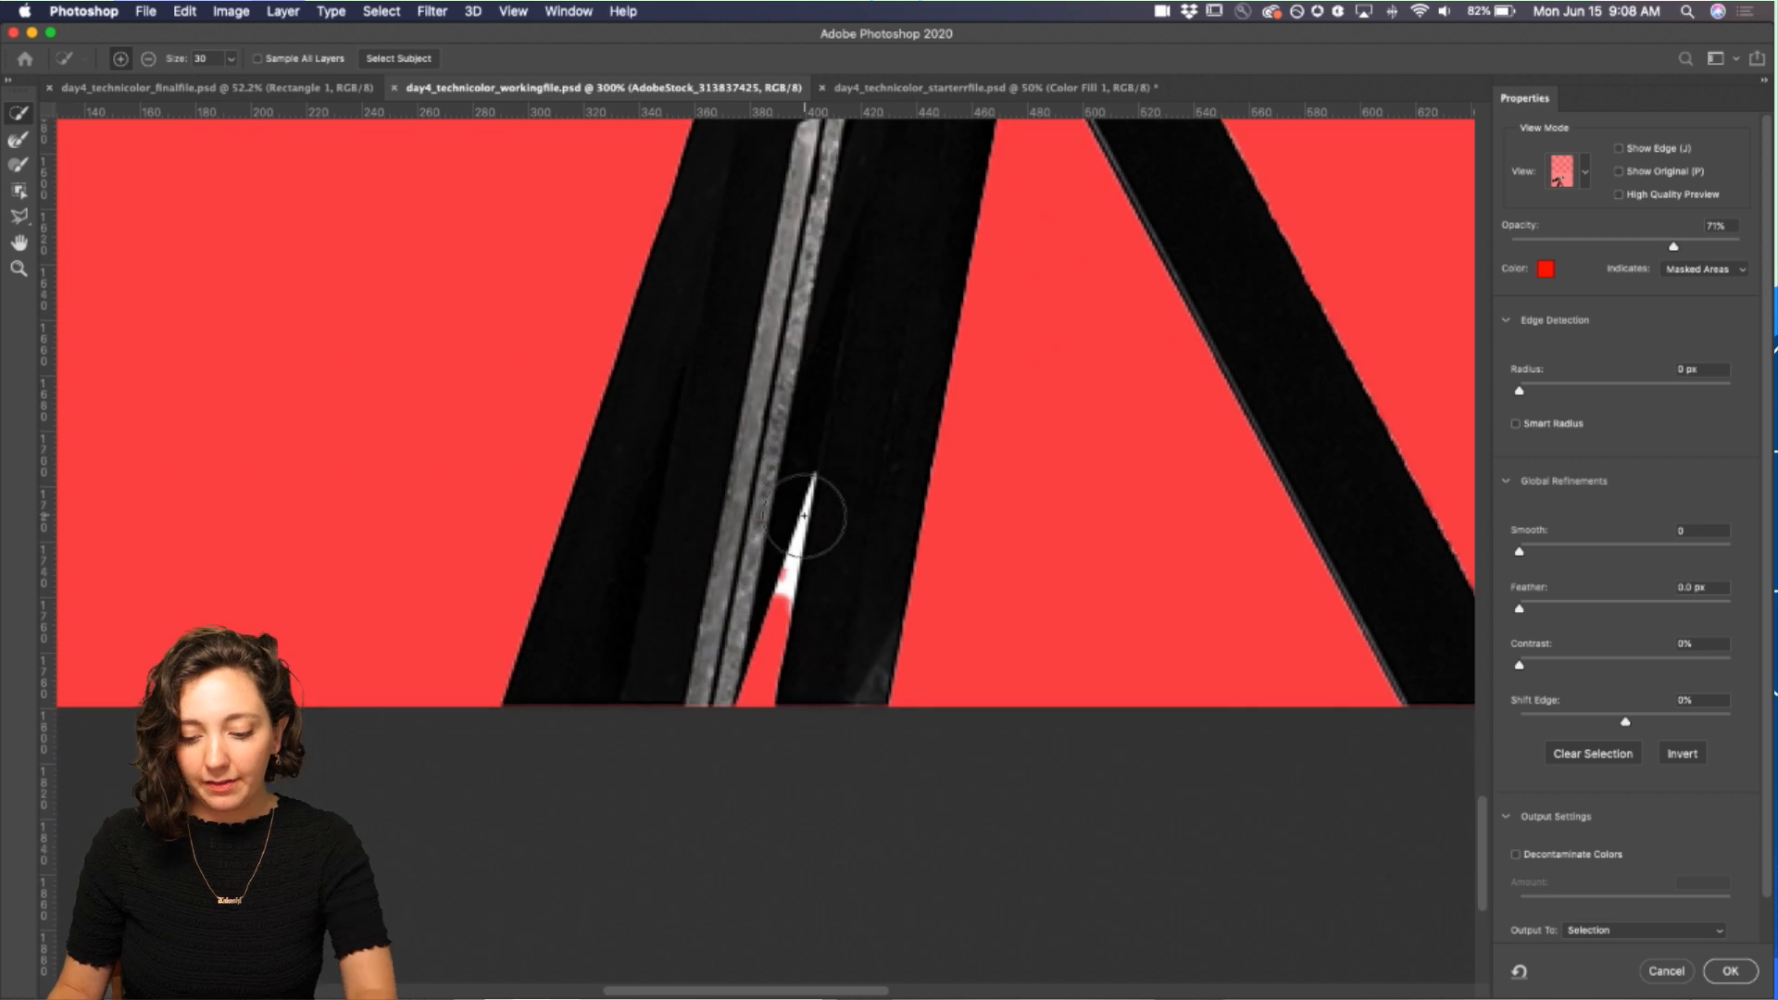
{"action": "left_click", "coordinate": [19, 218]}
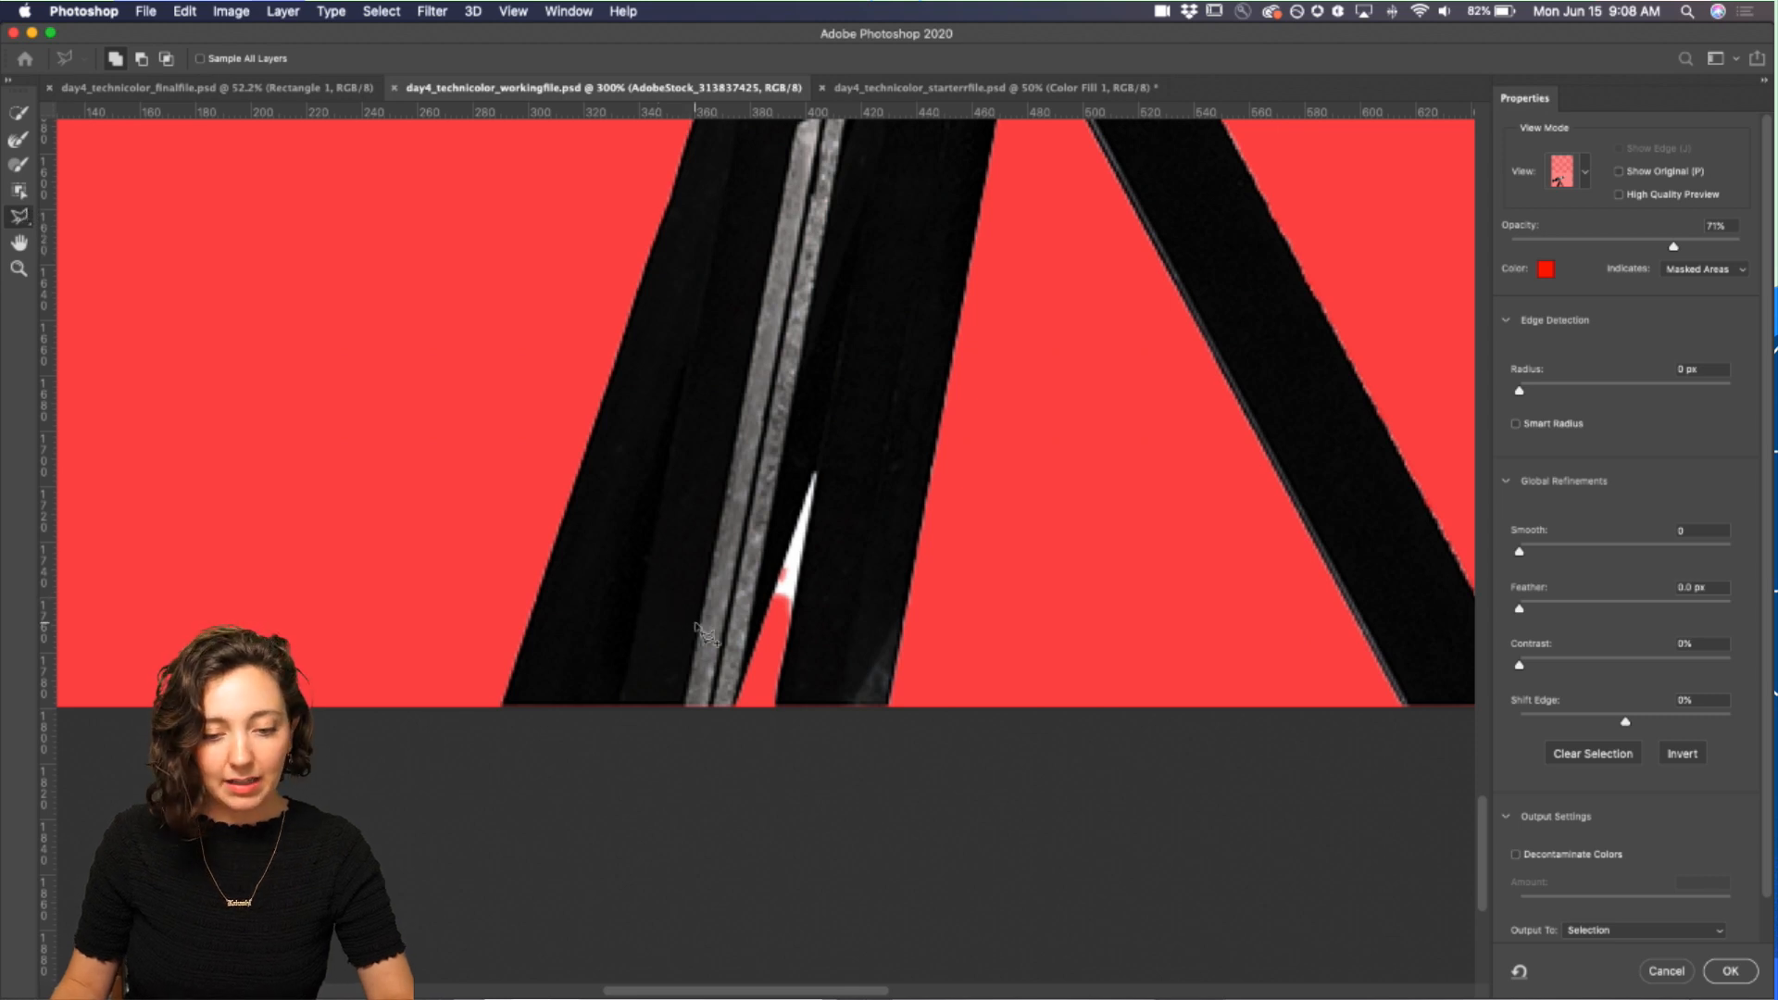
{"action": "key", "text": "shift"}
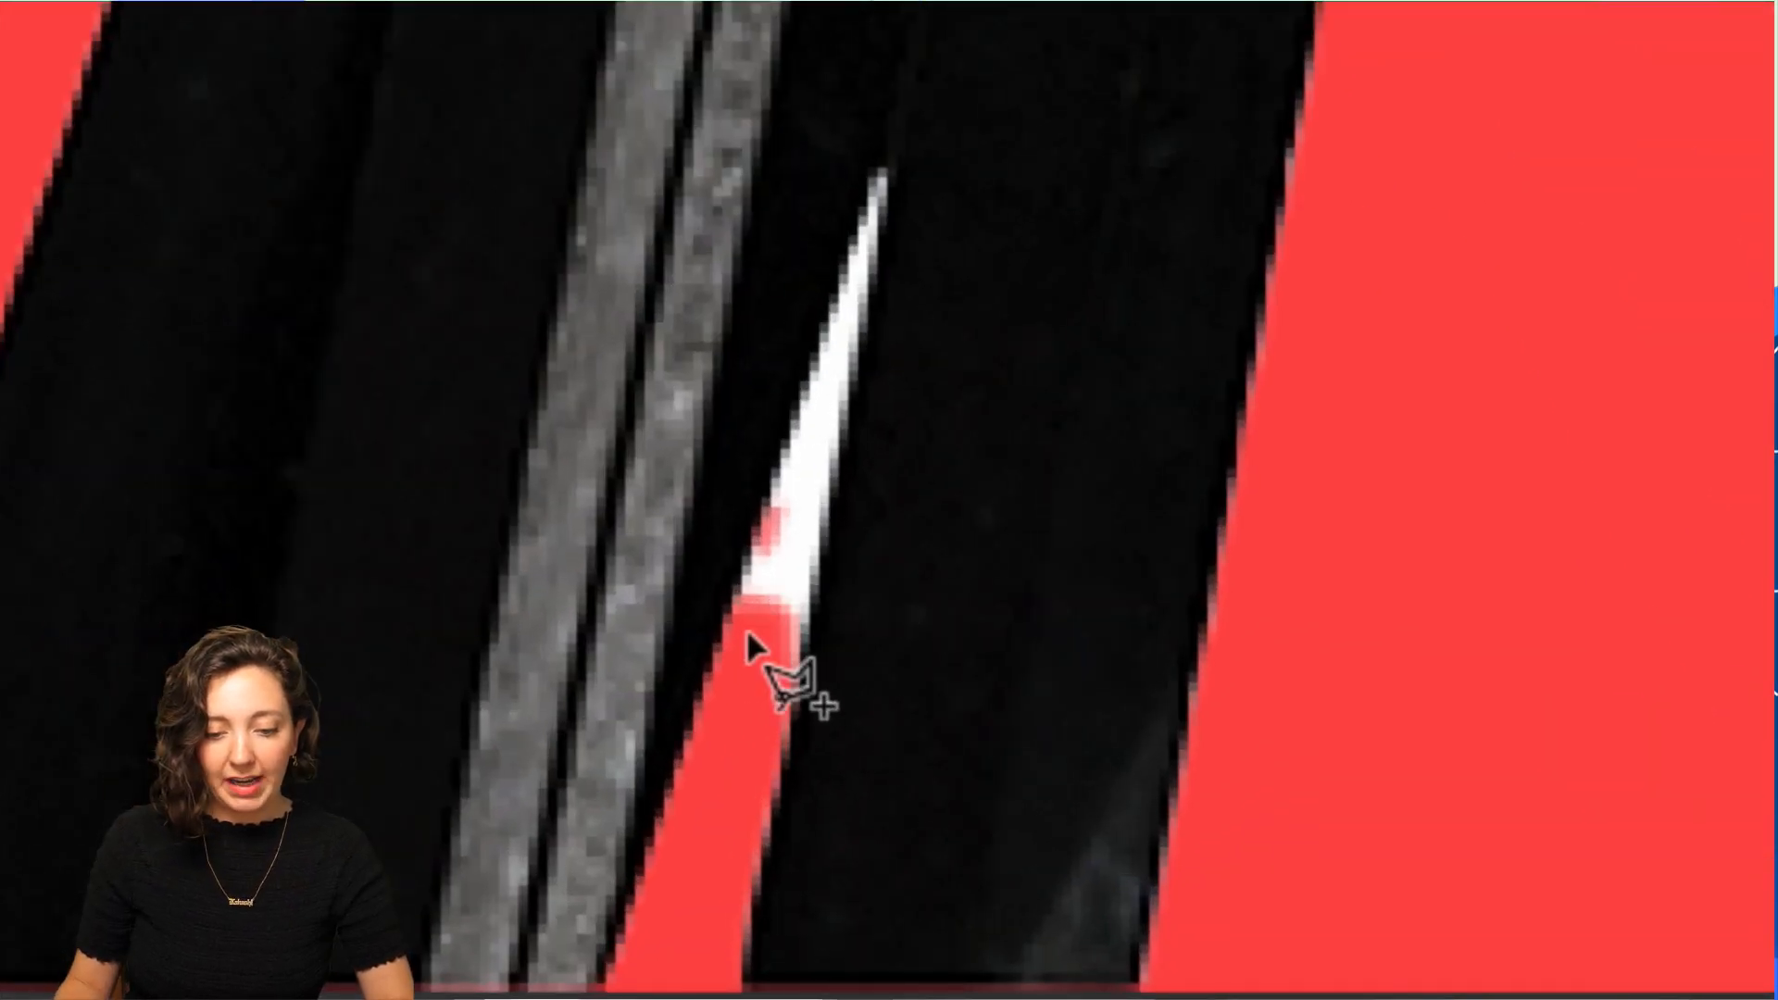
{"action": "key", "text": "alt"}
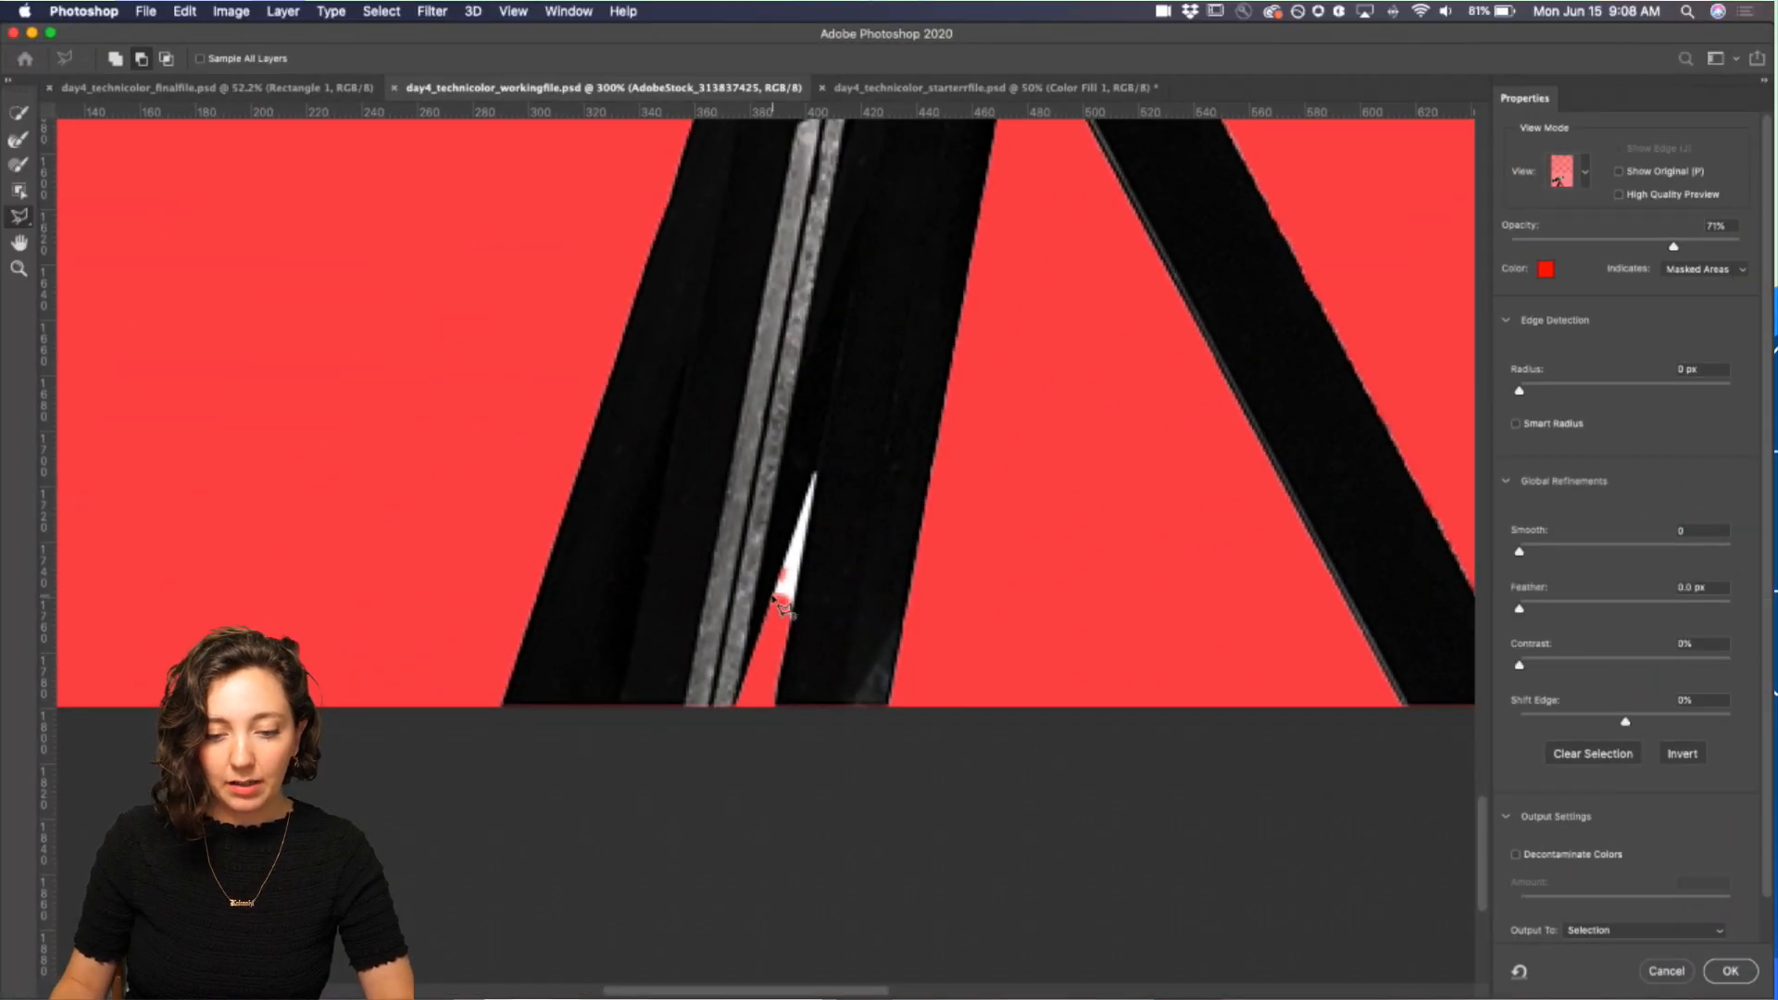
{"action": "left_click", "coordinate": [814, 472]}
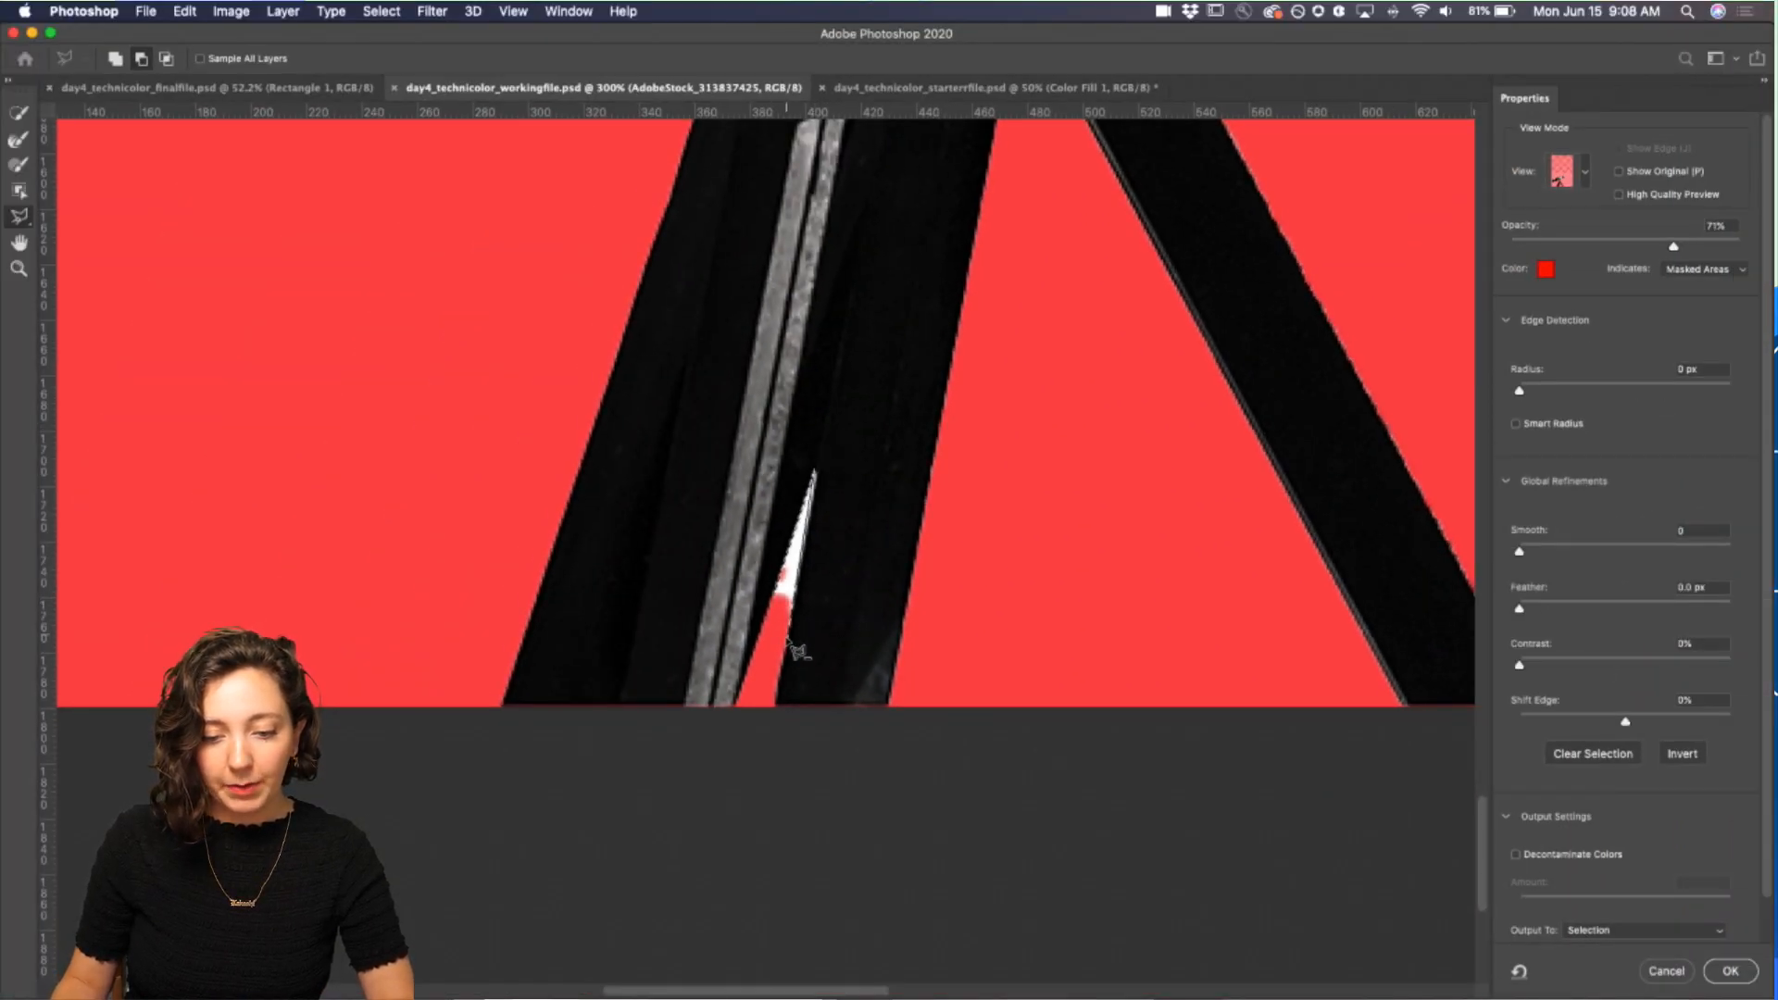
{"action": "double_click", "coordinate": [789, 641]}
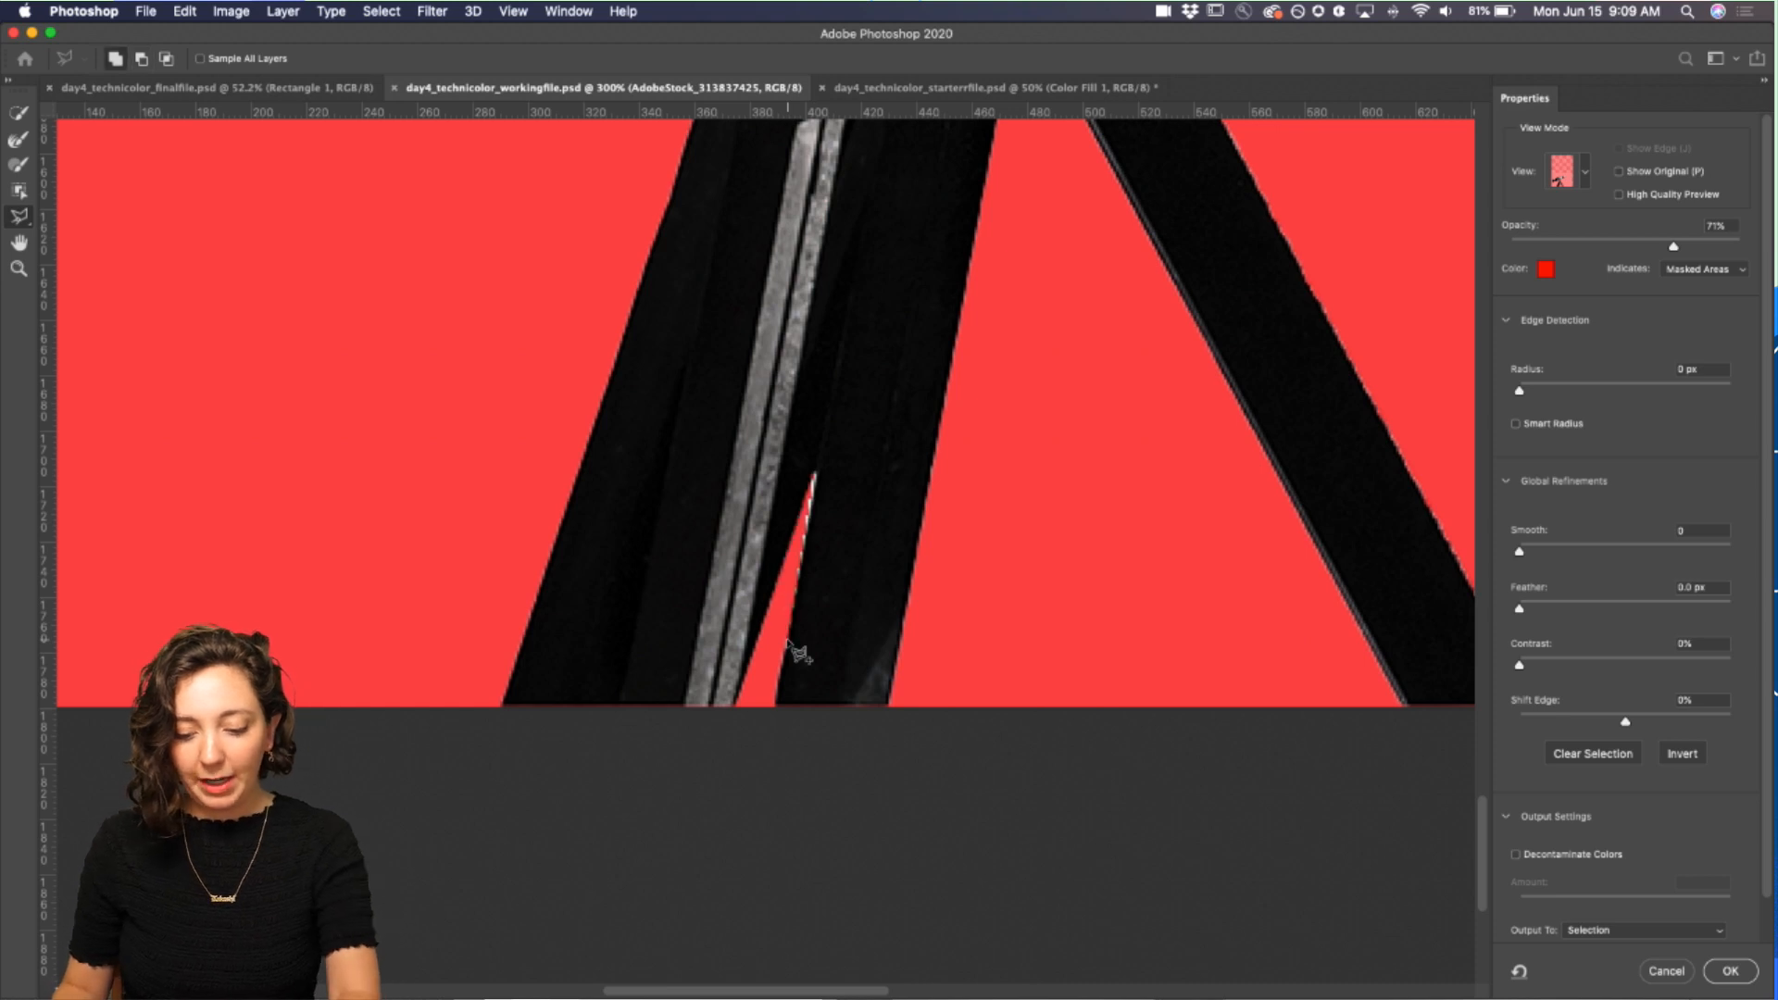
Step: Set the global refinements Contrast to 15% and Shift Edge to -4%
{"action": "key", "text": "super+minus"}
{"action": "key", "text": "super+minus"}
{"action": "scroll", "coordinate": [831, 368], "scroll_direction": "up", "scroll_amount": 5}
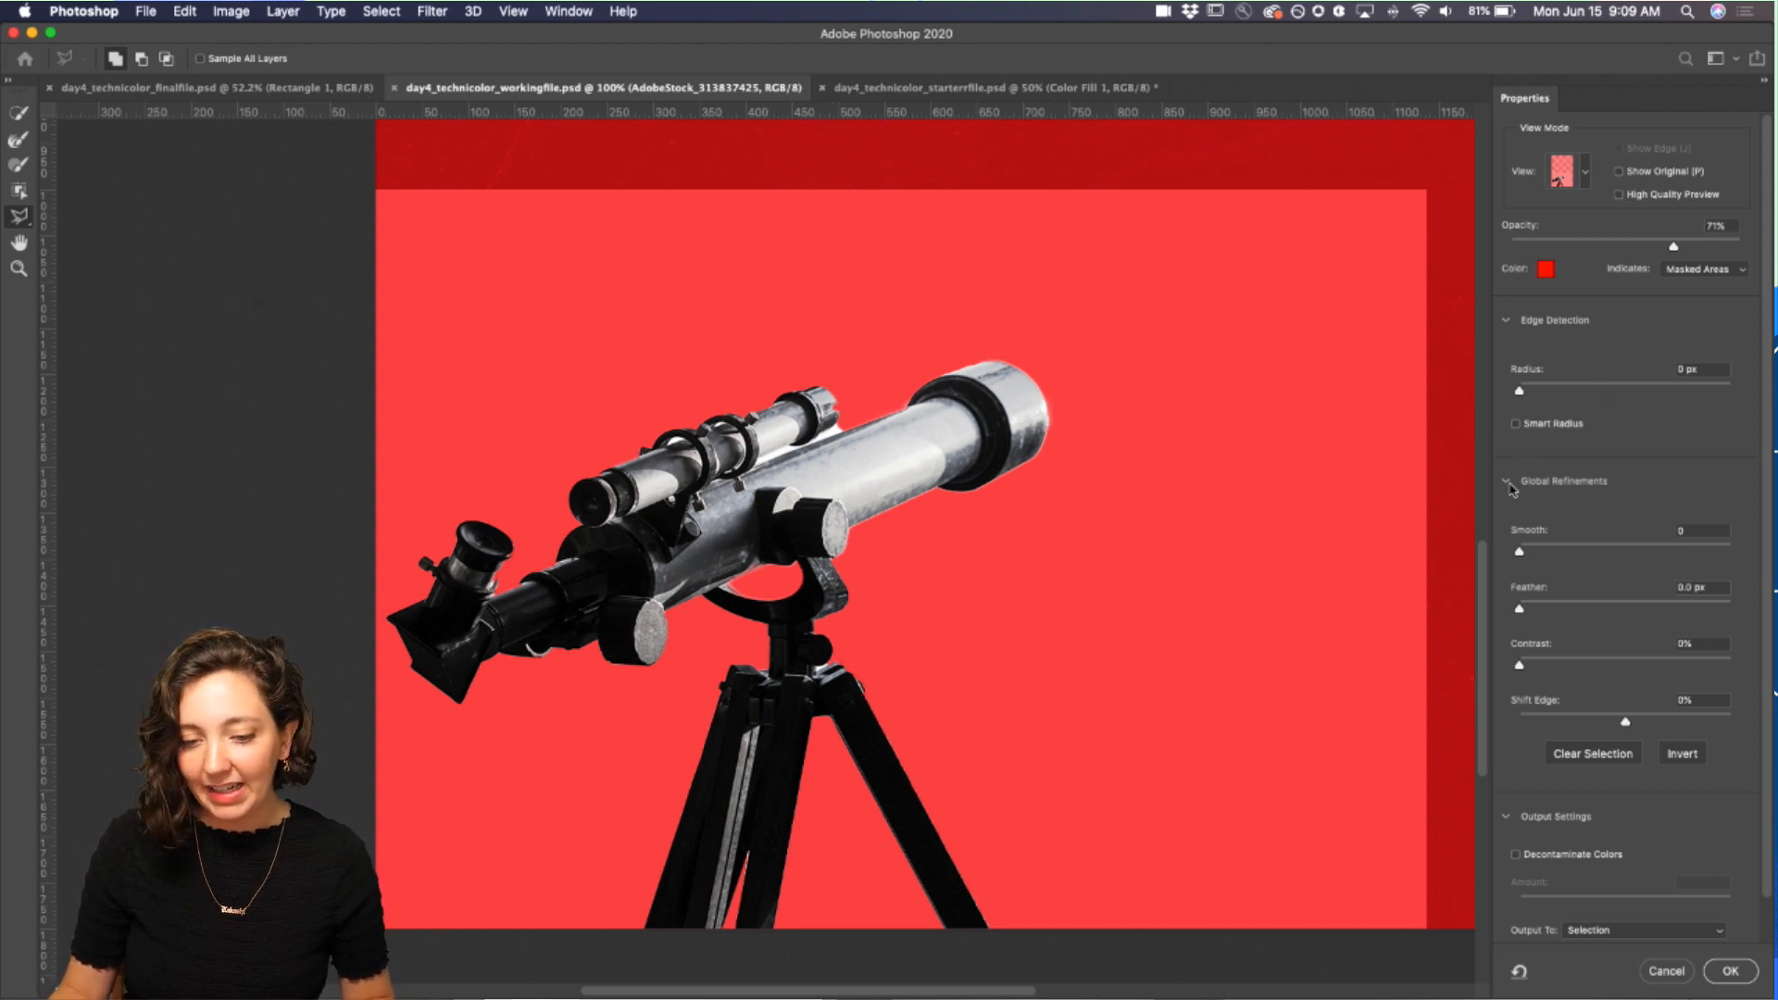
{"action": "scroll", "coordinate": [1513, 490], "scroll_direction": "down", "scroll_amount": 1}
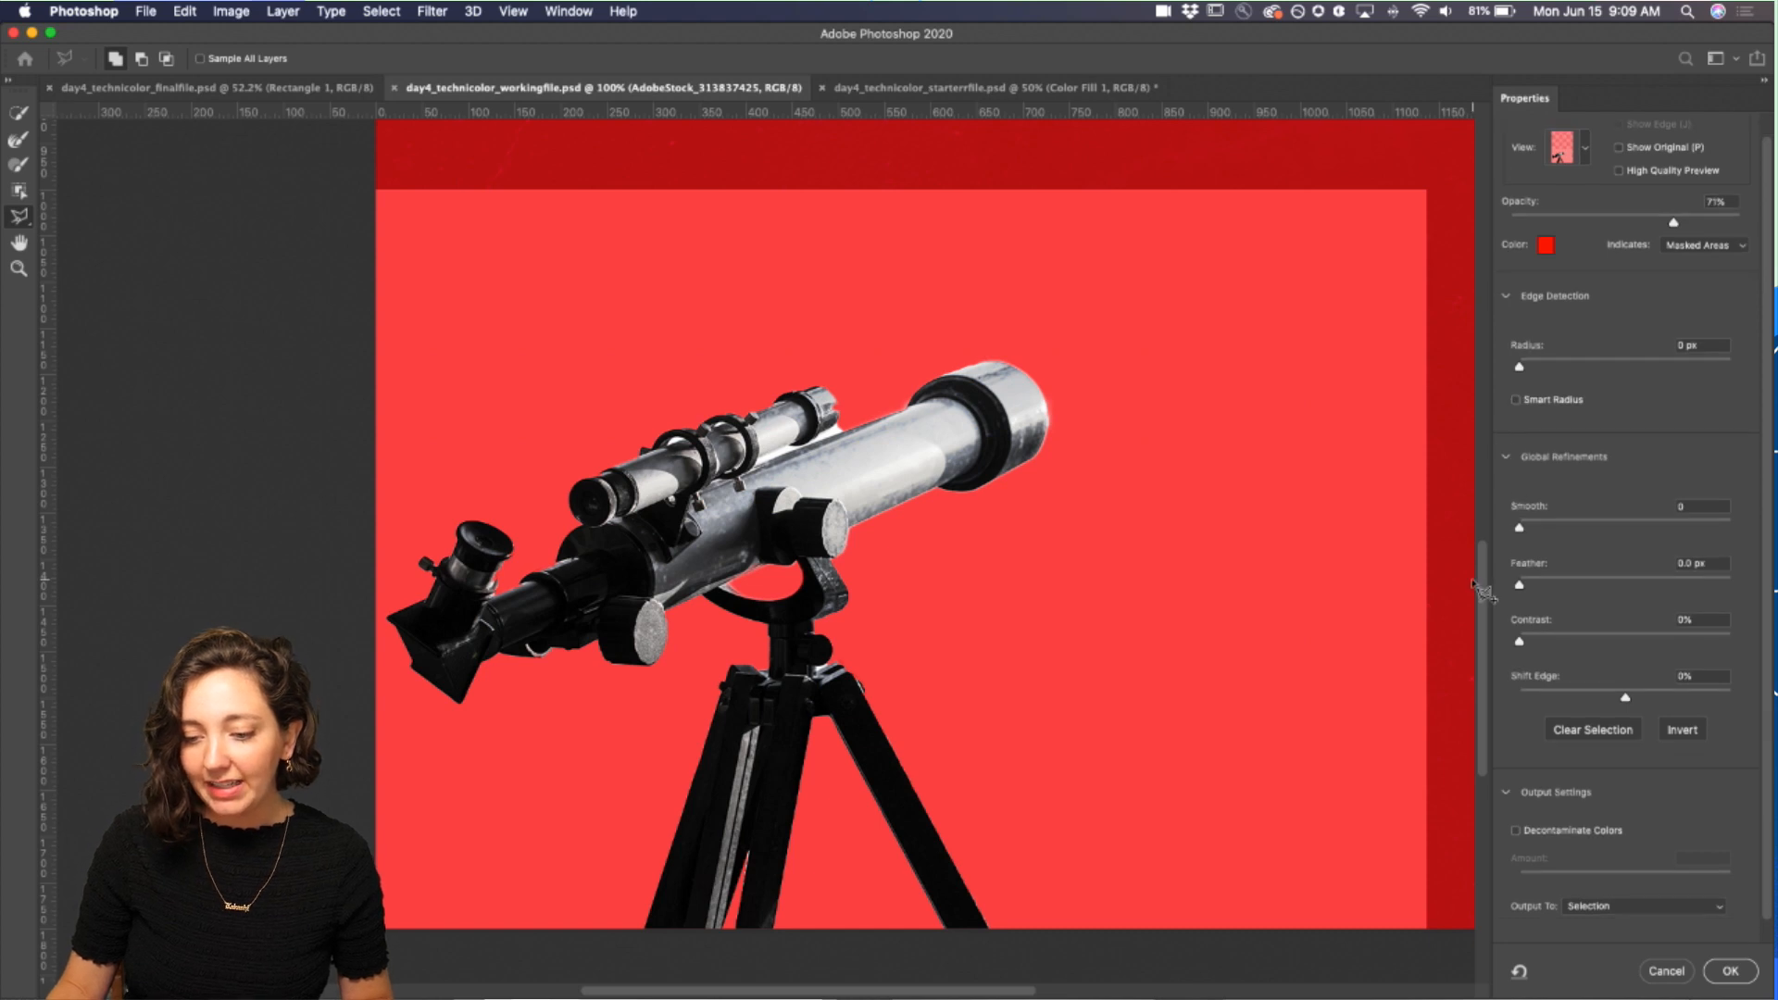
{"action": "scroll", "coordinate": [1533, 620], "scroll_direction": "down", "scroll_amount": 1}
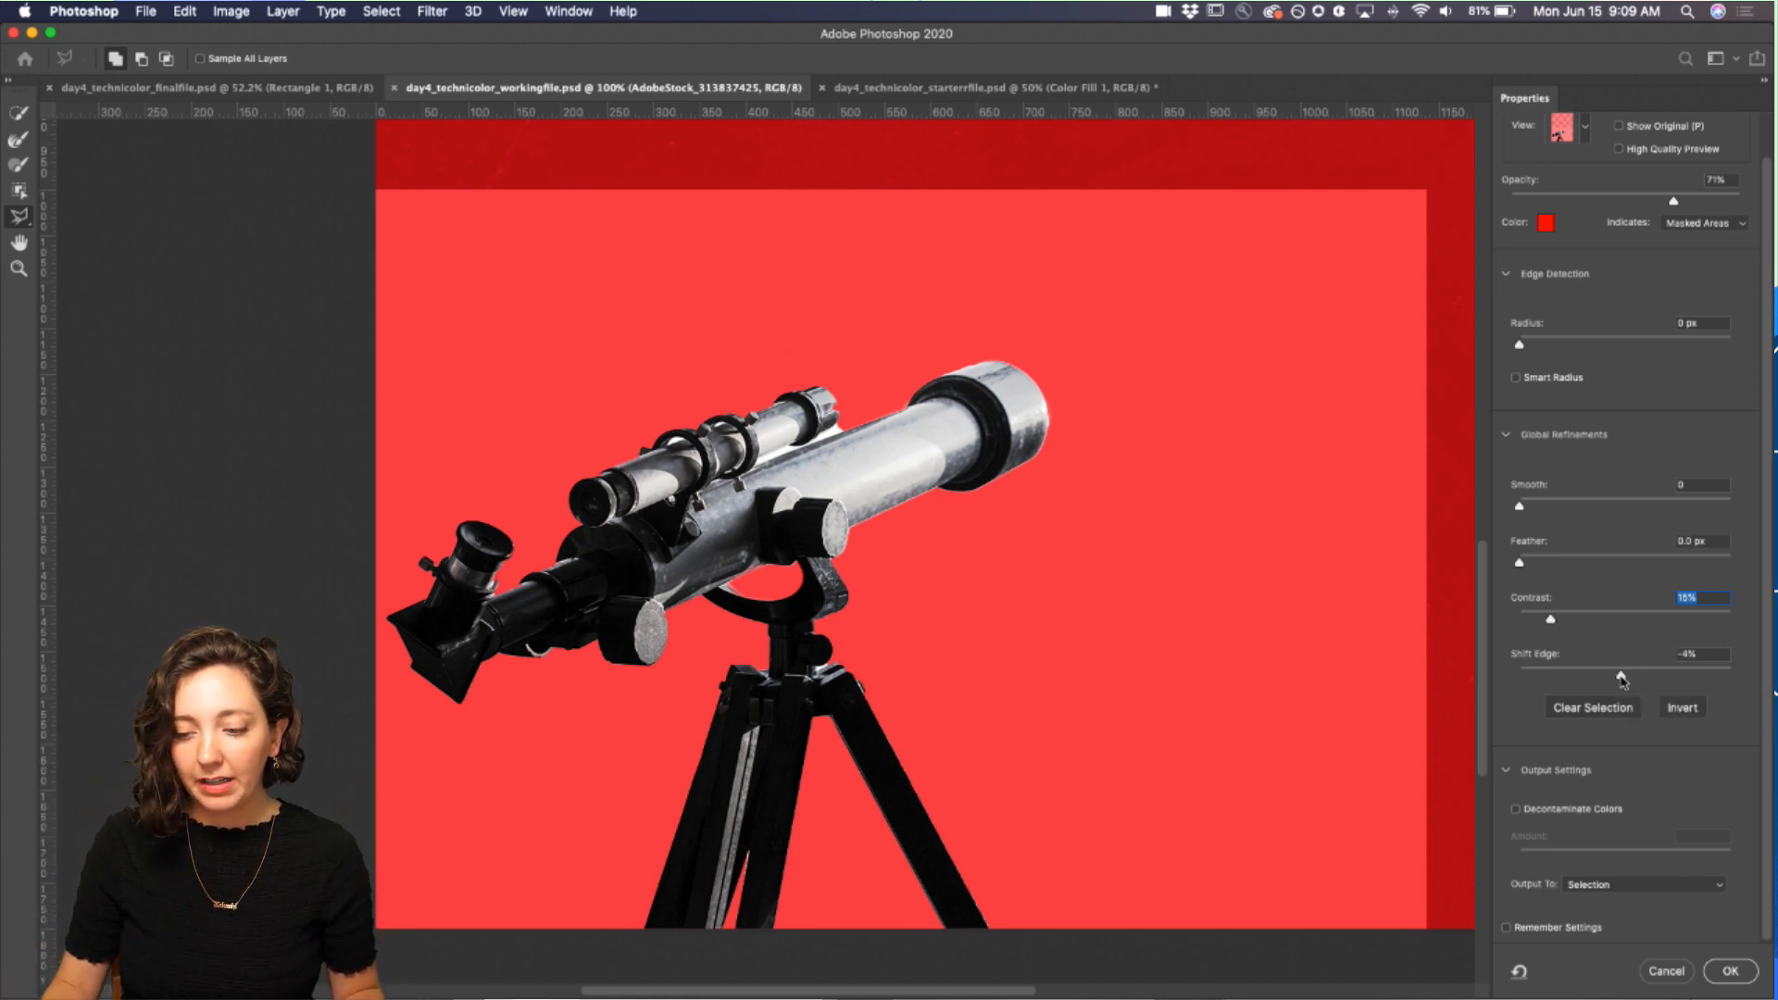
{"action": "left_click", "coordinate": [1621, 676]}
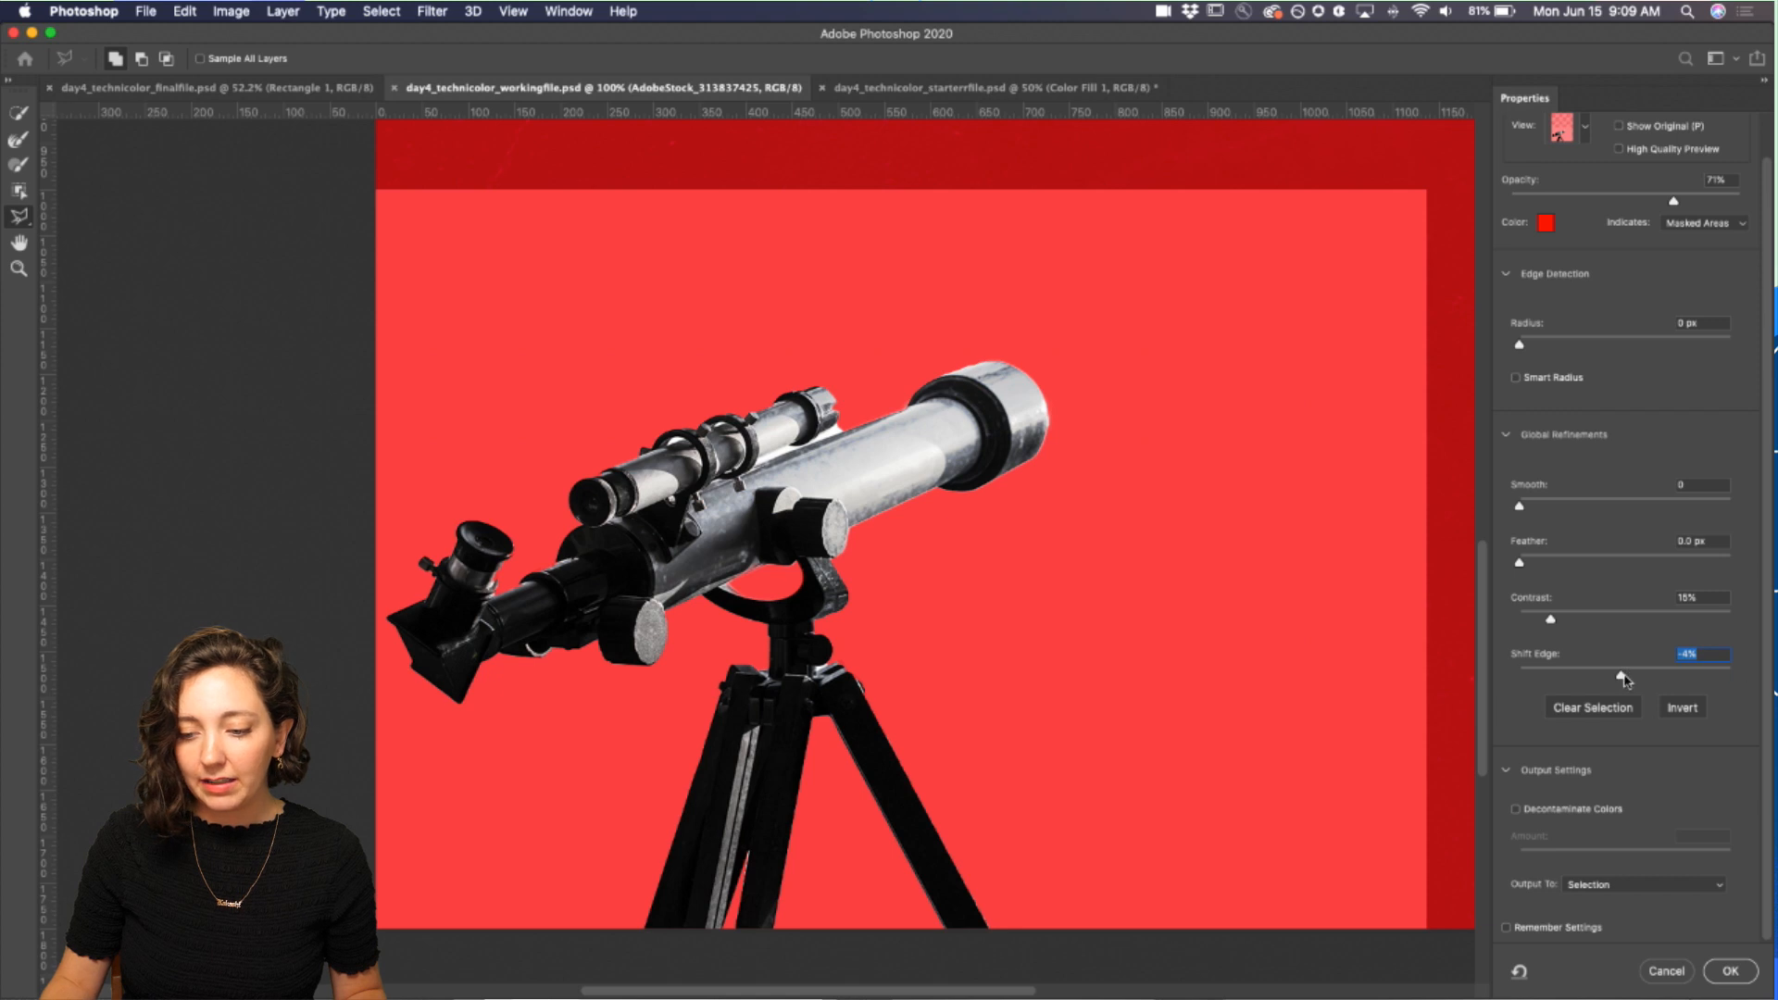
Step: Set the Shift Edge refinement to -43% and zoom in to check the telescope's edges
{"action": "left_click_drag", "start_coordinate": [1602, 681], "coordinate": [1592, 682]}
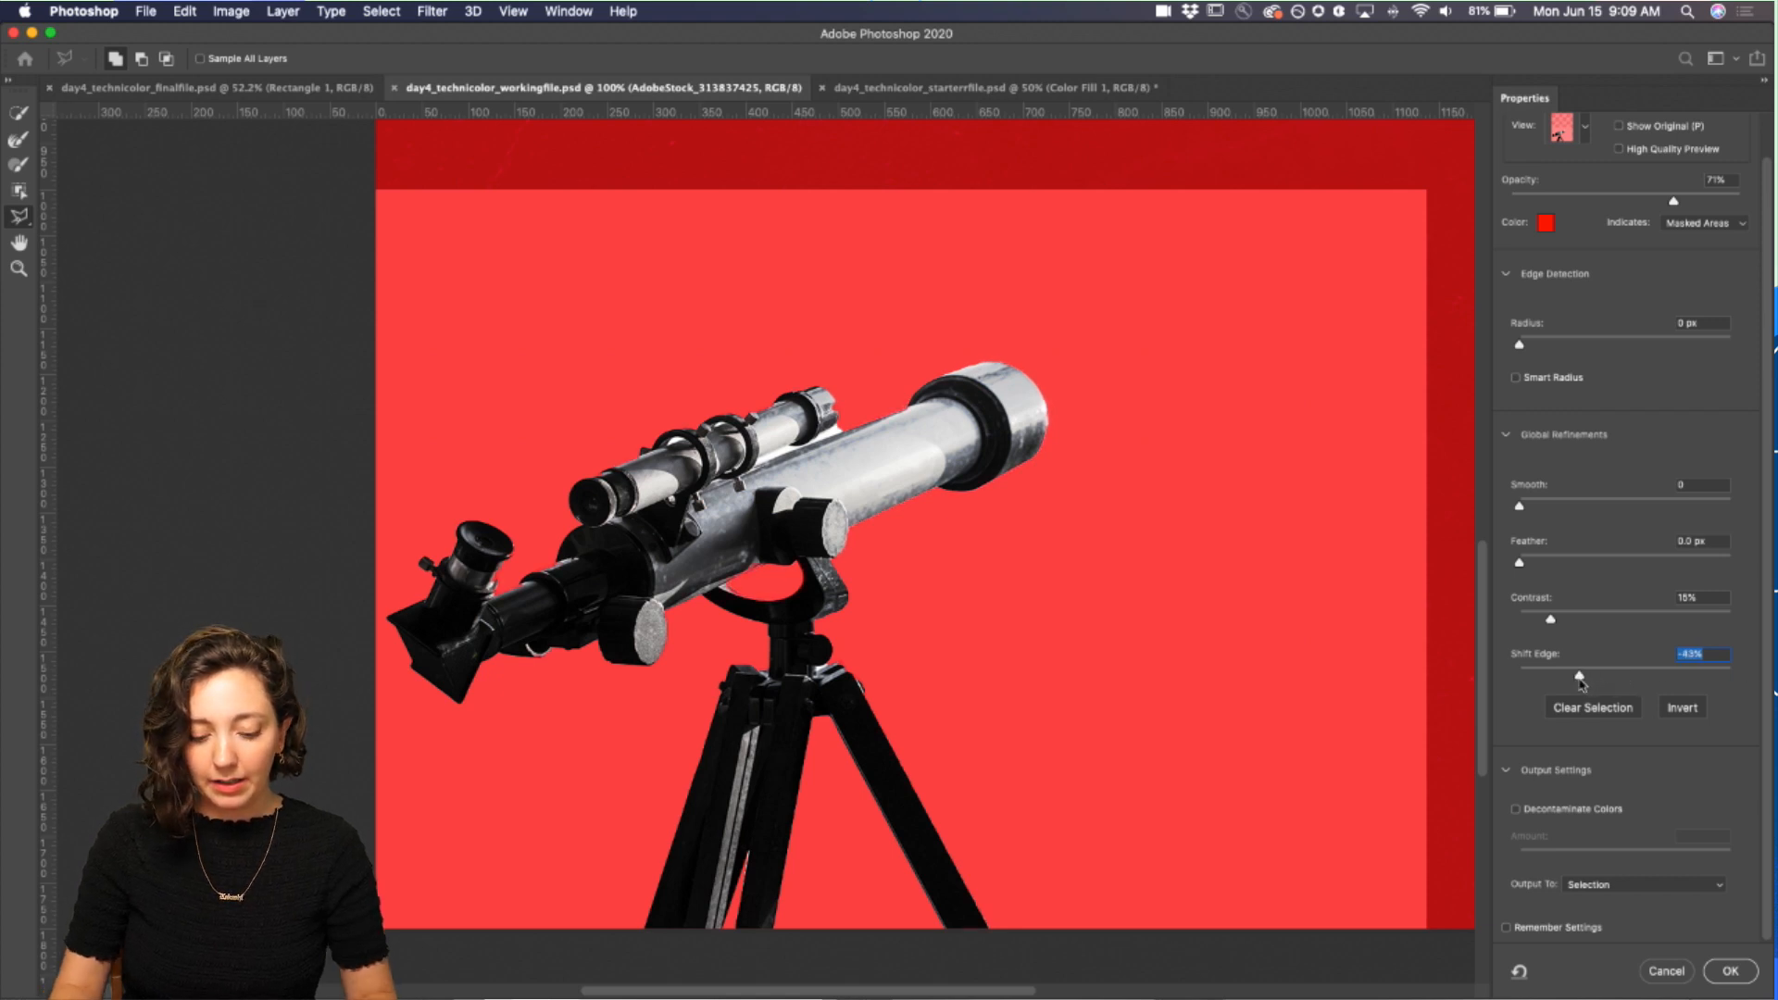
{"action": "key", "text": "super+equal"}
{"action": "key", "text": "super+equal"}
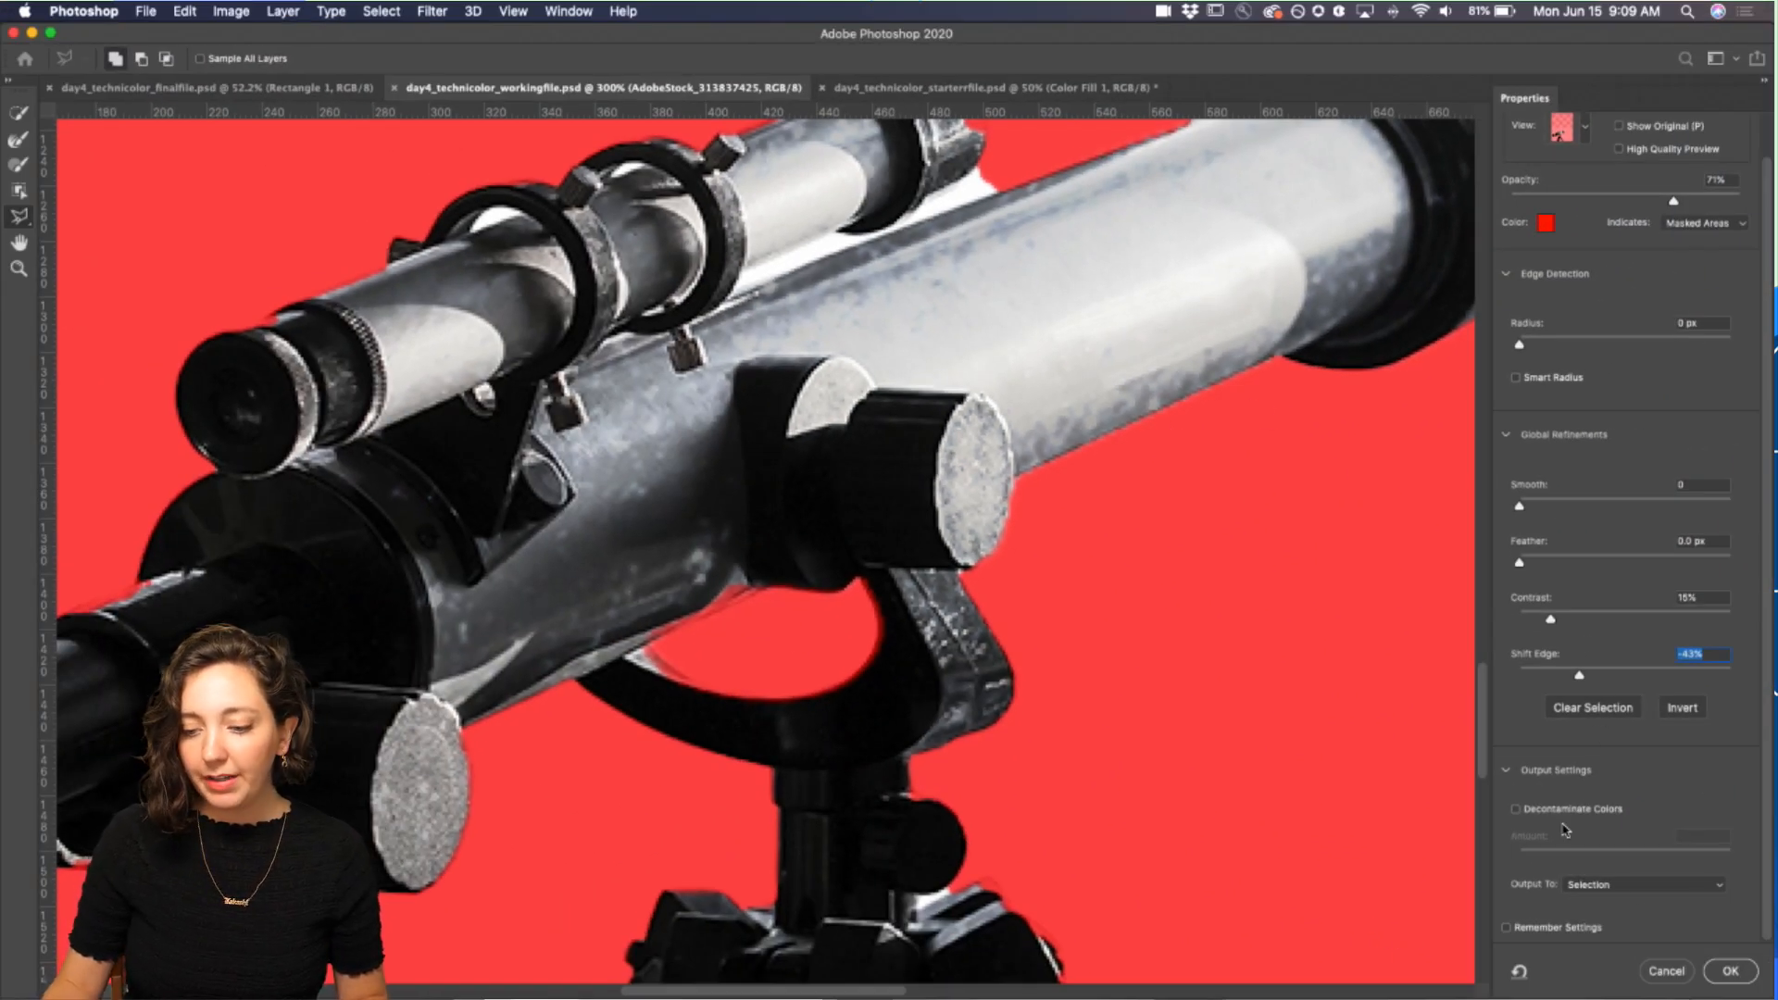
Step: Output the refined telescope selection to a new layer and confirm Select and Mask
{"action": "left_click", "coordinate": [1622, 891]}
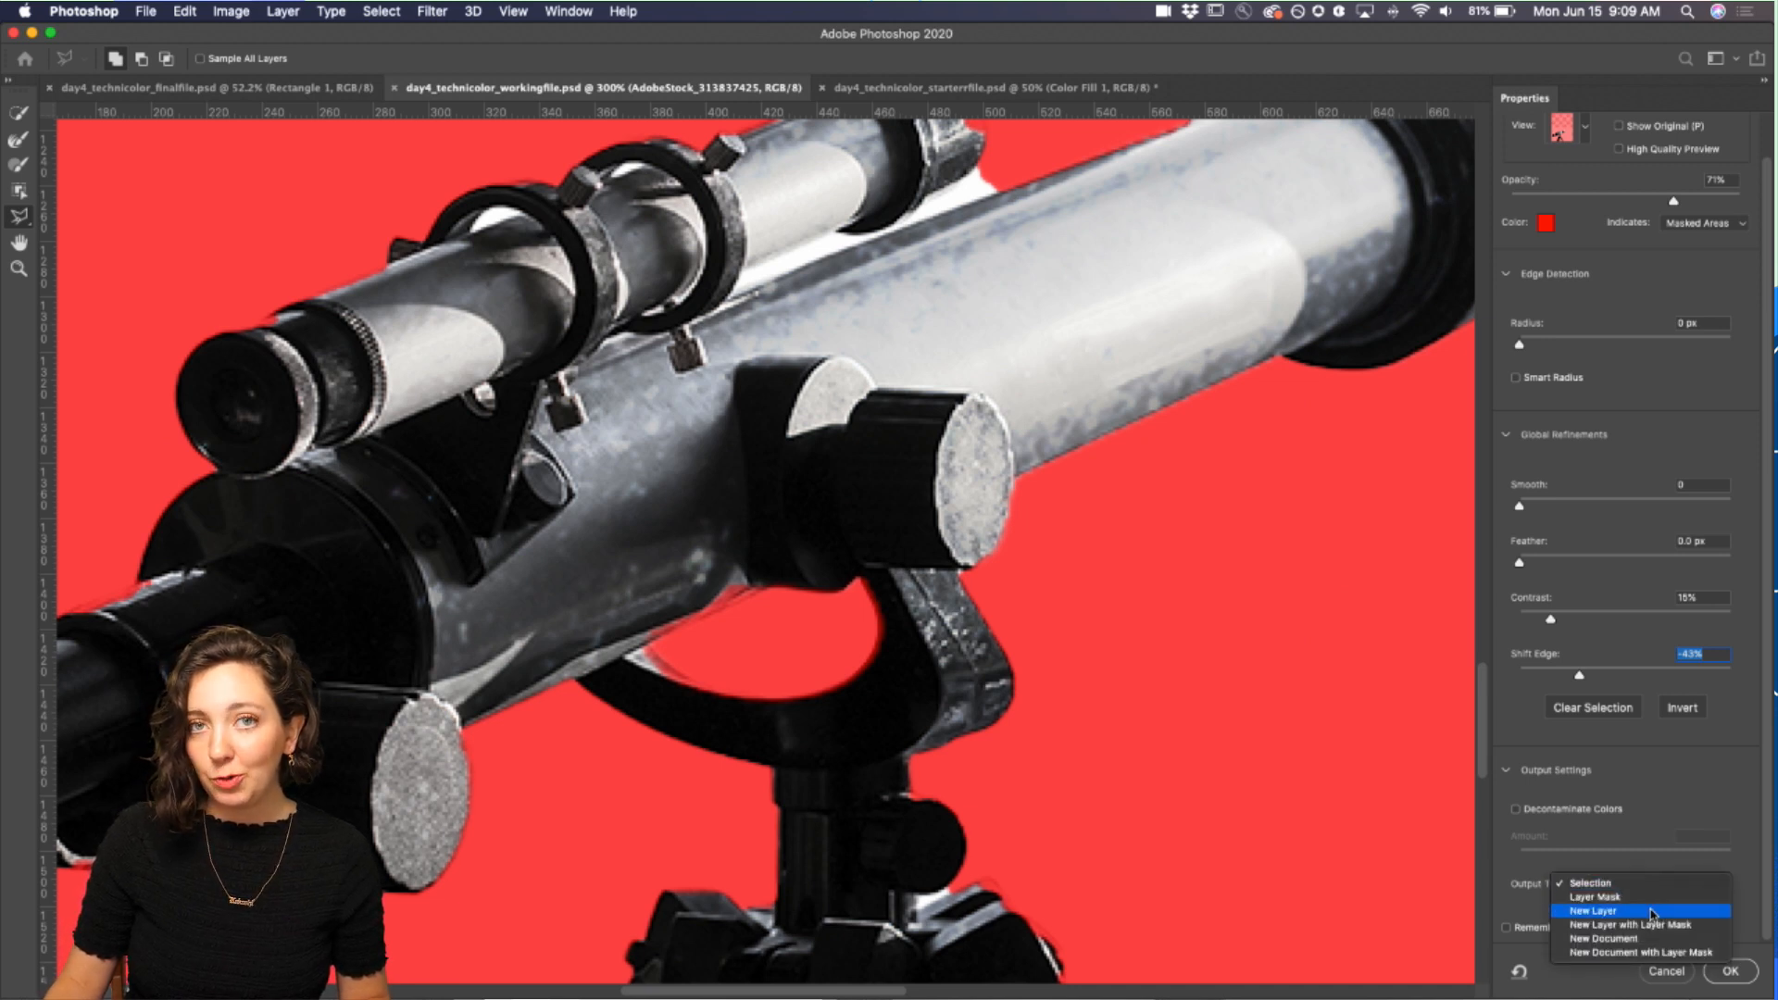
{"action": "left_click", "coordinate": [1651, 912]}
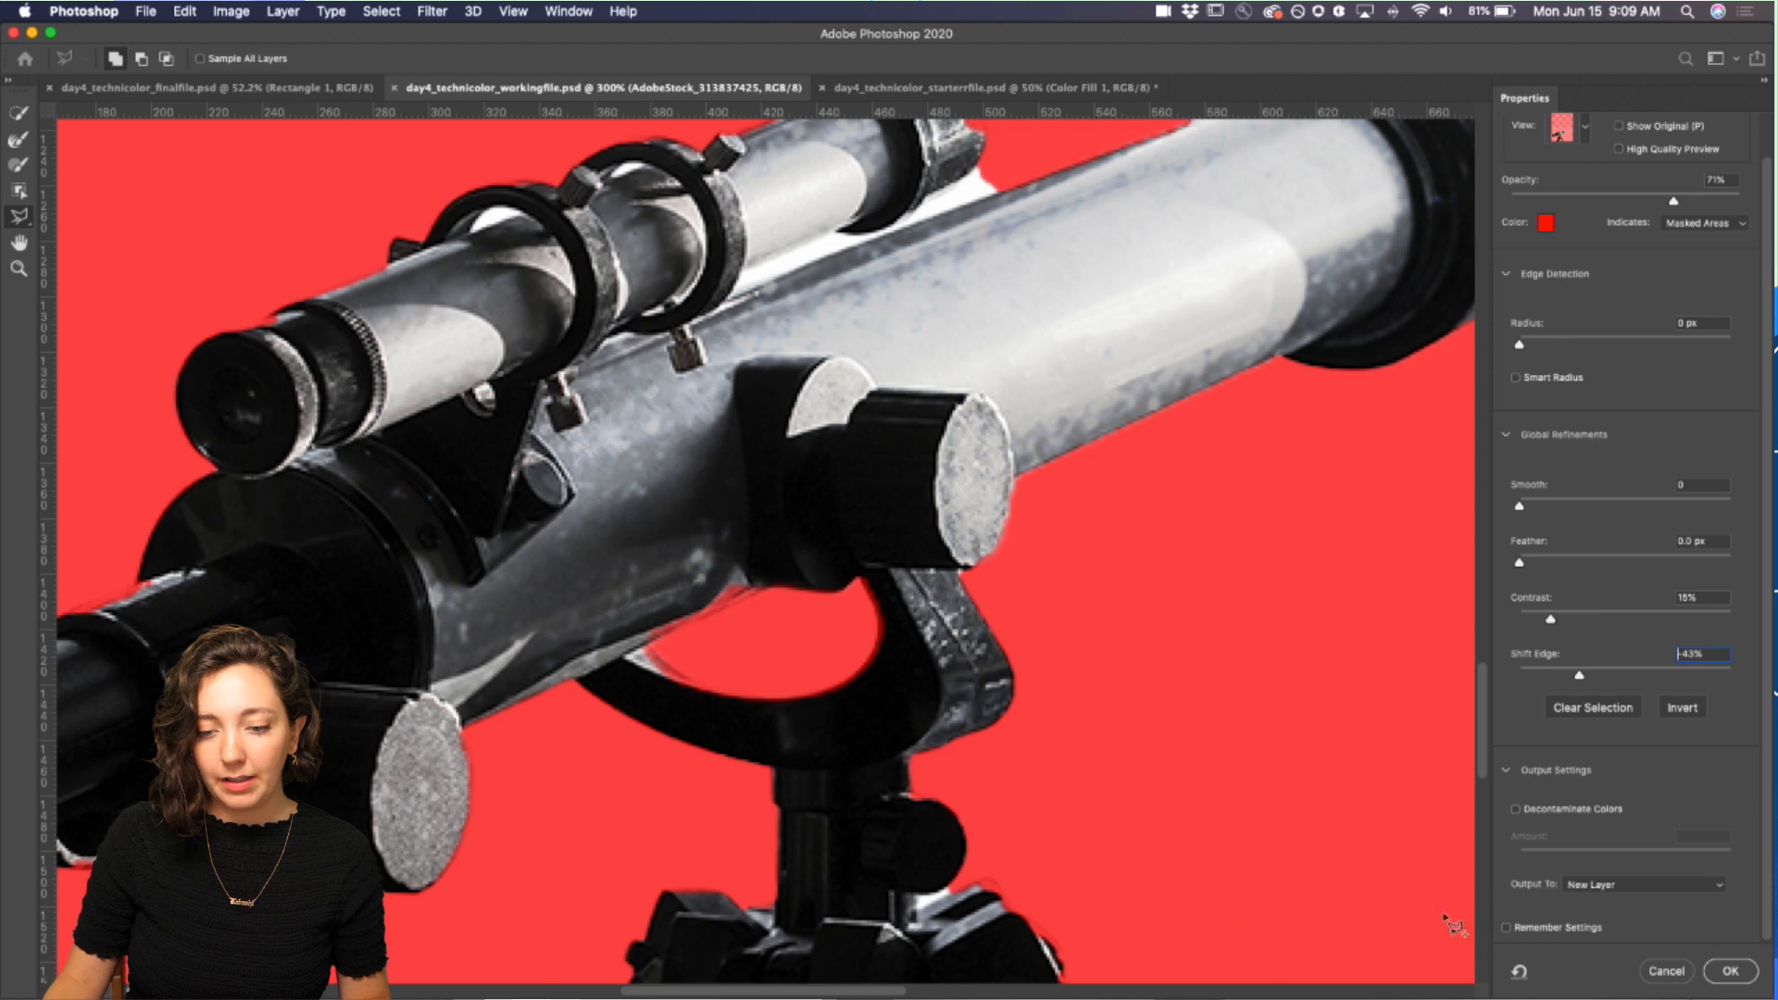
{"action": "left_click", "coordinate": [1730, 970]}
{"action": "key", "text": "super+1"}
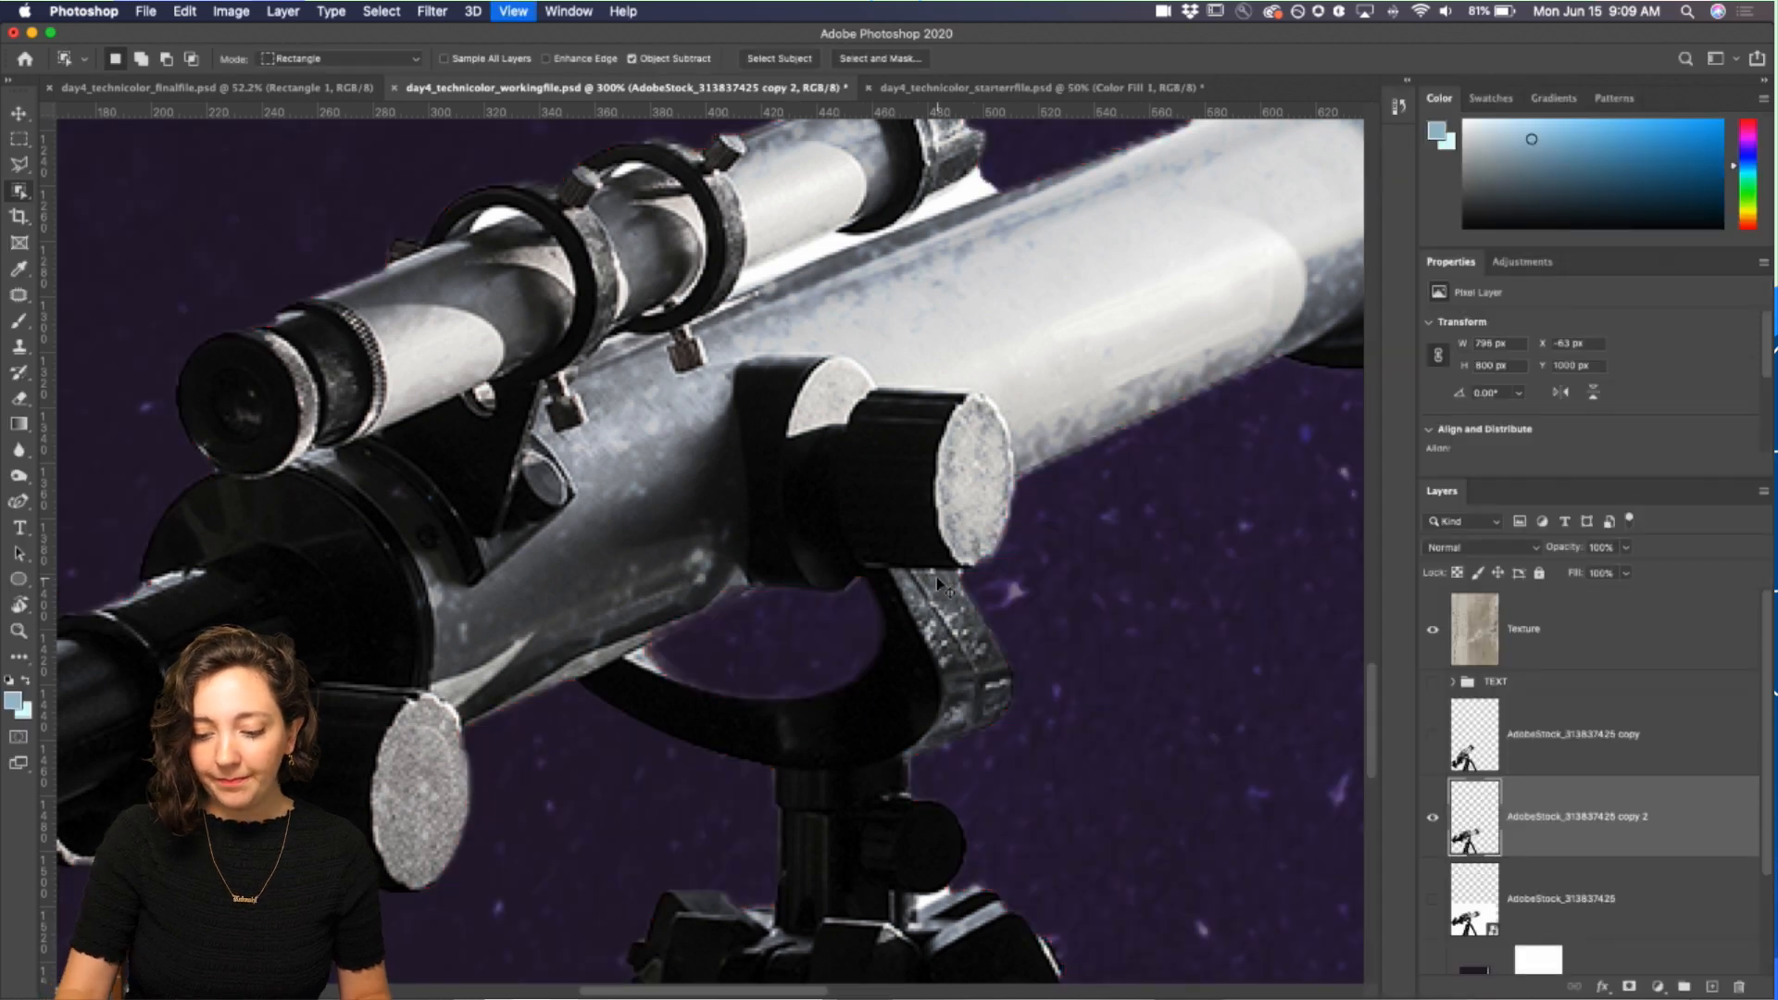
{"action": "key", "text": "super+minus"}
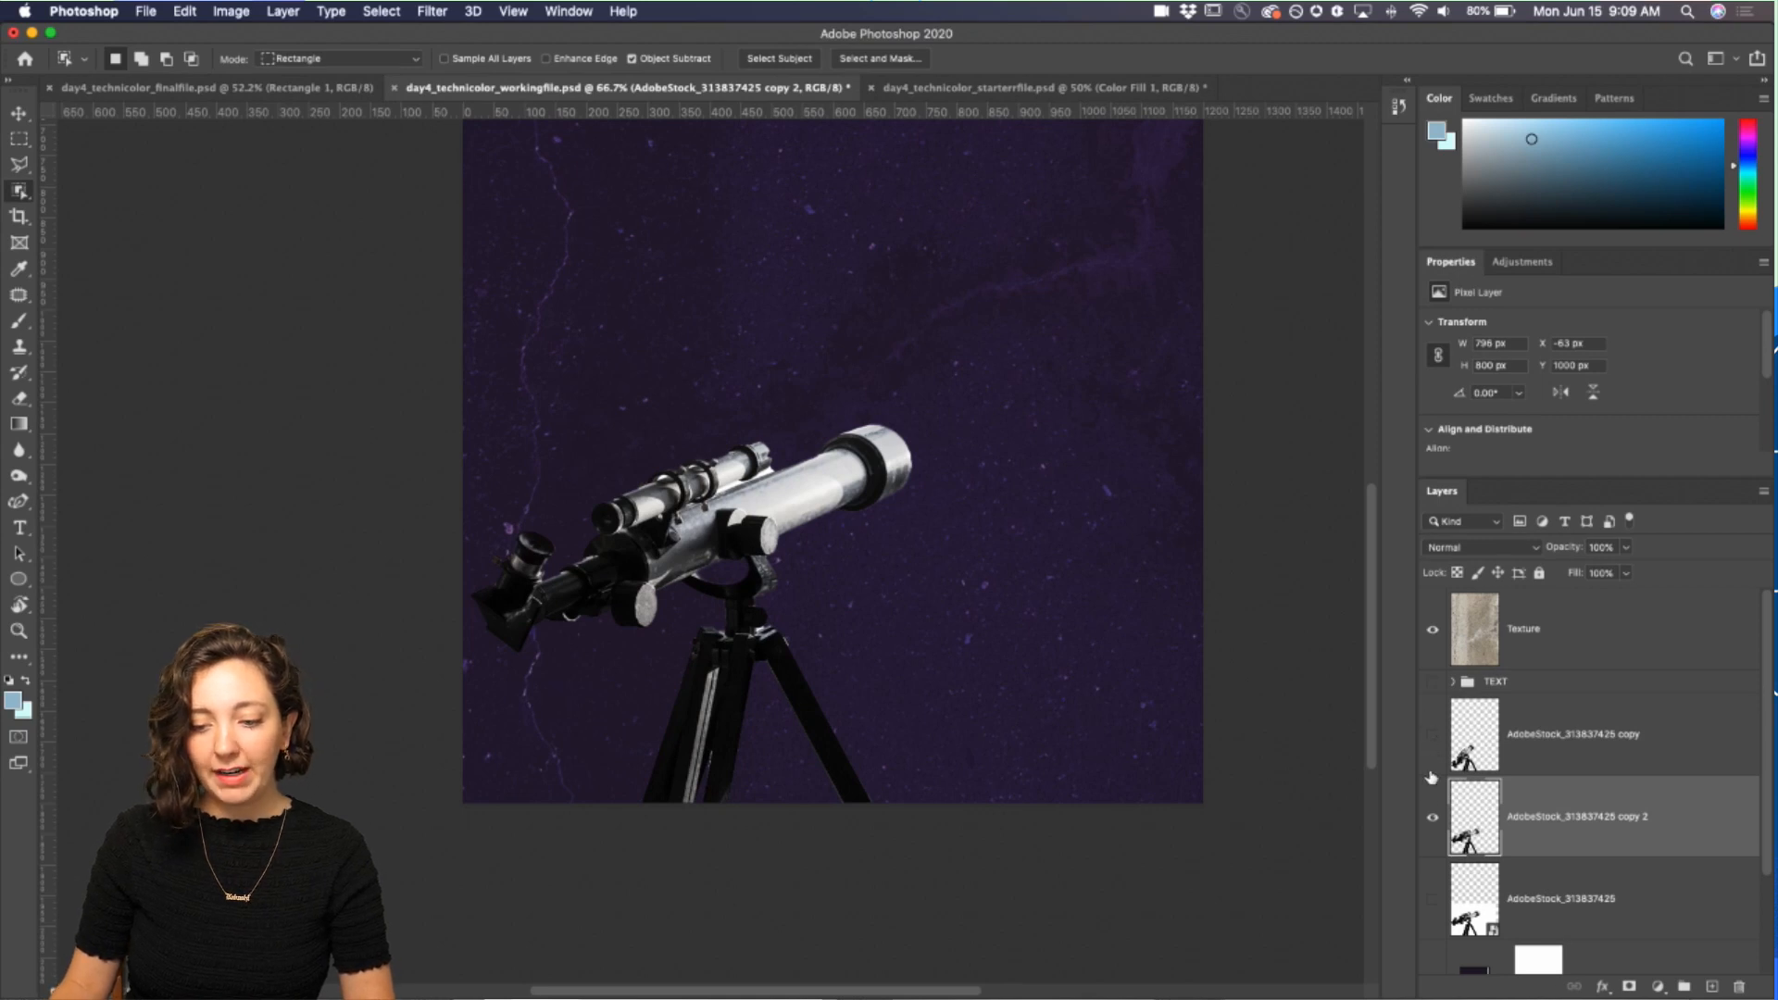
Step: Briefly show and hide the other telescope copy layer to compare it with the new cutout
{"action": "left_click", "coordinate": [1433, 737]}
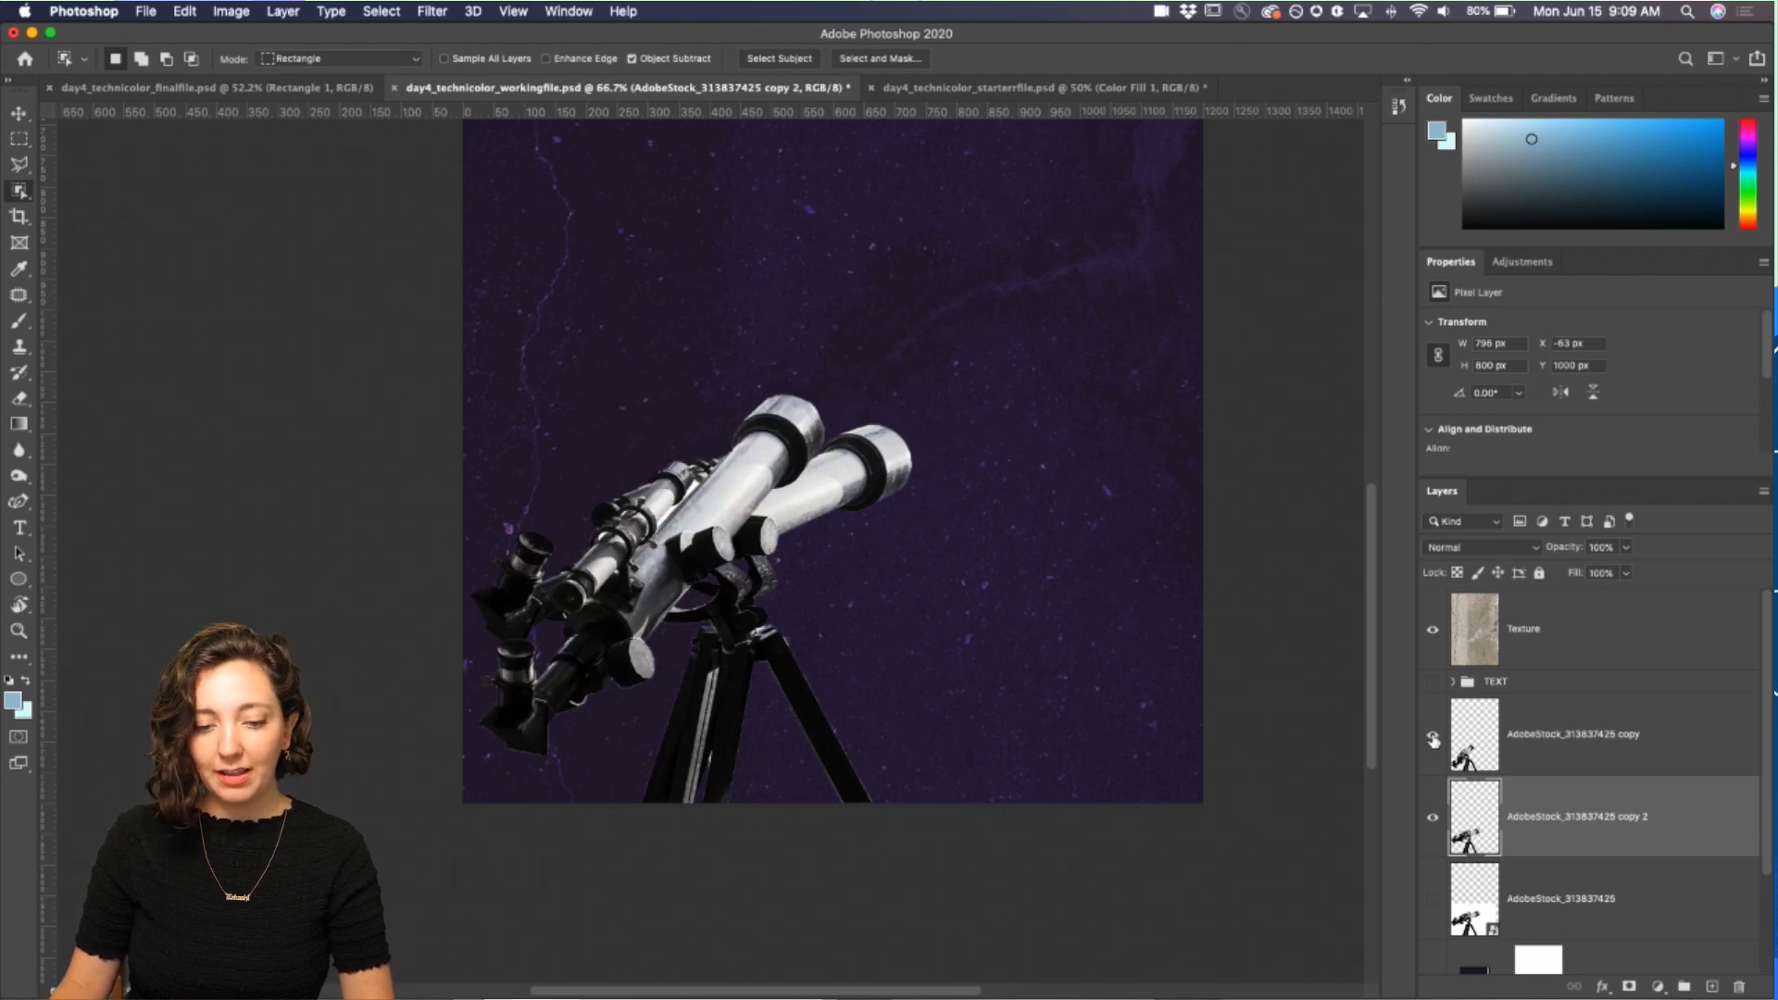
{"action": "left_click", "coordinate": [1433, 739]}
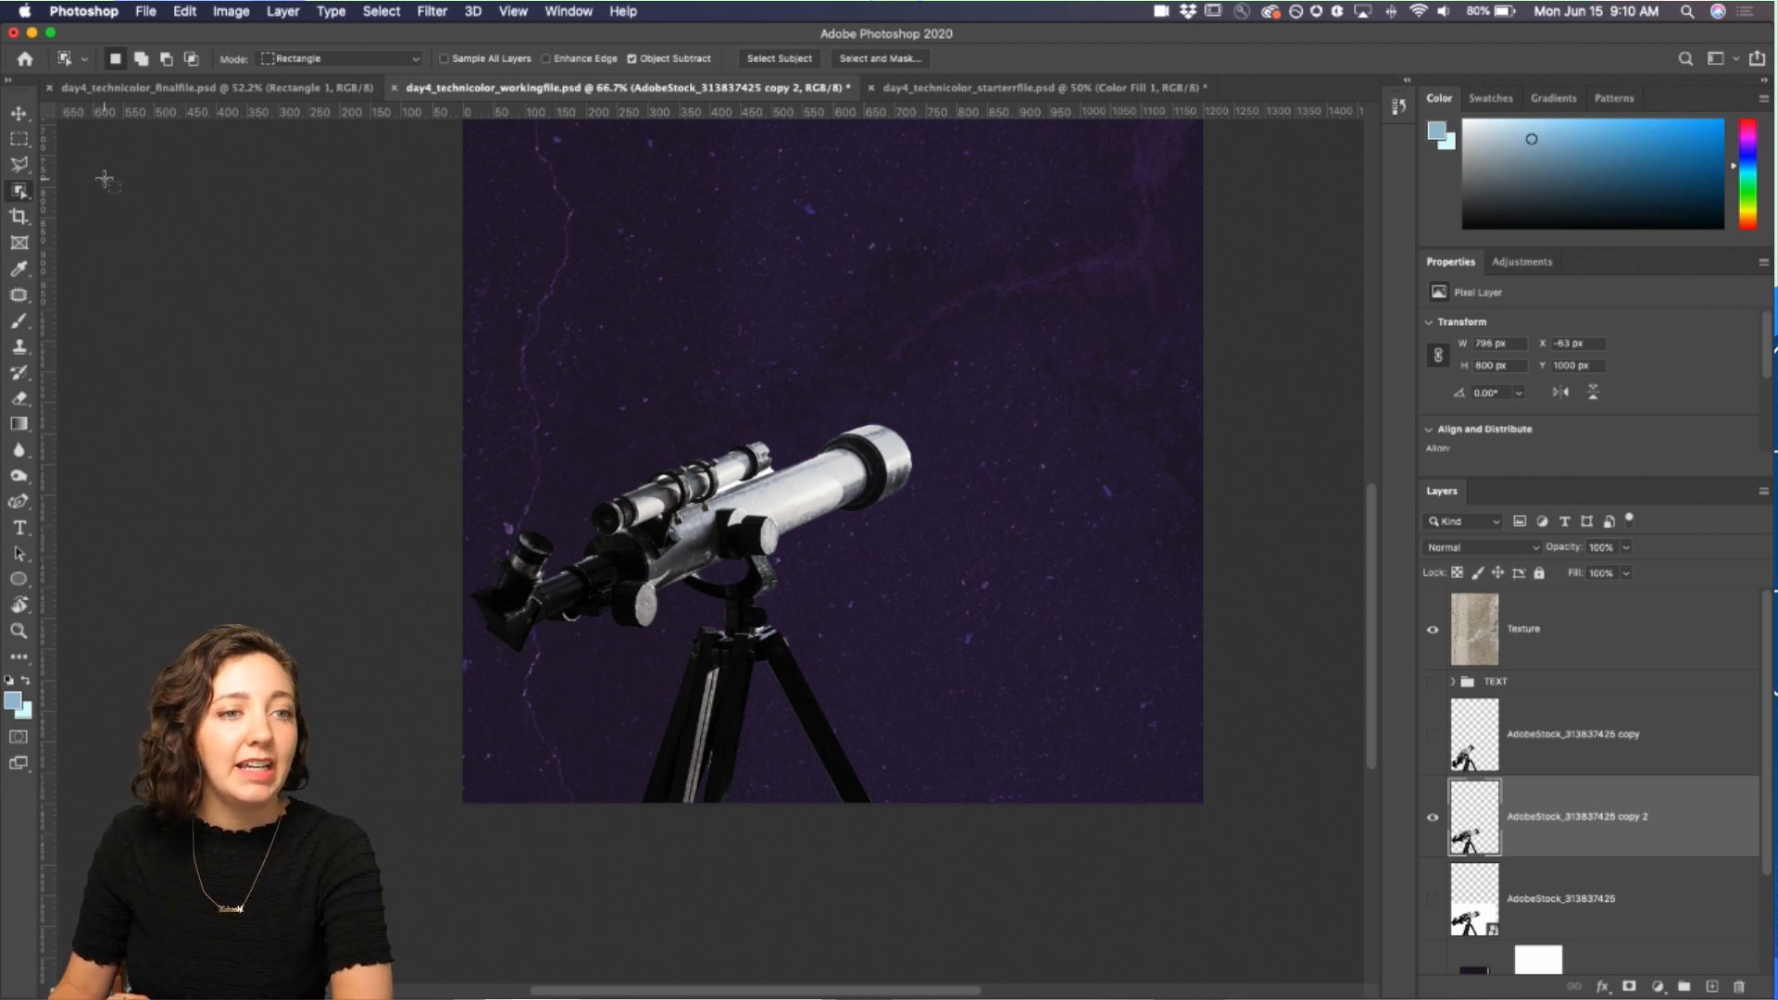
{"action": "right_click", "coordinate": [18, 193]}
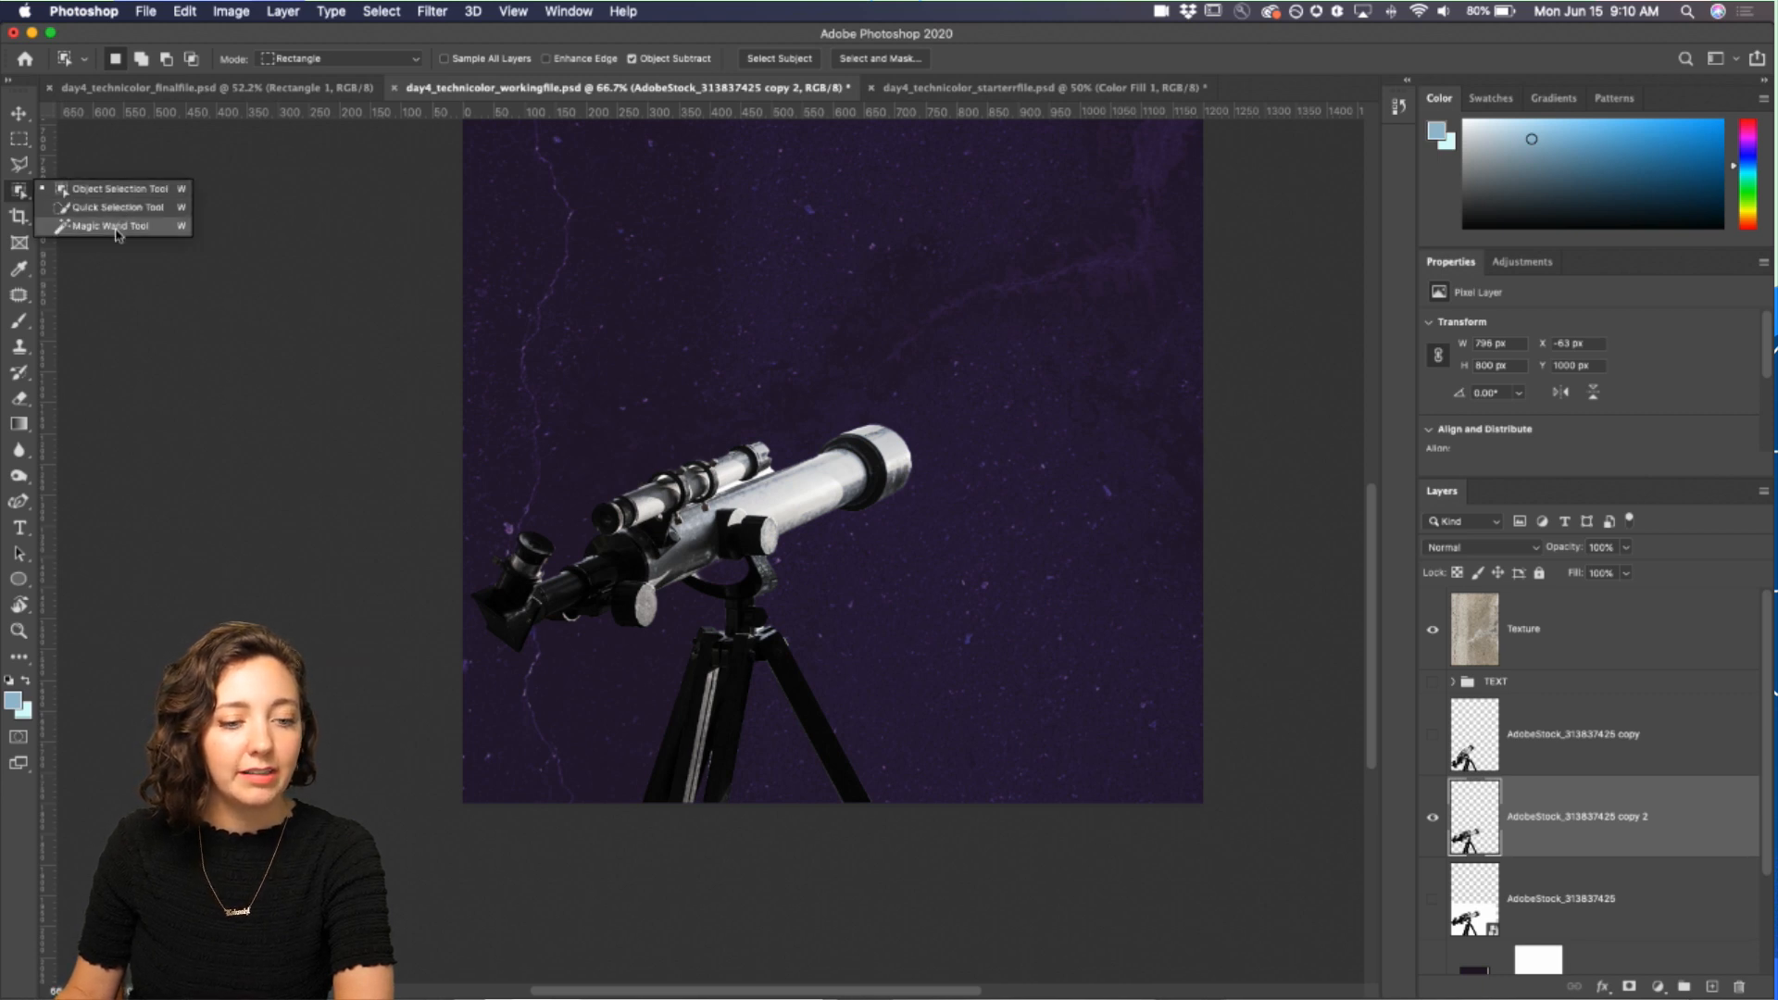
{"action": "left_click", "coordinate": [18, 193]}
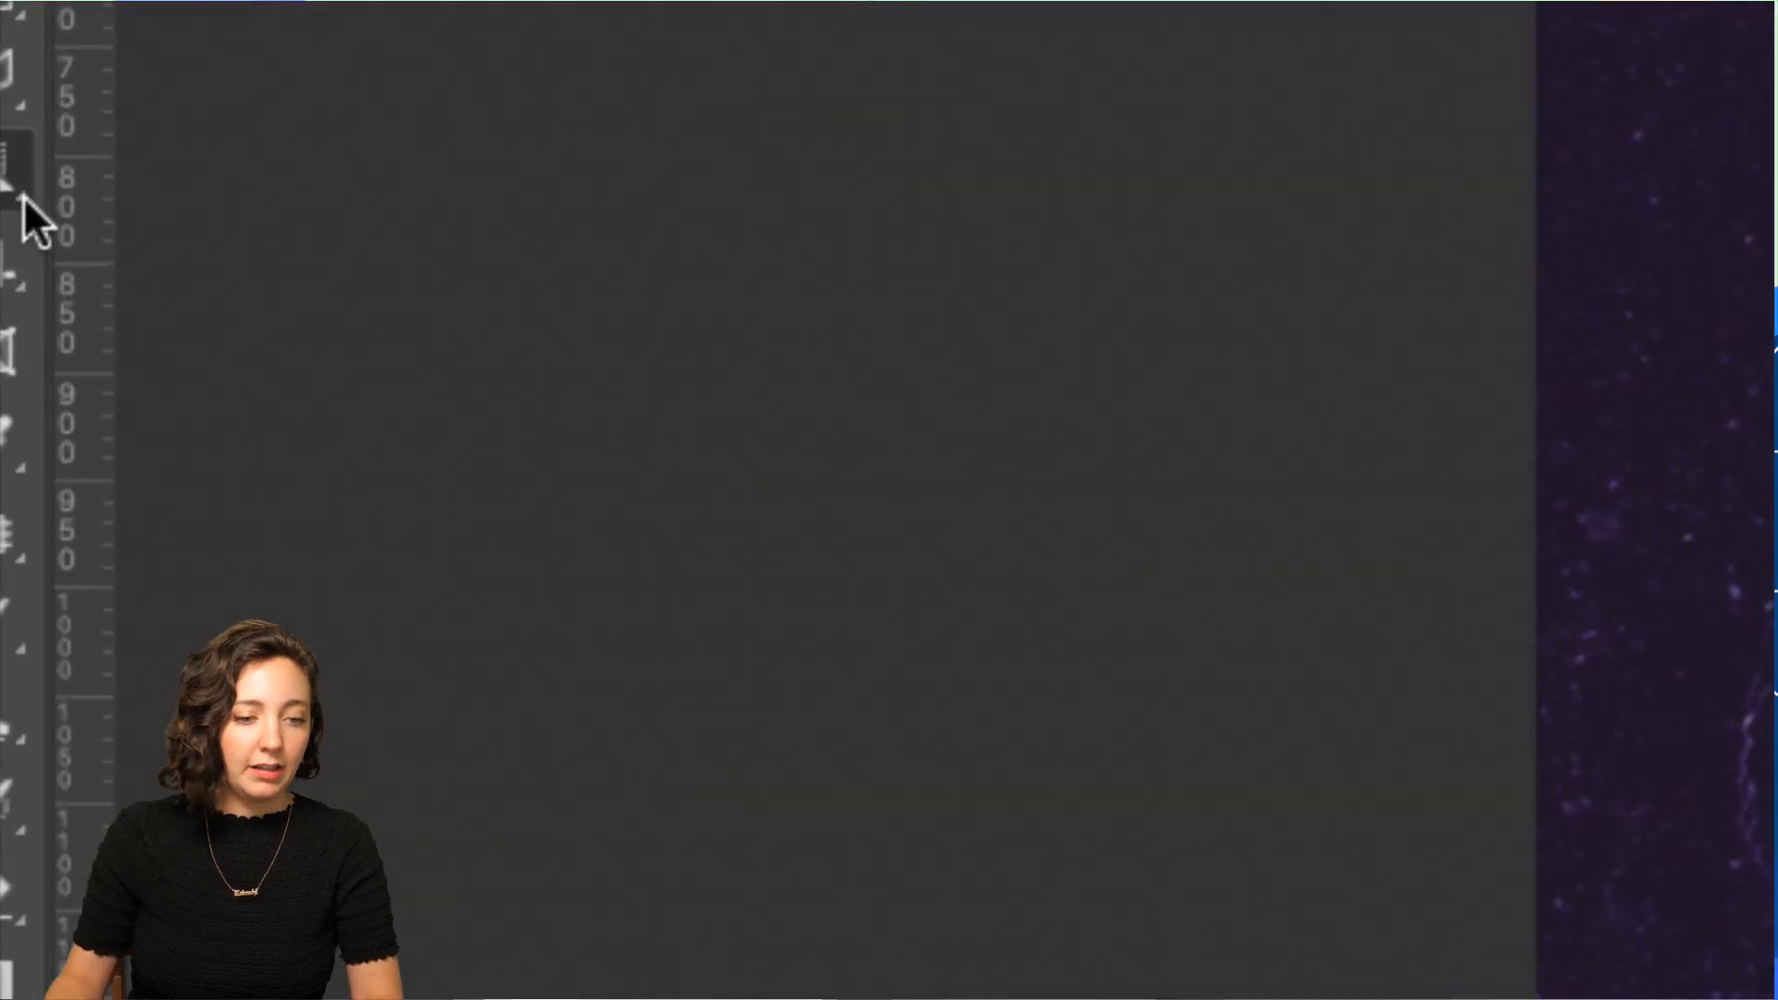
{"action": "key", "text": "shift+w"}
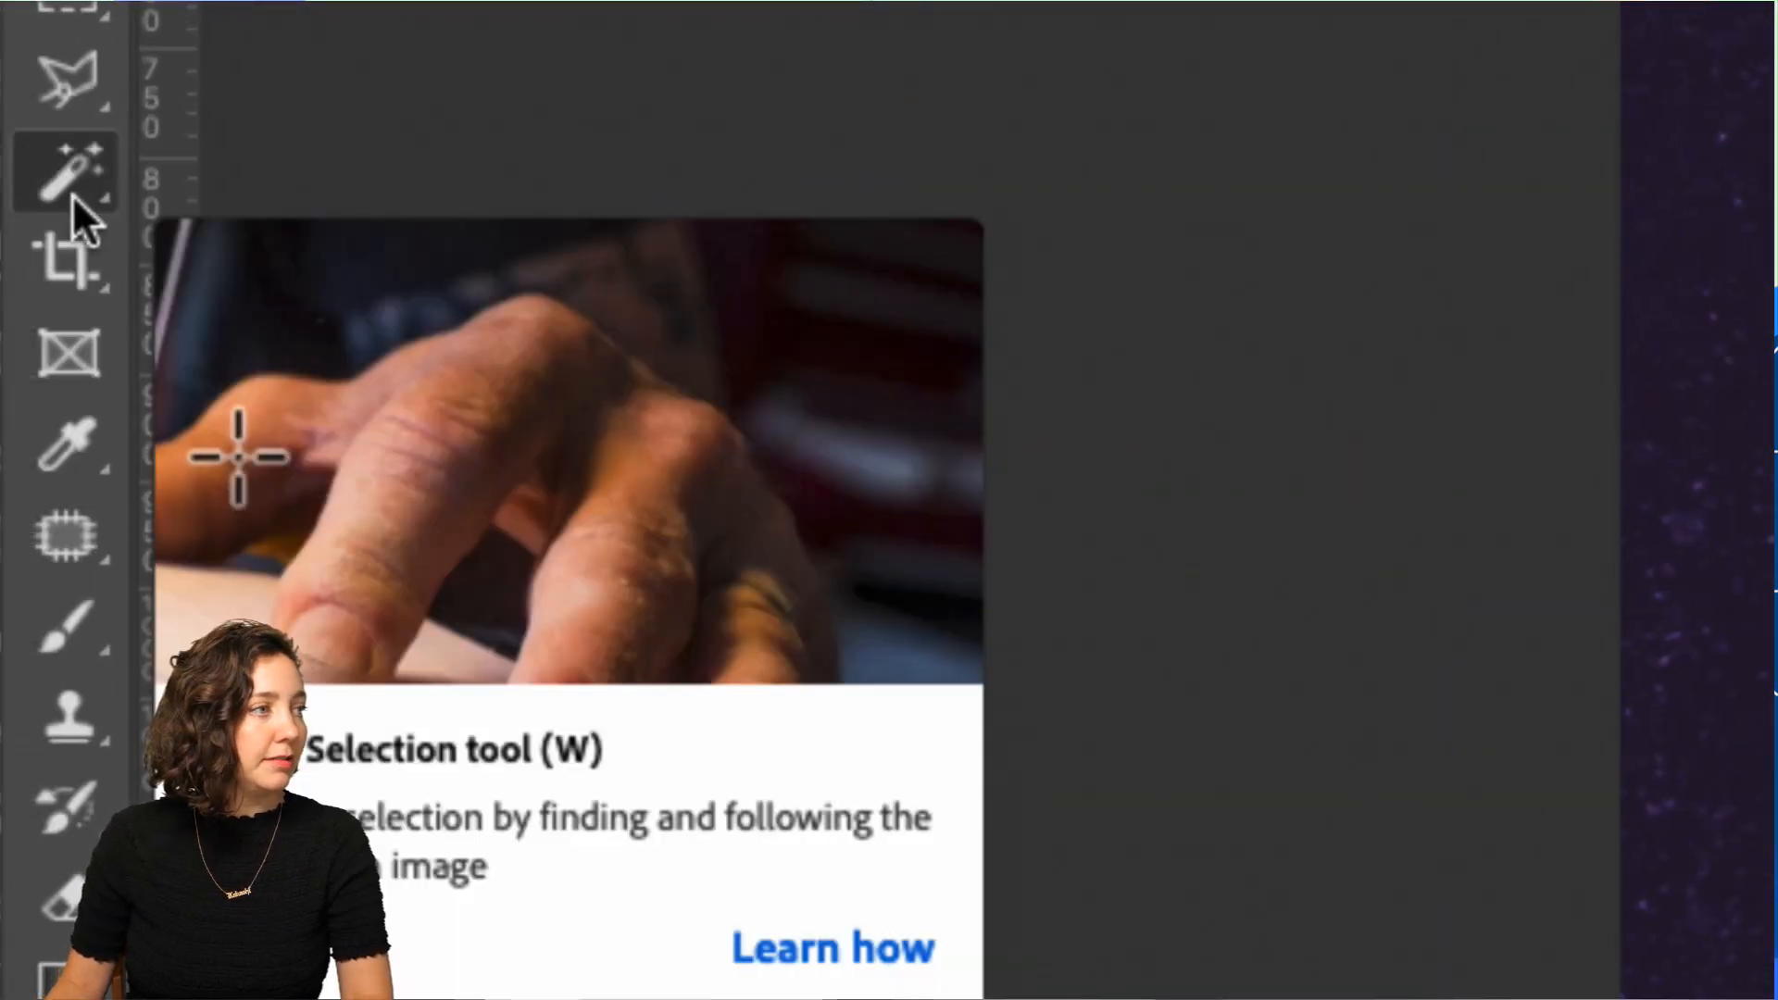
{"action": "key", "text": "shift+w"}
{"action": "key", "text": "shift+w"}
{"action": "key", "text": "shift+w"}
{"action": "key", "text": "shift+w"}
{"action": "key", "text": "shift+w"}
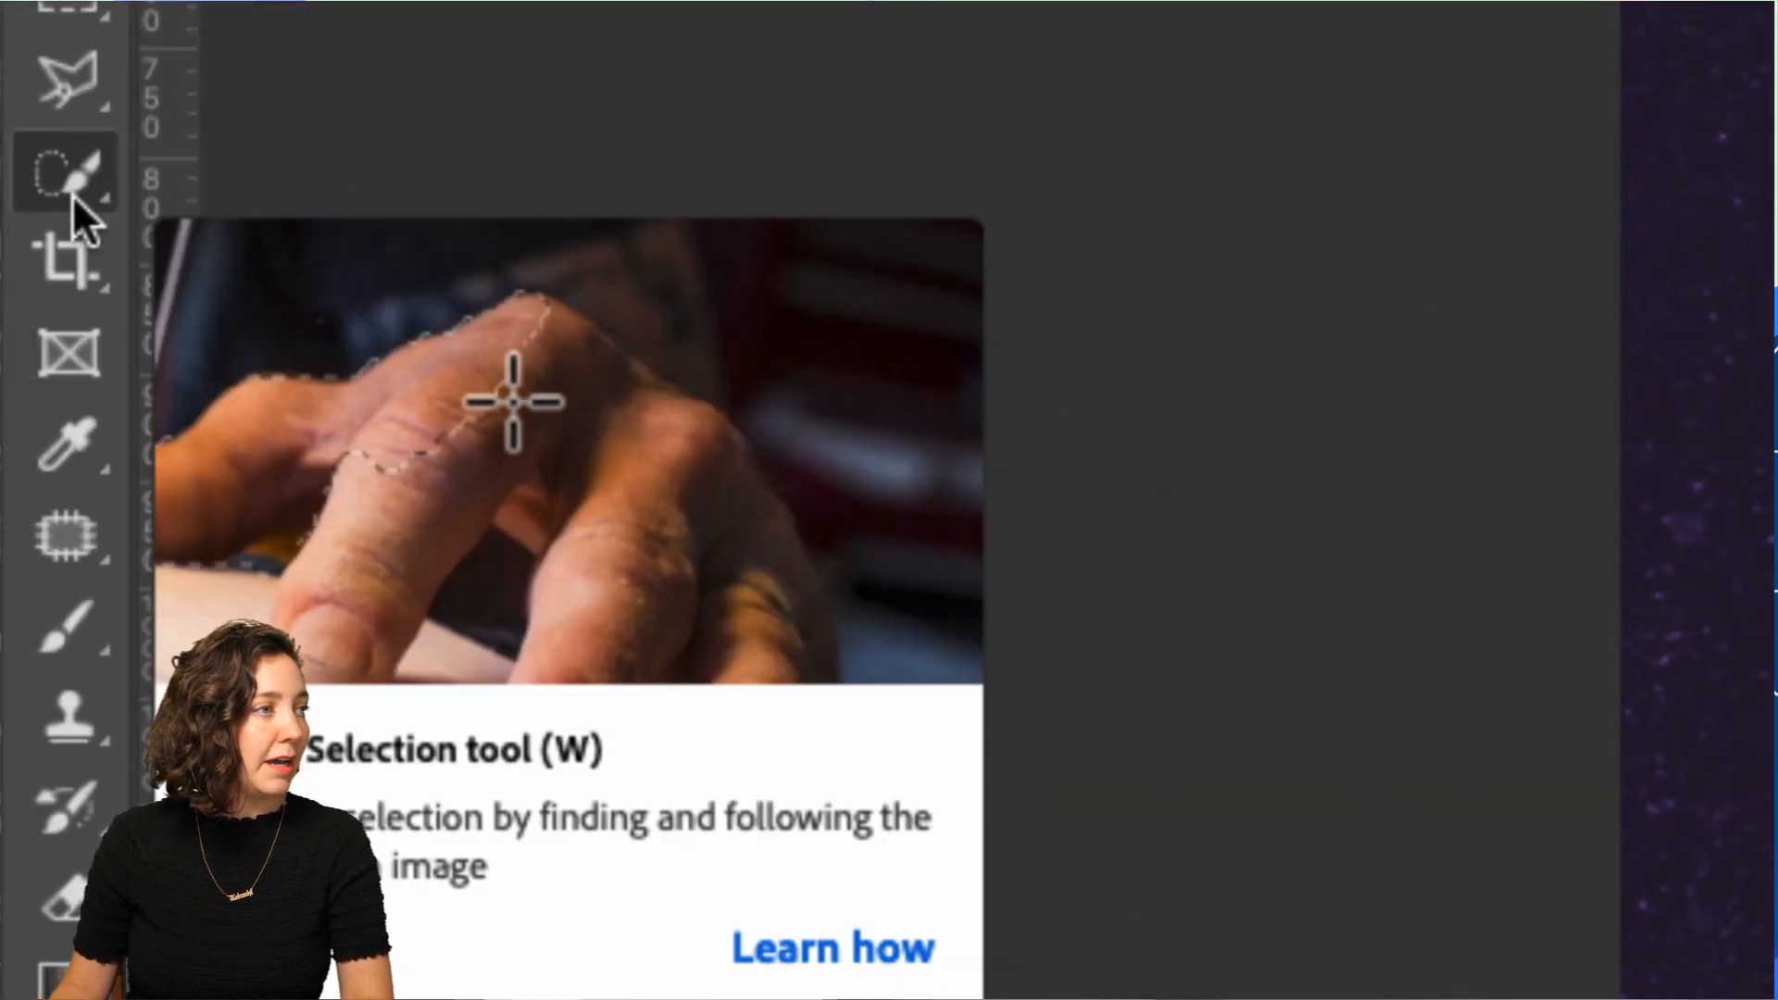
{"action": "key", "text": "shift+w"}
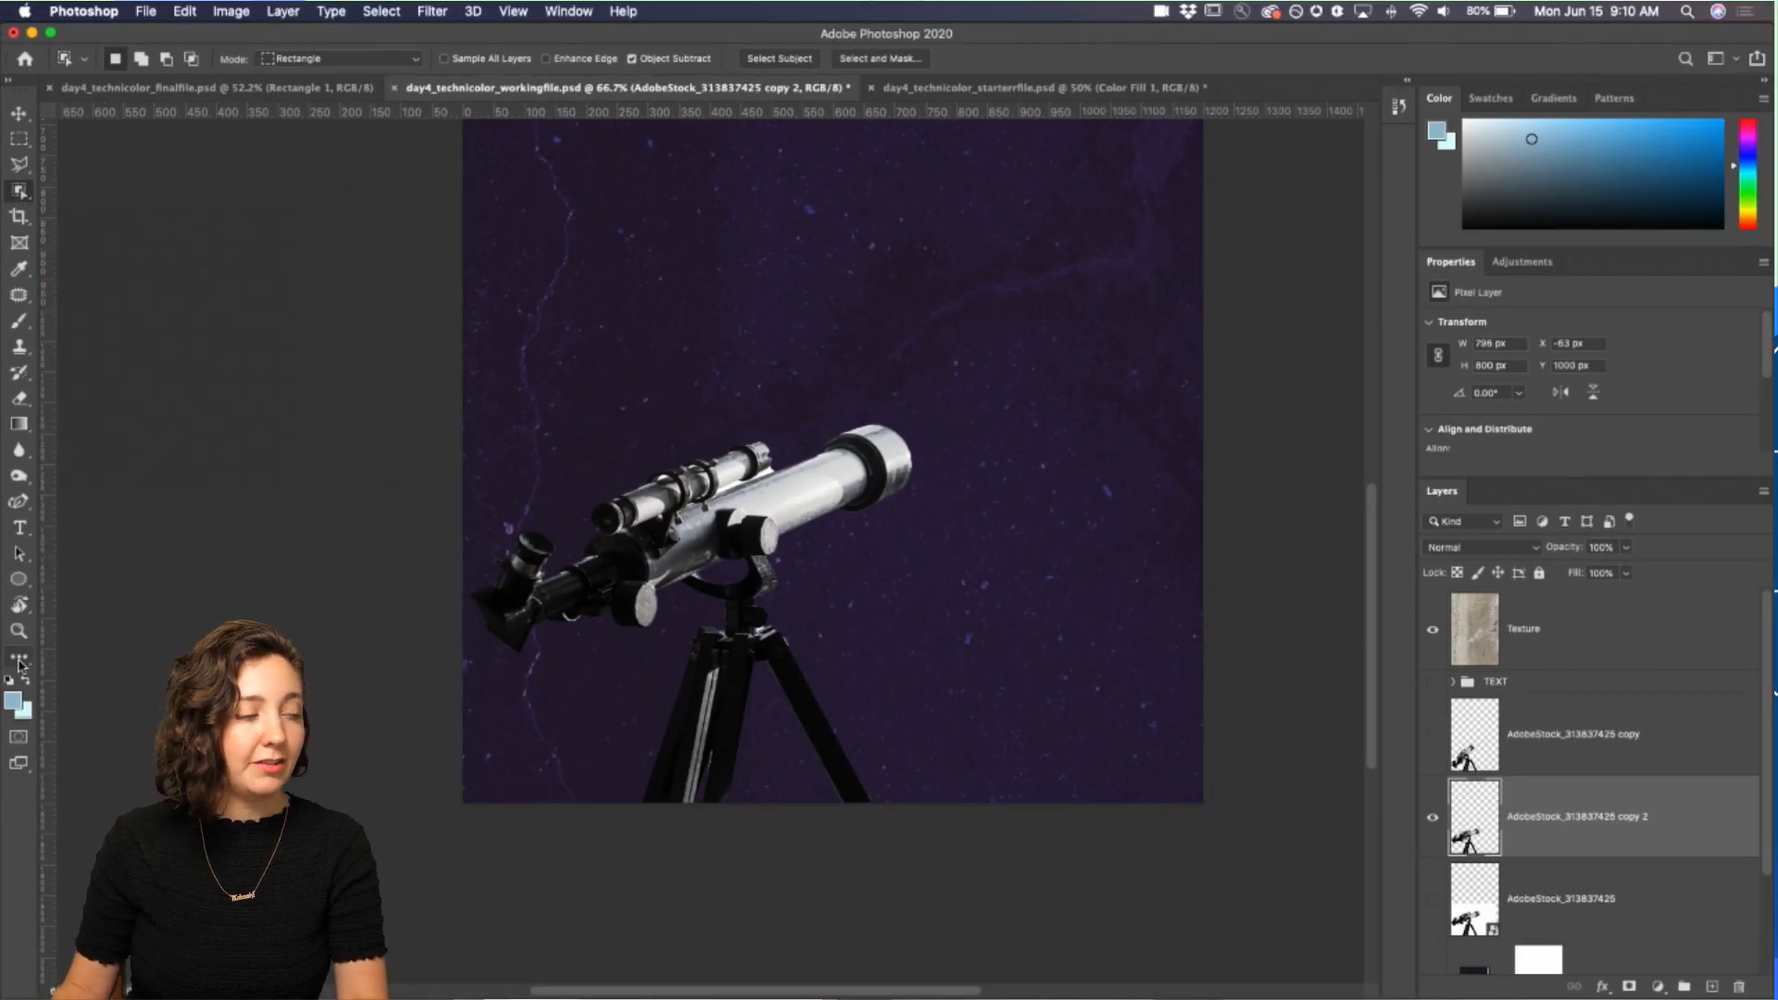
{"action": "left_click", "coordinate": [19, 659]}
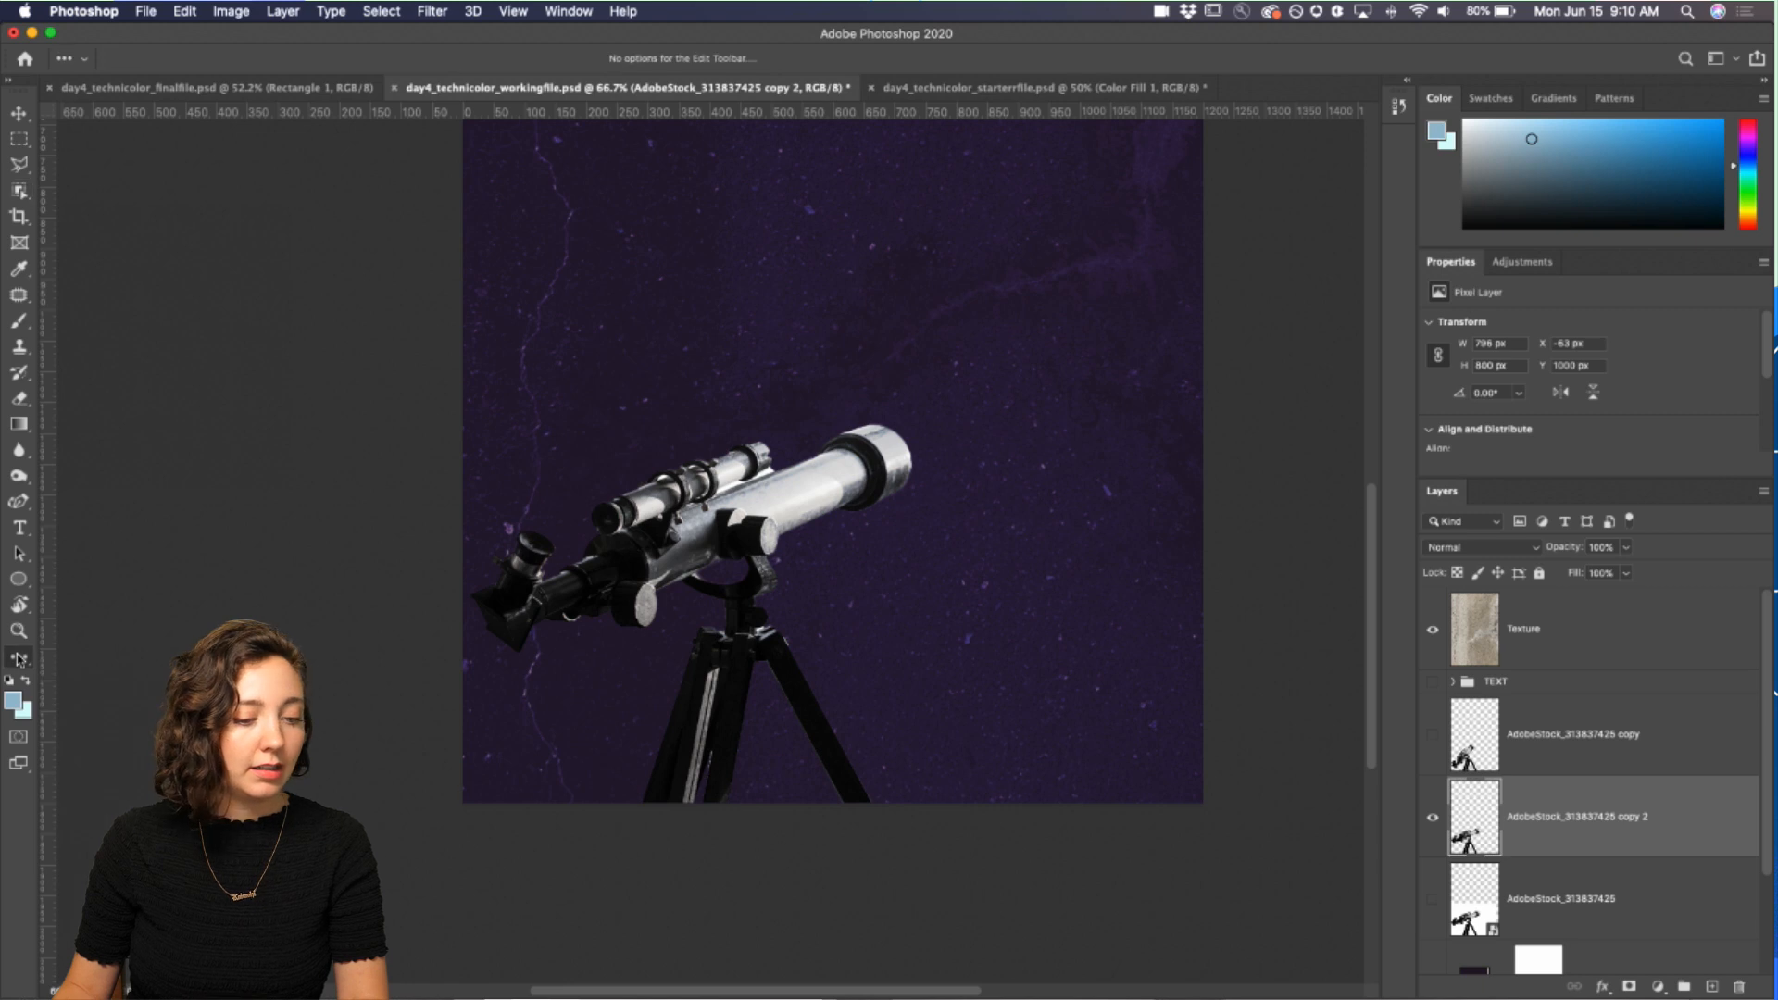
{"action": "left_click", "coordinate": [19, 659]}
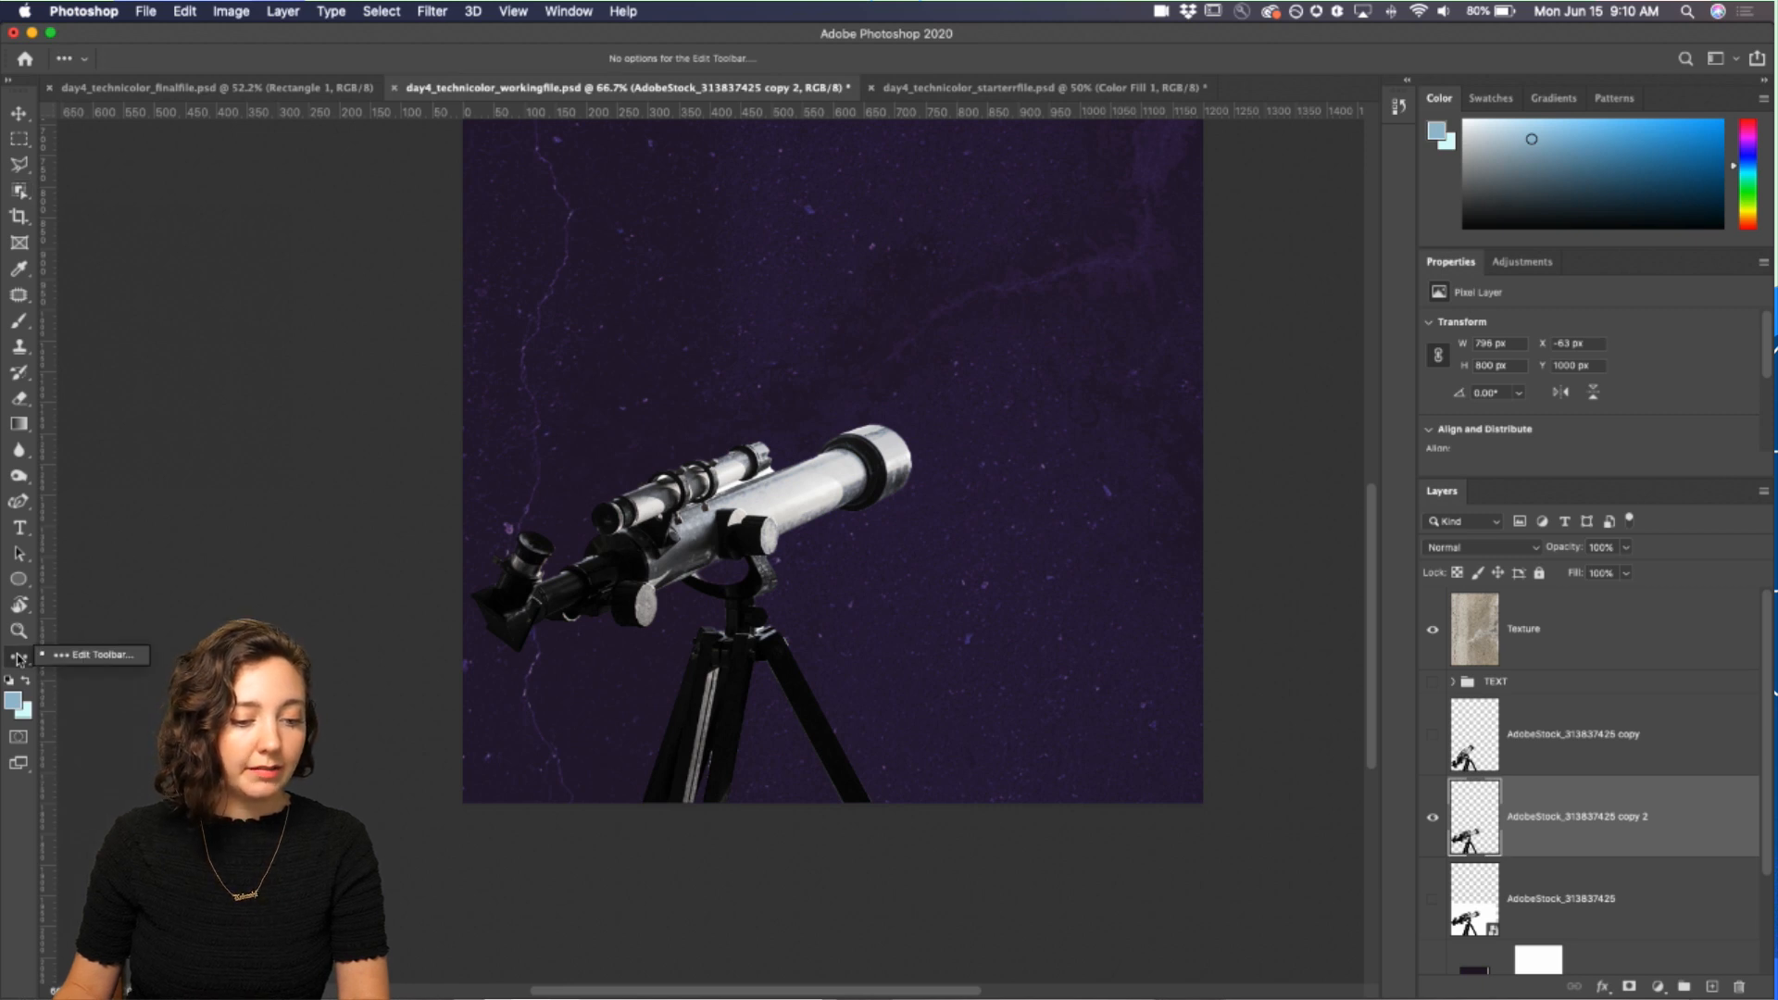
{"action": "left_click", "coordinate": [66, 658]}
{"action": "scroll", "coordinate": [635, 438], "scroll_direction": "down", "scroll_amount": 15}
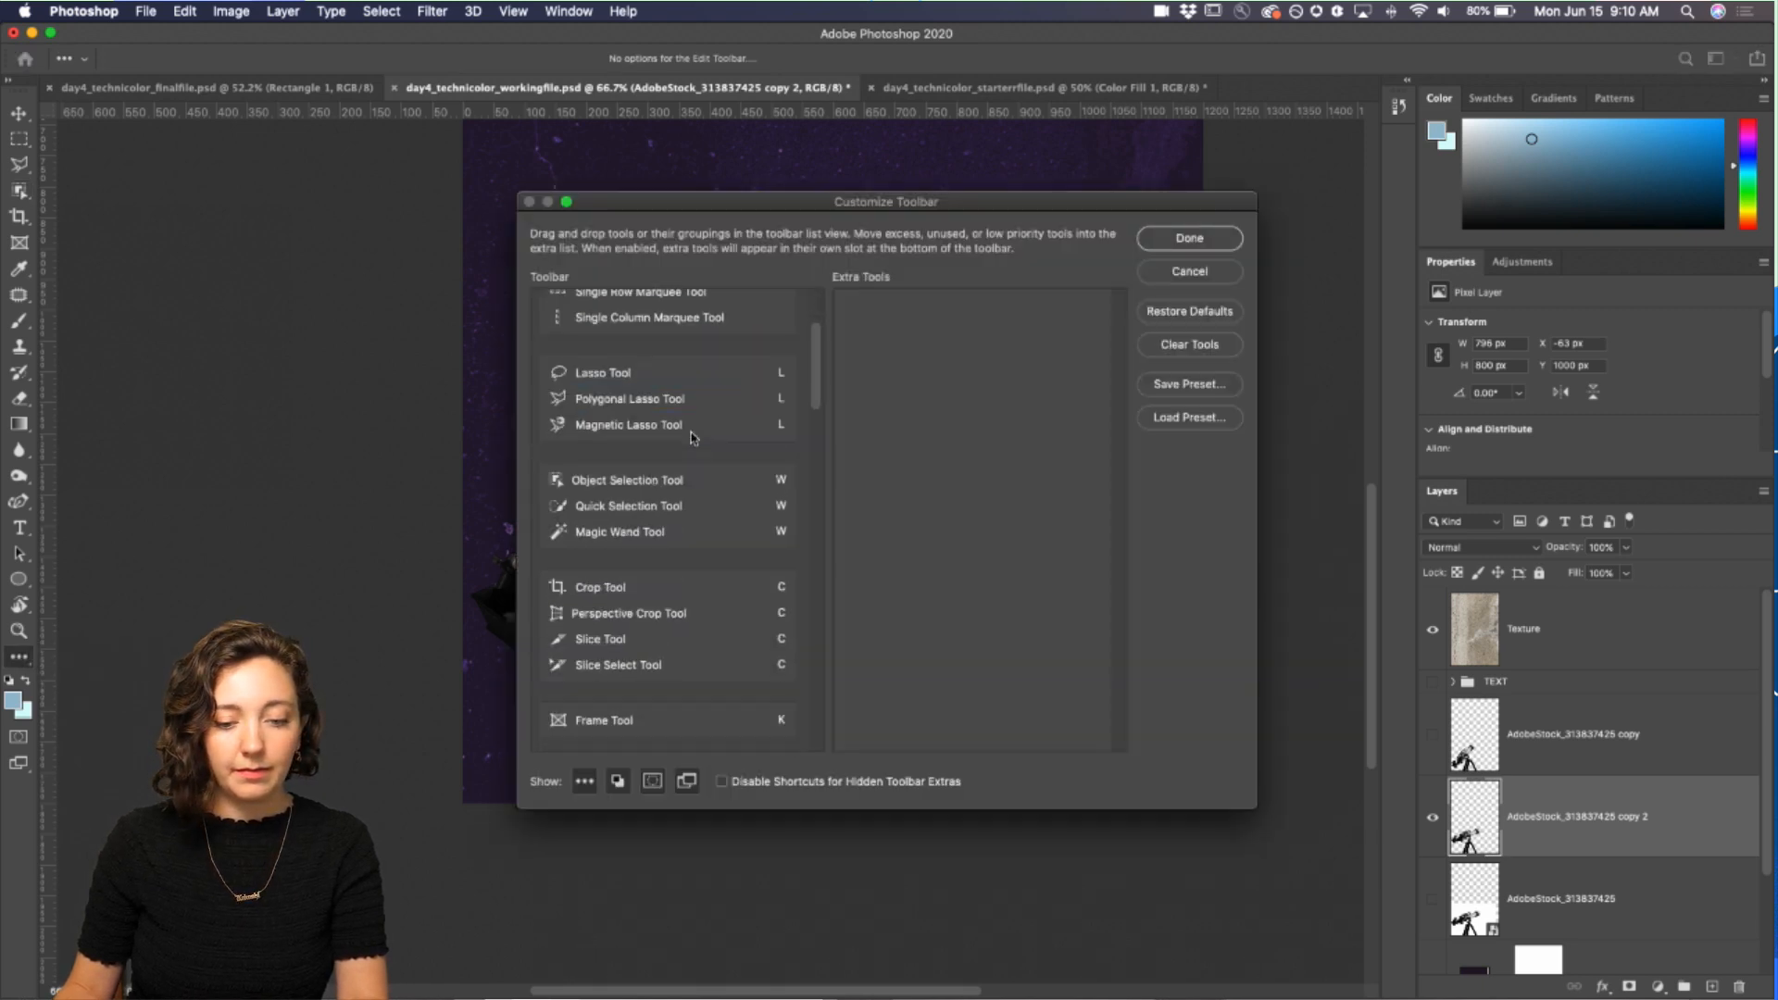
{"action": "scroll", "coordinate": [691, 437], "scroll_direction": "down", "scroll_amount": 2}
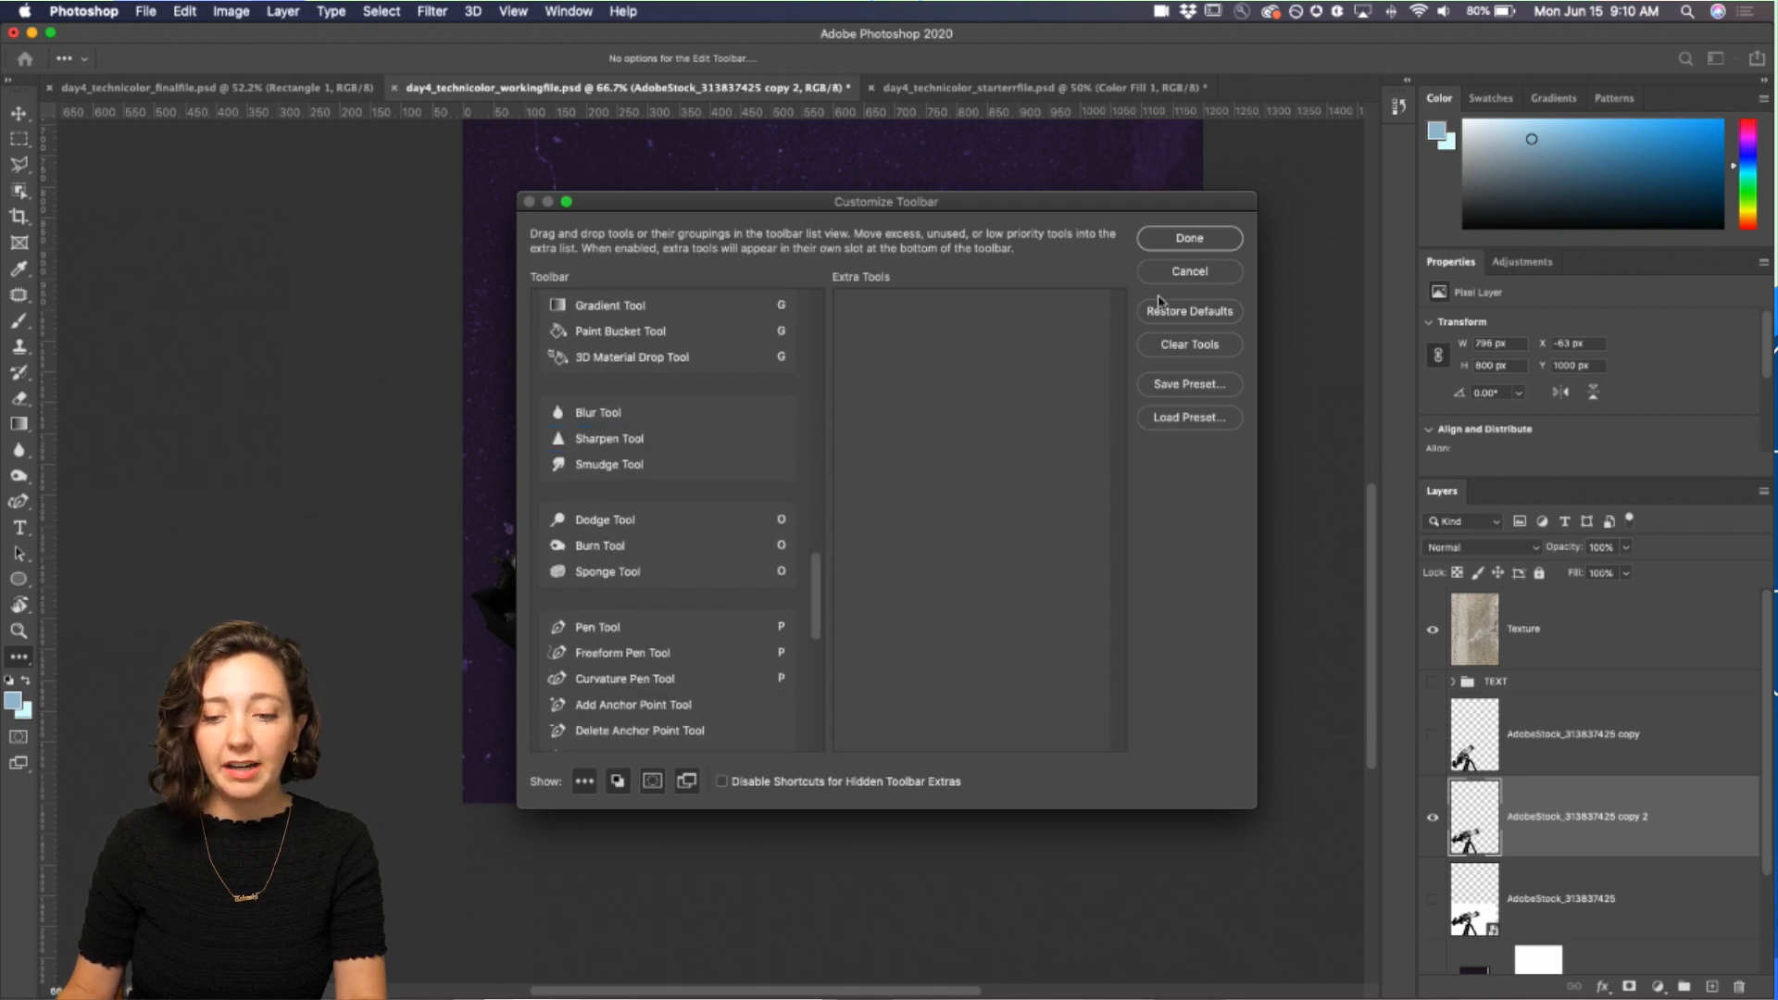
{"action": "left_click", "coordinate": [1195, 274]}
Step: Select the telescope's tube and mount with the Polygonal Lasso tool, leaving the tripod out of the selection
{"action": "scroll", "coordinate": [870, 431], "scroll_direction": "right", "scroll_amount": 2}
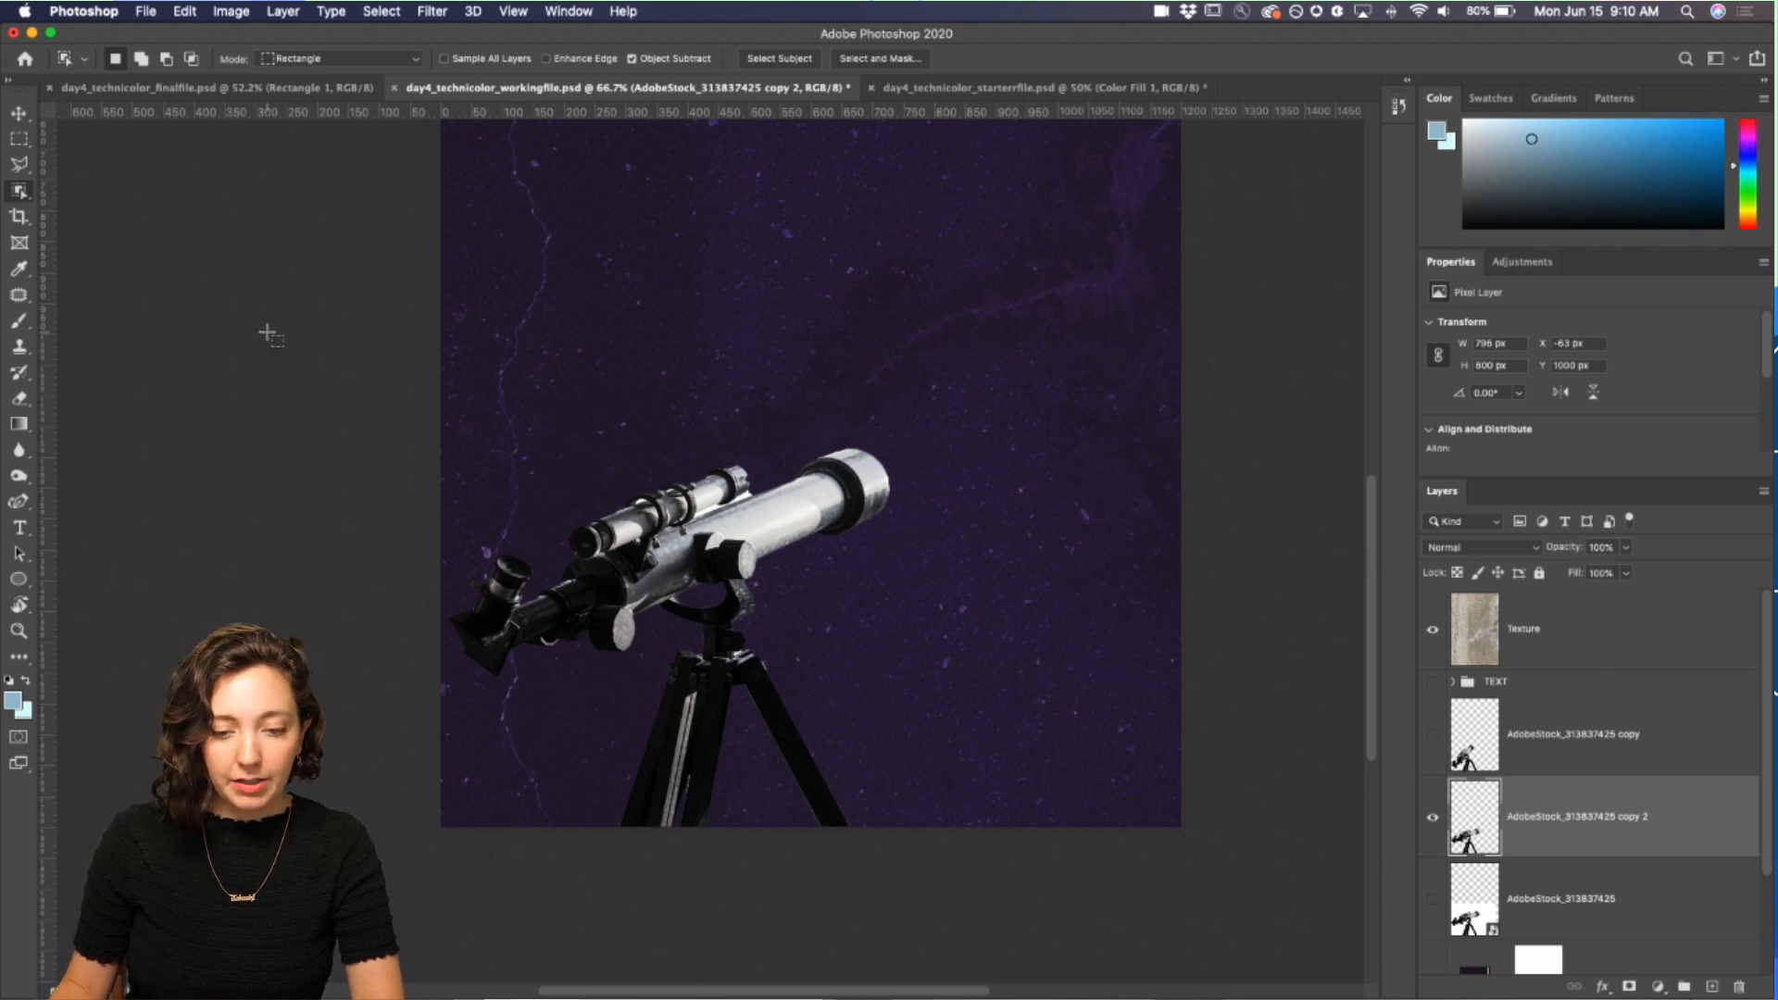
{"action": "key", "text": "super+plus"}
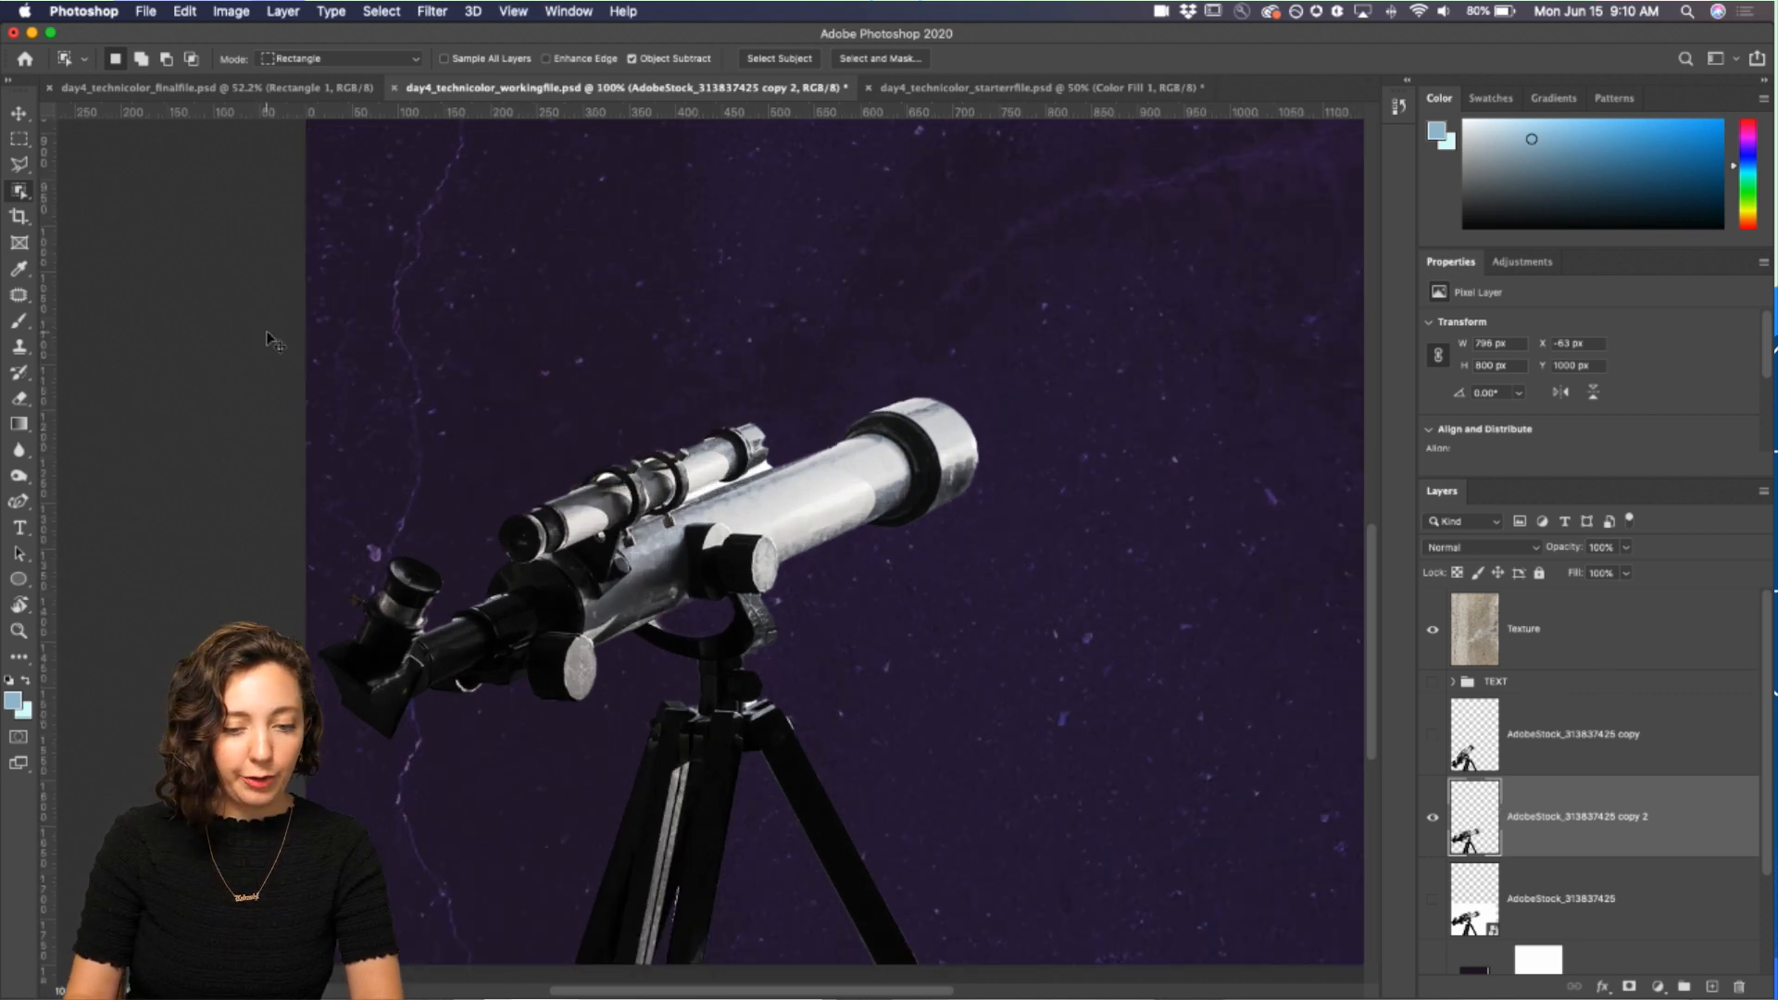
{"action": "left_click", "coordinate": [18, 165]}
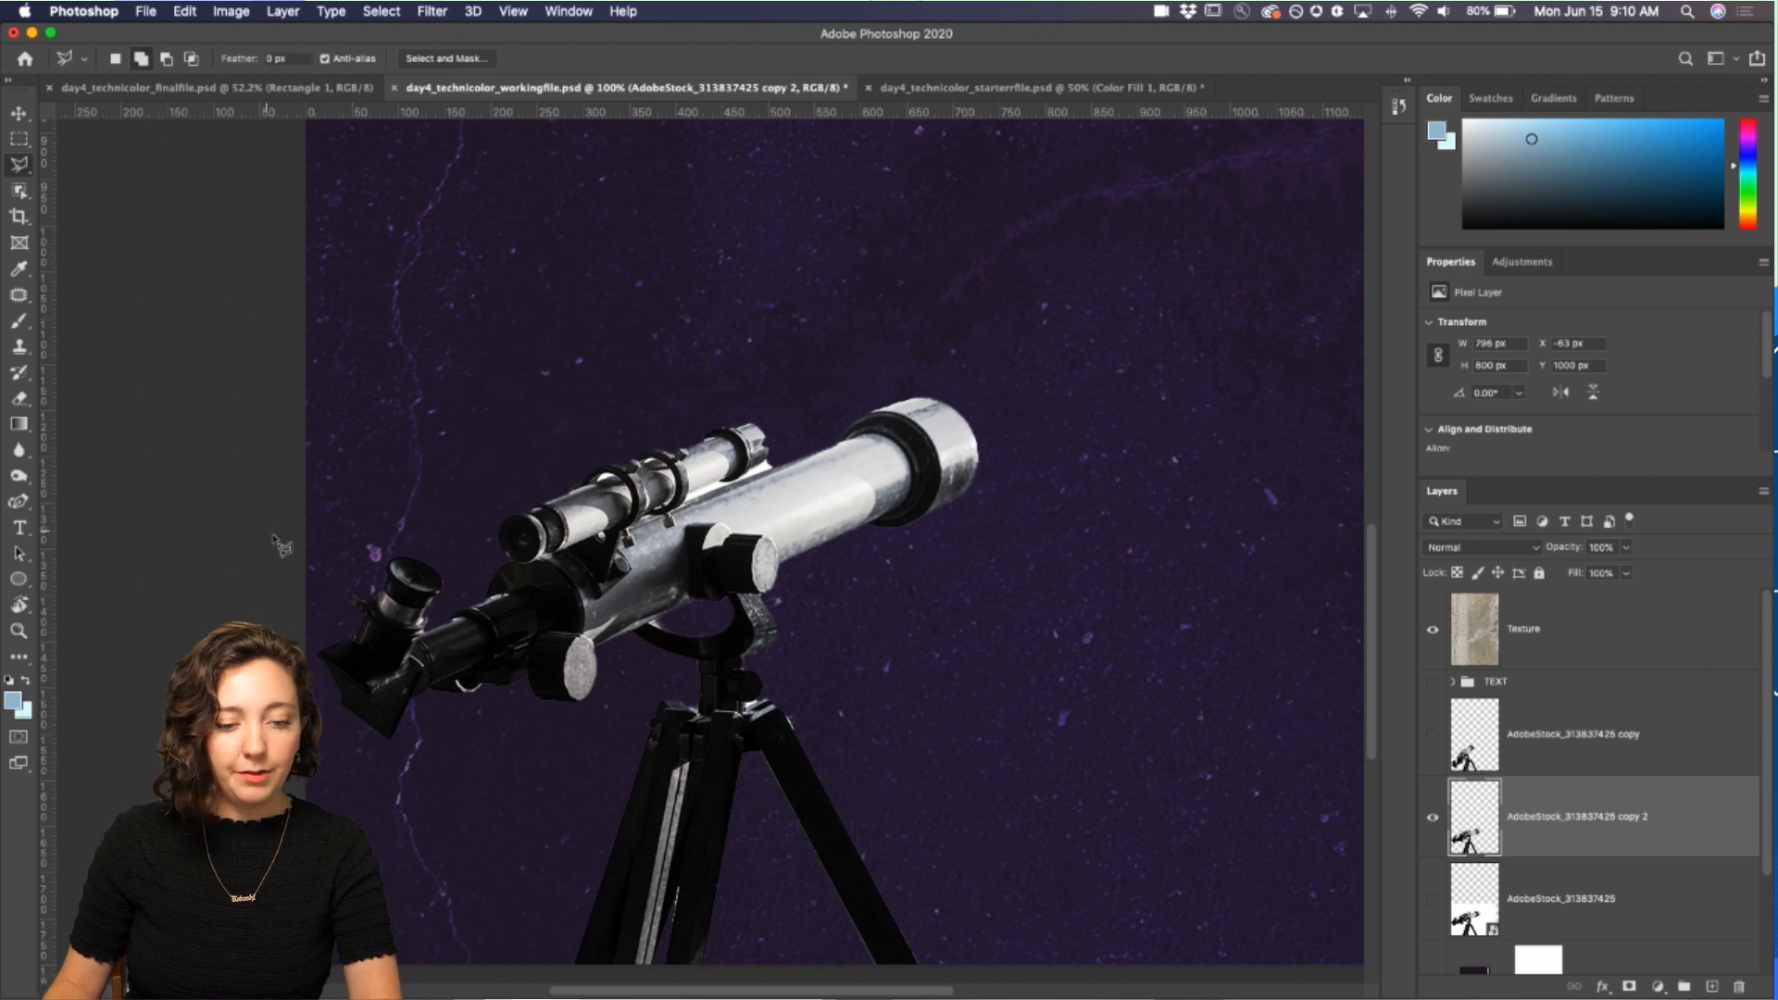
{"action": "left_click", "coordinate": [326, 554]}
{"action": "left_click", "coordinate": [765, 354]}
{"action": "left_click", "coordinate": [997, 355]}
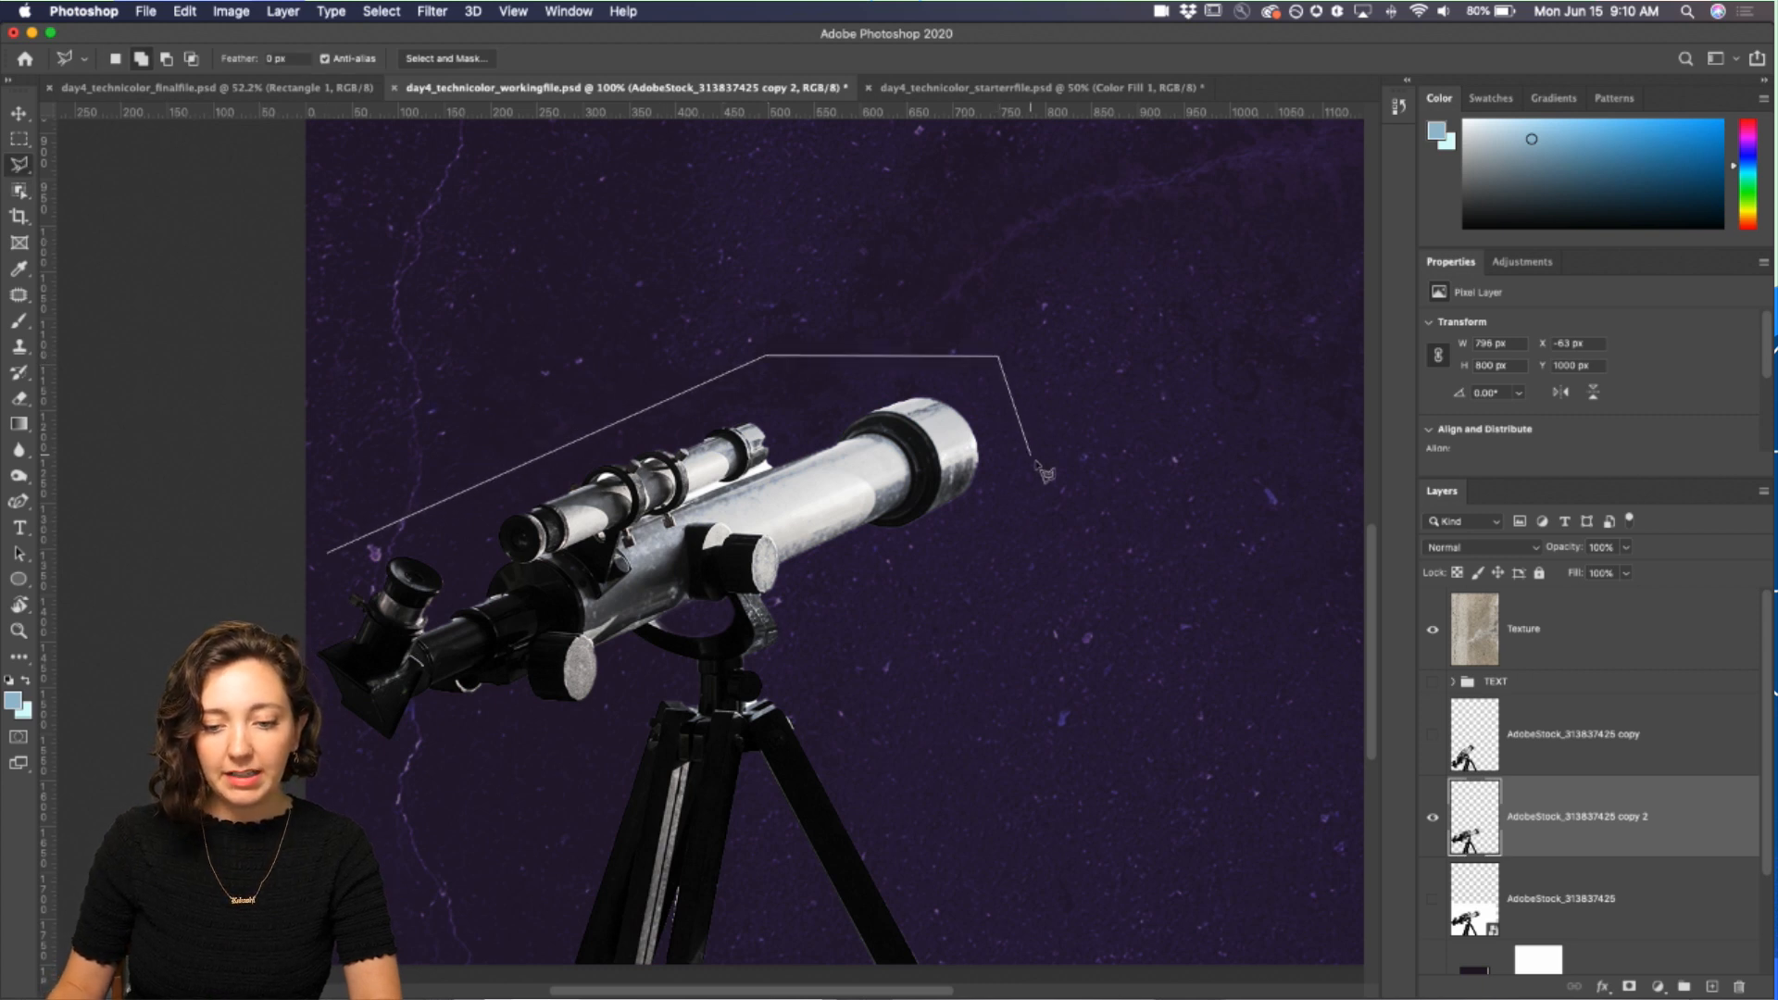
{"action": "left_click", "coordinate": [1035, 482]}
{"action": "left_click", "coordinate": [791, 587]}
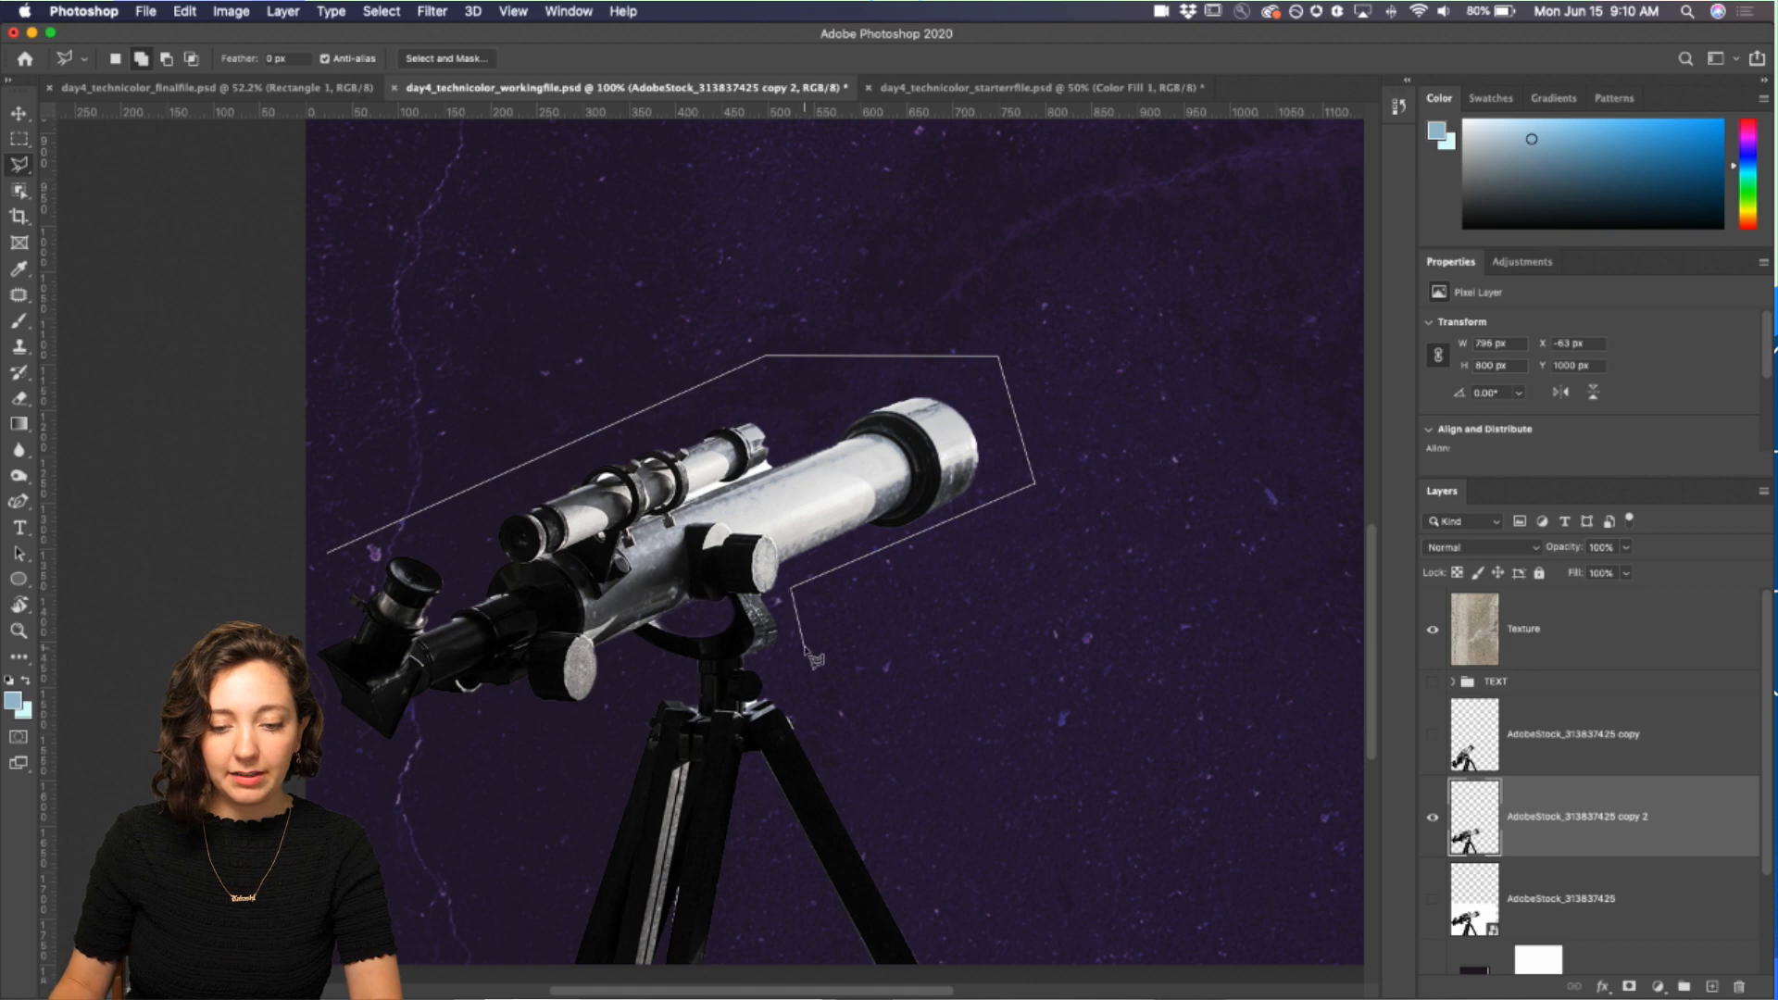
{"action": "left_click", "coordinate": [804, 648]}
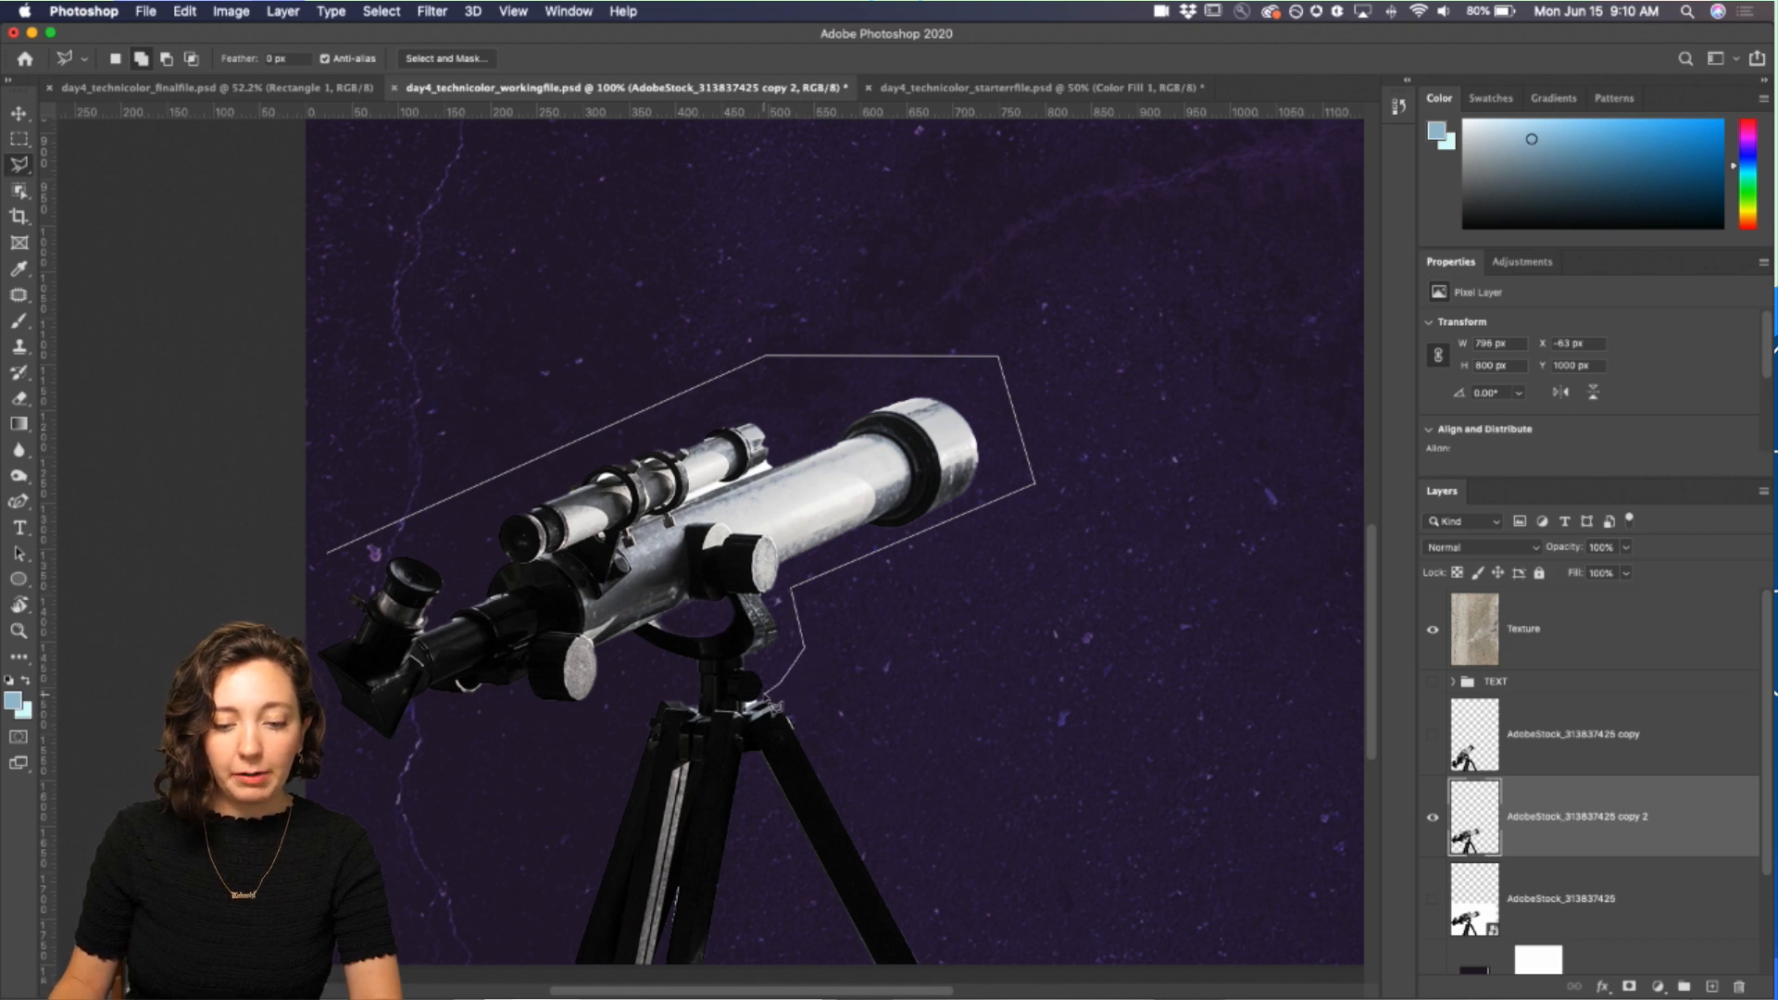
{"action": "key", "text": "super+plus"}
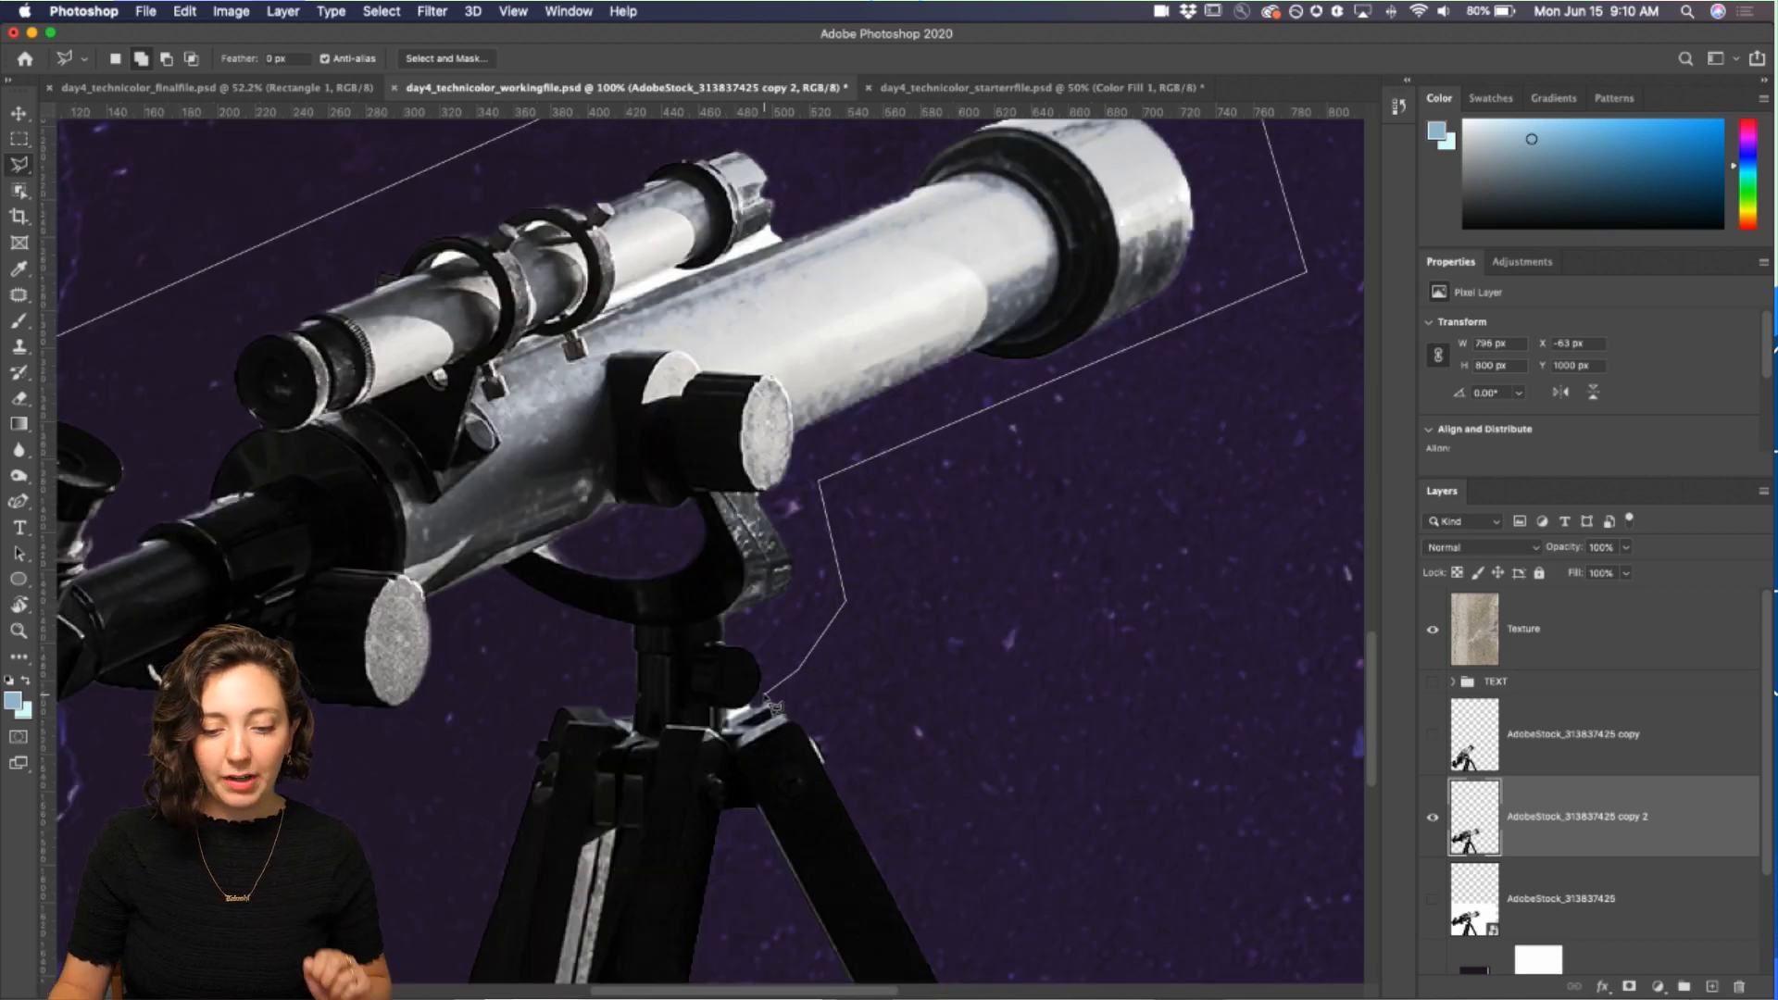
{"action": "left_click", "coordinate": [730, 712]}
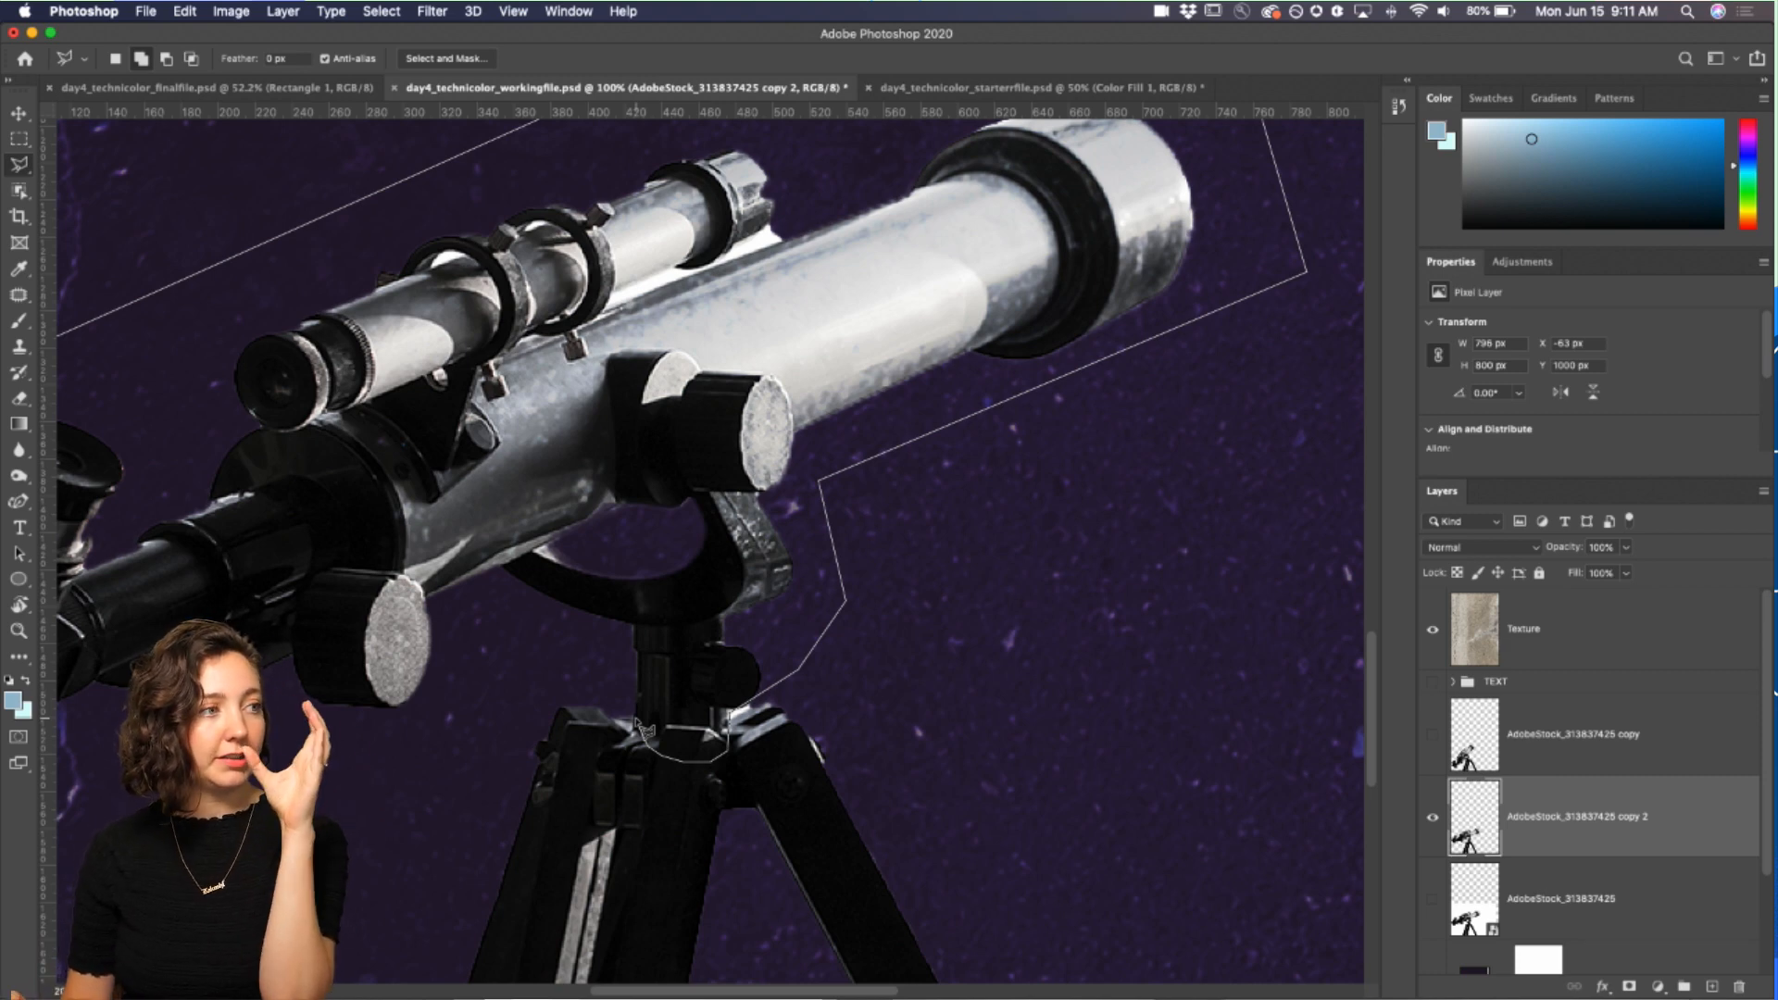
{"action": "key", "text": "super+minus"}
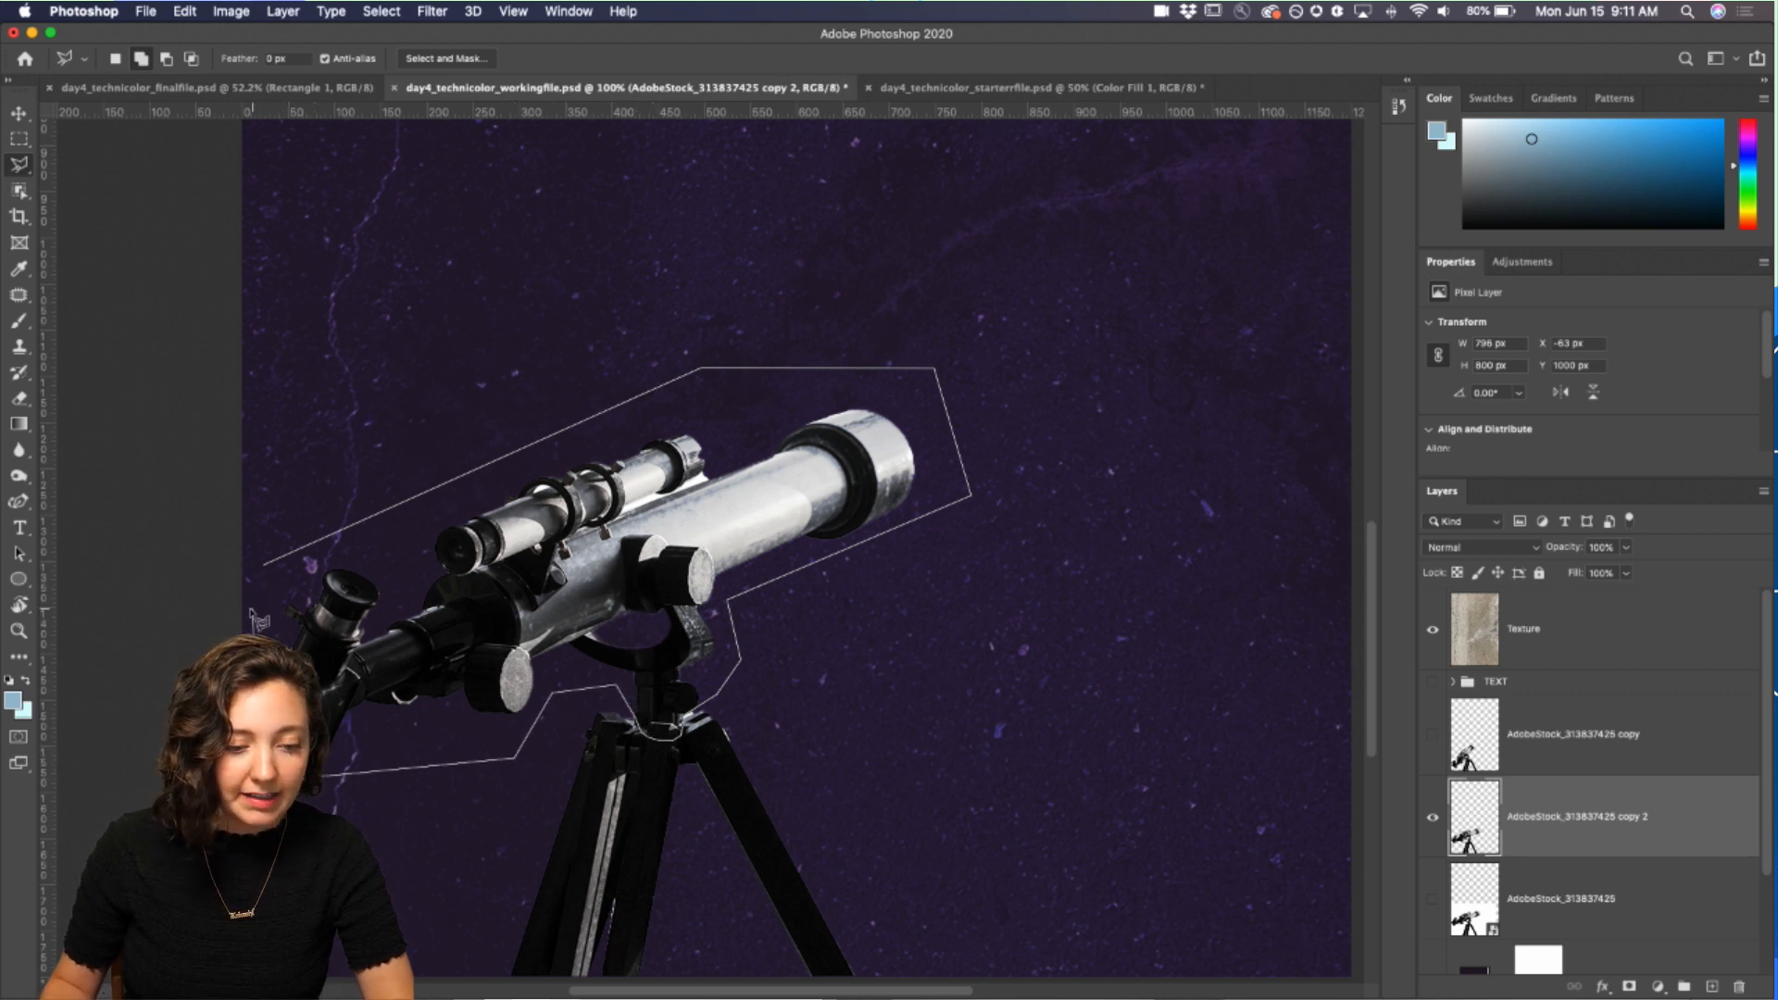
{"action": "left_click", "coordinate": [268, 578]}
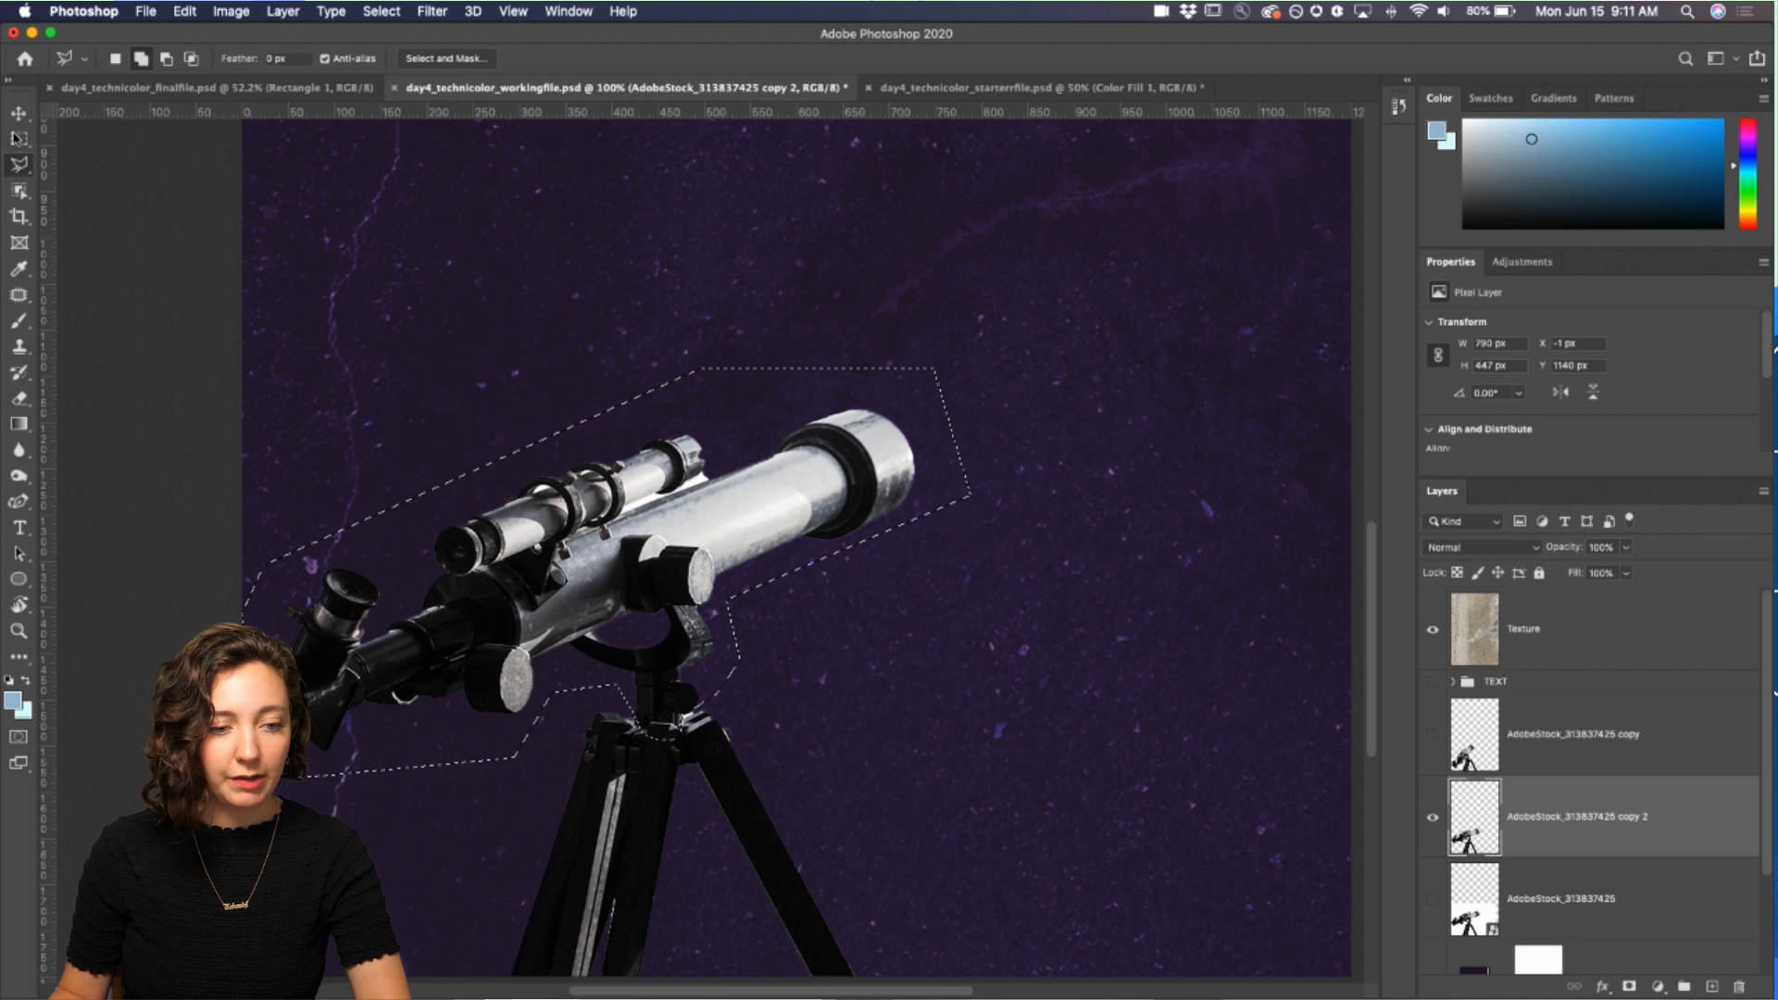
Step: Free Transform the selected tube, rotating it about -23° to tilt upward and nudging it back onto the tripod
{"action": "left_click", "coordinate": [18, 116]}
{"action": "key", "text": "ctrl+t"}
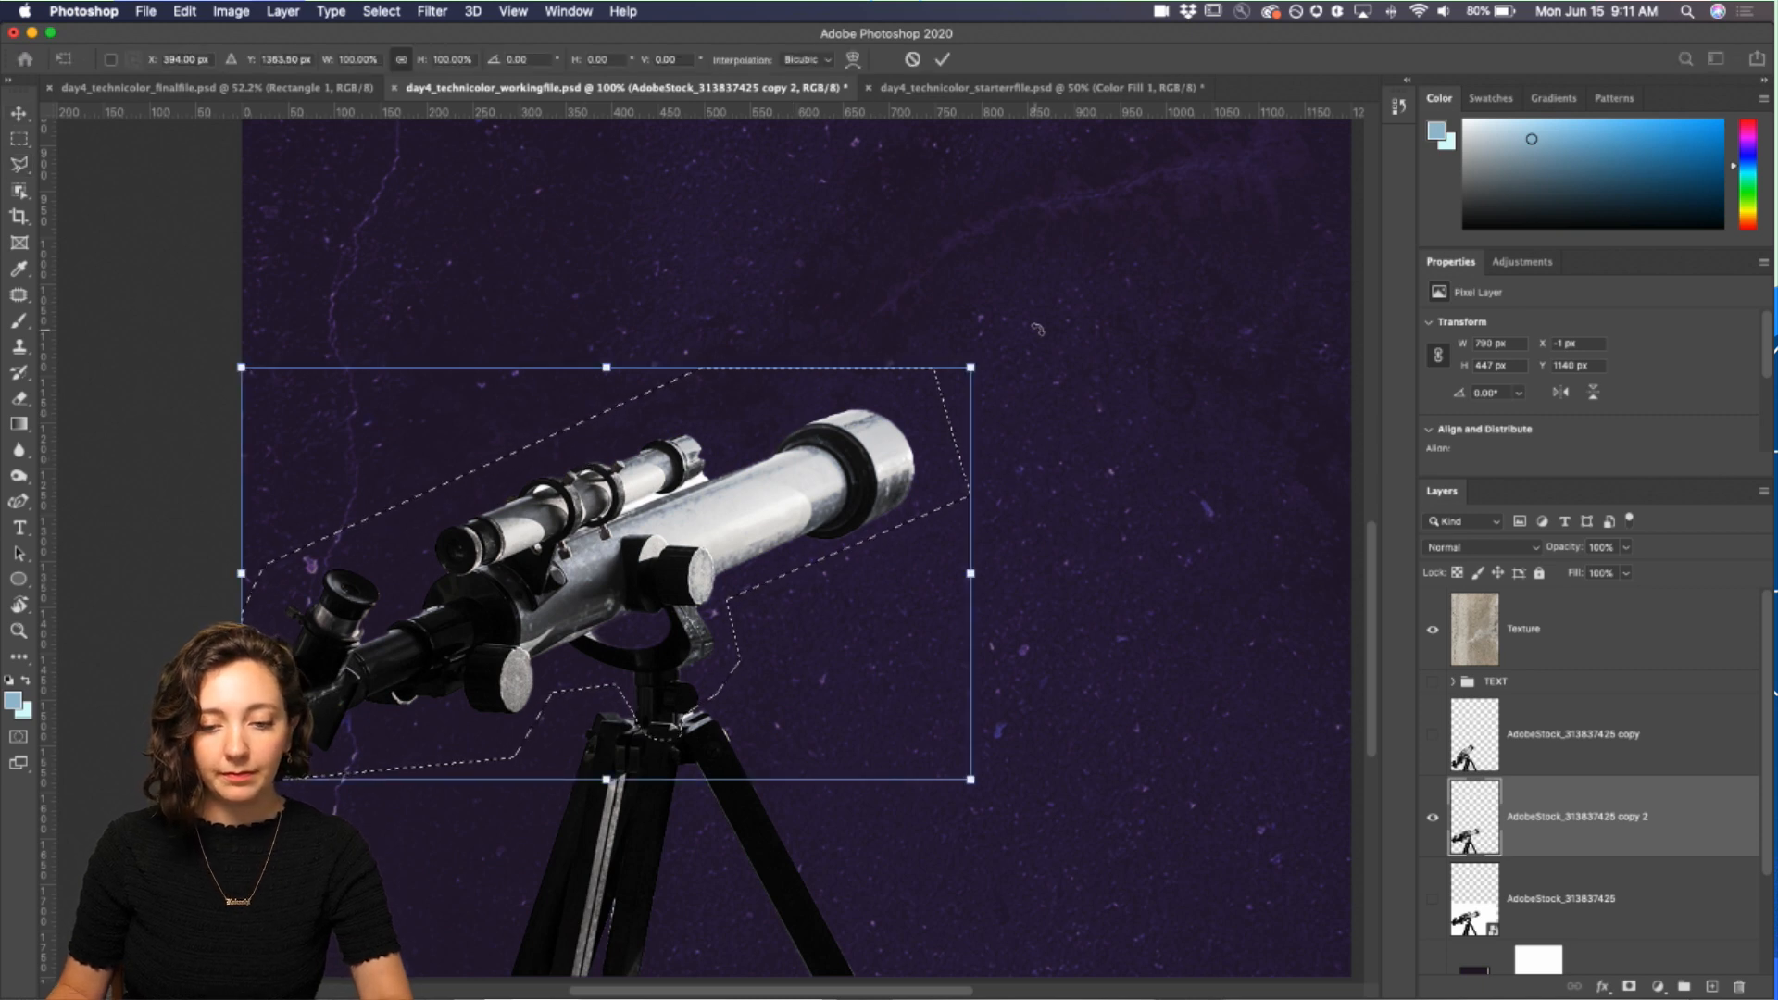
{"action": "left_click_drag", "start_coordinate": [978, 335], "coordinate": [901, 242]}
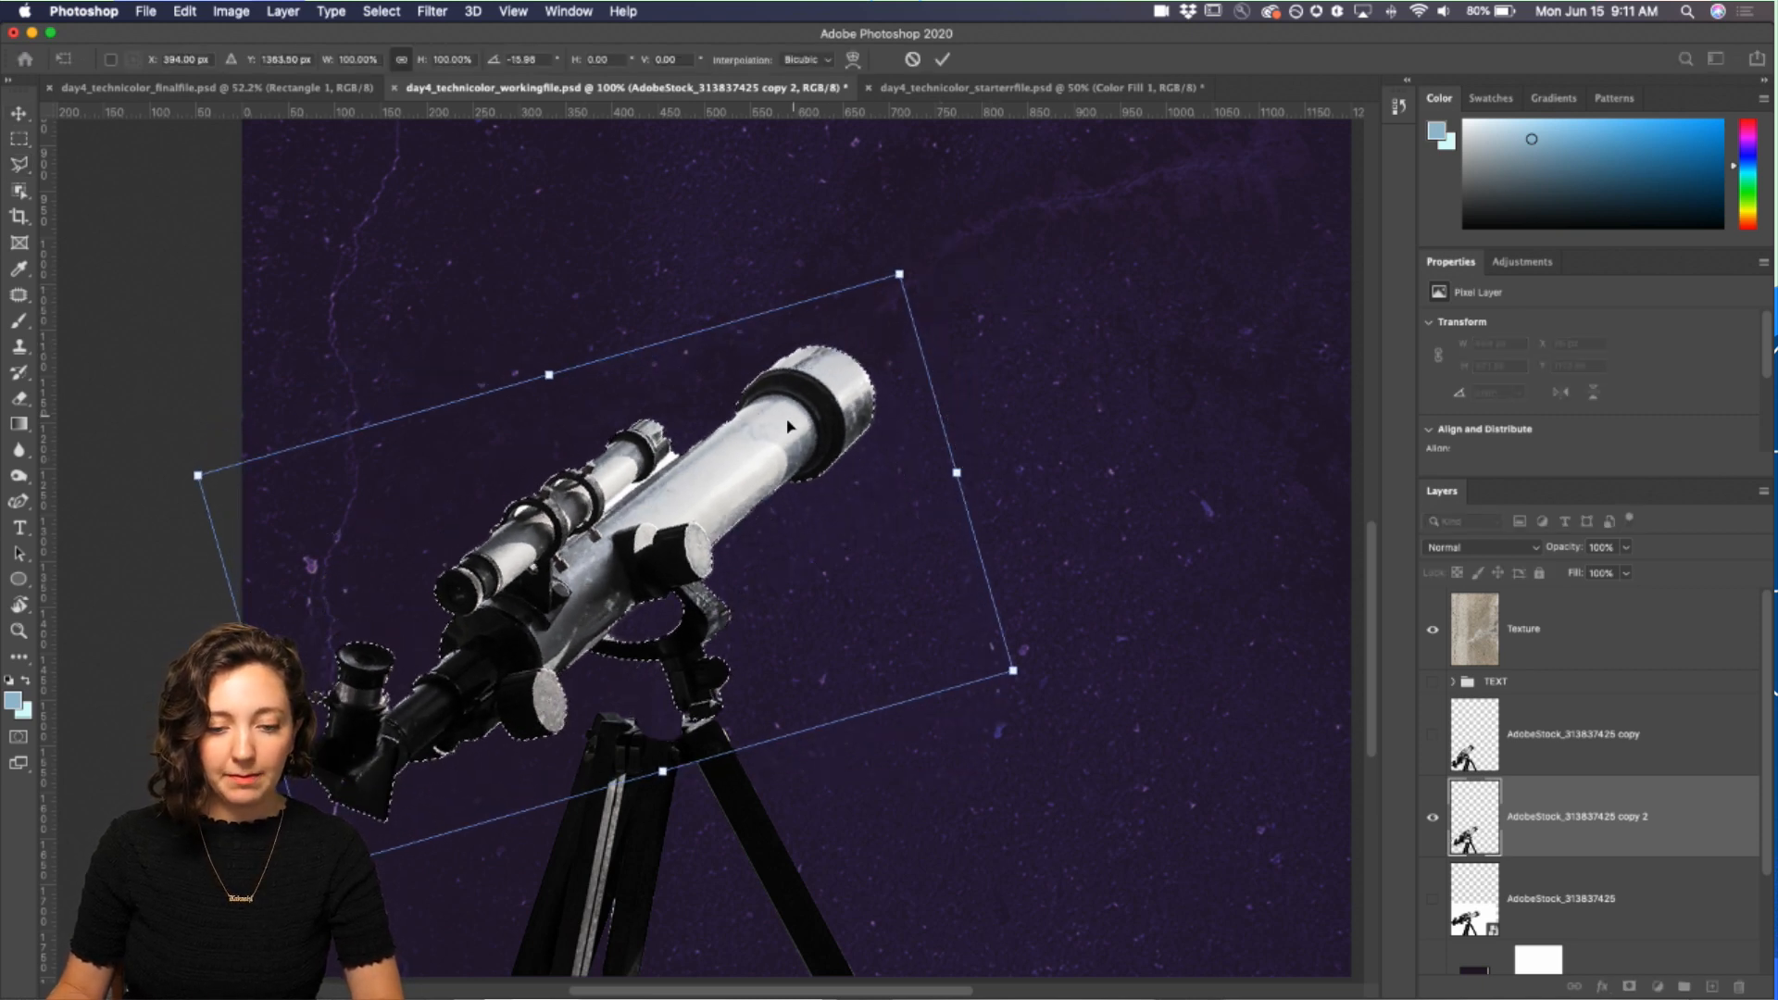
{"action": "left_click_drag", "start_coordinate": [791, 431], "coordinate": [749, 452]}
{"action": "key", "text": "ctrl+minus"}
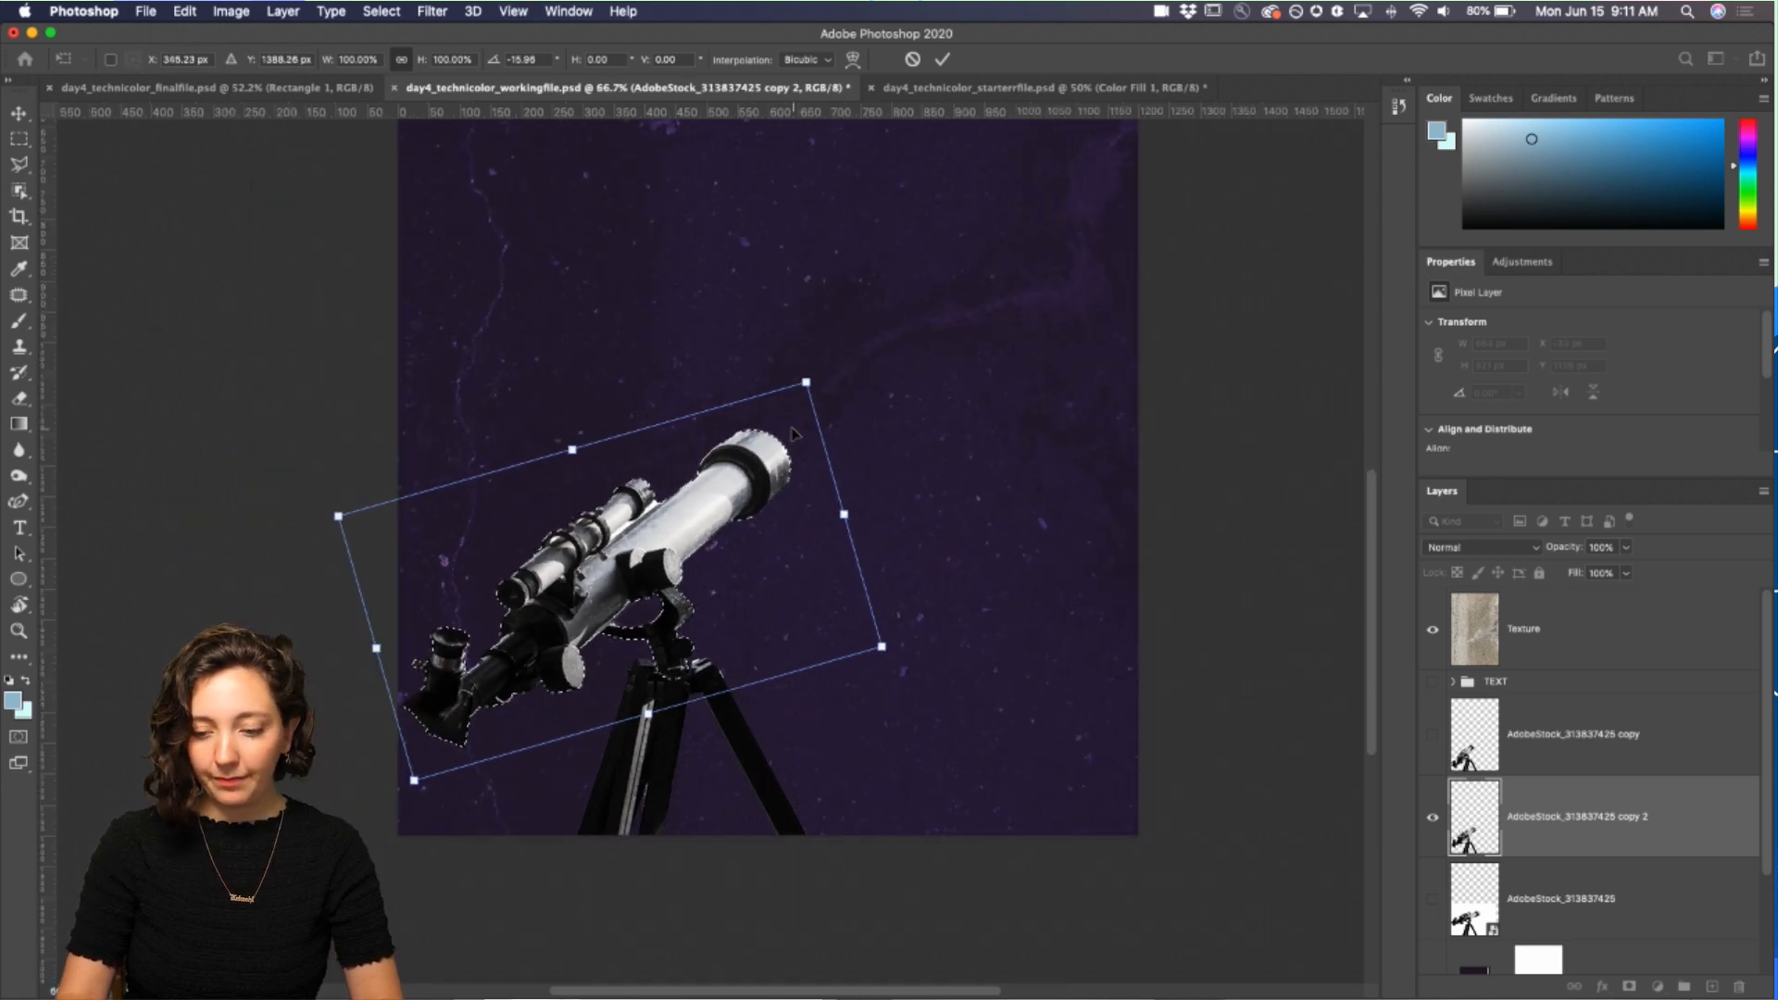
{"action": "left_click_drag", "start_coordinate": [820, 351], "coordinate": [793, 326]}
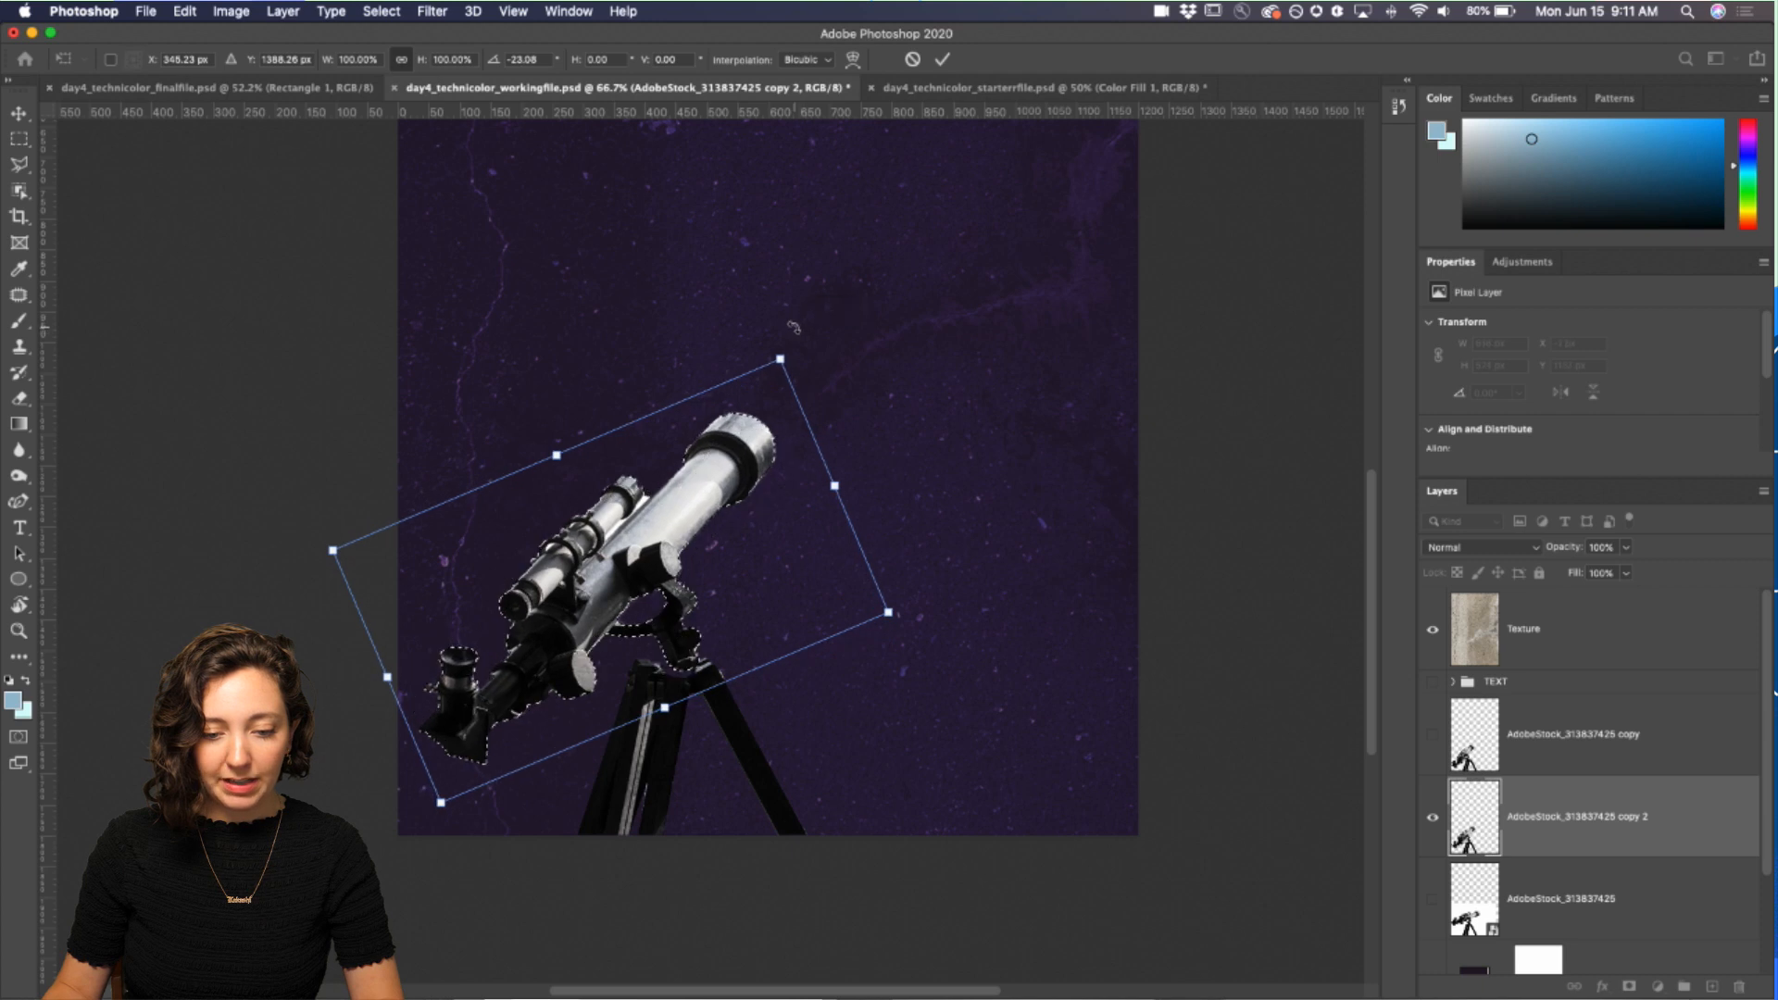
{"action": "left_click_drag", "start_coordinate": [709, 503], "coordinate": [694, 511]}
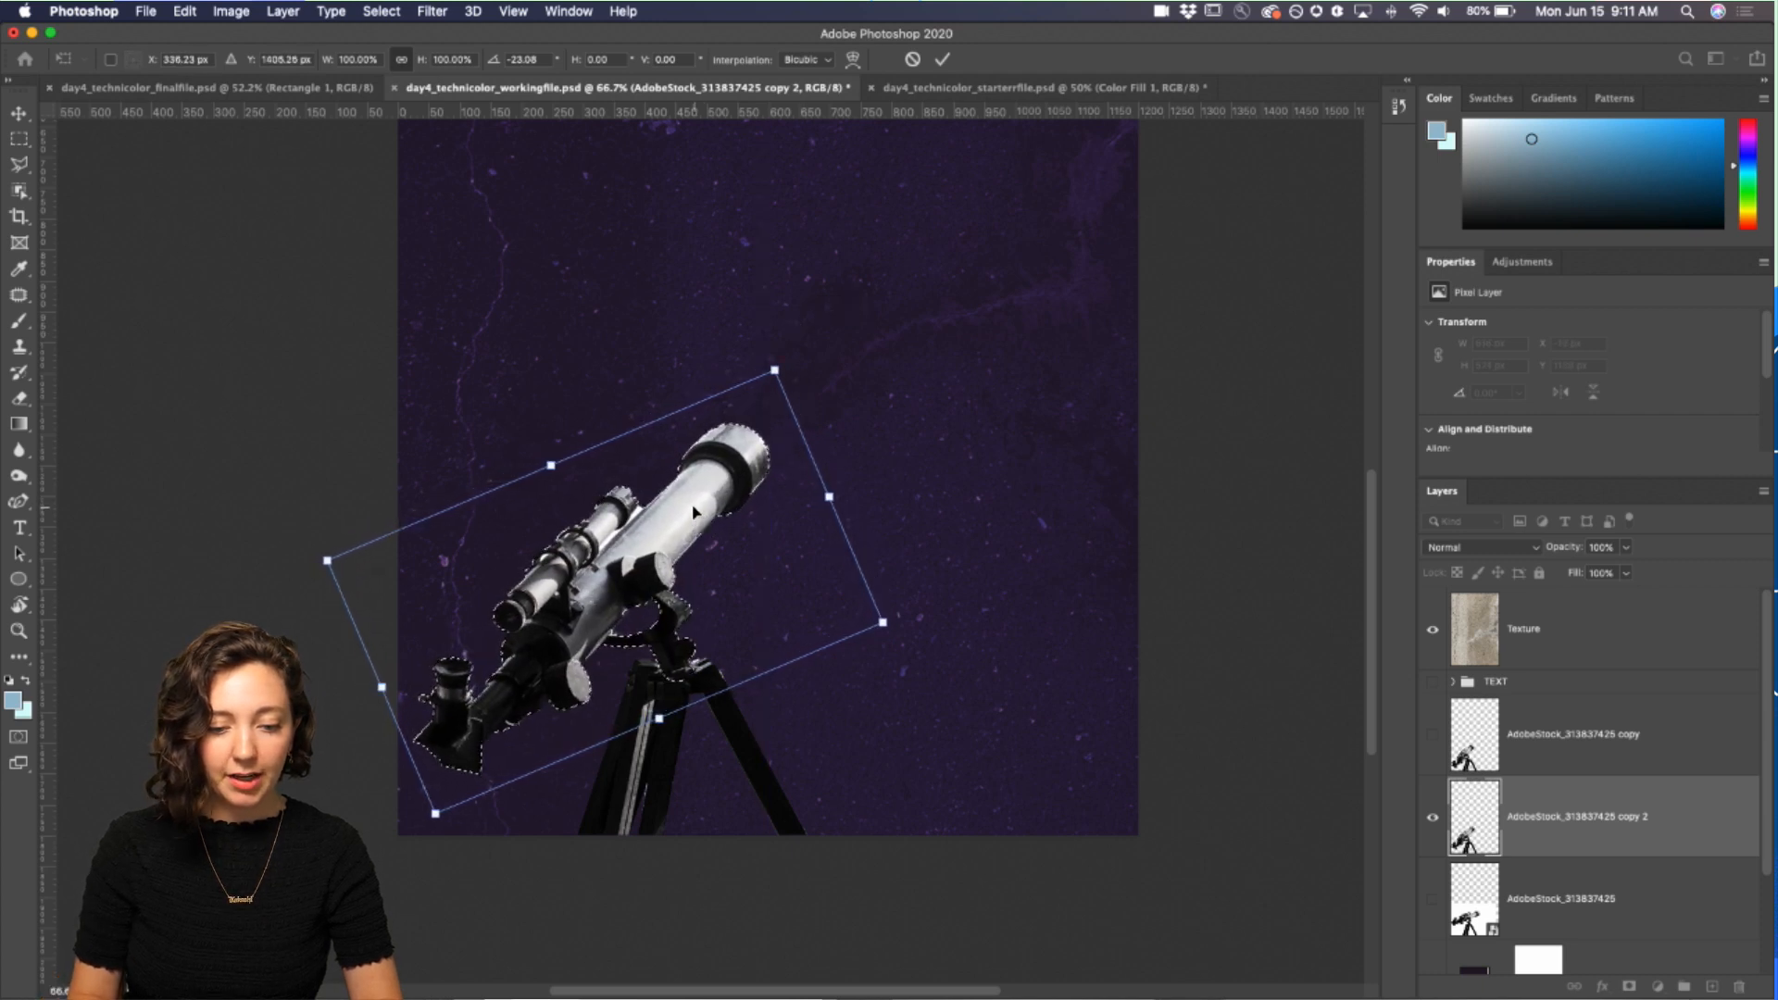
{"action": "key", "text": "Return"}
Step: Deselect the transformed telescope selection
{"action": "key", "text": "l"}
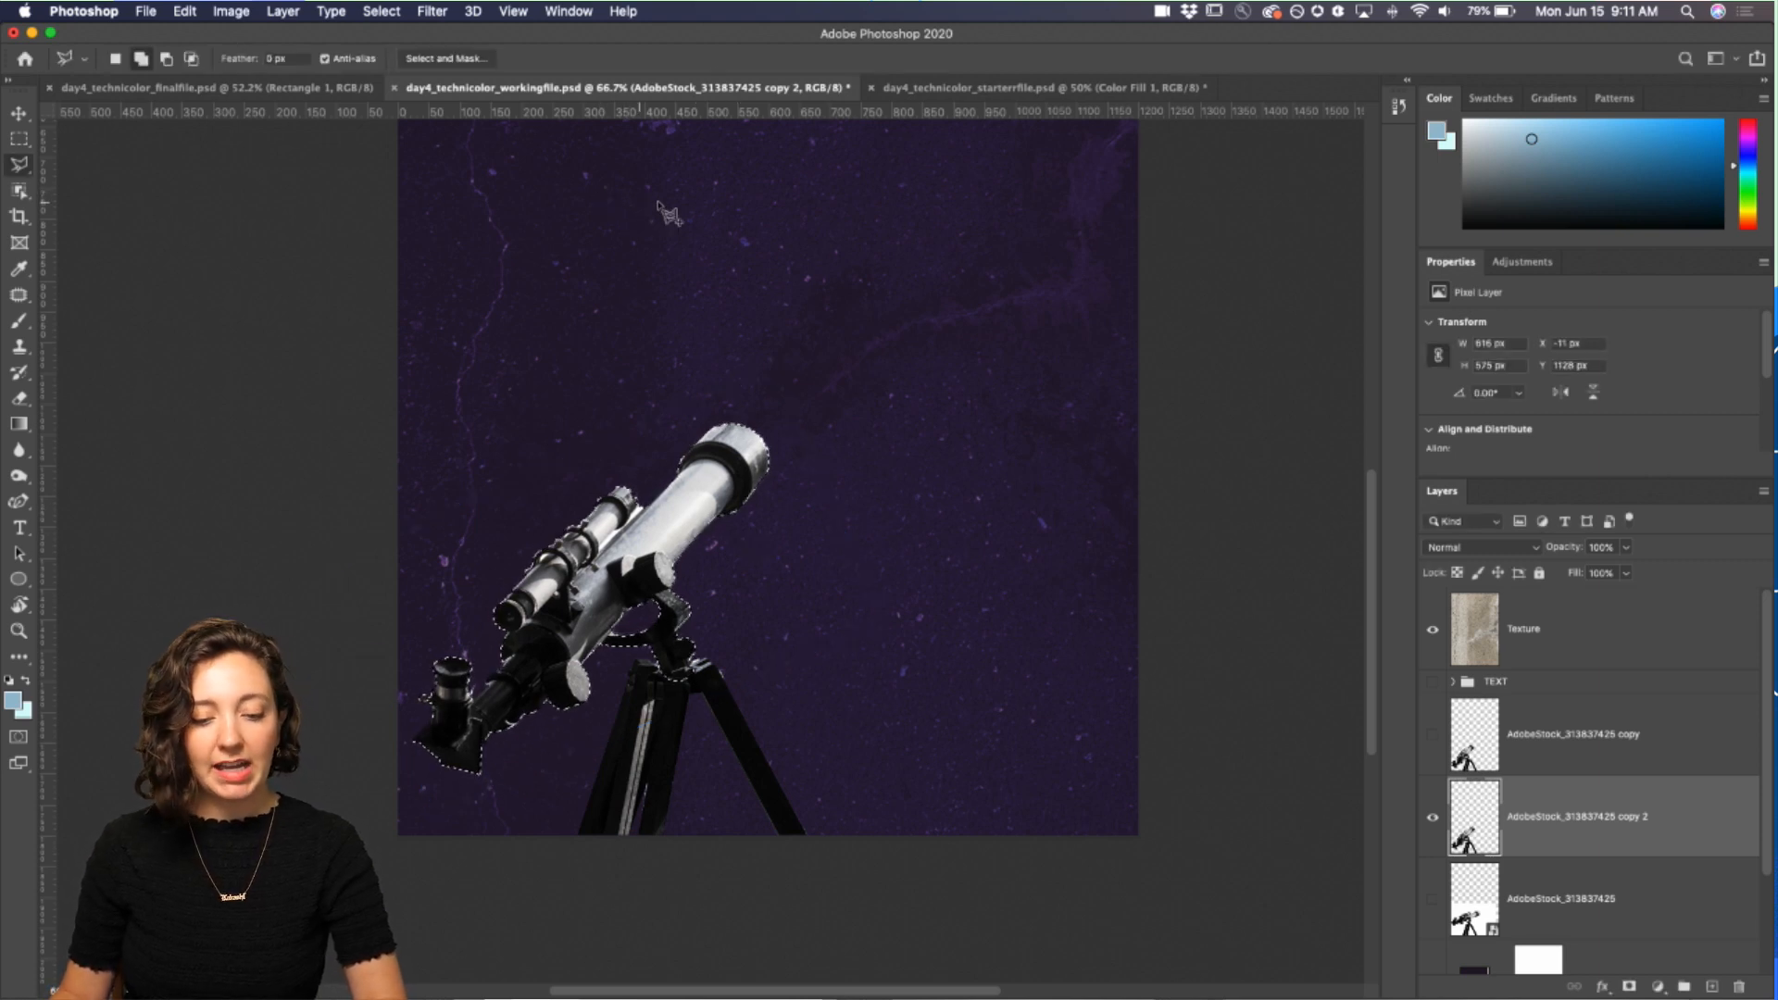
{"action": "left_click", "coordinate": [391, 11]}
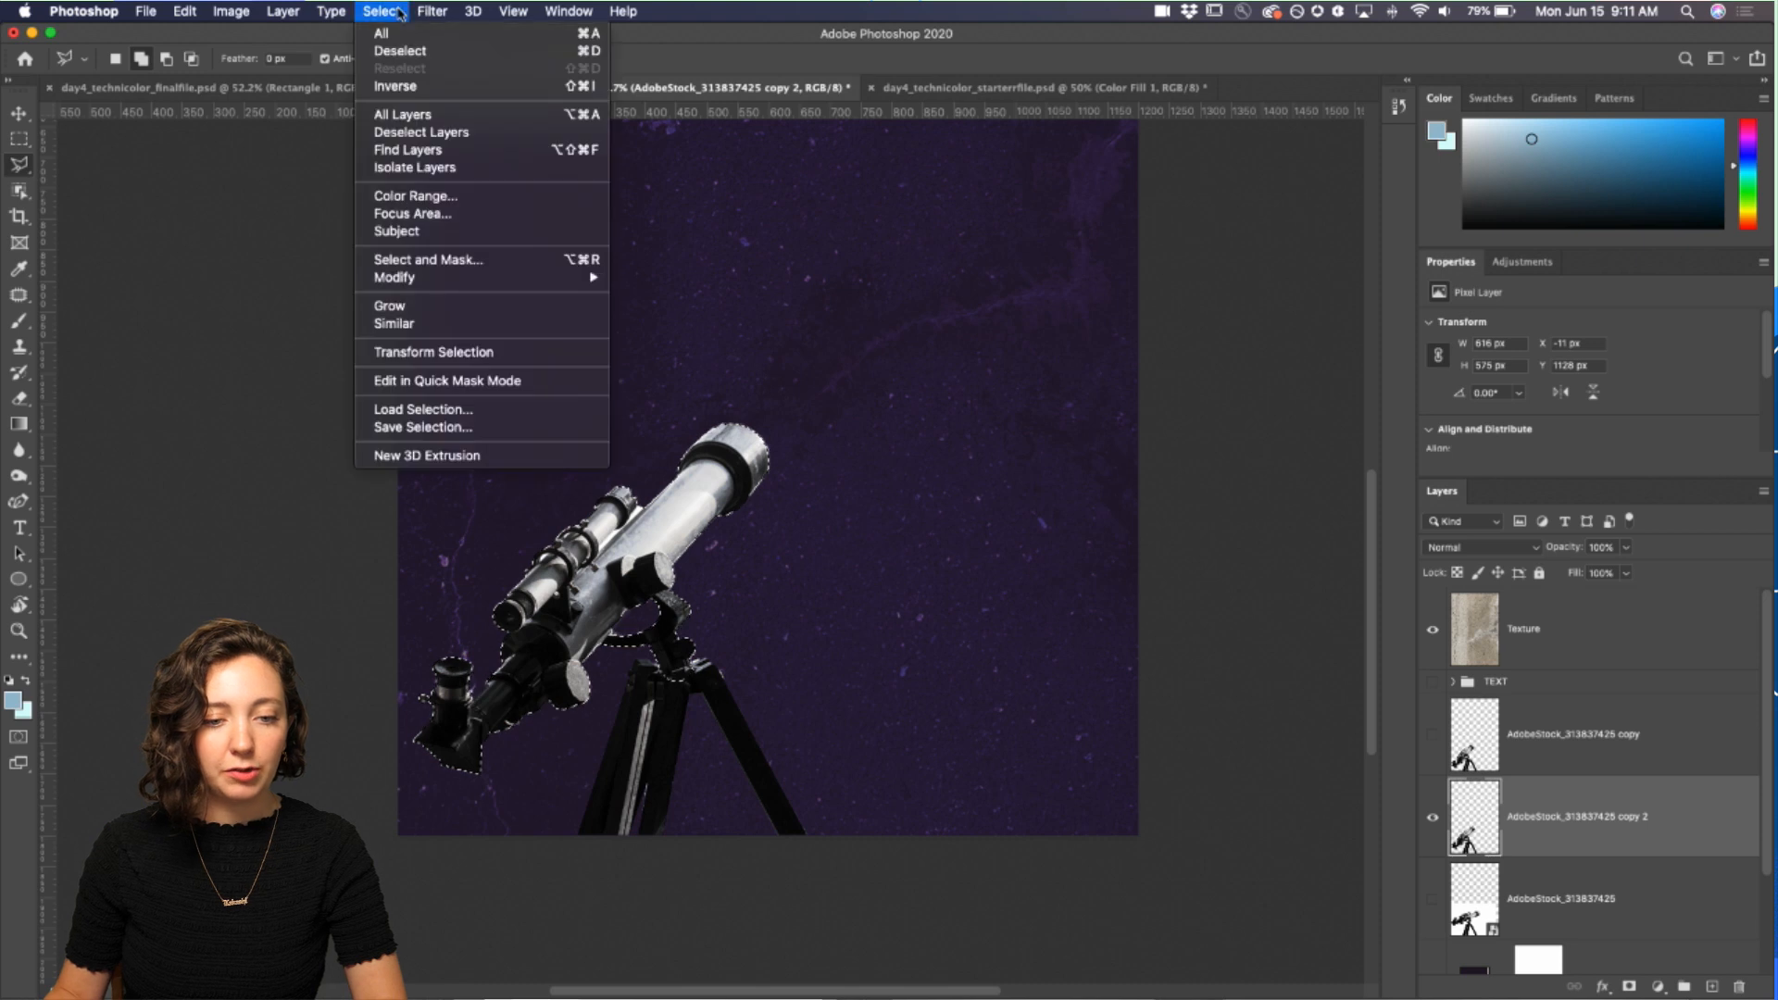
{"action": "key", "text": "super+d"}
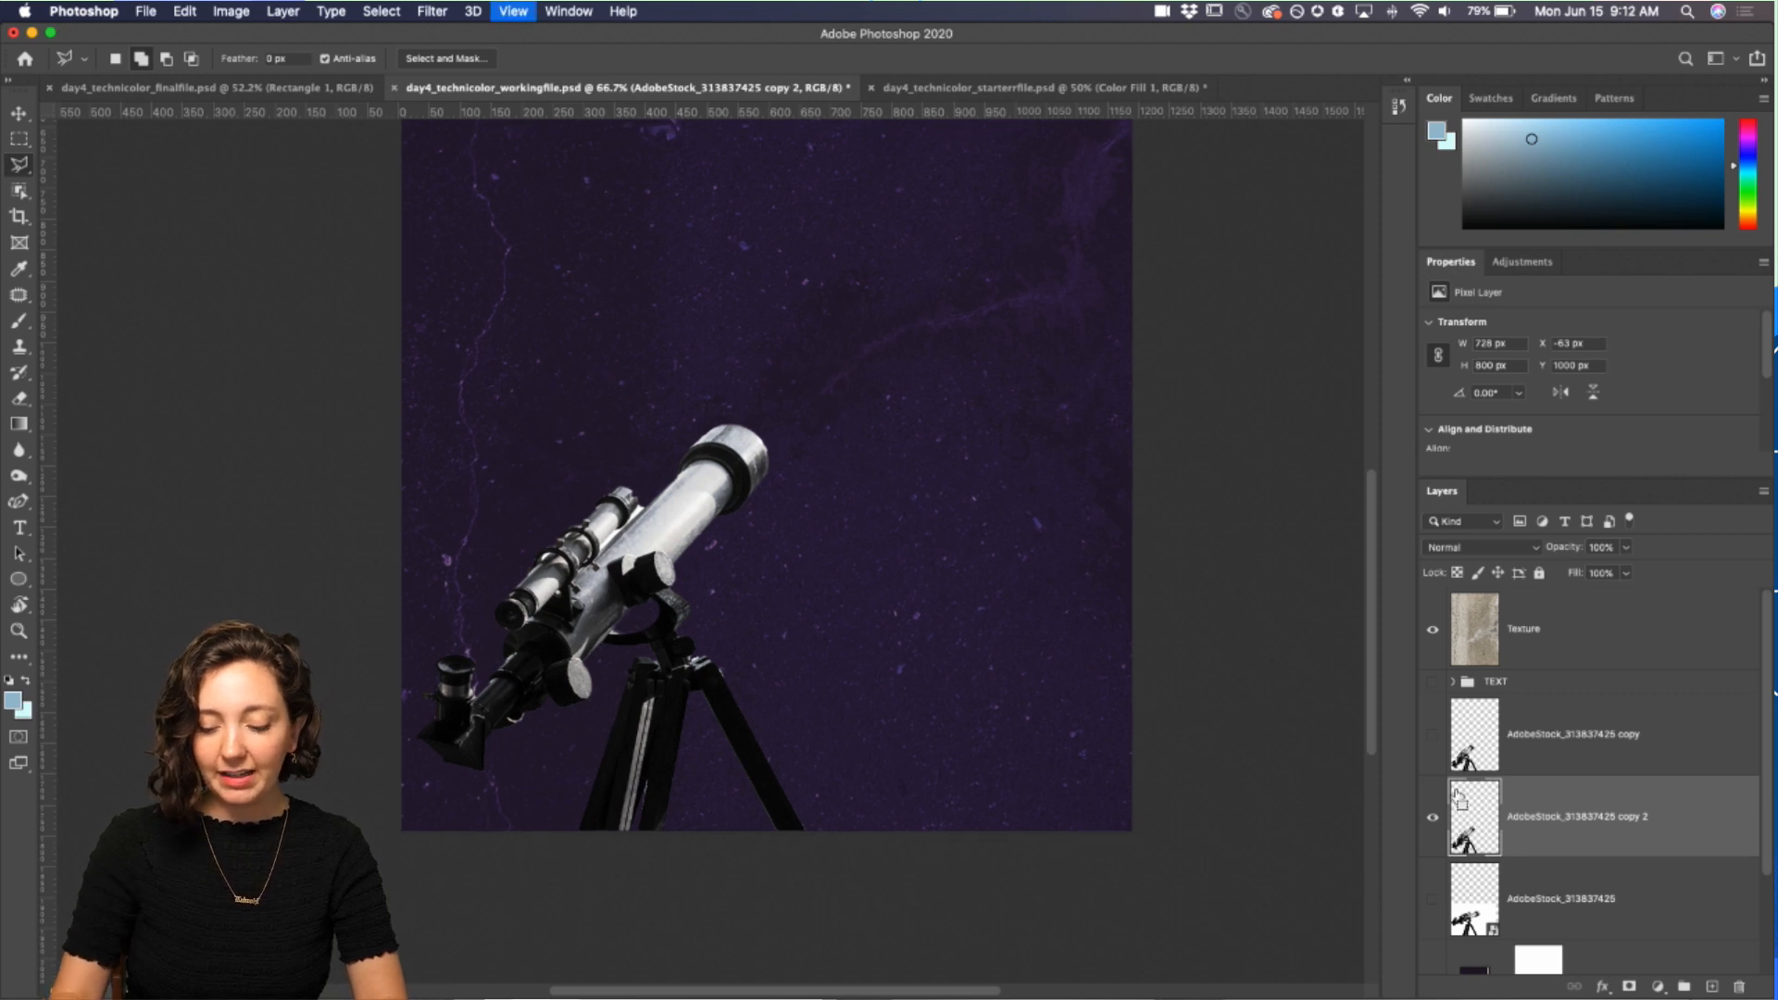
{"action": "key", "text": "super+minus"}
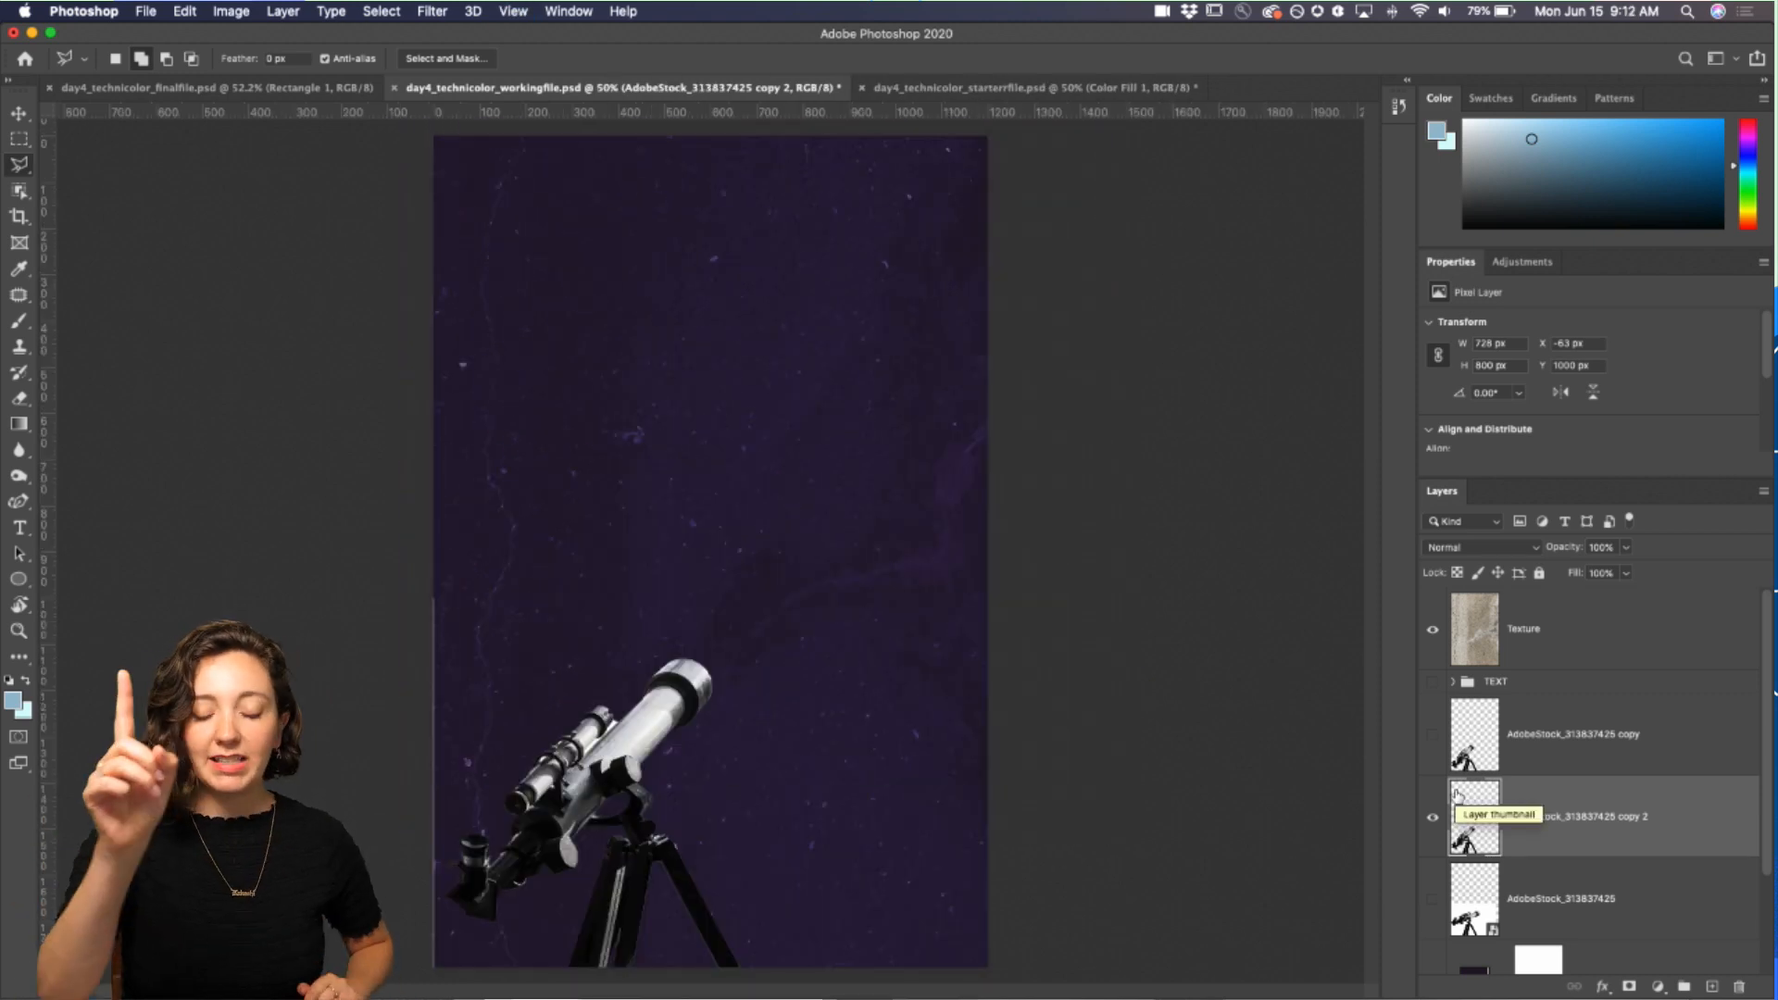
{"action": "scroll", "coordinate": [1426, 822], "scroll_direction": "down", "scroll_amount": 1}
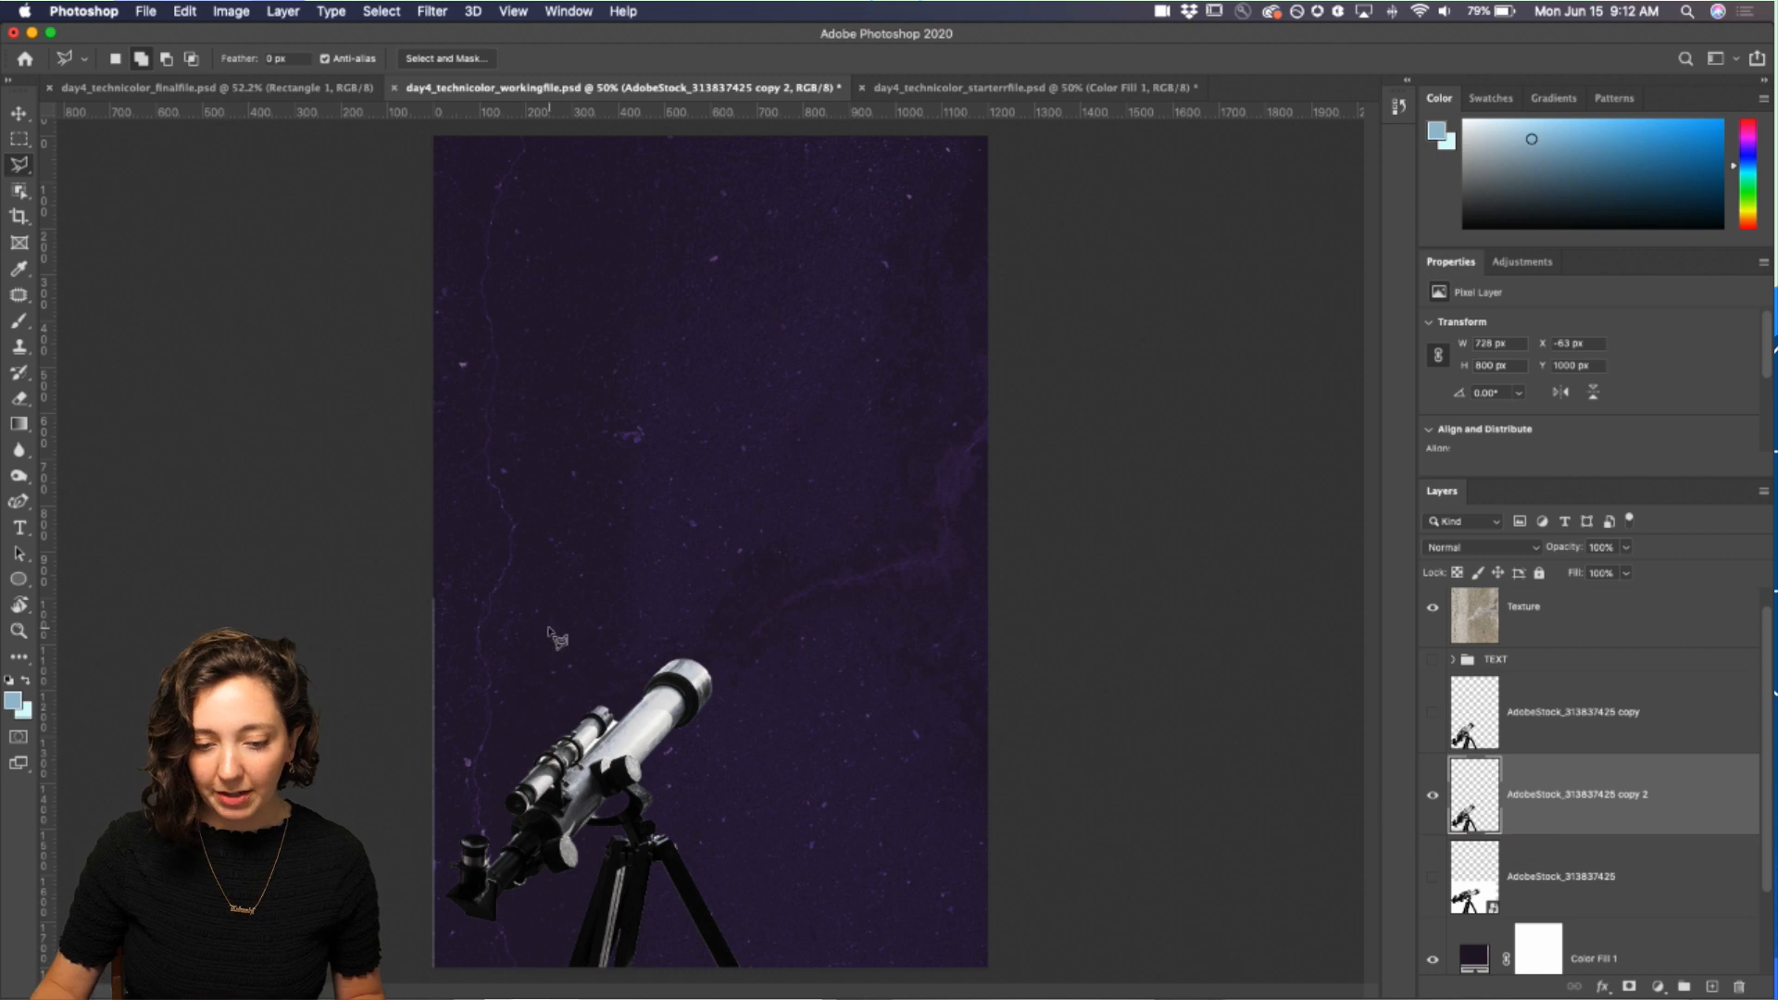
{"action": "left_click", "coordinate": [13, 141]}
{"action": "left_click_drag", "start_coordinate": [405, 578], "coordinate": [442, 981]}
{"action": "key", "text": "super+d"}
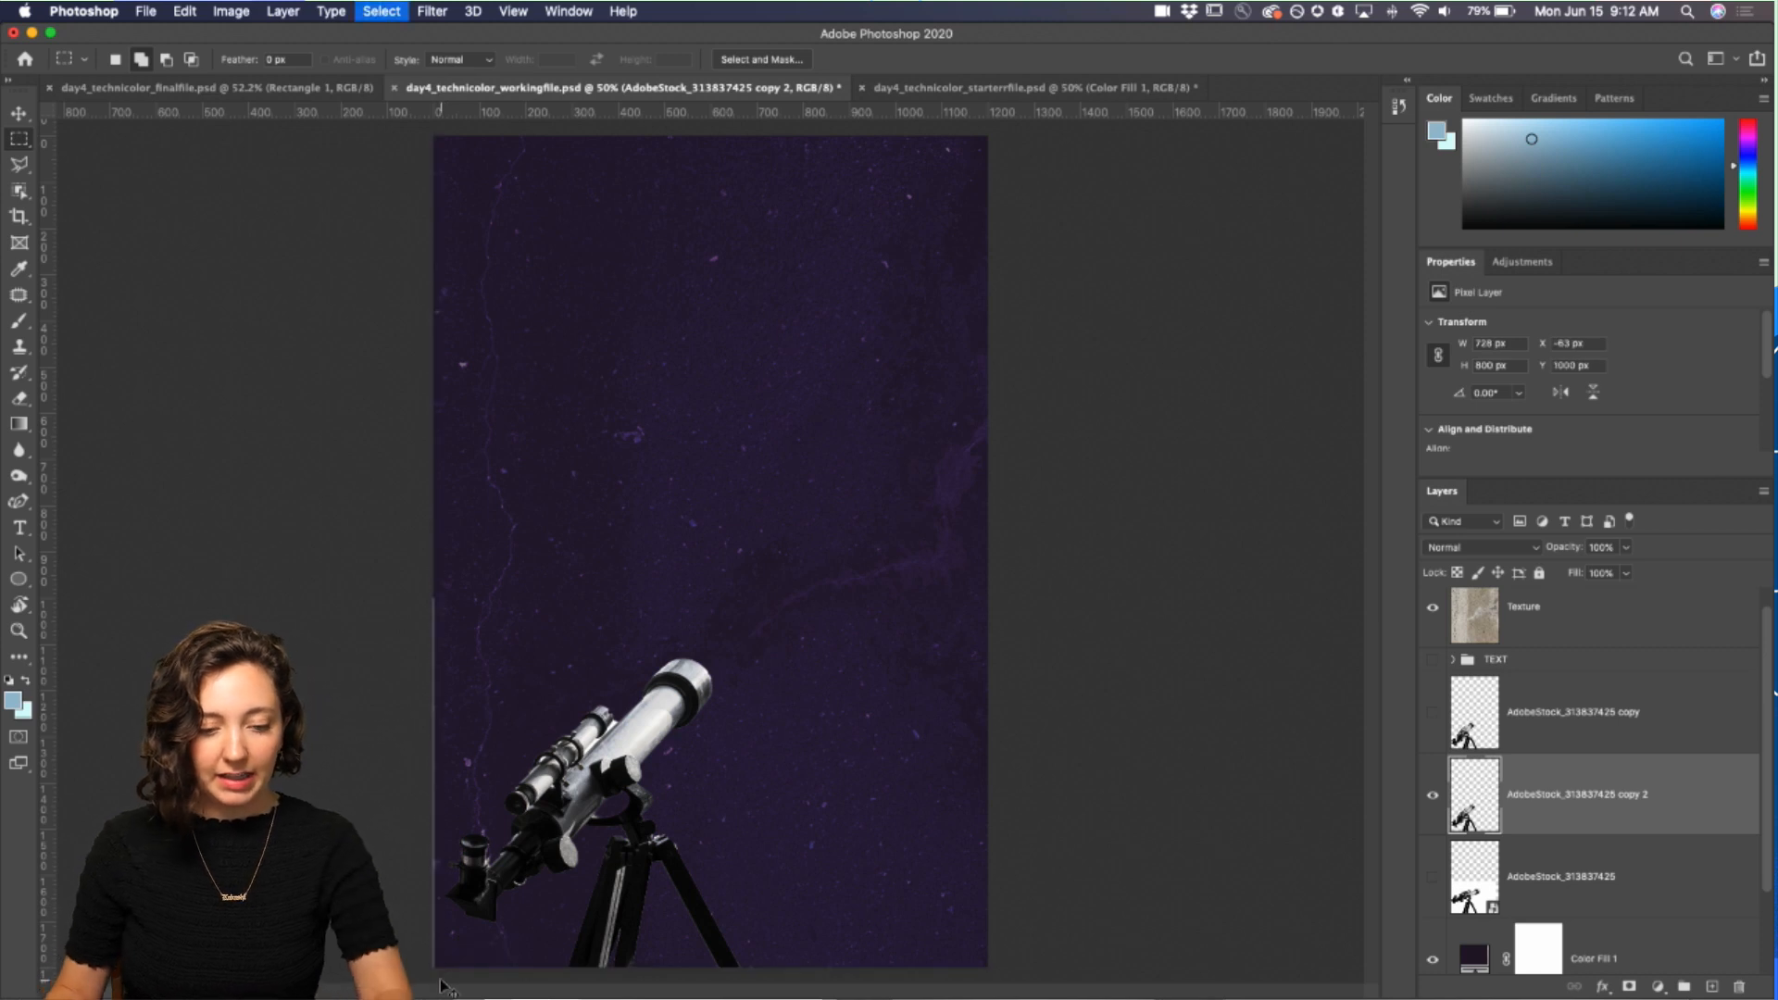
Step: Erase the telescope pixels extending past the canvas's left edge with the Eraser tool
{"action": "left_click", "coordinate": [1433, 794]}
{"action": "left_click", "coordinate": [1433, 795]}
{"action": "key", "text": "e"}
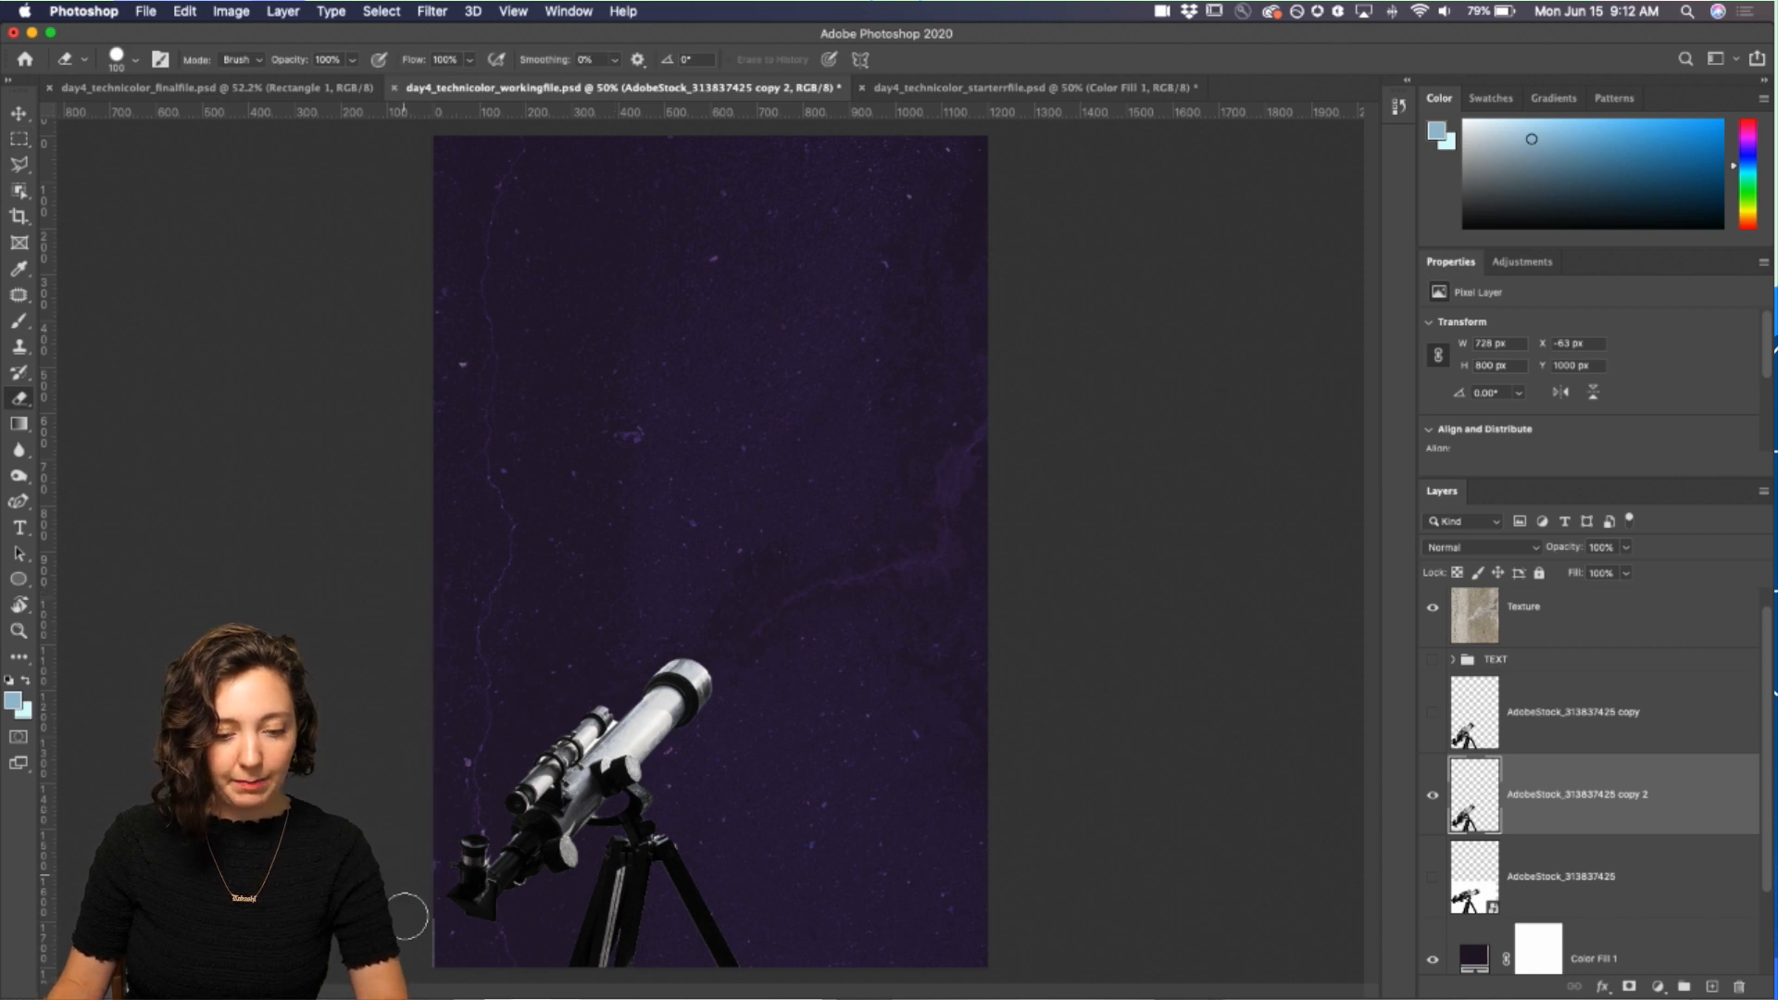
{"action": "left_click_drag", "start_coordinate": [405, 963], "coordinate": [365, 436]}
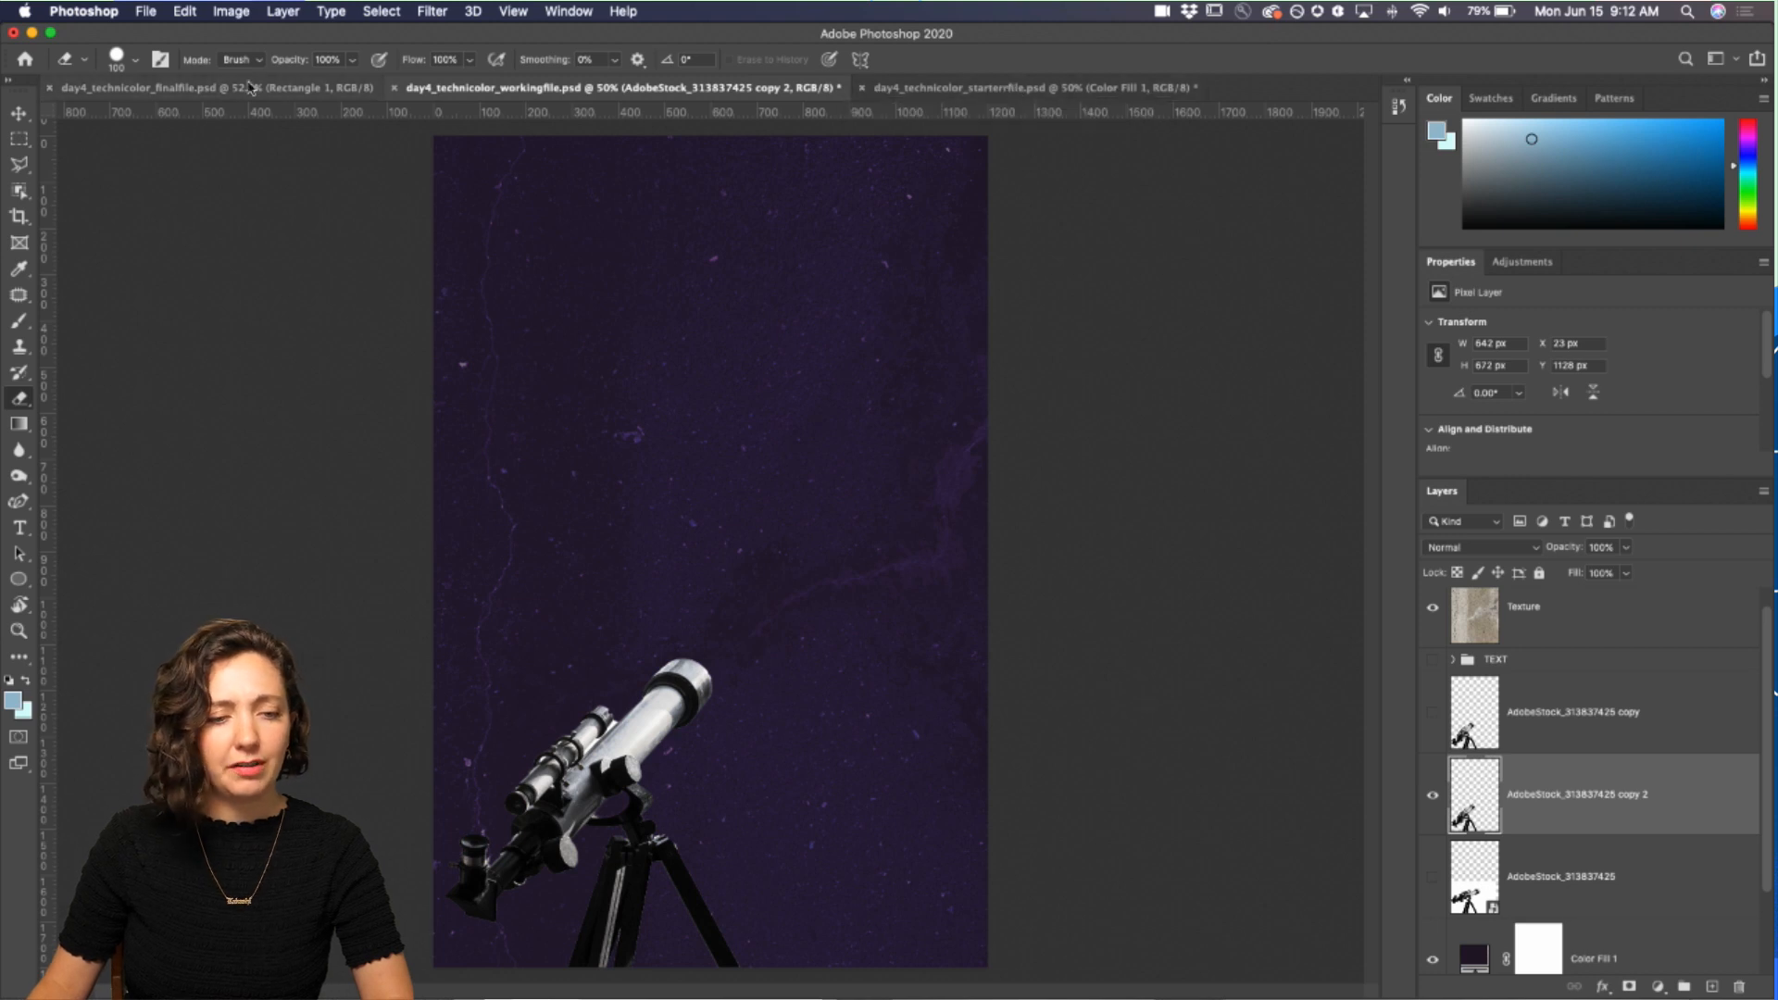
Step: Compare with the finished file, then draw a circle about 341 px wide near the canvas's upper right with the Ellipse tool
{"action": "left_click", "coordinate": [153, 88]}
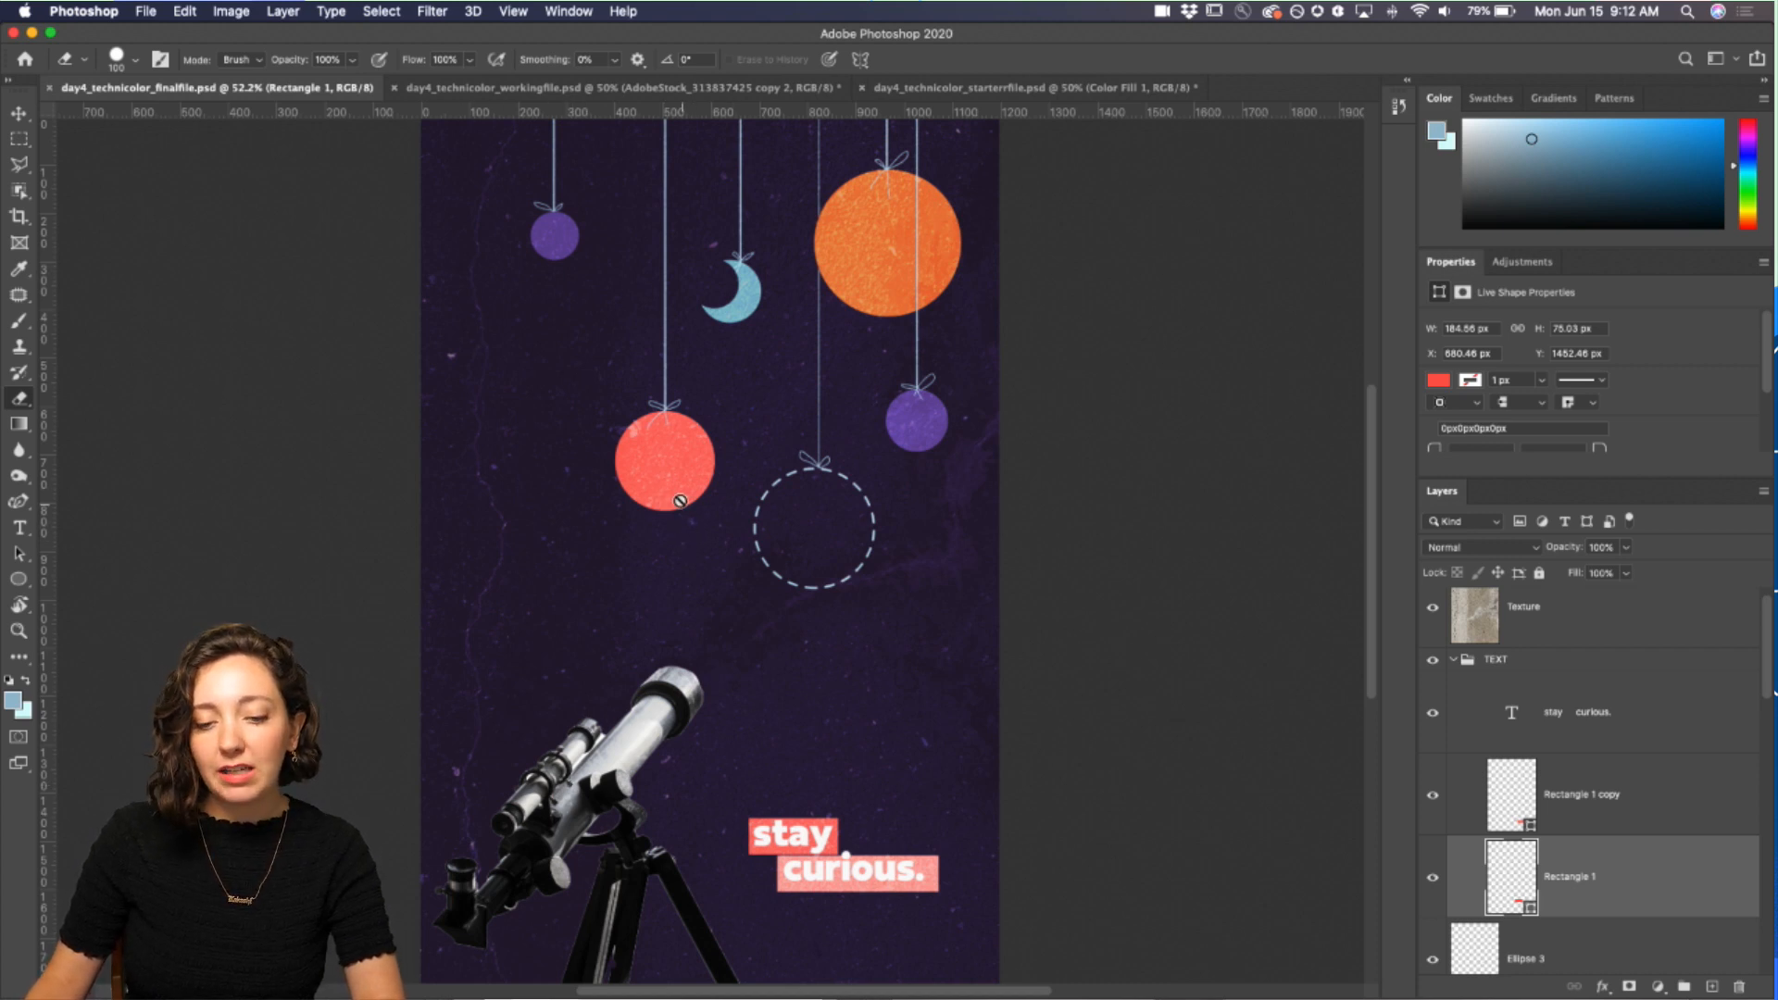
{"action": "left_click", "coordinate": [446, 90]}
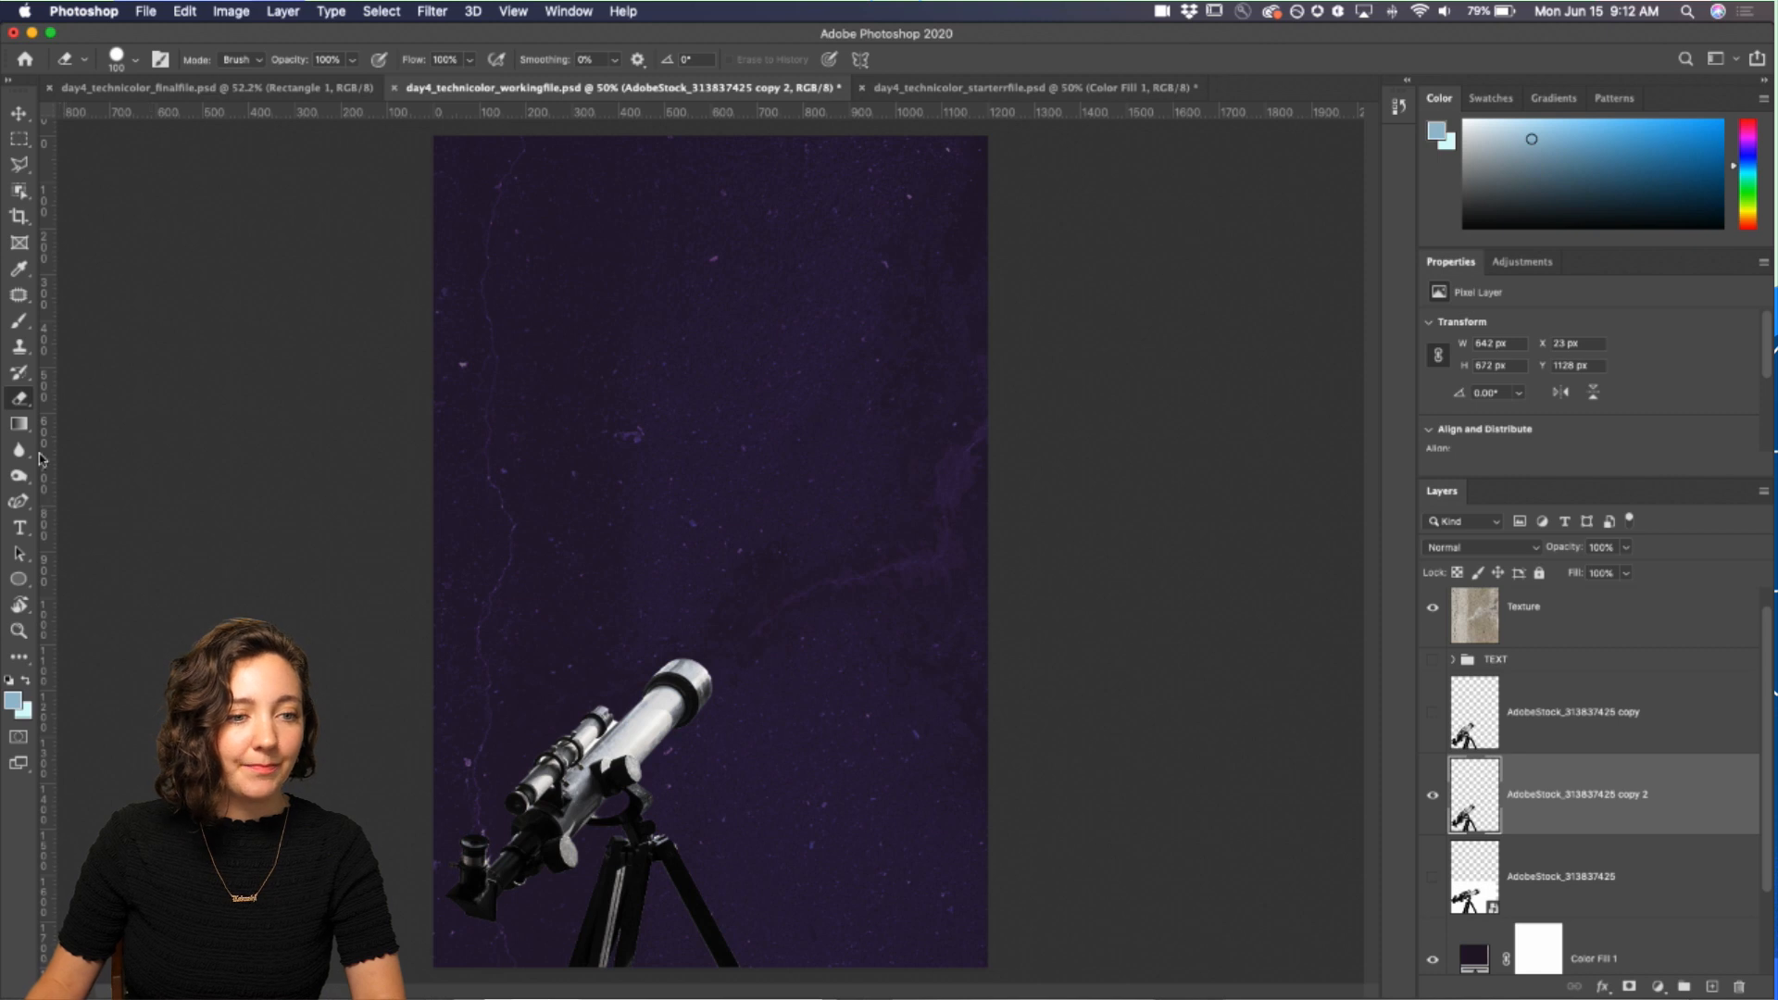
{"action": "left_click", "coordinate": [18, 581]}
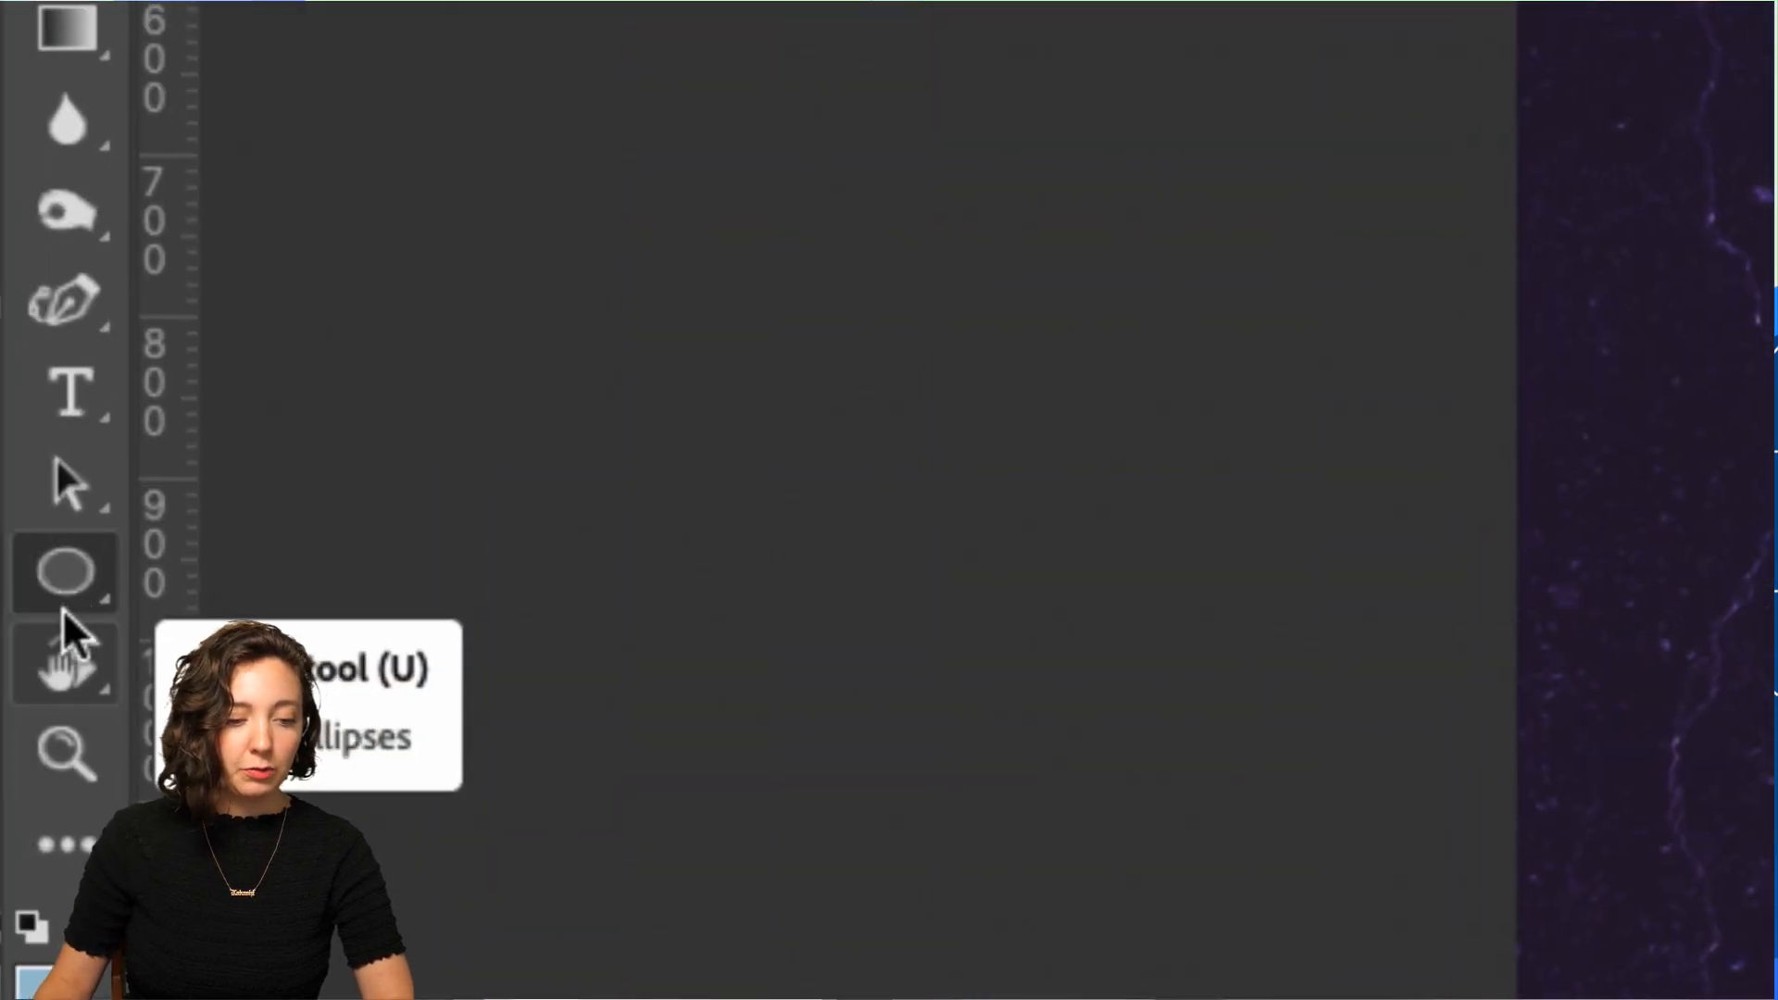
{"action": "left_click", "coordinate": [63, 602]}
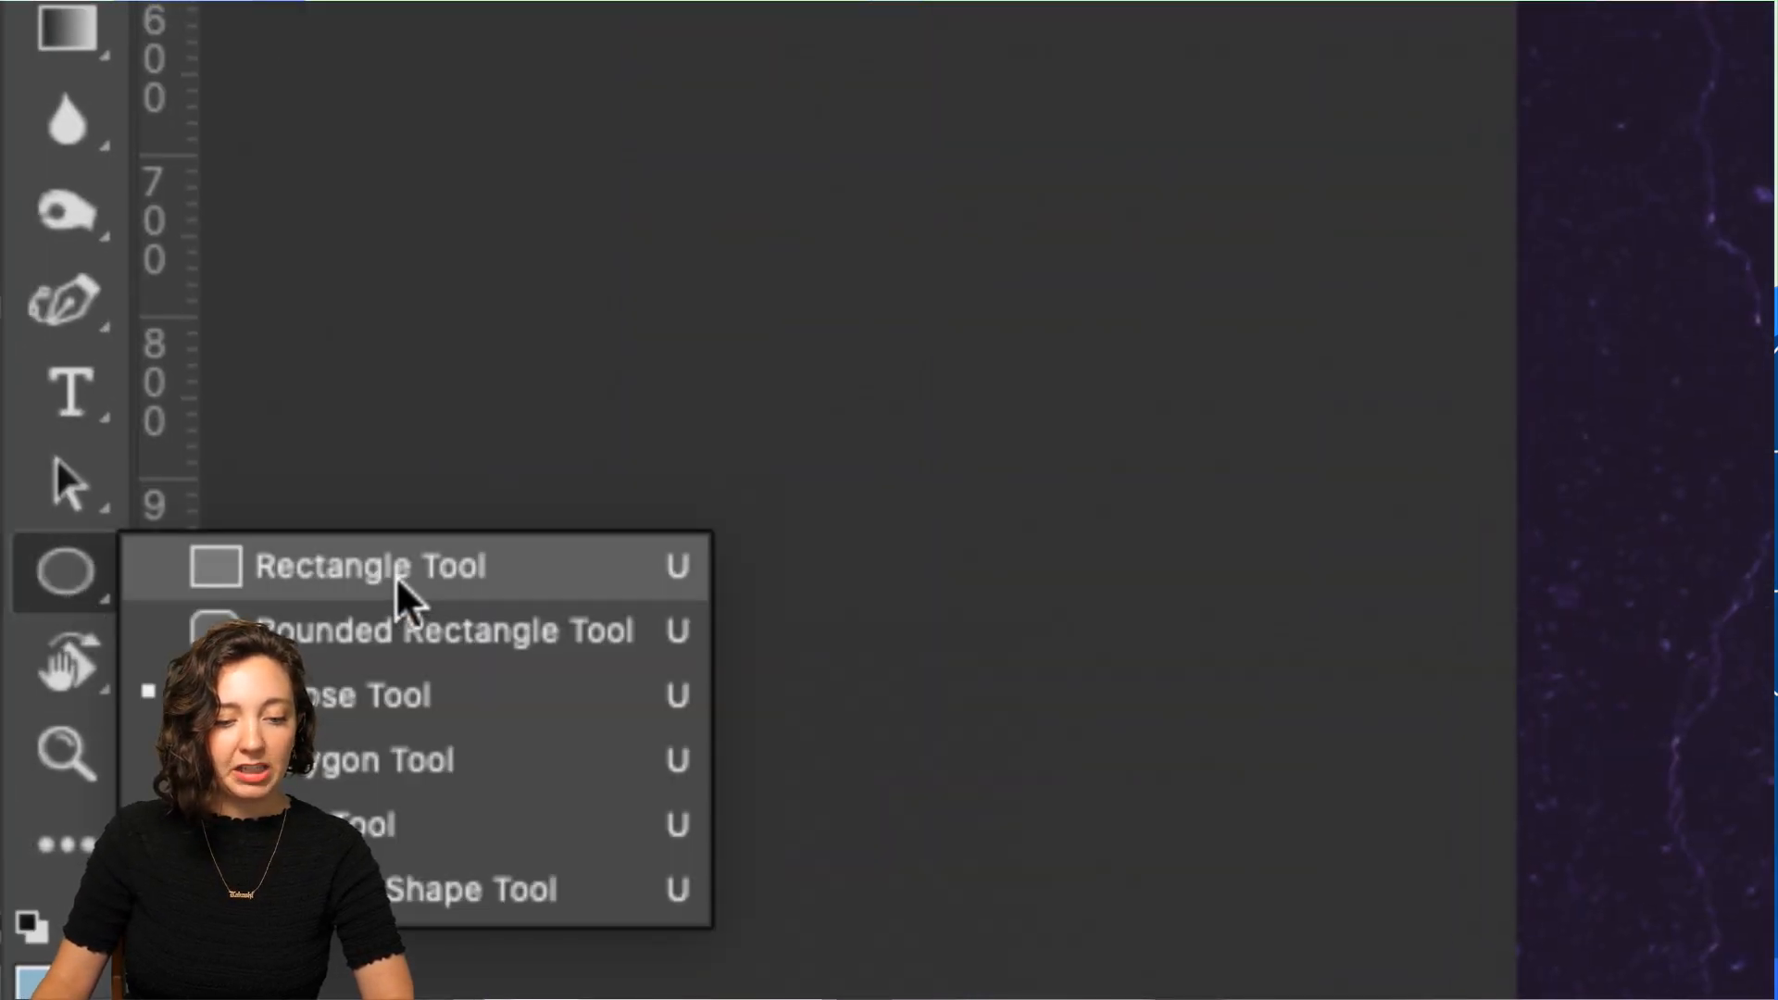
{"action": "left_click", "coordinate": [410, 600]}
{"action": "left_click", "coordinate": [86, 571]}
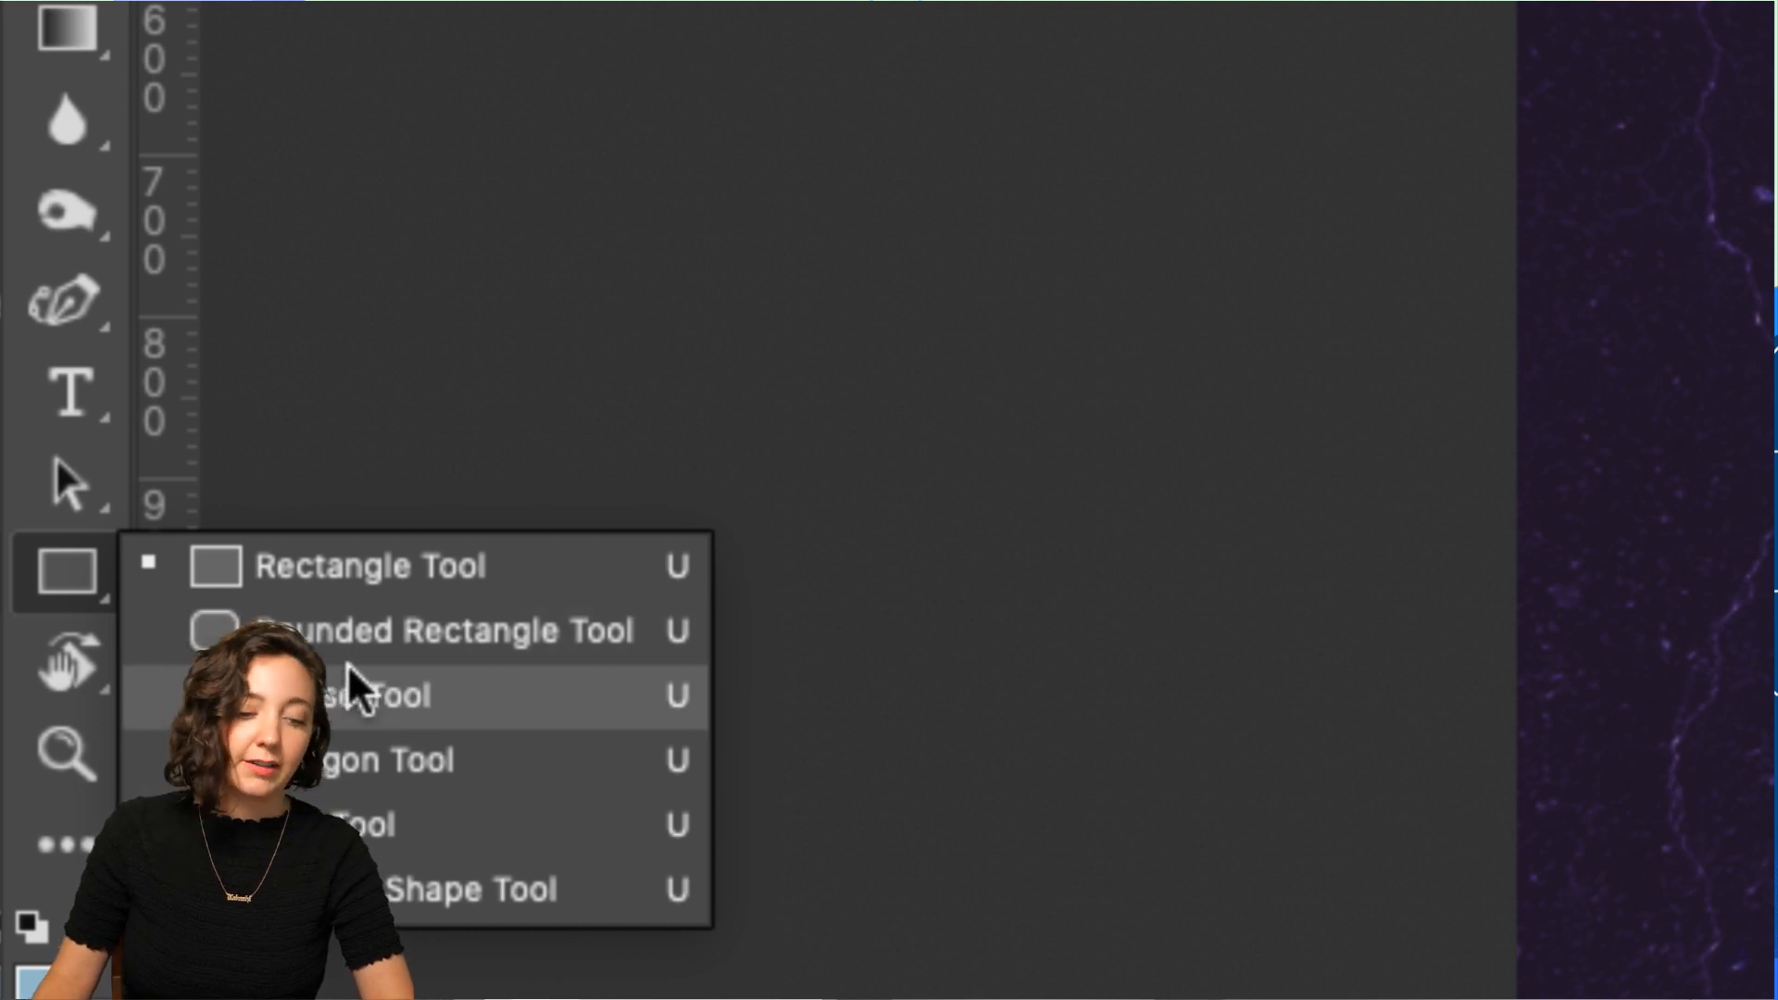
{"action": "left_click", "coordinate": [349, 693]}
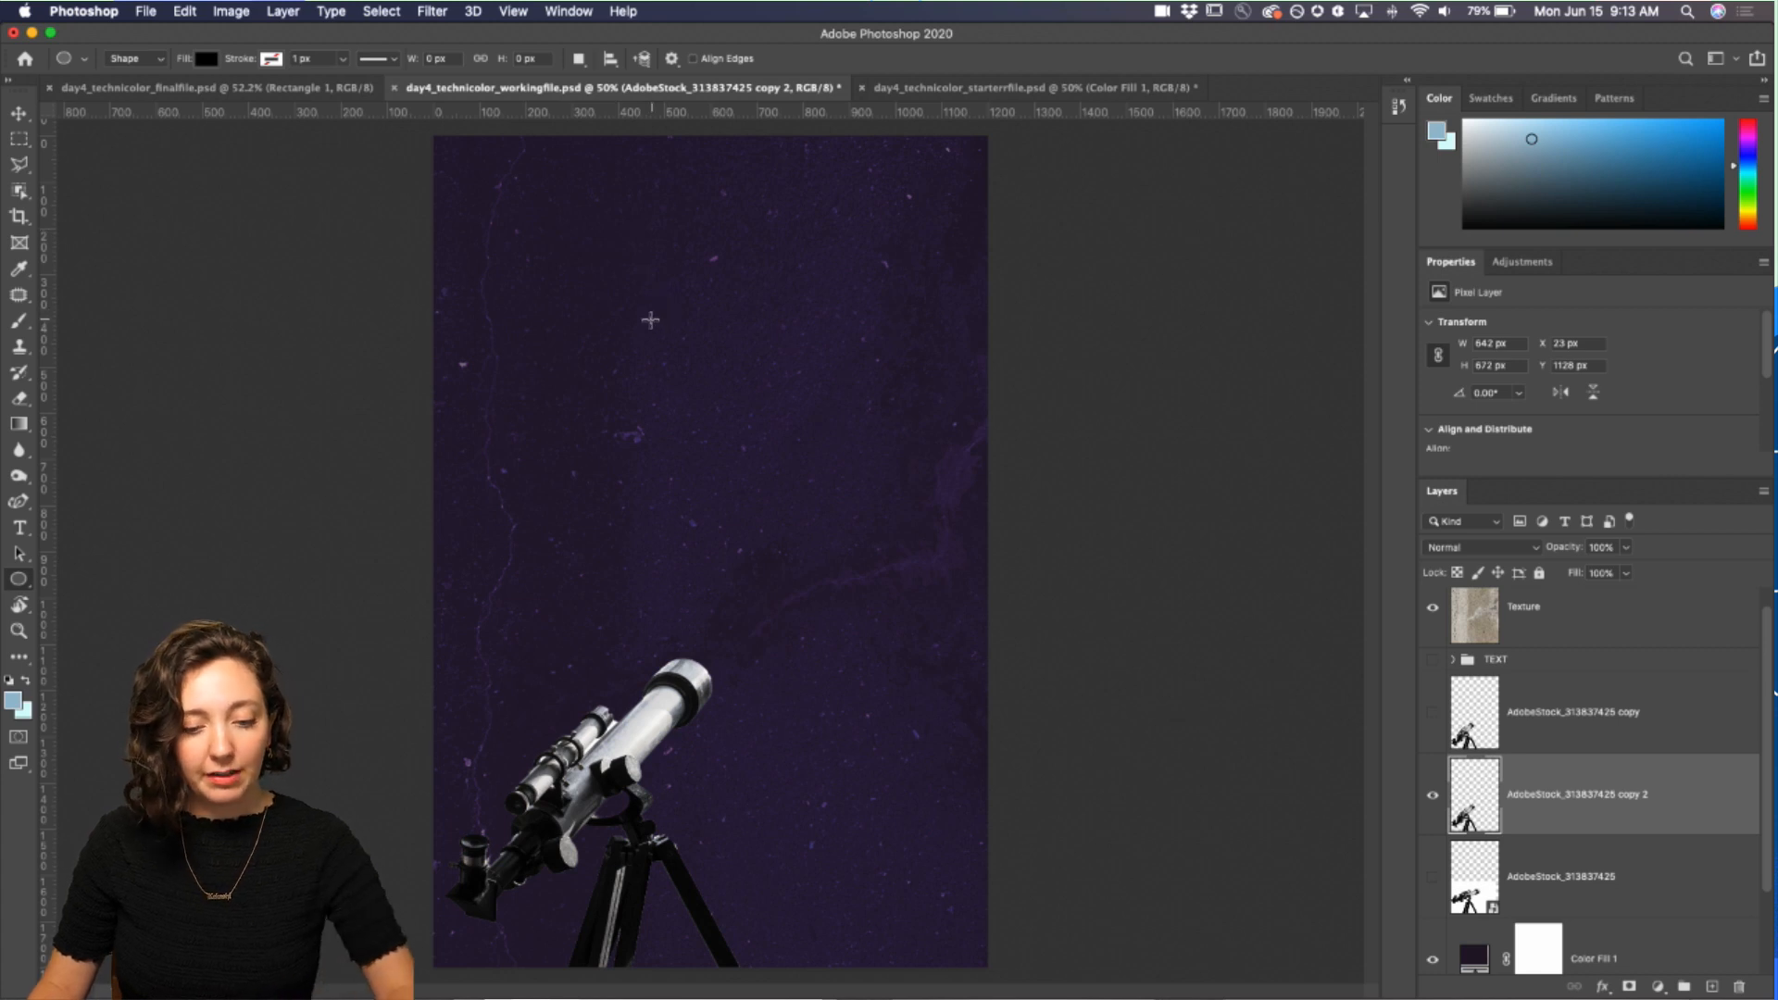
{"action": "left_click_drag", "start_coordinate": [749, 233], "coordinate": [907, 420]}
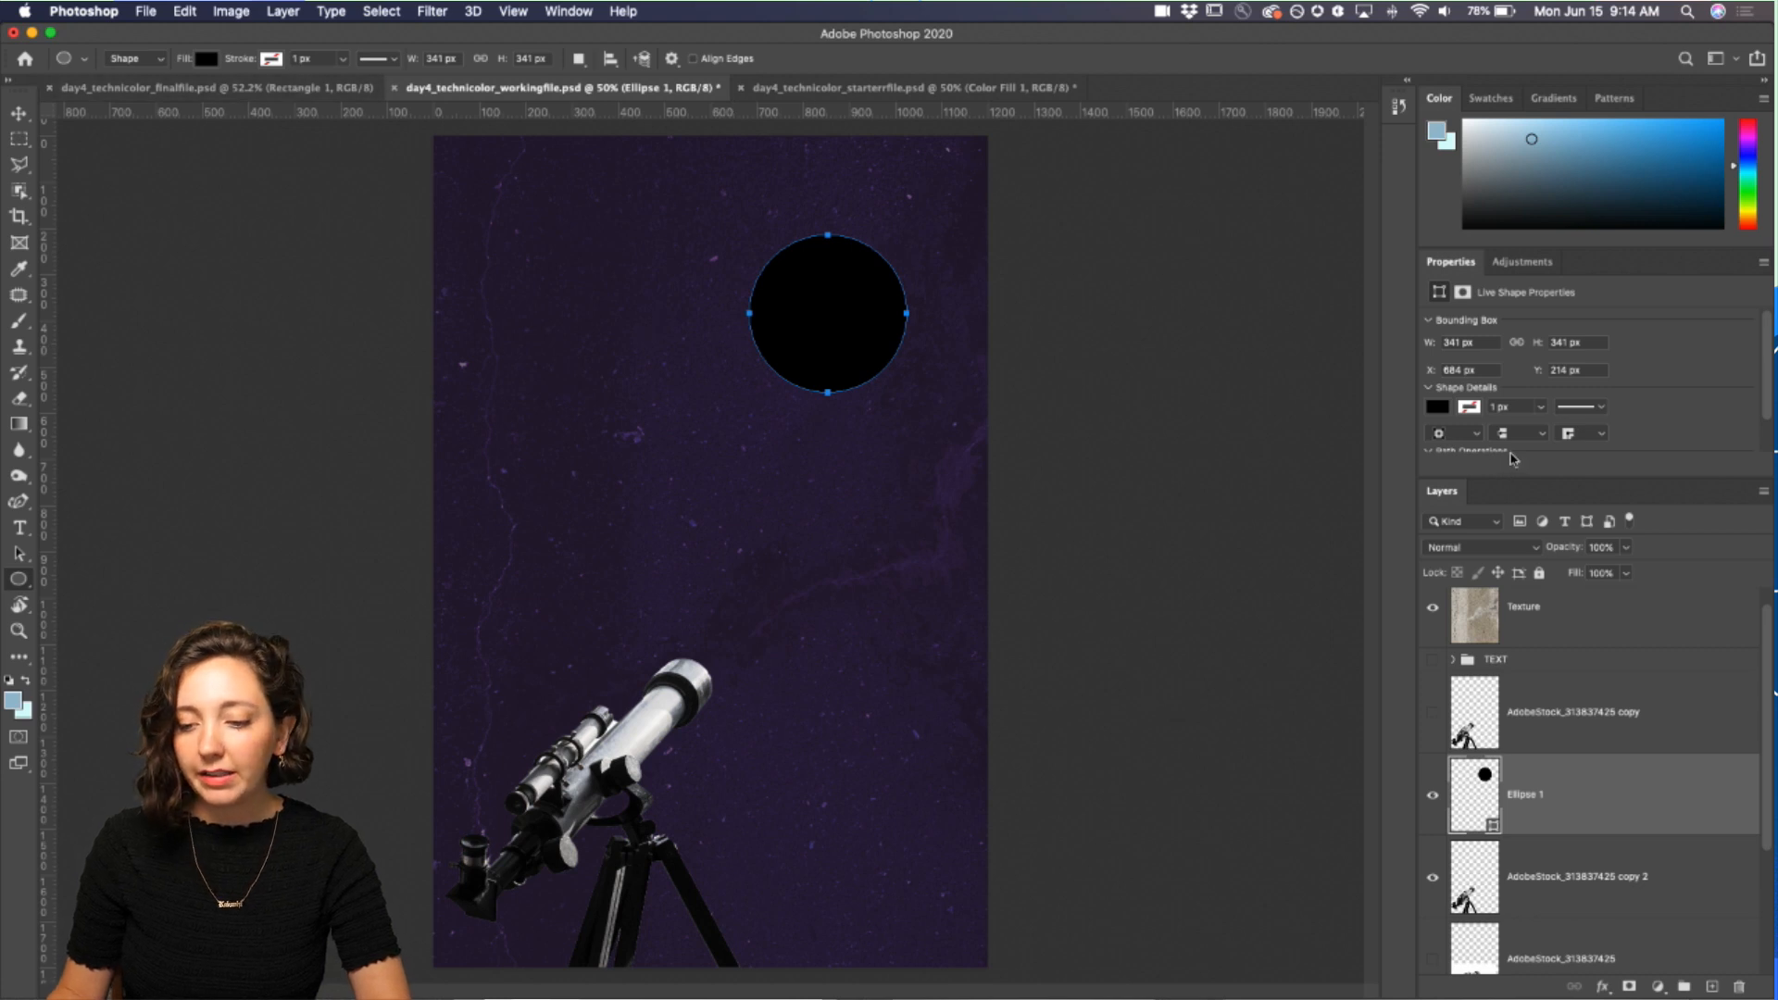
Step: Fill the large circle with the coral colour from the recently used swatches
{"action": "left_click_drag", "start_coordinate": [1611, 483], "coordinate": [1607, 582]}
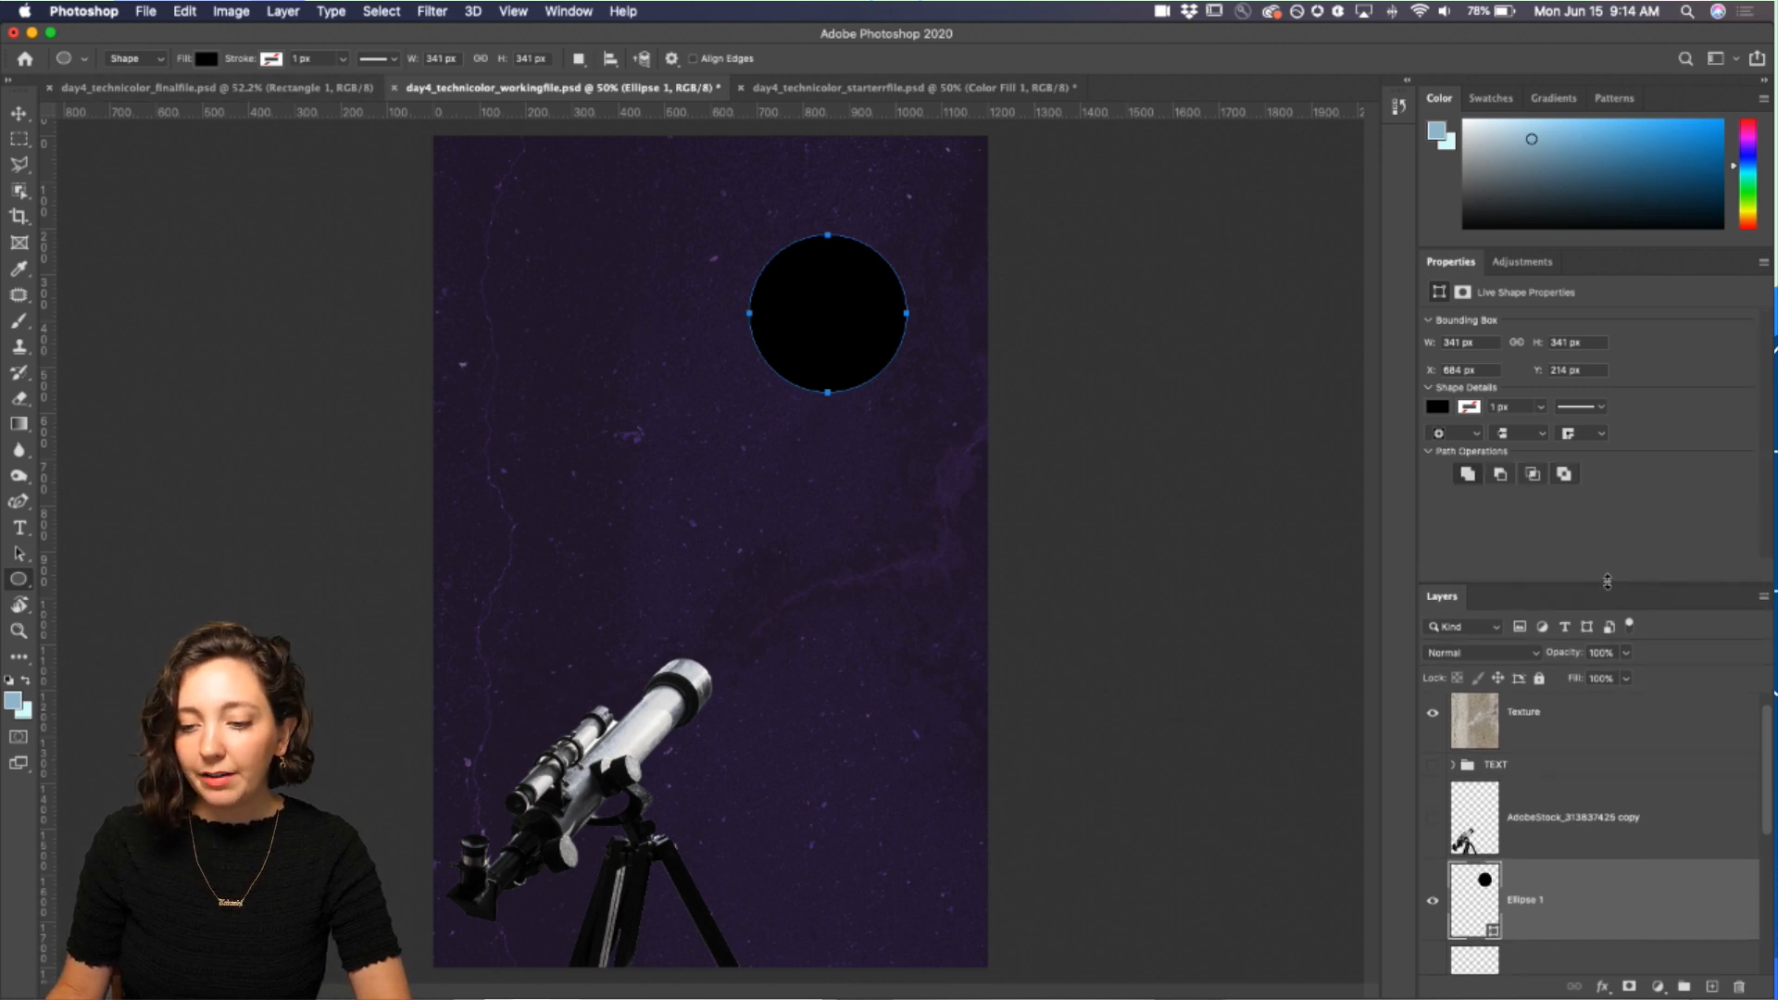
{"action": "left_click", "coordinate": [1438, 408]}
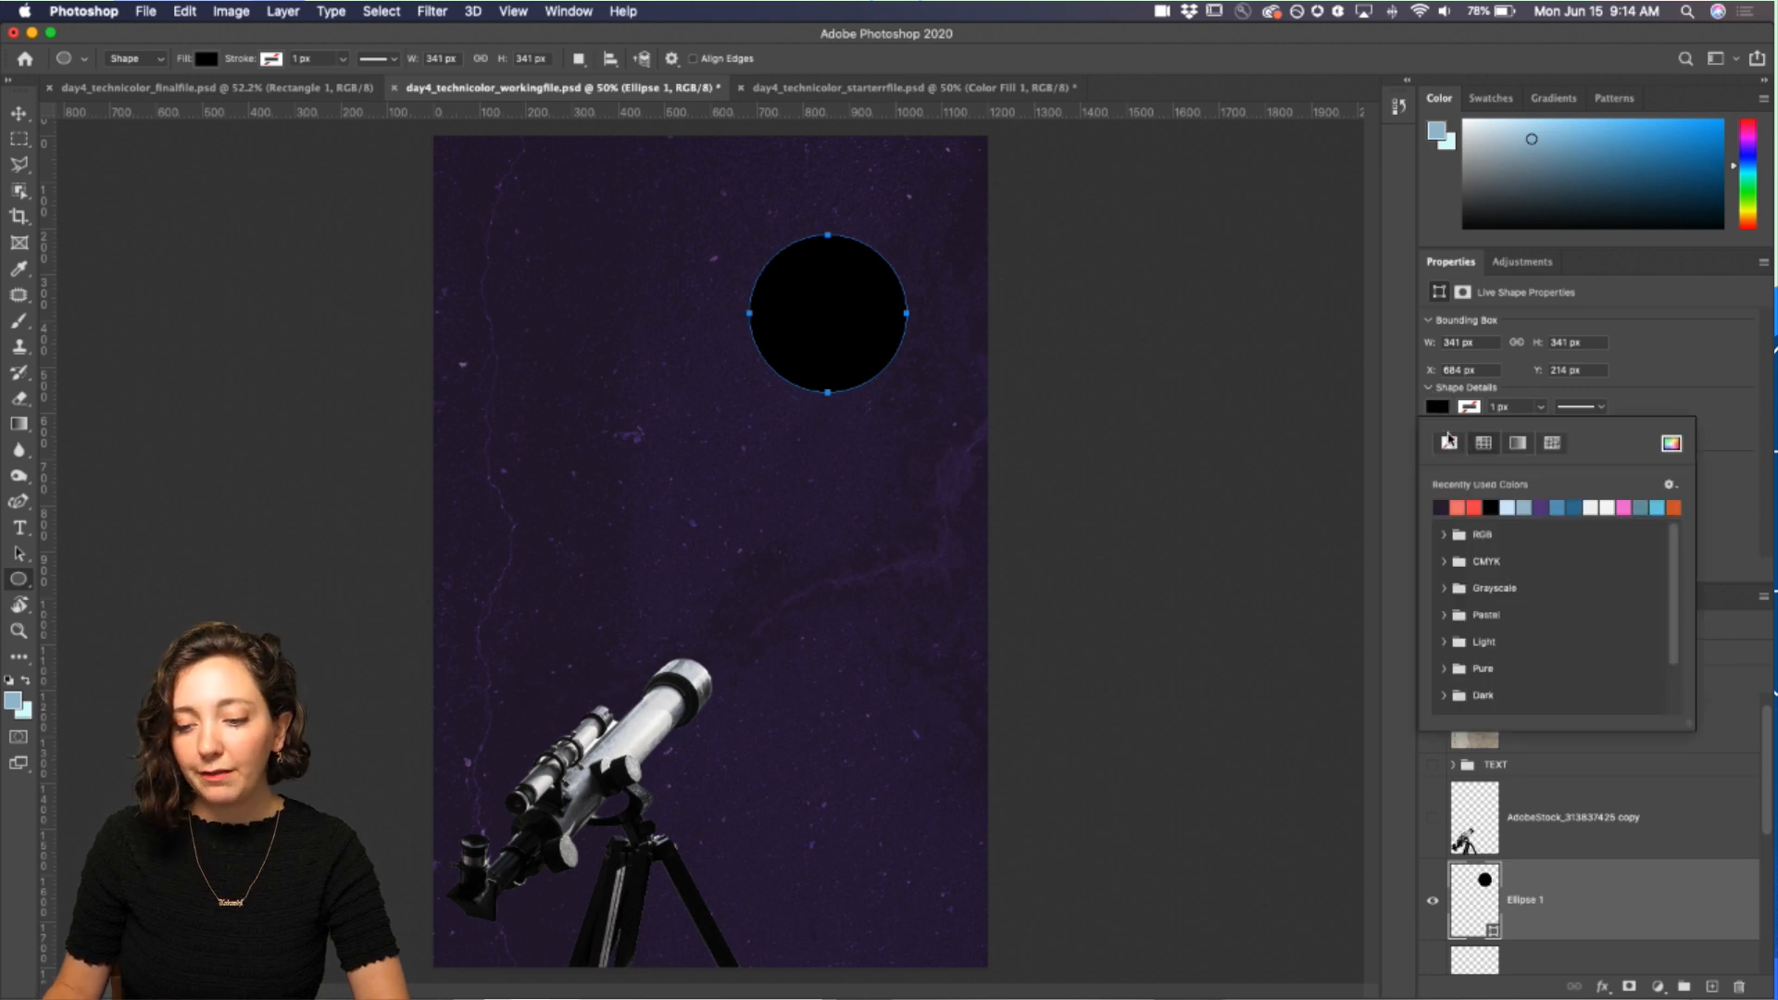
{"action": "left_click", "coordinate": [1465, 506]}
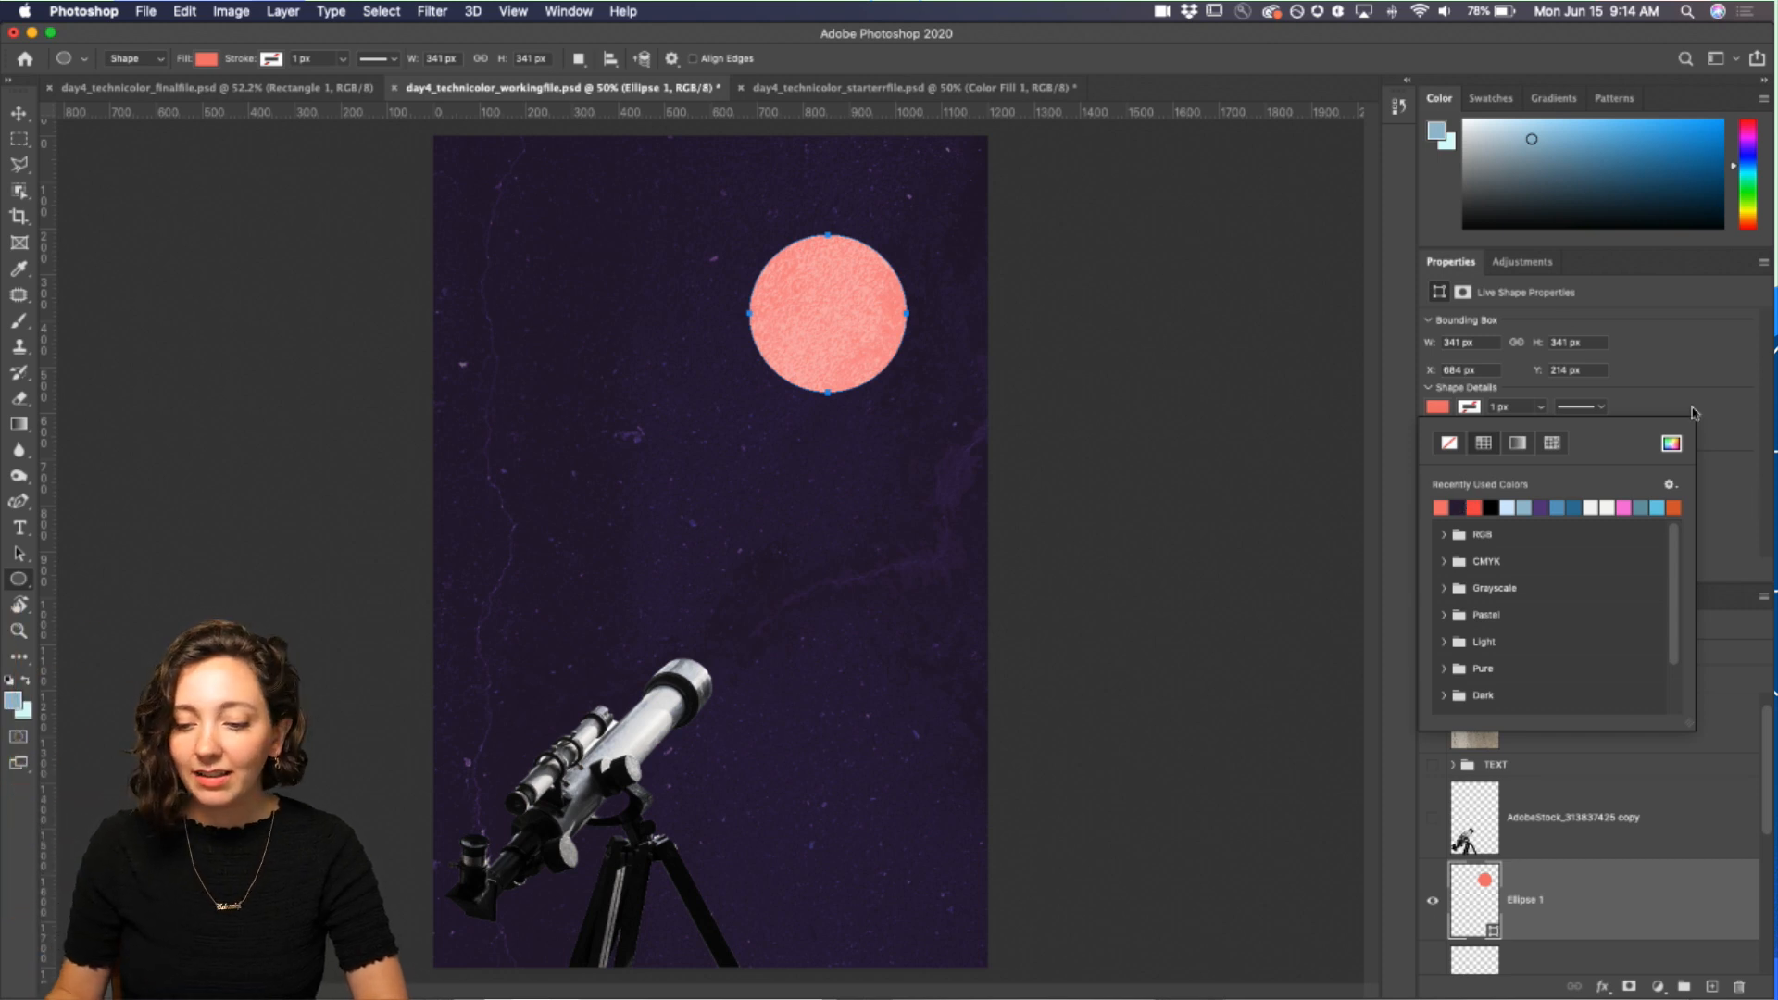
{"action": "left_click", "coordinate": [1669, 346]}
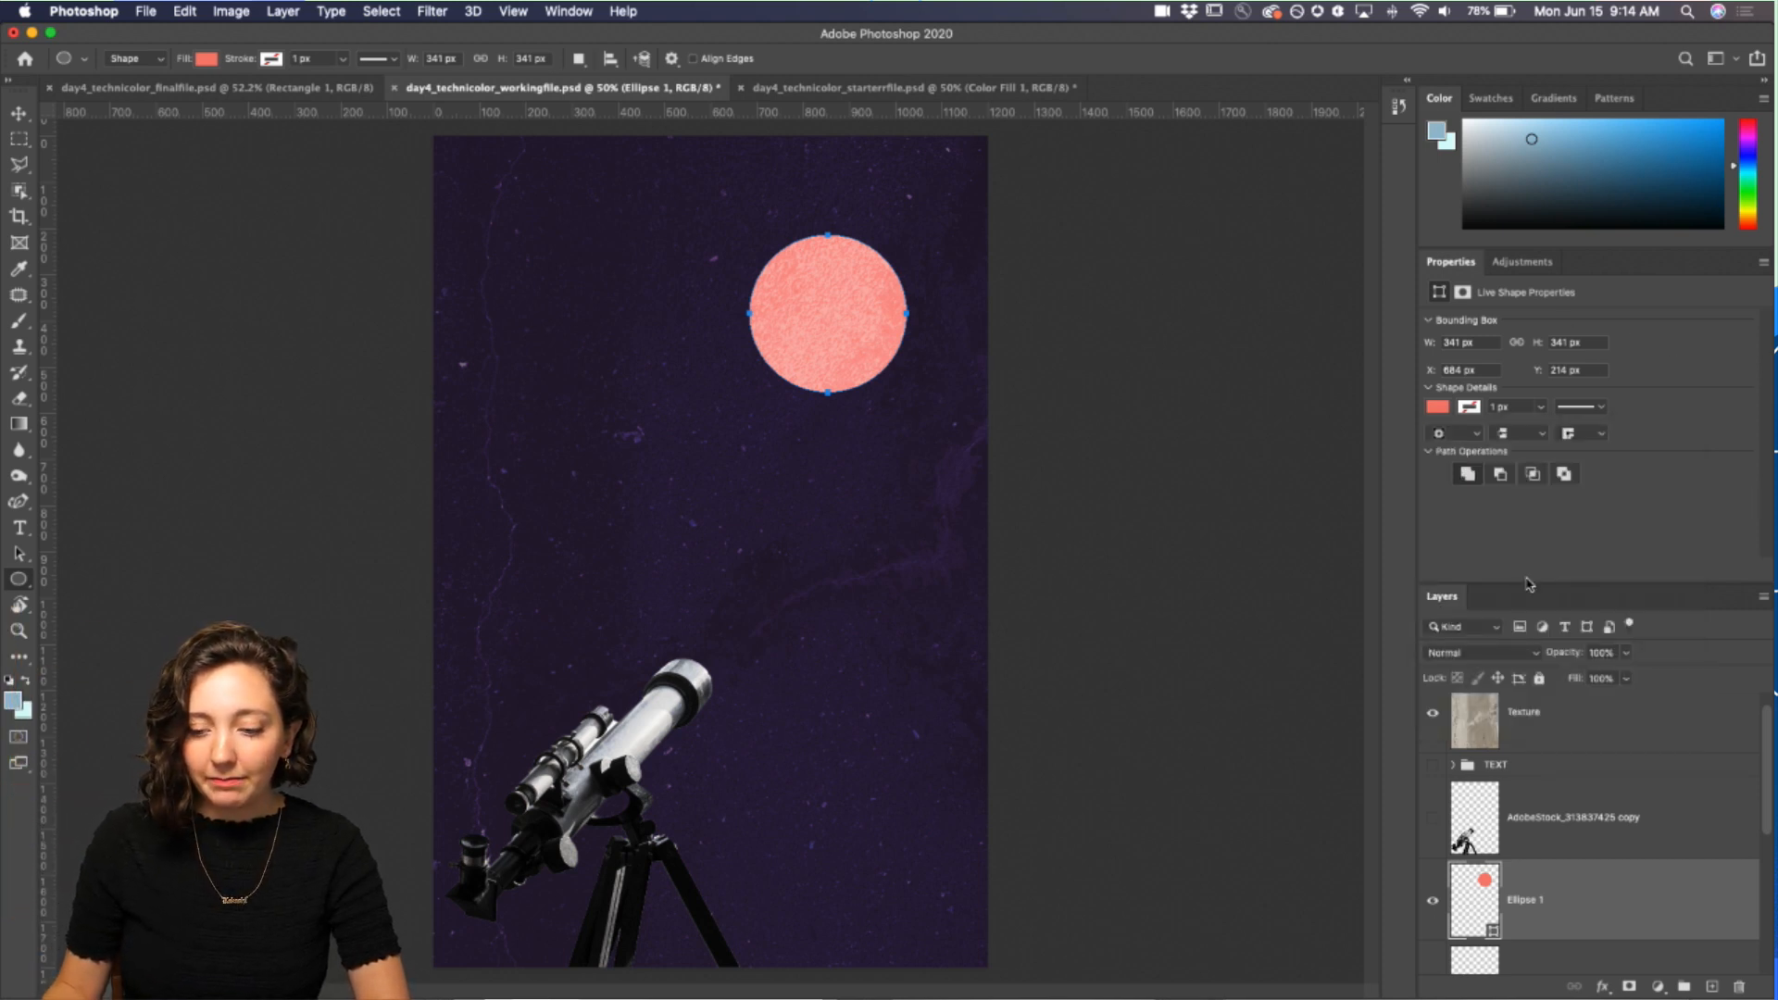
{"action": "left_click", "coordinate": [1577, 853]}
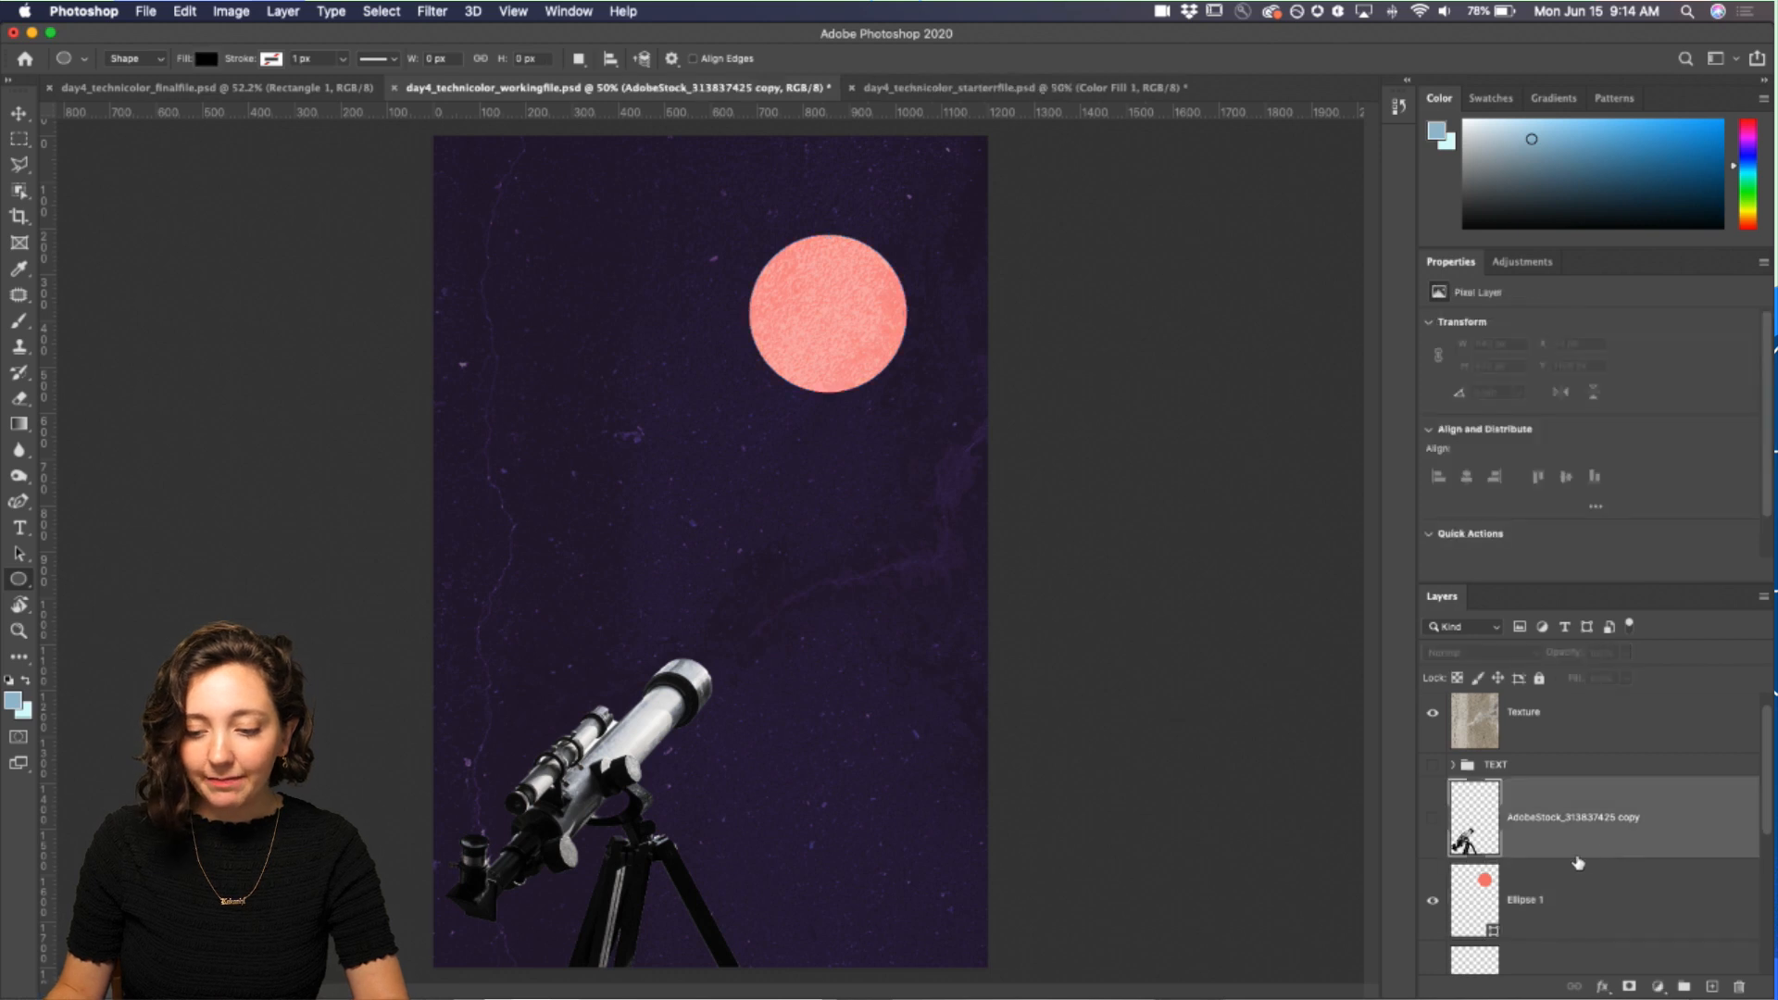
{"action": "left_click", "coordinate": [1589, 911]}
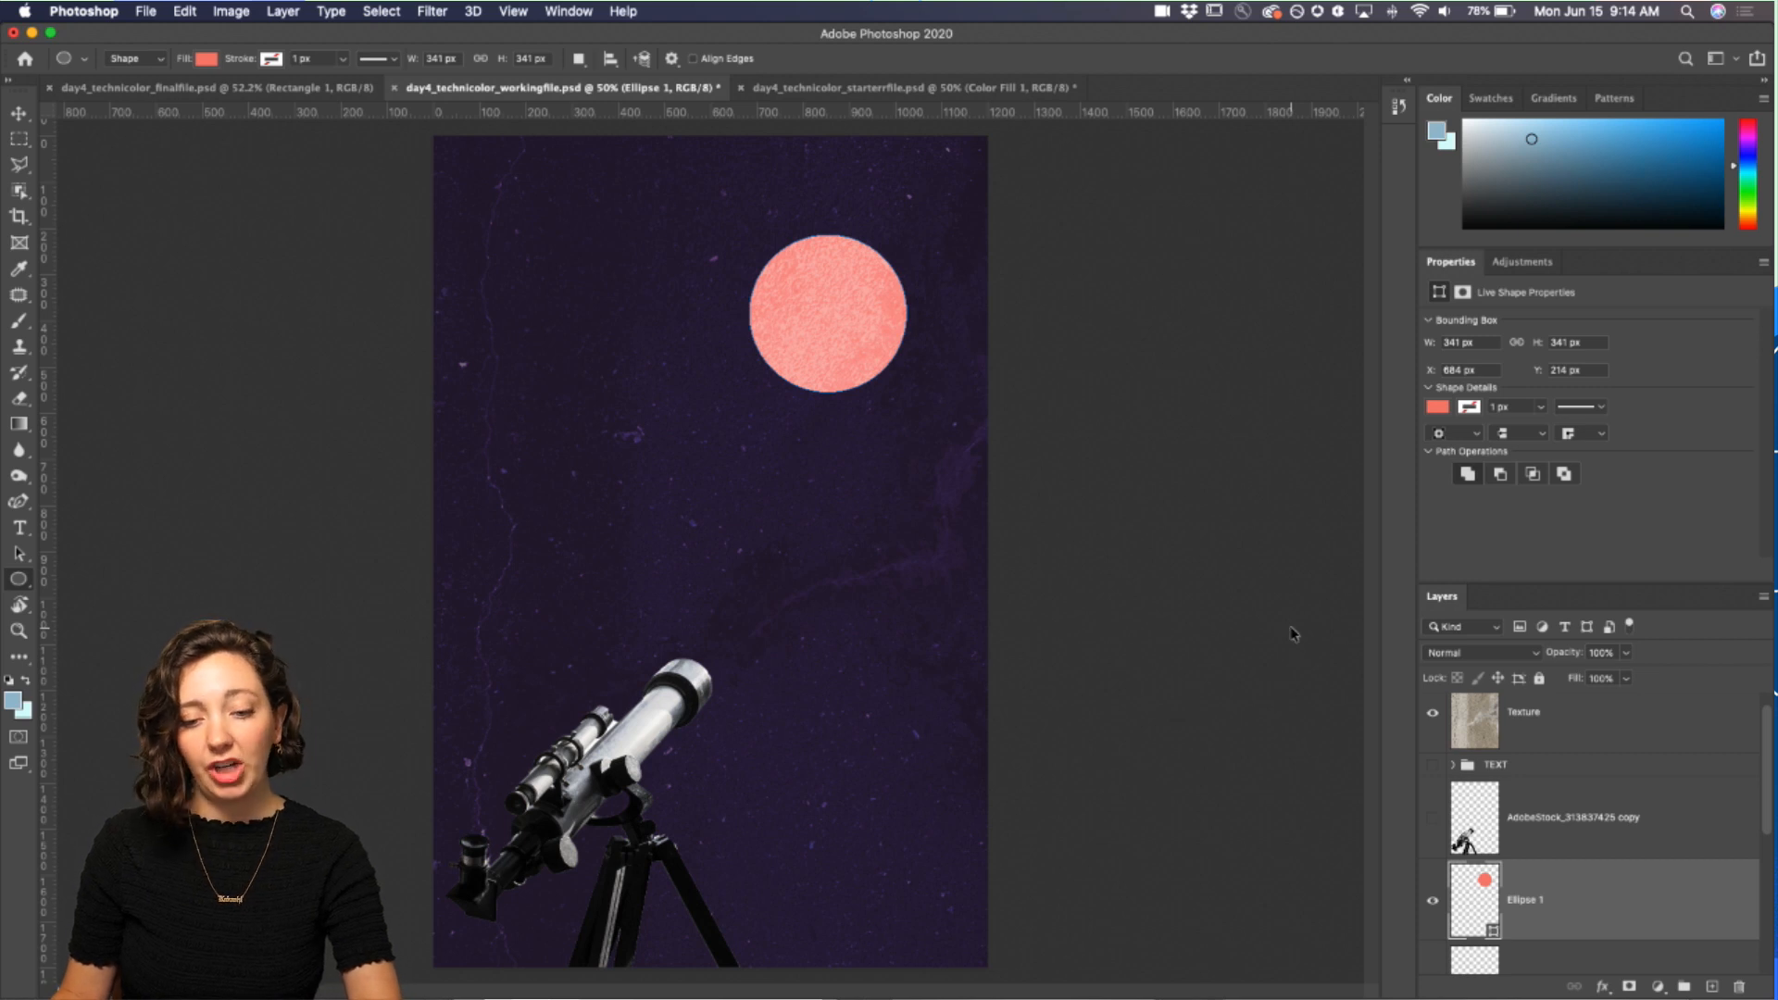
{"action": "key", "text": "super+j"}
{"action": "scroll", "coordinate": [1639, 861], "scroll_direction": "down", "scroll_amount": 3}
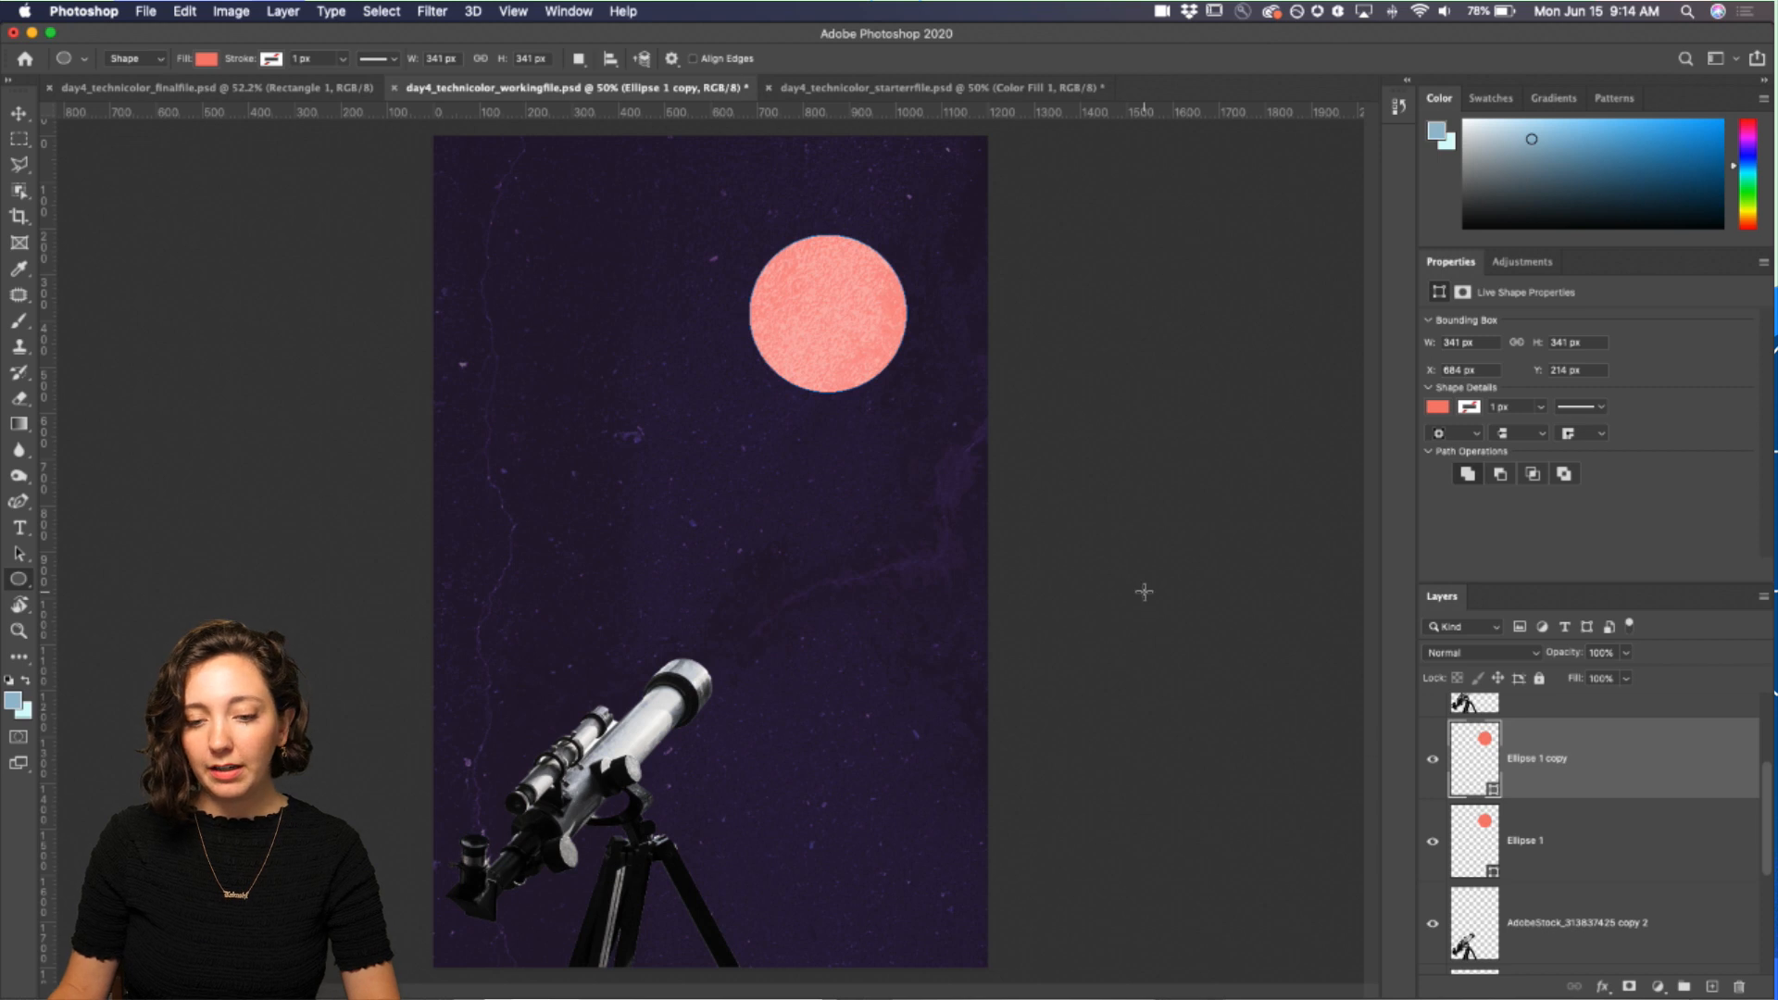
{"action": "key", "text": "super+z"}
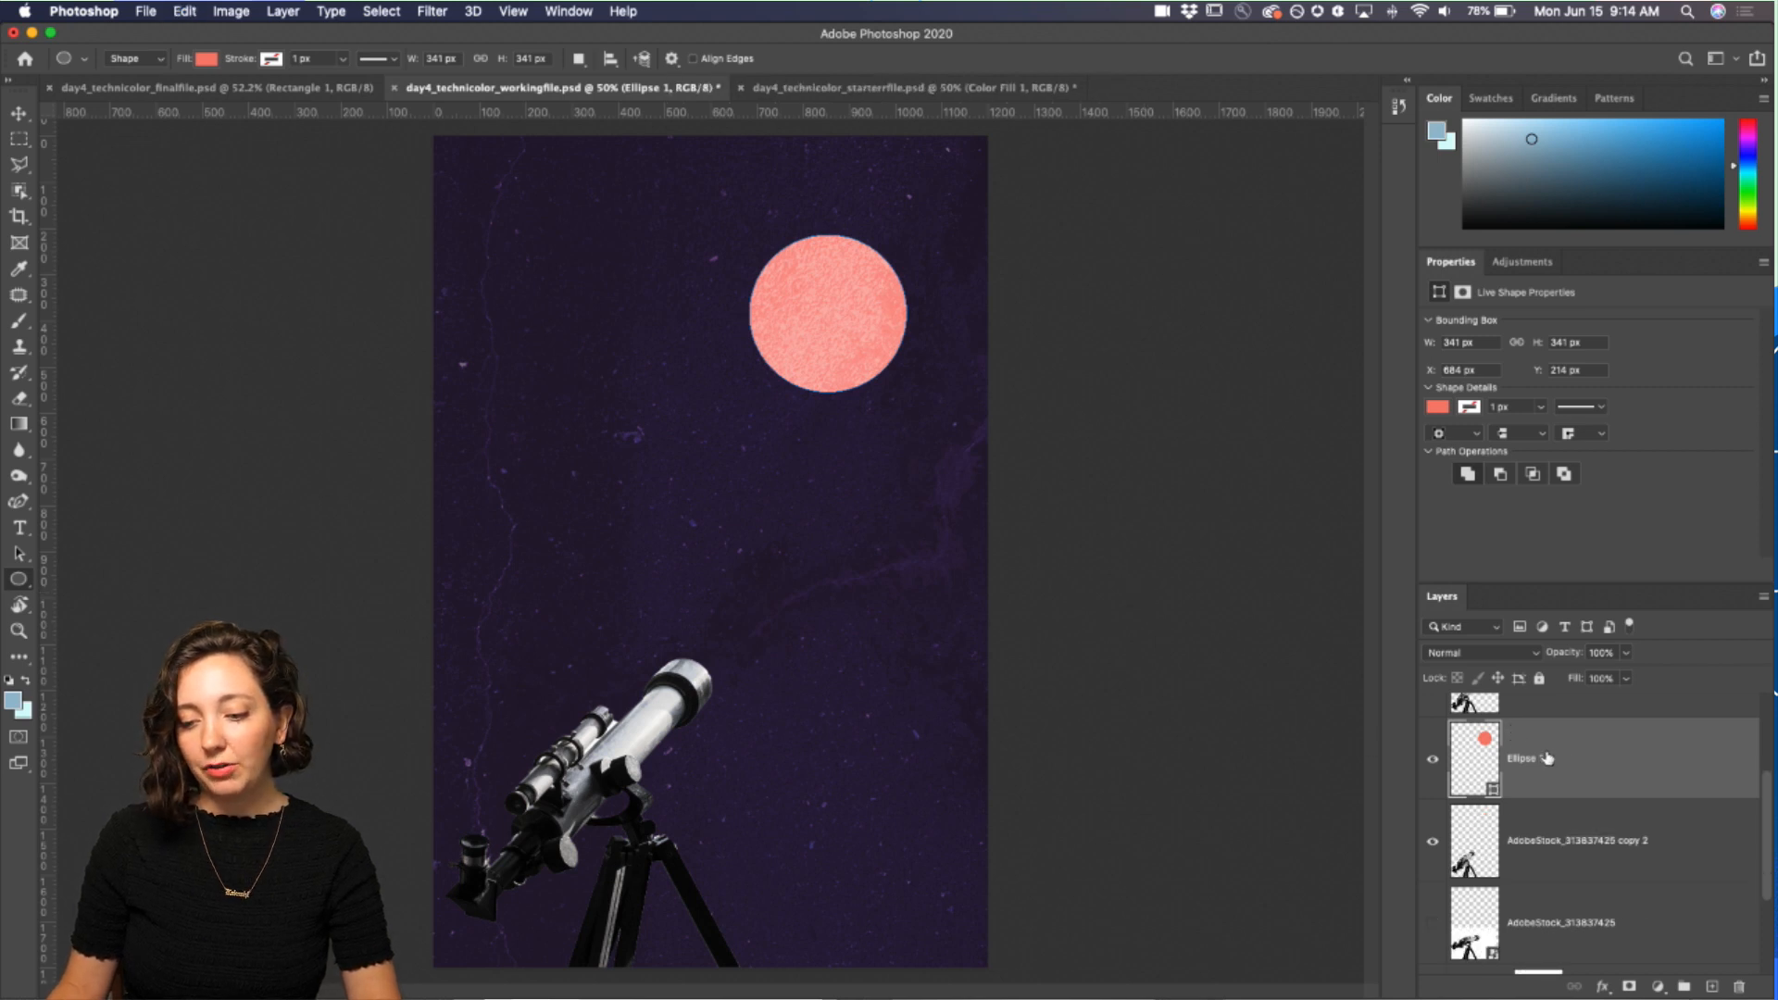
{"action": "left_click_drag", "start_coordinate": [1547, 753], "coordinate": [1711, 985]}
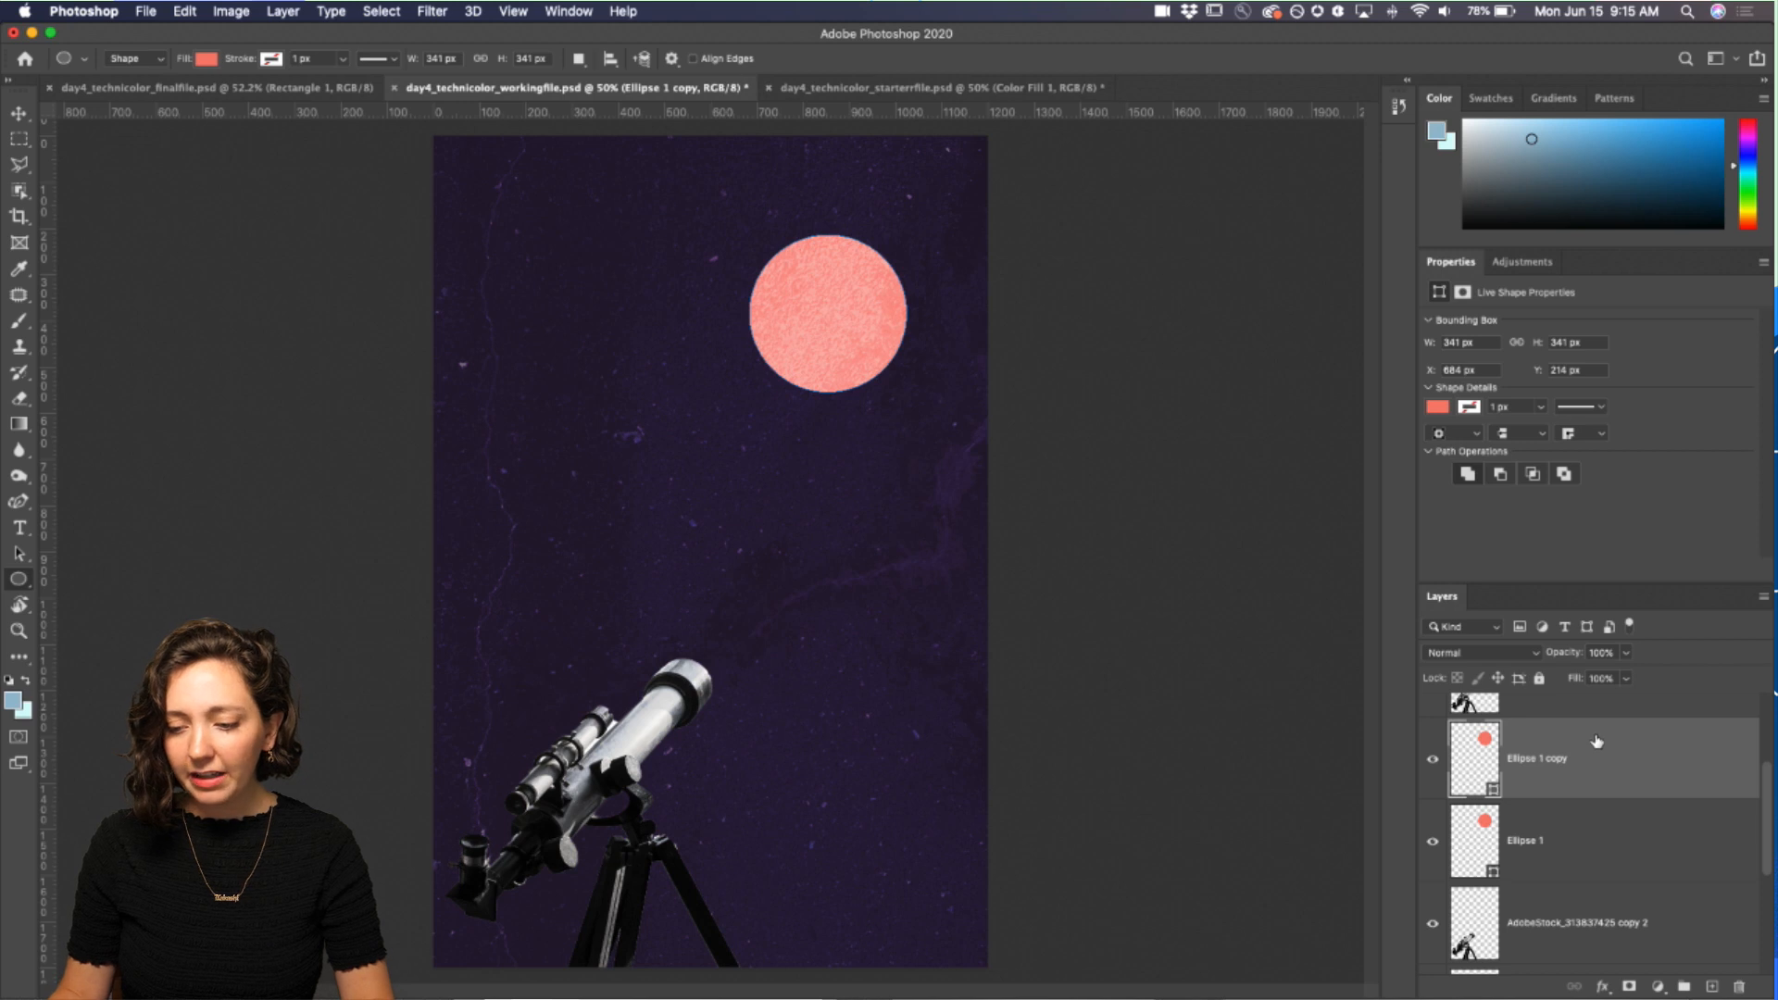
{"action": "key", "text": "BackSpace"}
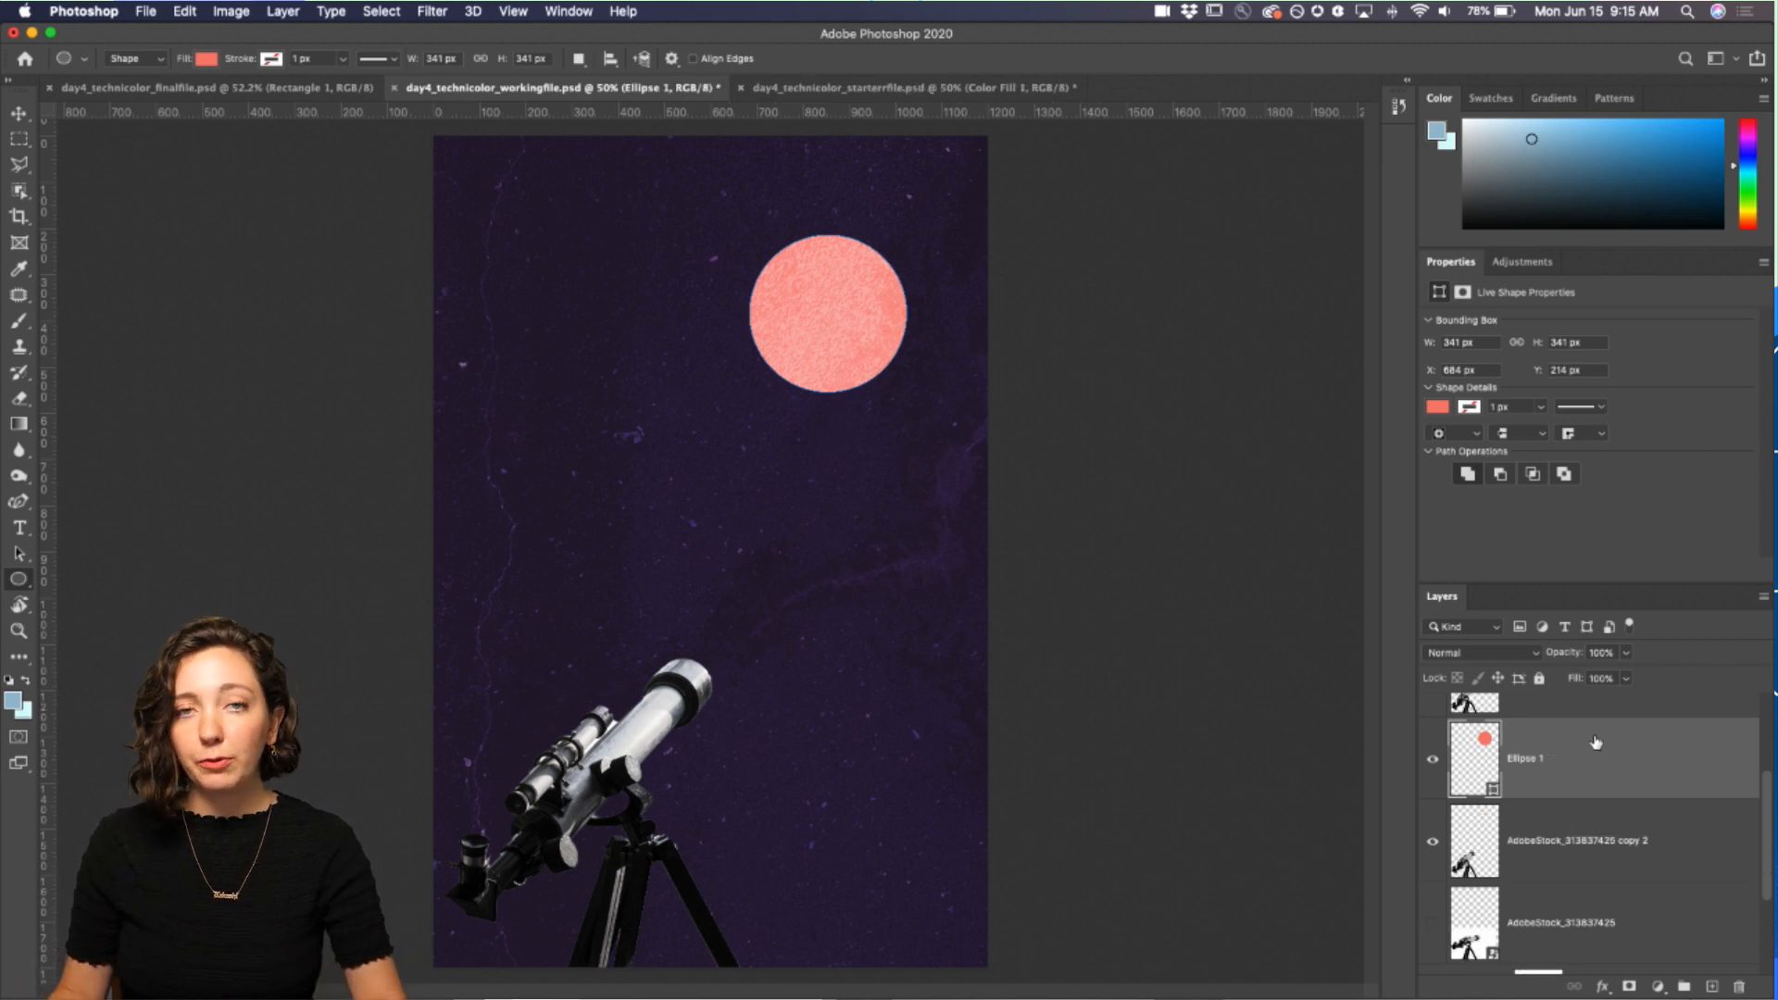
Step: Set the large circle's height to 339 px in its shape properties
{"action": "mouse_move", "coordinate": [1537, 349]}
{"action": "left_mouse_down"}
{"action": "mouse_move", "coordinate": [1515, 350]}
{"action": "mouse_move", "coordinate": [1535, 350]}
{"action": "left_mouse_up"}
{"action": "left_click", "coordinate": [1570, 348]}
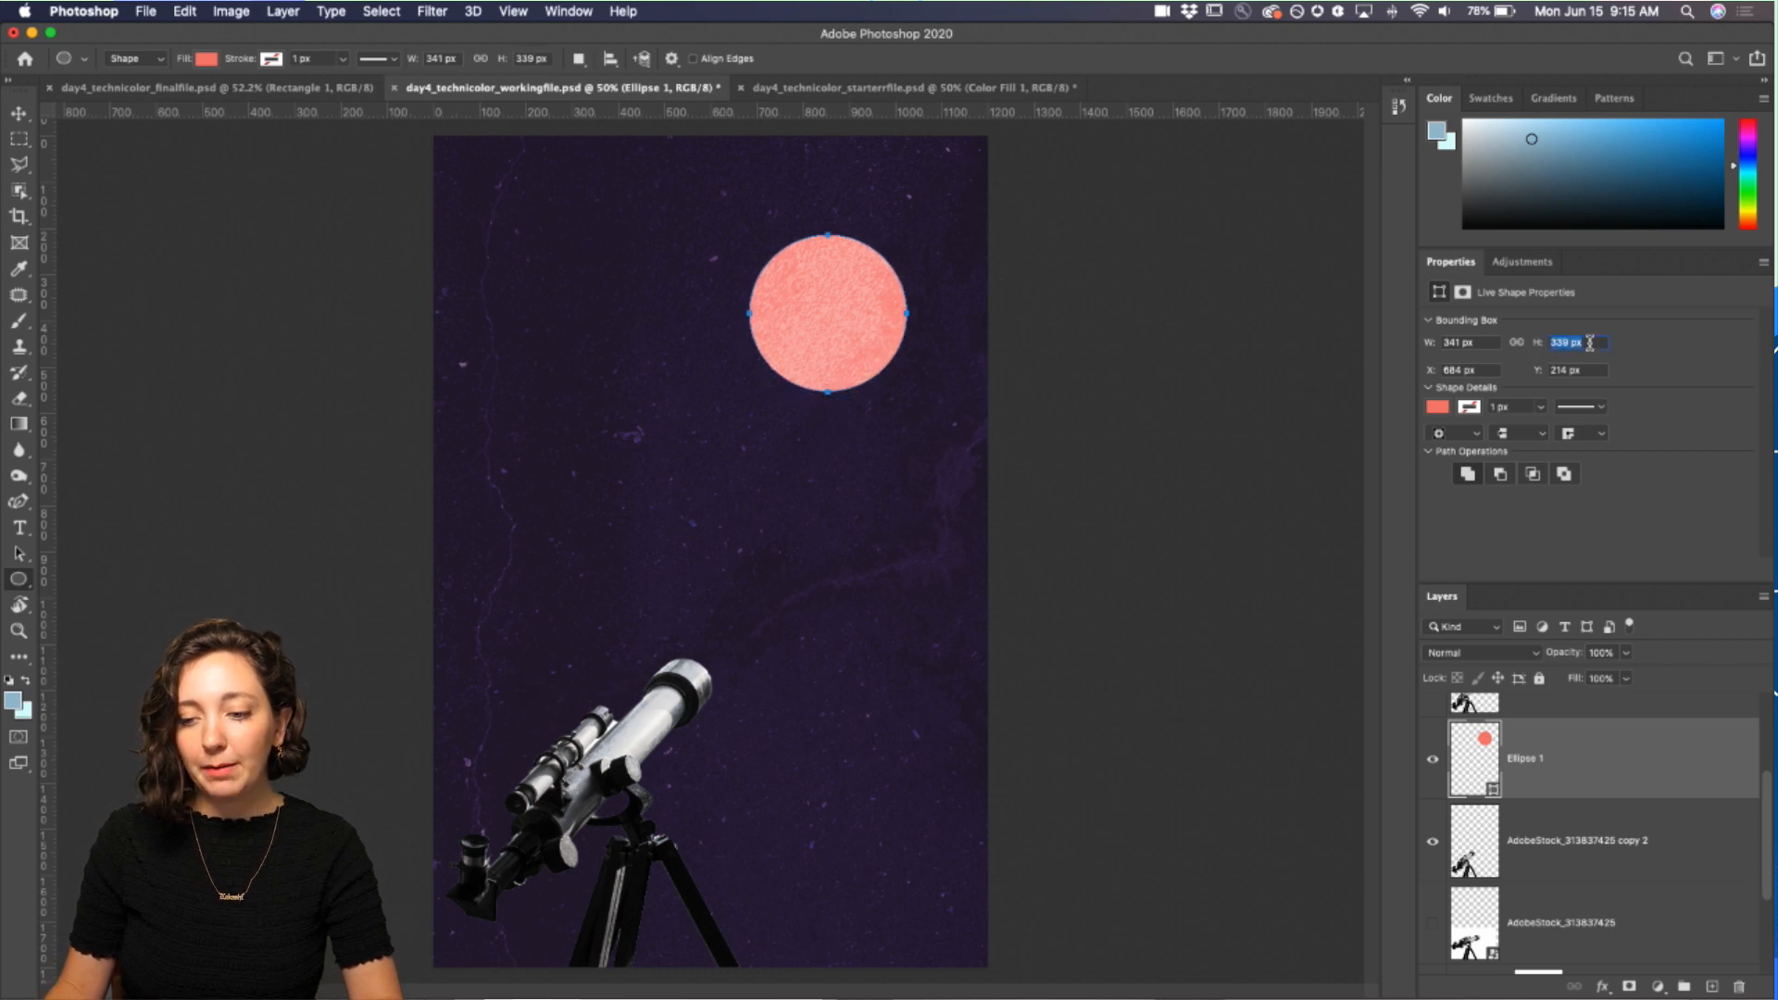
{"action": "left_click", "coordinate": [1590, 900]}
{"action": "left_click", "coordinate": [1565, 769]}
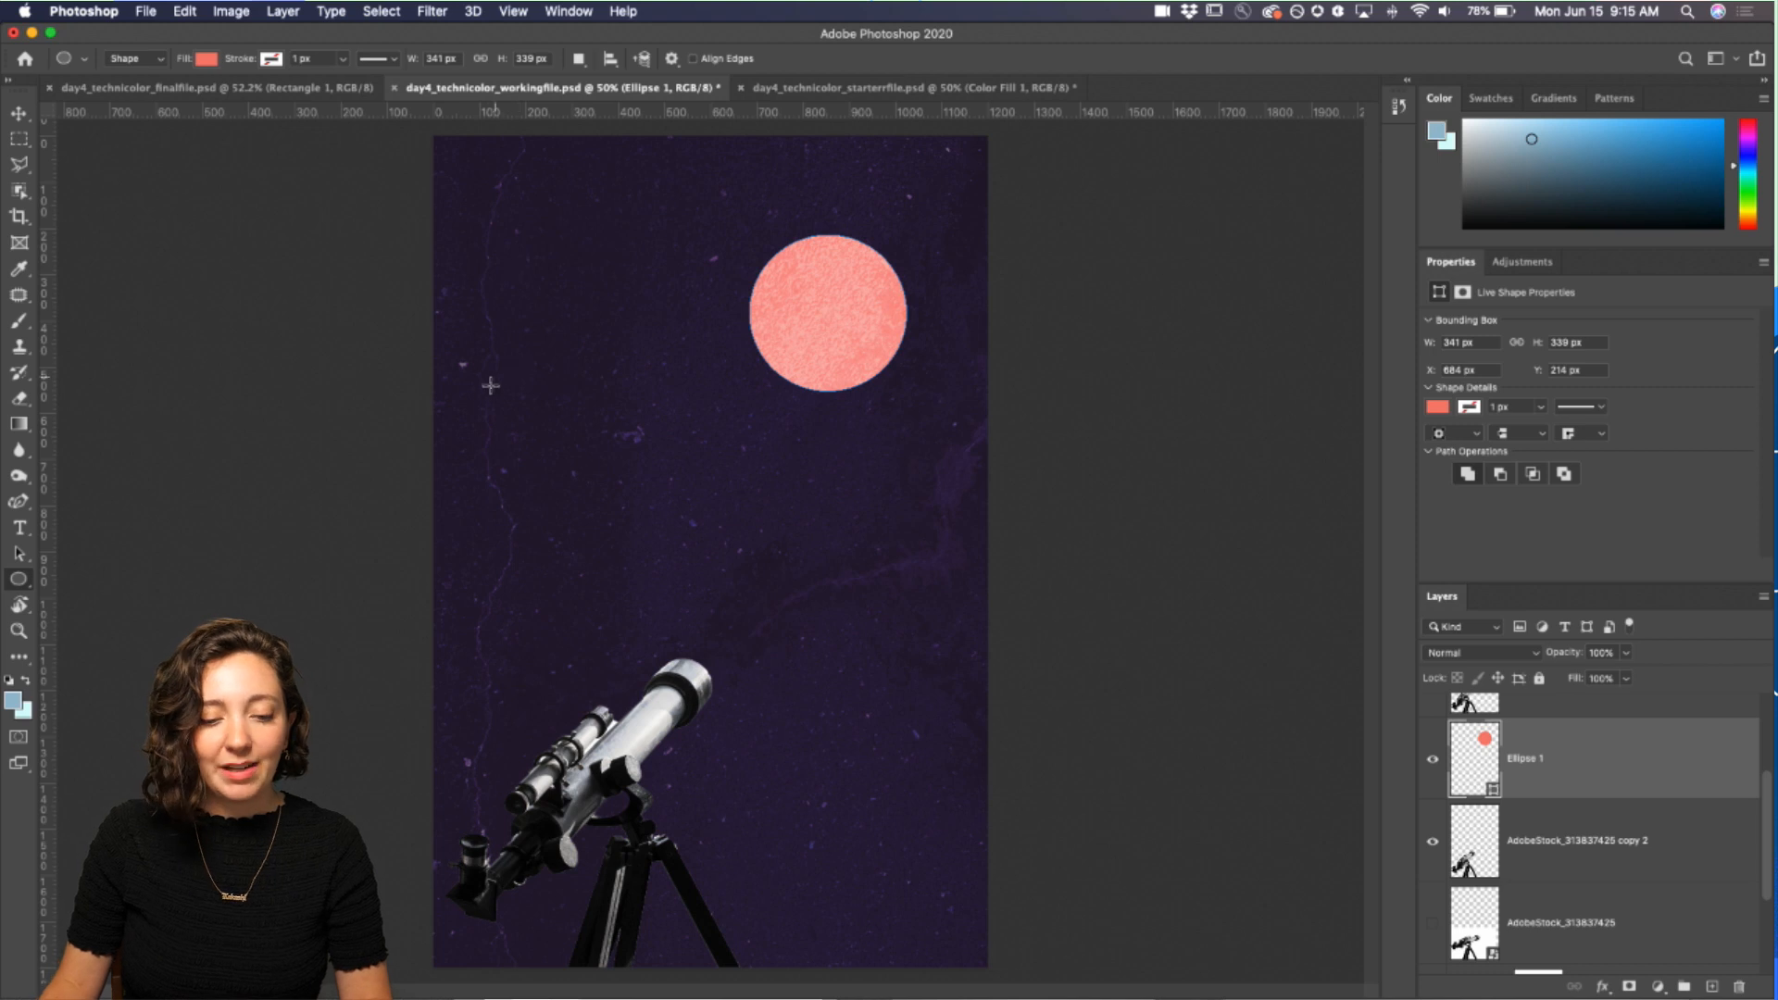
Step: Draw a second circle about 187 px wide left of the first and fill it orange from the recent swatches
{"action": "left_click_drag", "start_coordinate": [583, 381], "coordinate": [673, 496]}
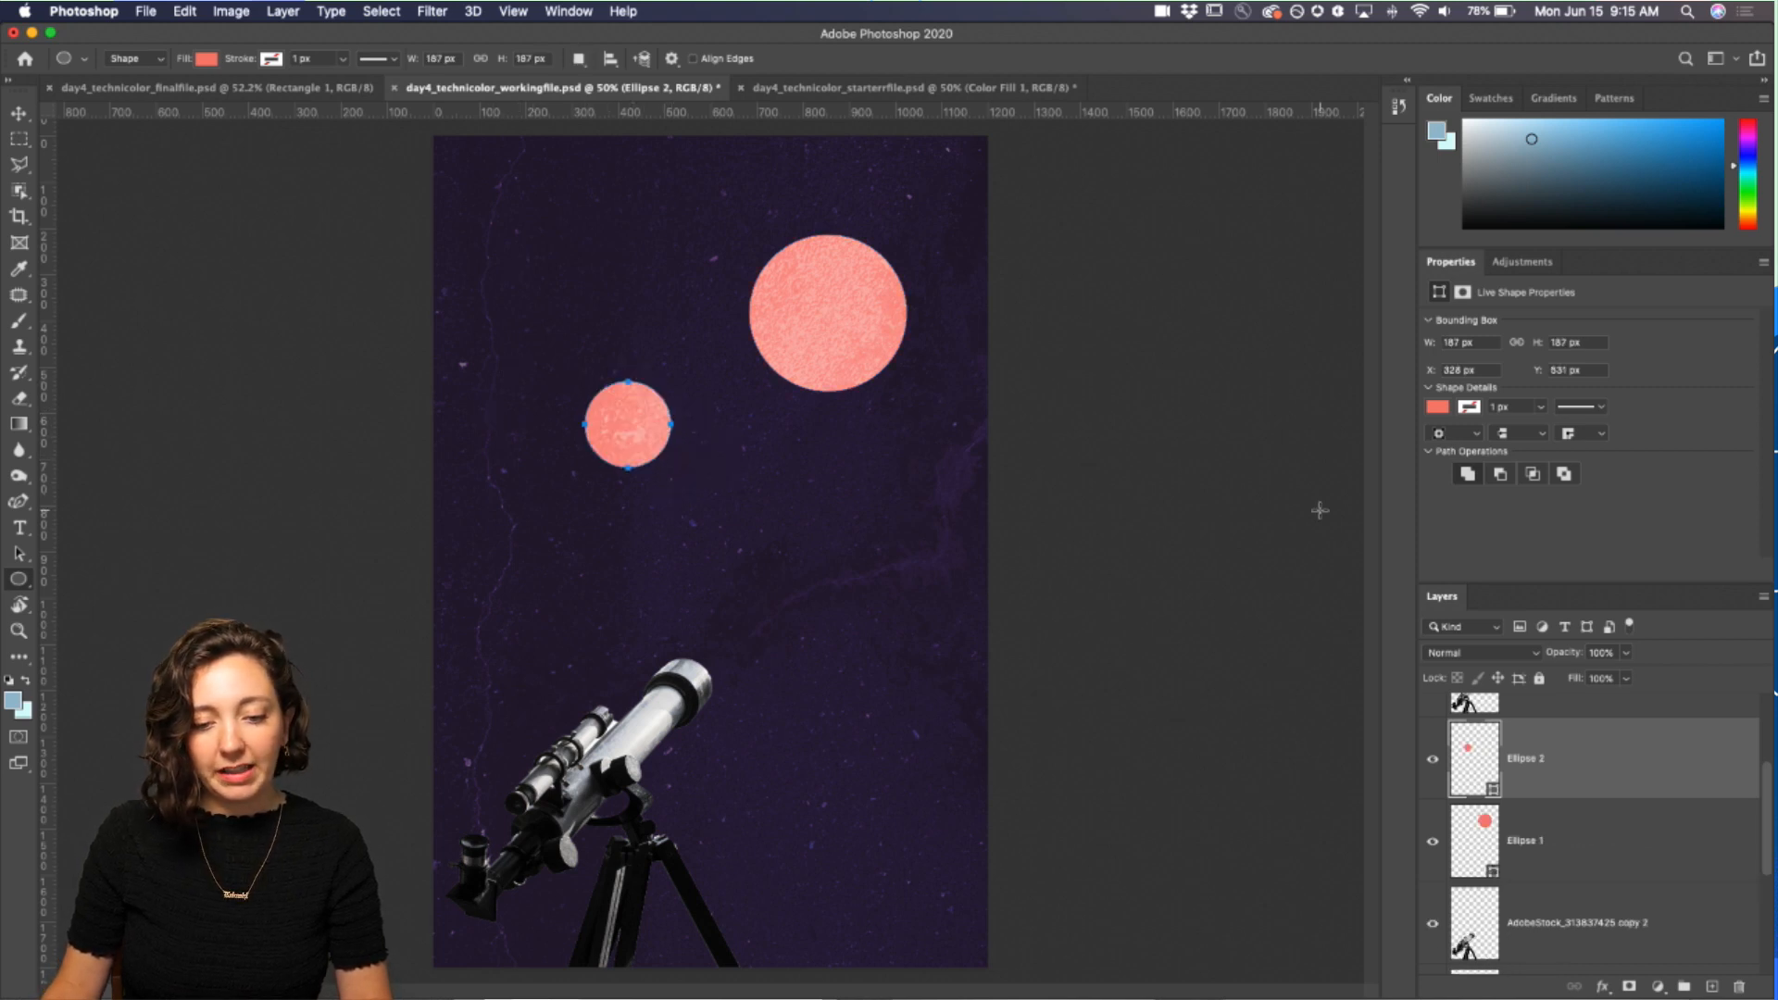
{"action": "left_click", "coordinate": [1440, 408]}
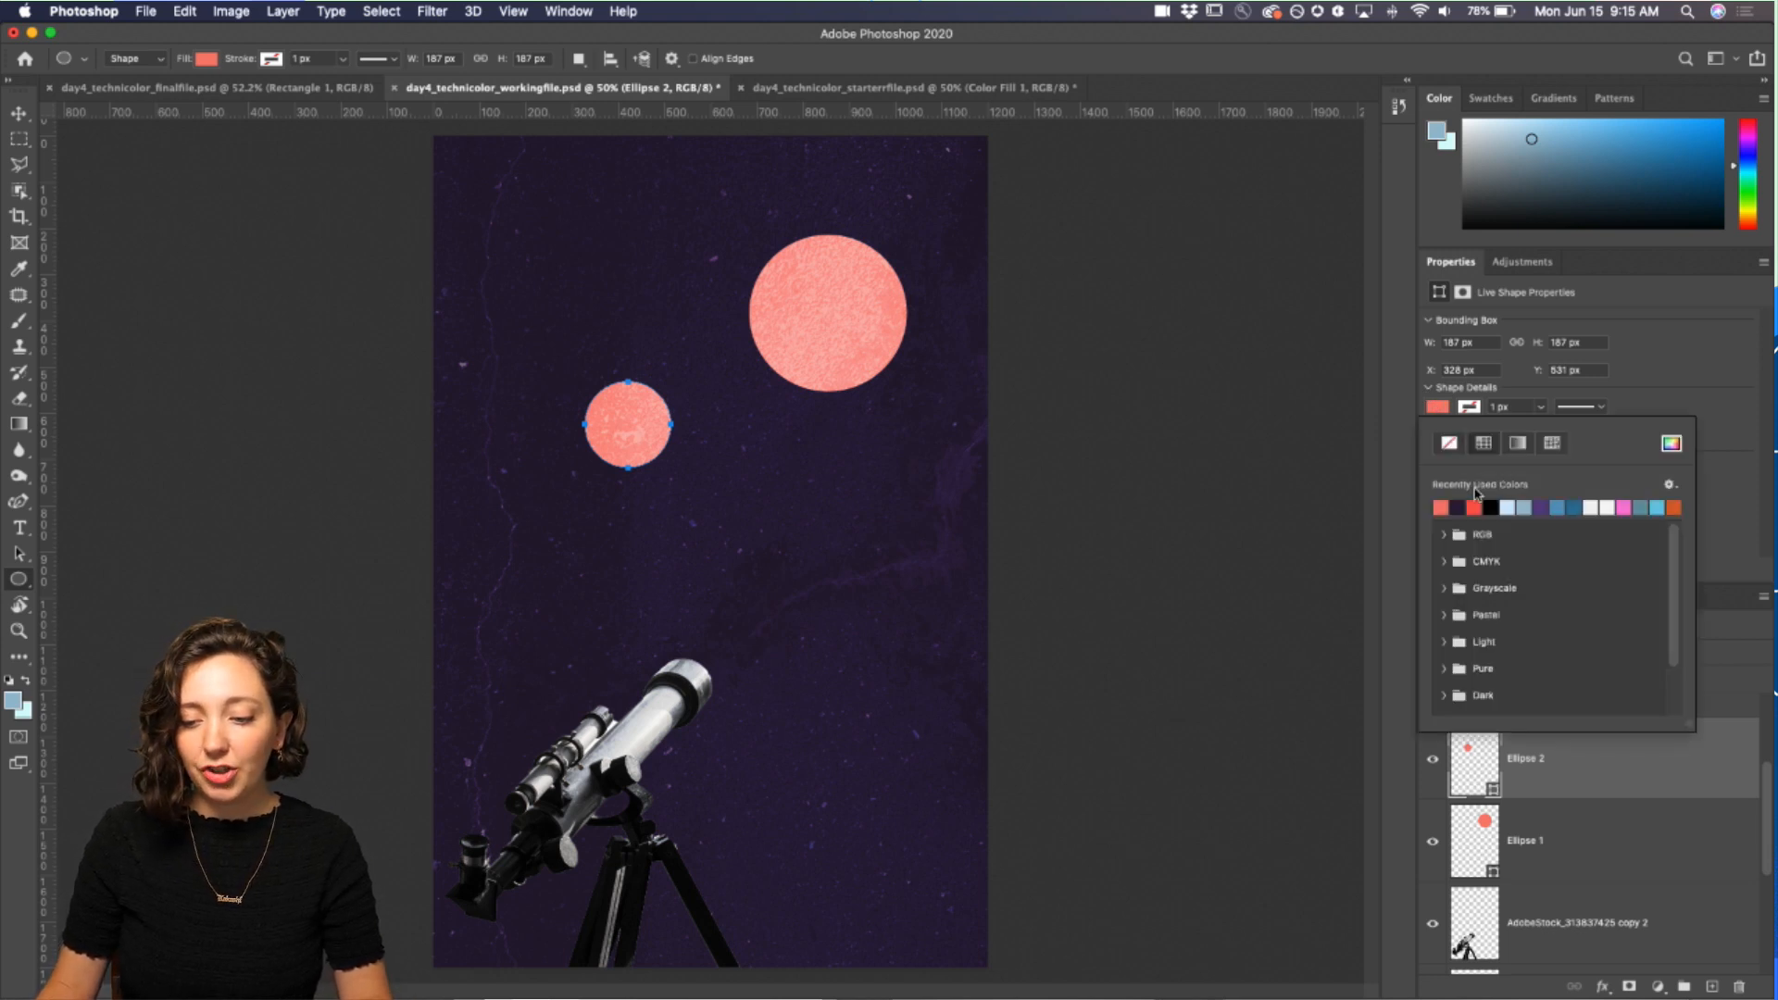
{"action": "left_click", "coordinate": [1574, 506]}
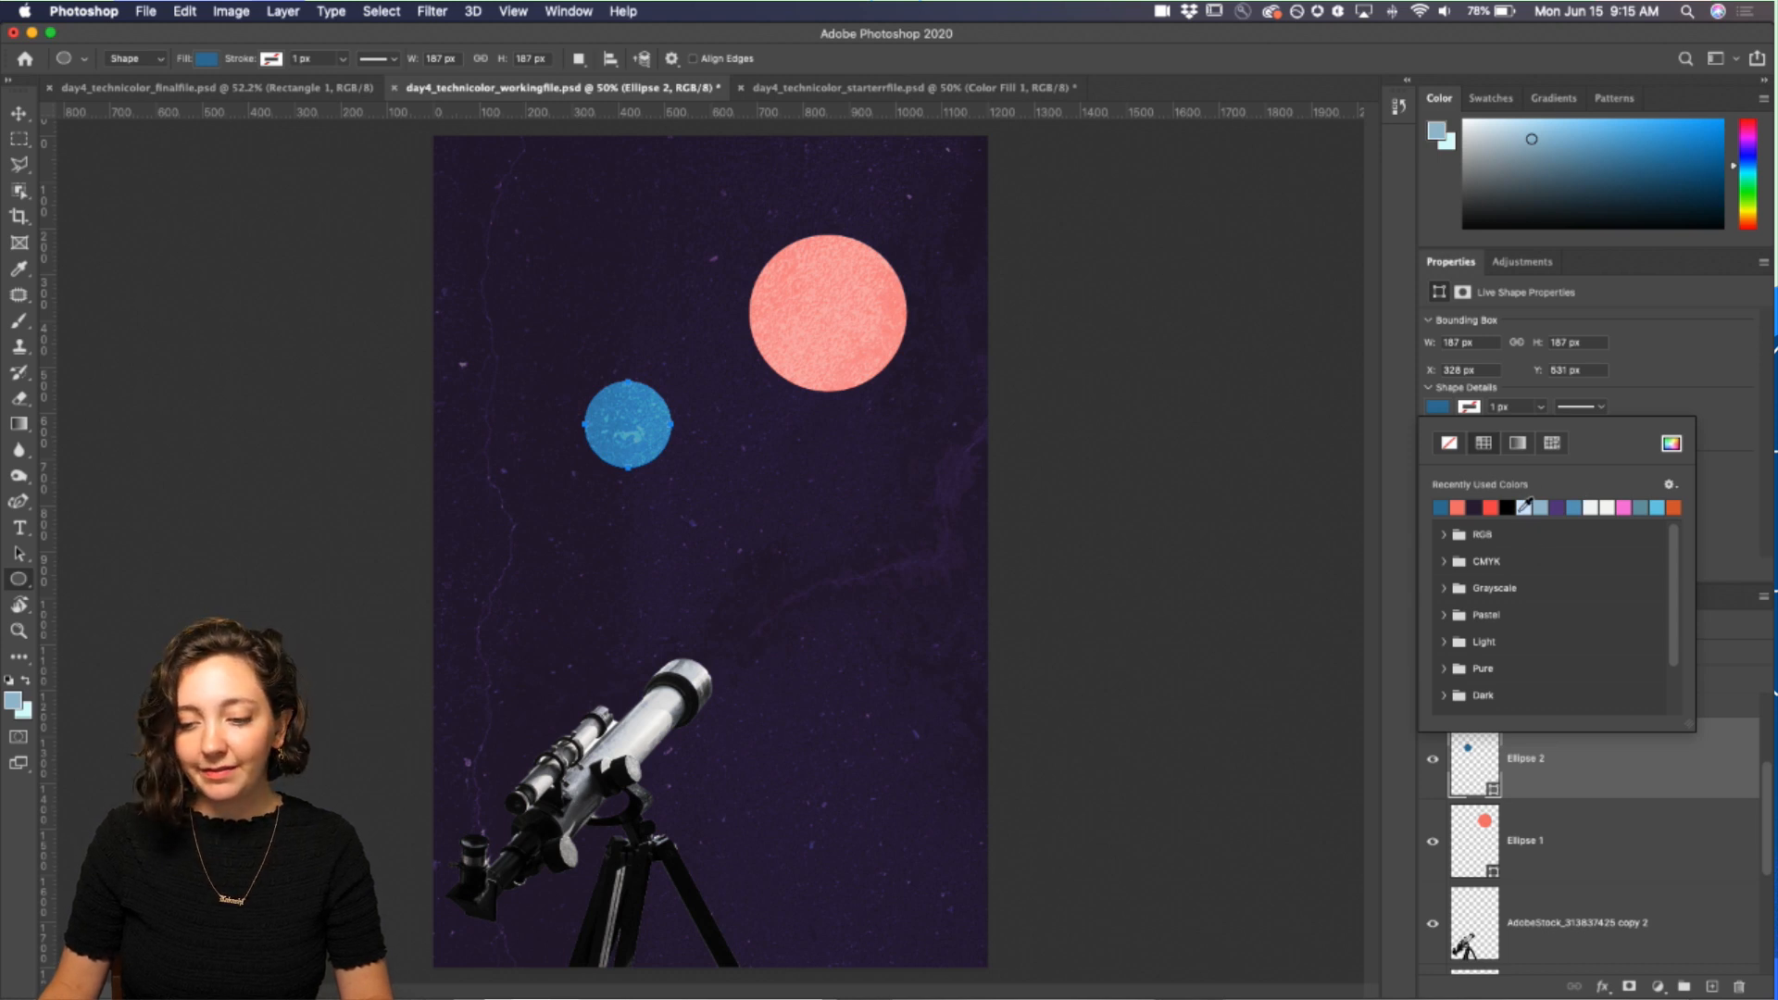
{"action": "left_click", "coordinate": [1524, 507]}
{"action": "left_click", "coordinate": [1624, 506]}
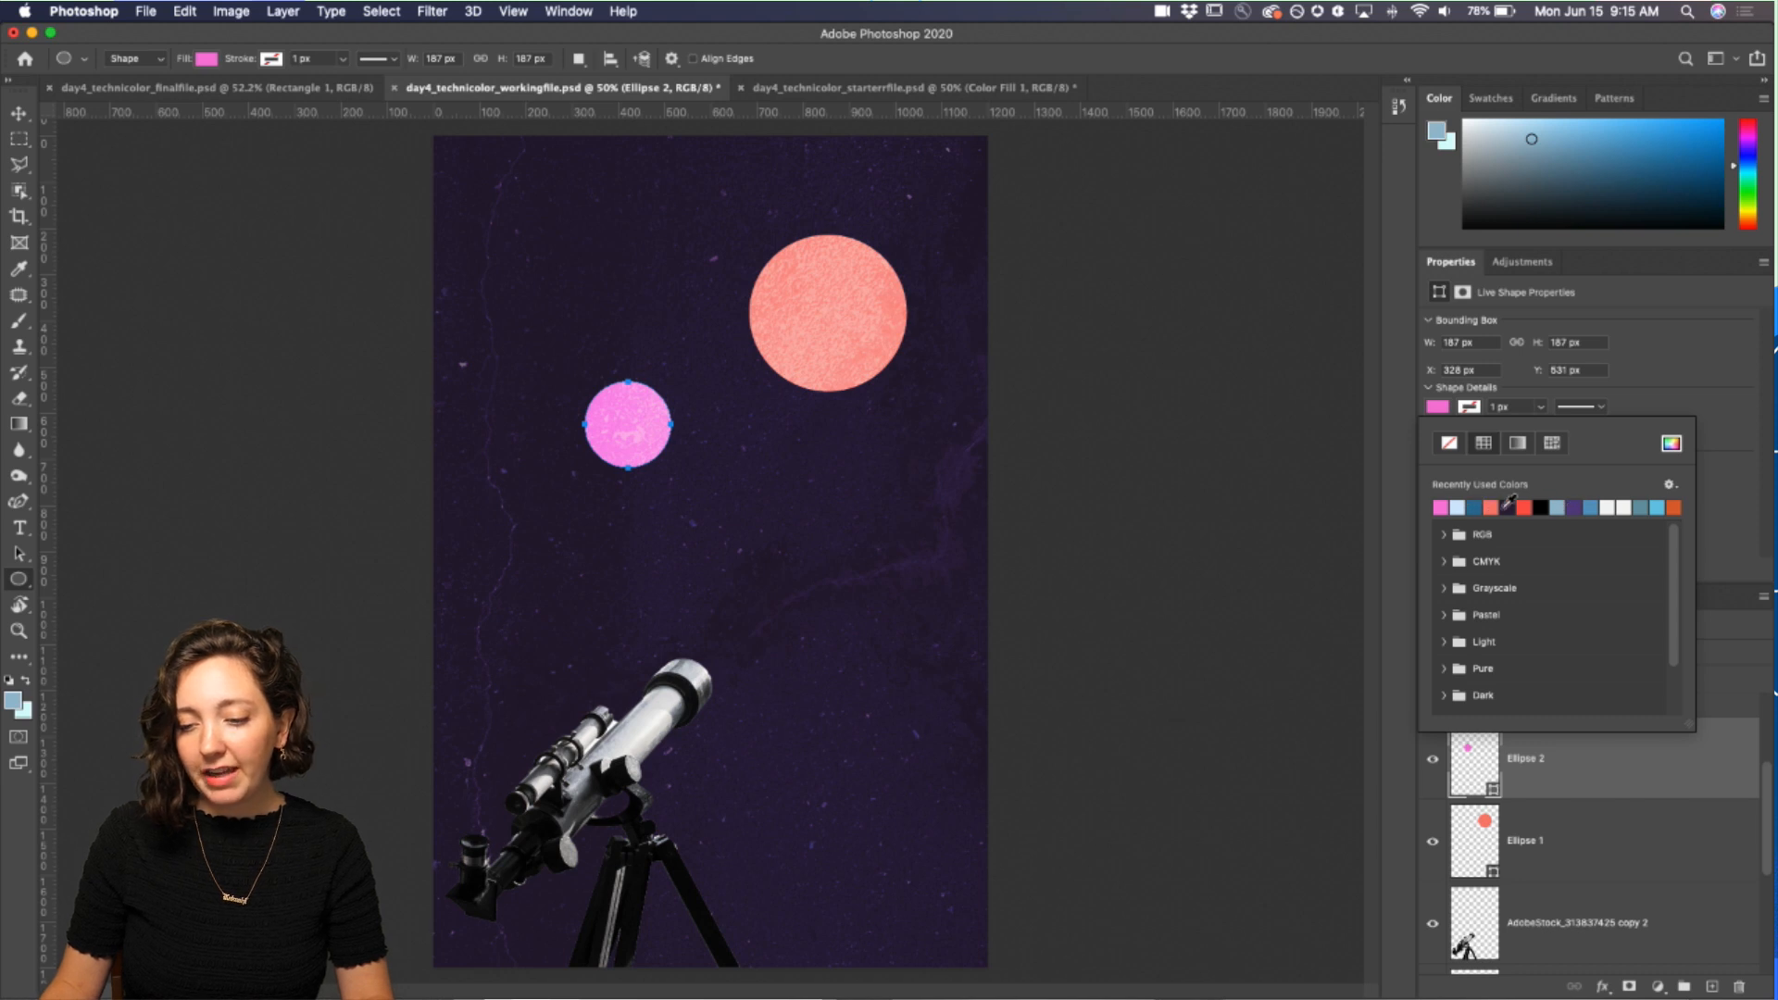
{"action": "left_click", "coordinate": [1593, 506]}
{"action": "left_click", "coordinate": [1657, 506]}
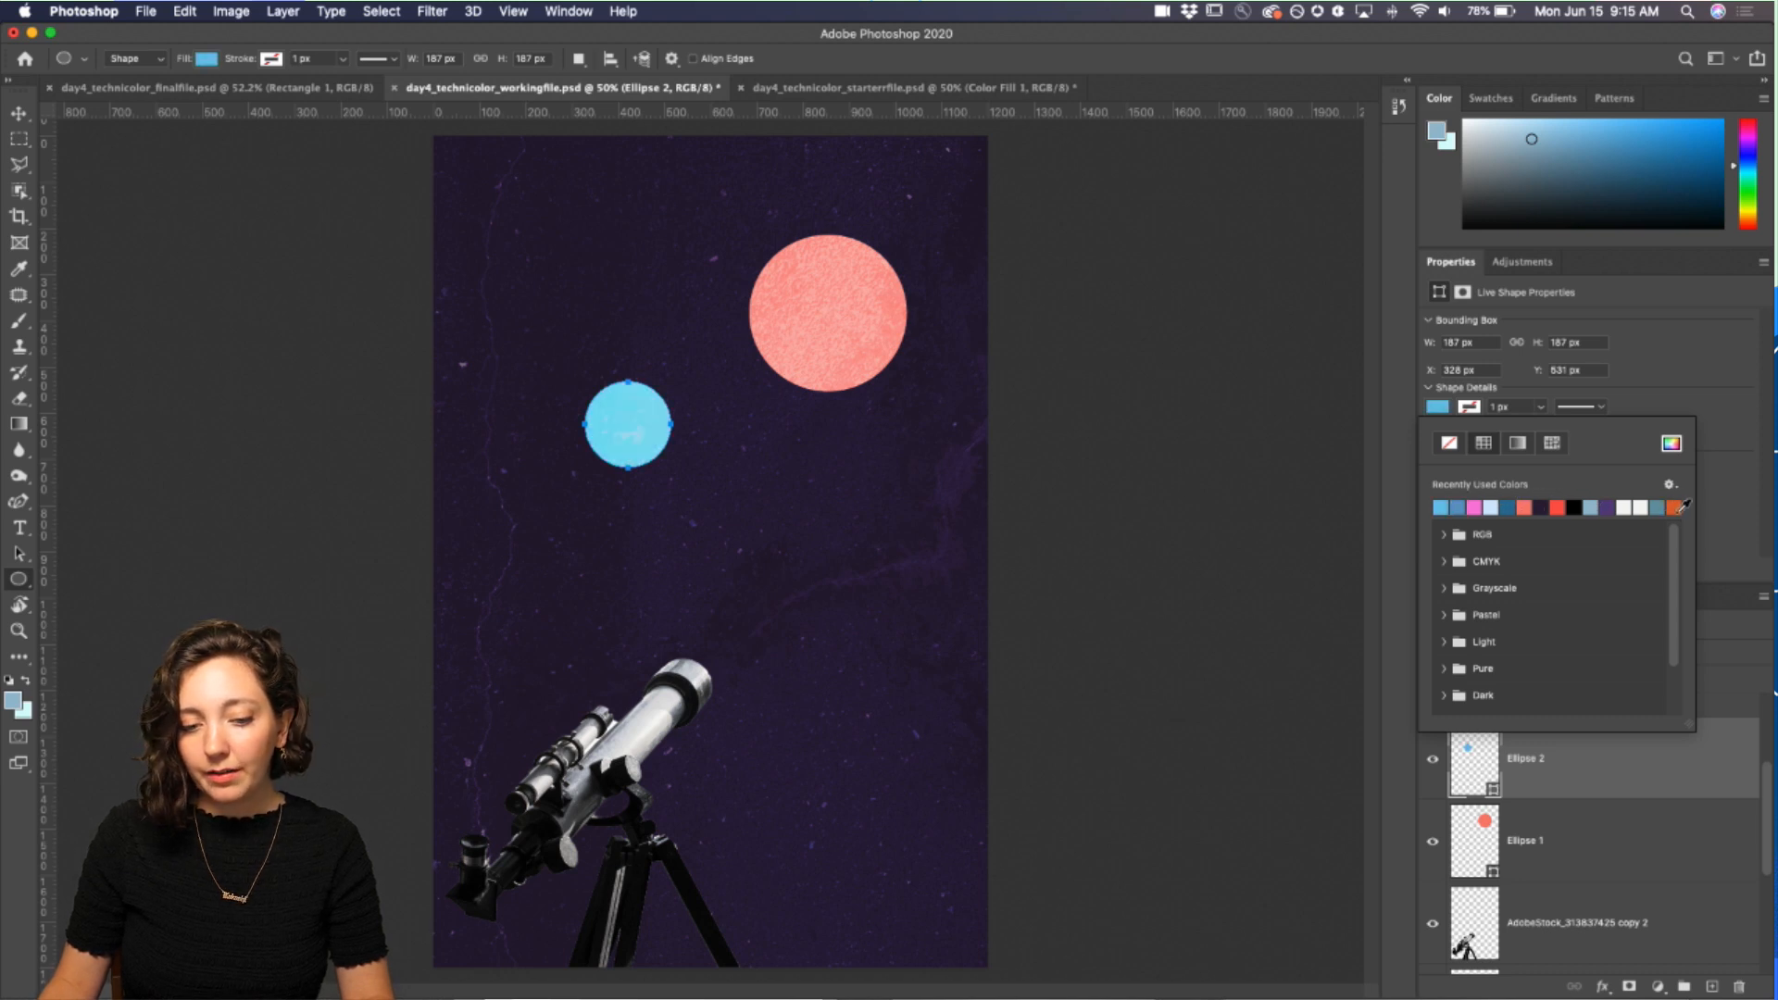
{"action": "left_click", "coordinate": [1675, 506]}
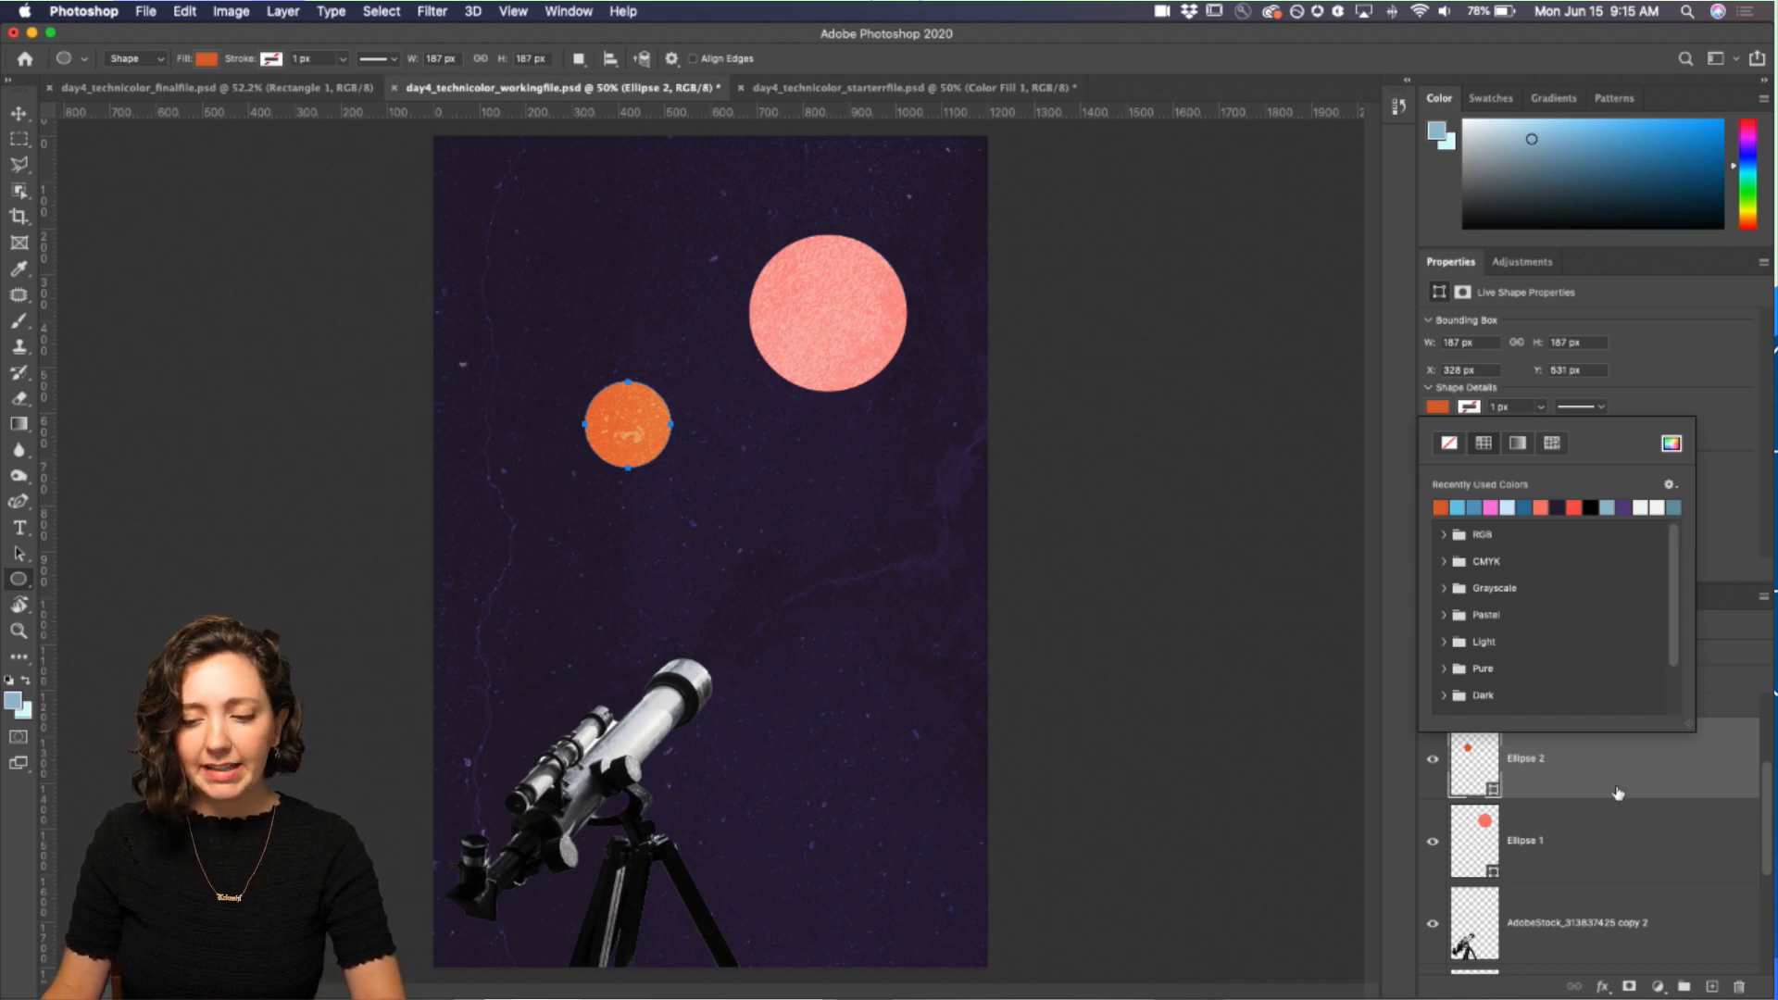
{"action": "left_click", "coordinate": [1715, 692]}
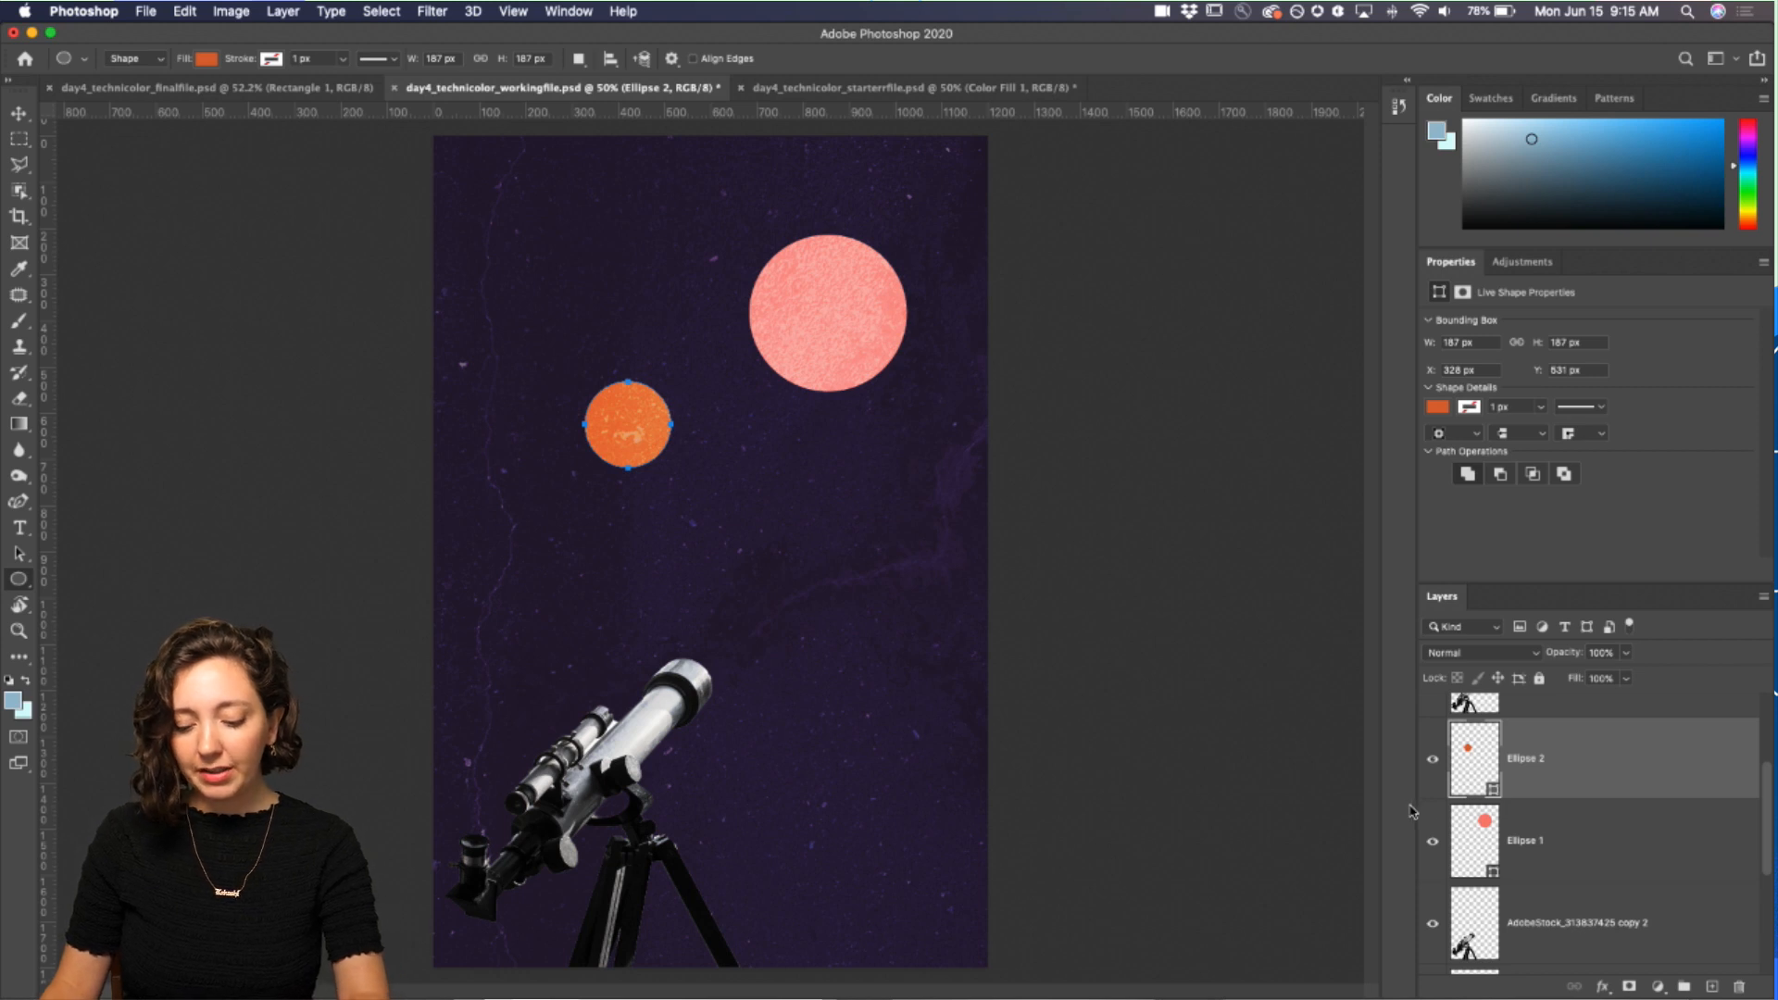
Step: Duplicate the orange circle, move the copy lower right, and scale it down to about 128 px
{"action": "key", "text": "super+j"}
{"action": "left_click", "coordinate": [26, 112]}
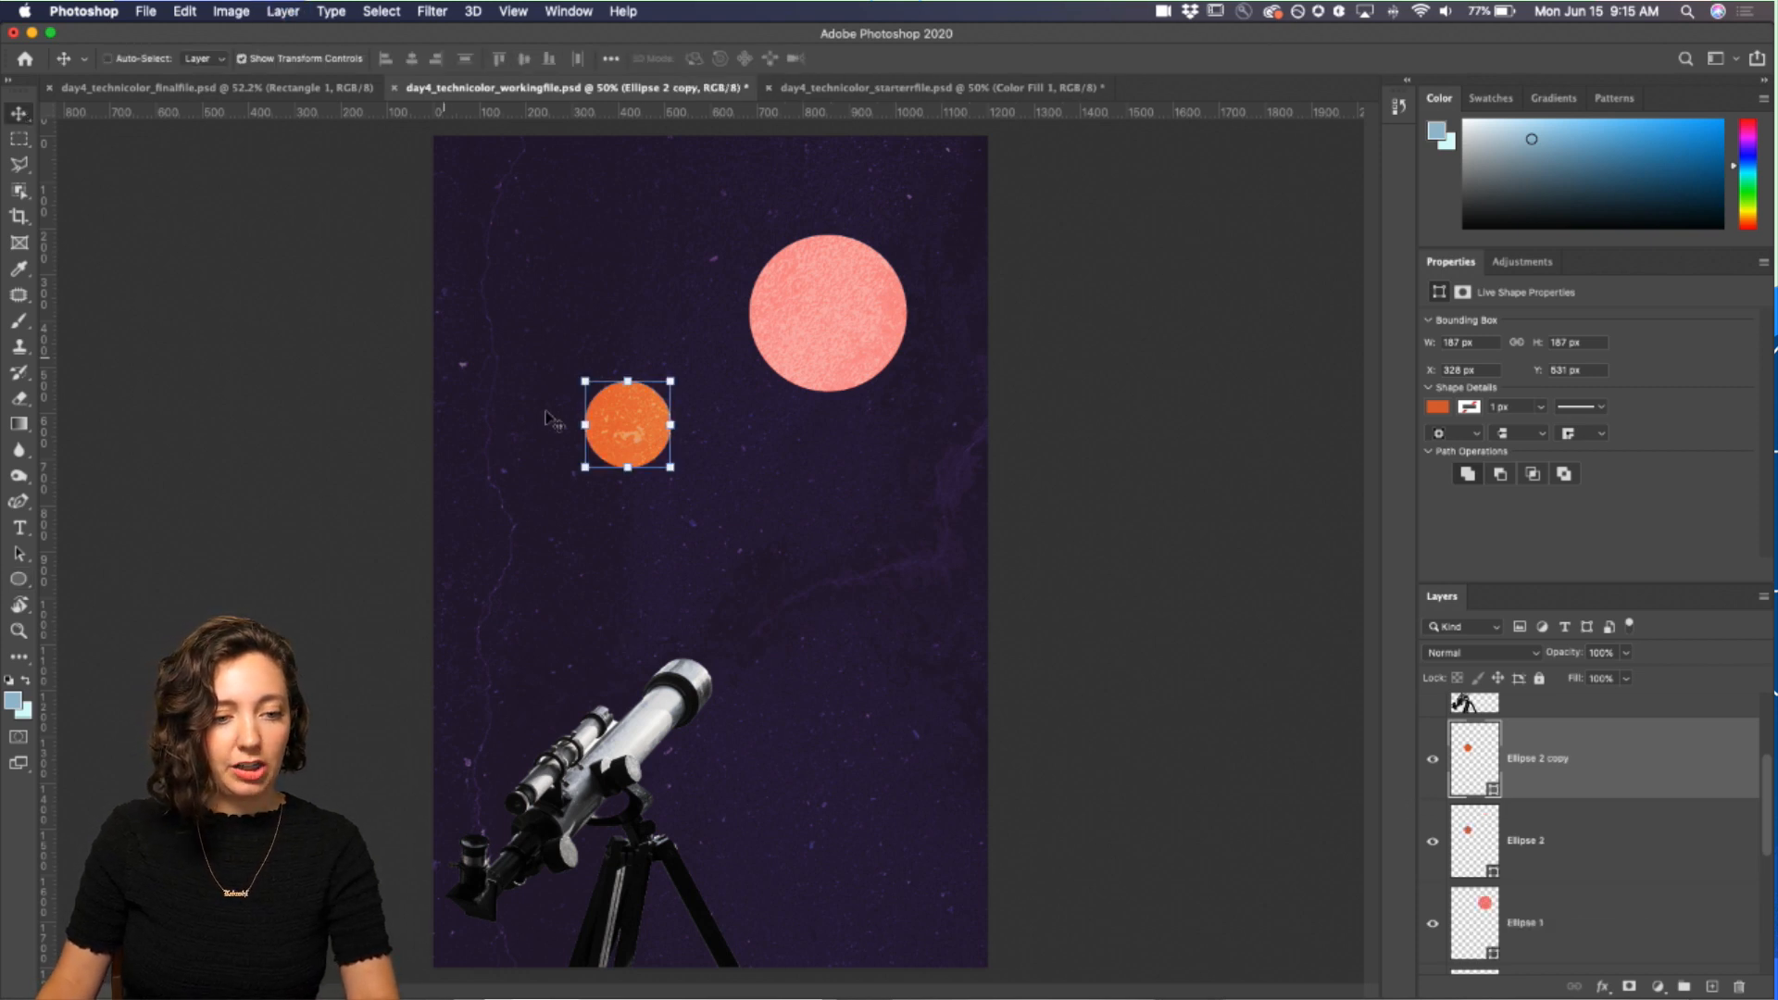
{"action": "left_click_drag", "start_coordinate": [620, 441], "coordinate": [873, 539]}
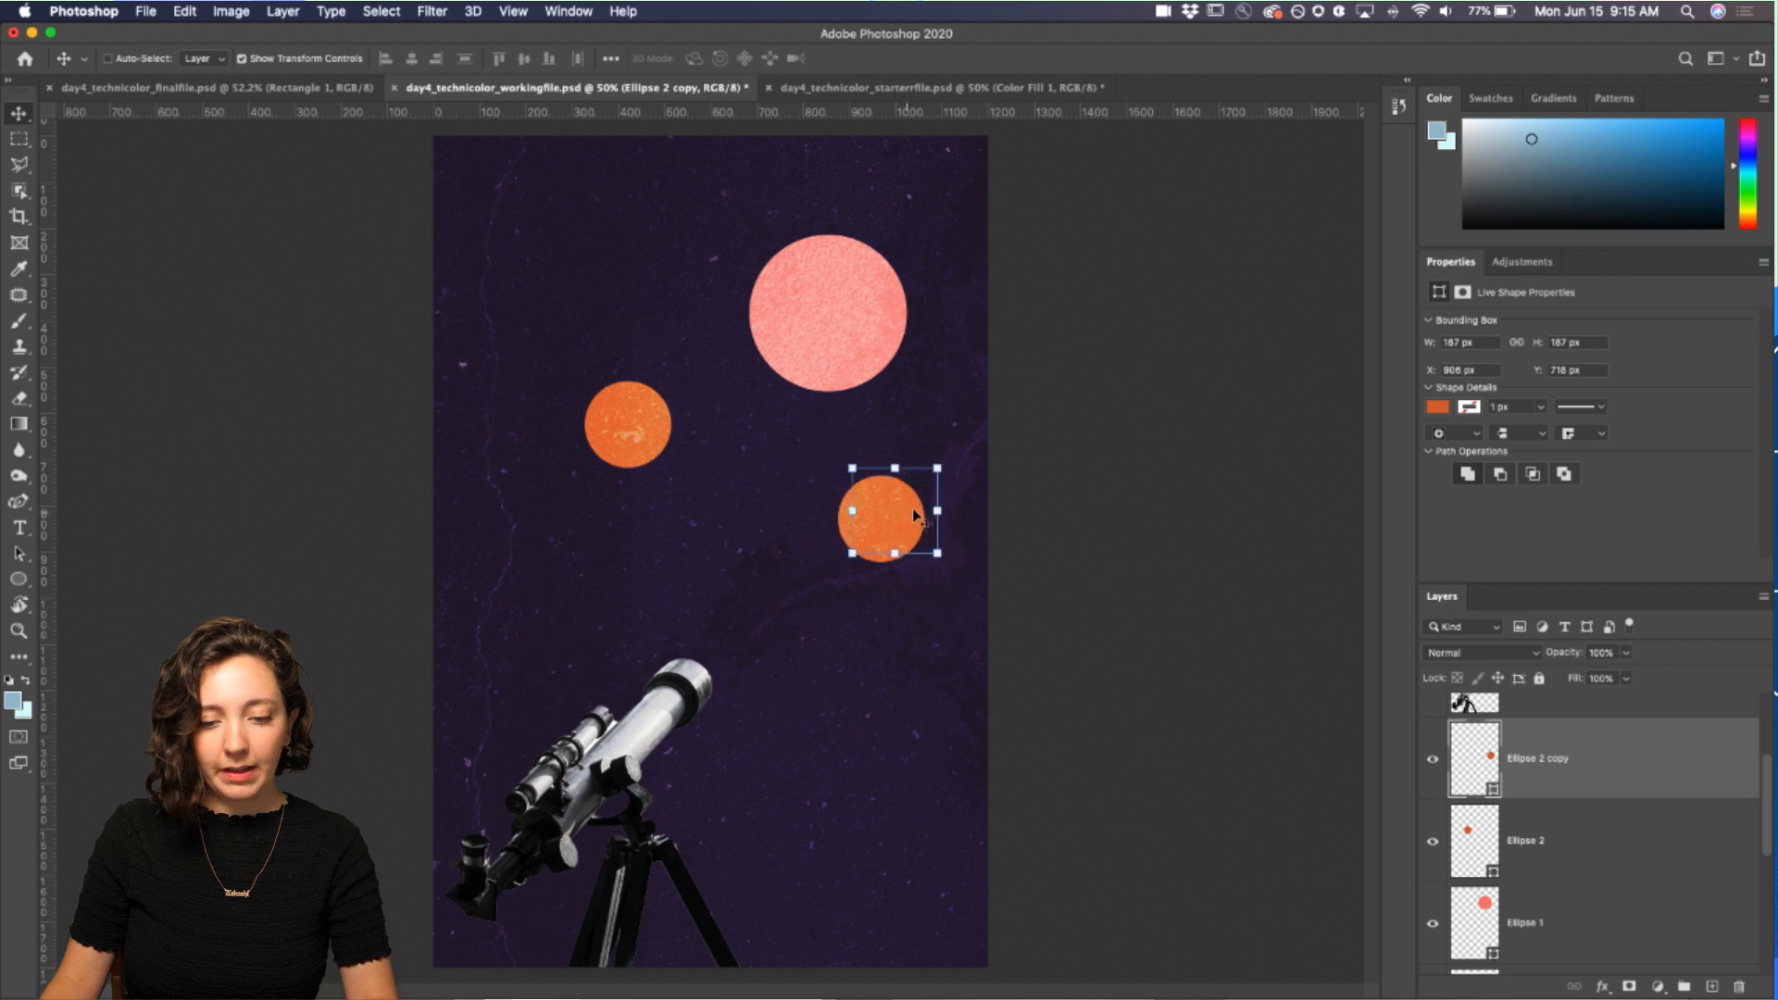
{"action": "left_click_drag", "start_coordinate": [926, 478], "coordinate": [891, 523]}
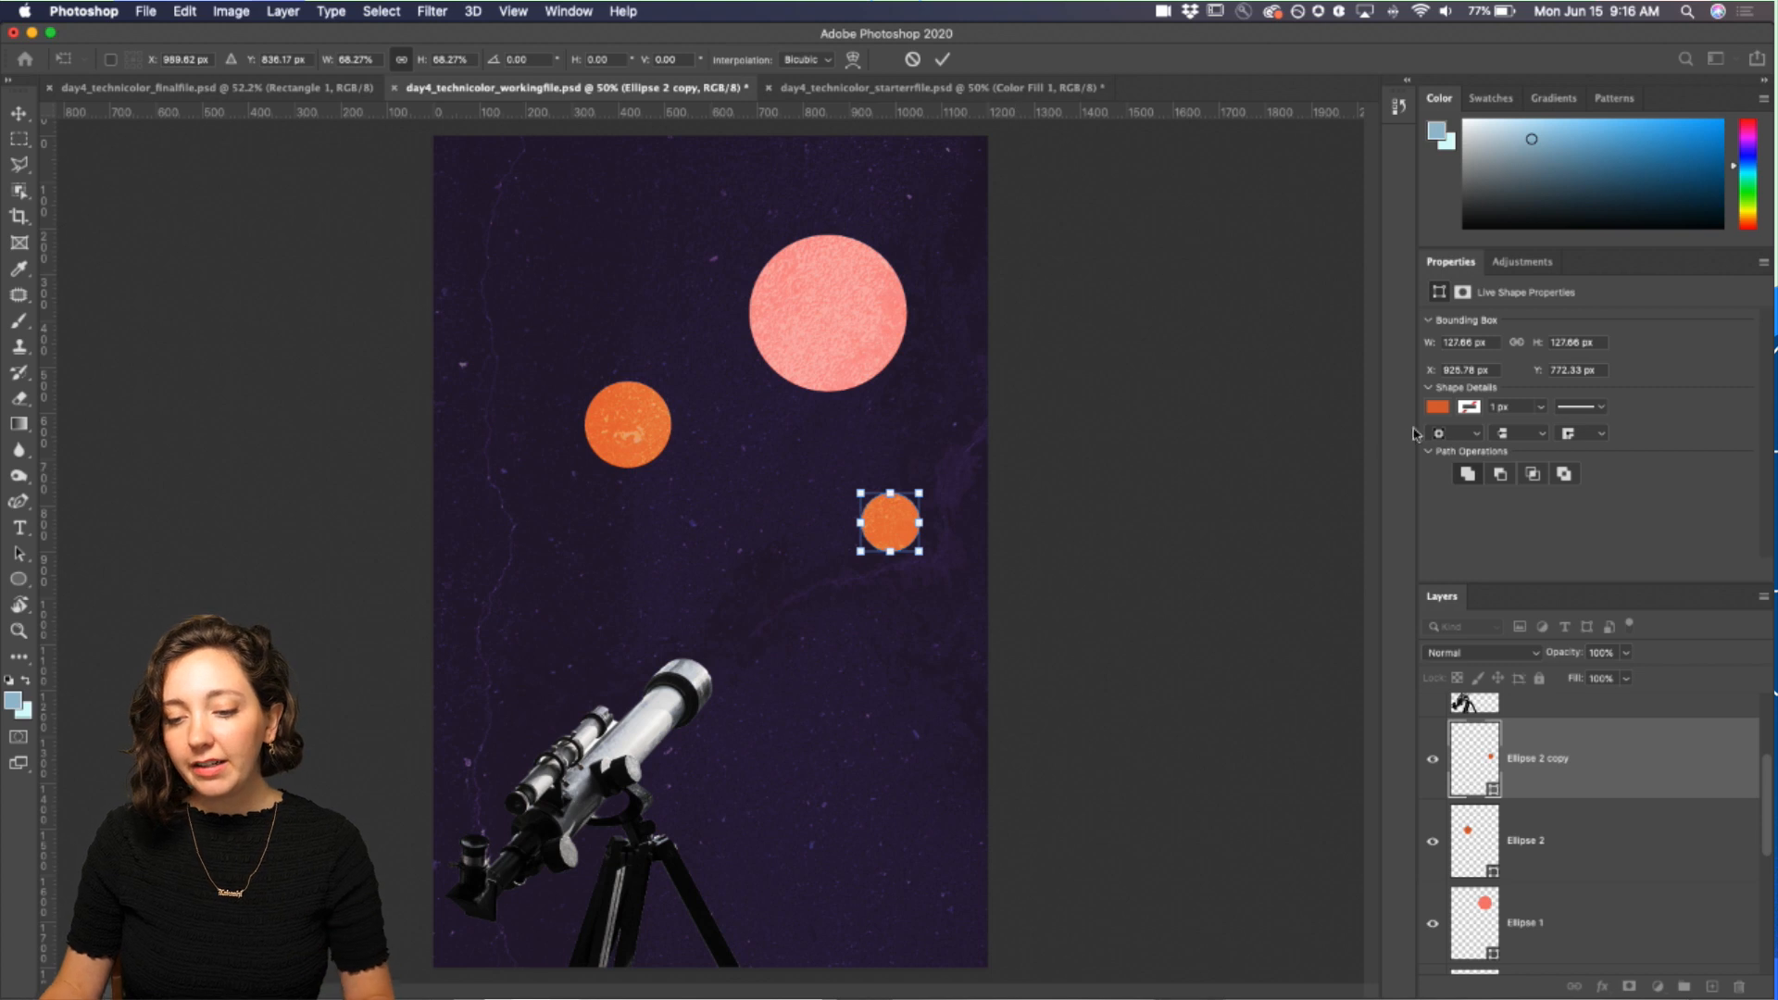
Step: Fill the small circle with red from the recent swatches and nudge it slightly to the left
{"action": "left_click", "coordinate": [1438, 409]}
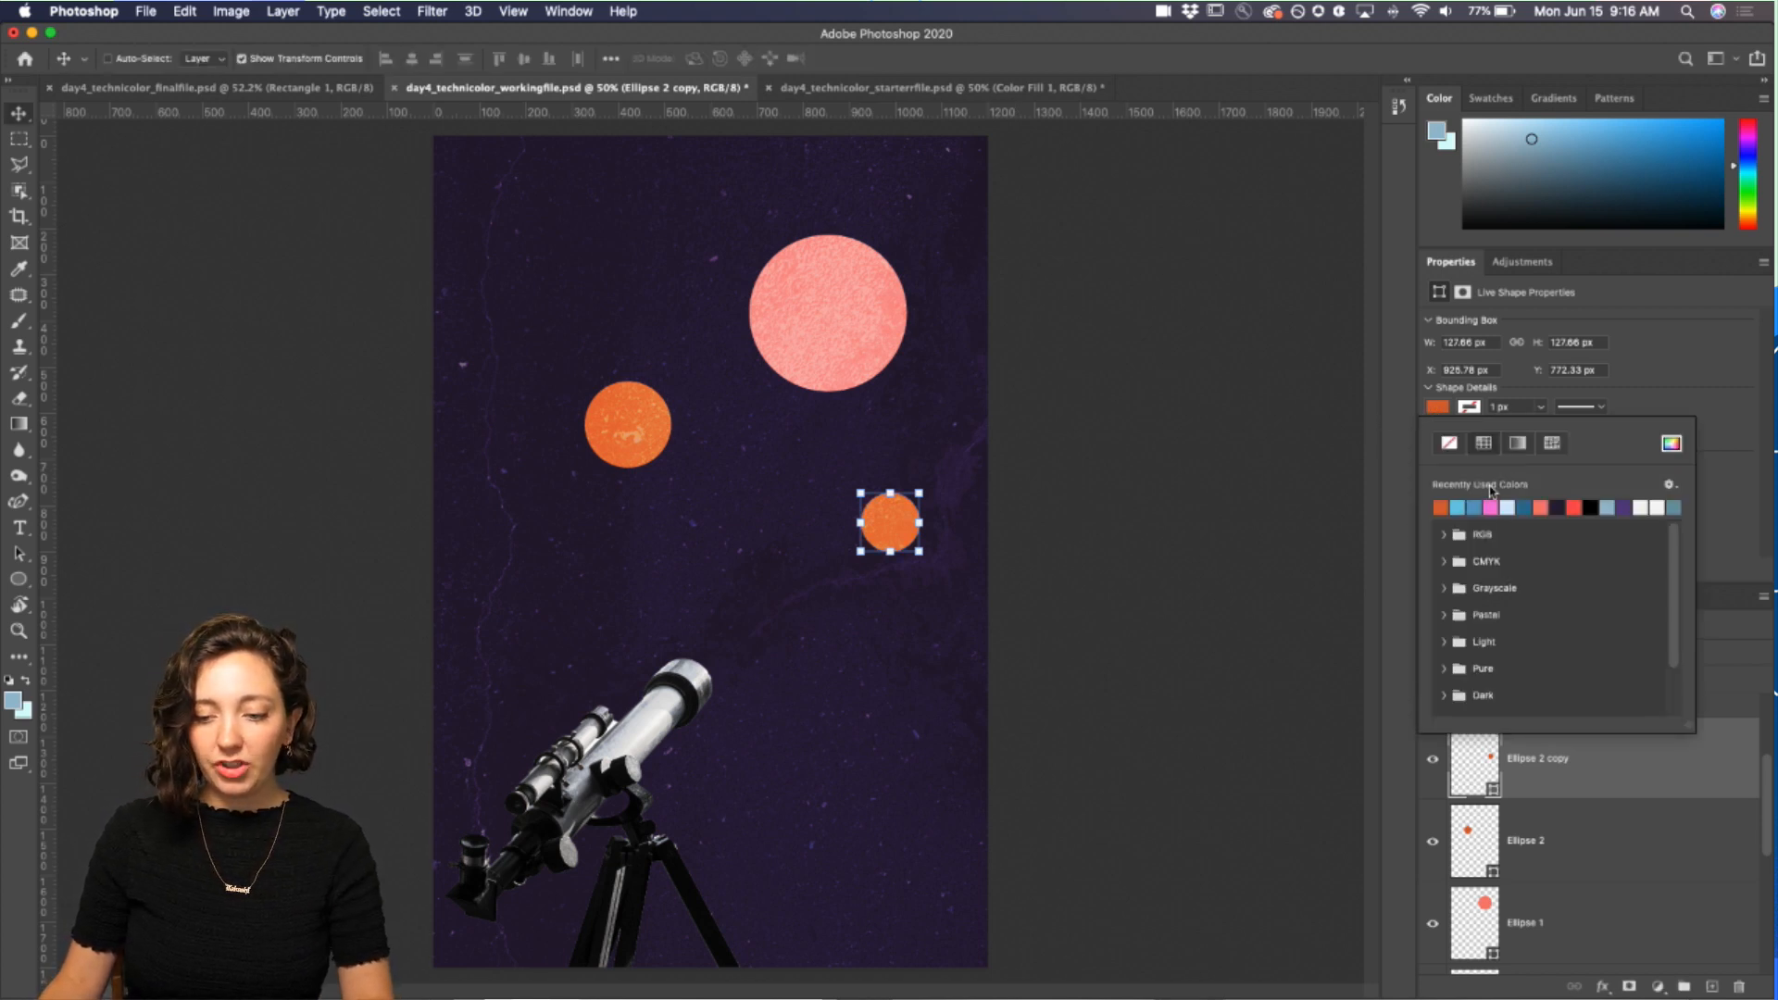
{"action": "left_click", "coordinate": [1542, 507]}
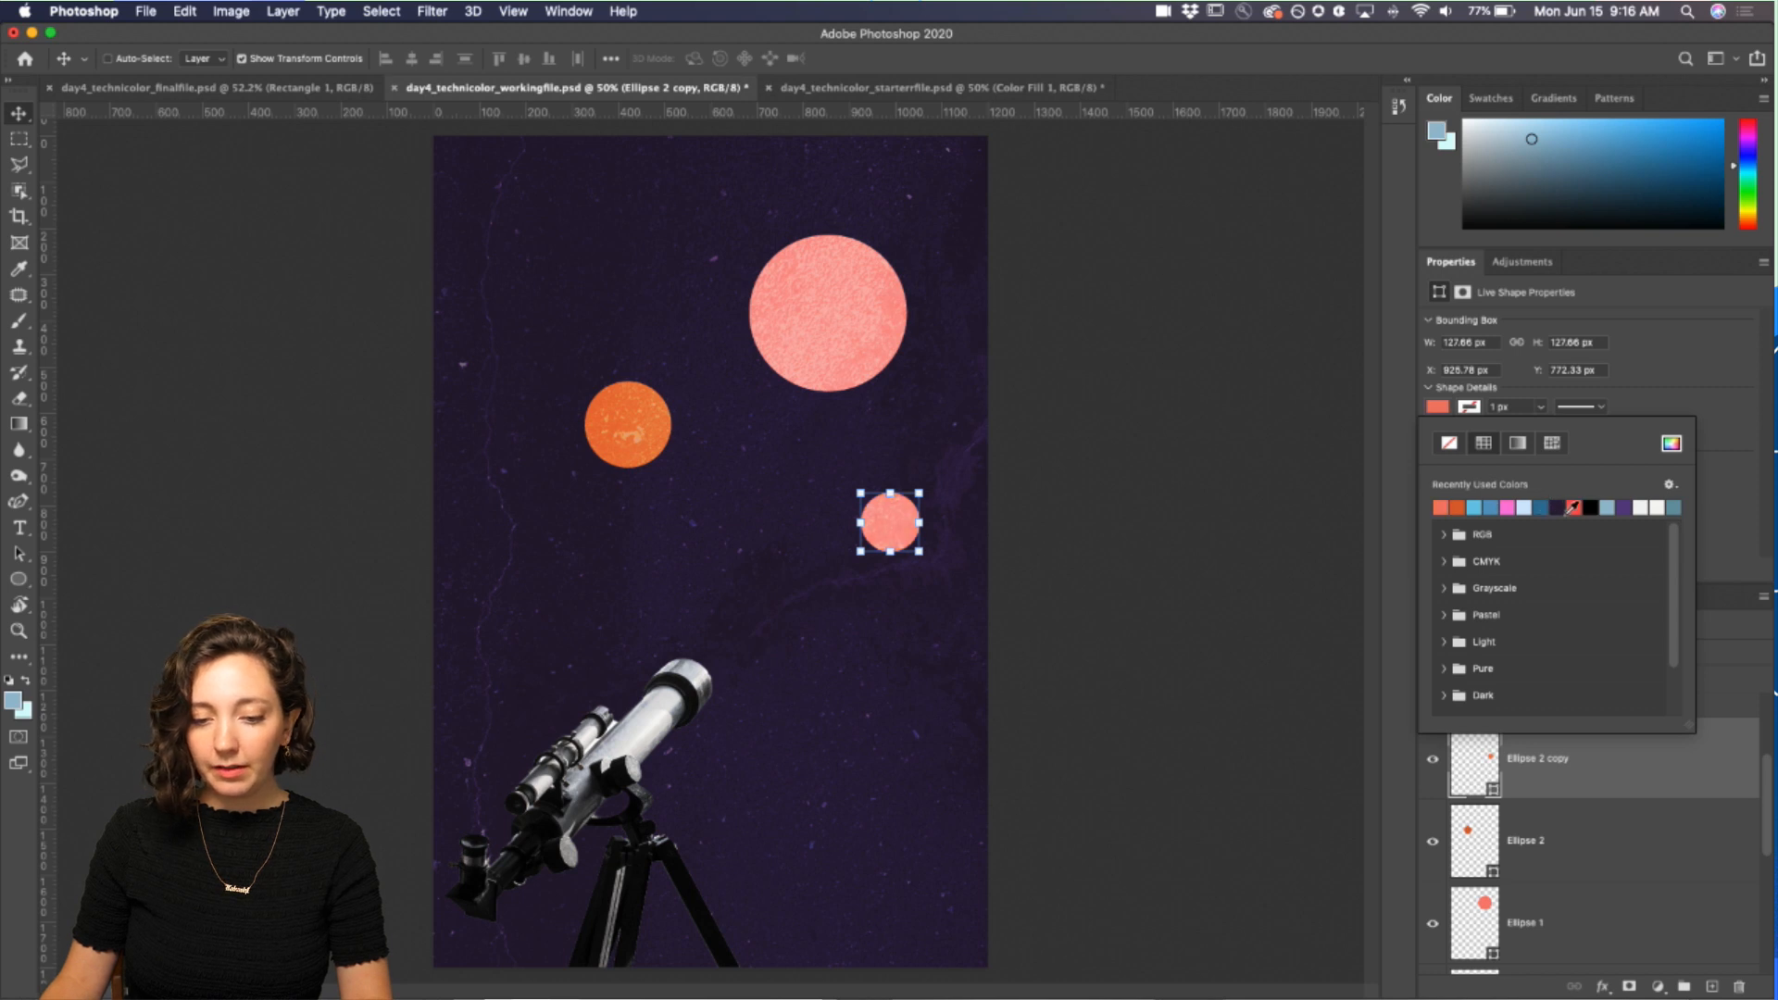
{"action": "left_click", "coordinate": [1572, 508]}
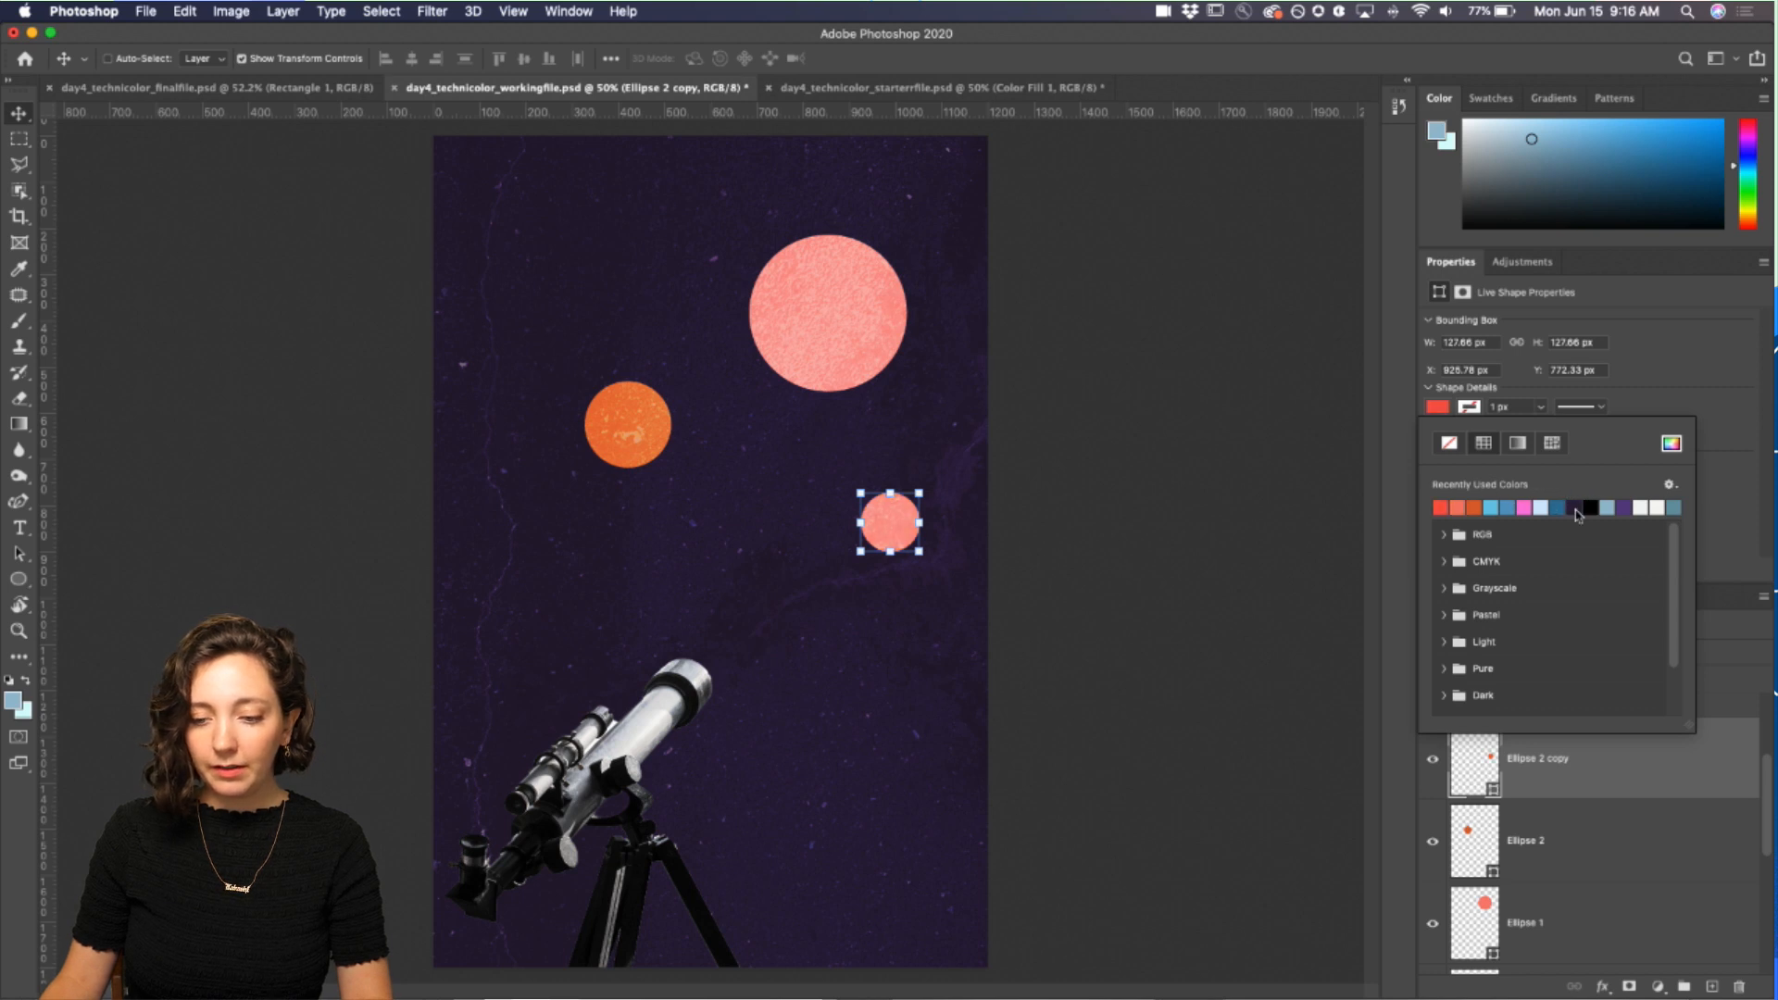
{"action": "left_click", "coordinate": [24, 118]}
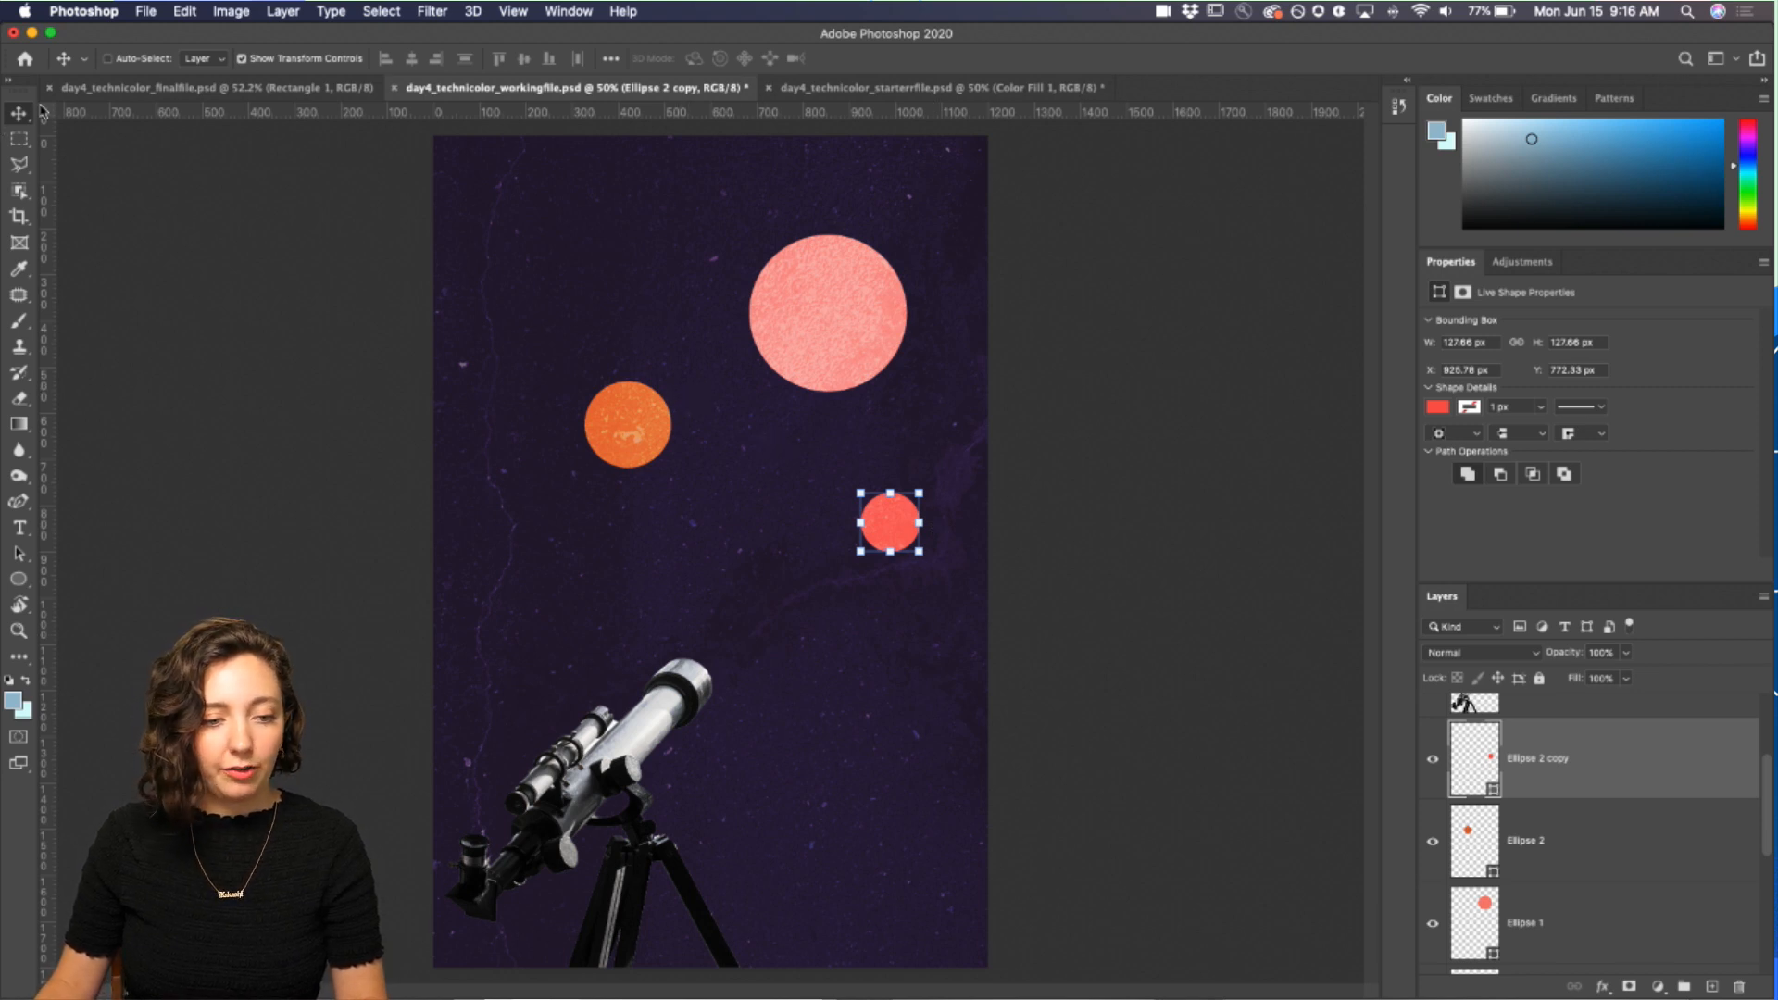
{"action": "left_click_drag", "start_coordinate": [892, 523], "coordinate": [862, 521]}
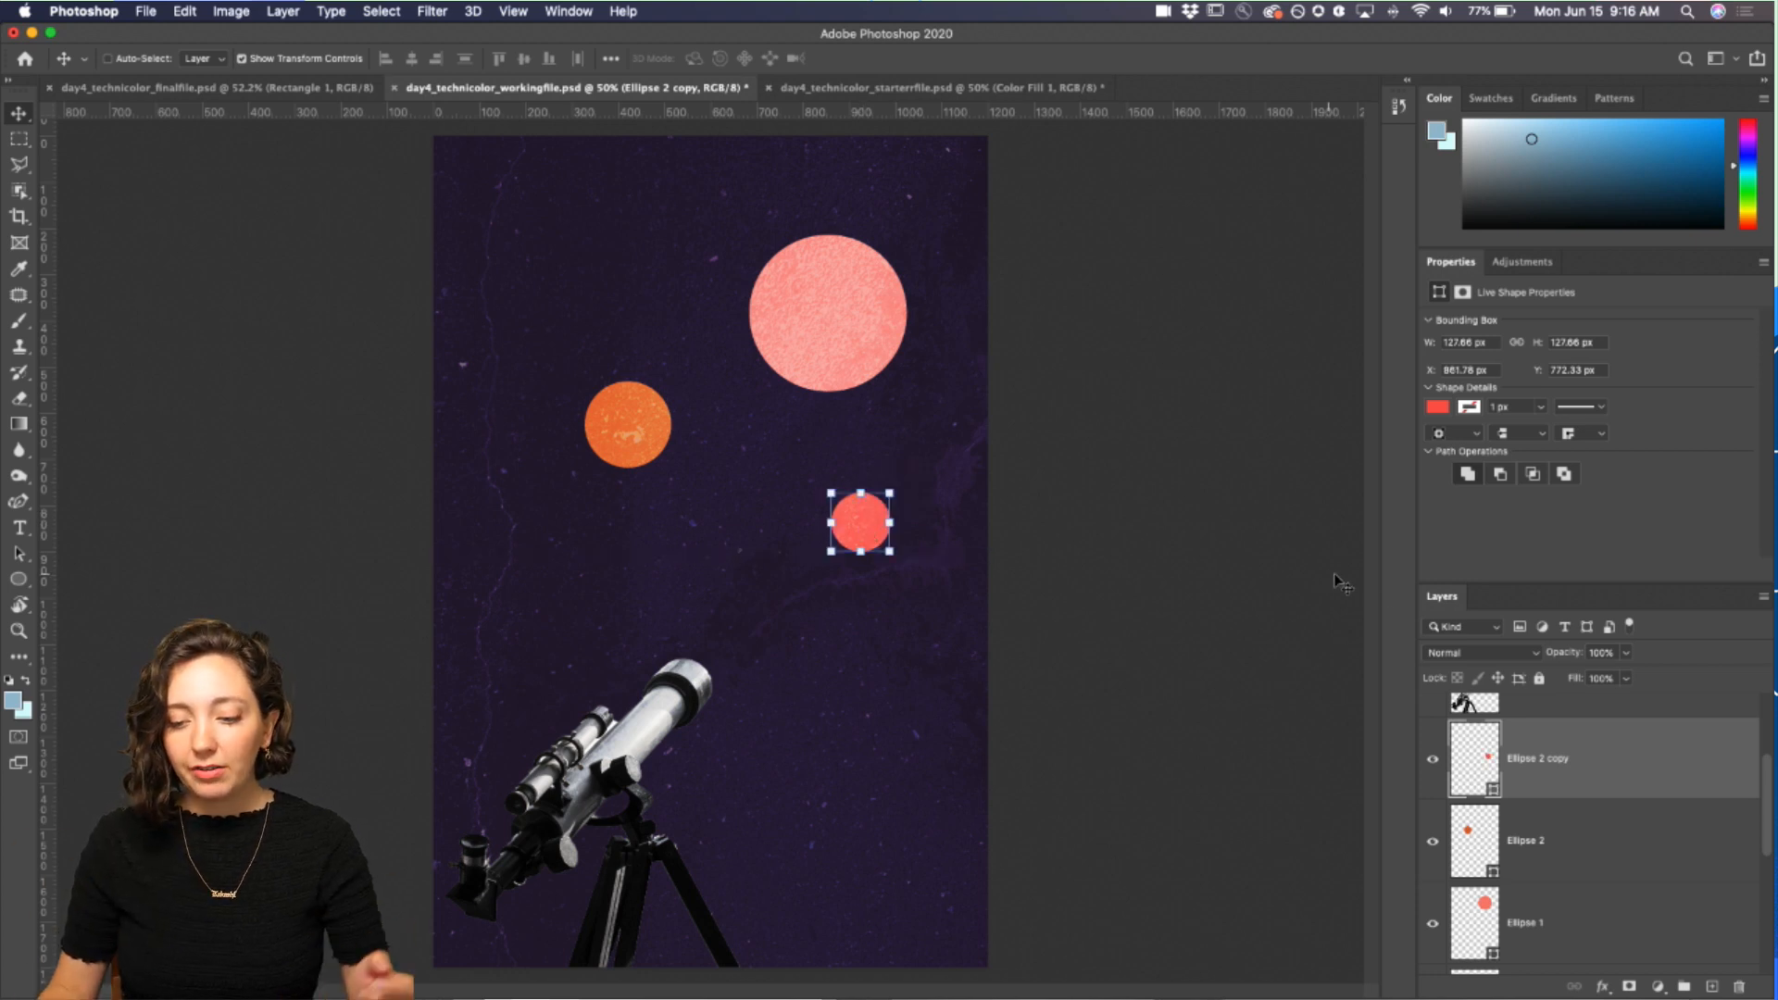
Step: Place the Selfie-collage_texture-35.jpg image as an embedded layer above the small circle's layer
{"action": "scroll", "coordinate": [1579, 730], "scroll_direction": "up", "scroll_amount": 1}
{"action": "left_click", "coordinate": [1579, 732]}
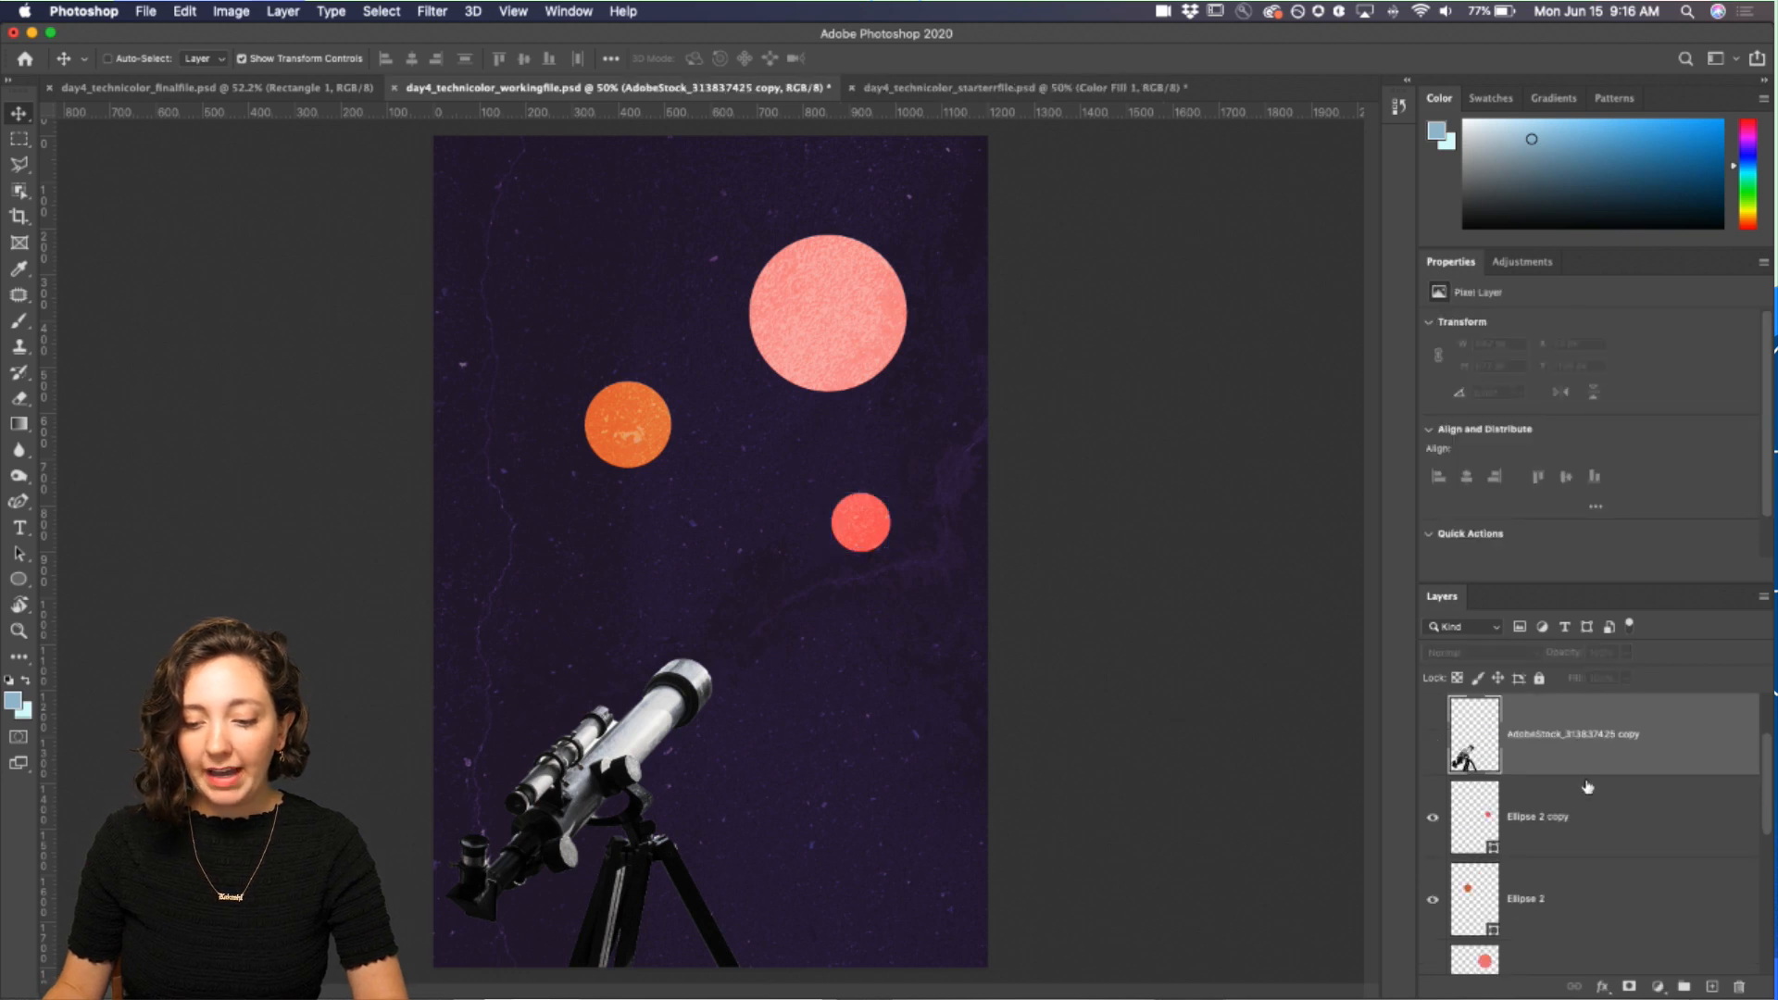
{"action": "left_click", "coordinate": [1593, 814]}
{"action": "left_click", "coordinate": [144, 12]}
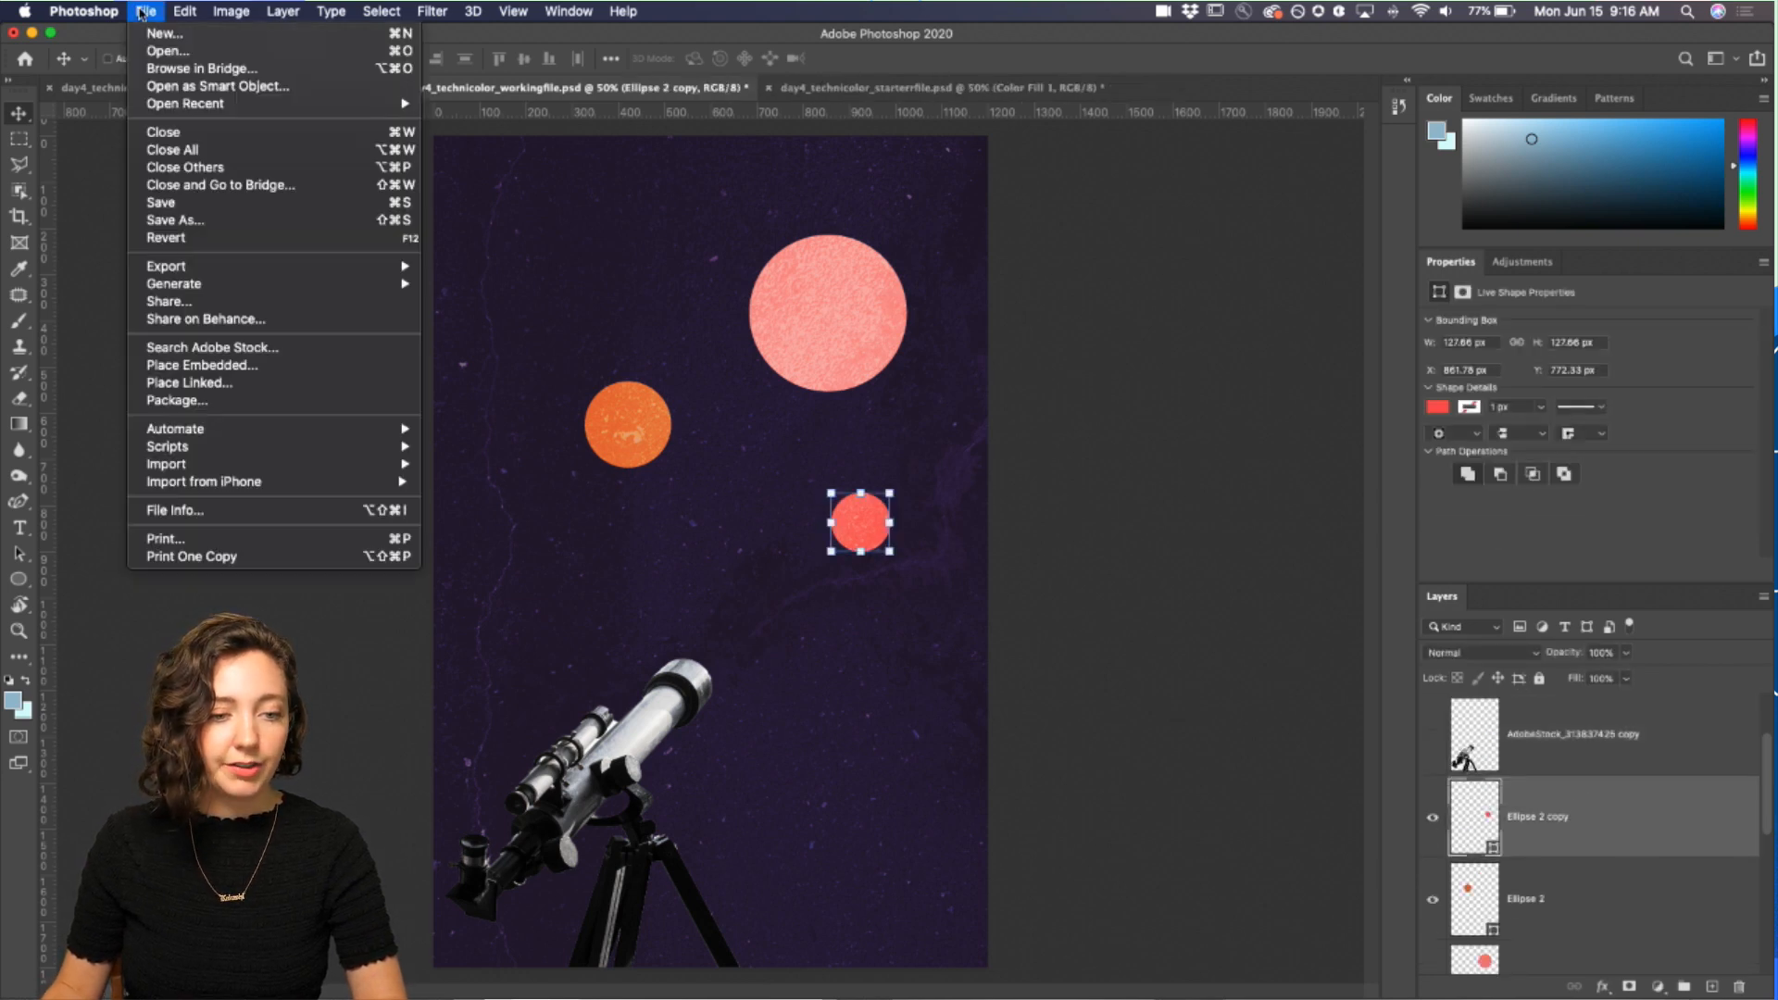
{"action": "left_click", "coordinate": [209, 367]}
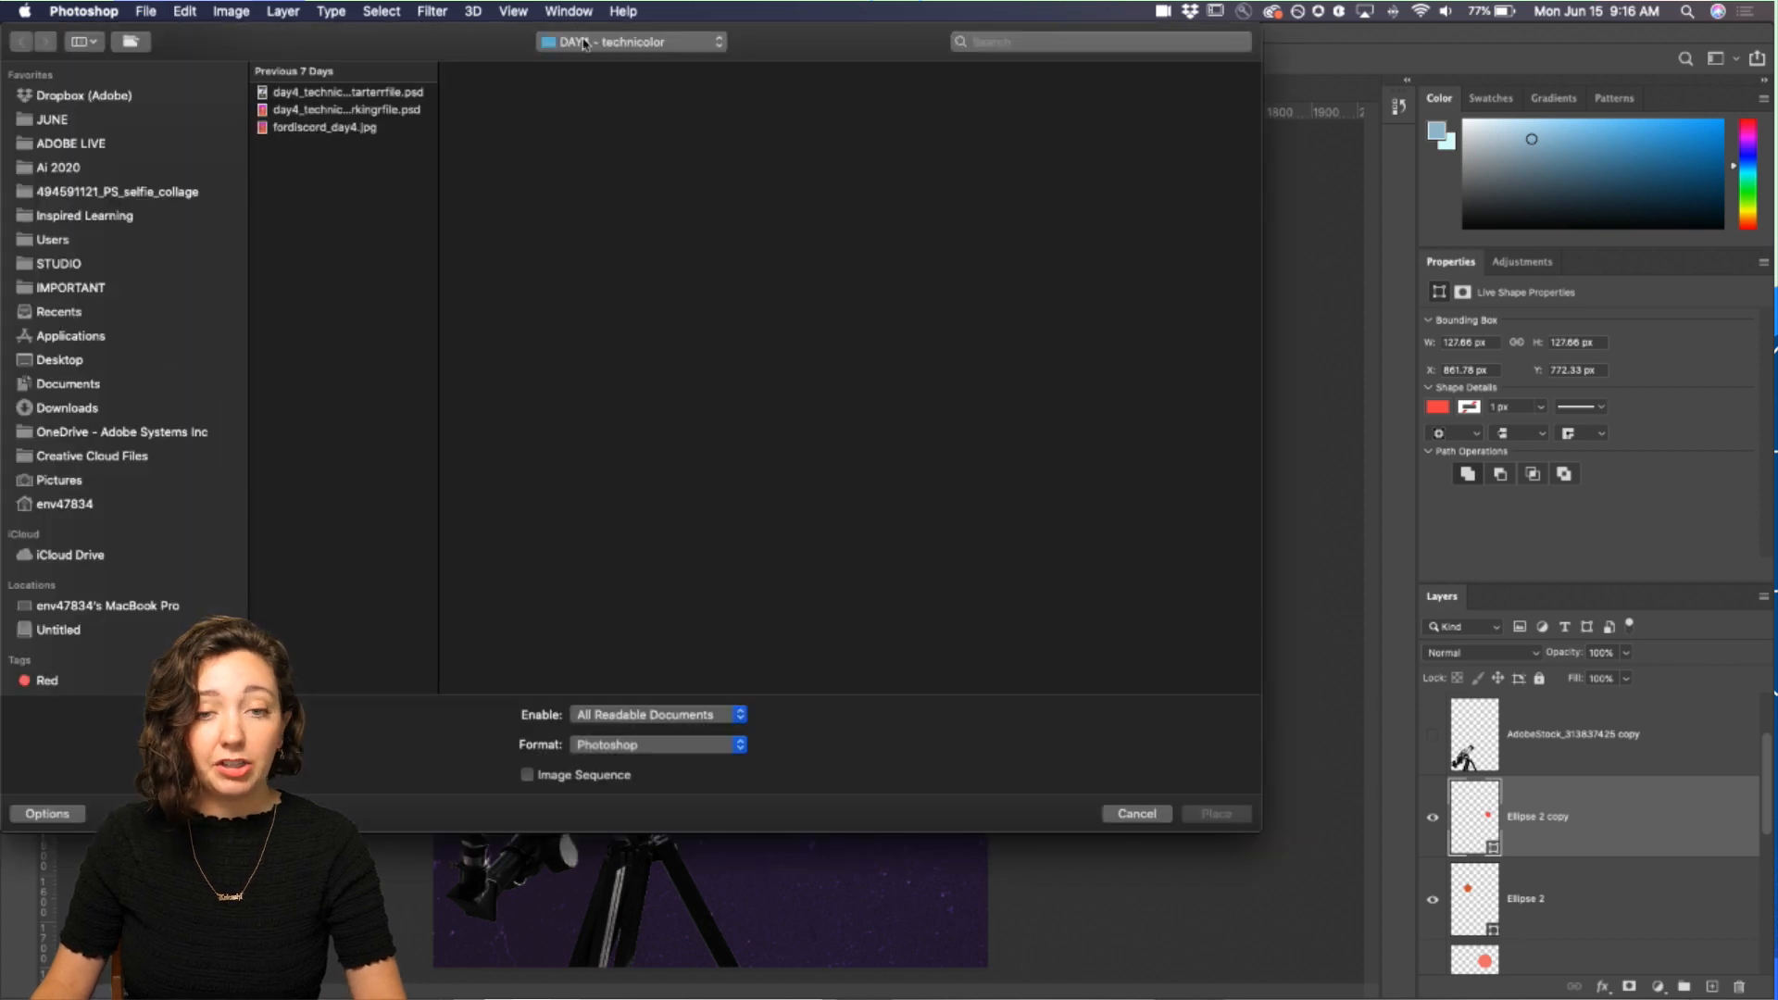
{"action": "left_click", "coordinate": [582, 44]}
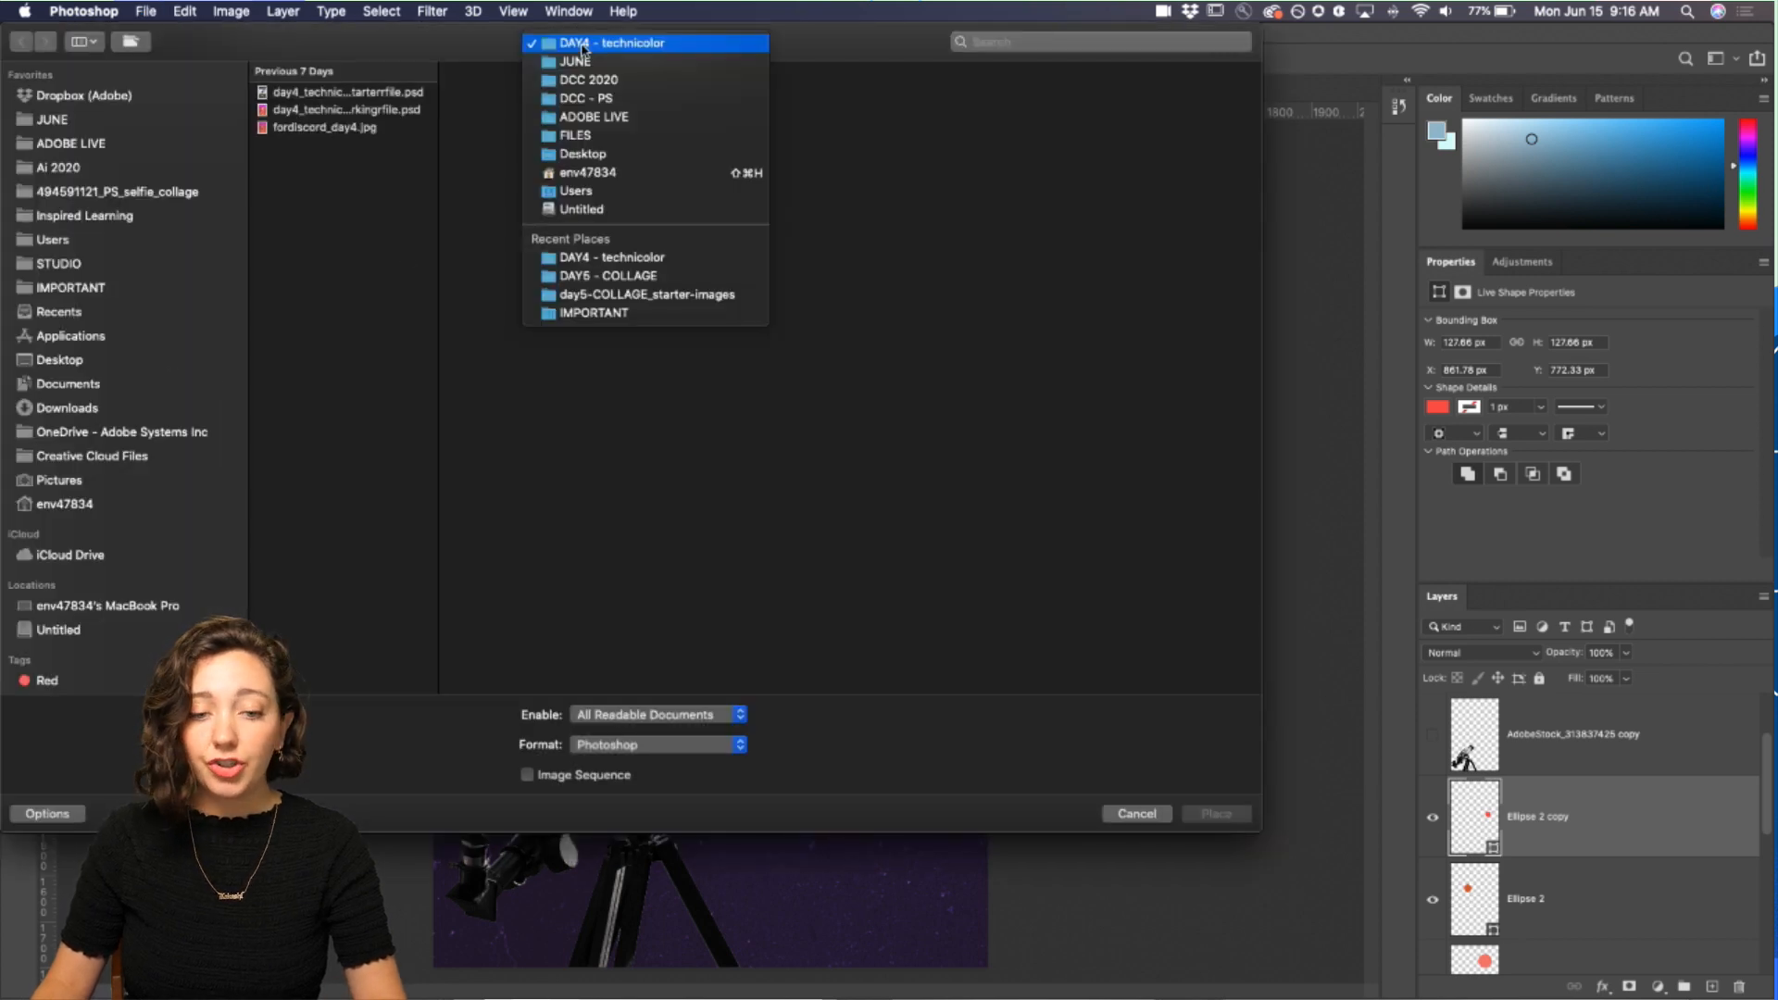
{"action": "left_click", "coordinate": [578, 61]}
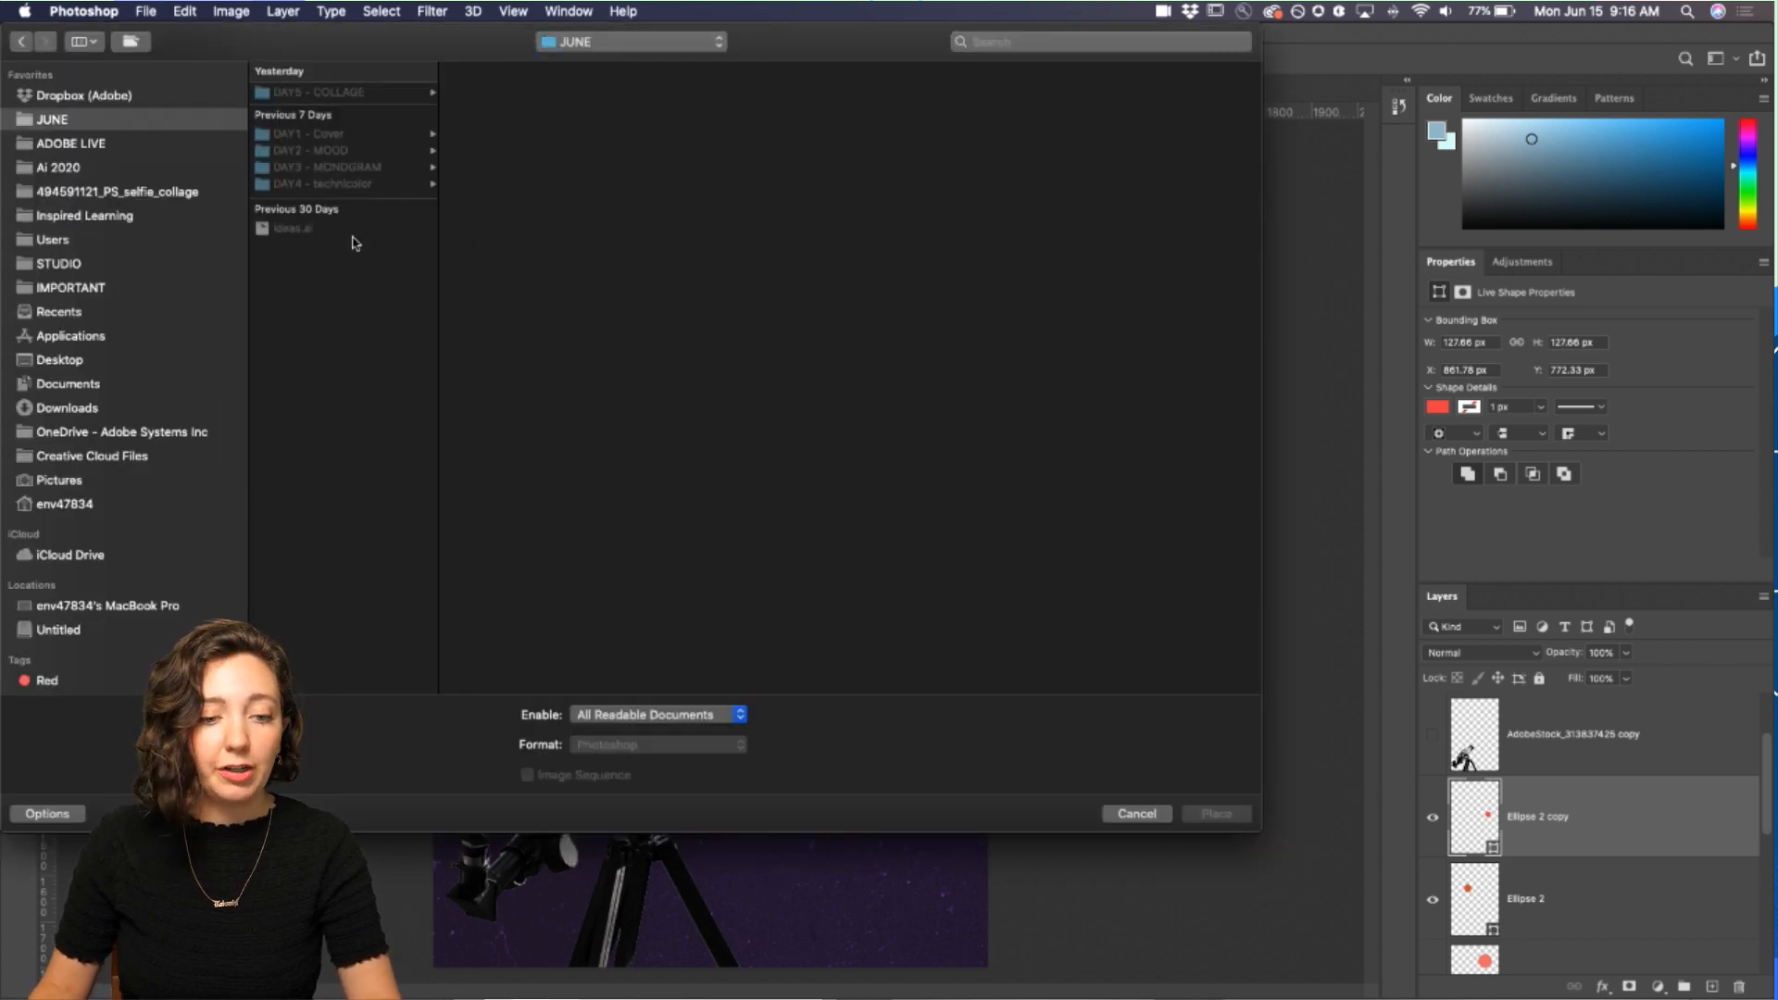
{"action": "left_click", "coordinate": [334, 185]}
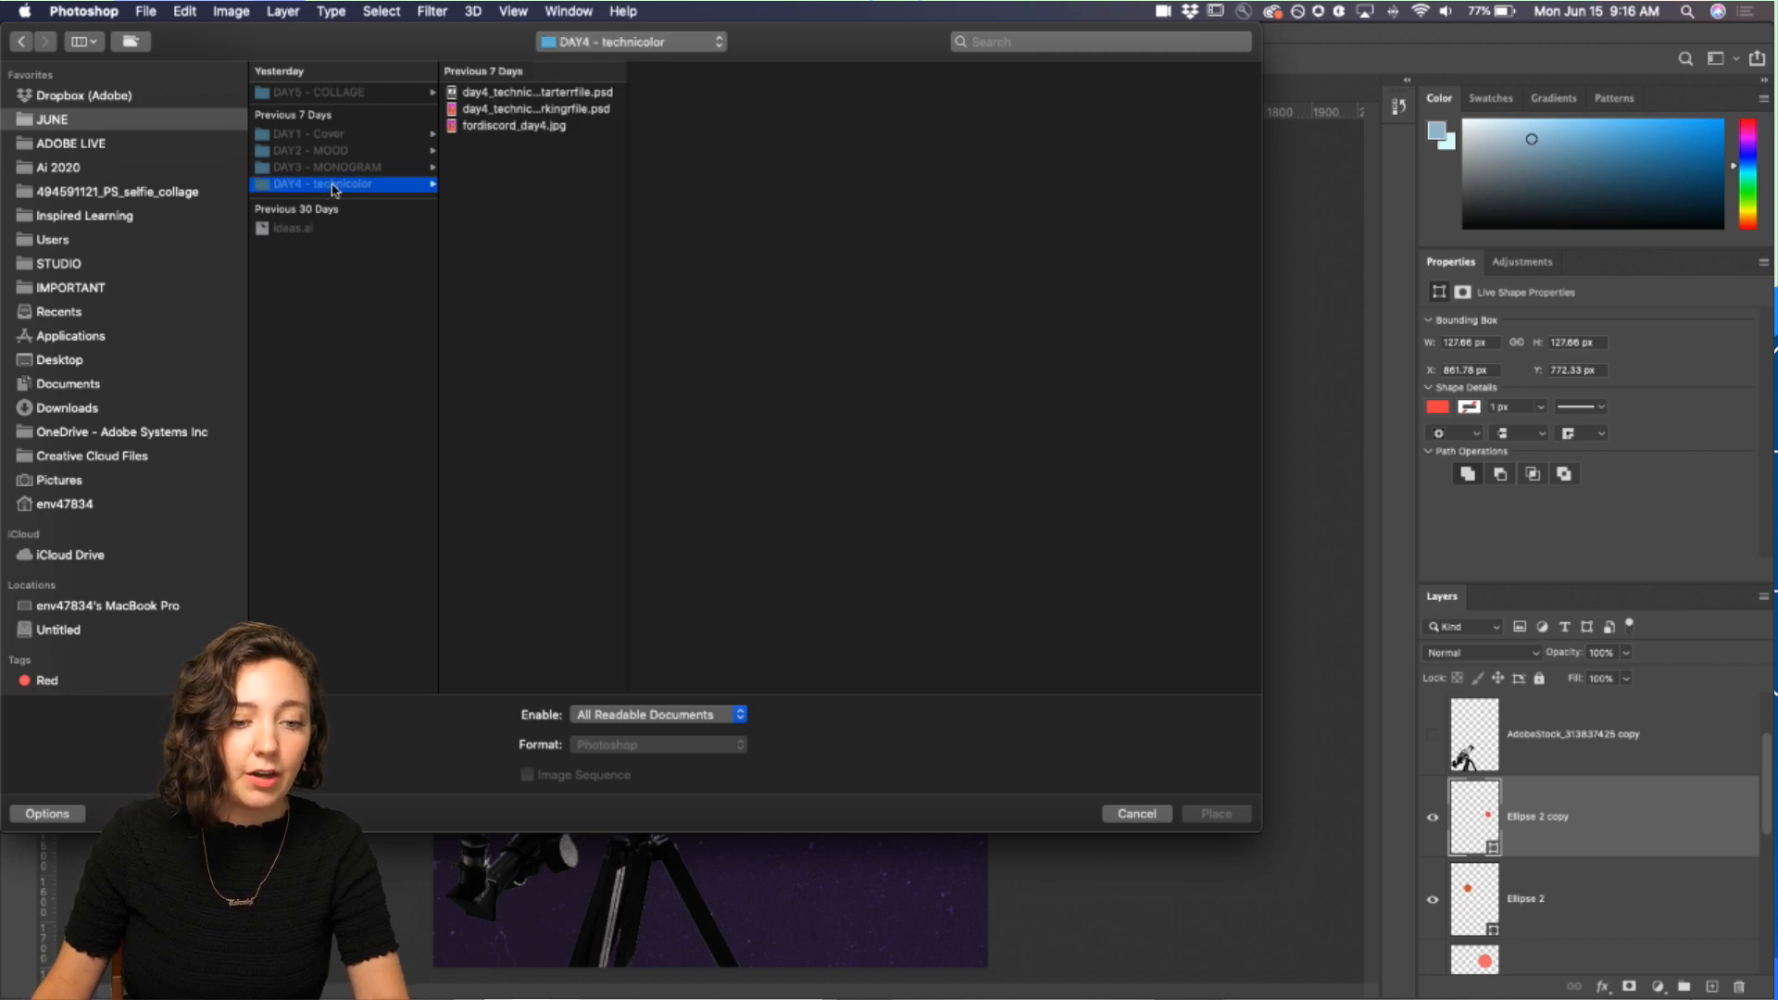
{"action": "left_click", "coordinate": [339, 152]}
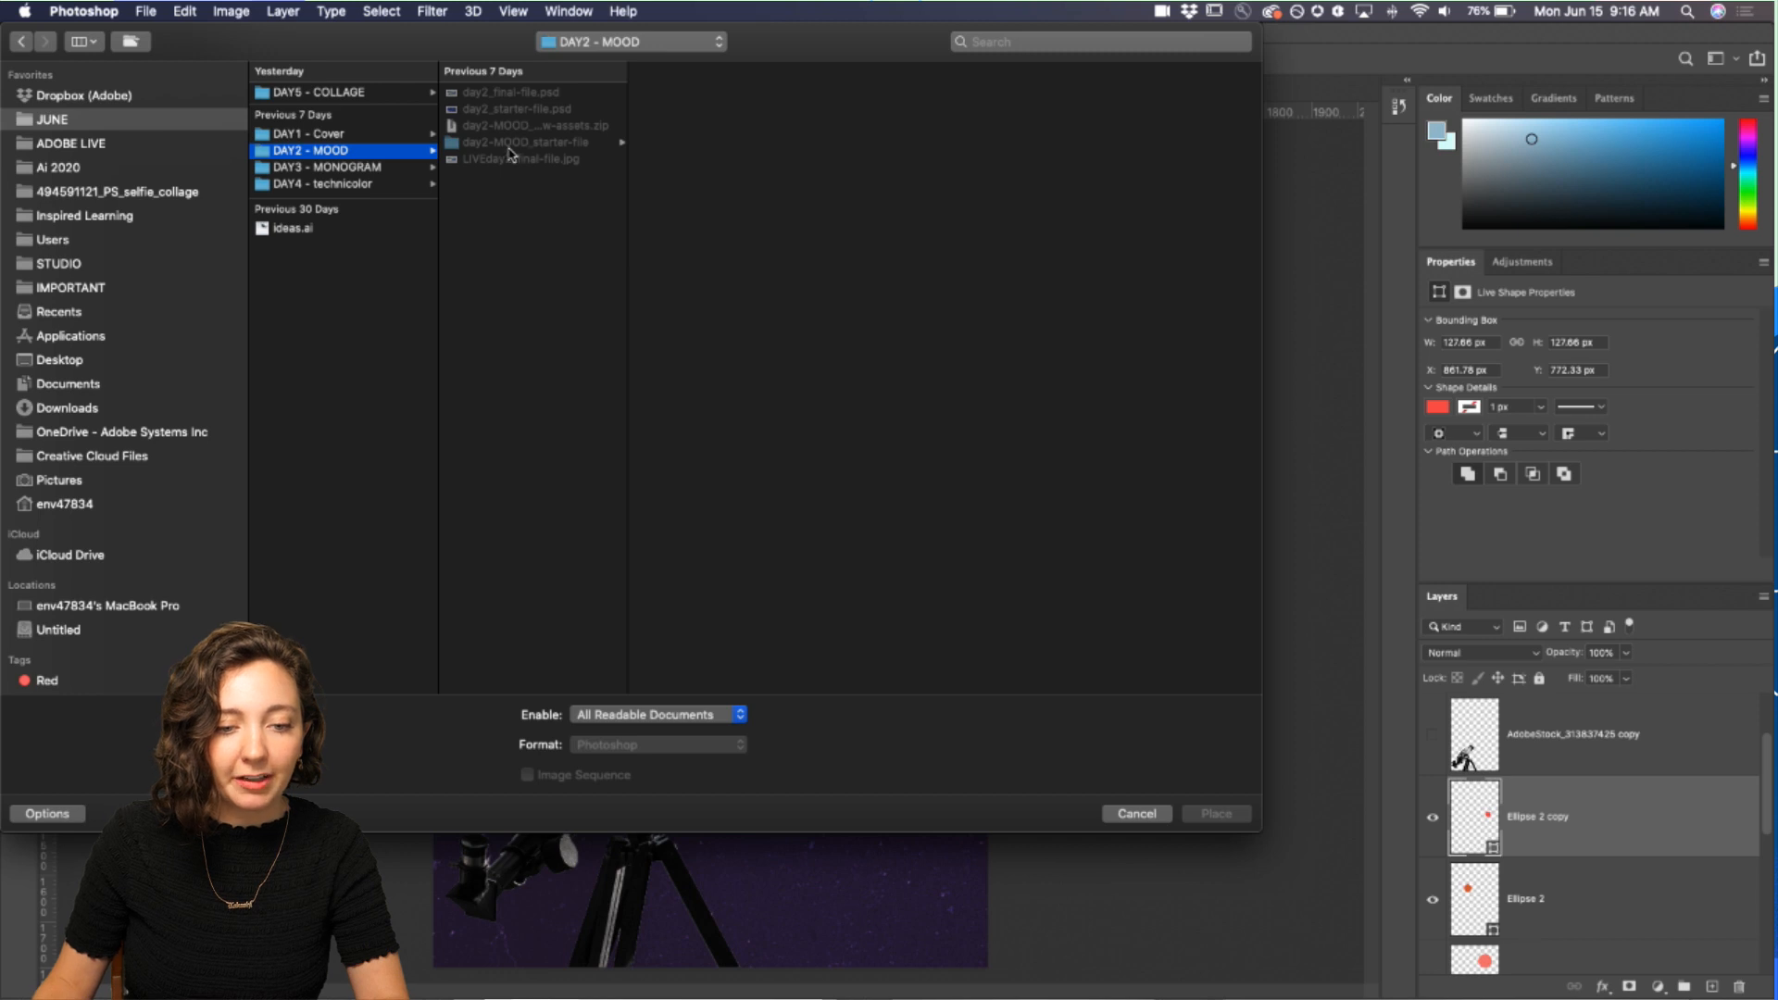
{"action": "left_click", "coordinate": [517, 143]}
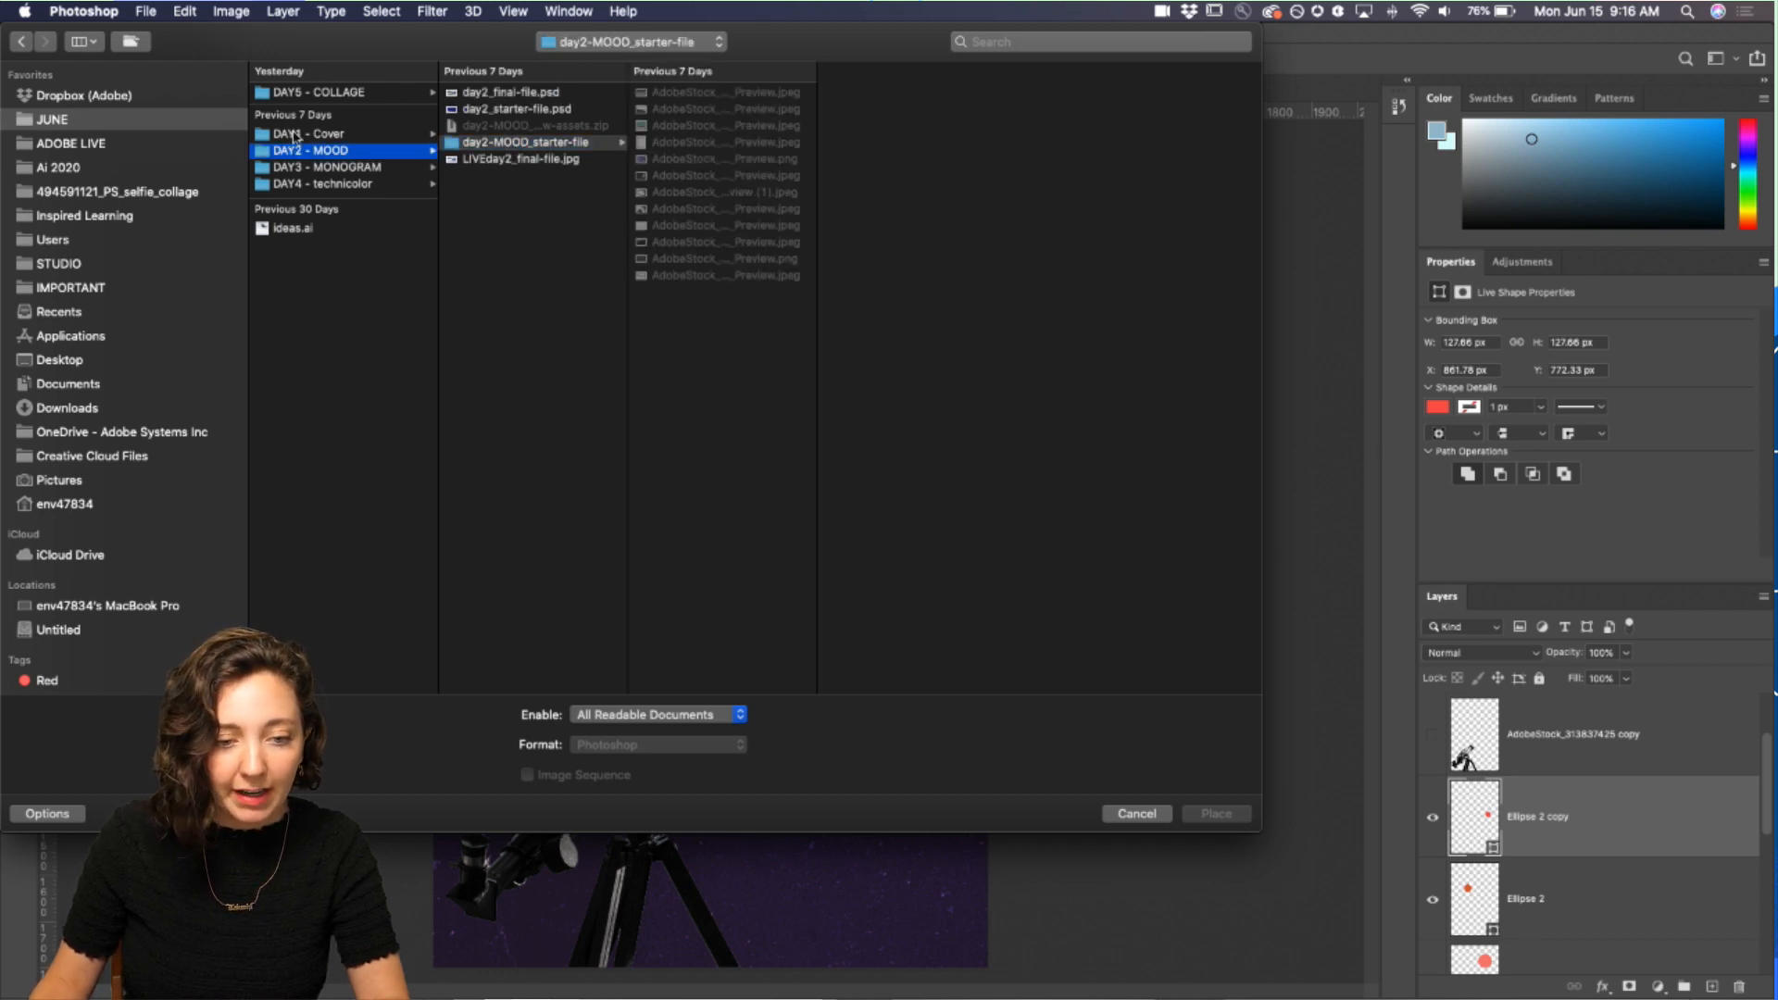
{"action": "left_click", "coordinate": [296, 139]}
{"action": "left_click", "coordinate": [475, 110]}
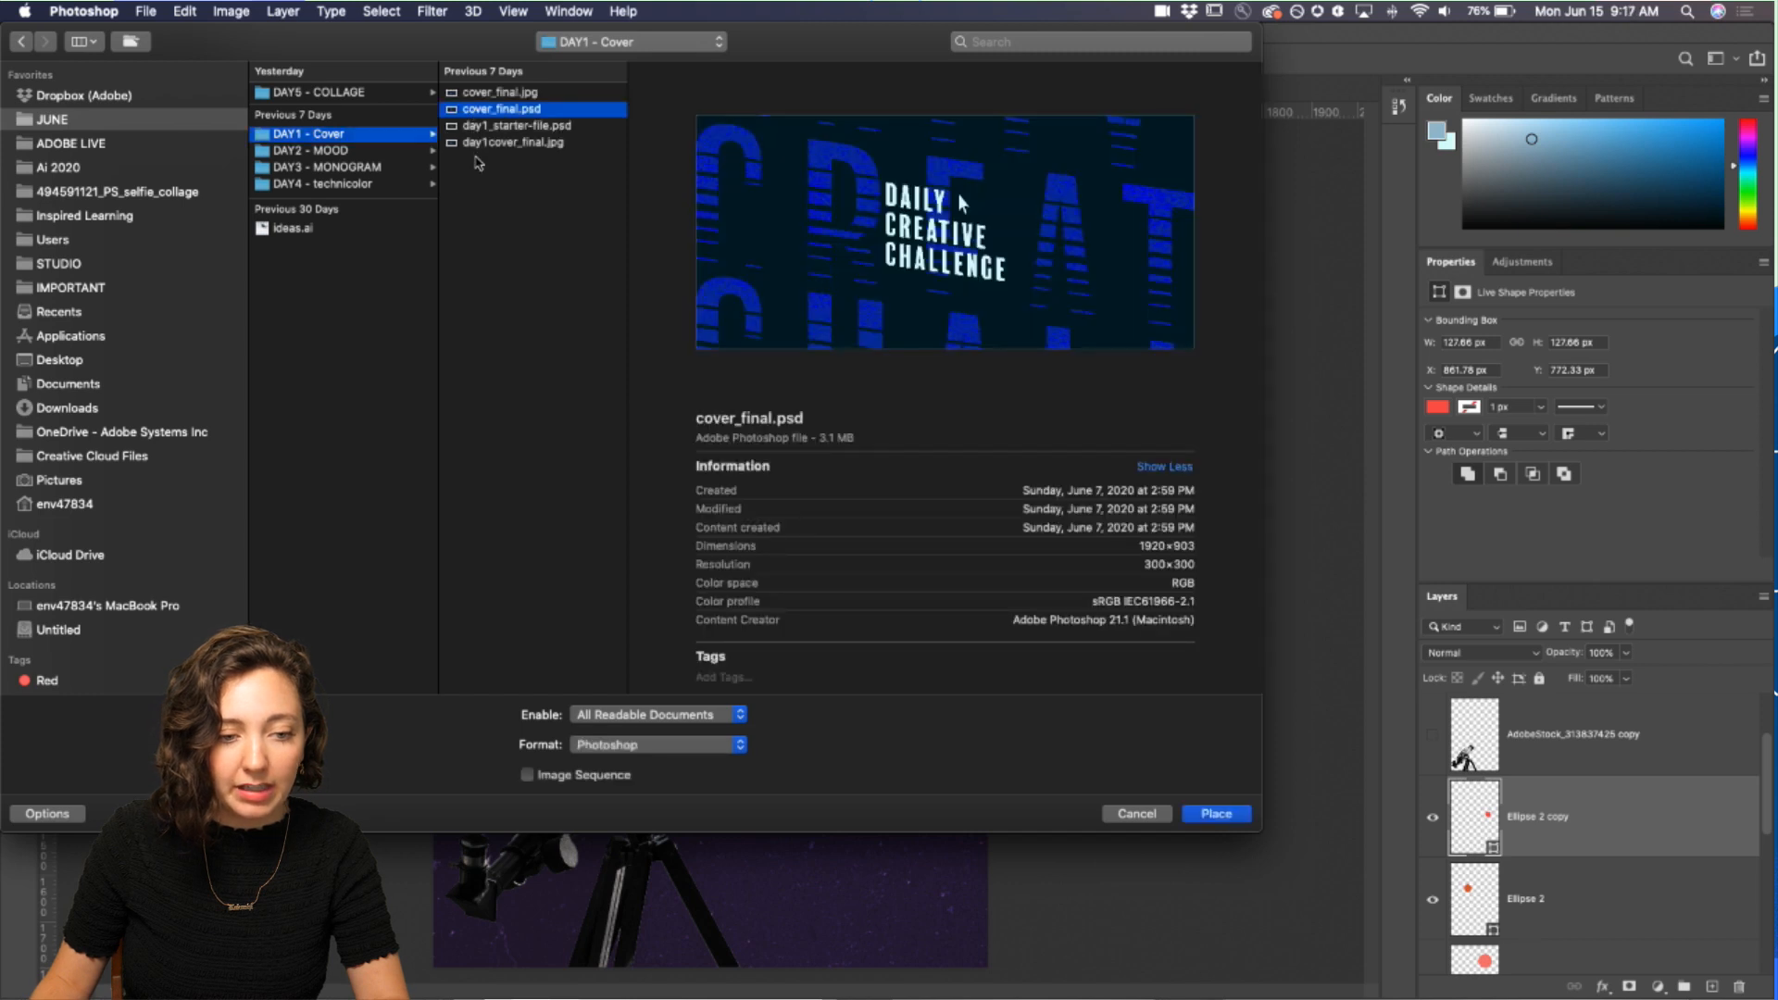
{"action": "left_click", "coordinate": [121, 193]}
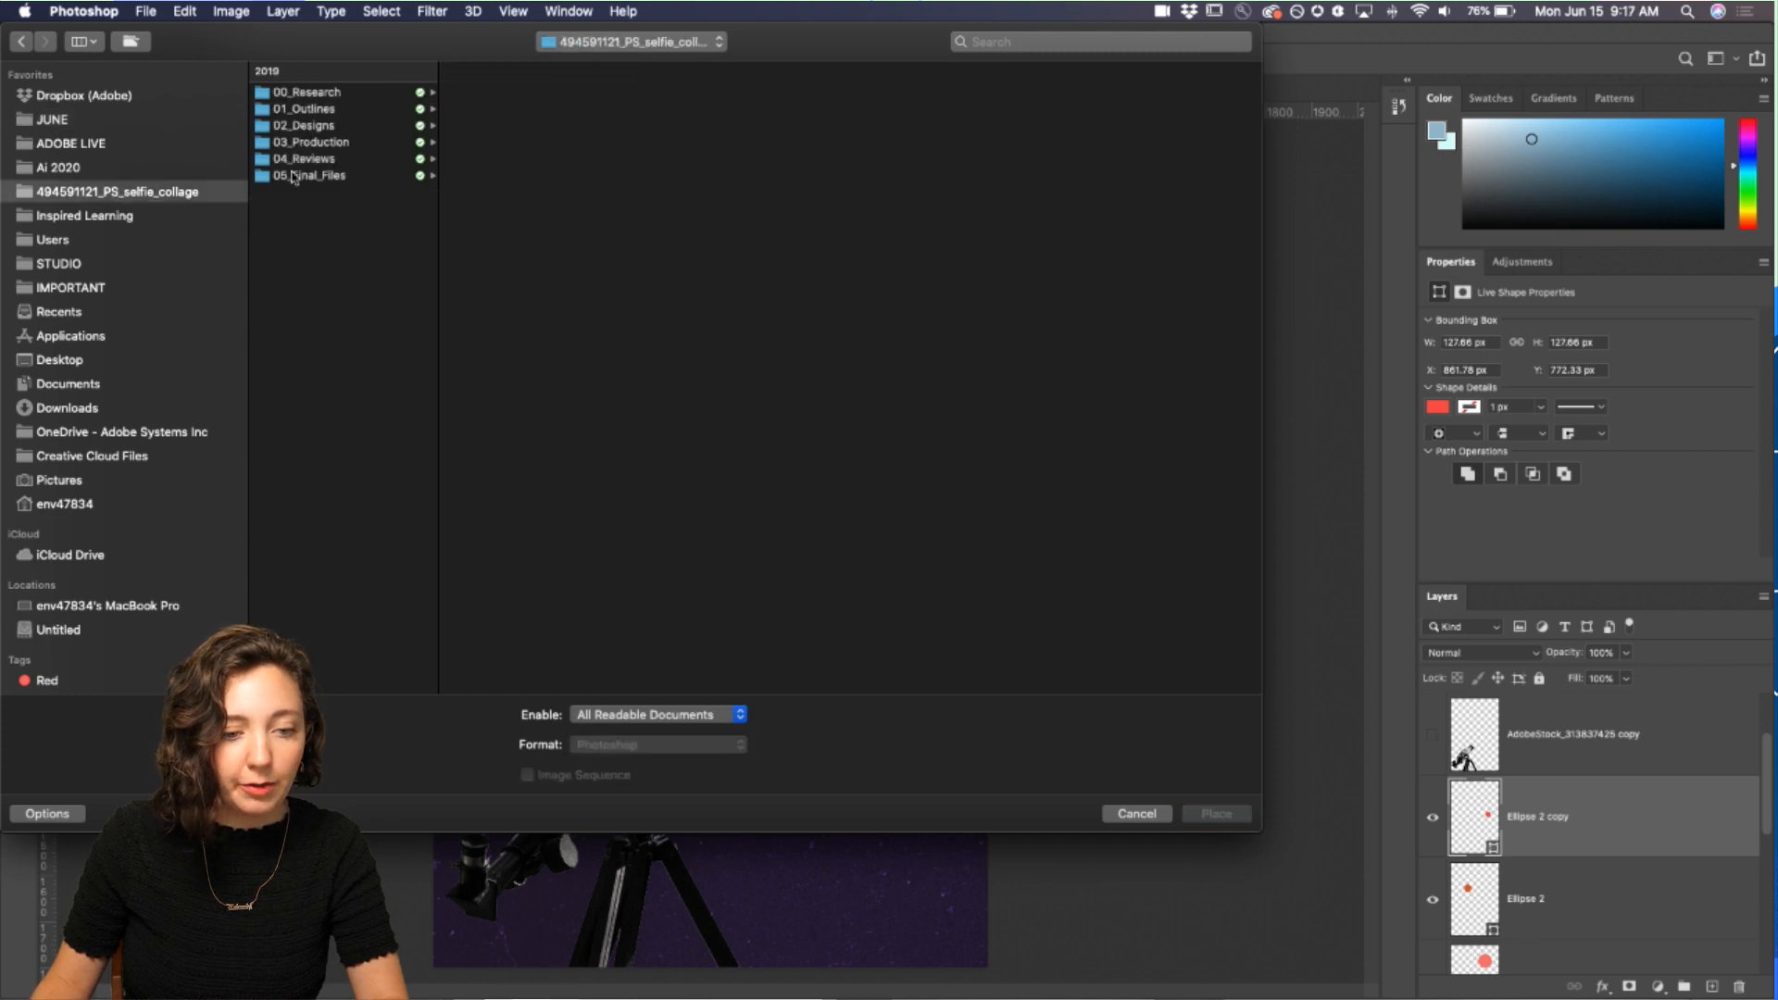
{"action": "left_click", "coordinate": [336, 128]}
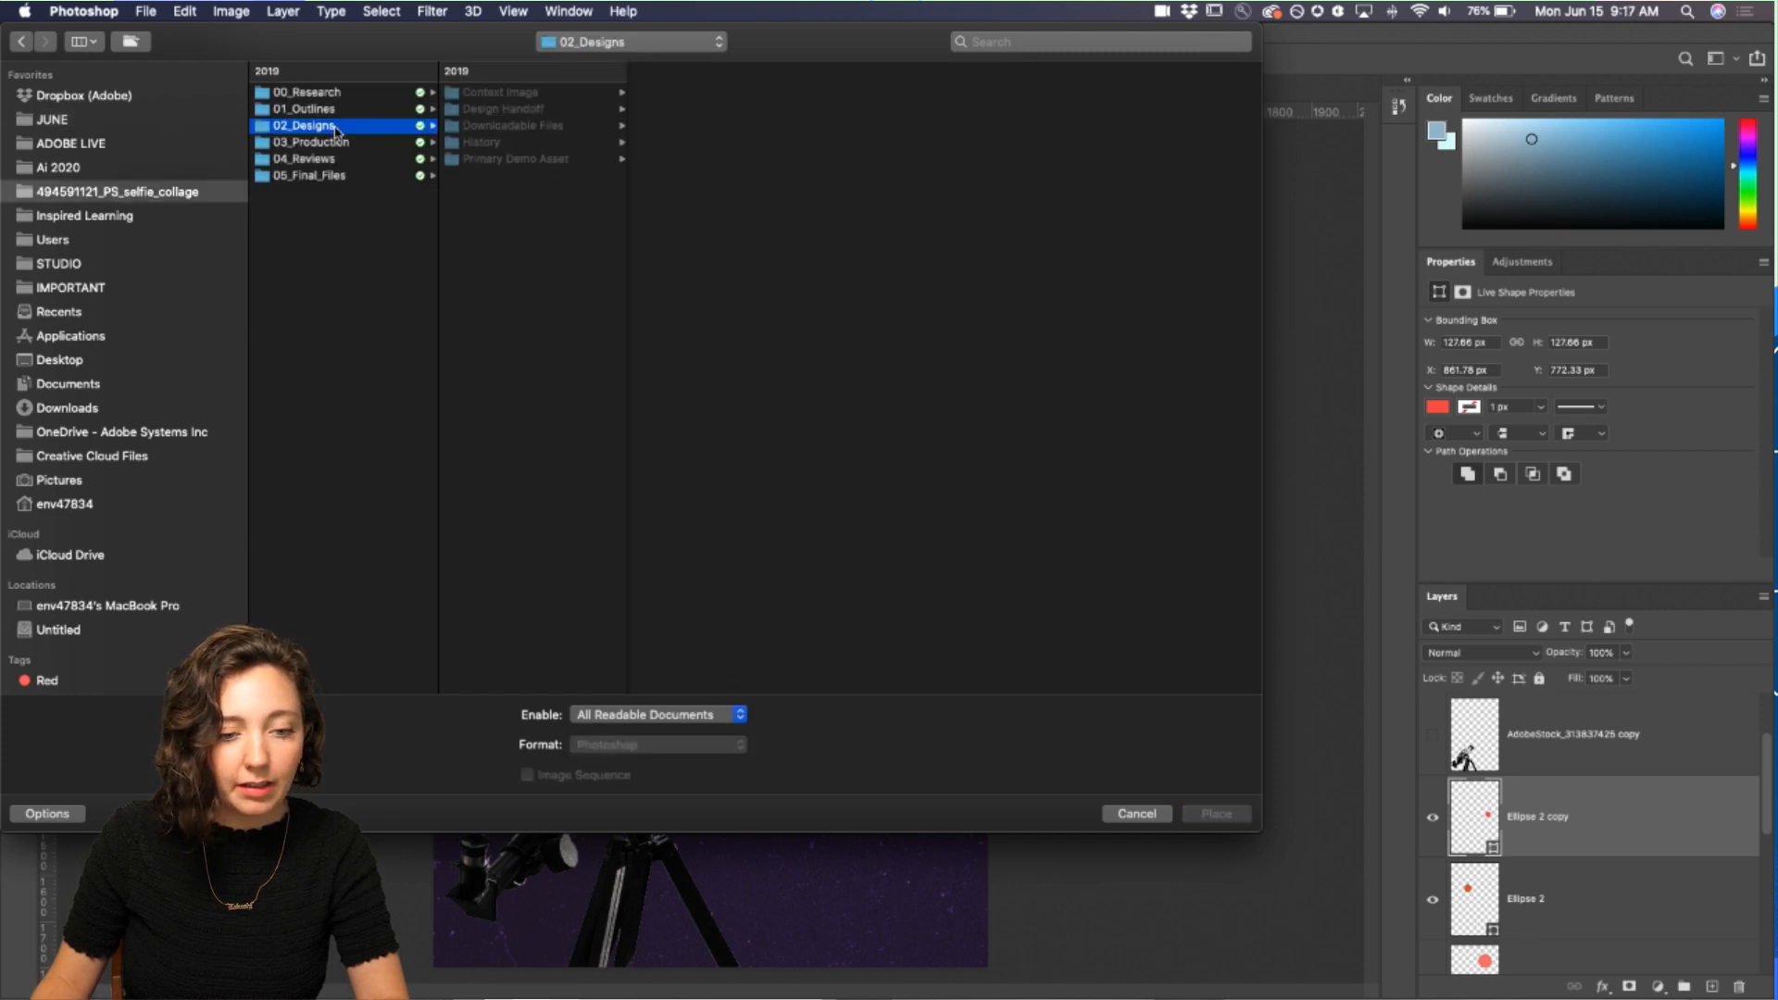
{"action": "left_click", "coordinate": [480, 161]}
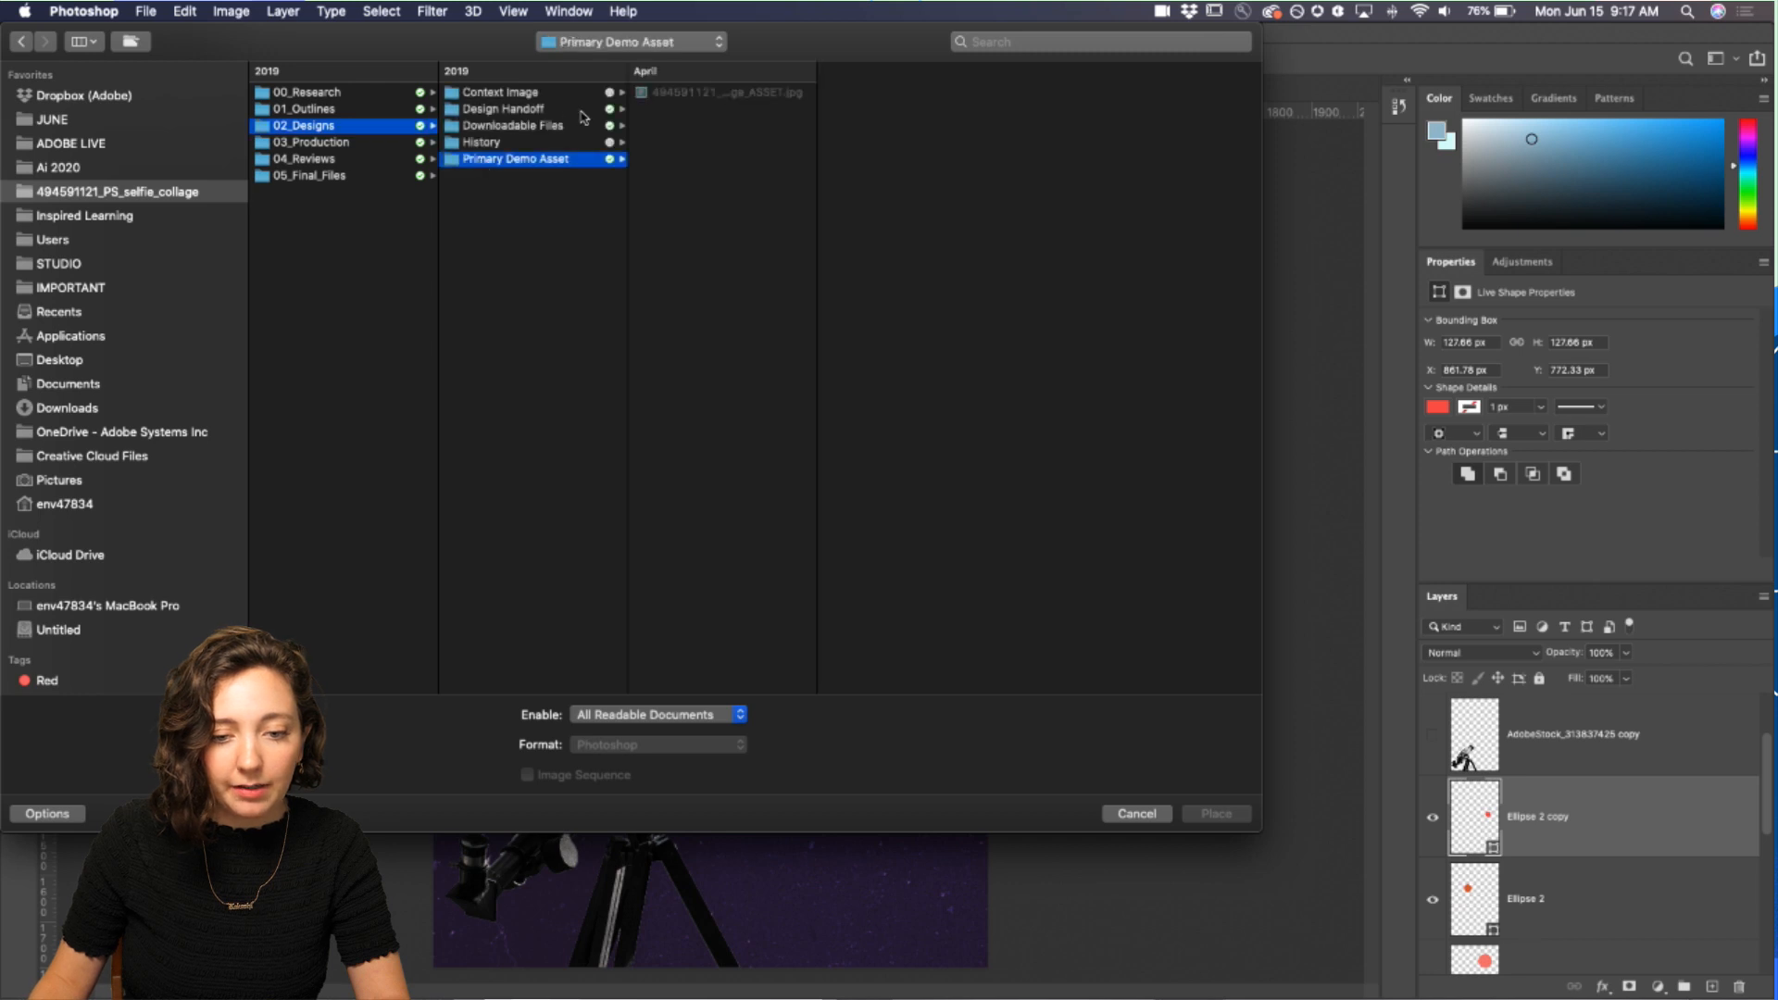
{"action": "left_click", "coordinate": [505, 128]}
{"action": "left_click", "coordinate": [690, 94]}
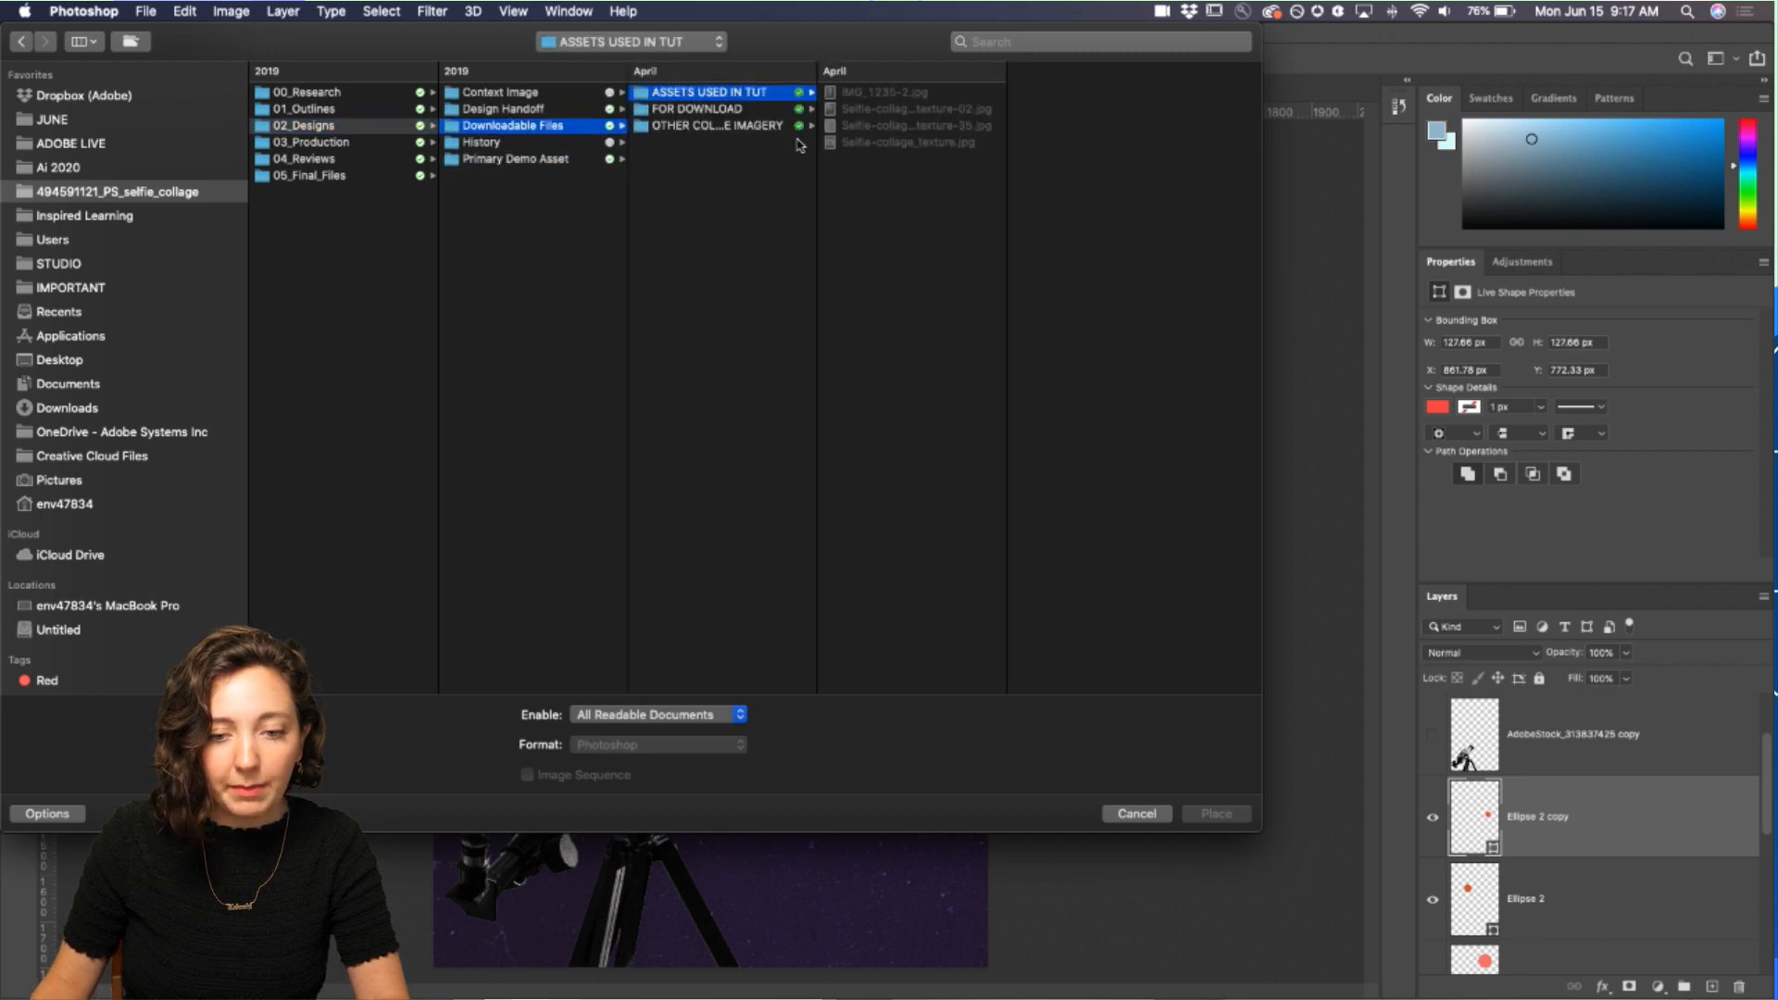
{"action": "left_click", "coordinate": [891, 125]}
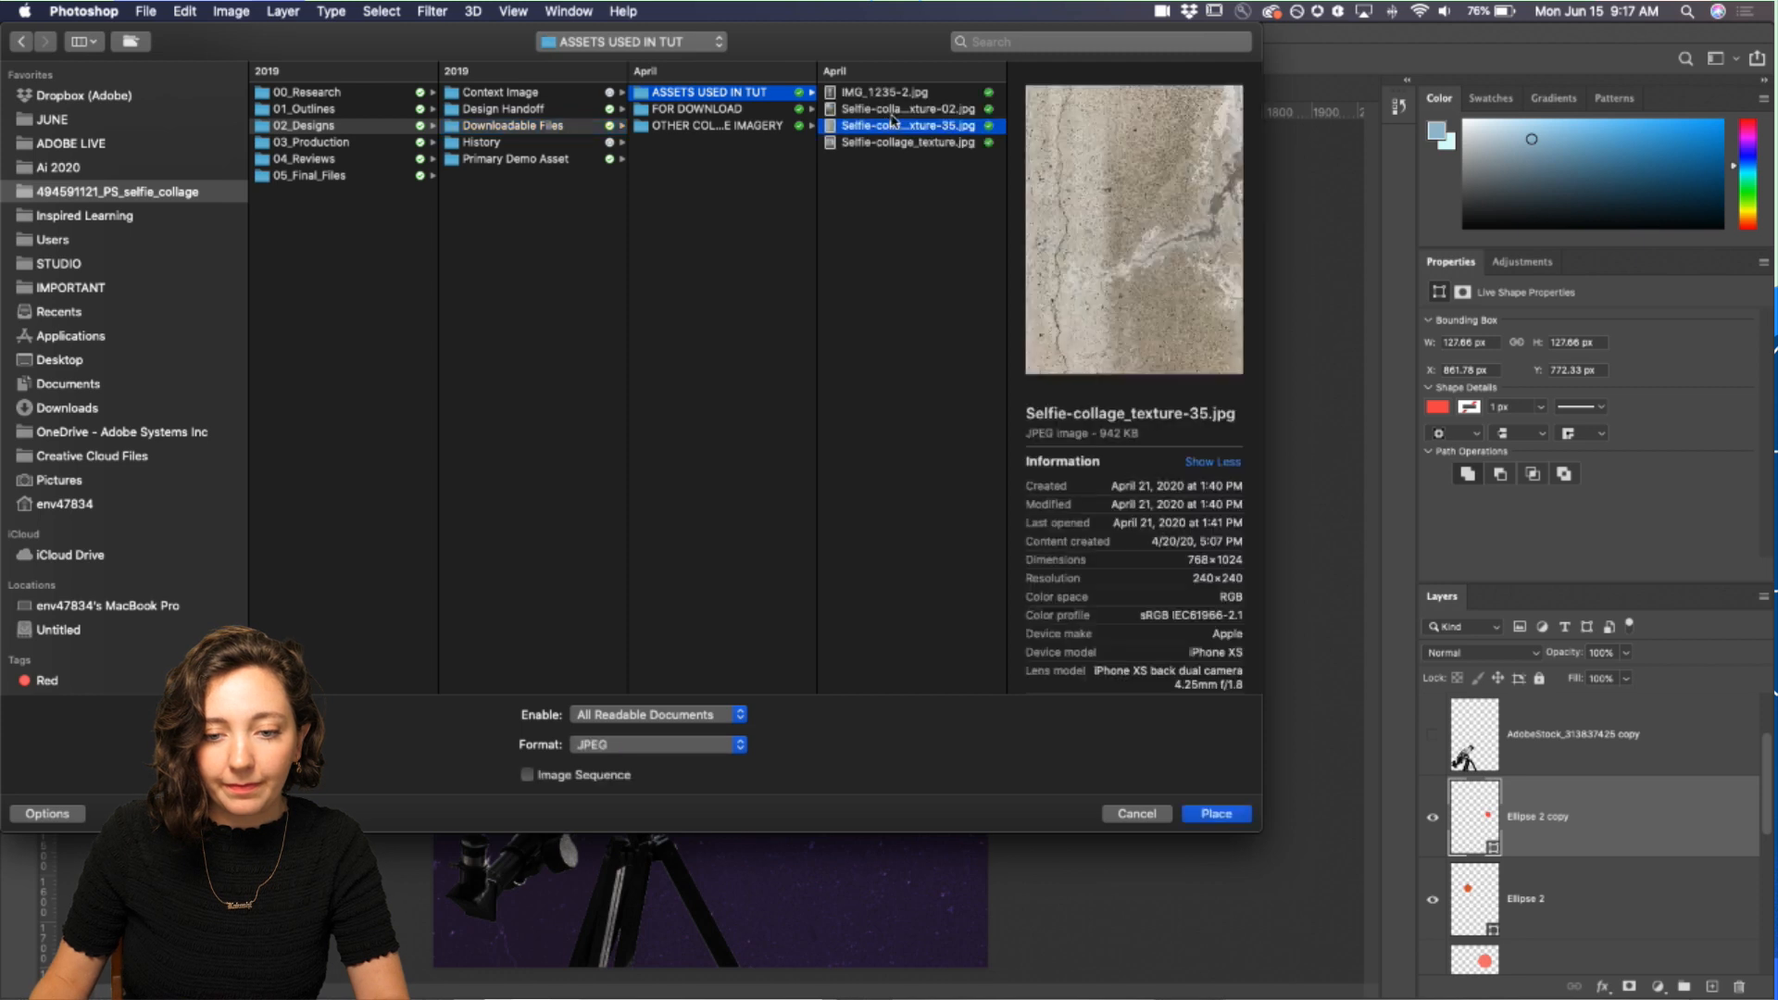
{"action": "left_click", "coordinate": [1207, 811]}
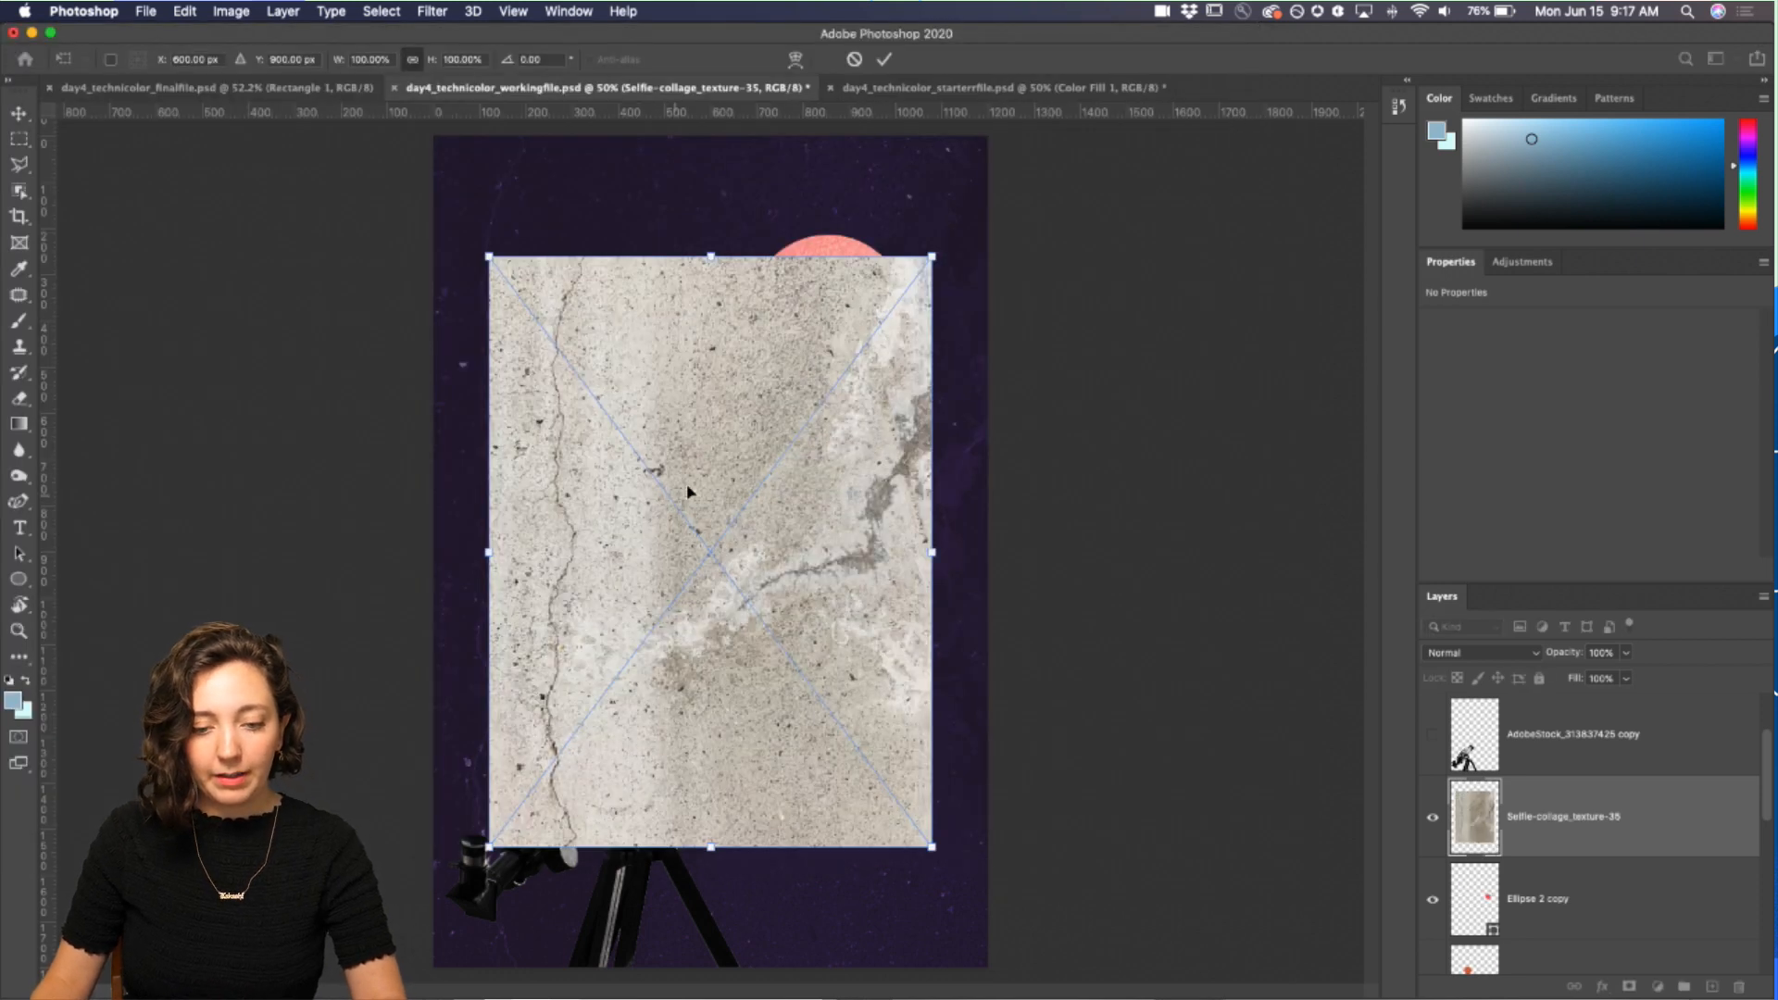
Step: Scale the texture up to cover the whole canvas and set its blend mode to Multiply
{"action": "left_click_drag", "start_coordinate": [931, 256], "coordinate": [1080, 174]}
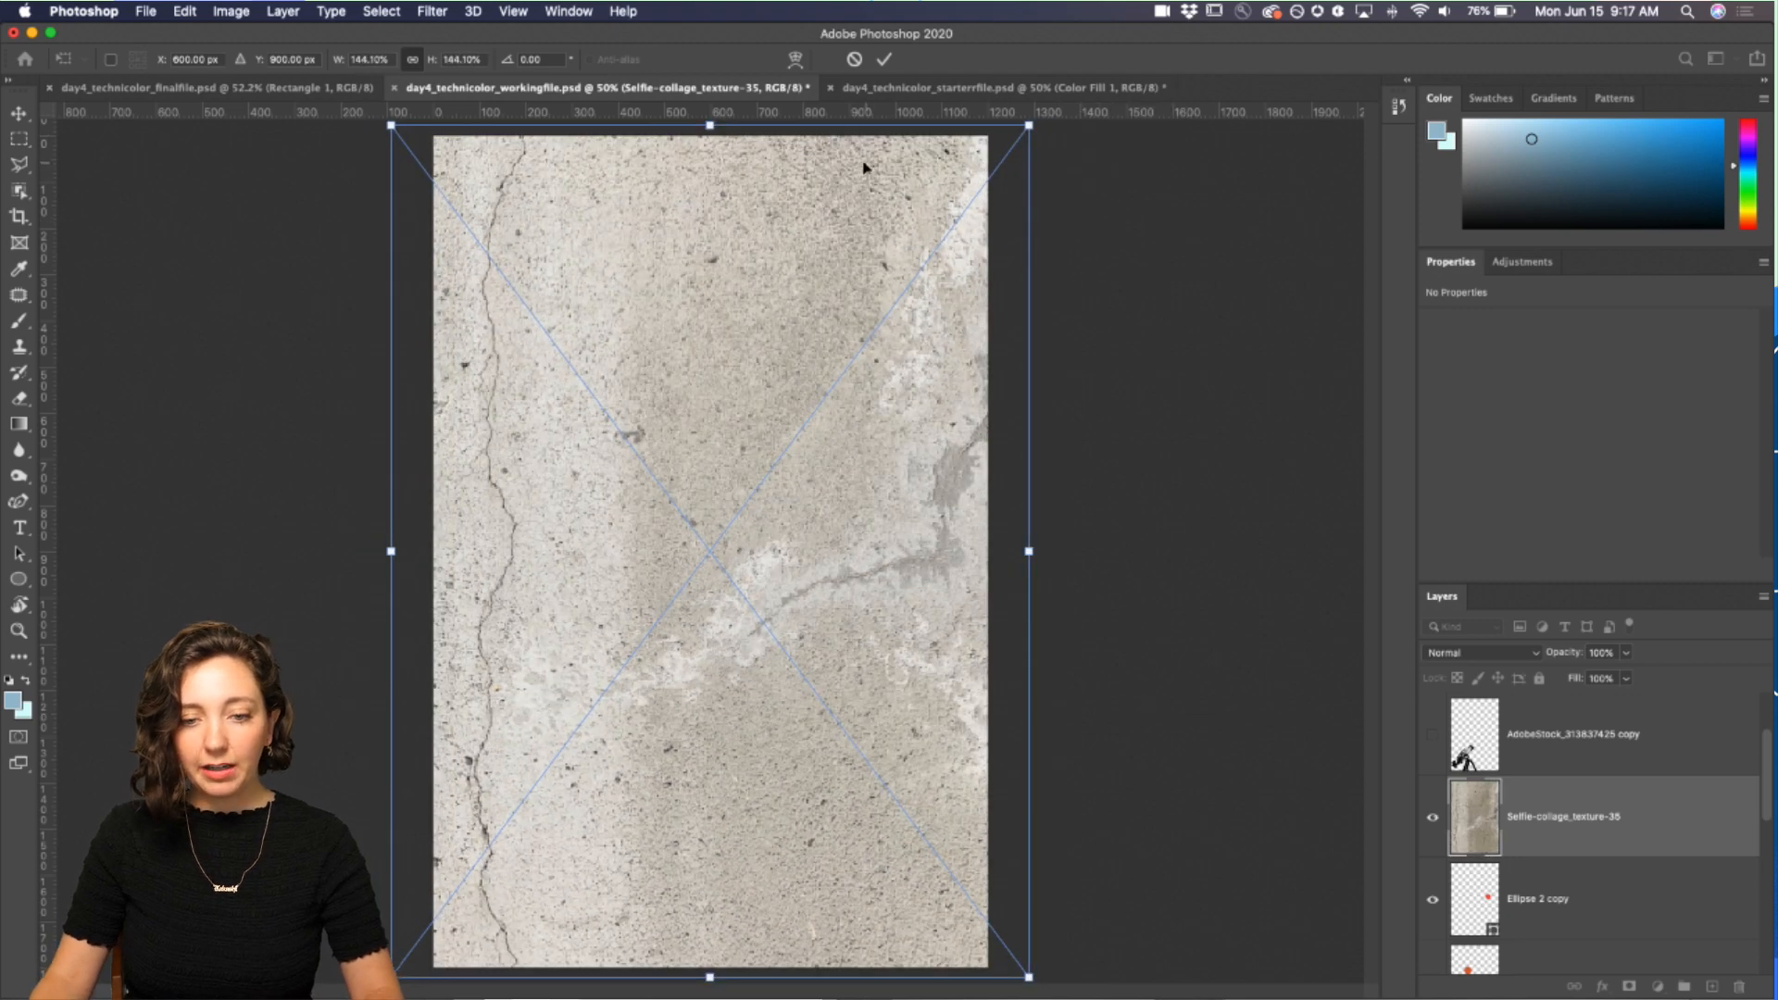
{"action": "left_click", "coordinate": [885, 58]}
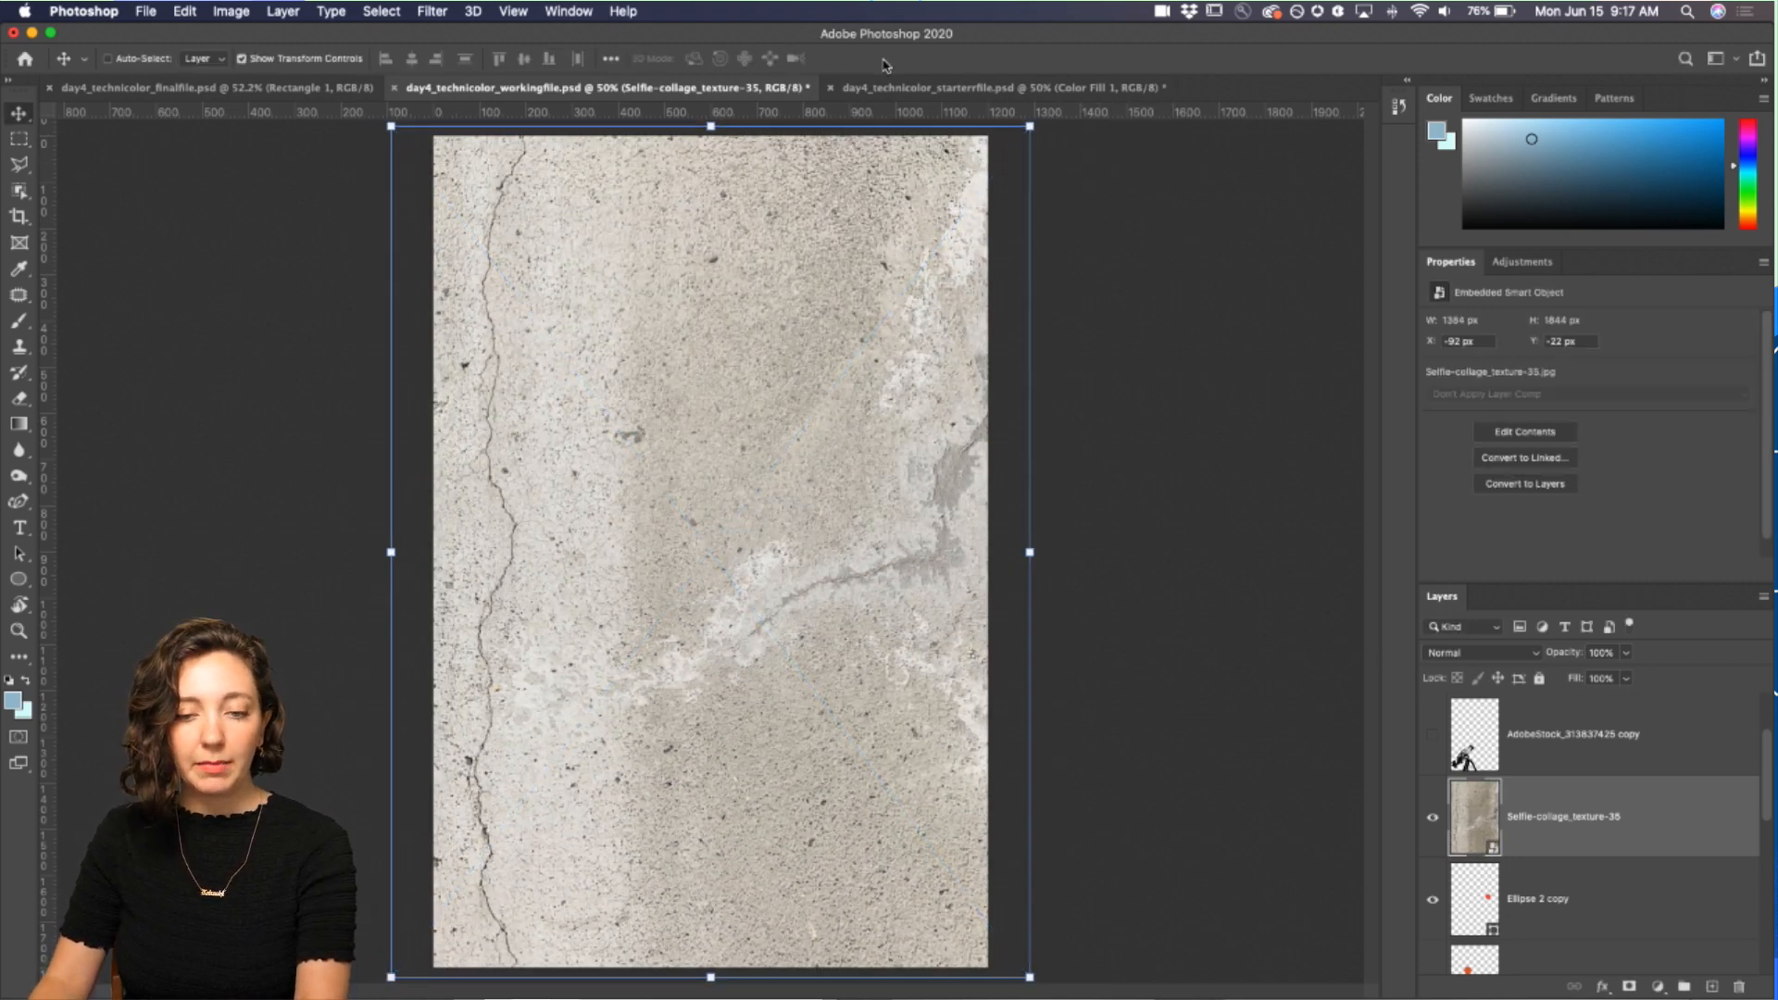
{"action": "left_click", "coordinate": [1458, 659]}
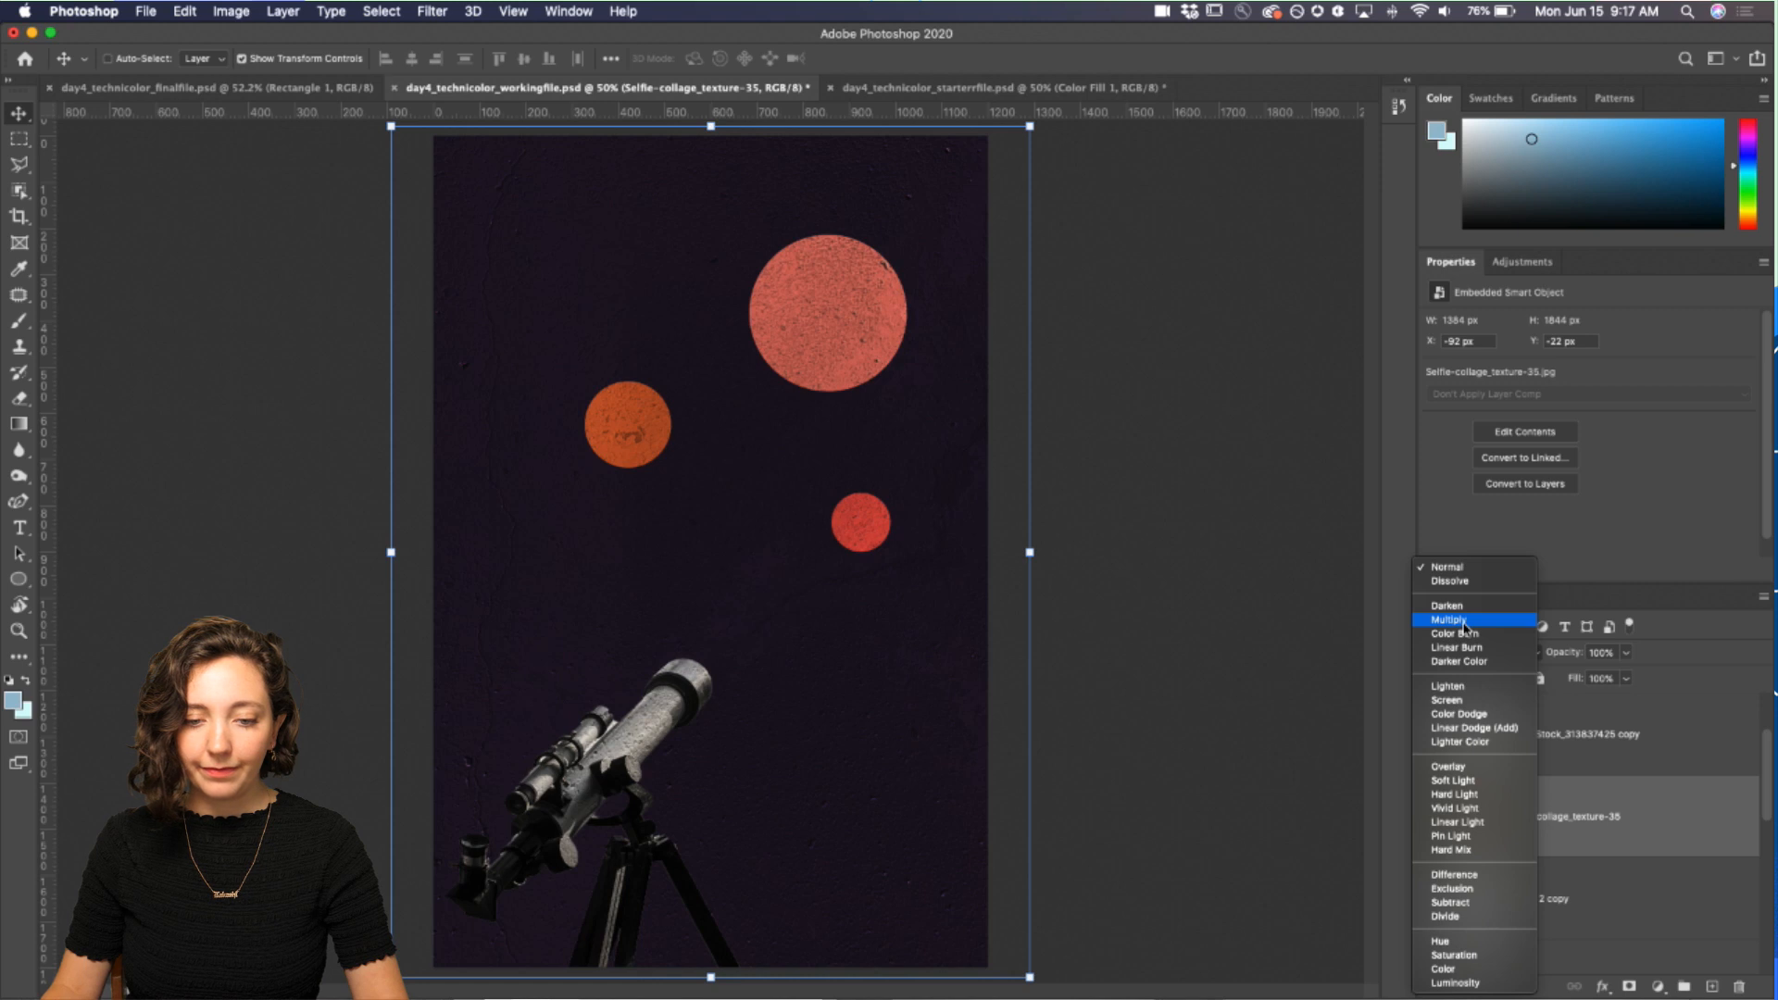
{"action": "left_click", "coordinate": [1449, 619]}
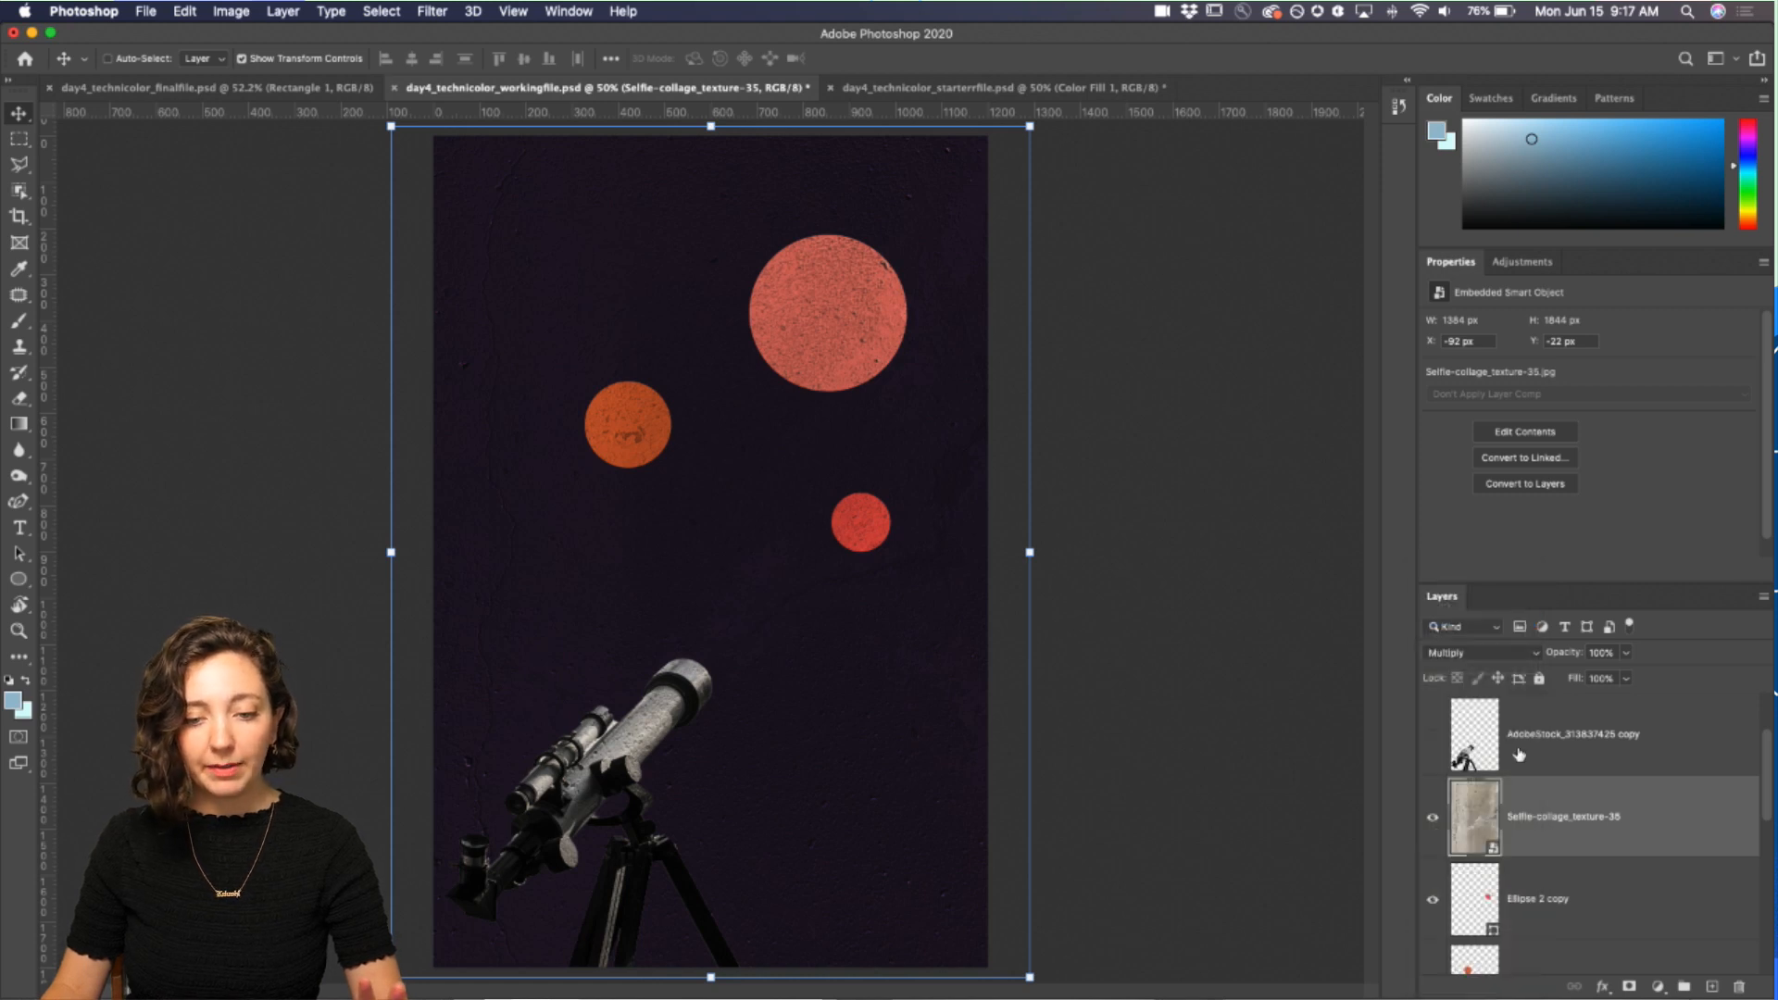
Step: Draw a crescent moon custom shape about 191 by 200 px in the upper left of the sky
{"action": "left_click", "coordinate": [1612, 808]}
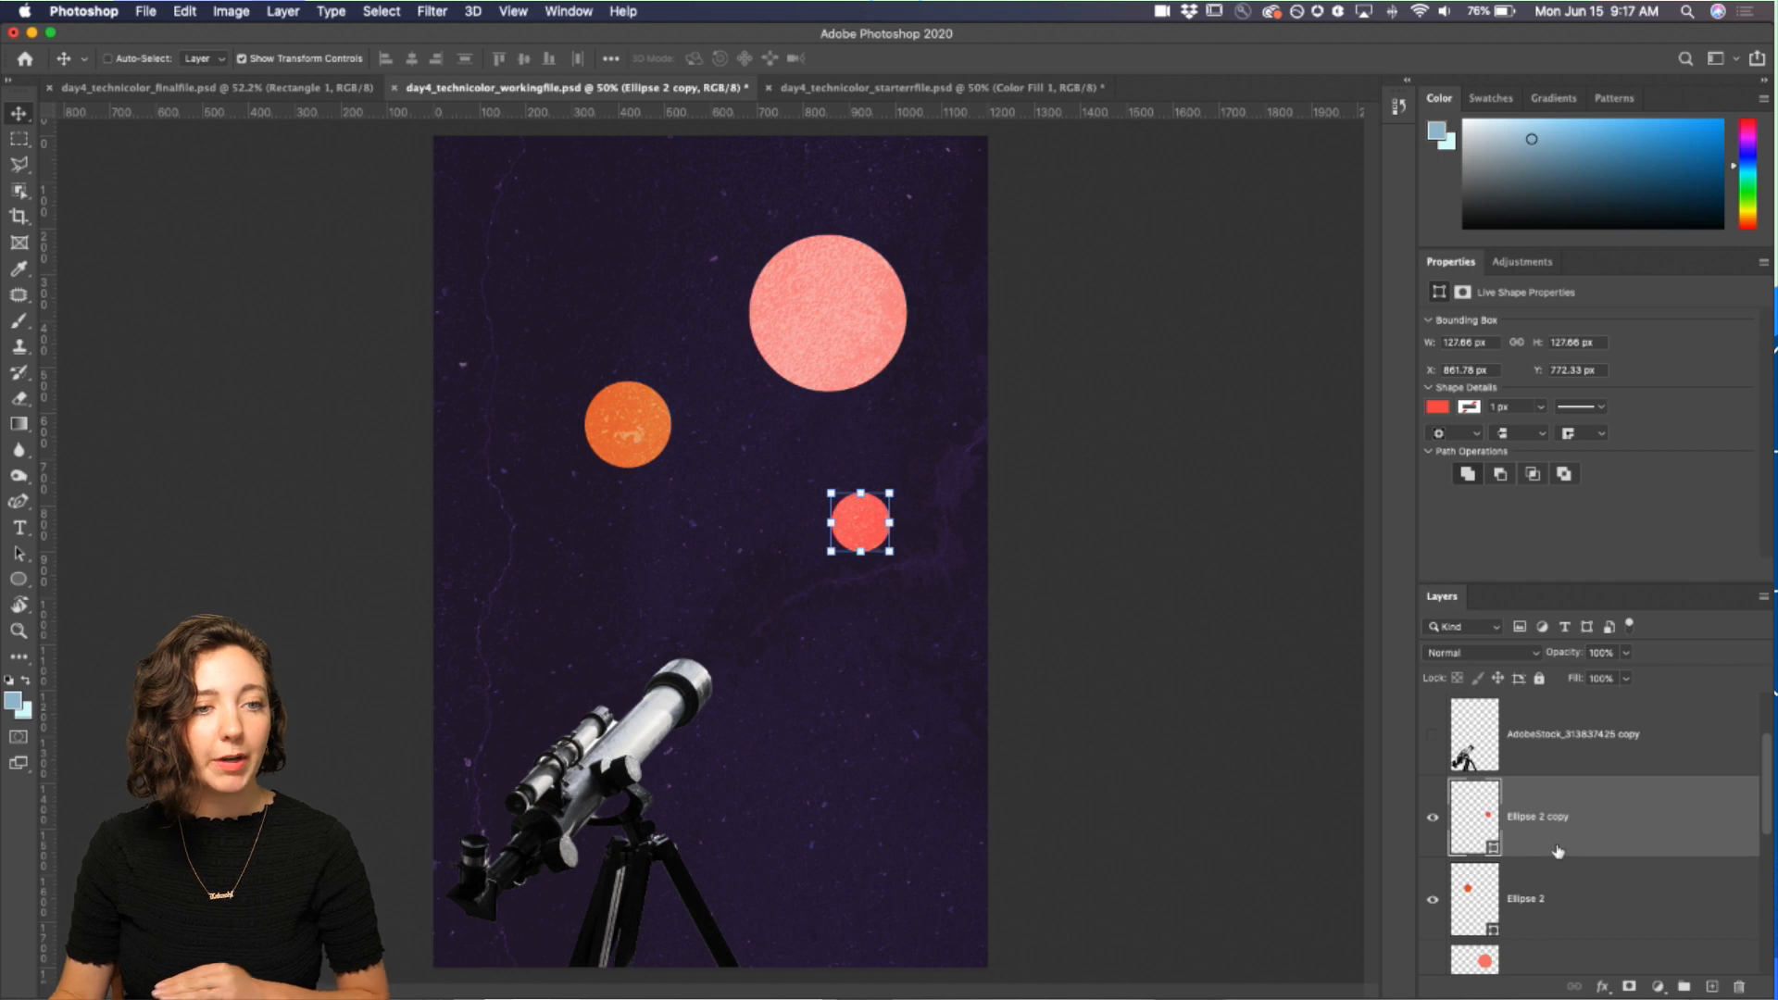
{"action": "scroll", "coordinate": [1530, 759], "scroll_direction": "up", "scroll_amount": 2}
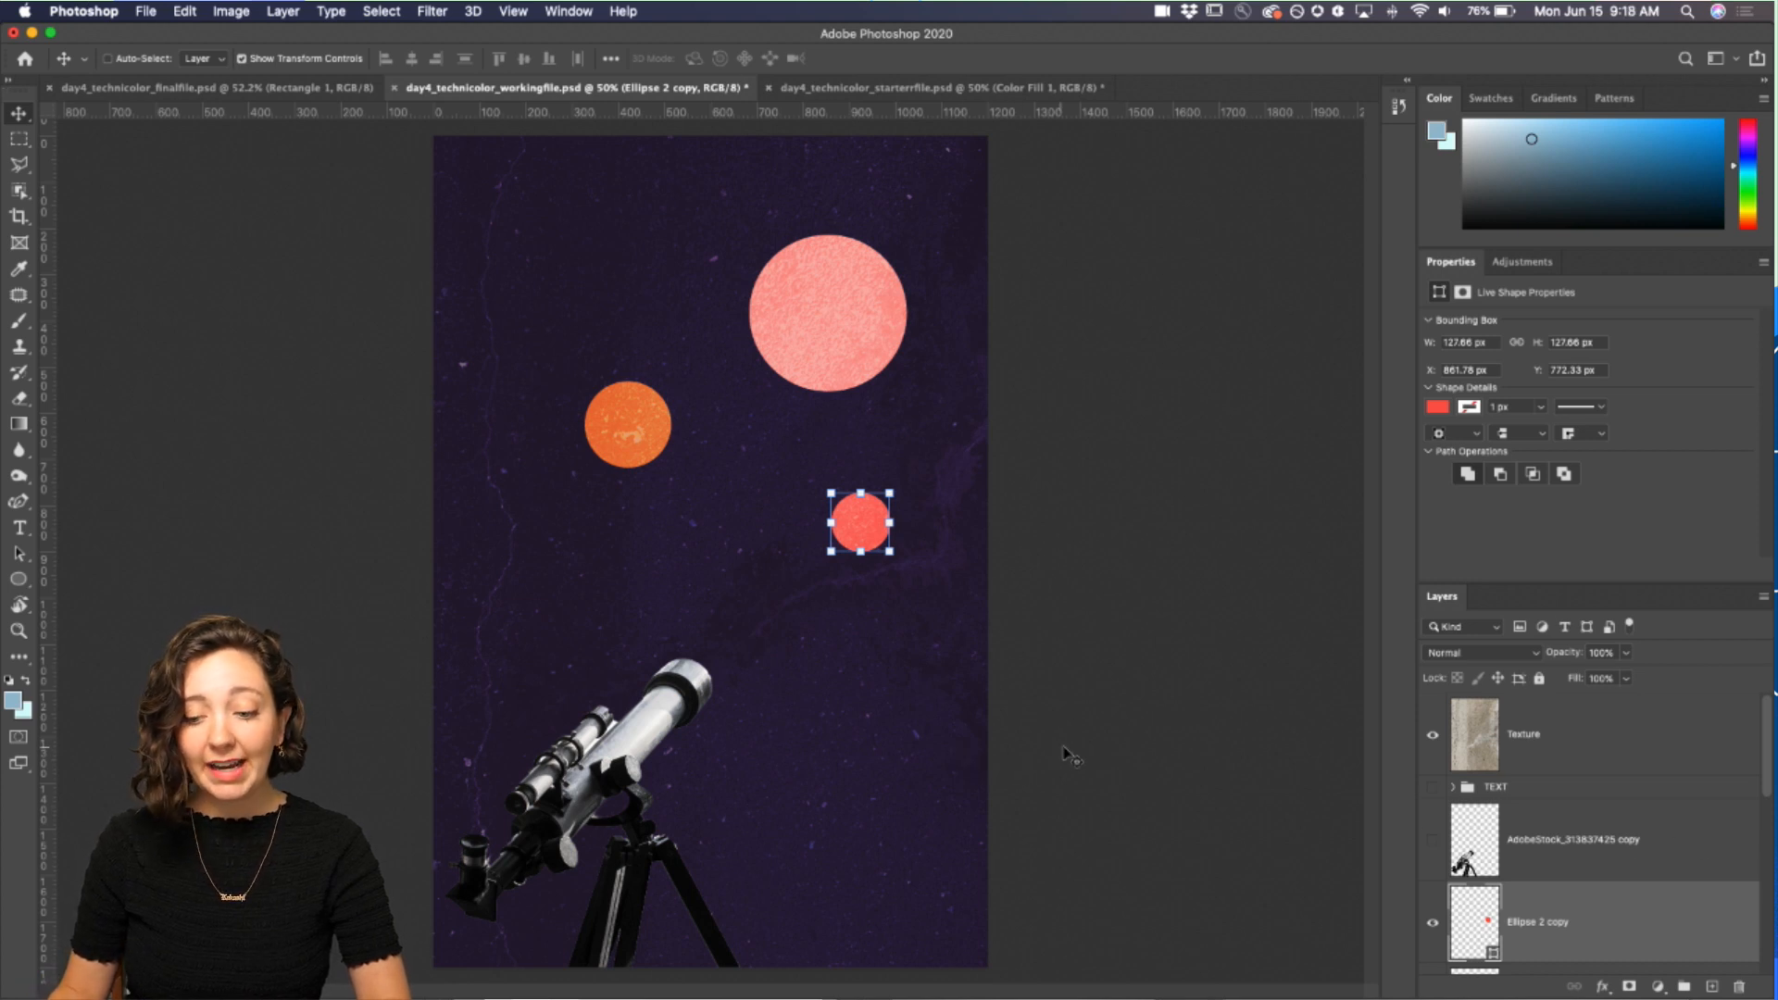
{"action": "left_click", "coordinate": [21, 580]}
{"action": "left_click", "coordinate": [20, 580]}
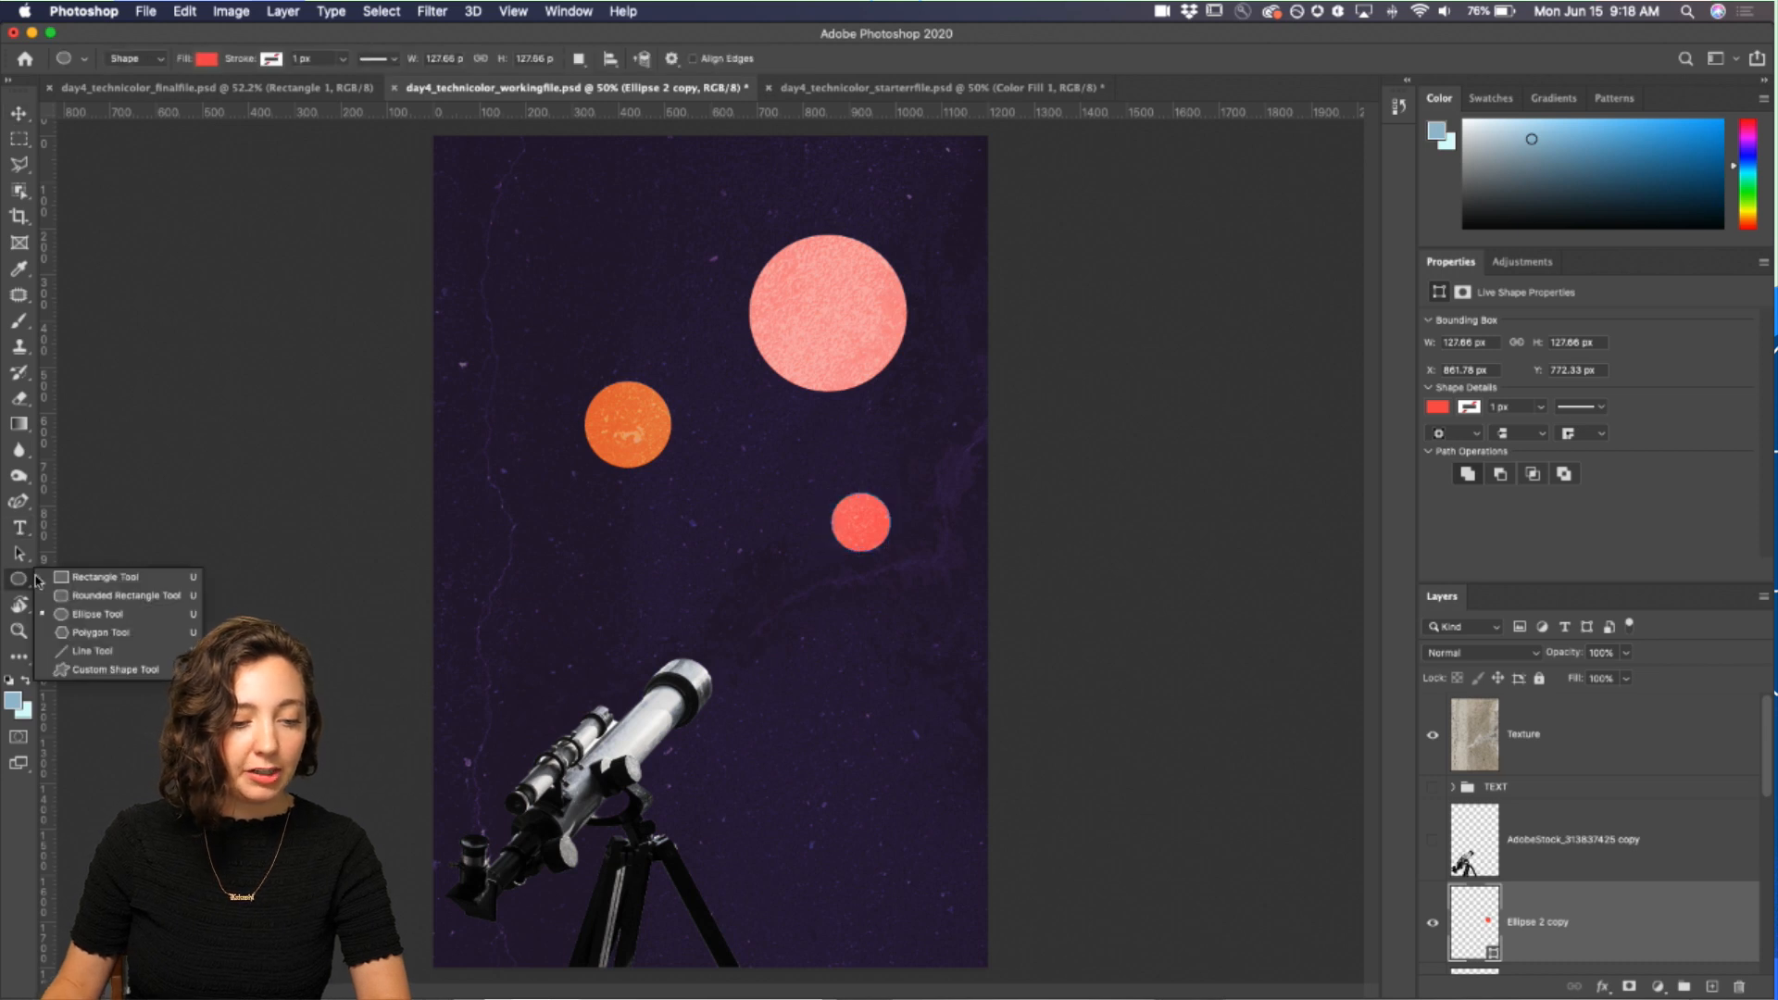
{"action": "left_click", "coordinate": [115, 670]}
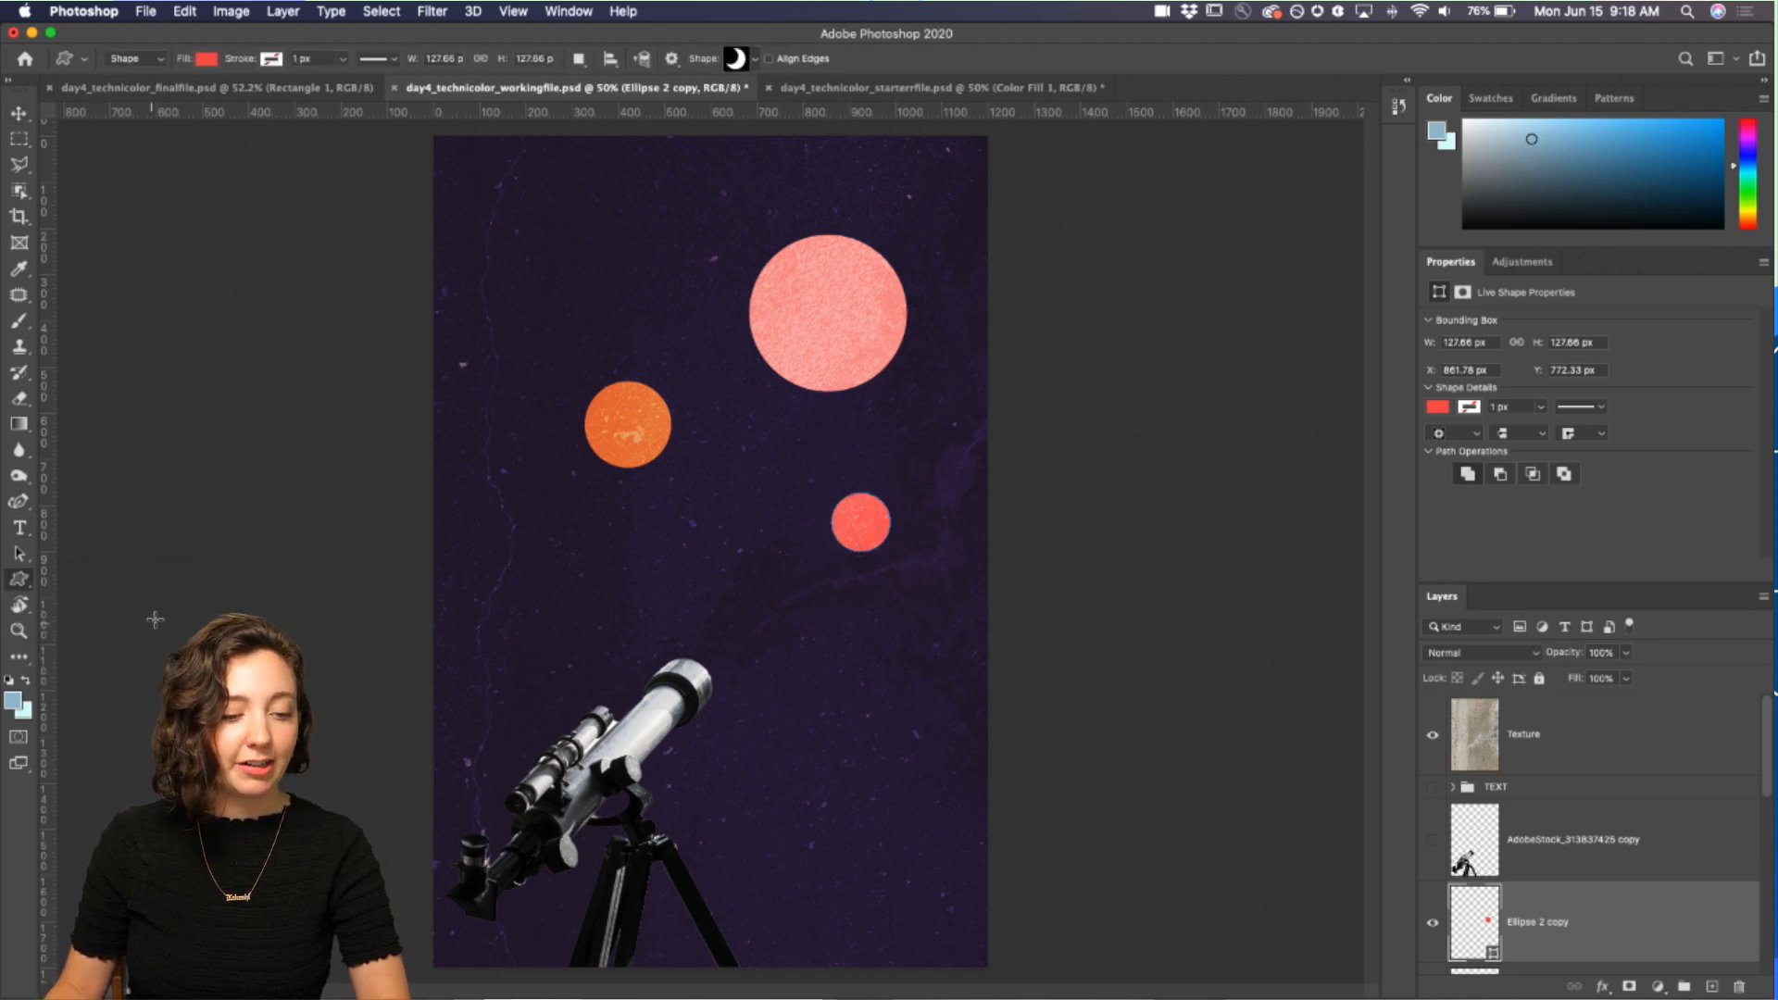
{"action": "left_click", "coordinate": [755, 61]}
{"action": "scroll", "coordinate": [757, 252], "scroll_direction": "up", "scroll_amount": 10}
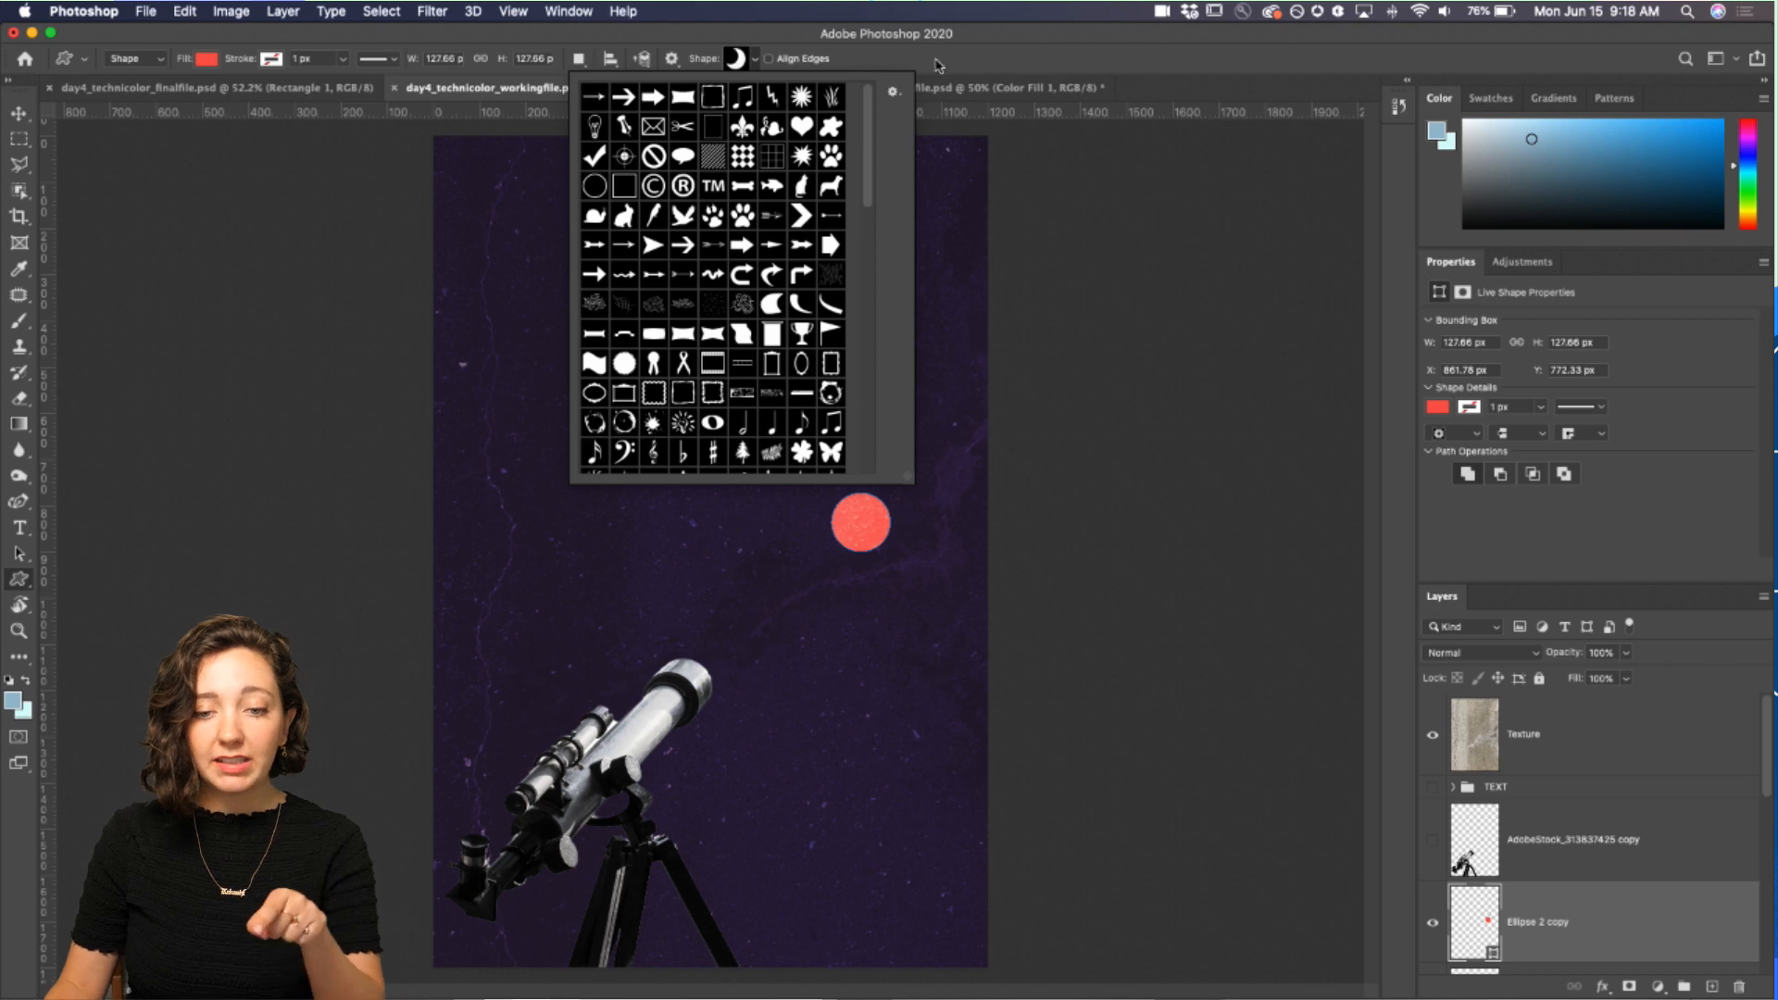
{"action": "left_click", "coordinate": [892, 93]}
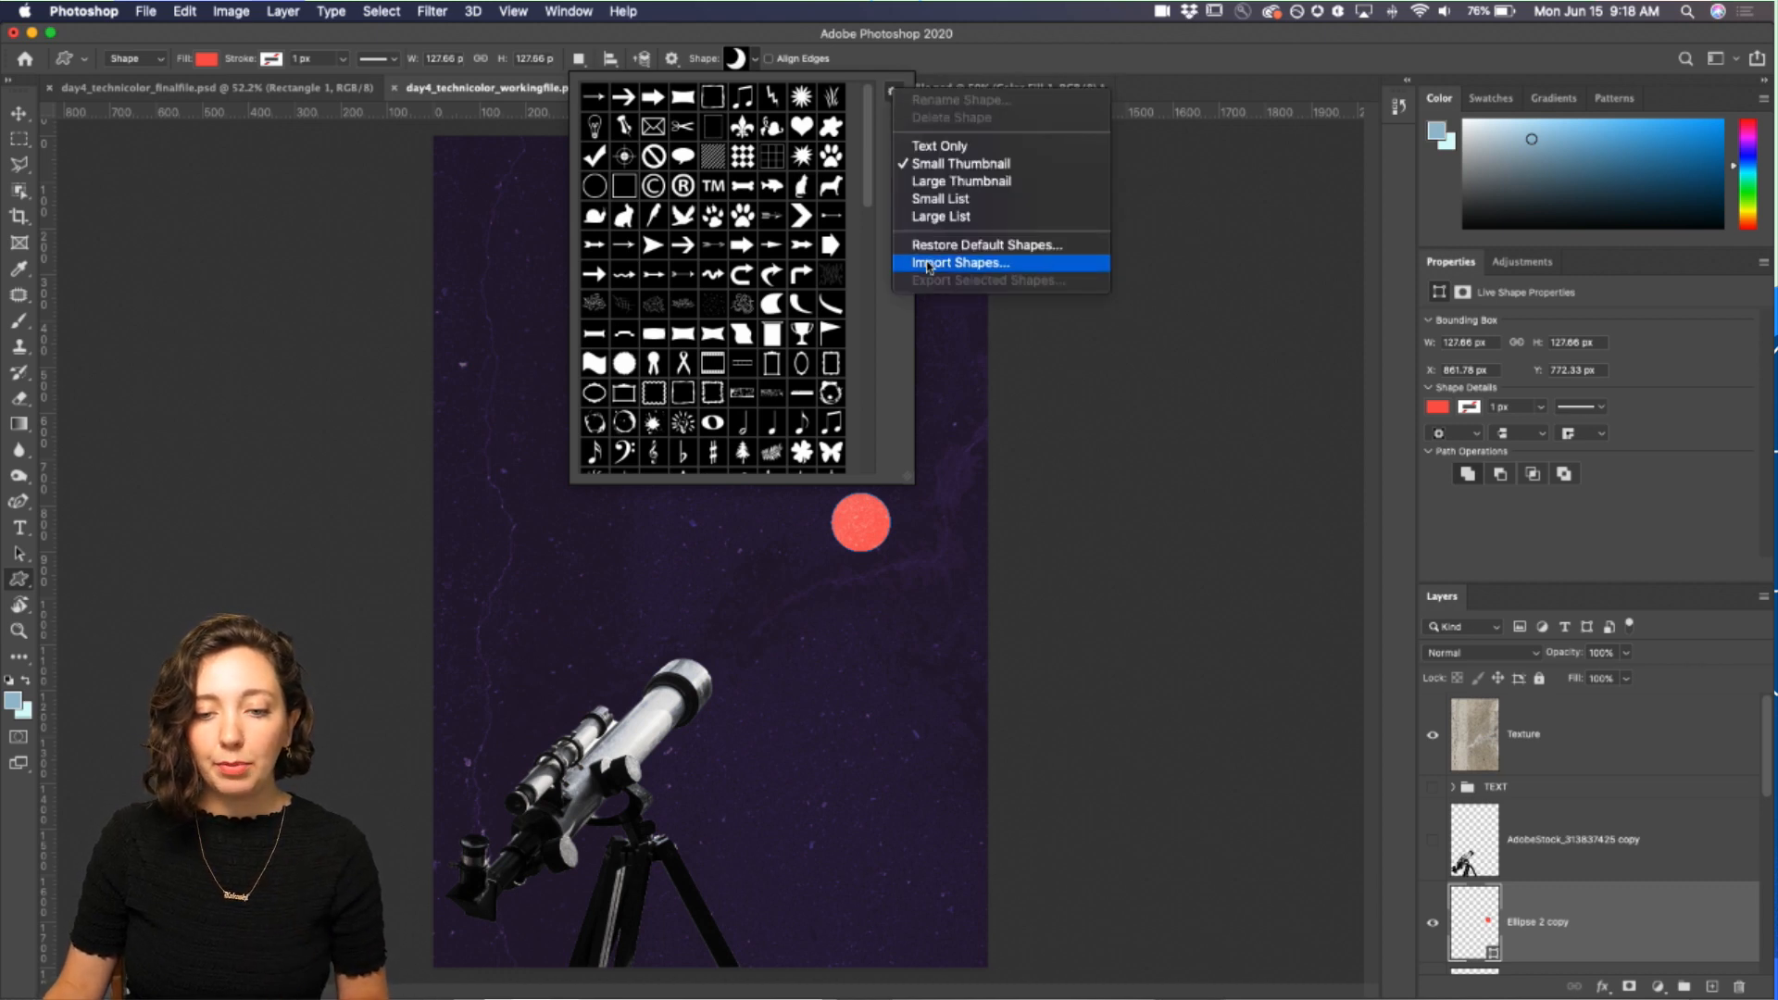
{"action": "left_click", "coordinate": [866, 85]}
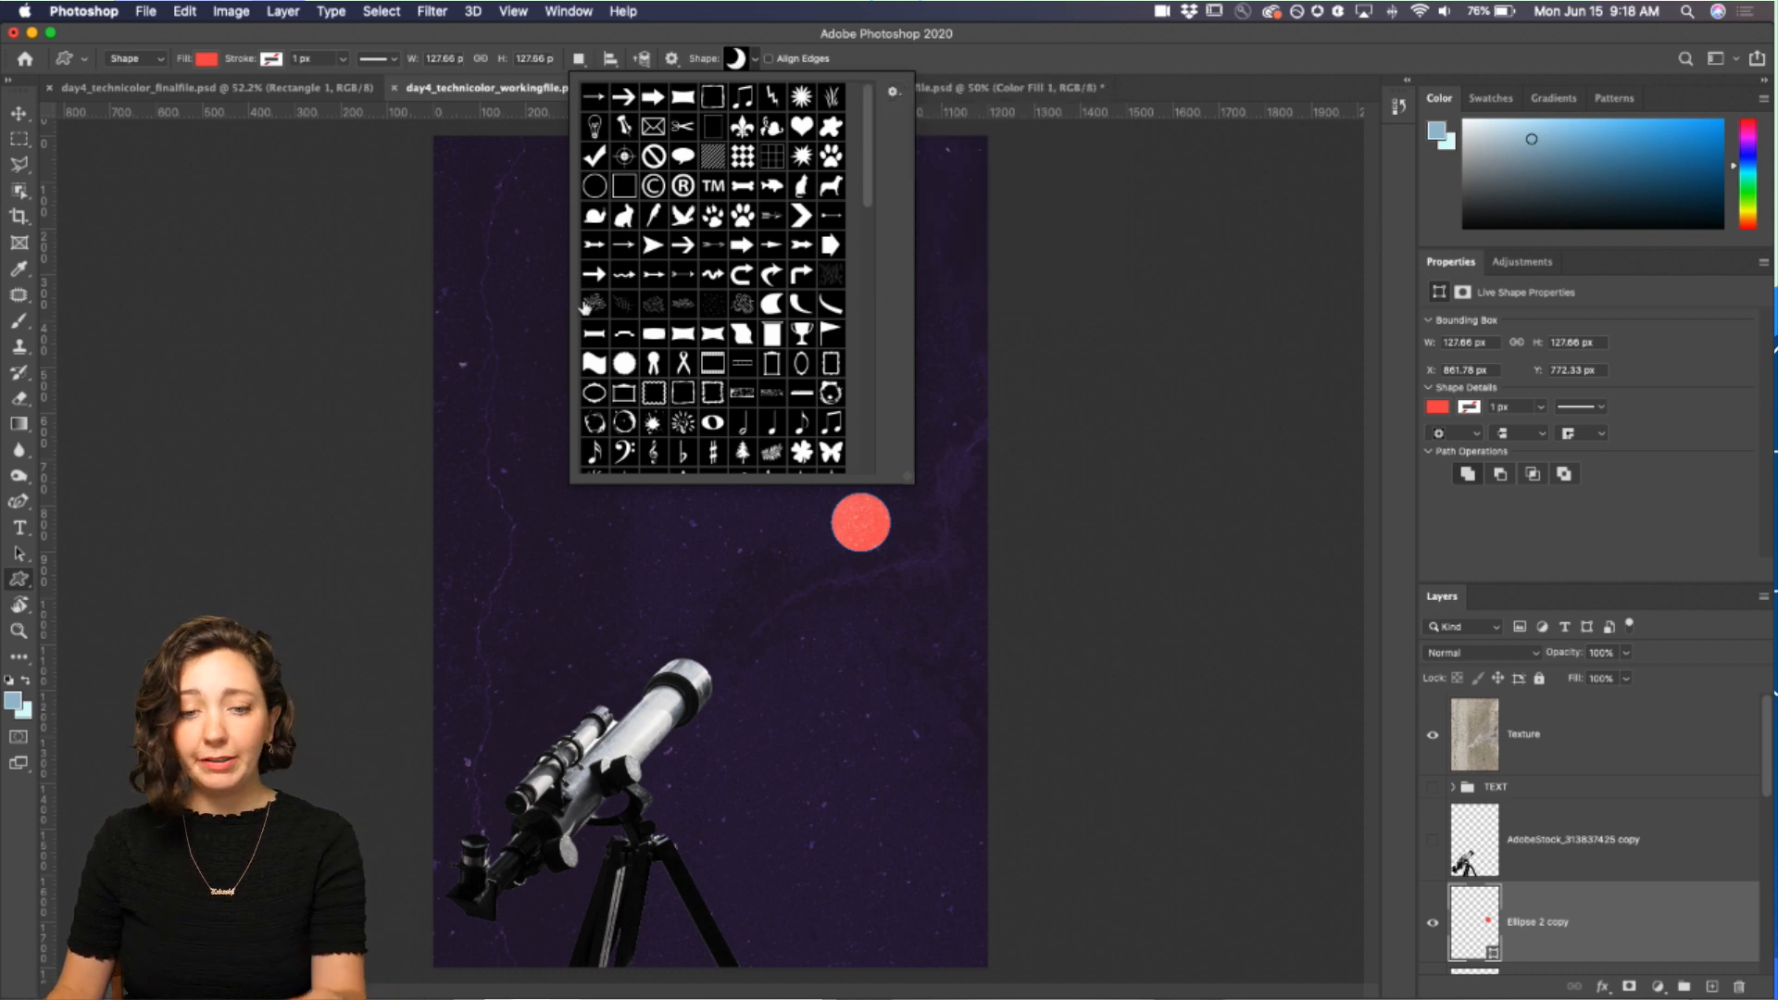
{"action": "left_click", "coordinate": [182, 39]}
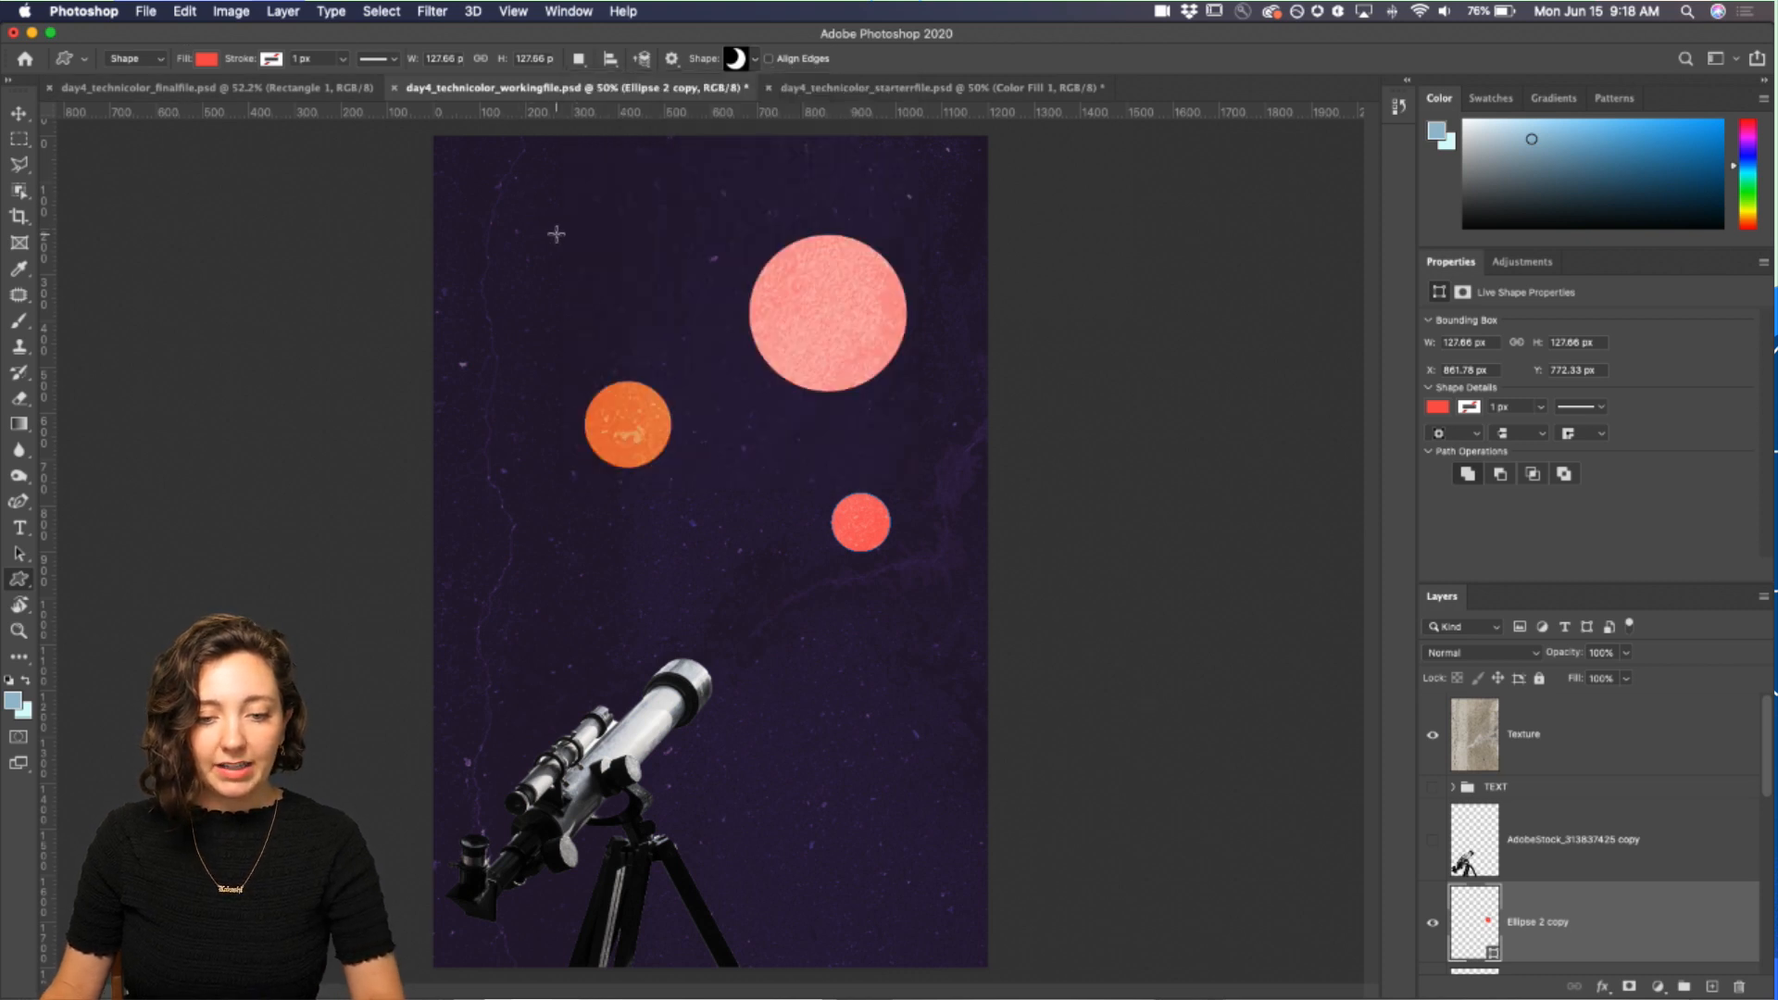
{"action": "left_click_drag", "start_coordinate": [537, 231], "coordinate": [623, 344]}
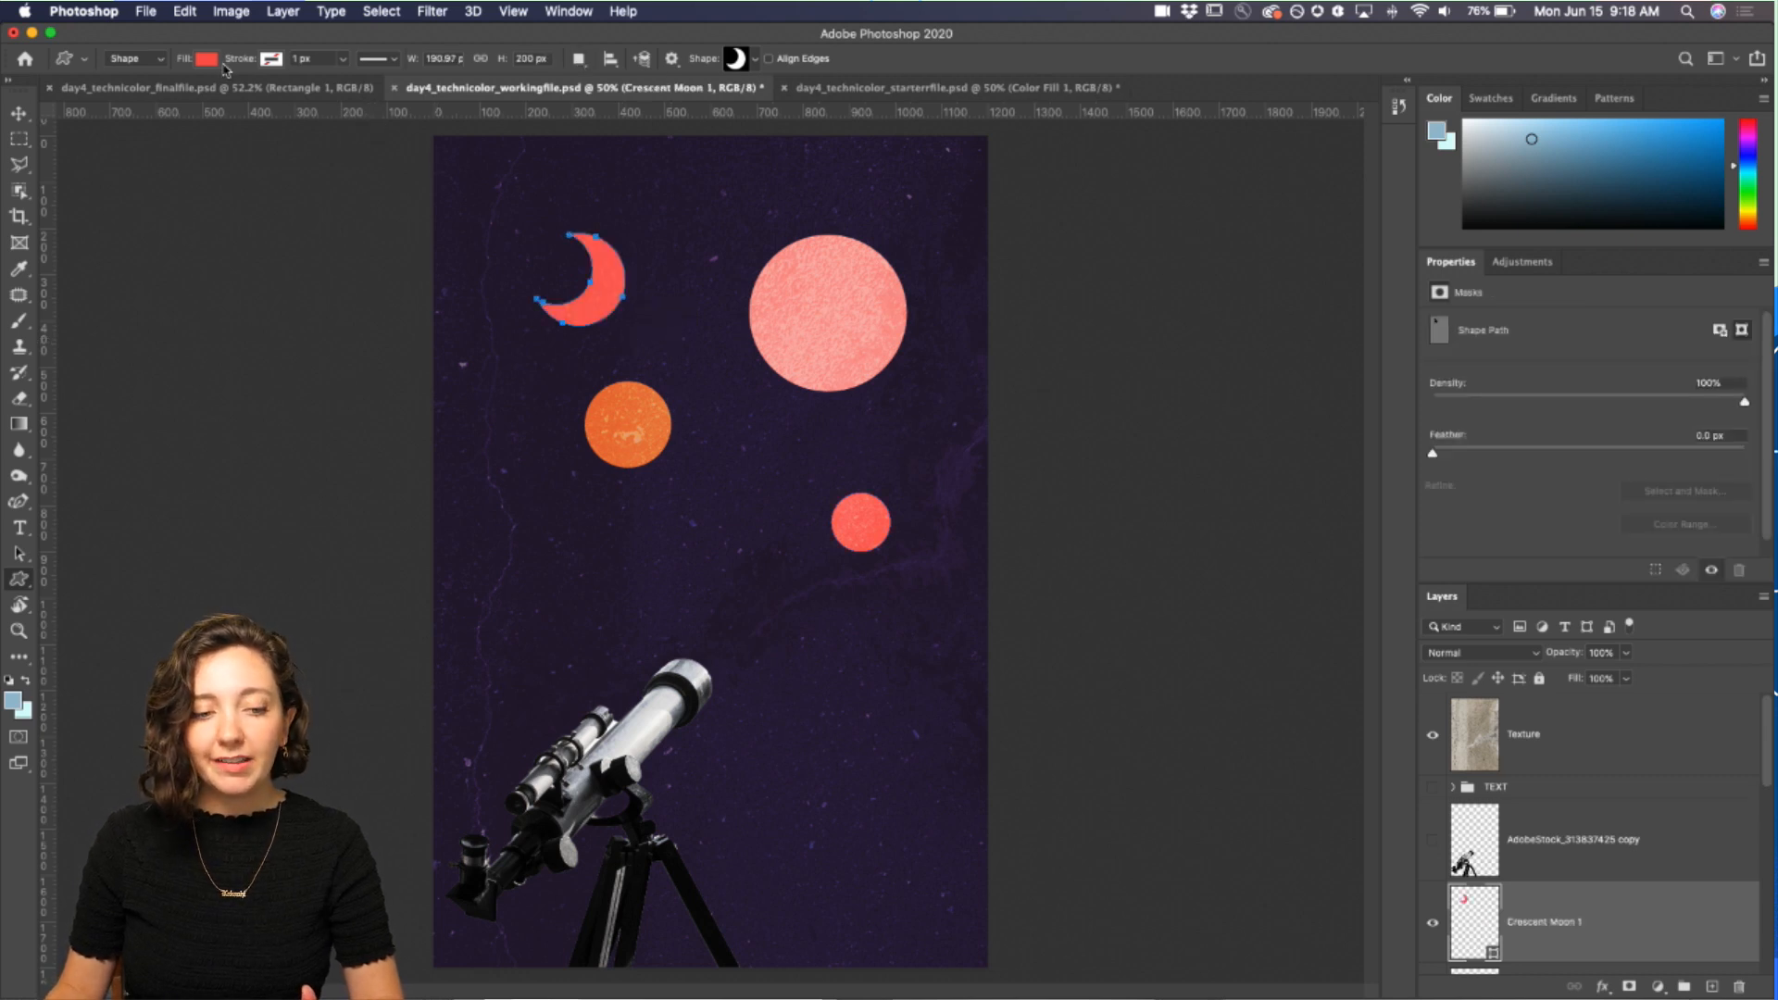
Step: Try several gradient presets as the crescent moon's fill, settling on a pink-to-transparent gradient
{"action": "left_click", "coordinate": [202, 62]}
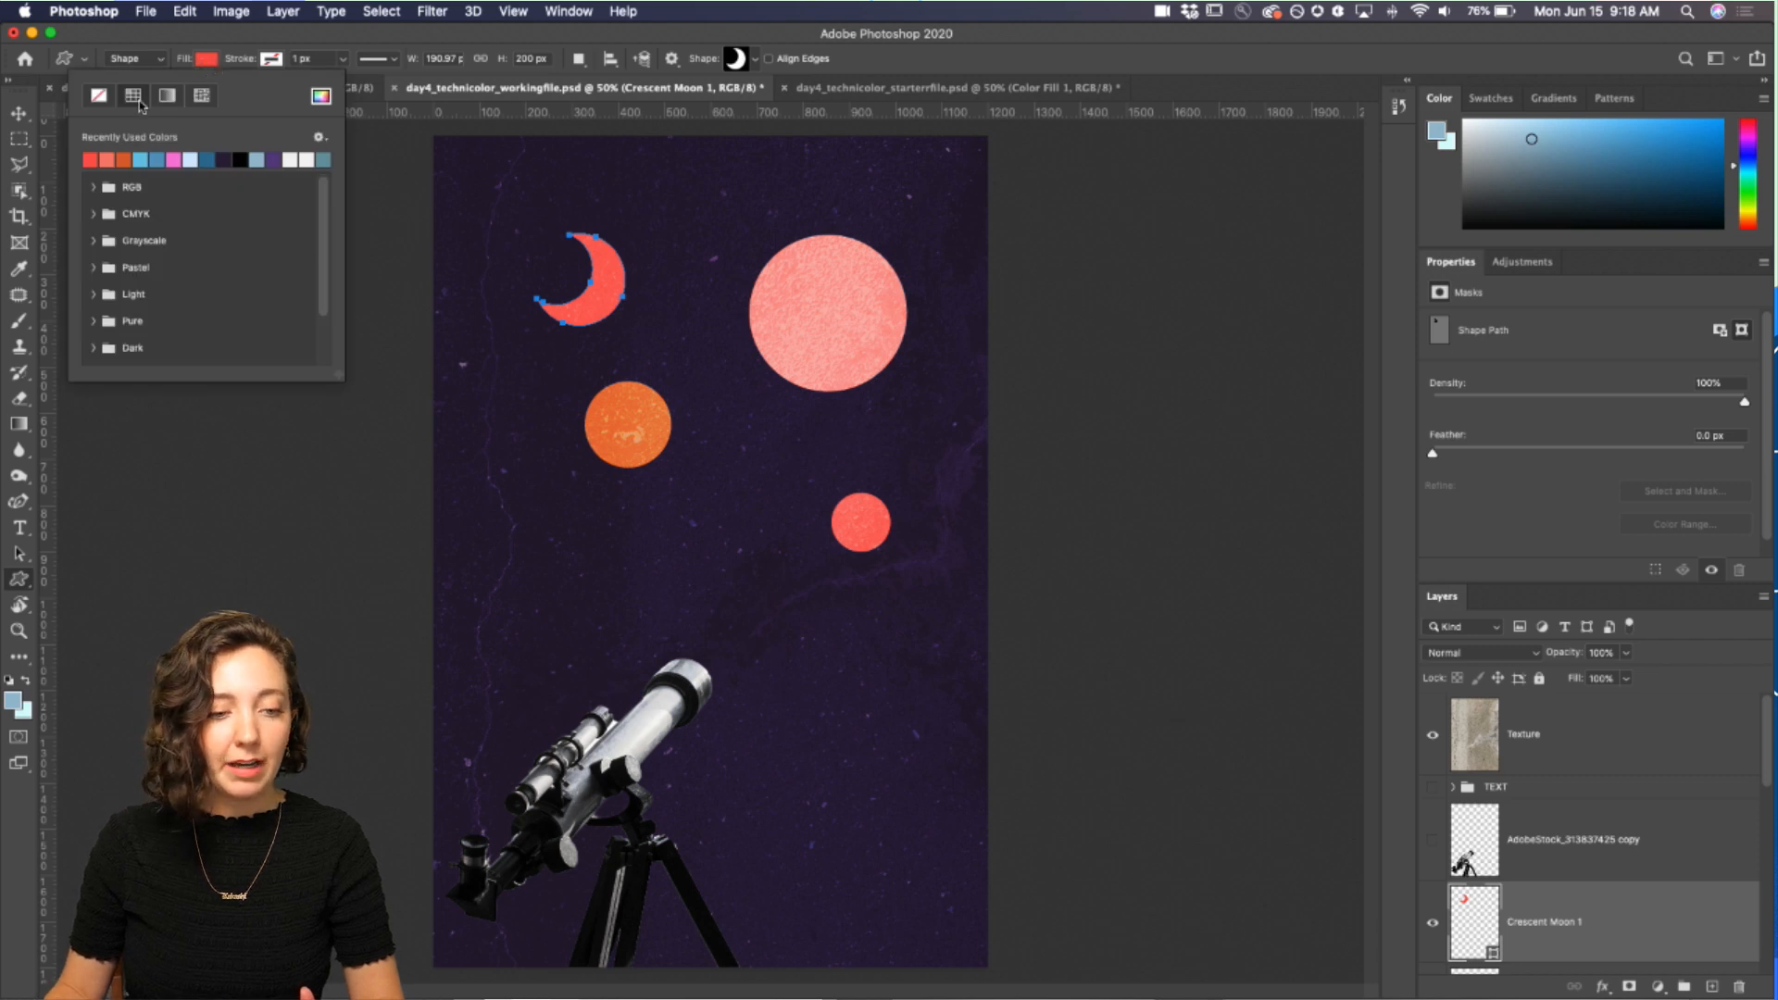
{"action": "left_click", "coordinate": [167, 96]}
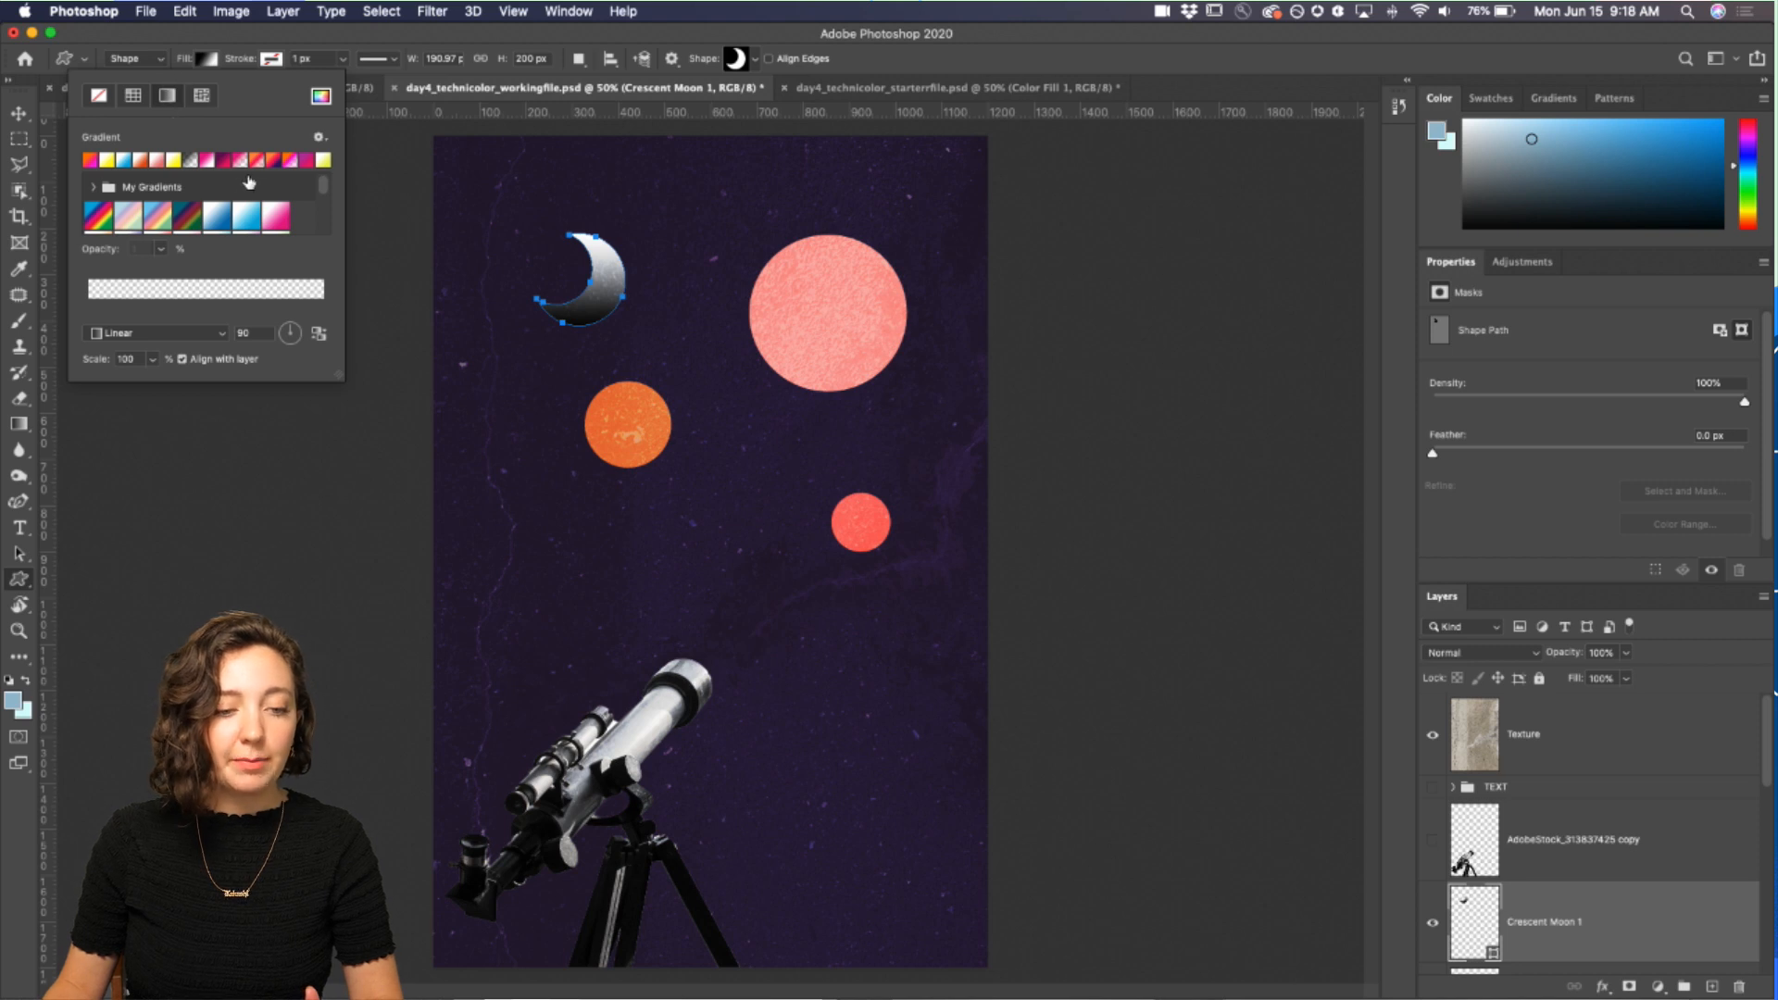
{"action": "left_click", "coordinate": [241, 218]}
{"action": "left_click", "coordinate": [275, 218]}
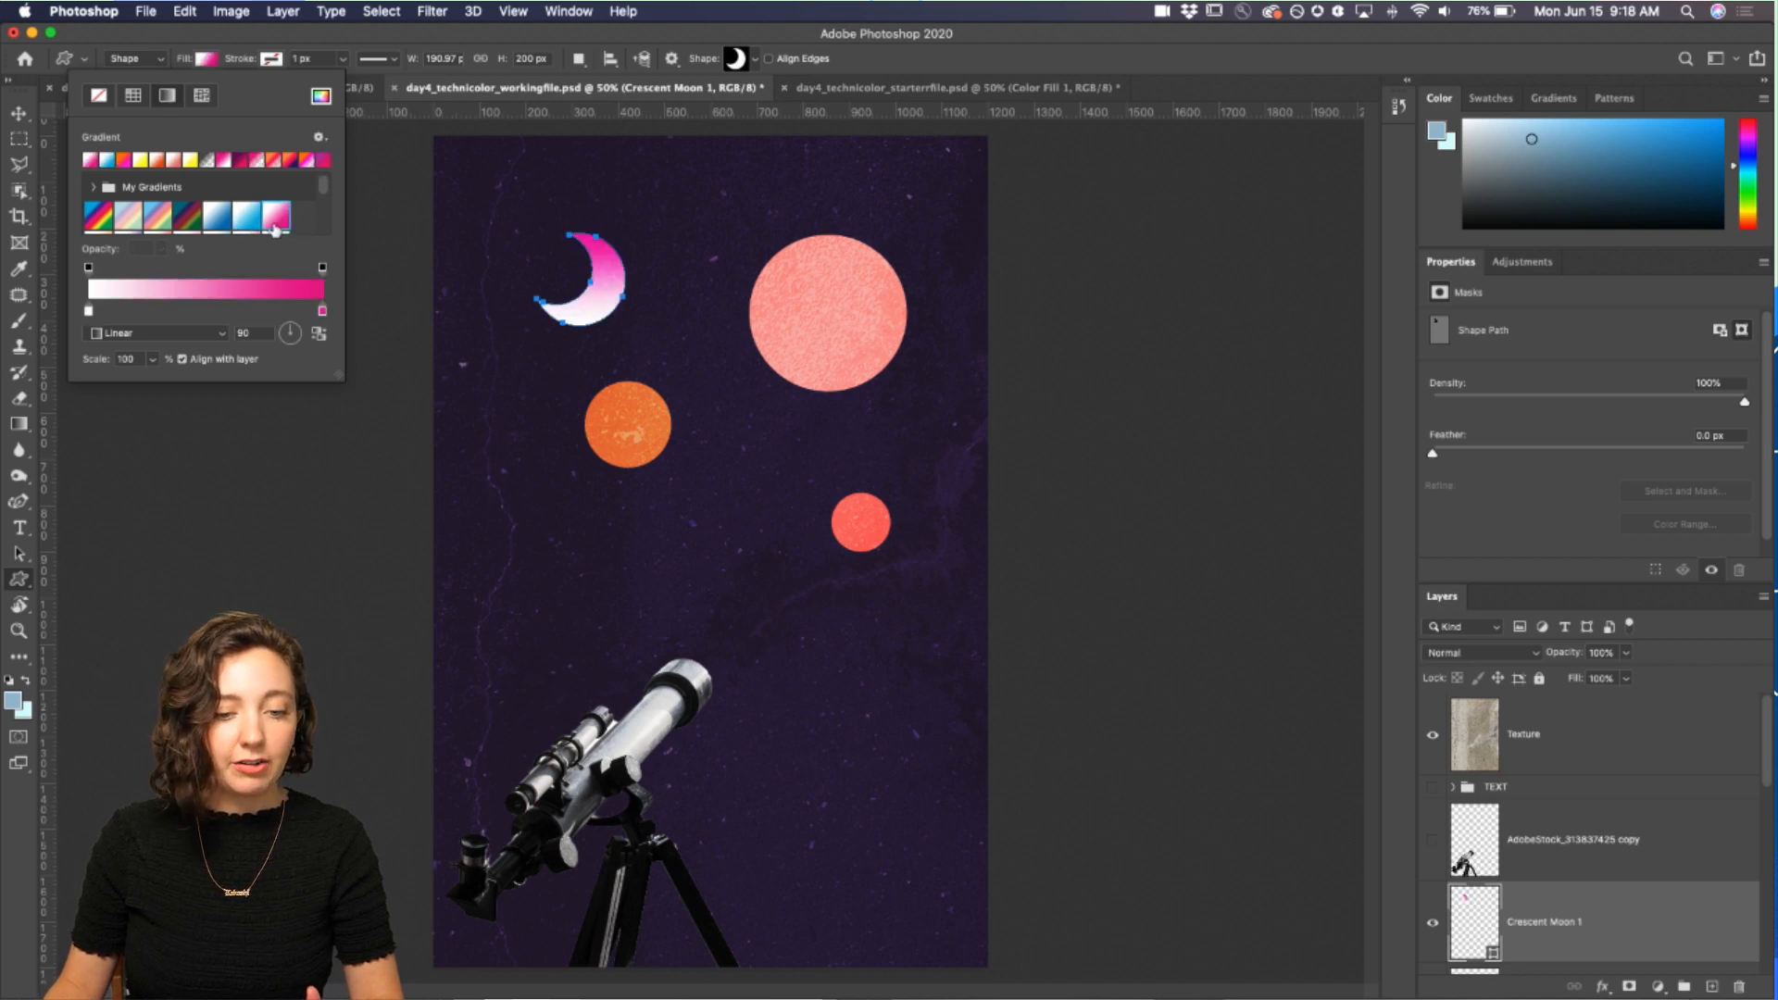
{"action": "left_click", "coordinate": [291, 161]}
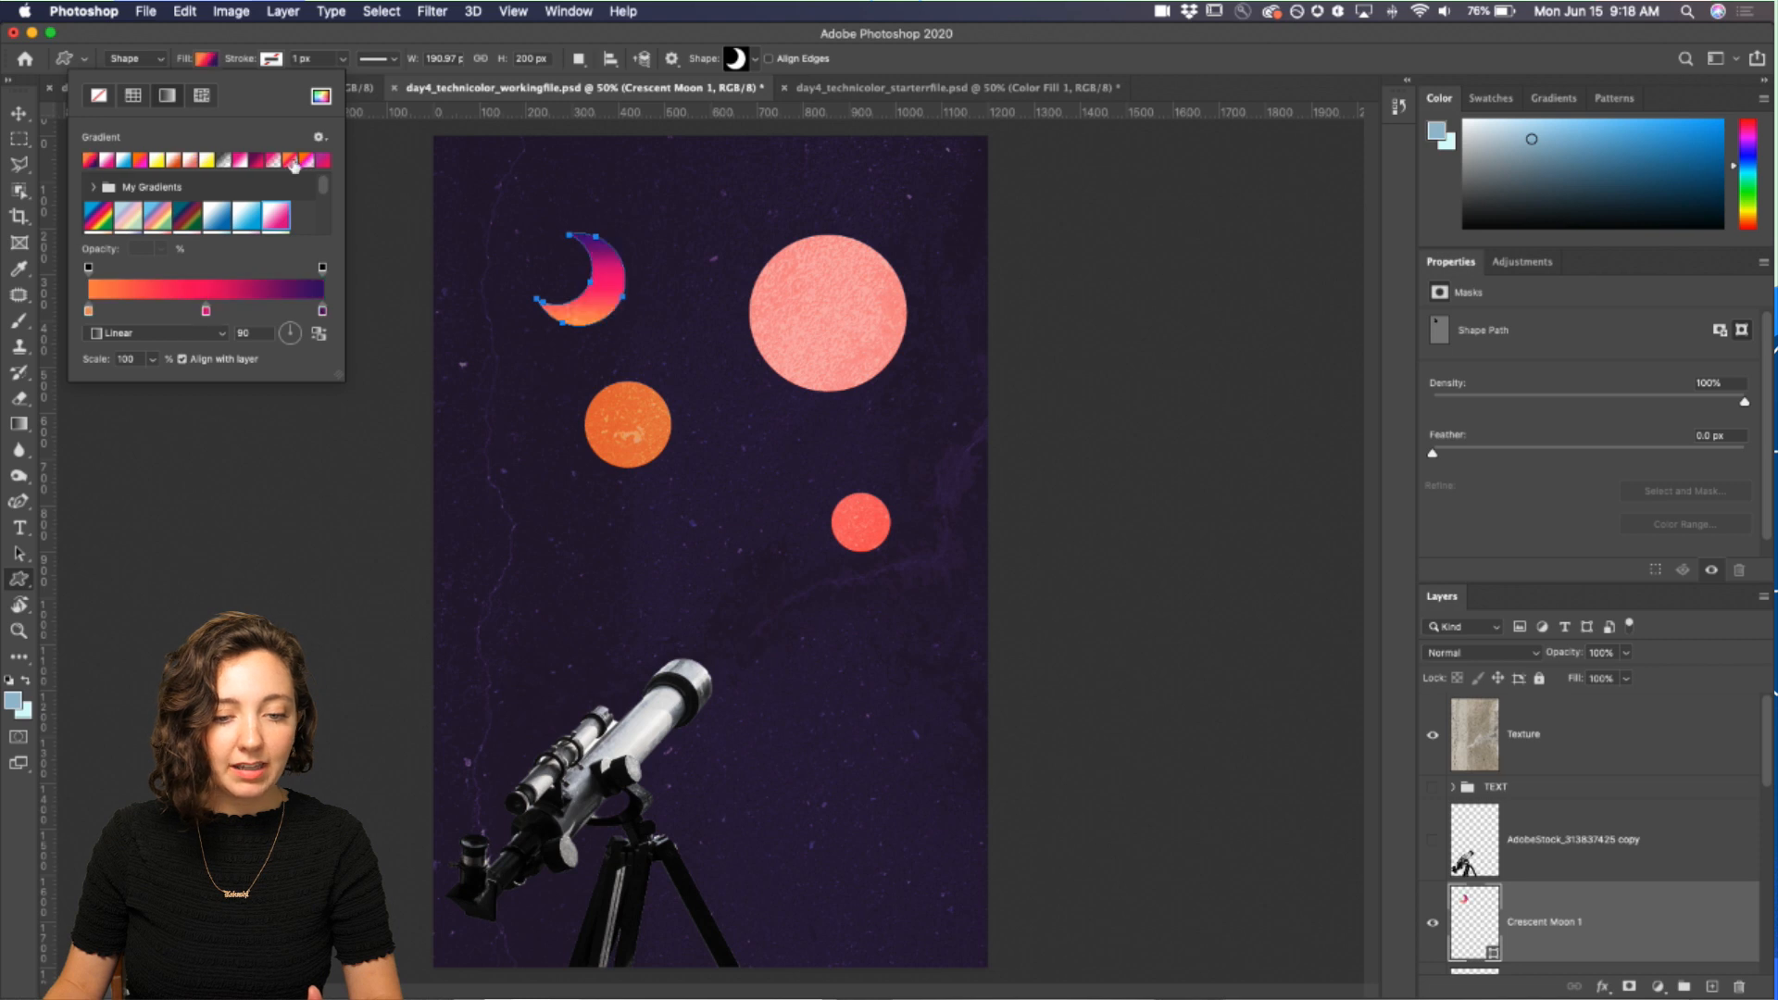
{"action": "left_click", "coordinate": [305, 160]}
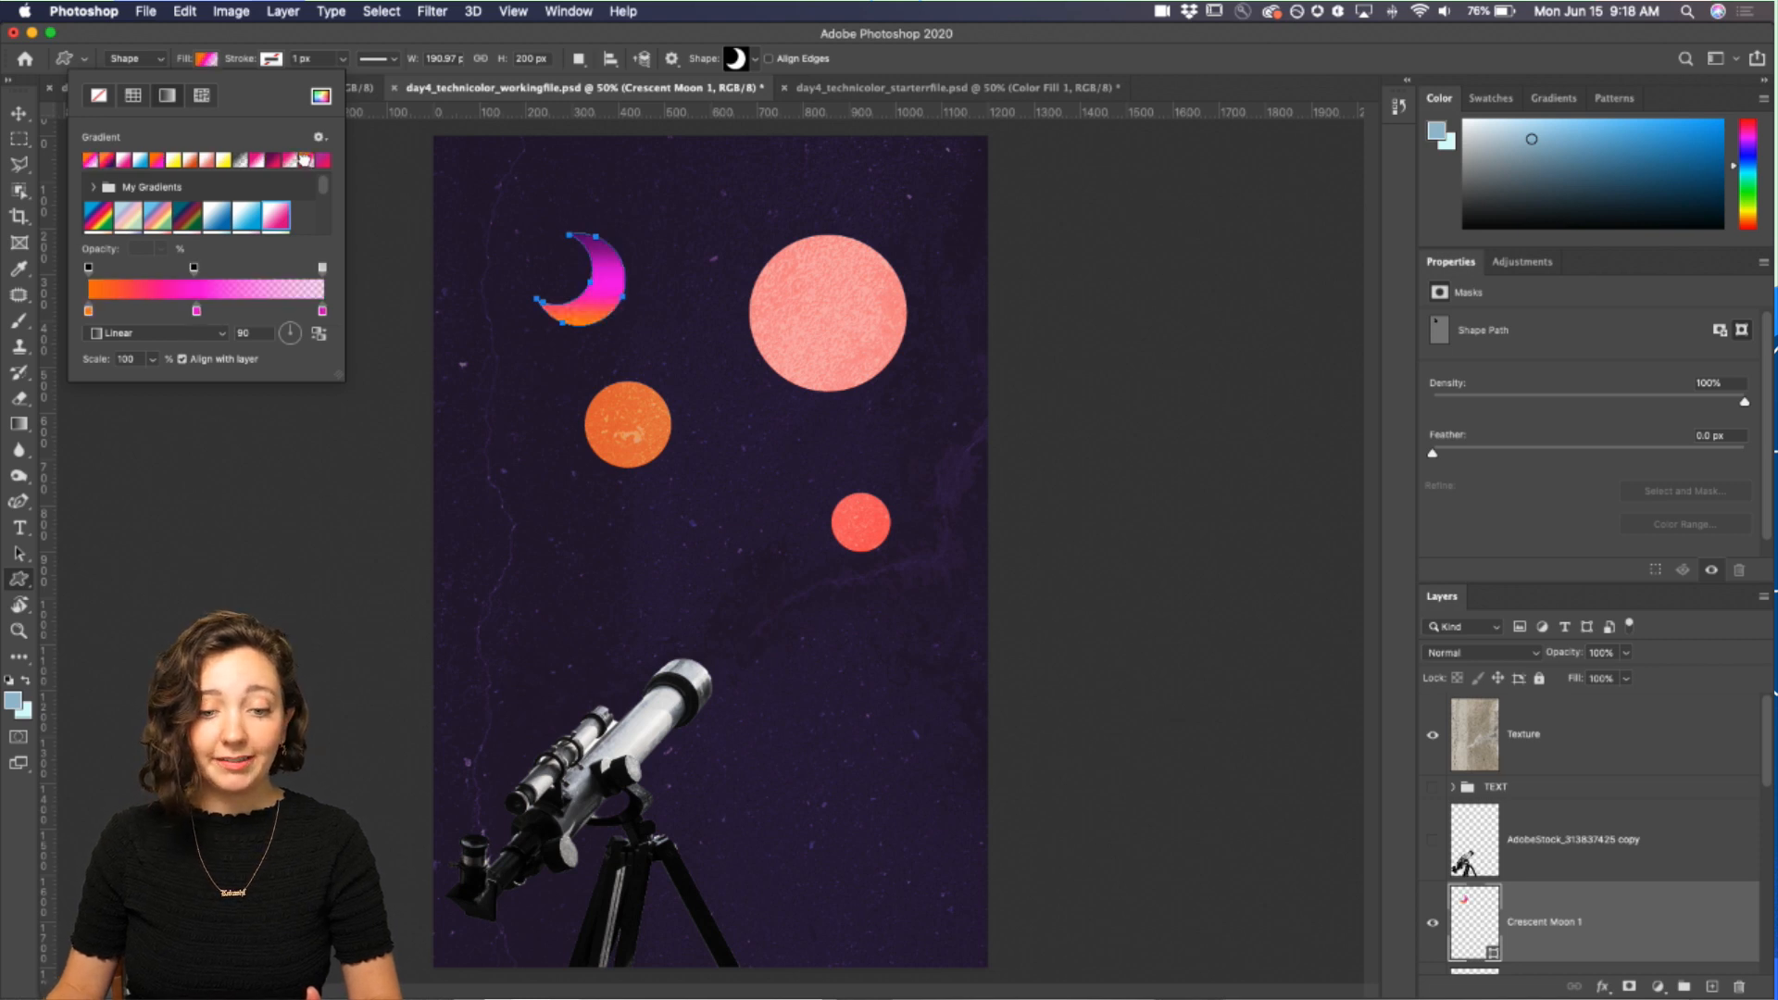
{"action": "left_click", "coordinate": [322, 162]}
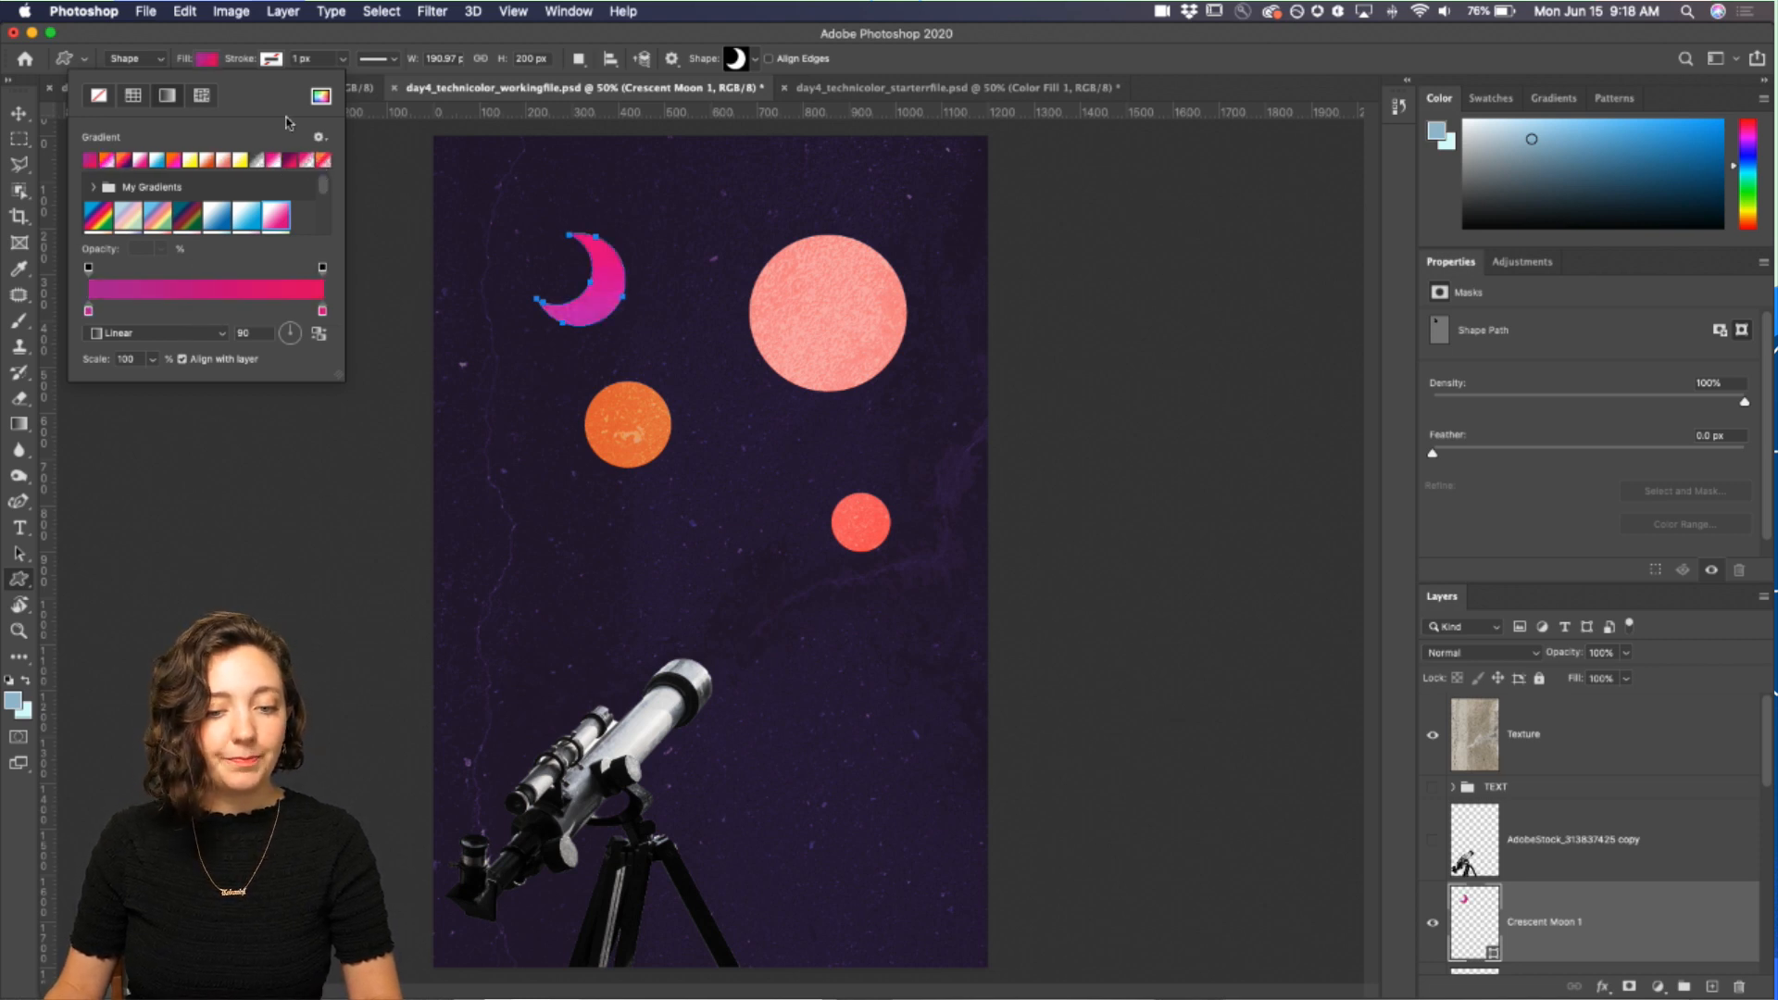
{"action": "left_click", "coordinate": [107, 161]}
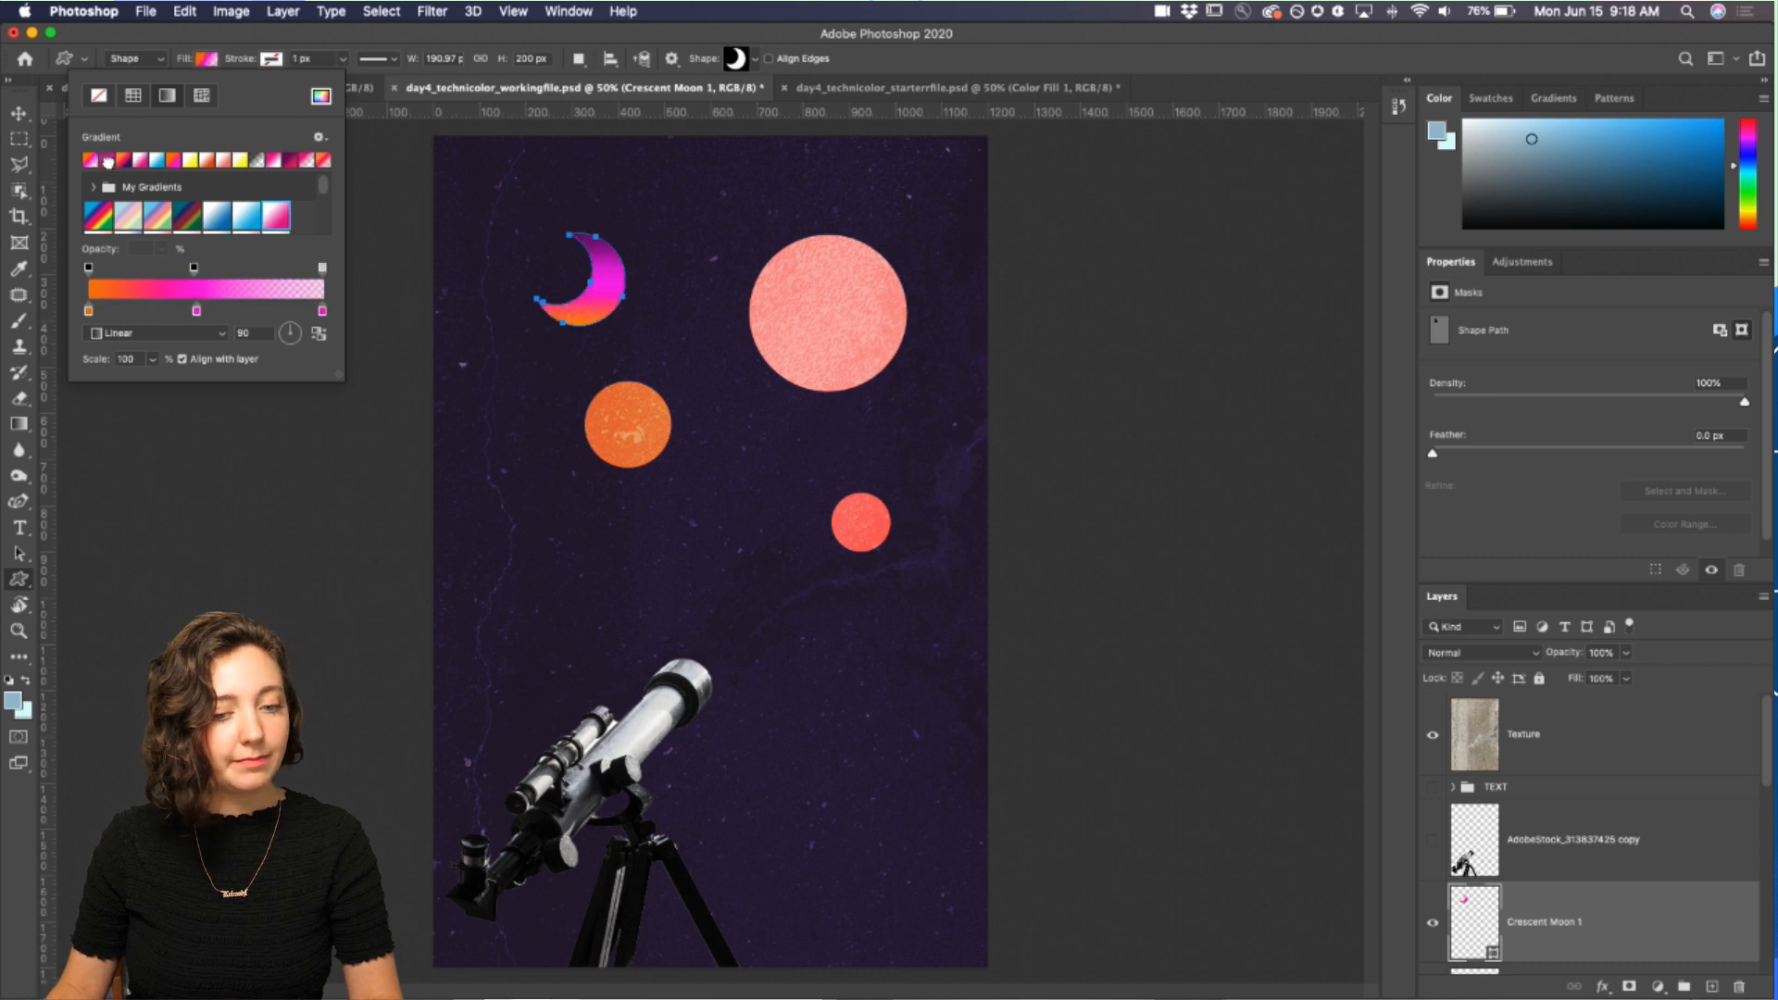
{"action": "left_click", "coordinate": [185, 165]}
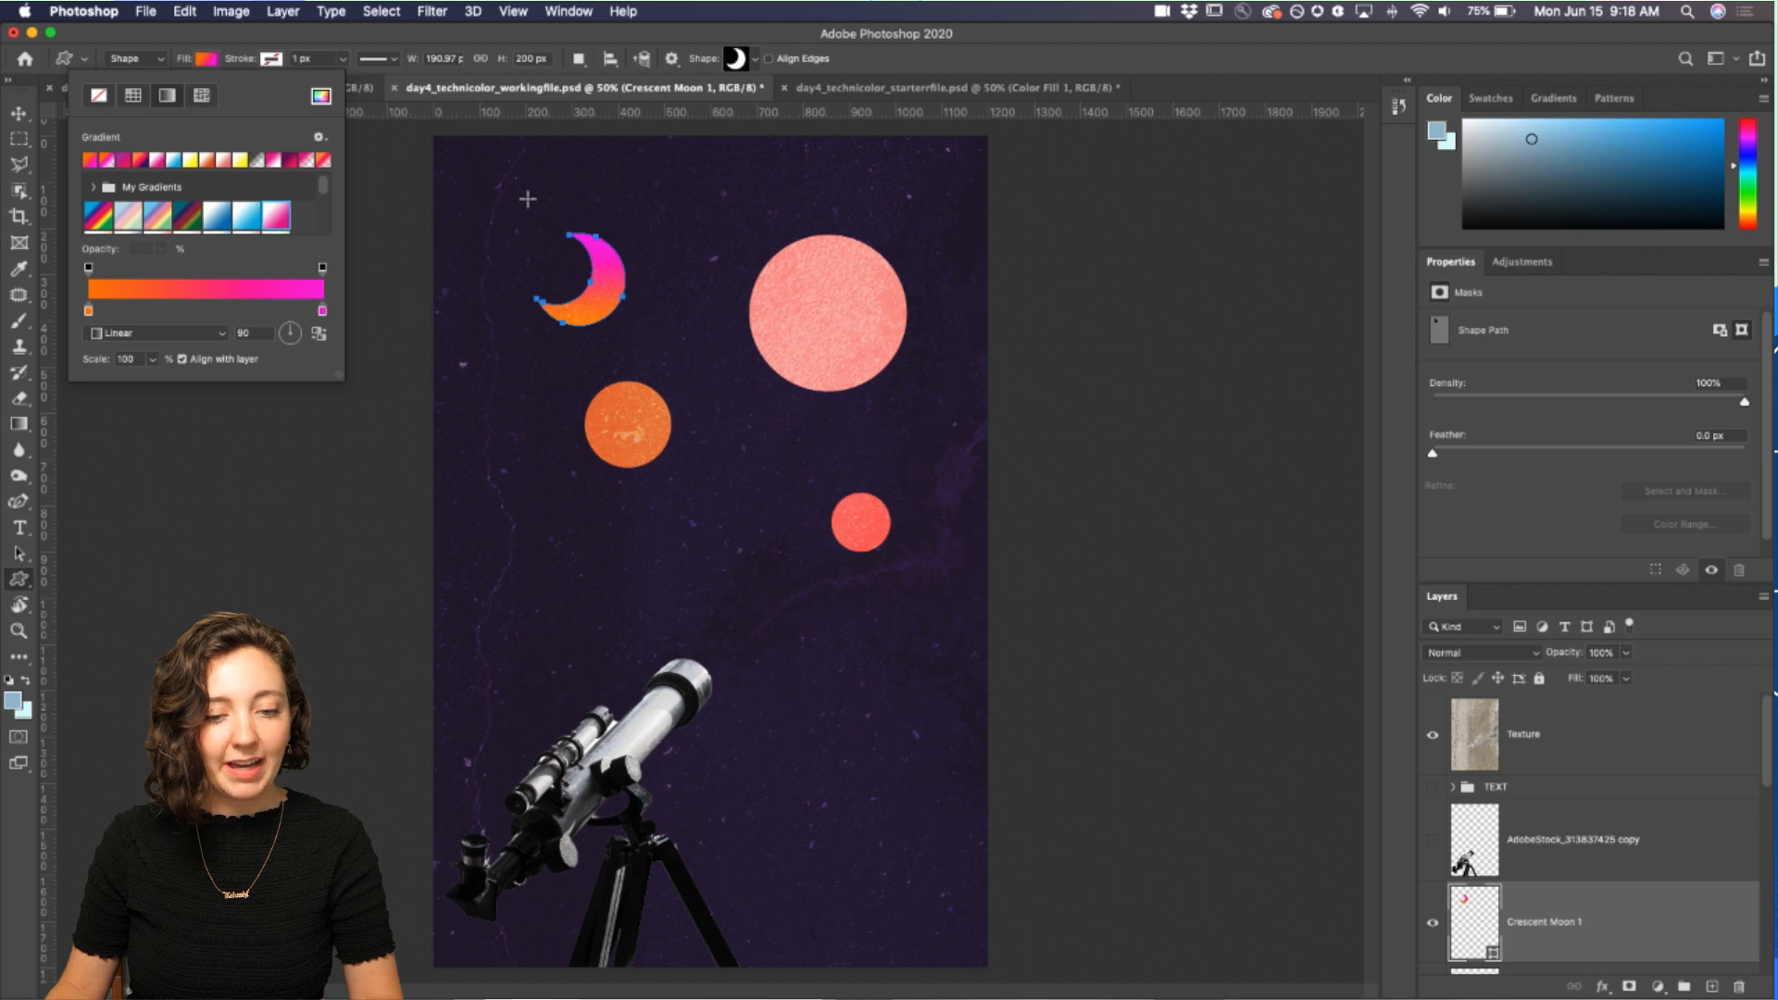
{"action": "left_click", "coordinate": [324, 163]}
{"action": "left_click", "coordinate": [313, 163]}
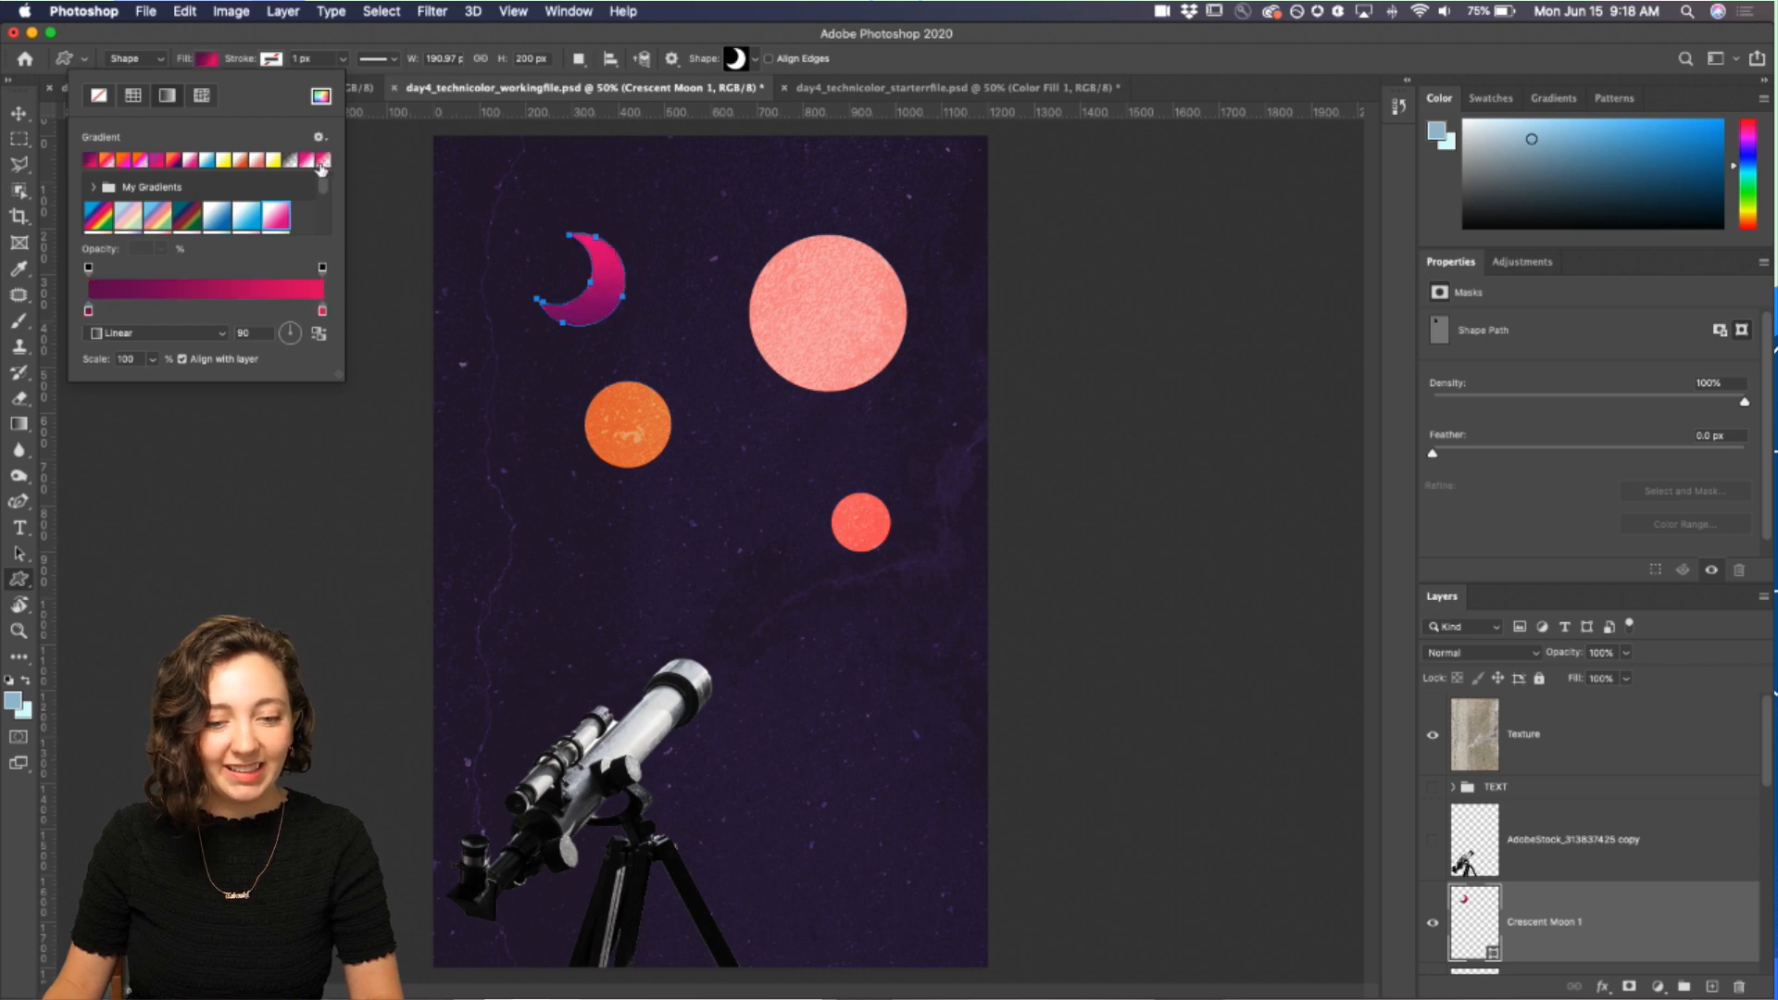
{"action": "left_click", "coordinate": [326, 163]}
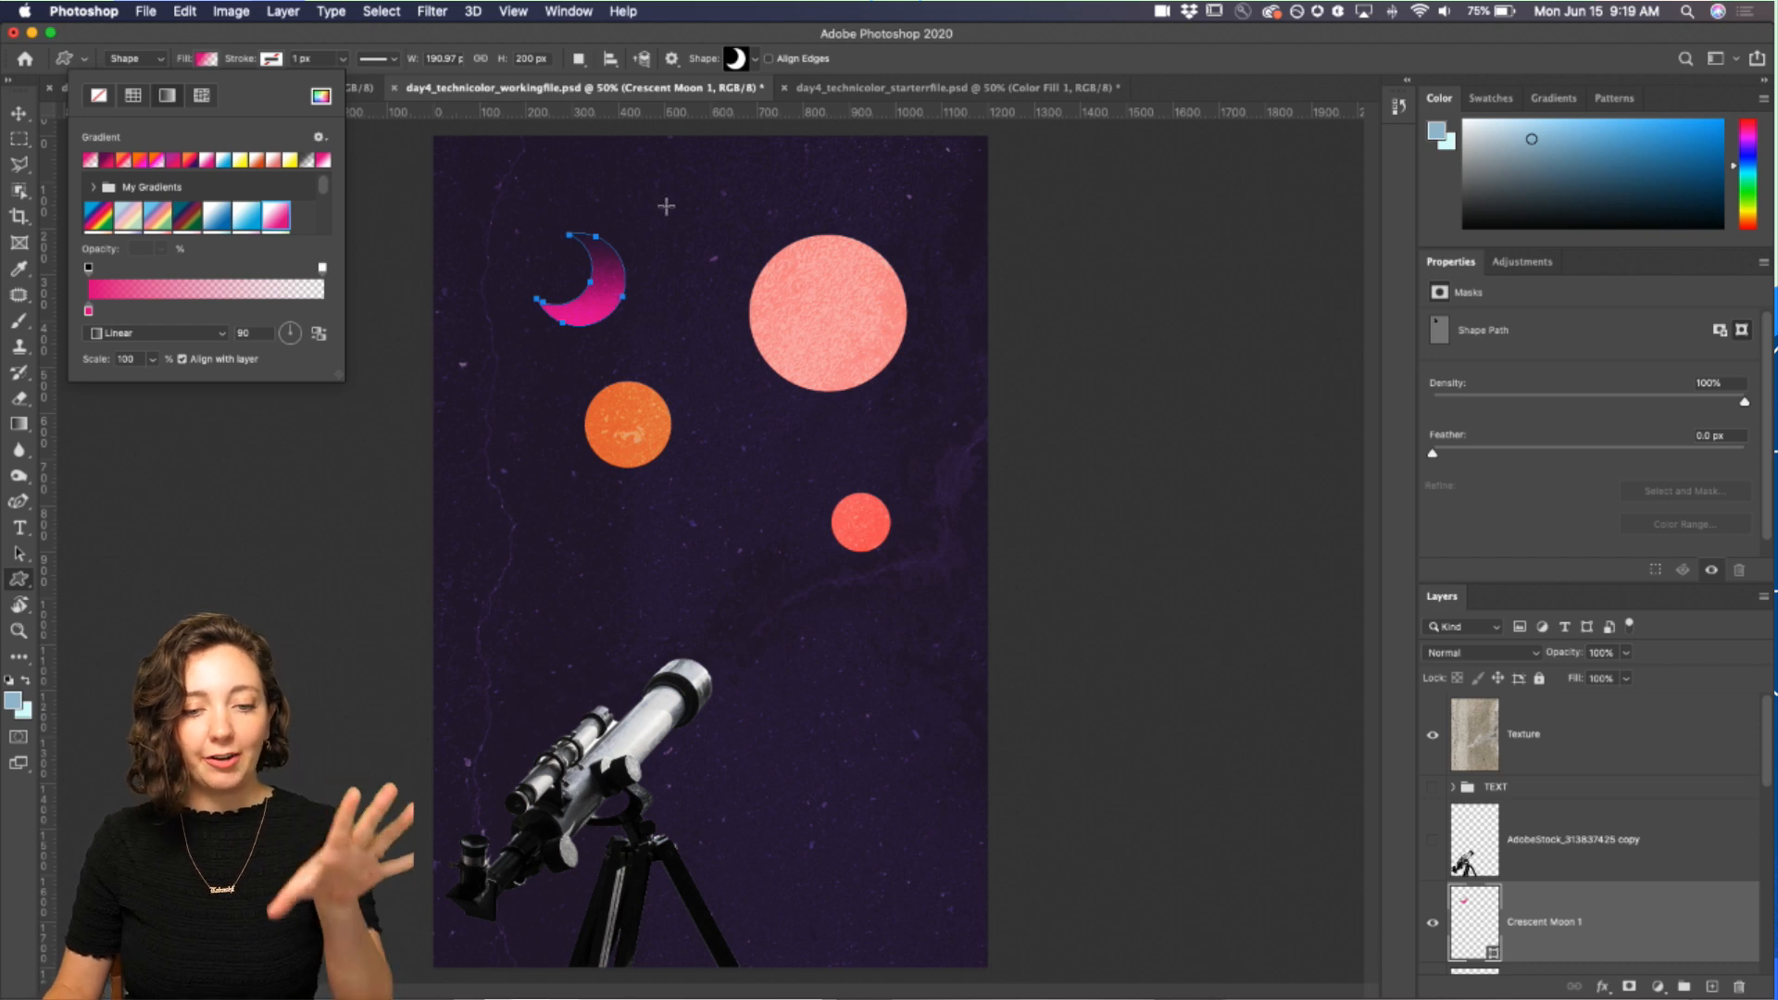
Step: Edit the gradient's transparent colour stop and set the moon gradient's angle to 58°
{"action": "left_click", "coordinate": [204, 310]}
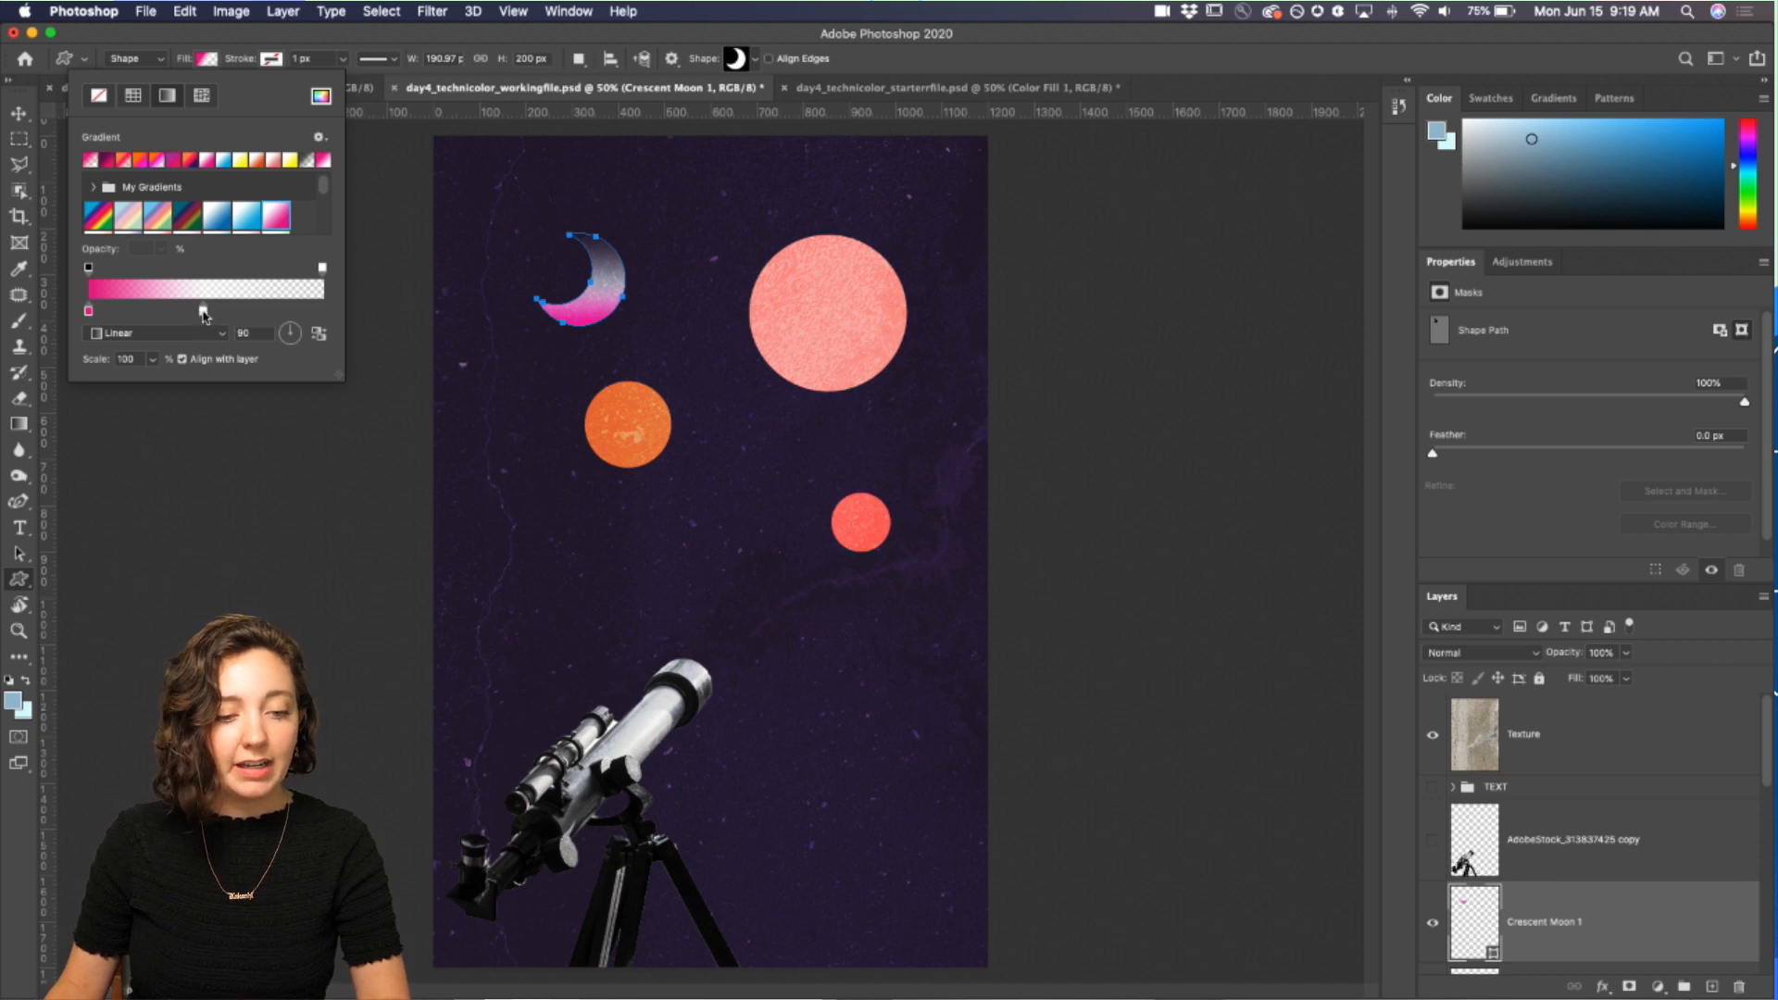
{"action": "double_click", "coordinate": [204, 312]}
{"action": "left_click_drag", "start_coordinate": [193, 200], "coordinate": [223, 279]}
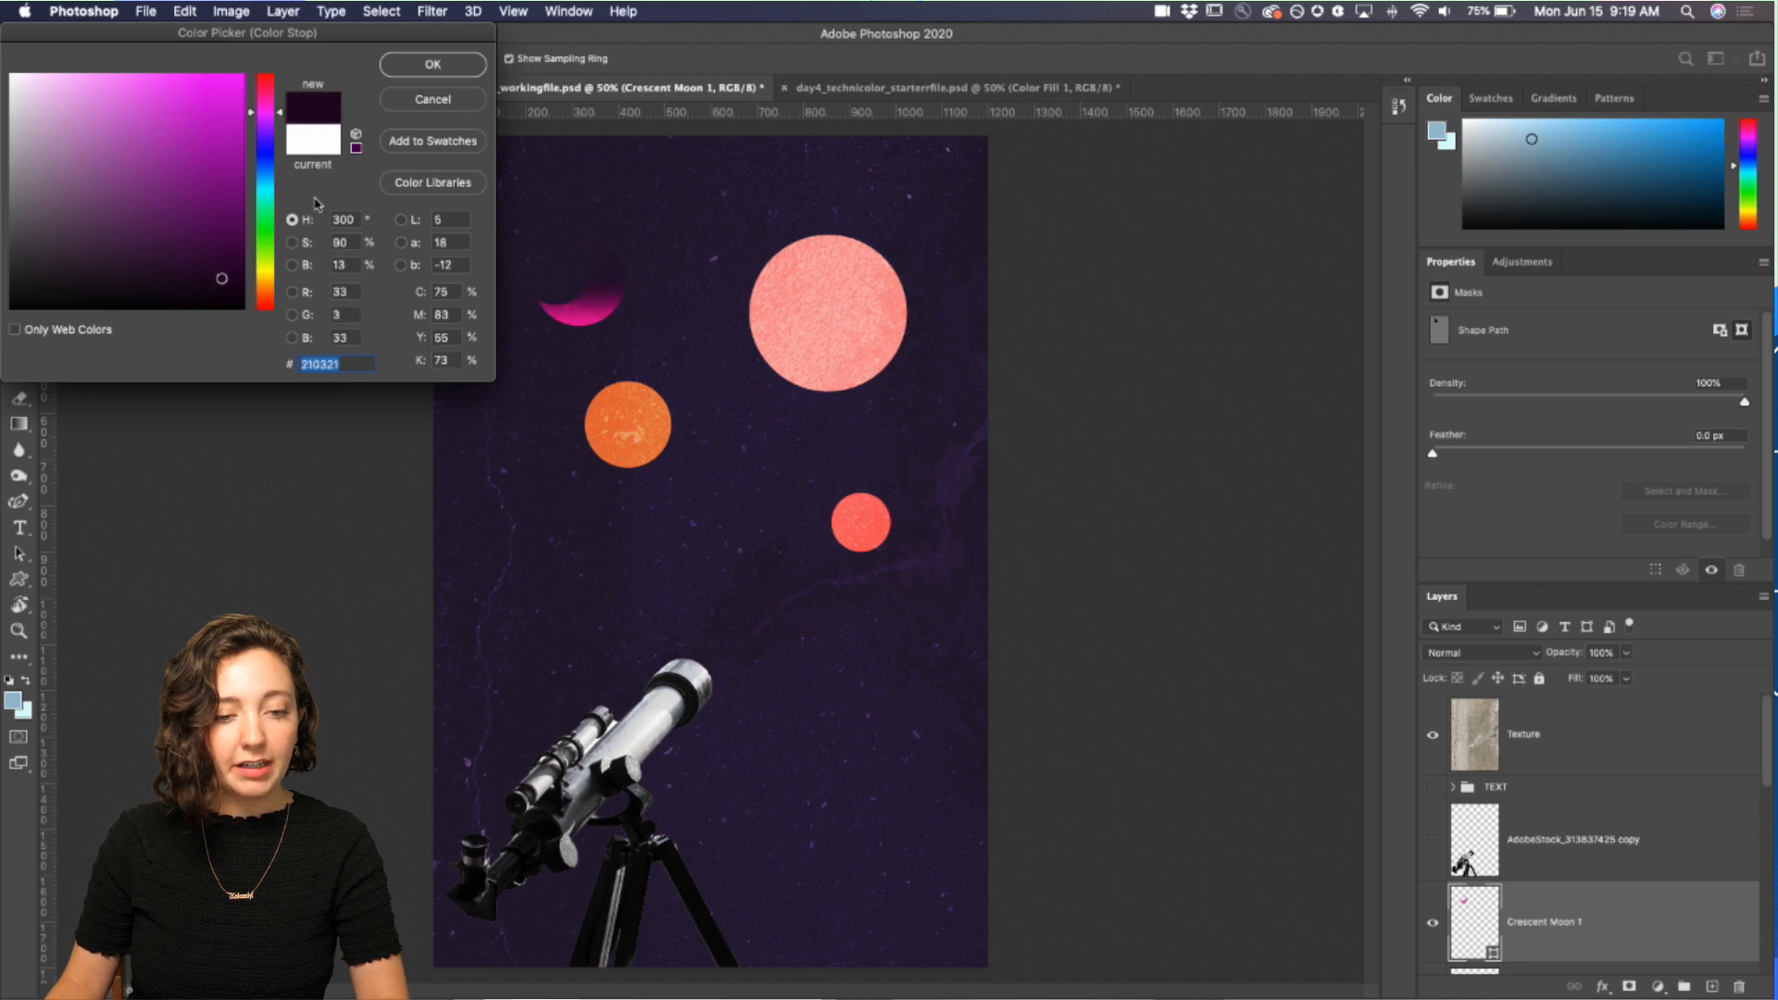
{"action": "left_click", "coordinate": [433, 63]}
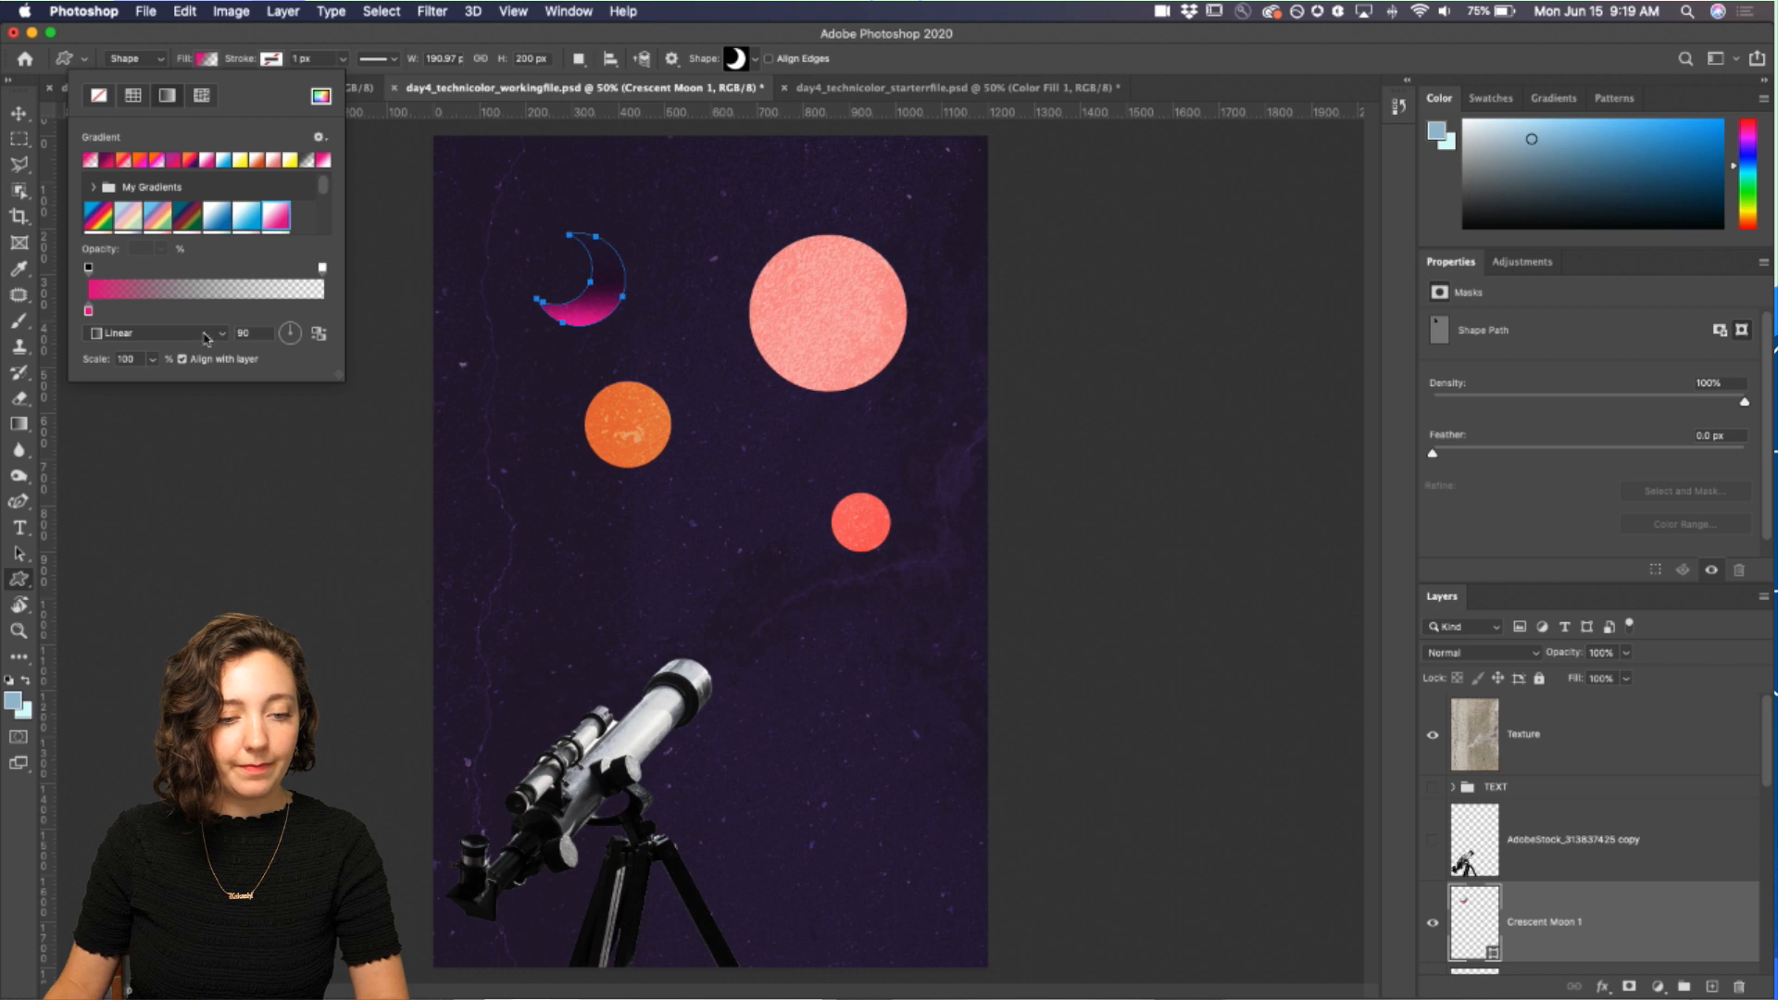
{"action": "left_click", "coordinate": [290, 343]}
{"action": "left_click", "coordinate": [296, 326]}
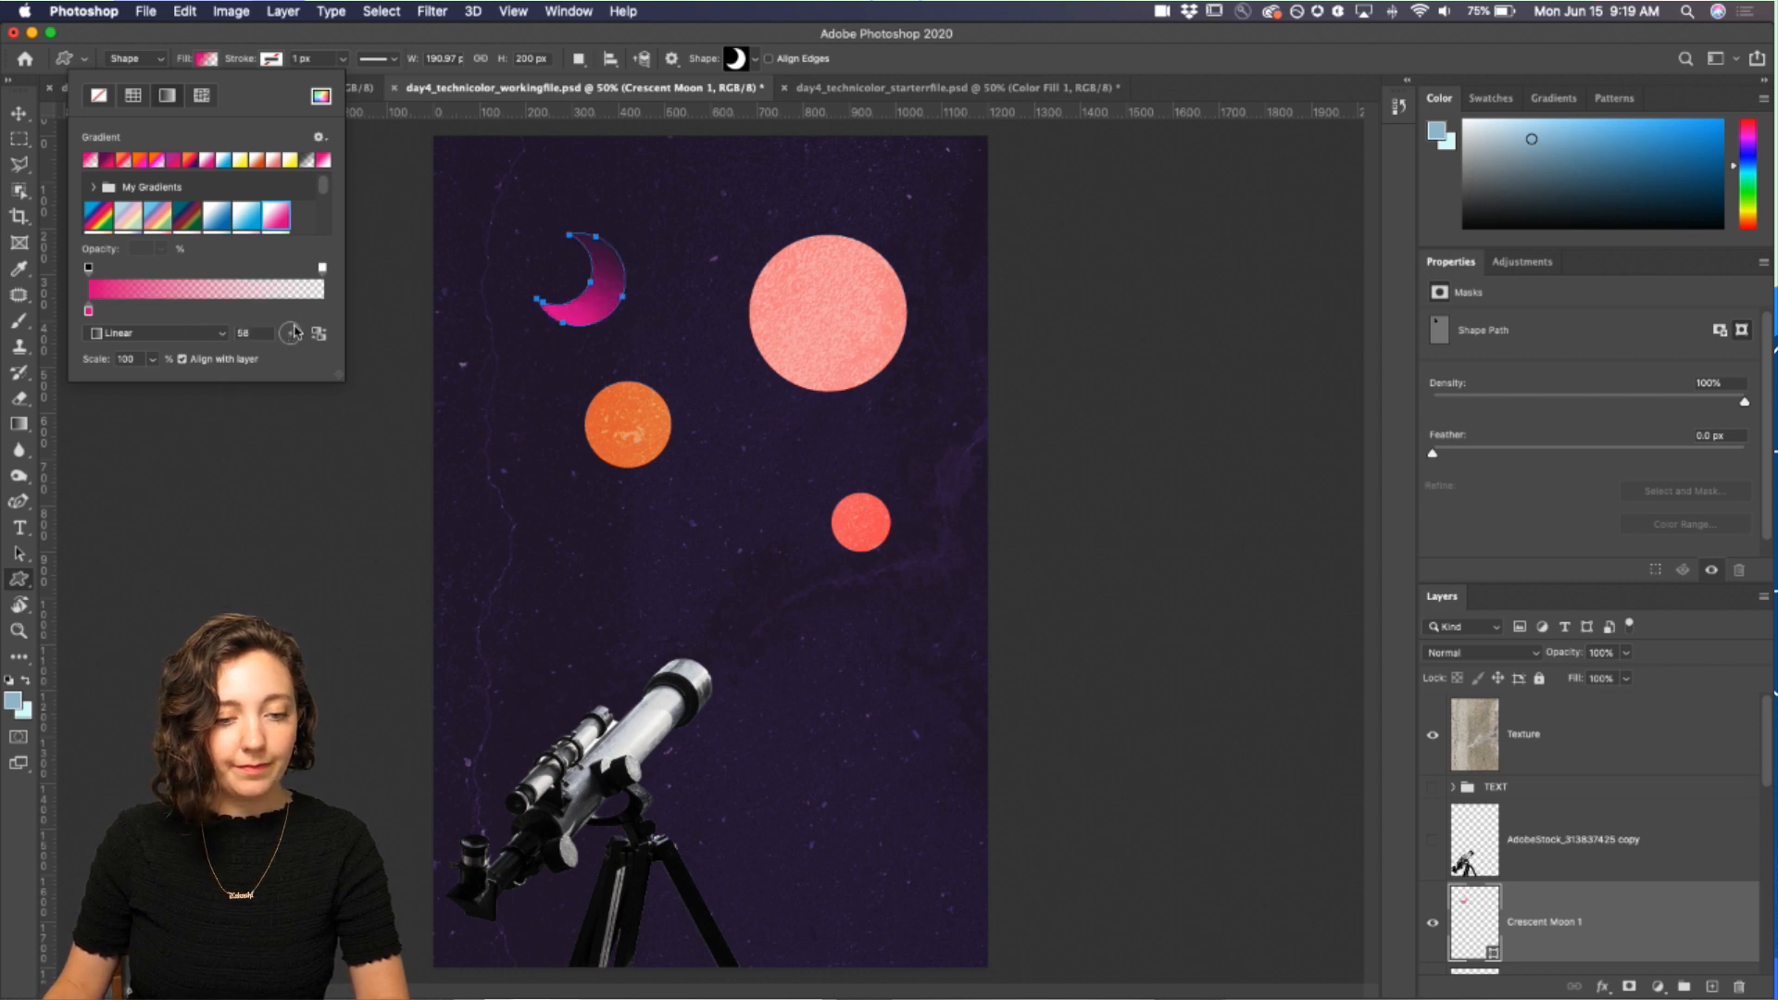
Step: Draw a circle about 259 by 259 px below the orange planet, above the texture layer
{"action": "key", "text": "v"}
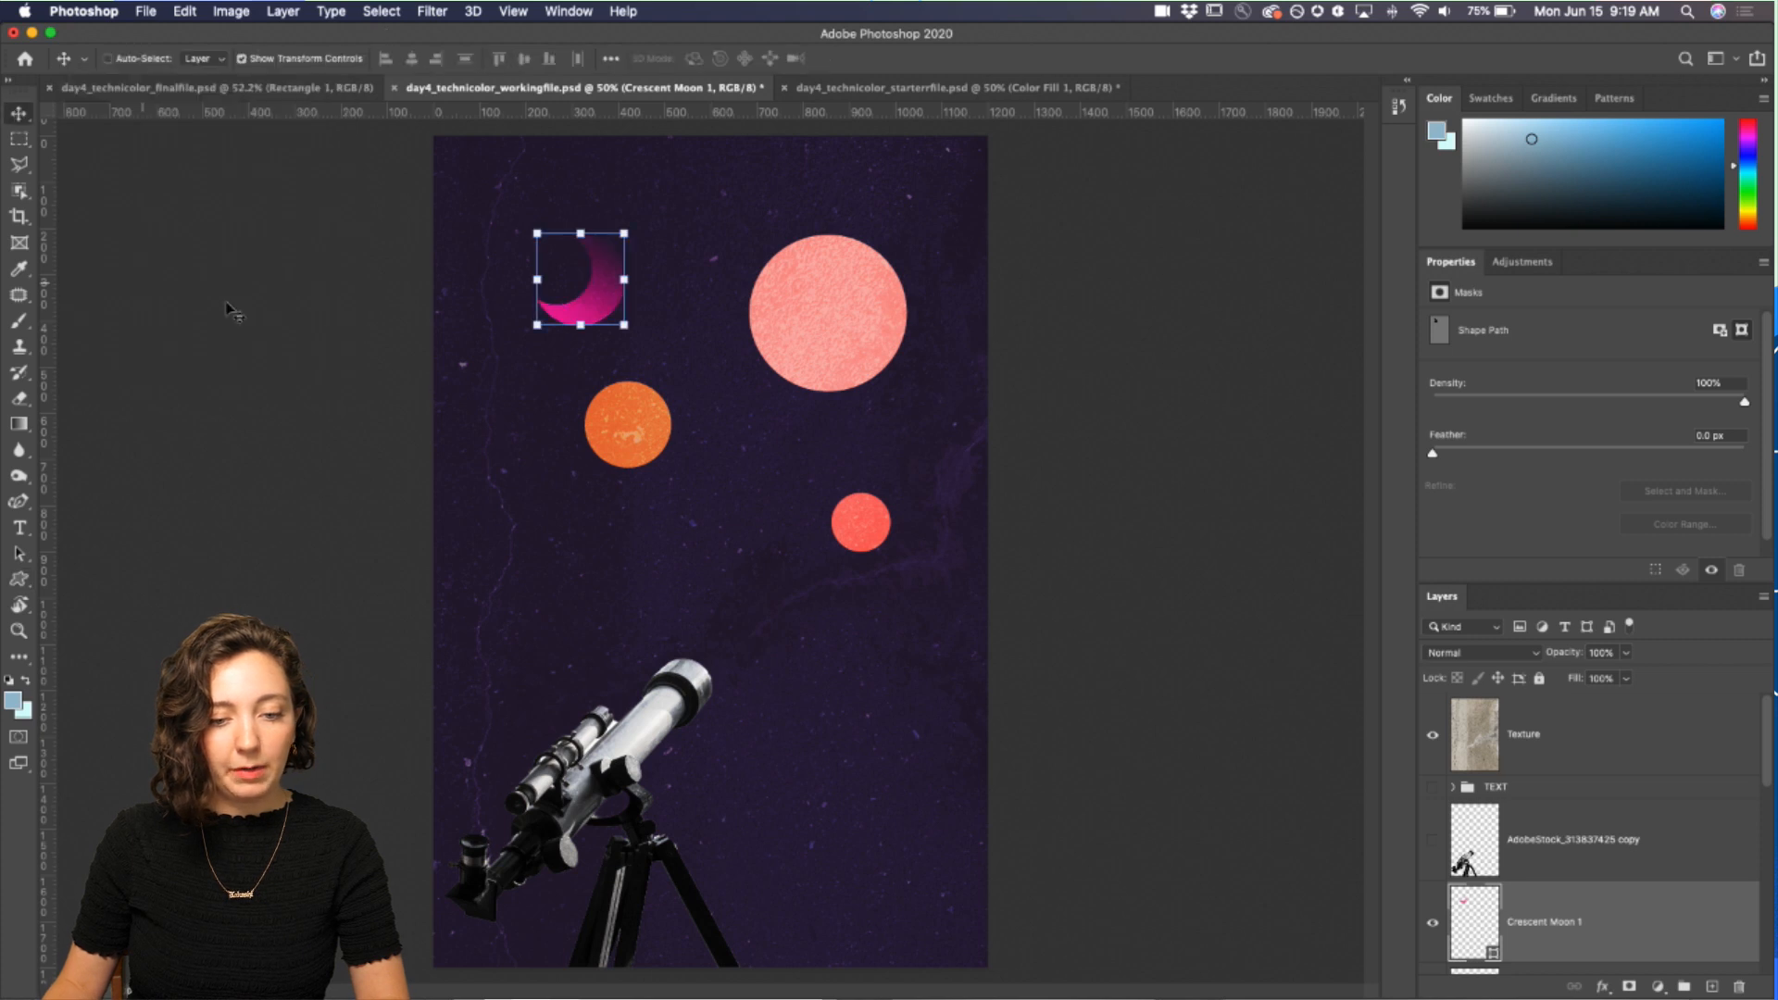
{"action": "left_click", "coordinate": [1610, 767]}
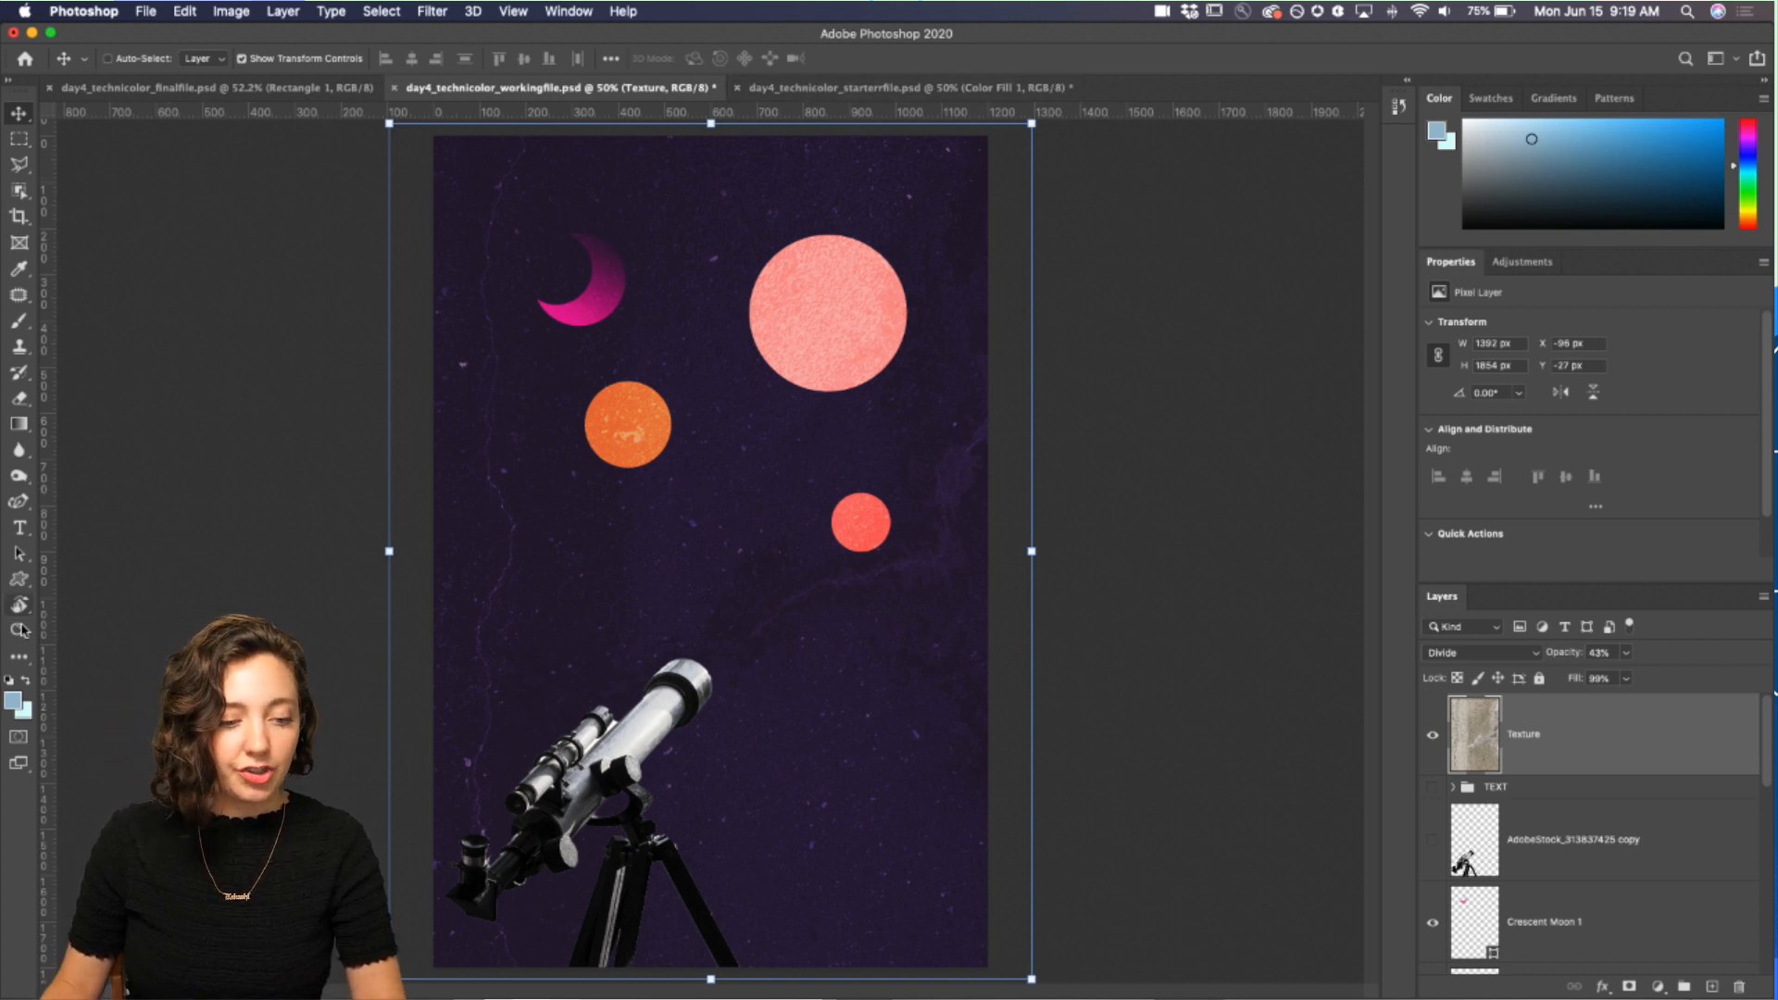
{"action": "left_click", "coordinate": [19, 579]}
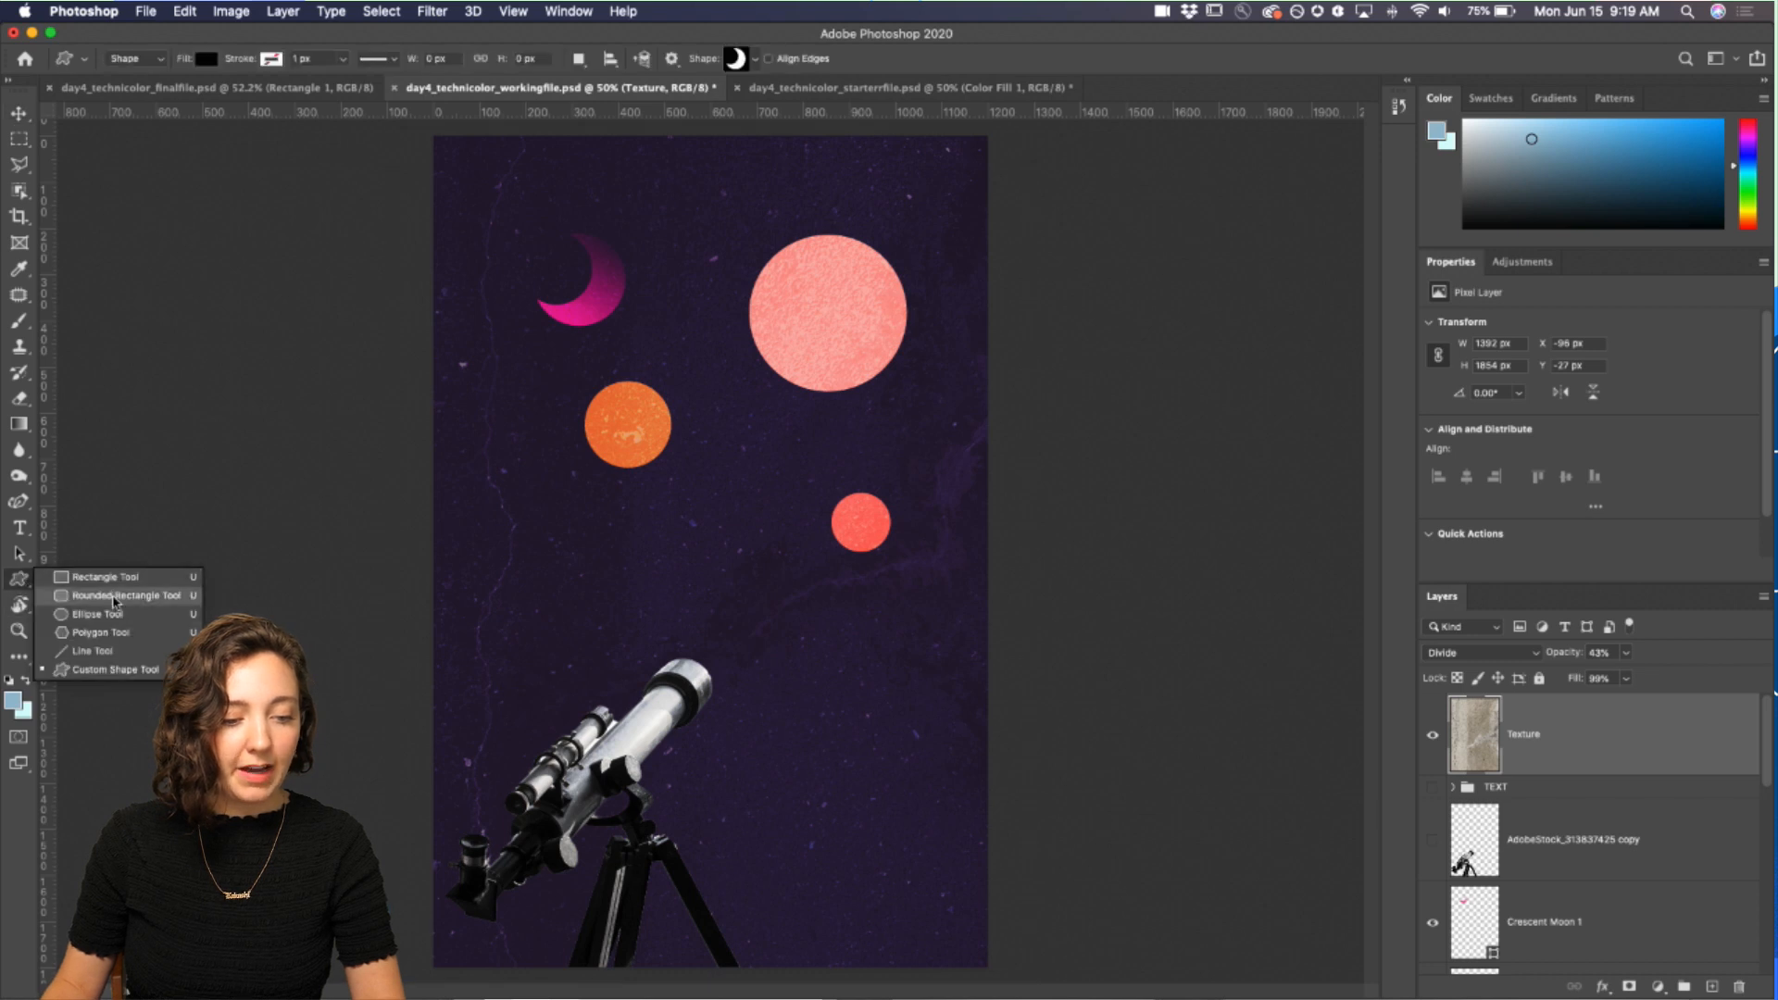
{"action": "left_click", "coordinate": [93, 613]}
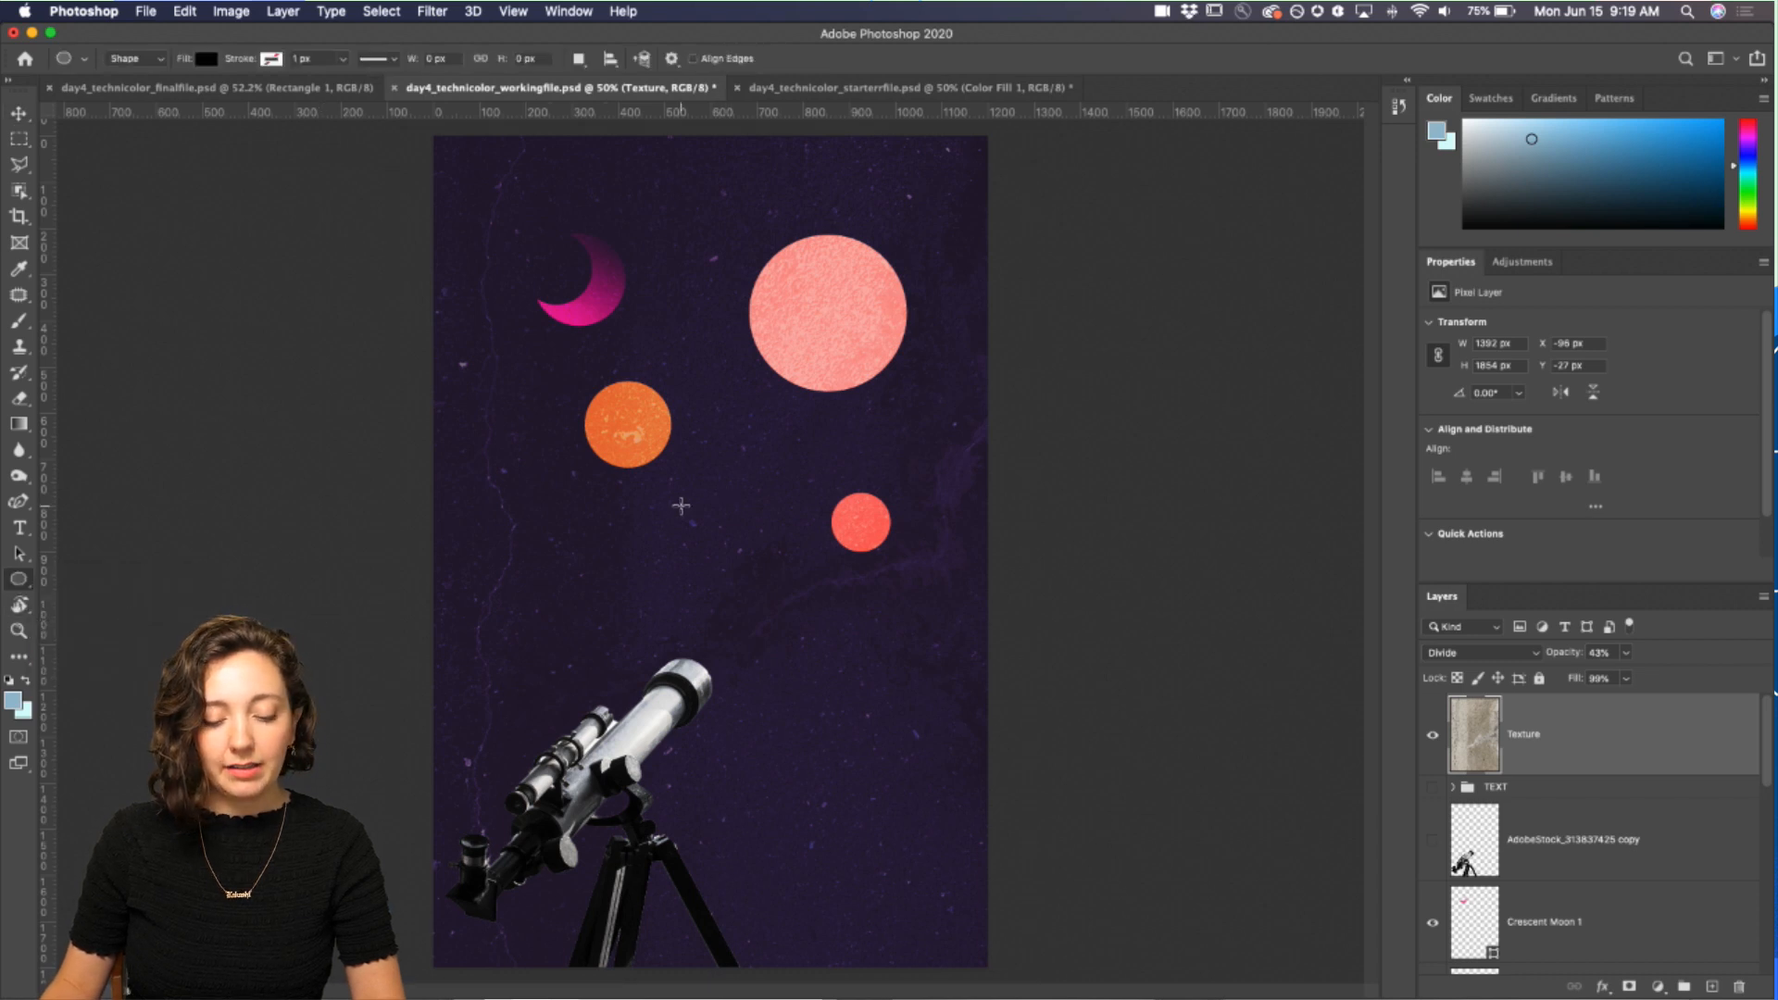
{"action": "left_click_drag", "start_coordinate": [681, 506], "coordinate": [802, 626]}
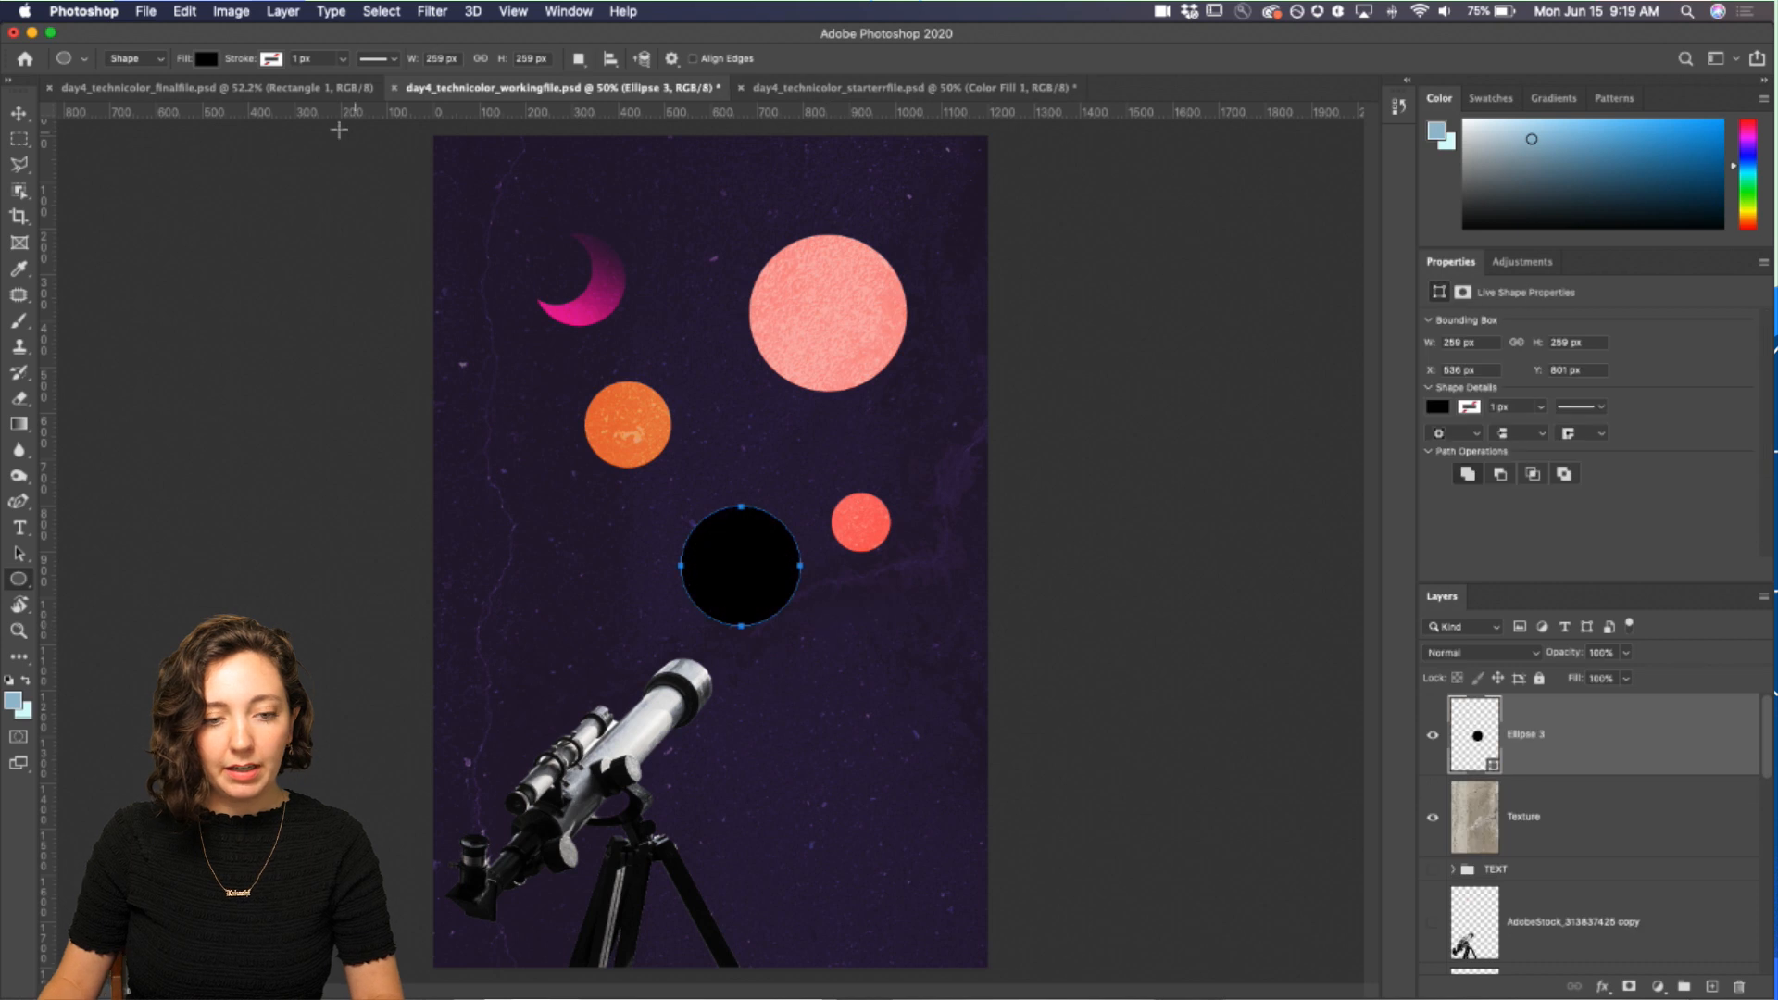
Step: Set the new circle's fill to none and its stroke to light blue from the recent colours
{"action": "left_click", "coordinate": [204, 58]}
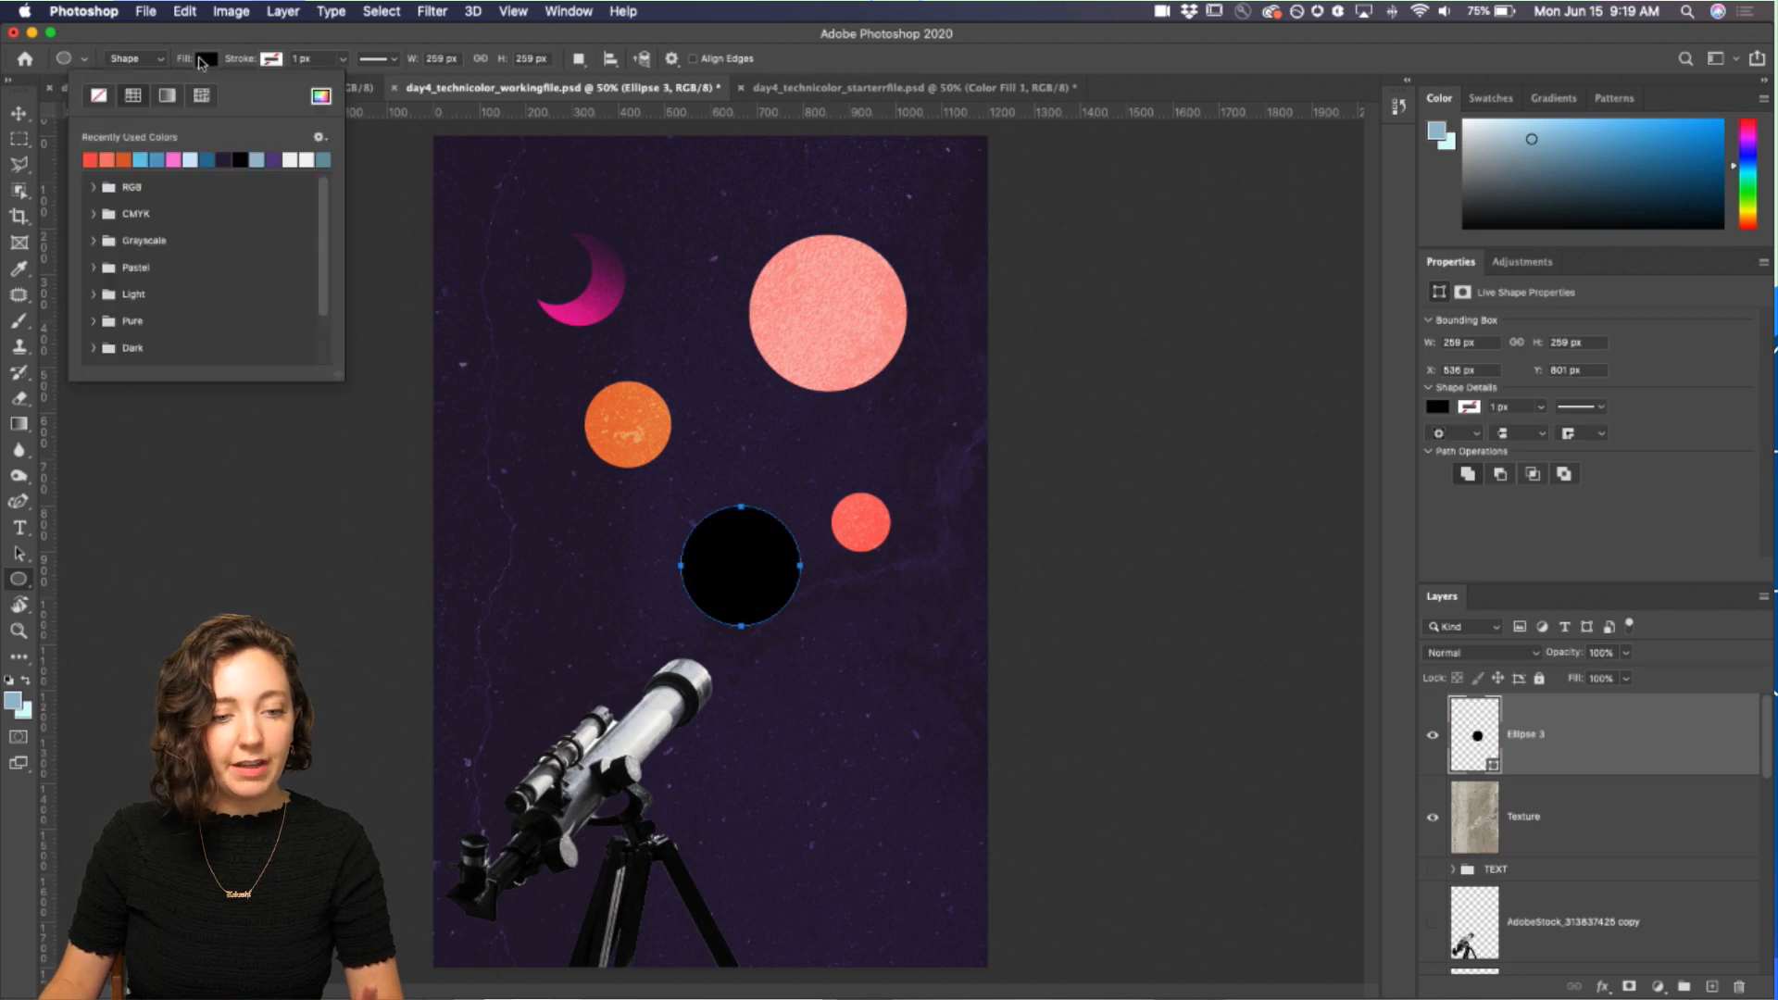
{"action": "left_click", "coordinate": [99, 96]}
{"action": "left_click", "coordinate": [279, 61]}
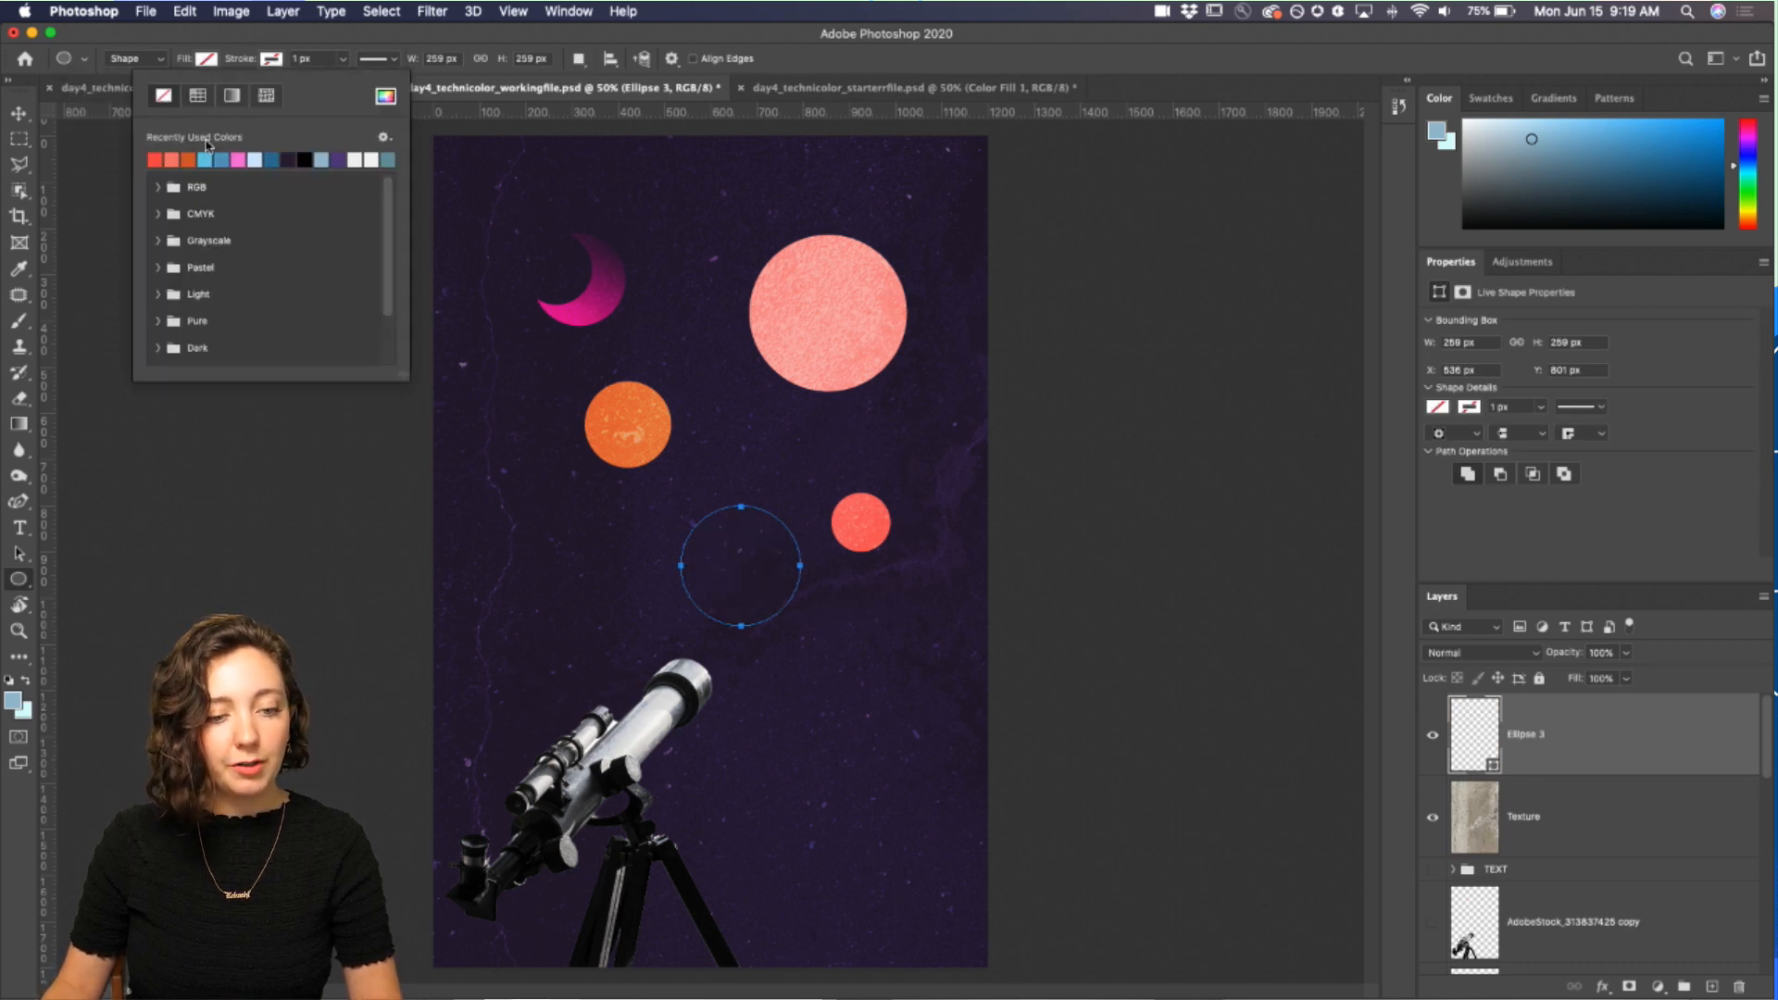
{"action": "left_click", "coordinate": [258, 159]}
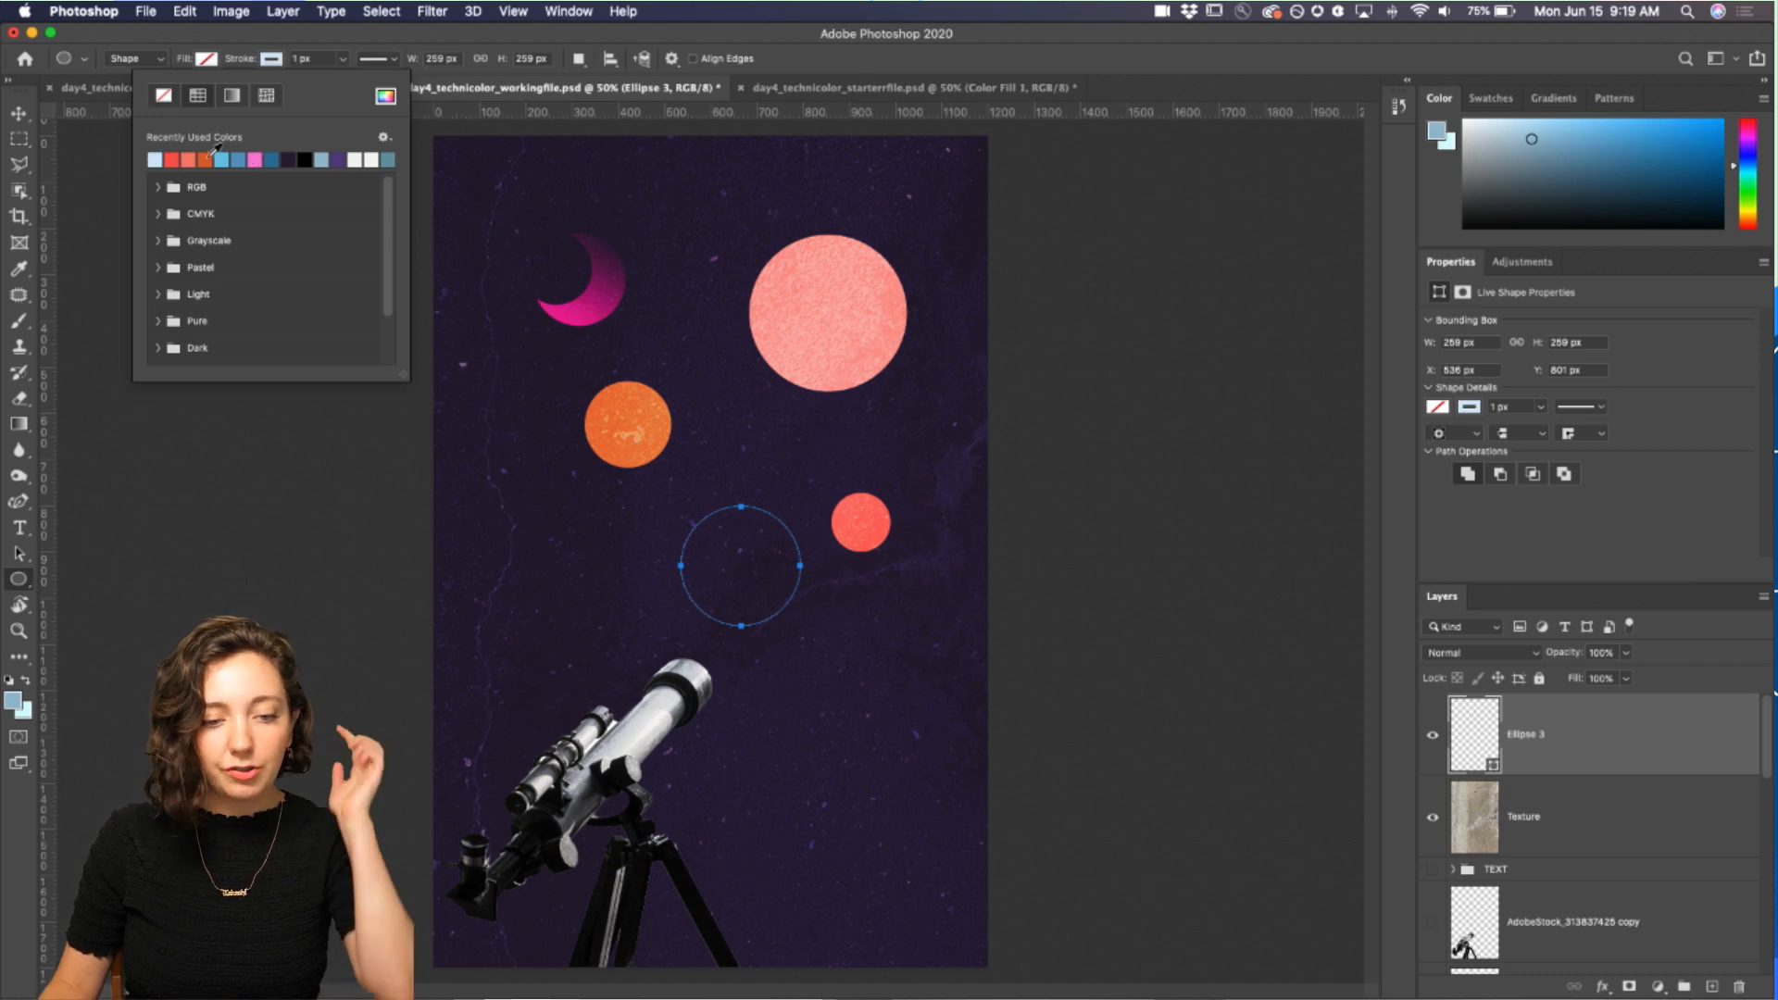
{"action": "left_click", "coordinate": [288, 35]}
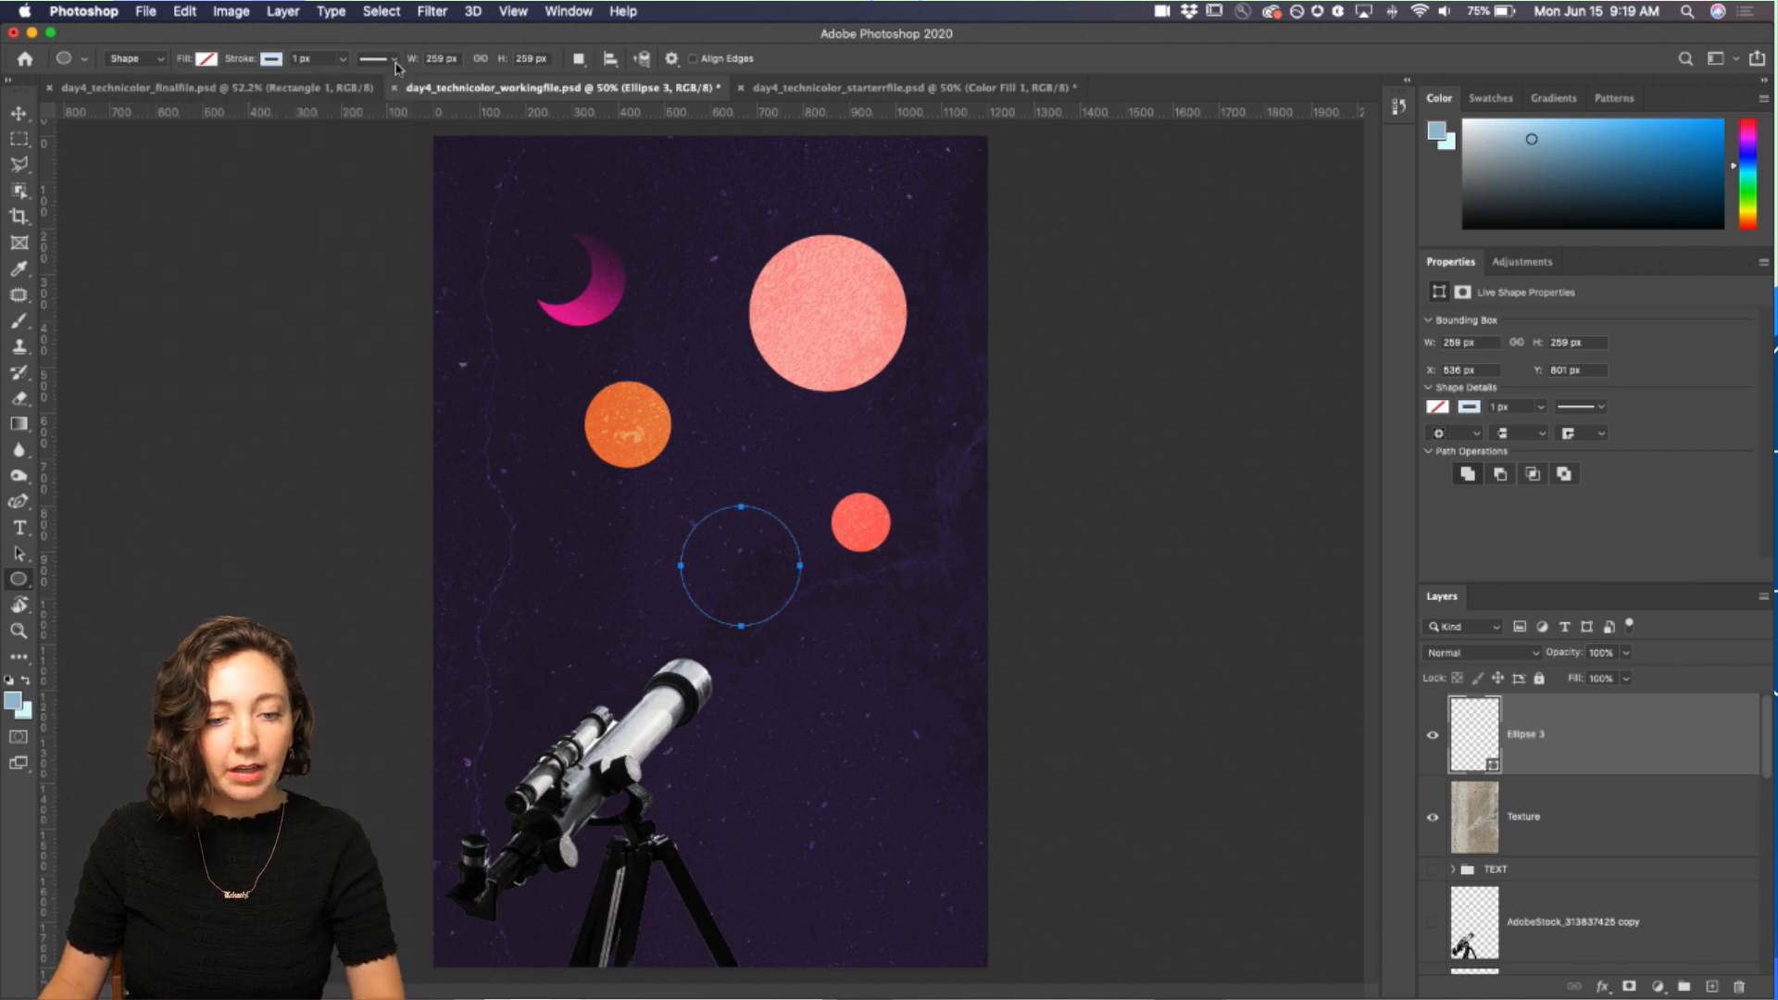
Step: Make the circle's stroke a dashed line about 7.41 px wide
{"action": "left_click", "coordinate": [395, 60]}
{"action": "left_click", "coordinate": [378, 147]}
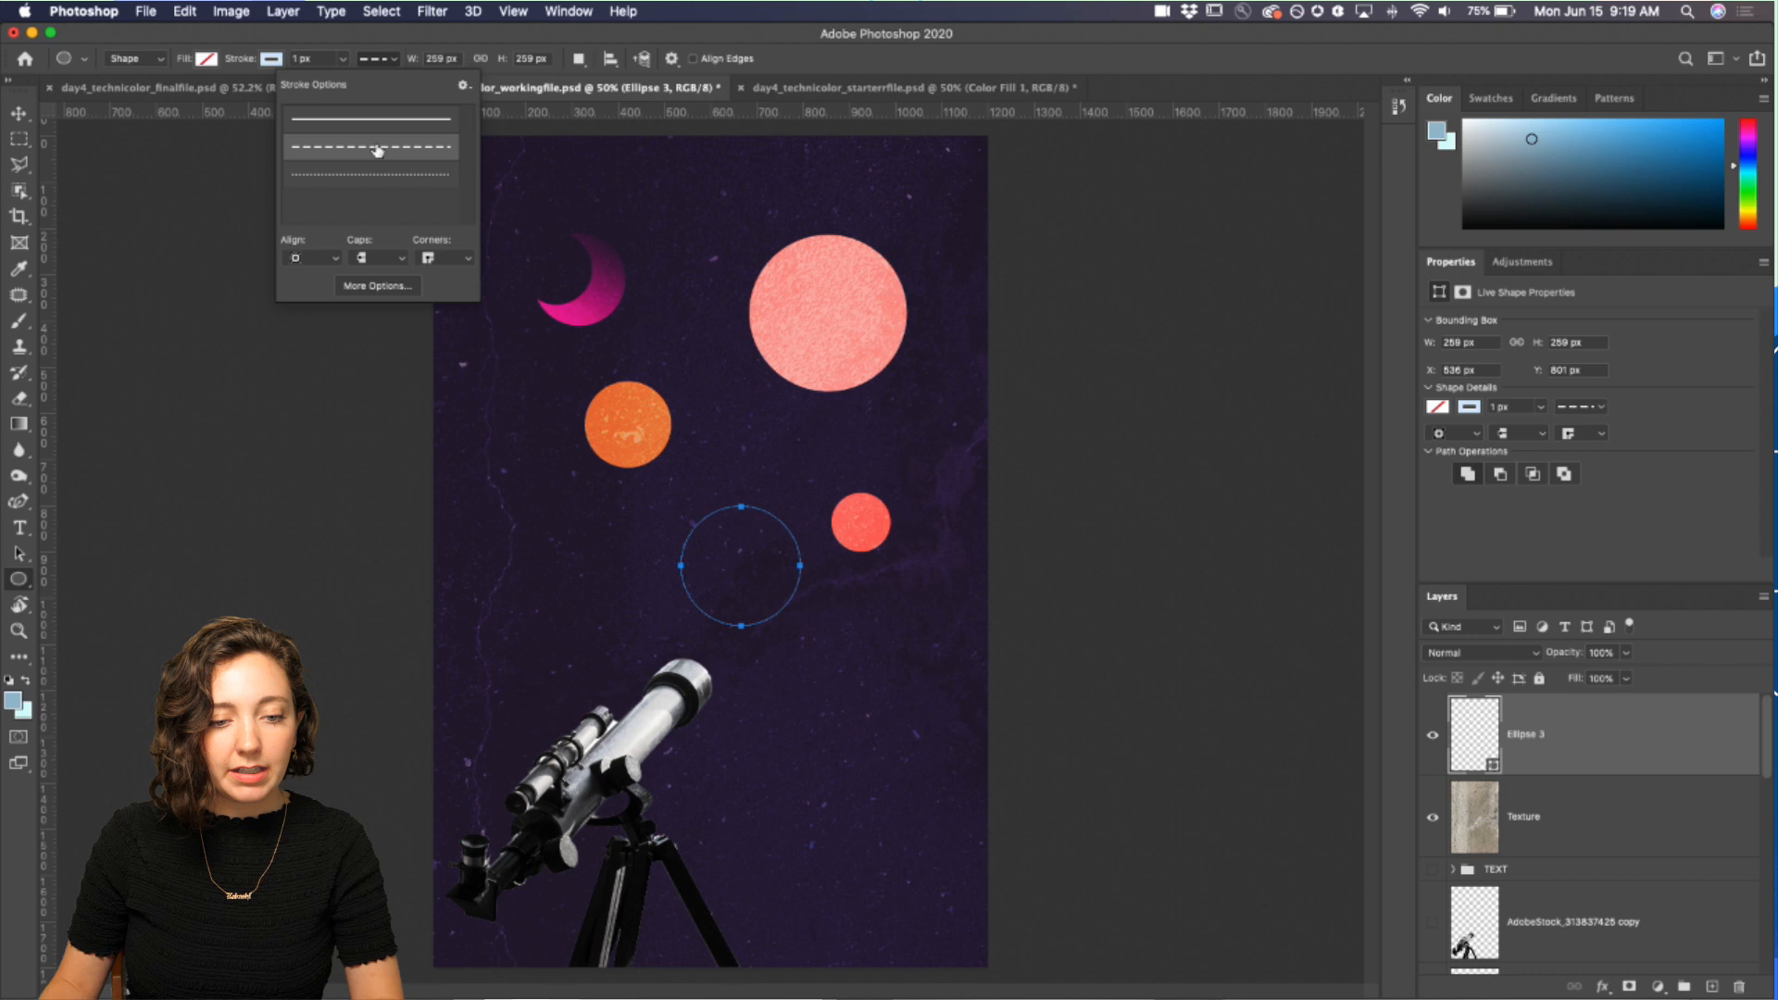
{"action": "left_click", "coordinate": [361, 36]}
{"action": "left_click", "coordinate": [342, 59]}
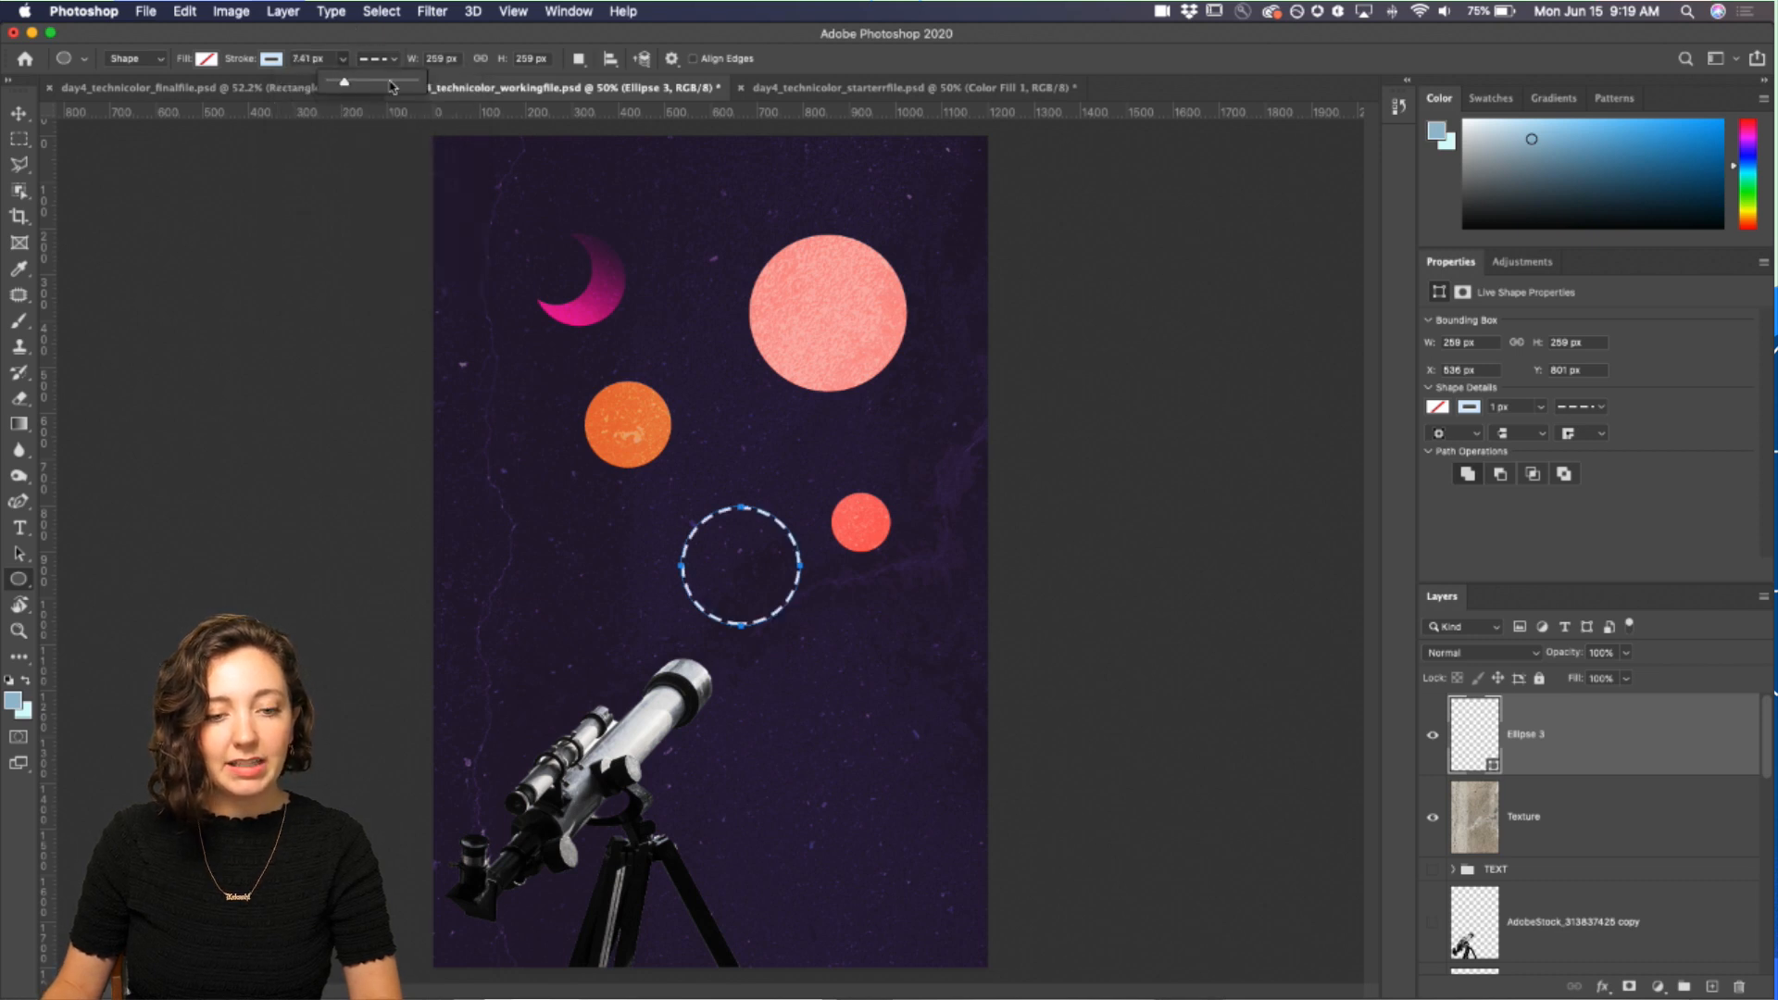
Step: Set the dashed stroke to round caps with dash 4 and gap 4
{"action": "left_click", "coordinate": [393, 58]}
{"action": "left_click", "coordinate": [394, 60]}
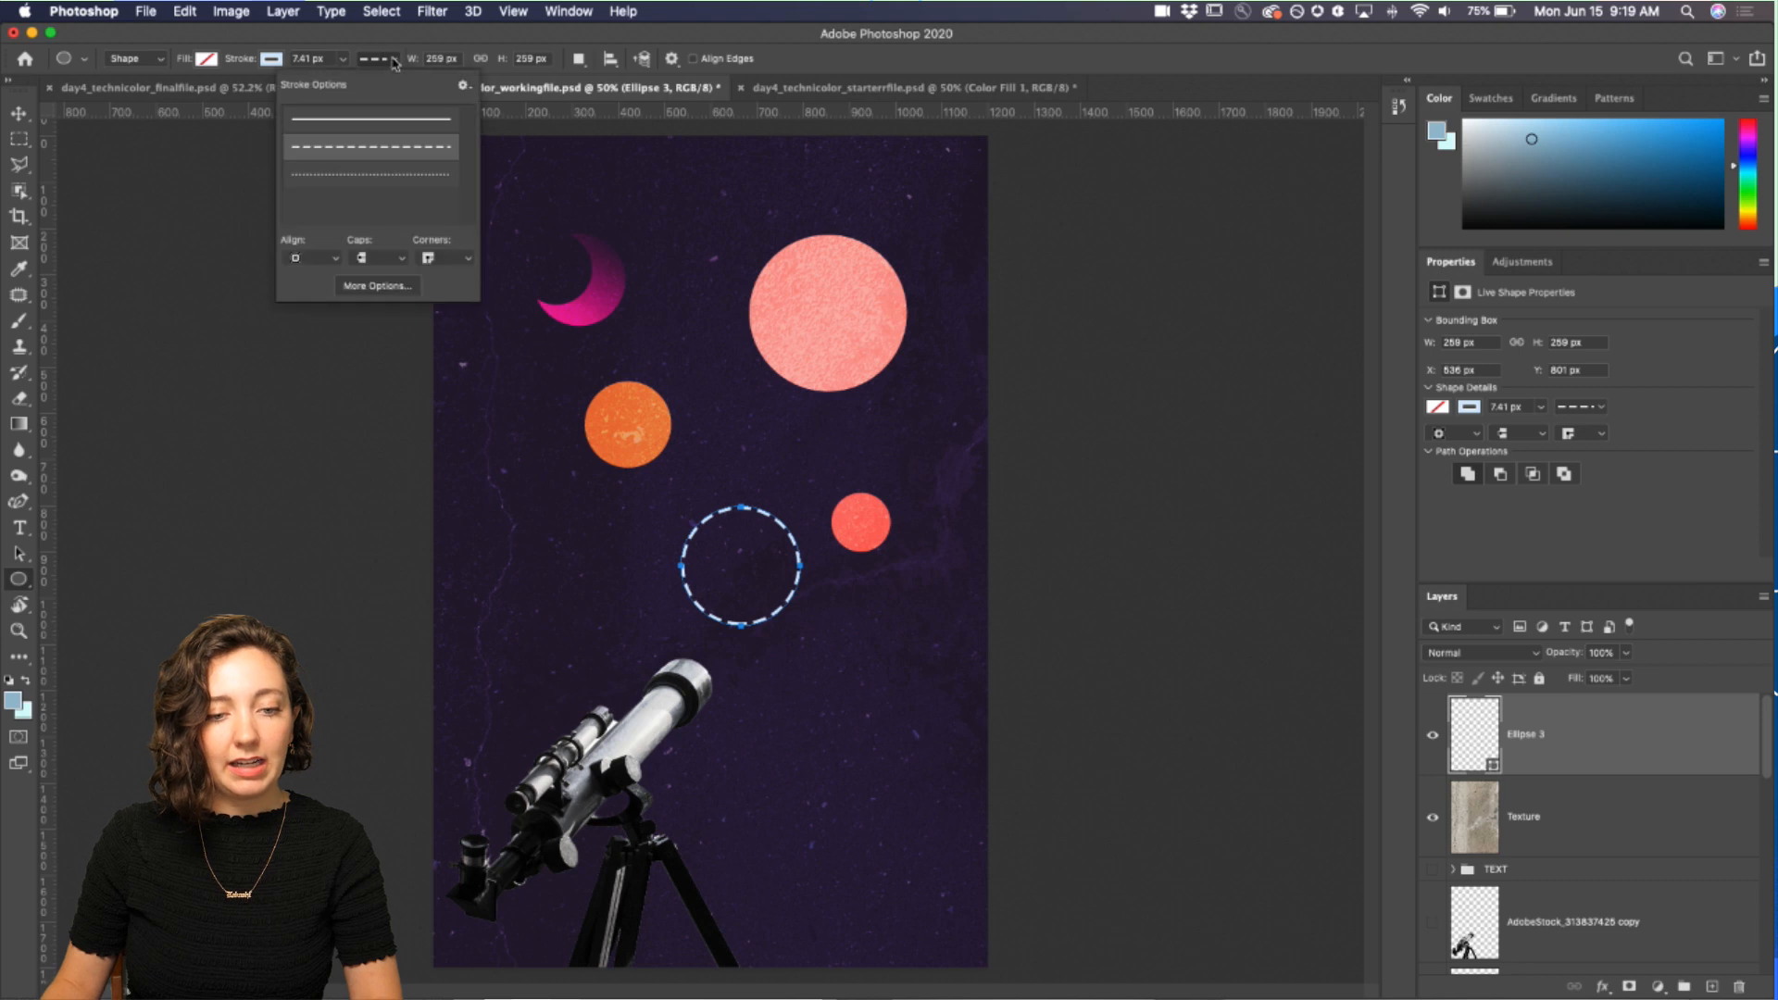
{"action": "left_click", "coordinate": [380, 286]}
{"action": "left_click", "coordinate": [147, 133]}
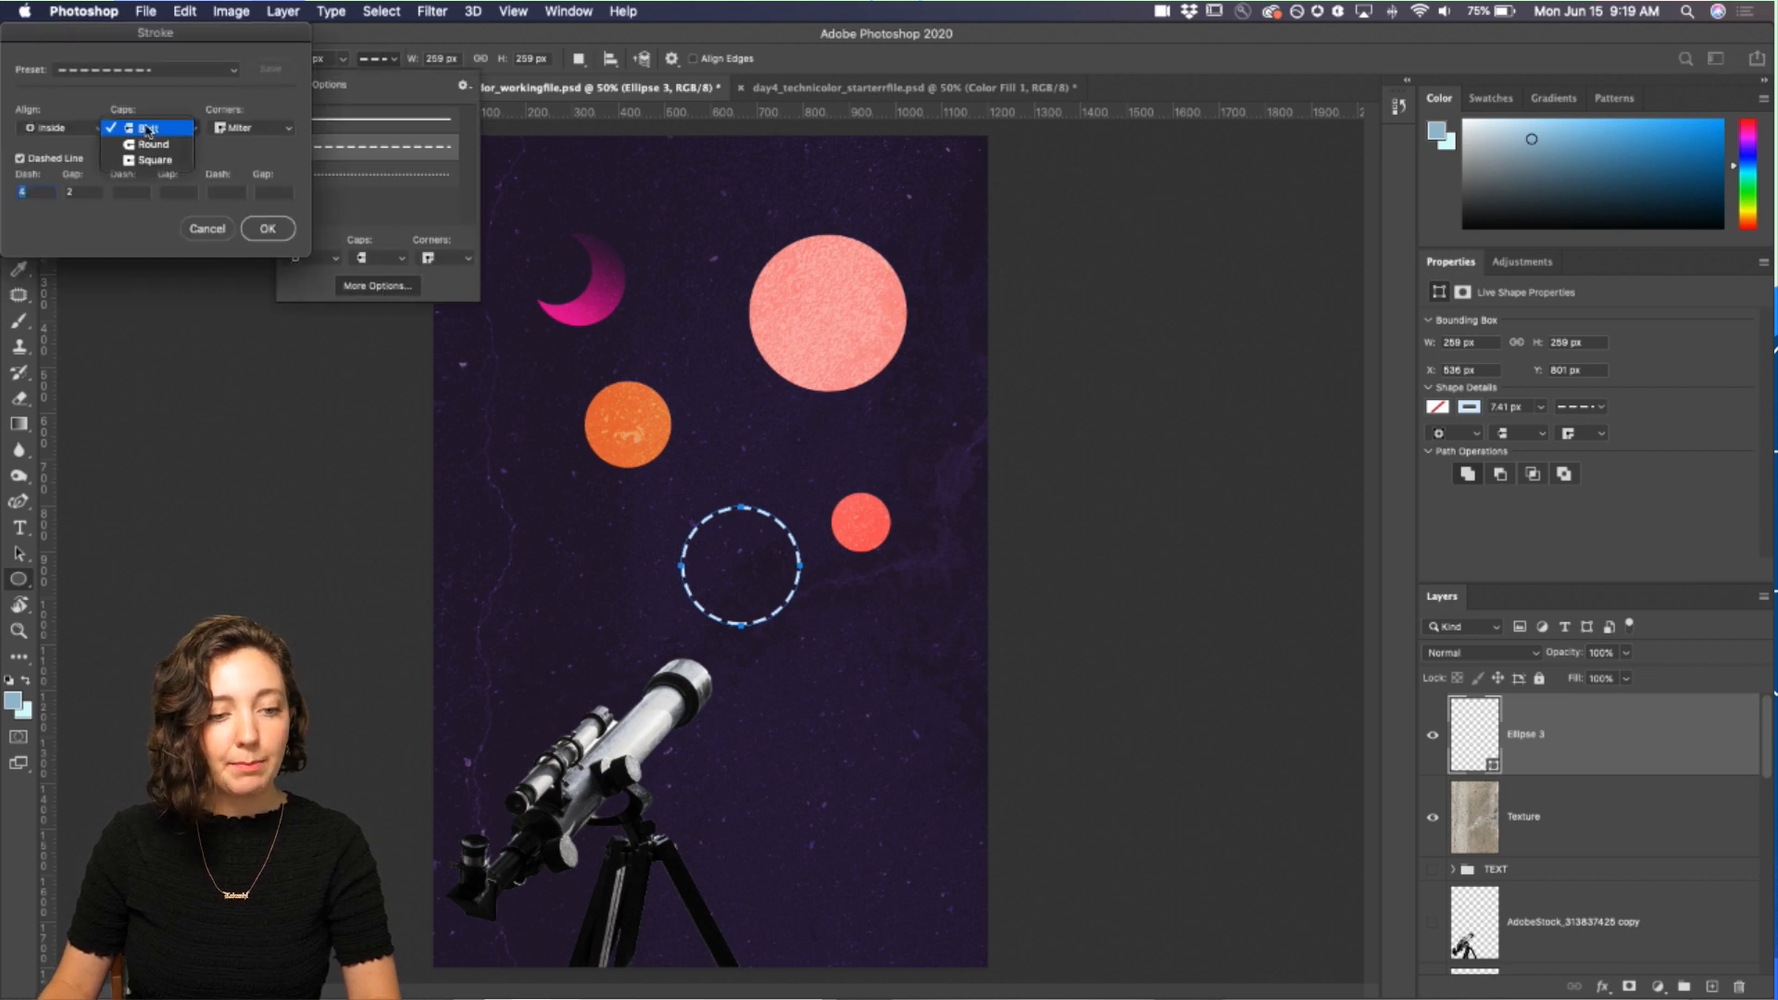
{"action": "left_click", "coordinate": [153, 144]}
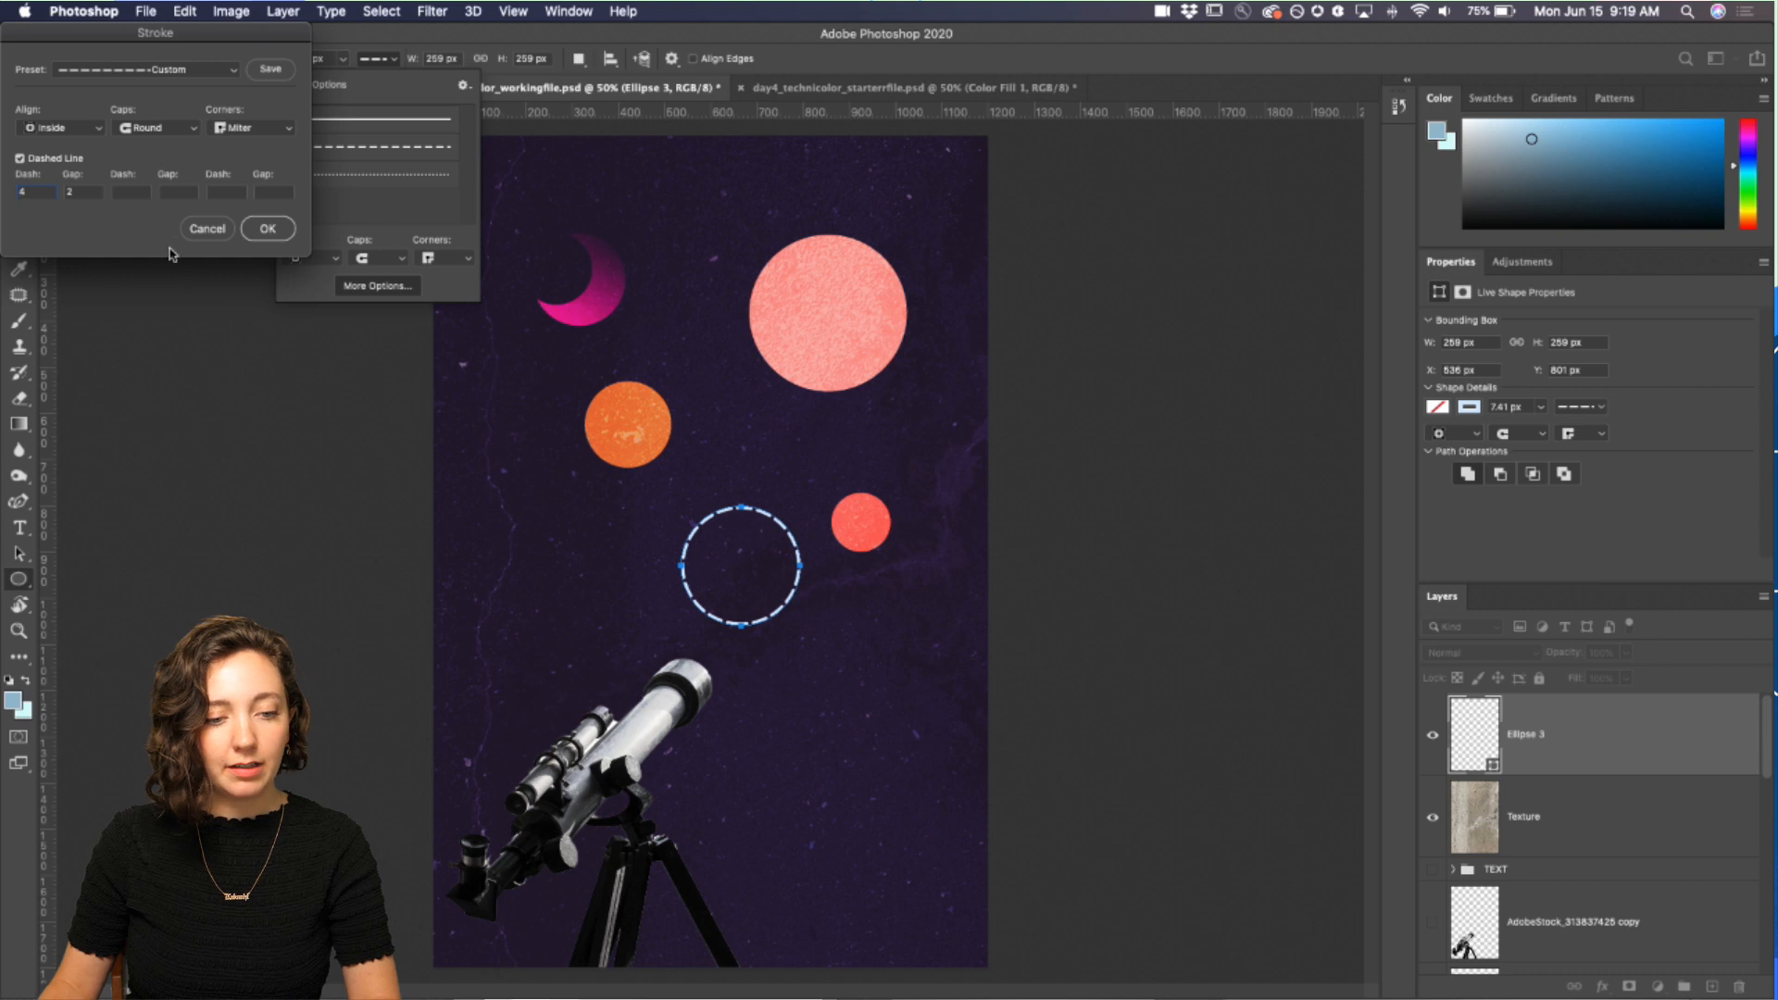
{"action": "double_click", "coordinate": [80, 193]}
{"action": "type", "text": "4"}
{"action": "left_click", "coordinate": [131, 192]}
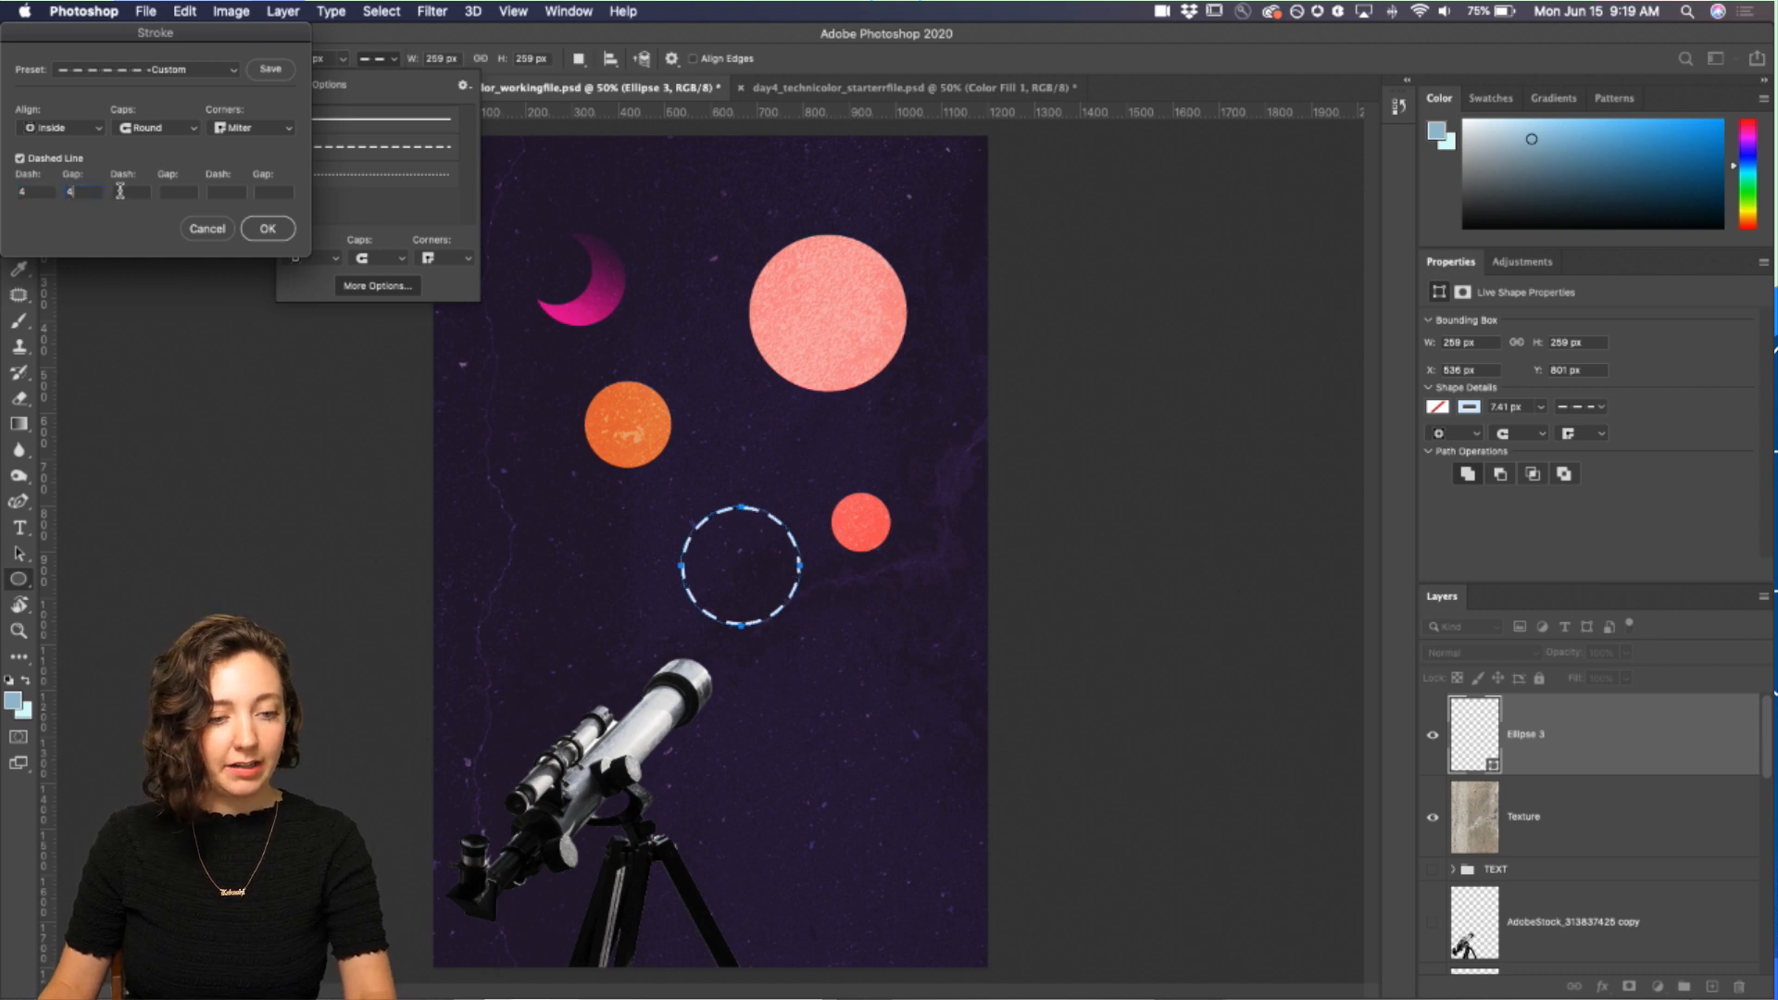
{"action": "left_click", "coordinate": [268, 229]}
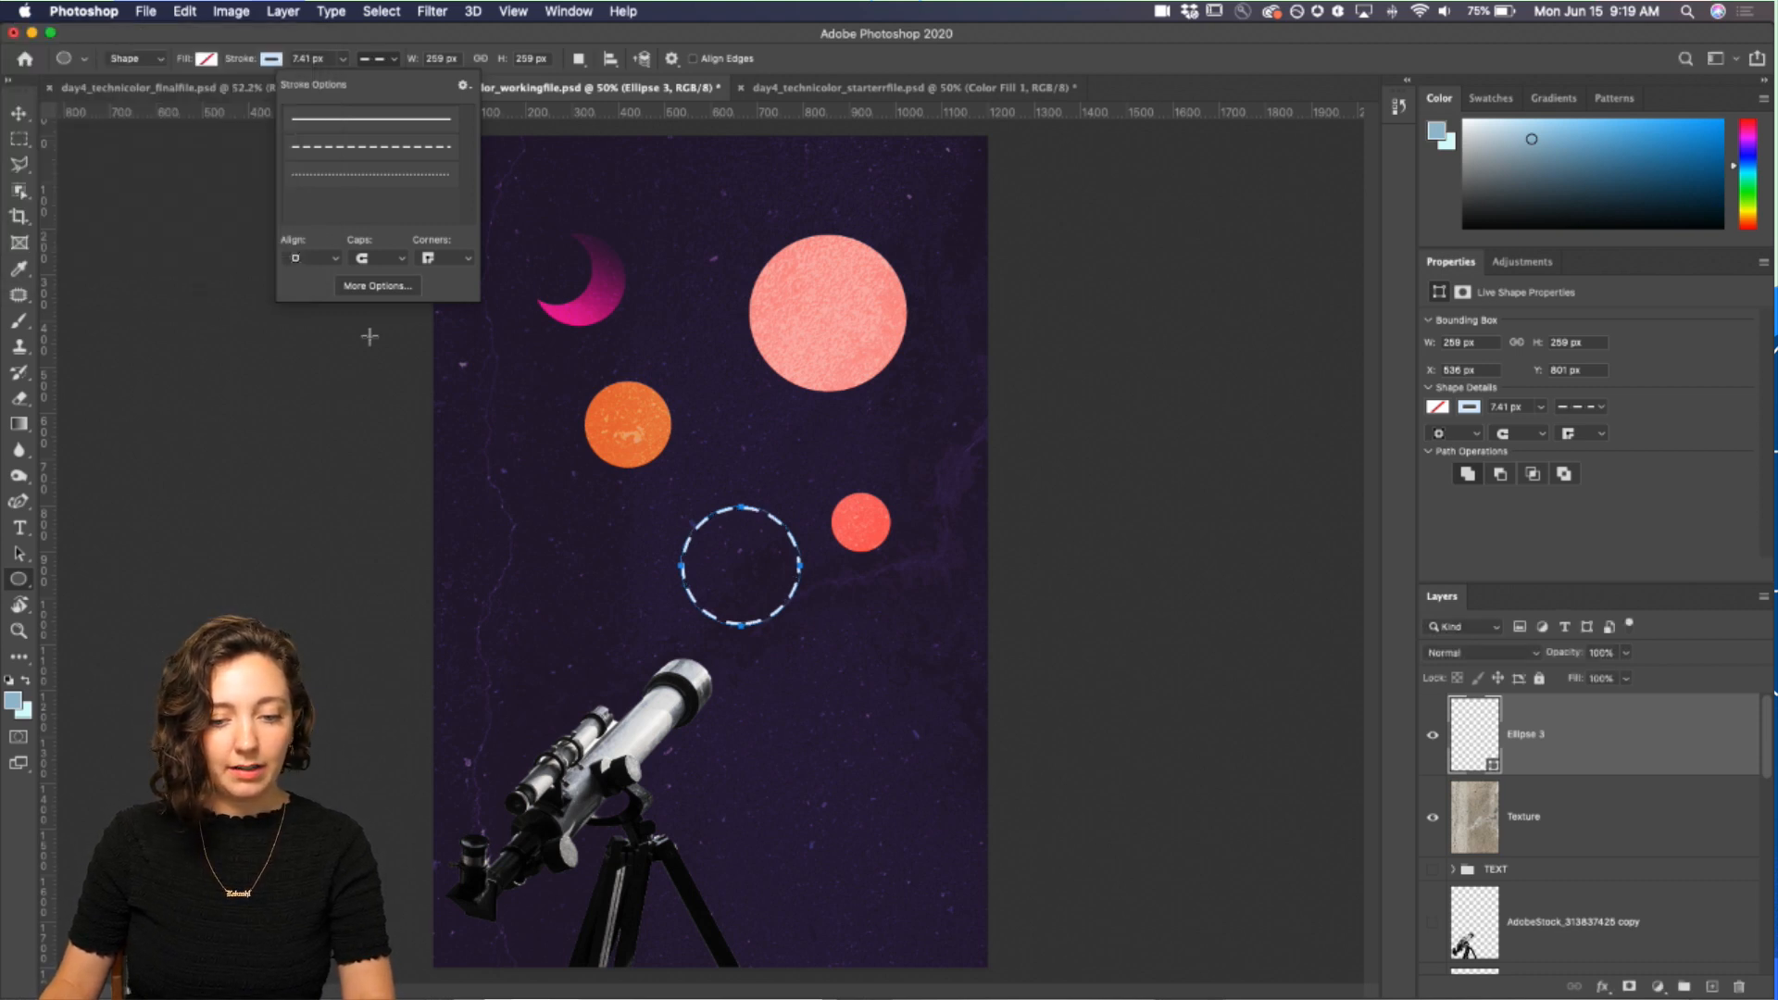
Step: Switch to the final file to examine its hanging strings and layer stack for reference
{"action": "key", "text": "b"}
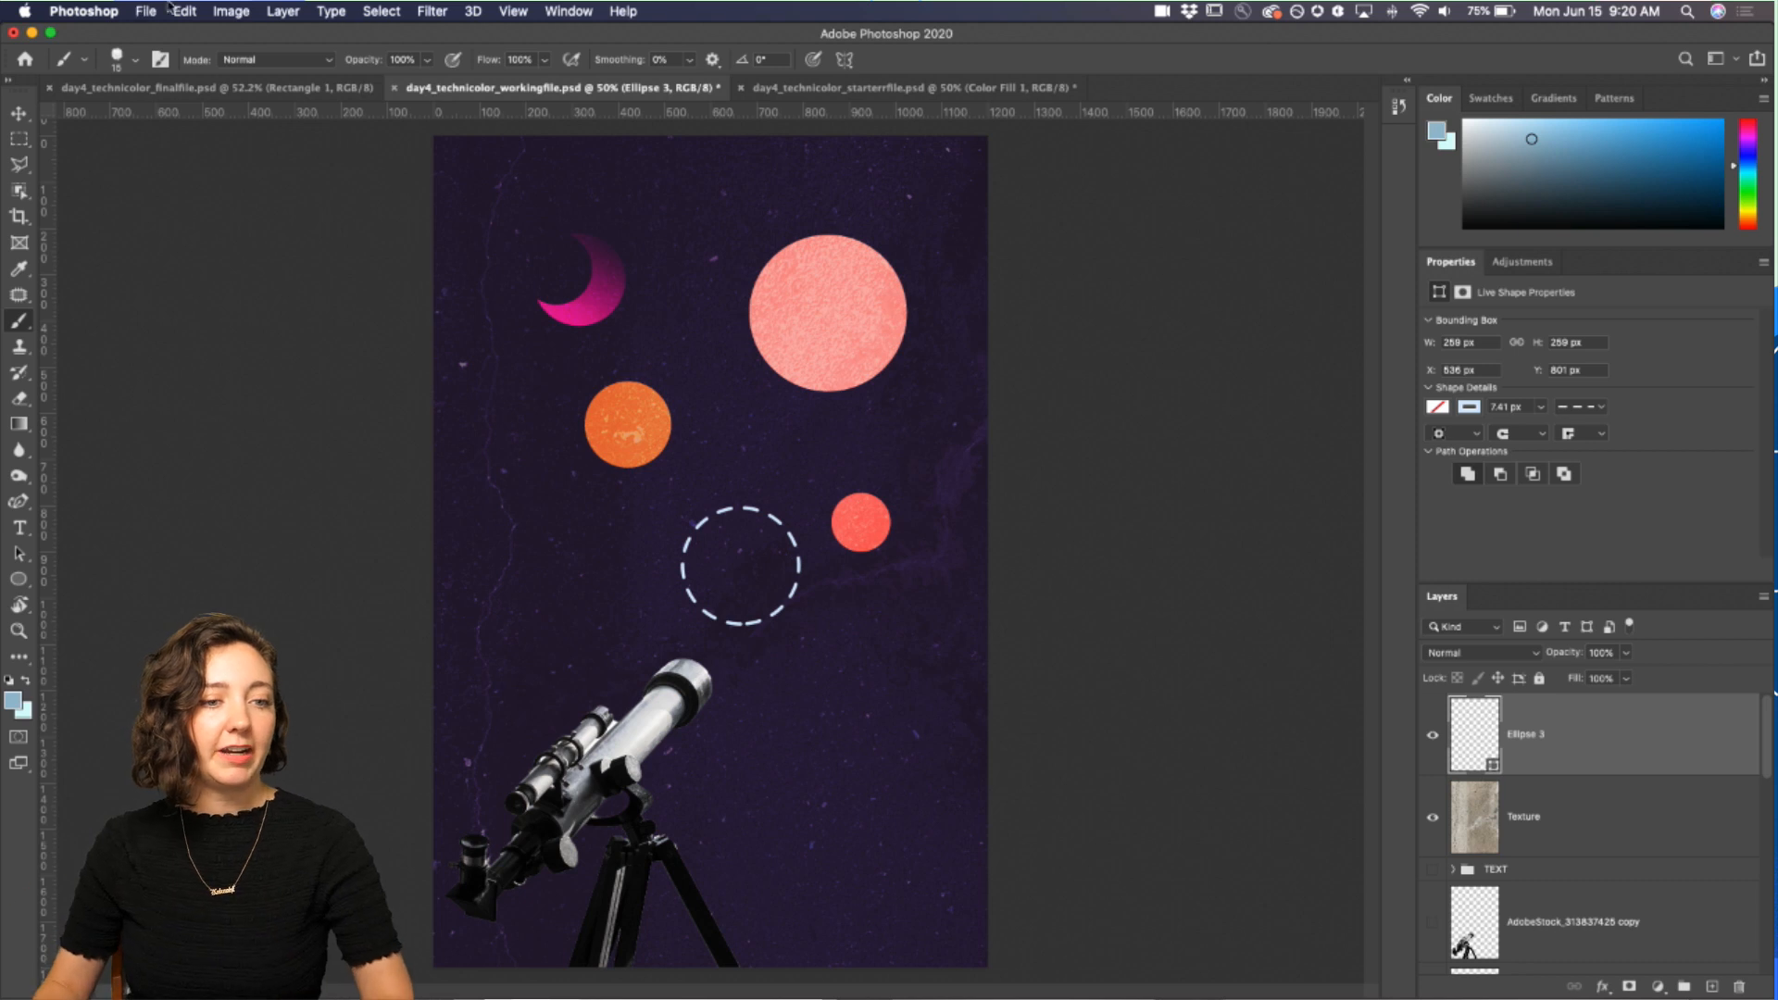
{"action": "left_click", "coordinate": [917, 87]}
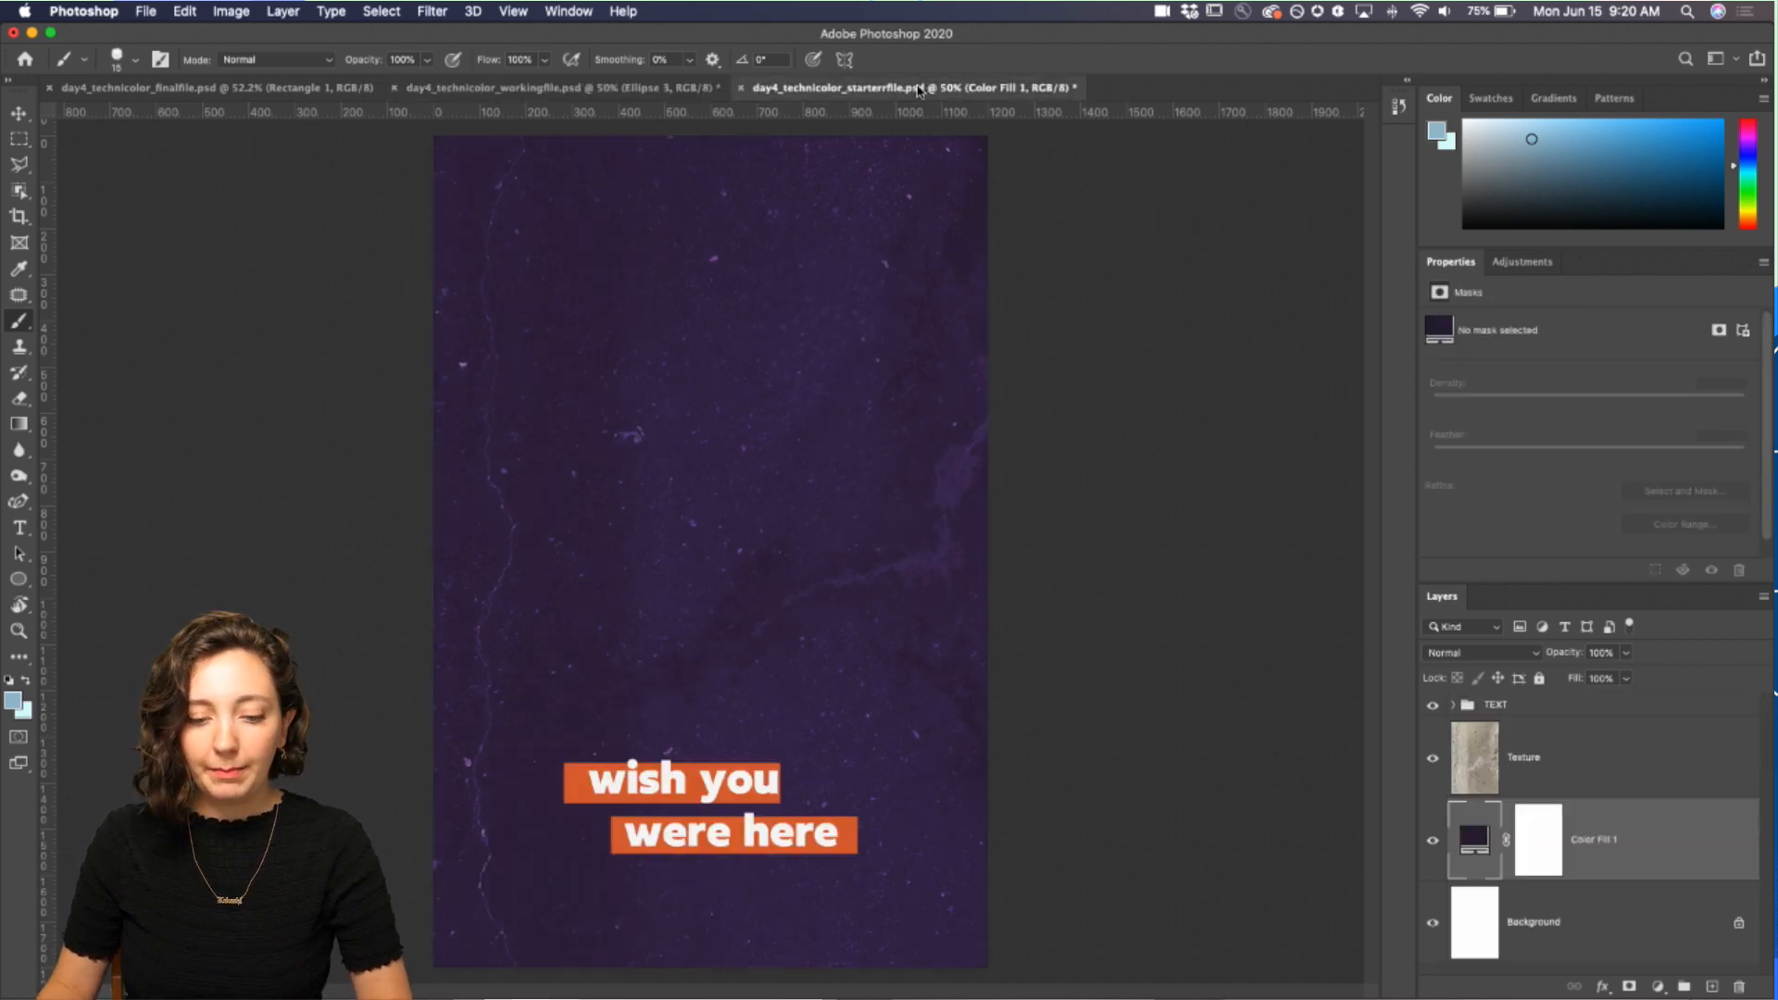
{"action": "left_click", "coordinate": [381, 94]}
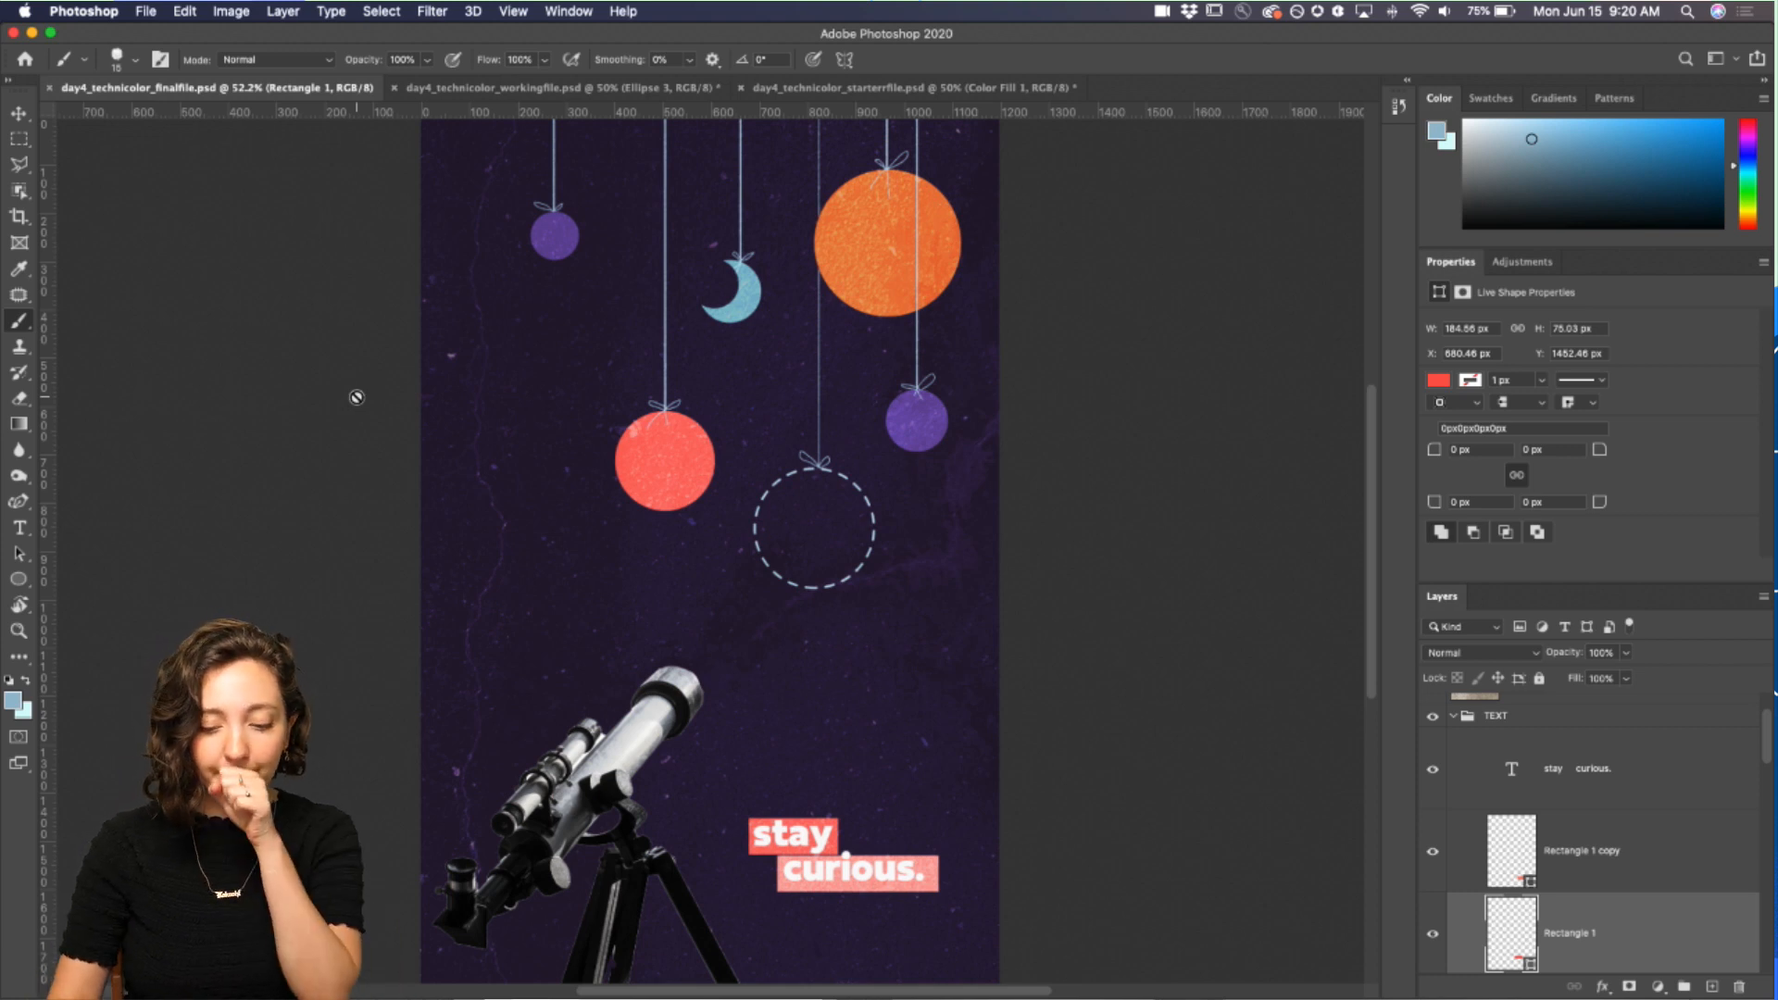
{"action": "key", "text": "super+minus"}
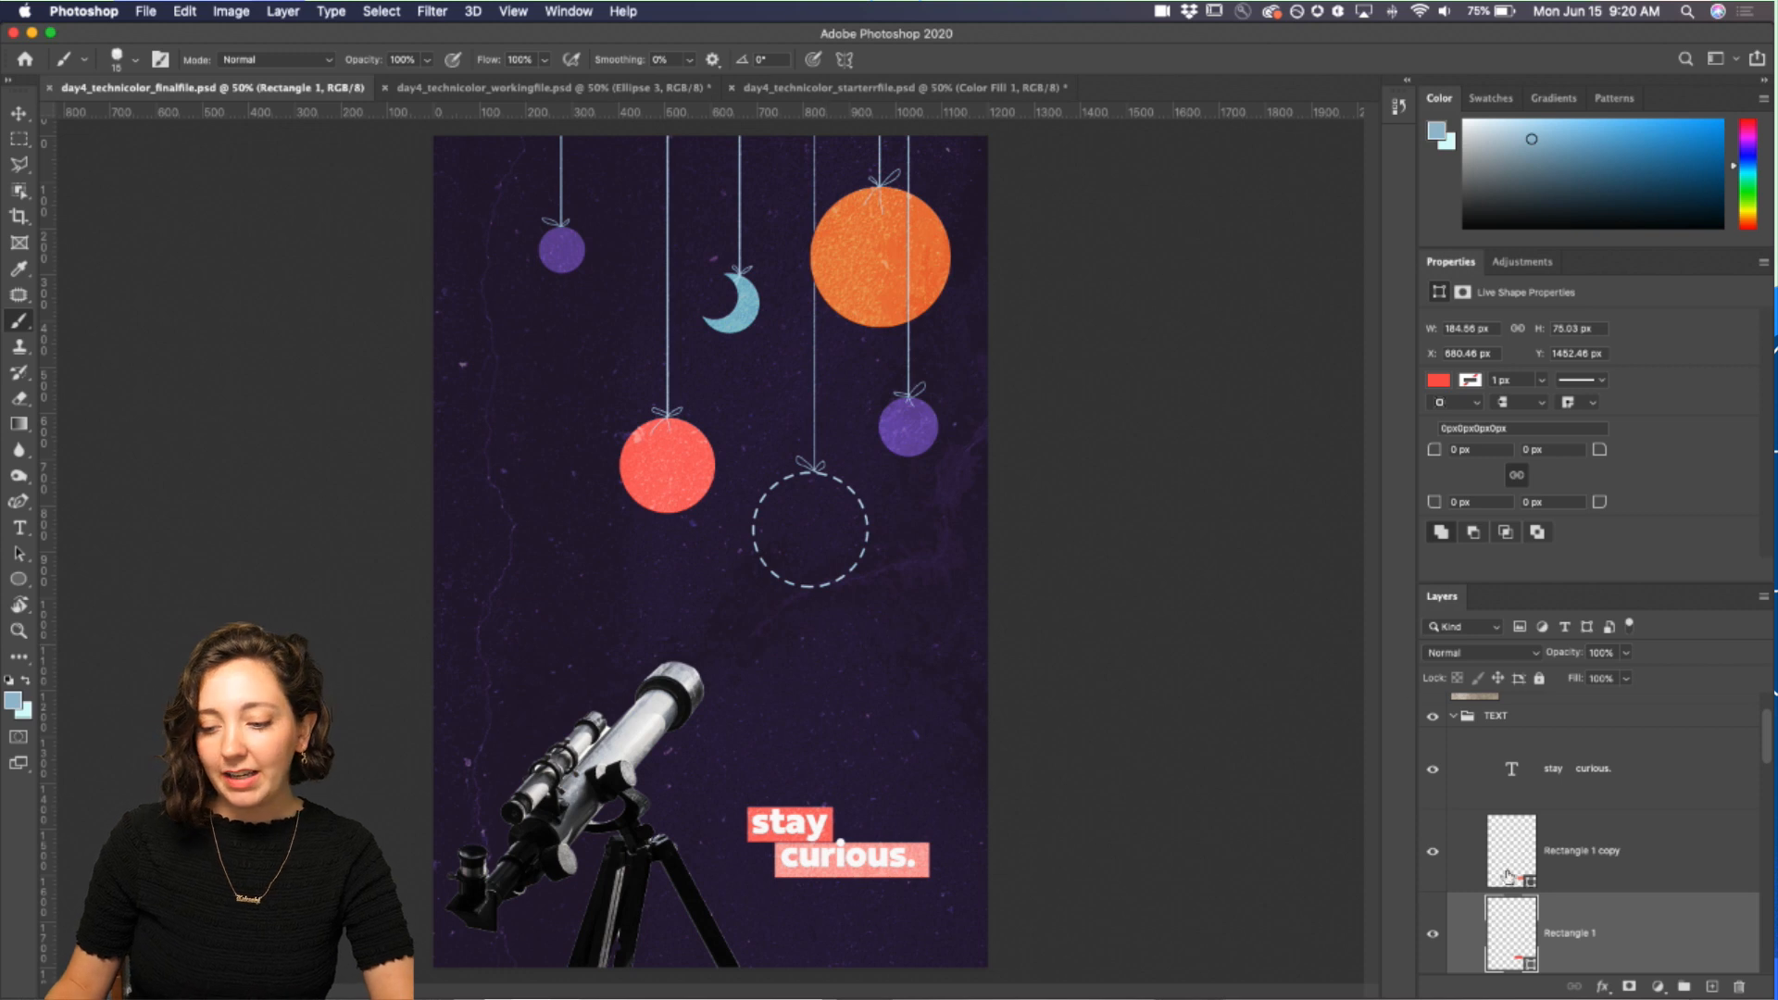
{"action": "left_click_drag", "start_coordinate": [1550, 584], "coordinate": [1548, 429]}
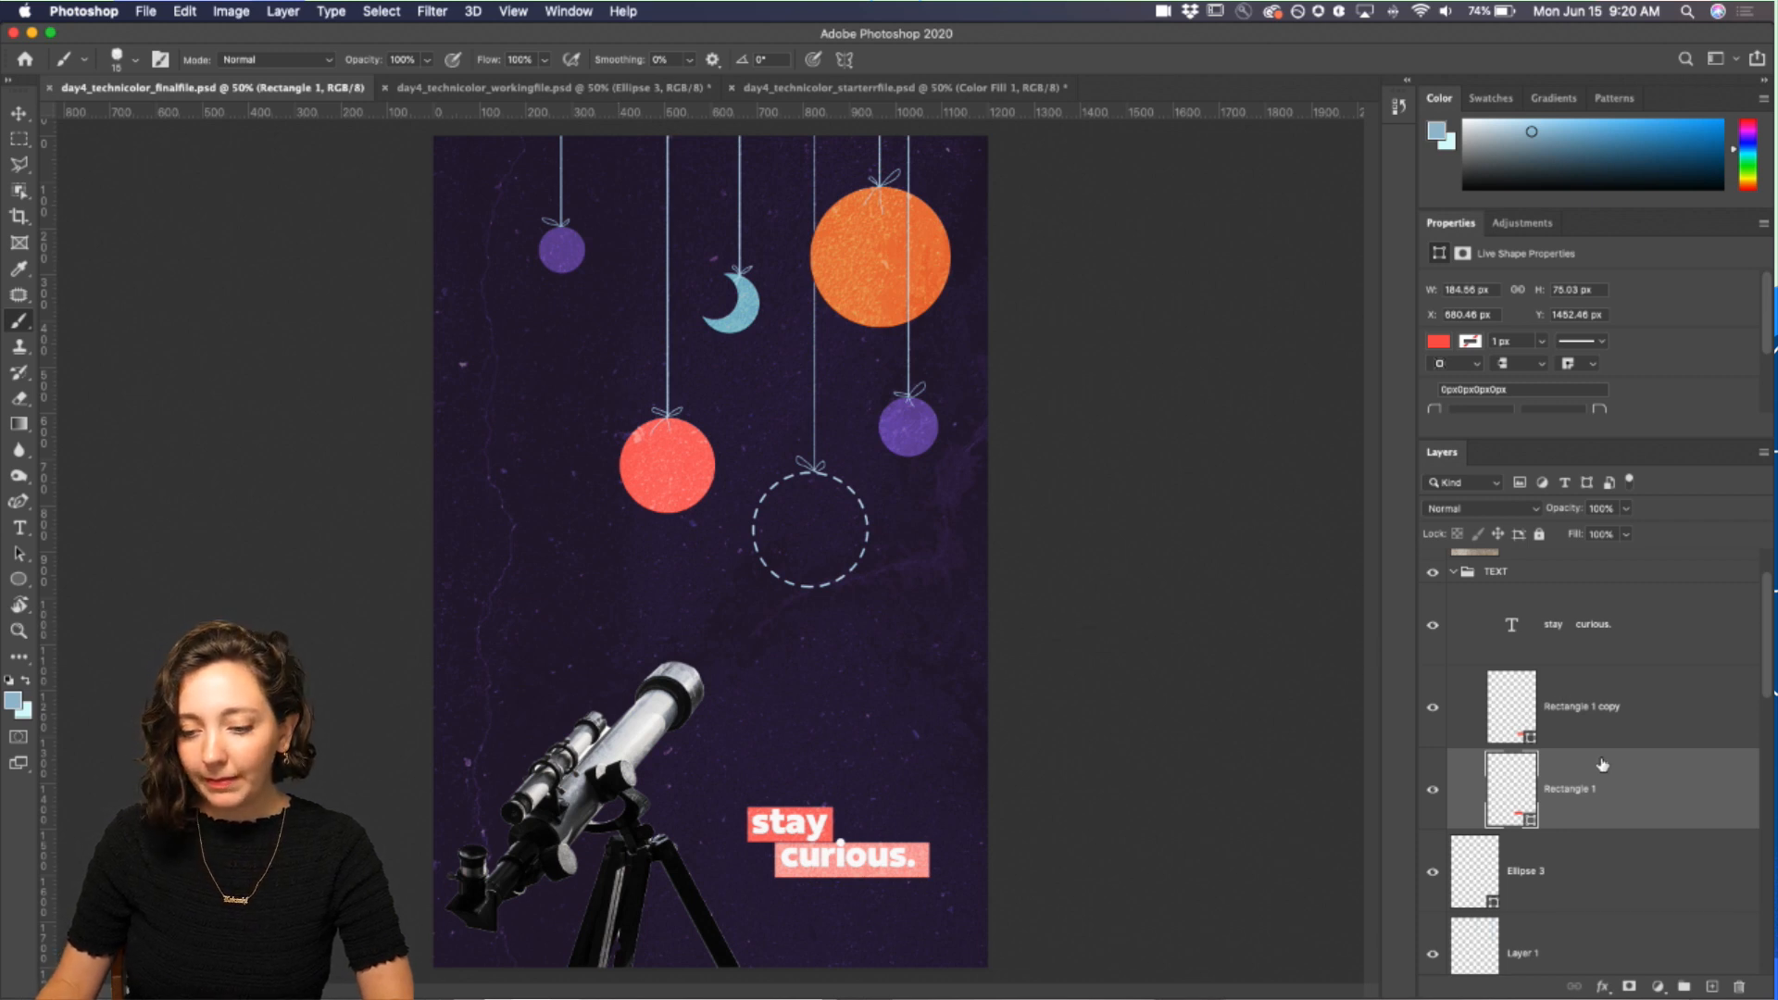
Step: Scroll through the final file's layer stack to examine how its layers are organised
{"action": "scroll", "coordinate": [1606, 760], "scroll_direction": "up", "scroll_amount": 2}
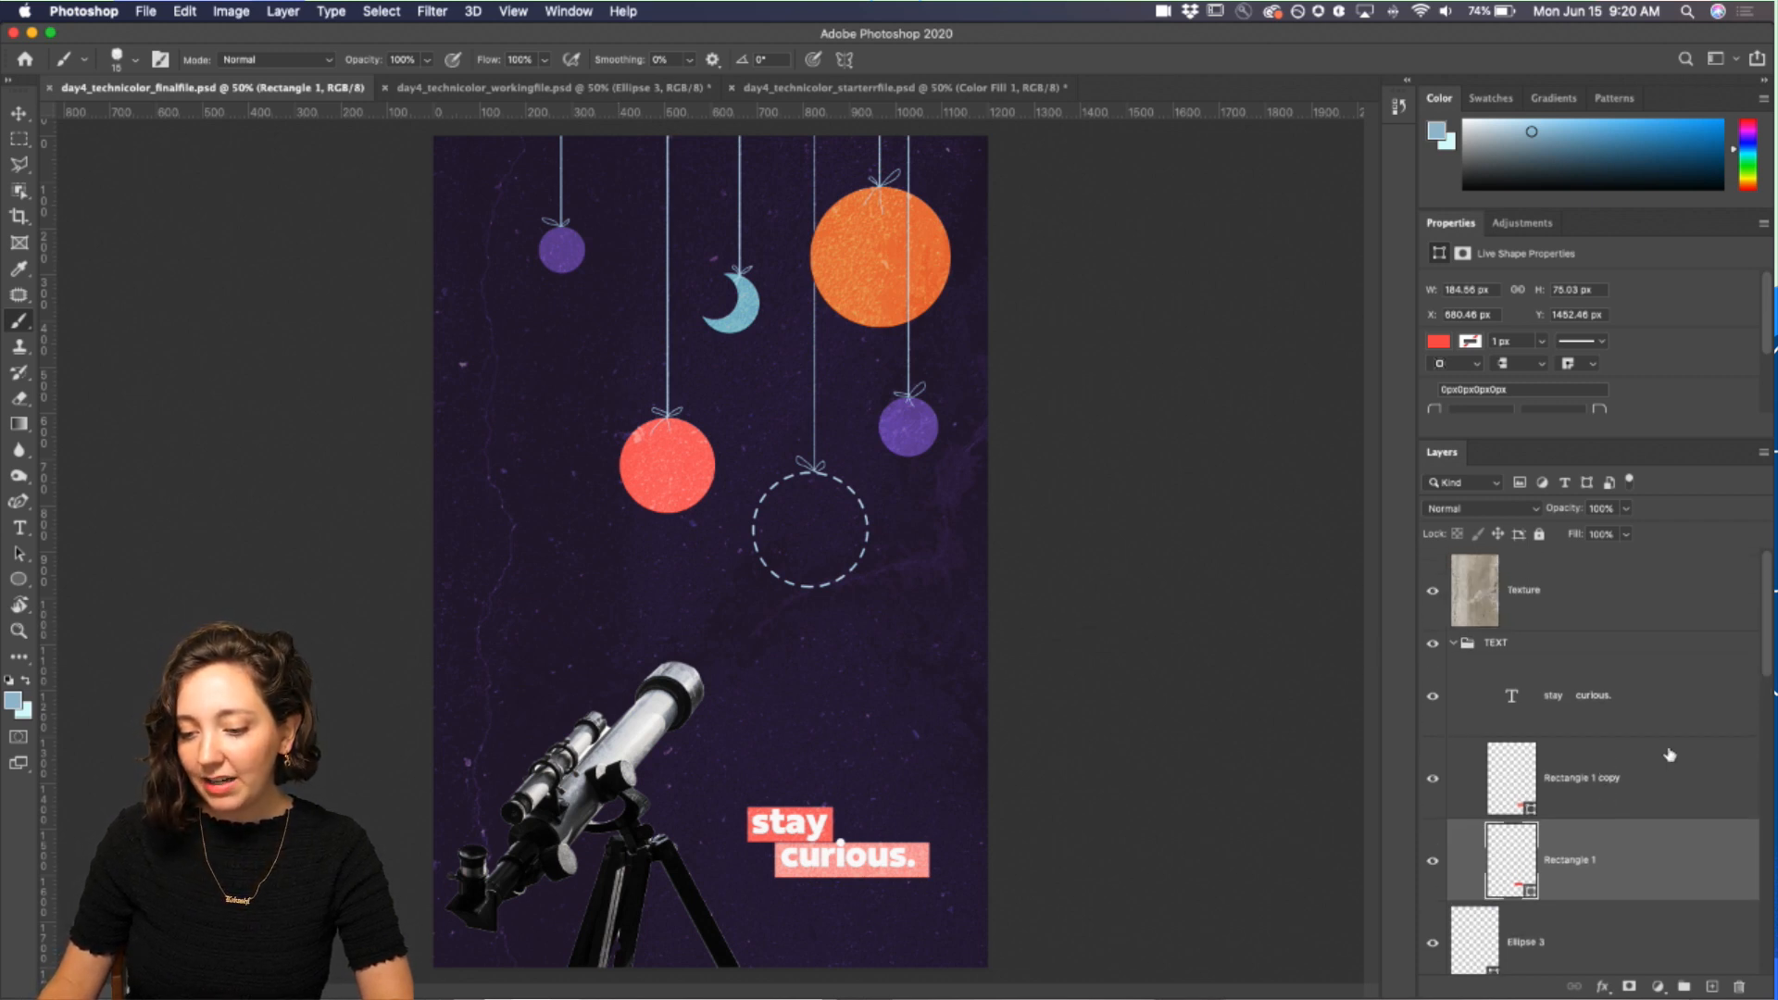
{"action": "scroll", "coordinate": [1670, 755], "scroll_direction": "down", "scroll_amount": 10}
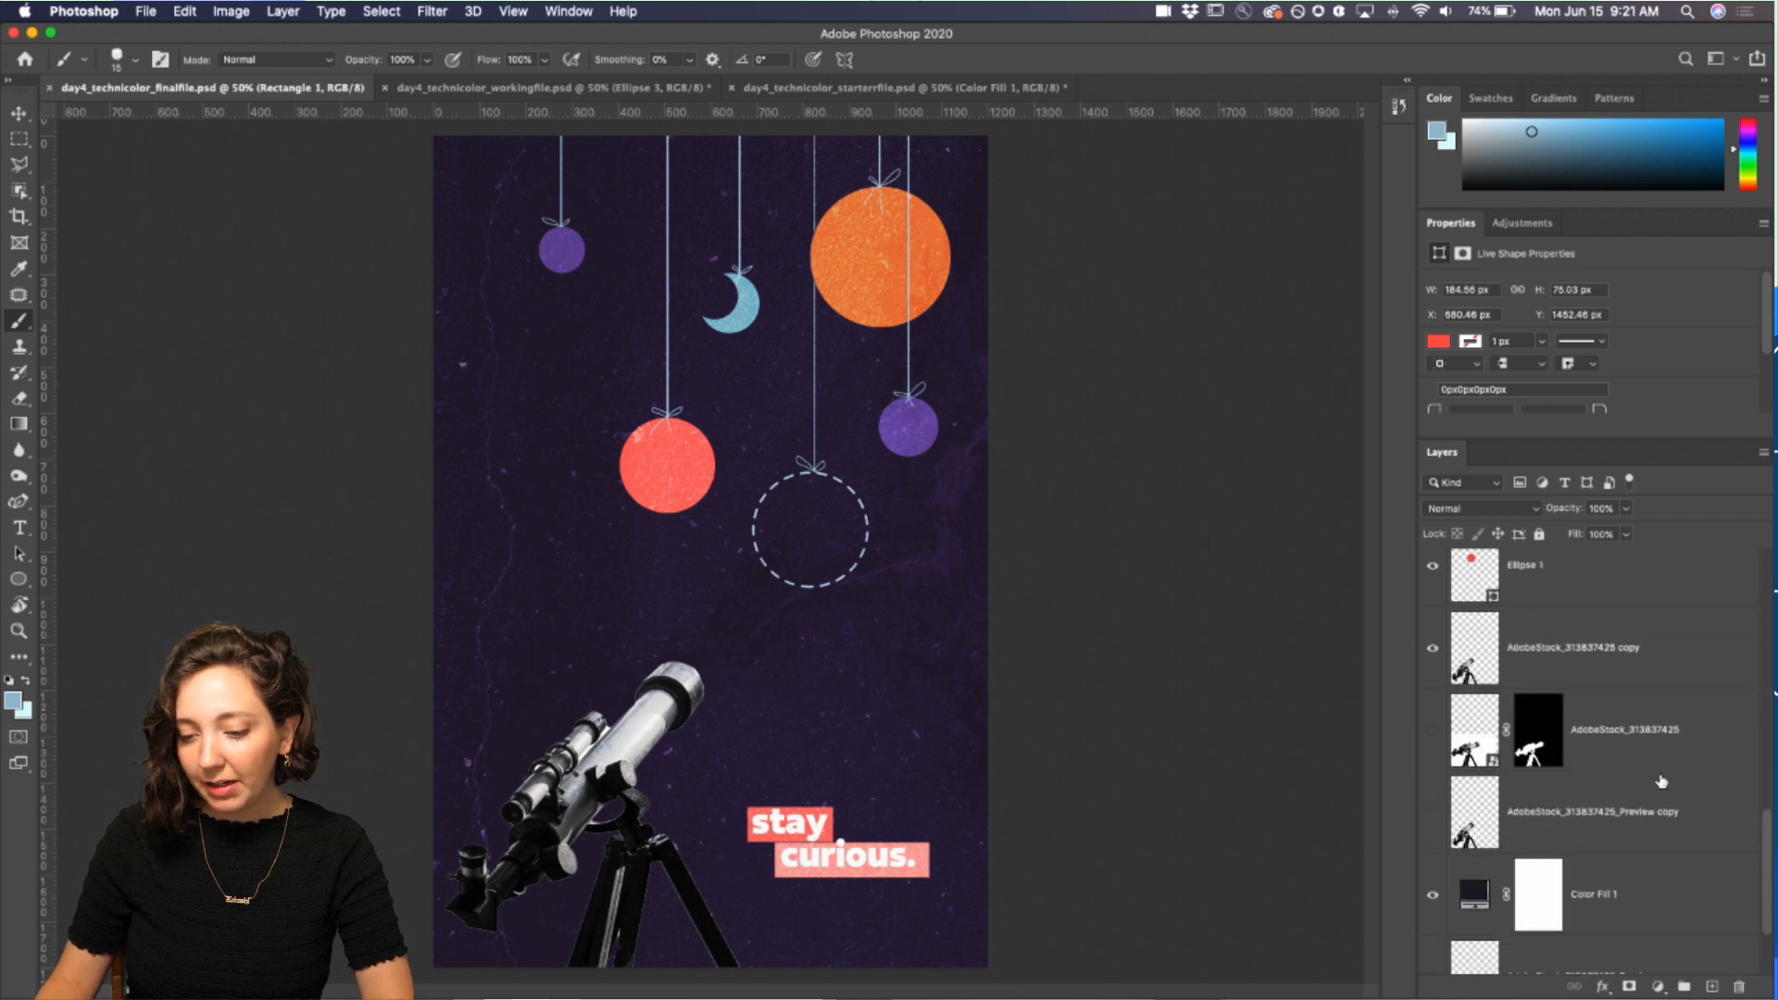
{"action": "scroll", "coordinate": [1662, 781], "scroll_direction": "up", "scroll_amount": 1}
{"action": "scroll", "coordinate": [1661, 780], "scroll_direction": "down", "scroll_amount": 5}
{"action": "scroll", "coordinate": [1661, 781], "scroll_direction": "up", "scroll_amount": 13}
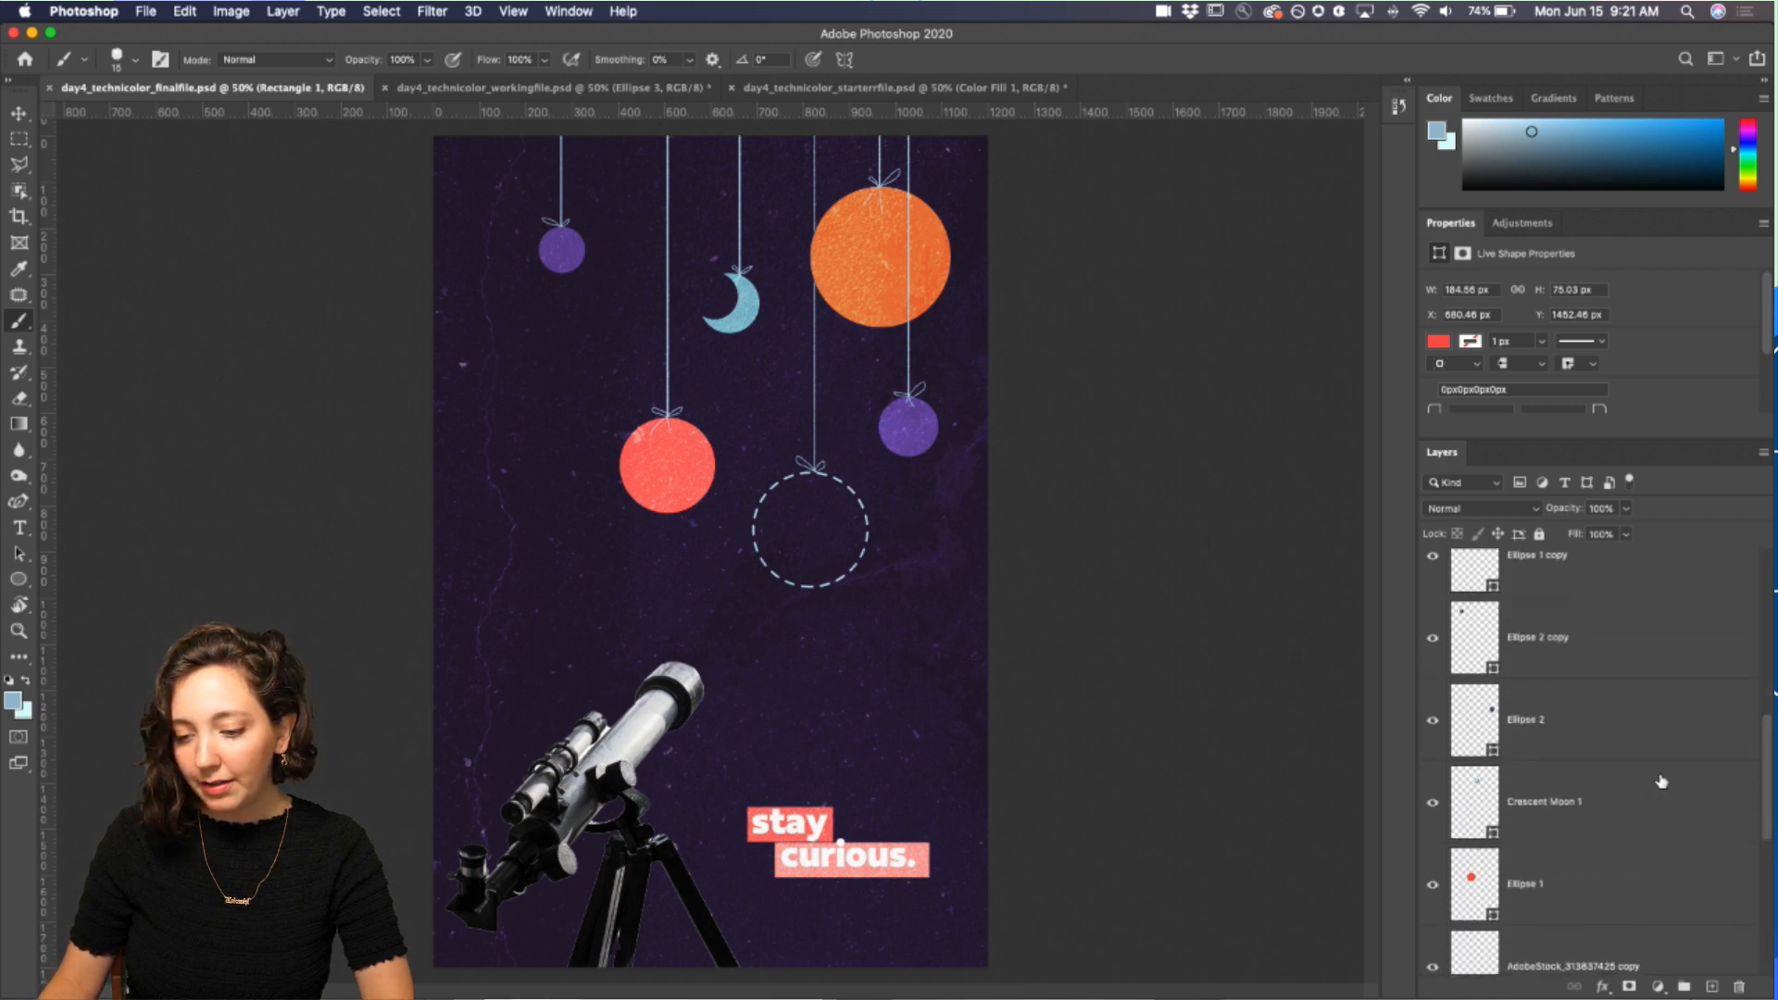
{"action": "scroll", "coordinate": [1615, 794], "scroll_direction": "up", "scroll_amount": 1}
{"action": "scroll", "coordinate": [1615, 792], "scroll_direction": "up", "scroll_amount": 1}
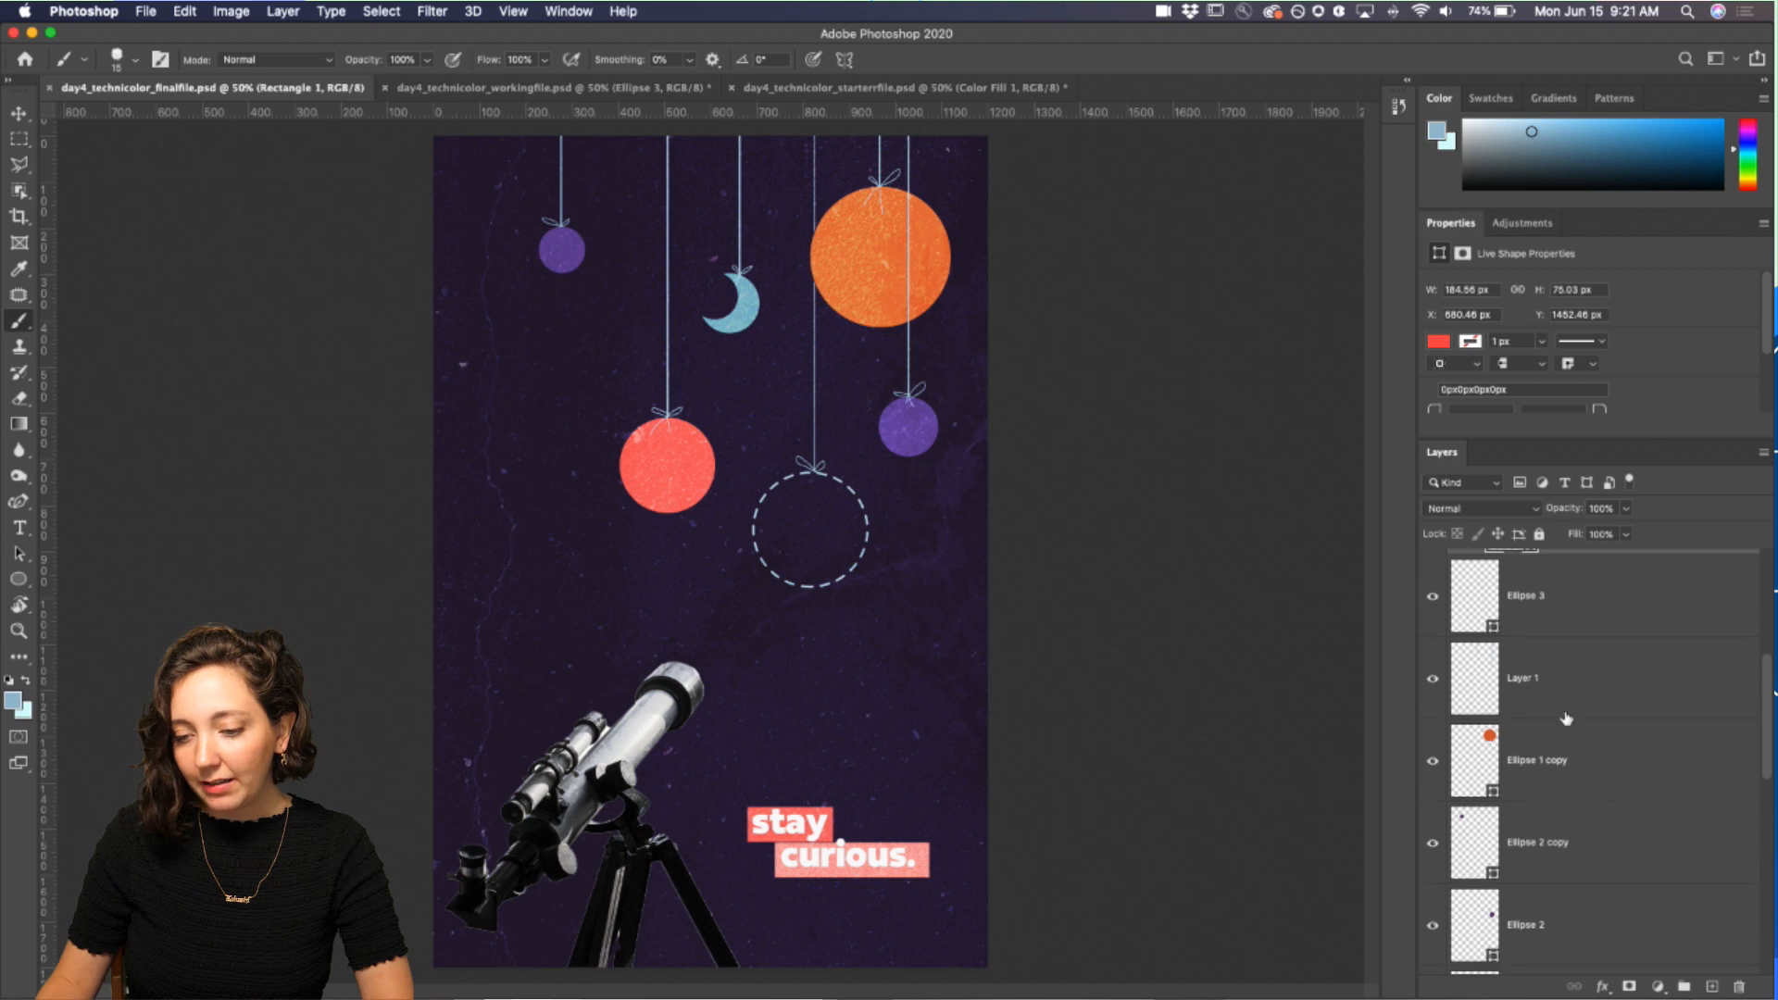
Step: Select Layer 1 in the final file and toggle its visibility off and on to see what it contains
{"action": "left_click", "coordinate": [1450, 696]}
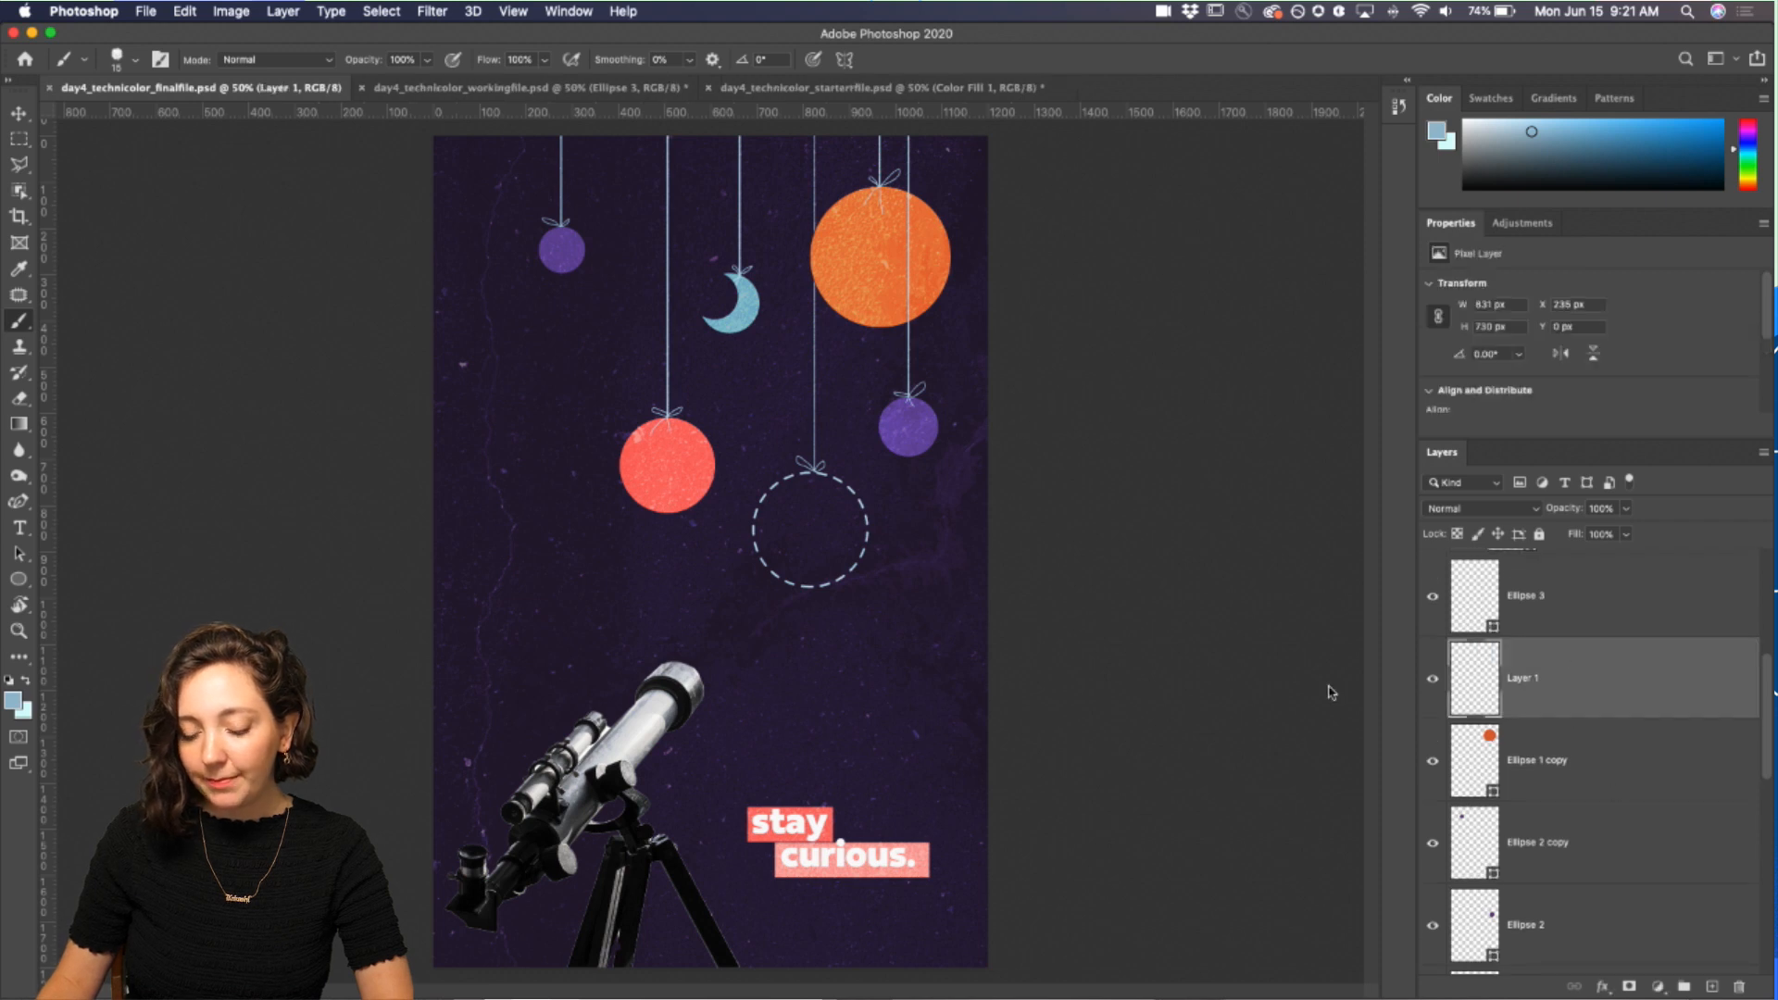
{"action": "left_click", "coordinate": [1432, 679]}
{"action": "left_click", "coordinate": [1432, 679]}
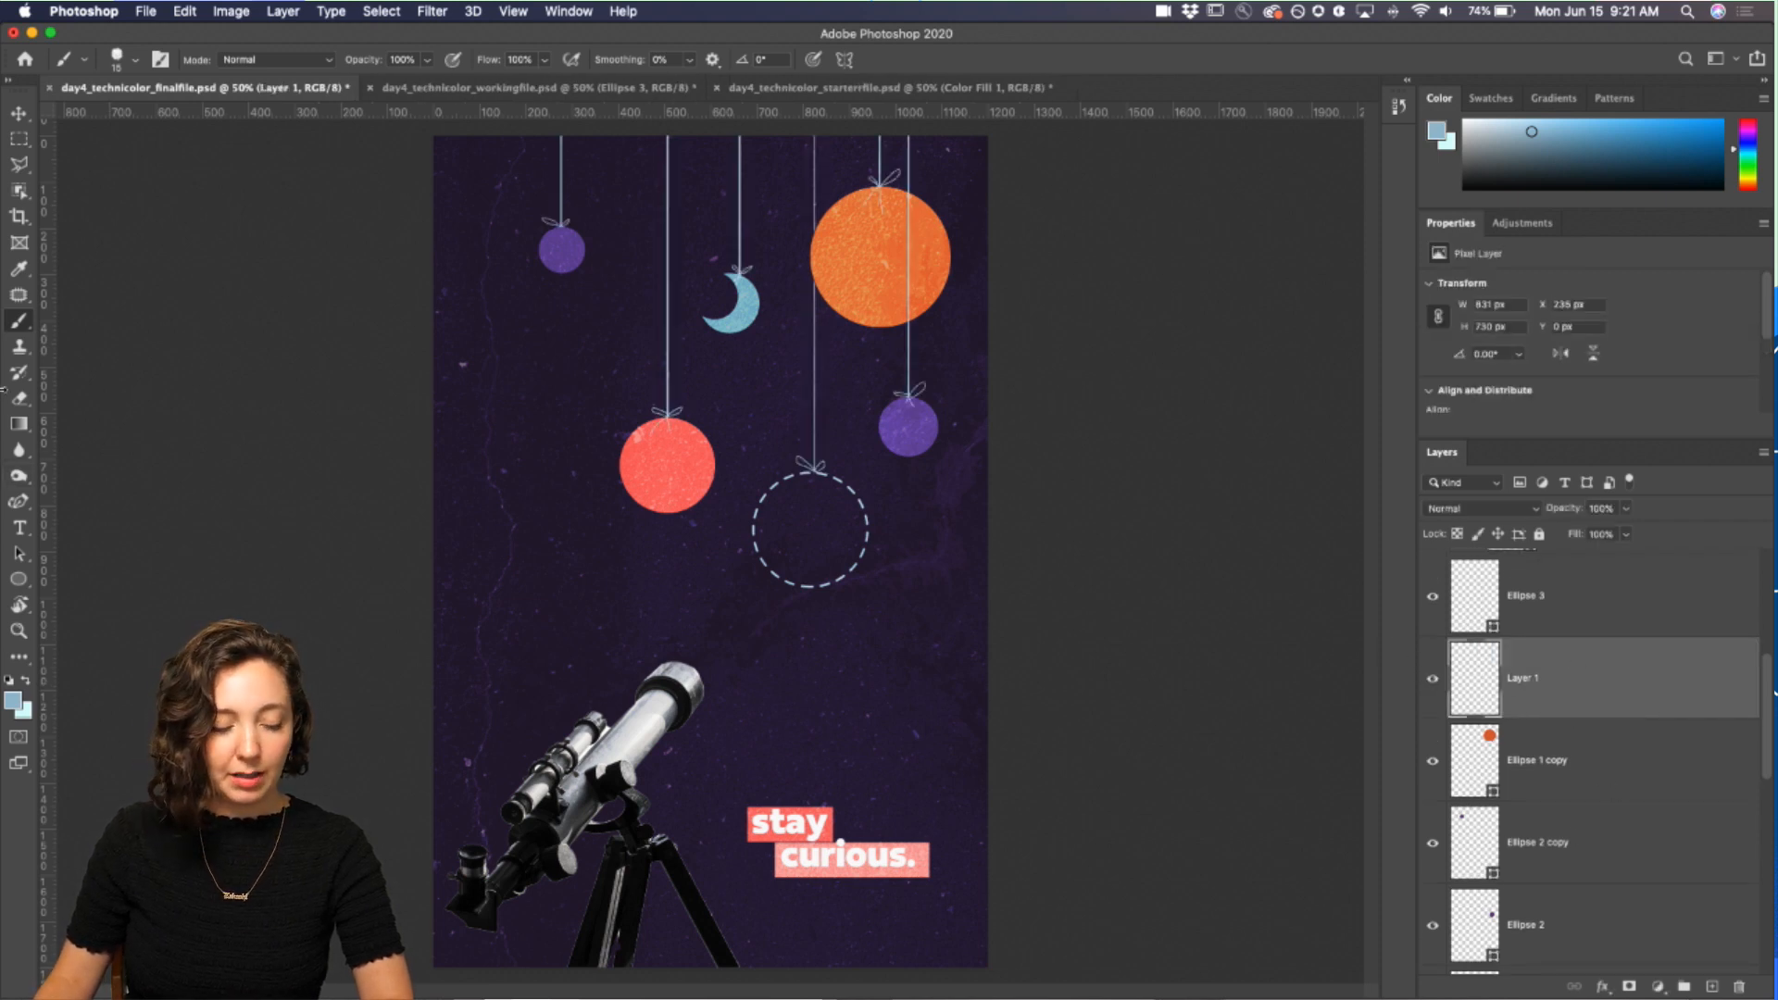
Step: Try painting a vertical string line on Layer 1 with the Brush tool, undoing each attempt
{"action": "left_click", "coordinate": [19, 321]}
{"action": "left_click", "coordinate": [93, 318]}
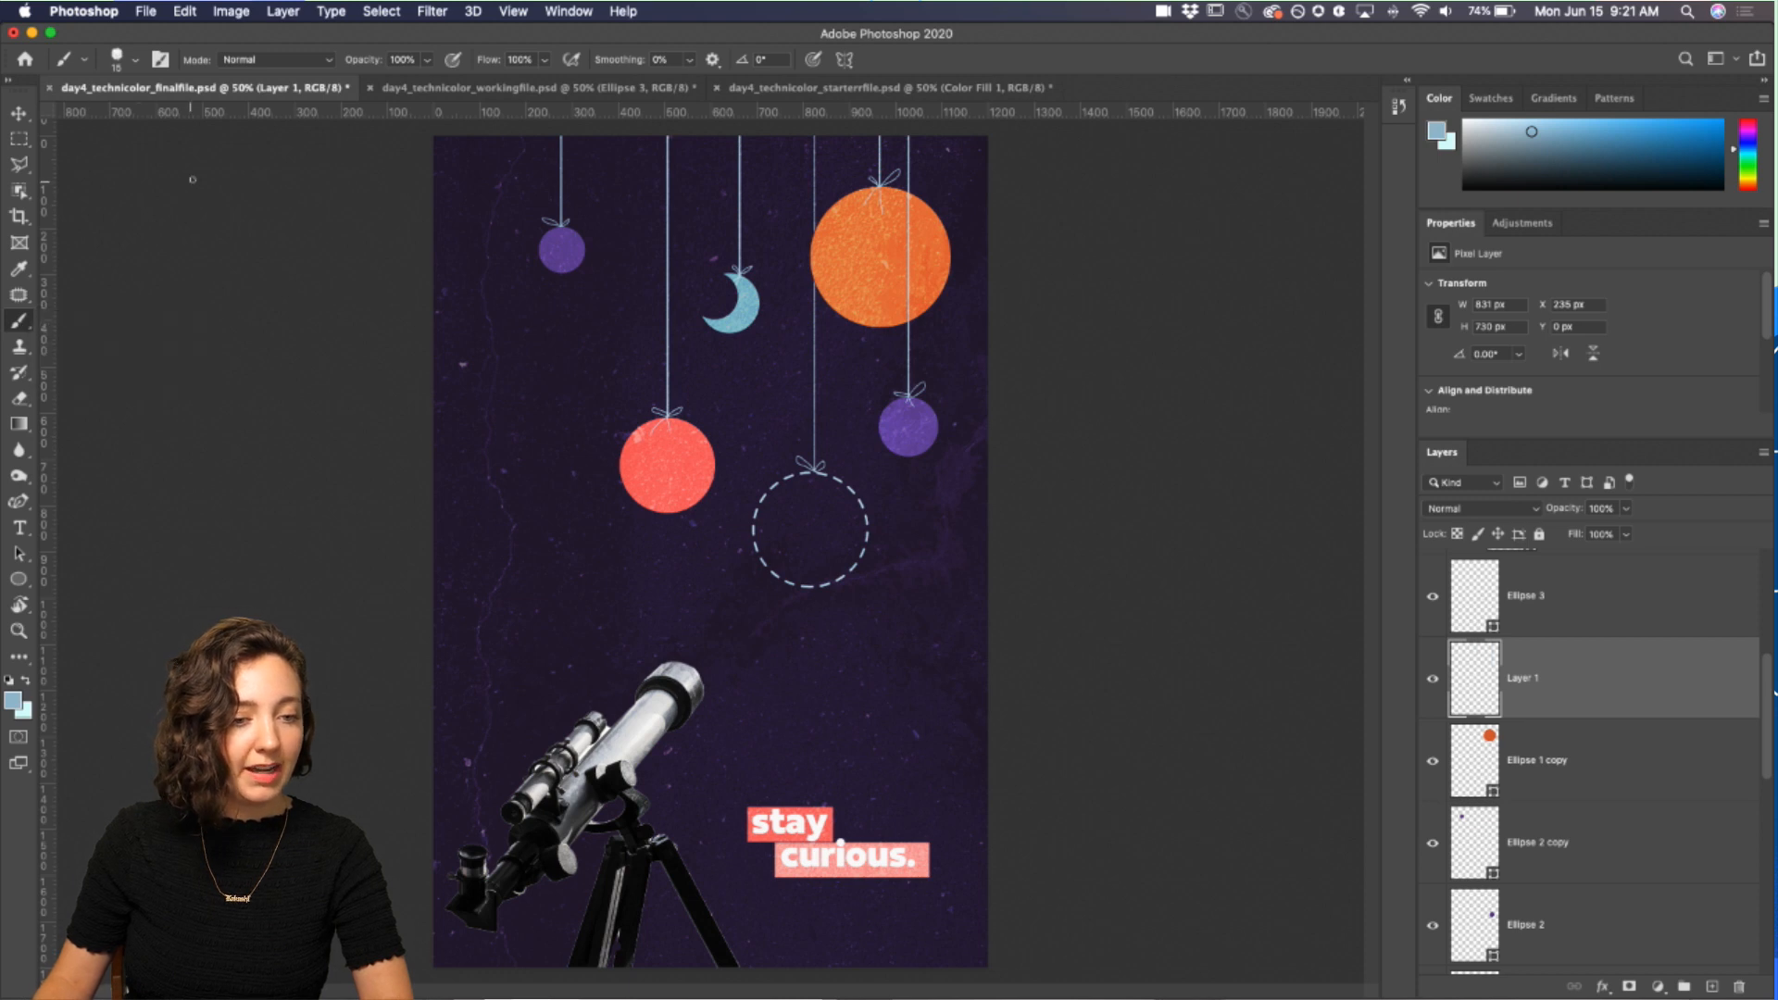
{"action": "left_click_drag", "start_coordinate": [538, 334], "coordinate": [538, 506]}
{"action": "key", "text": "cmd+z"}
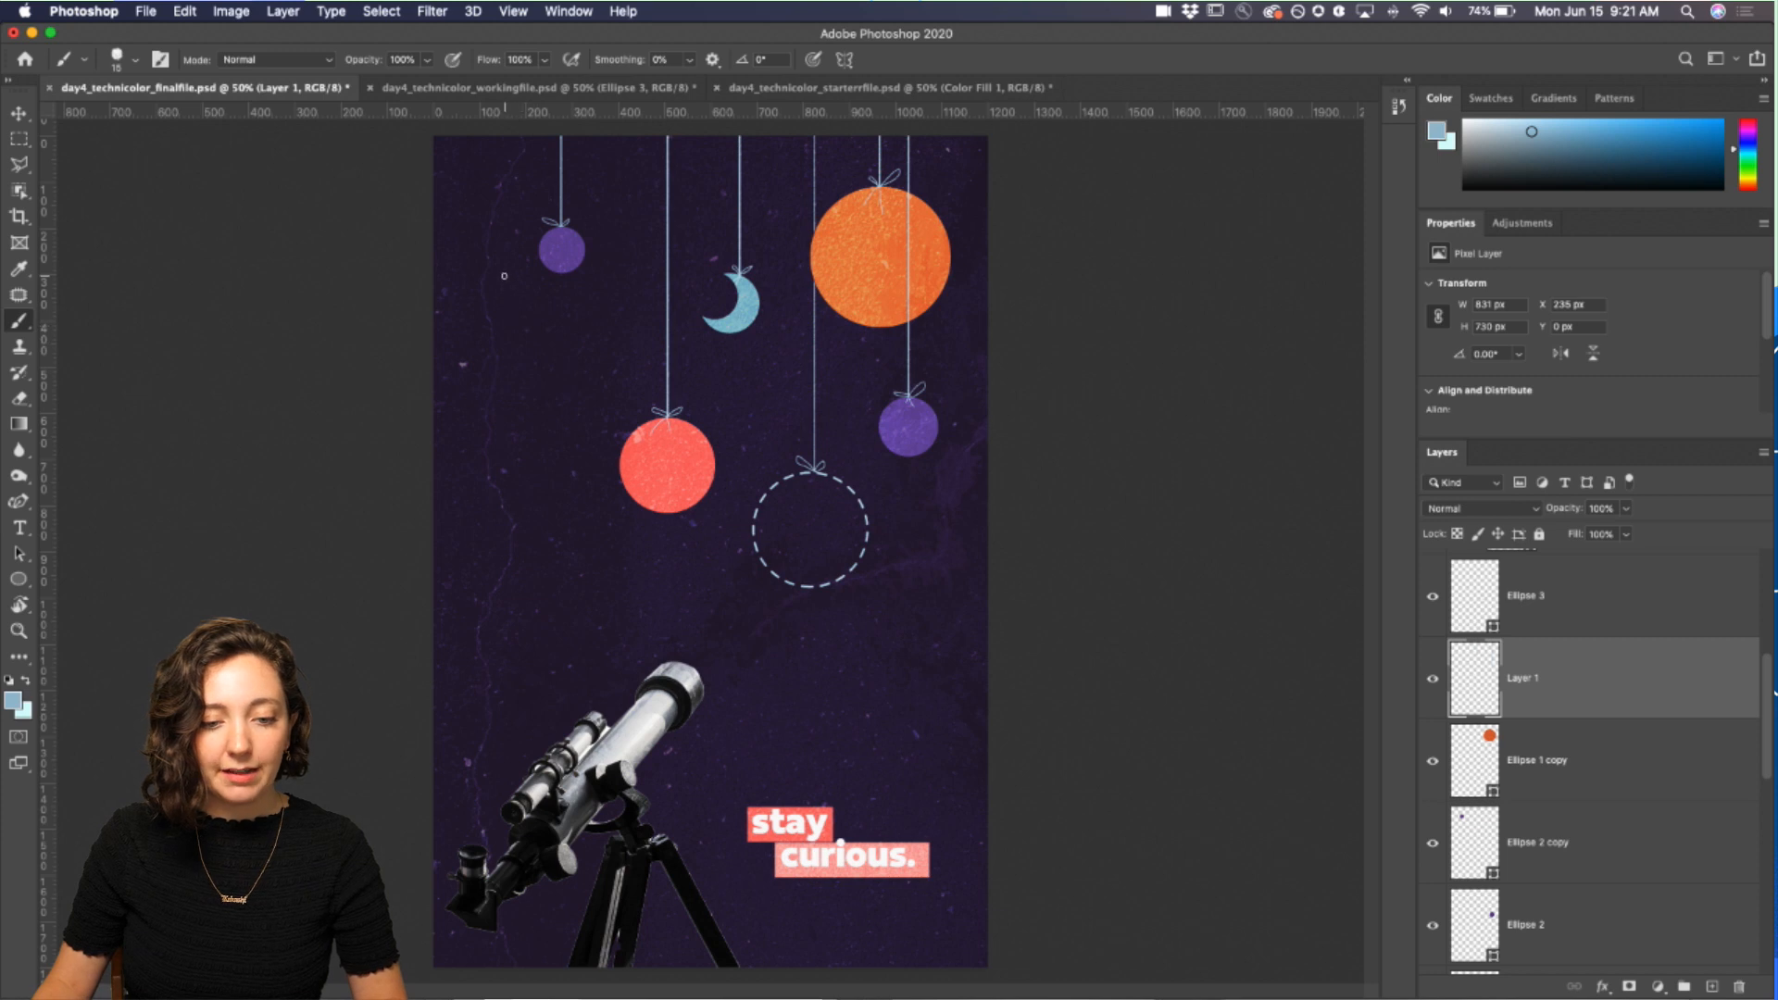
{"action": "left_click_drag", "start_coordinate": [501, 231], "coordinate": [484, 658]}
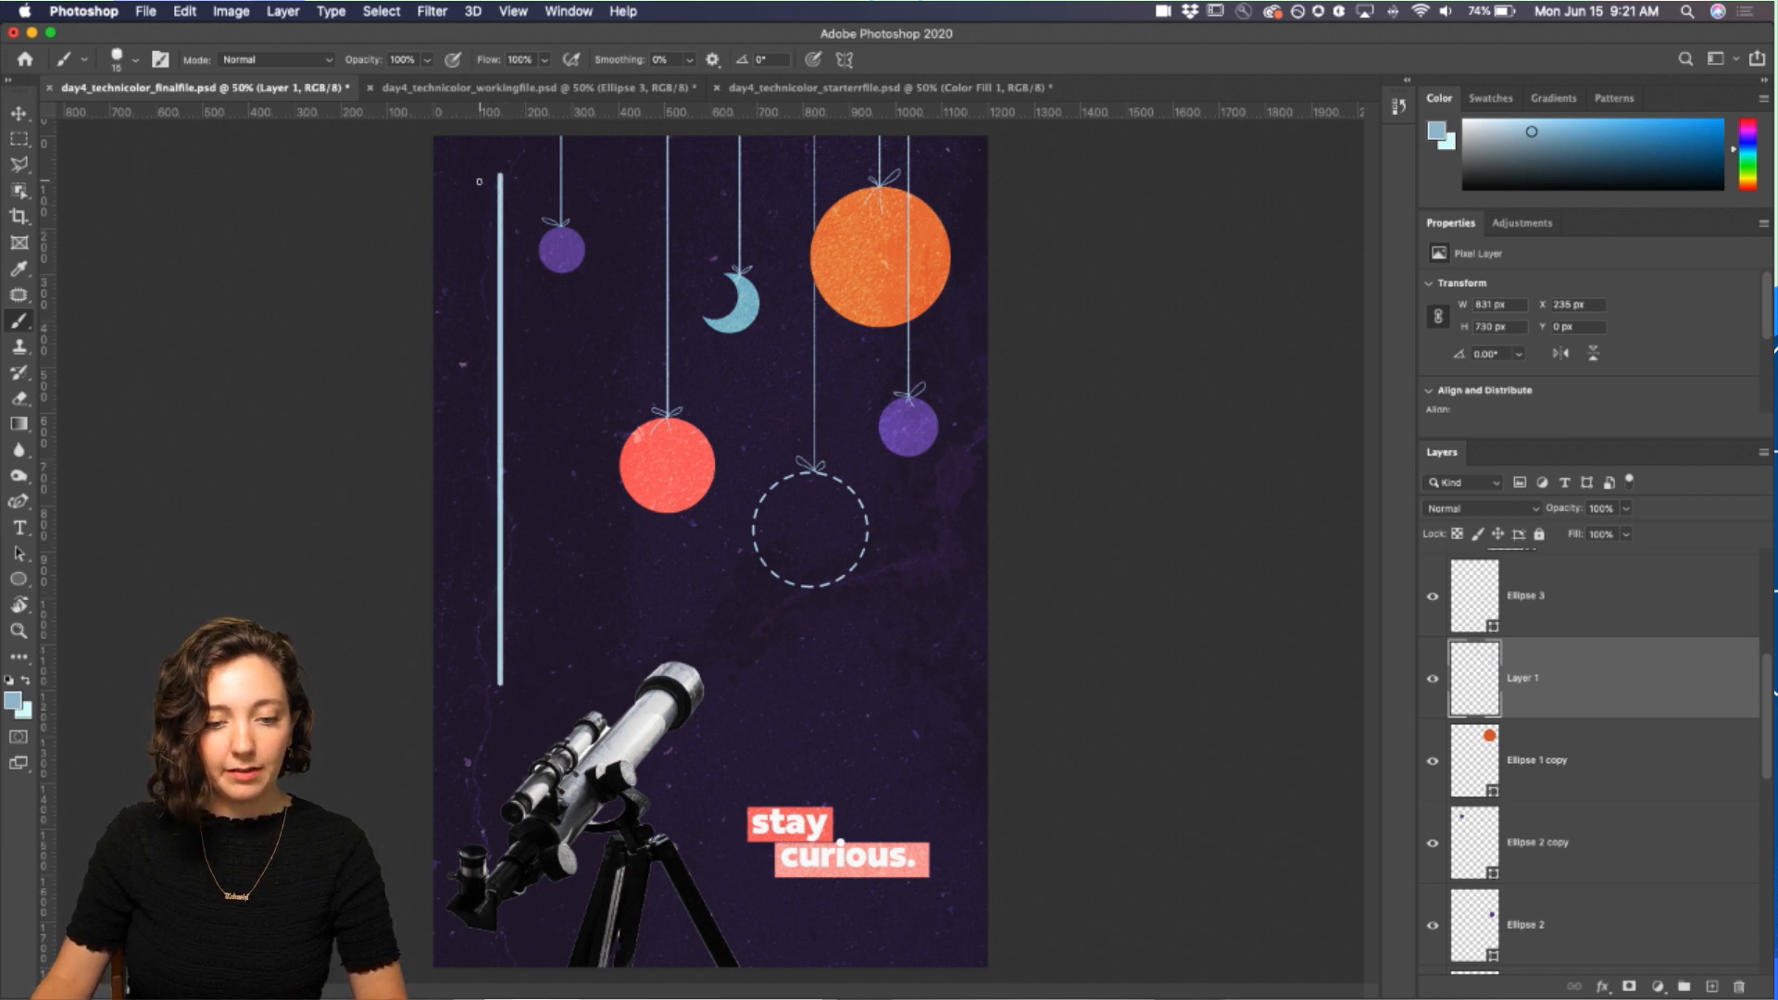
{"action": "key", "text": "super+z"}
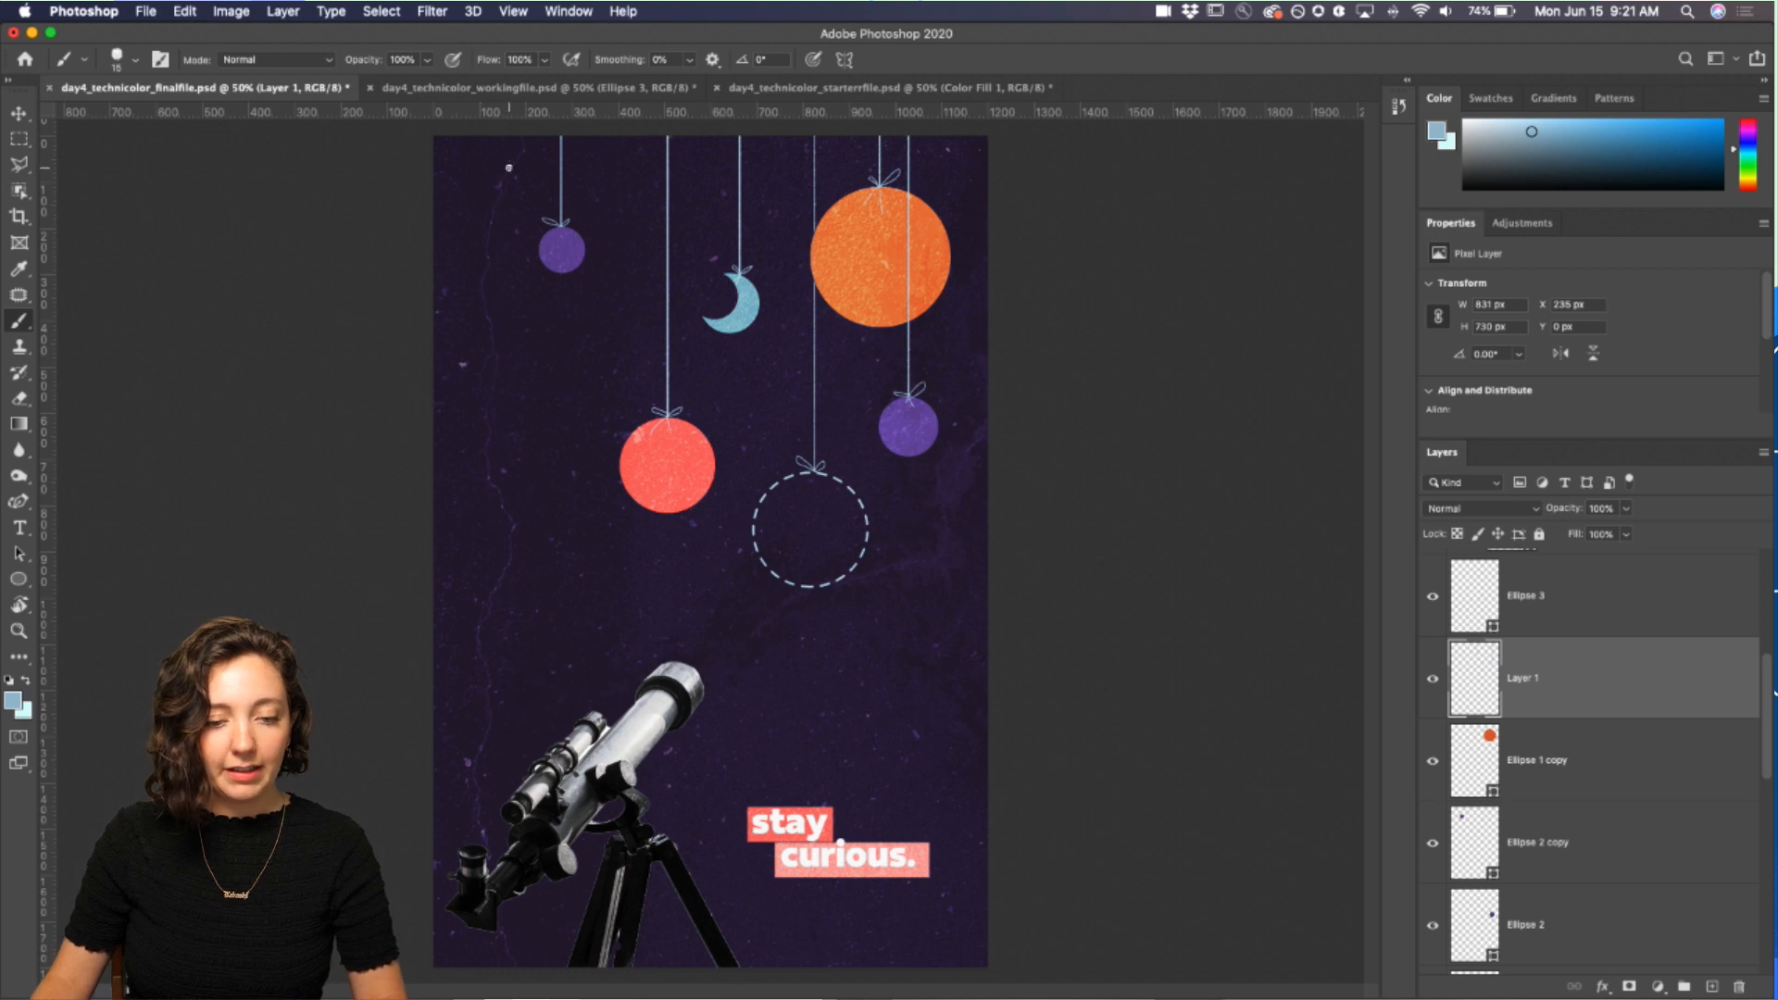
{"action": "left_click_drag", "start_coordinate": [508, 172], "coordinate": [436, 739]}
{"action": "key", "text": "super+z"}
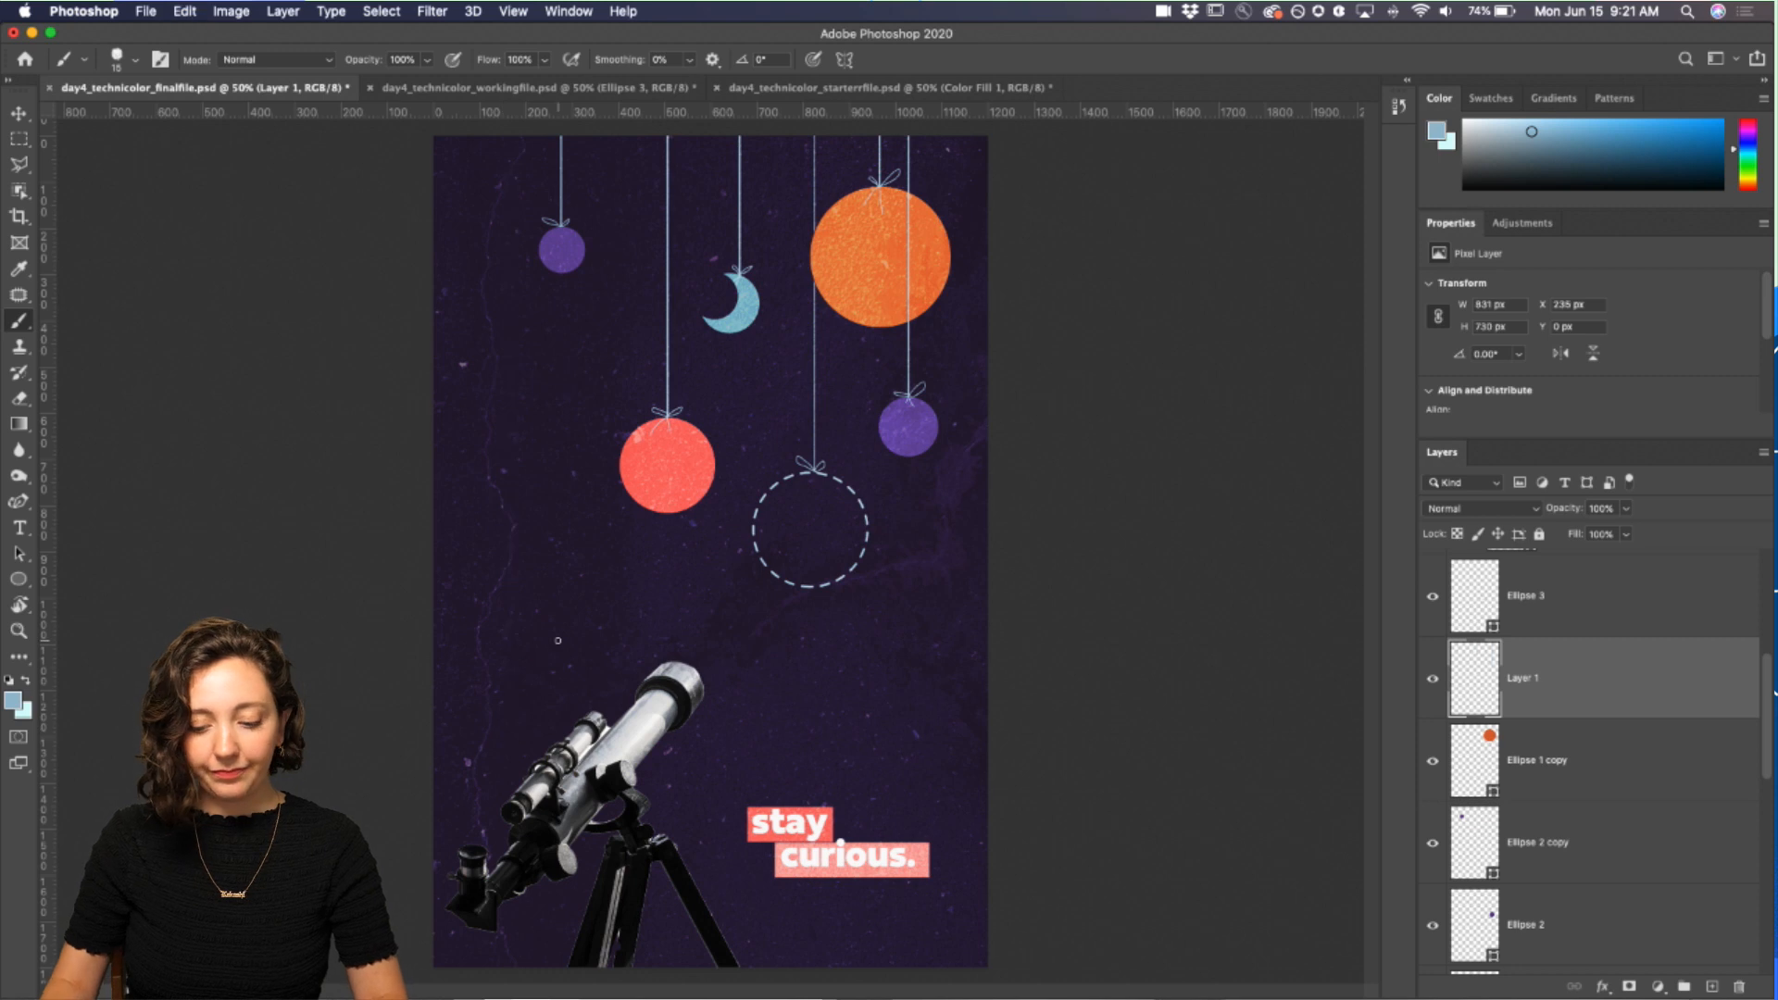
Step: Try sketching a bow above the dashed circle's string with the brush on the zoomed-in canvas
{"action": "key", "text": "super+plus"}
{"action": "key", "text": "super+plus"}
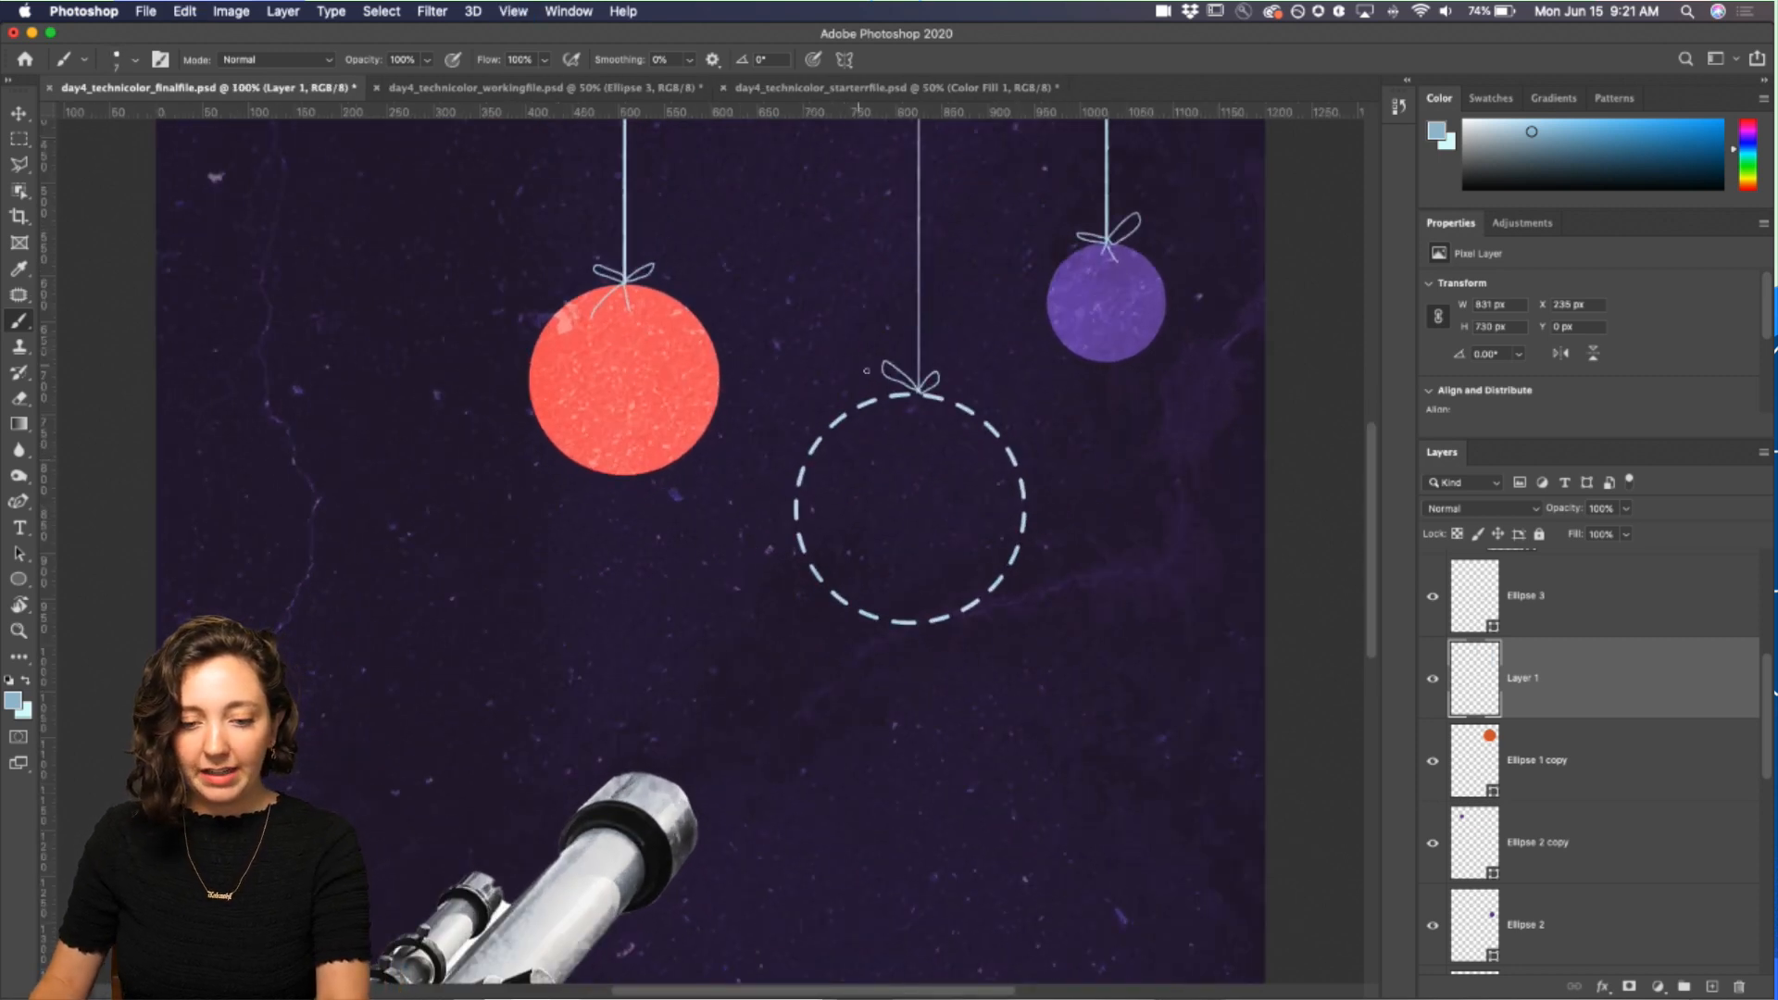
{"action": "left_click_drag", "start_coordinate": [868, 408], "coordinate": [823, 408]}
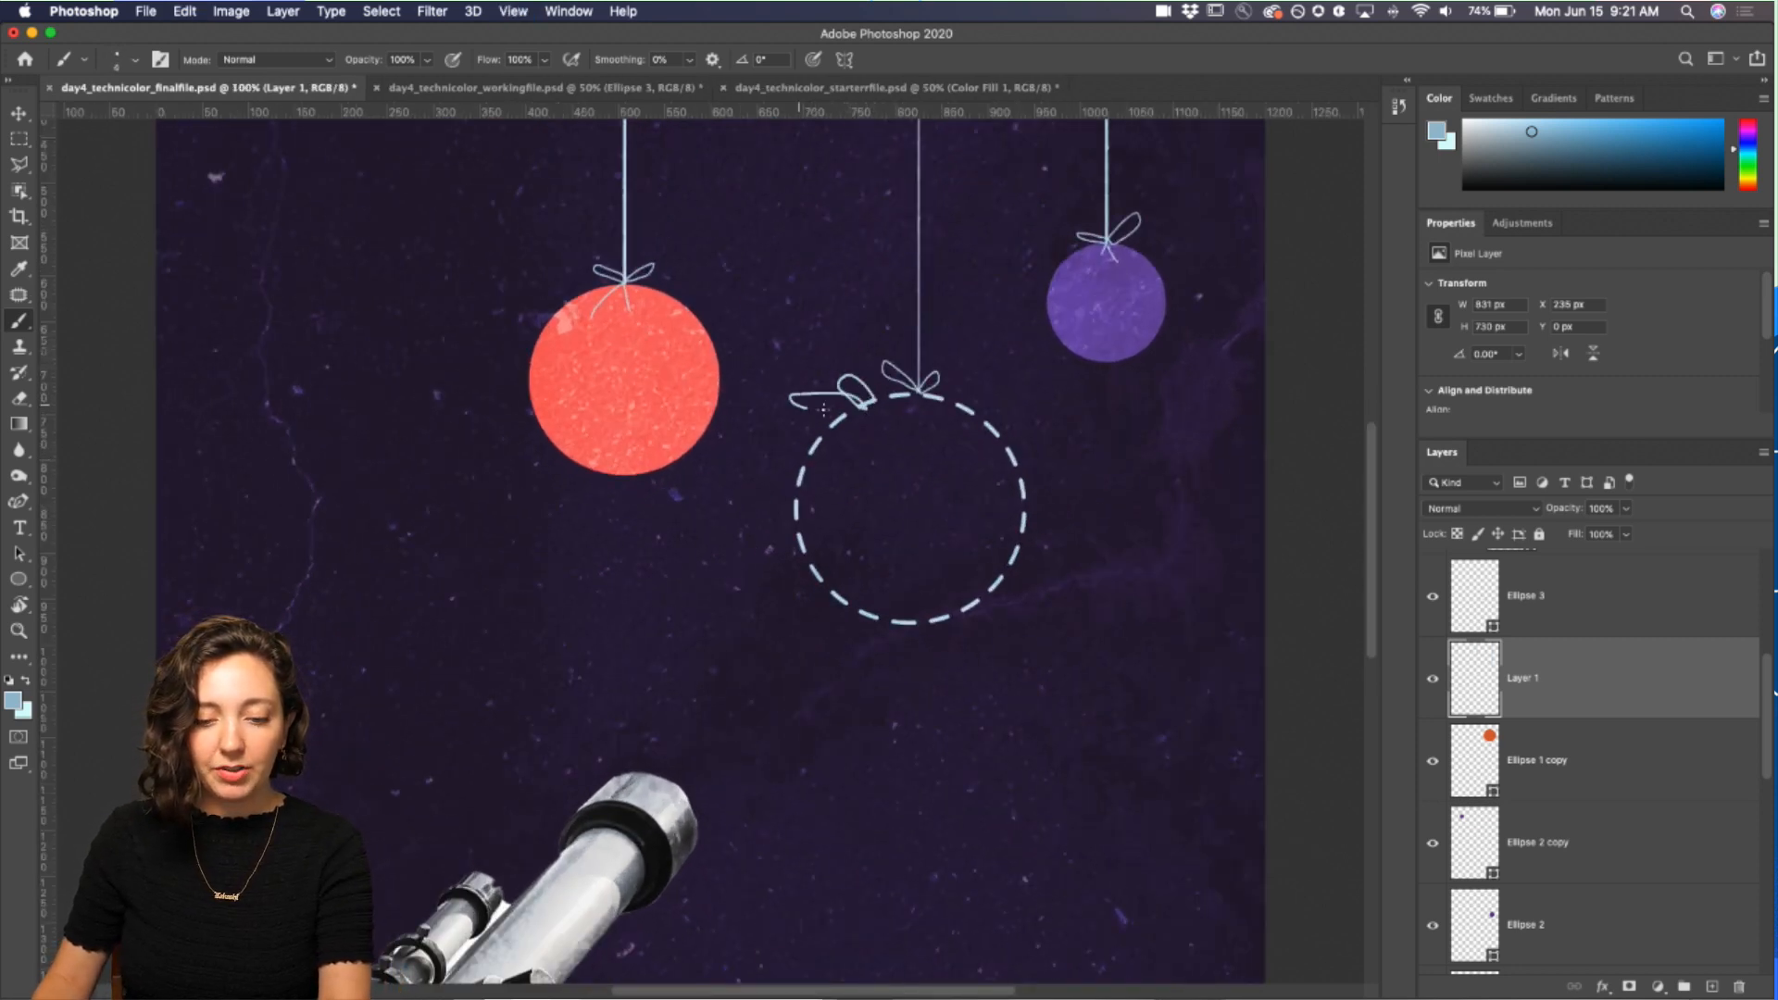
{"action": "key", "text": "super+z"}
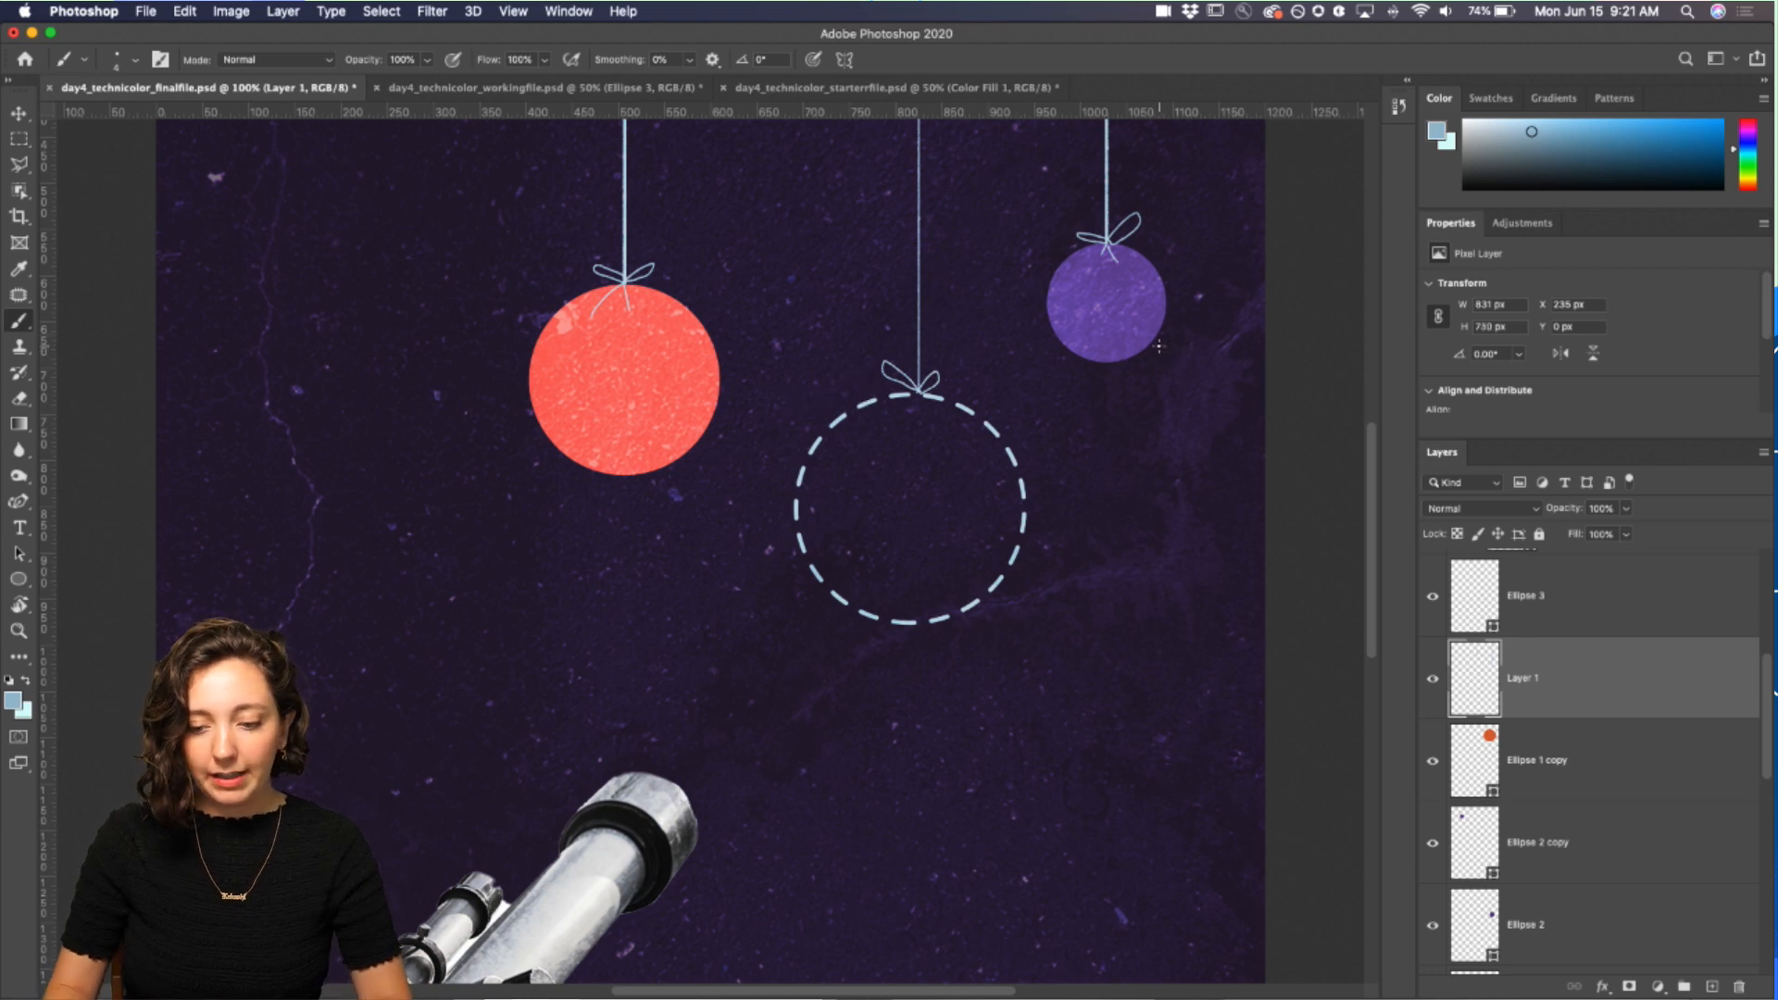
Step: Select the Ellipse 1 copy layer and inspect its fill, stroke and stroke options
{"action": "key", "text": "super+minus"}
{"action": "key", "text": "super+minus"}
{"action": "key", "text": "super+minus"}
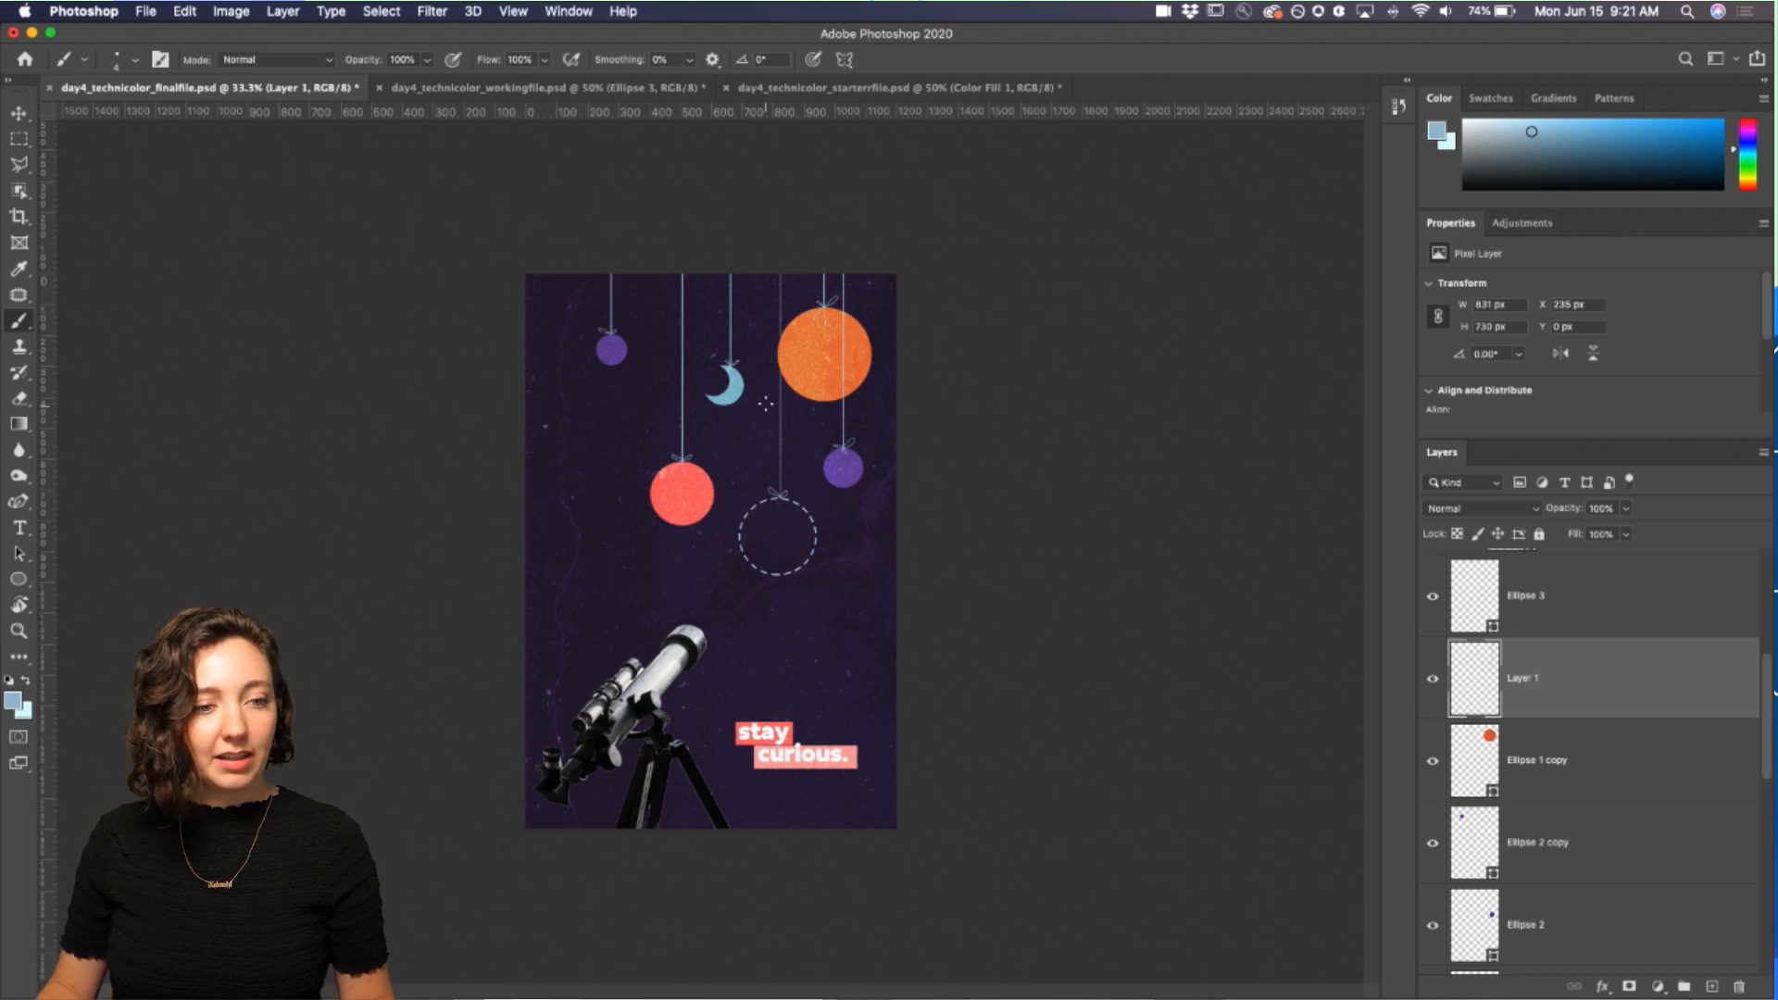
{"action": "left_click", "coordinate": [1549, 761]}
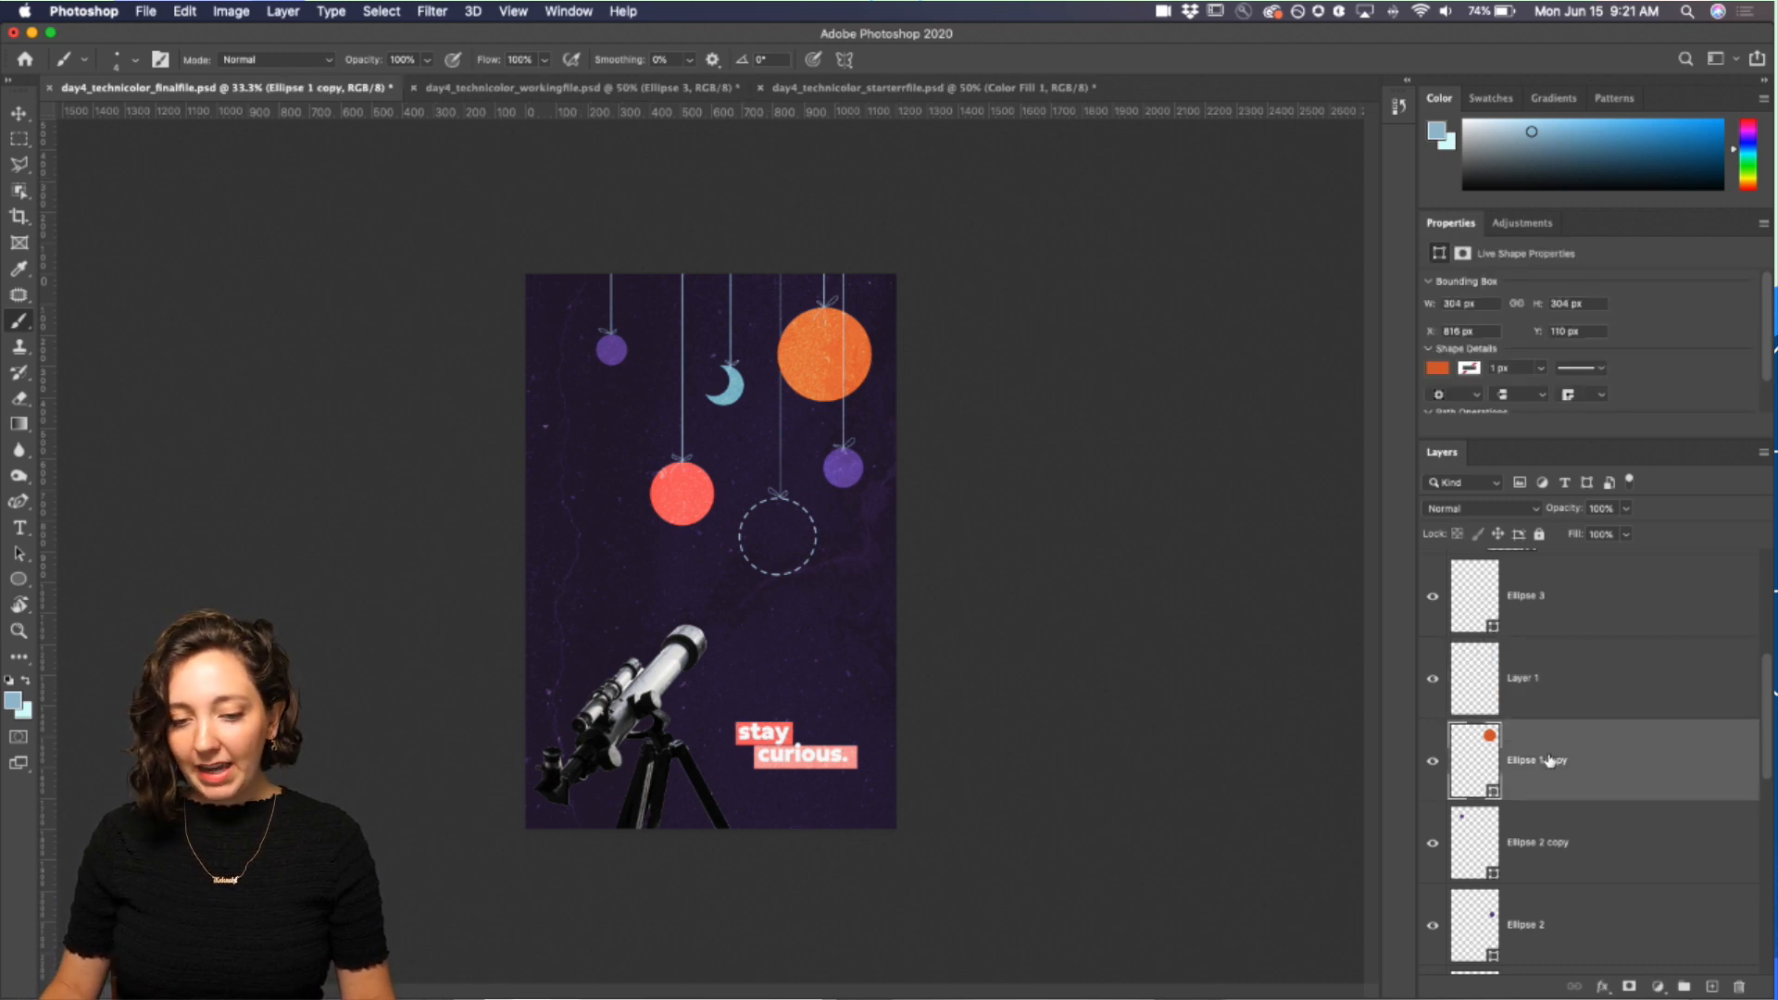
{"action": "left_click", "coordinate": [1437, 370]}
{"action": "left_click", "coordinate": [1437, 369]}
{"action": "left_click", "coordinate": [1471, 369]}
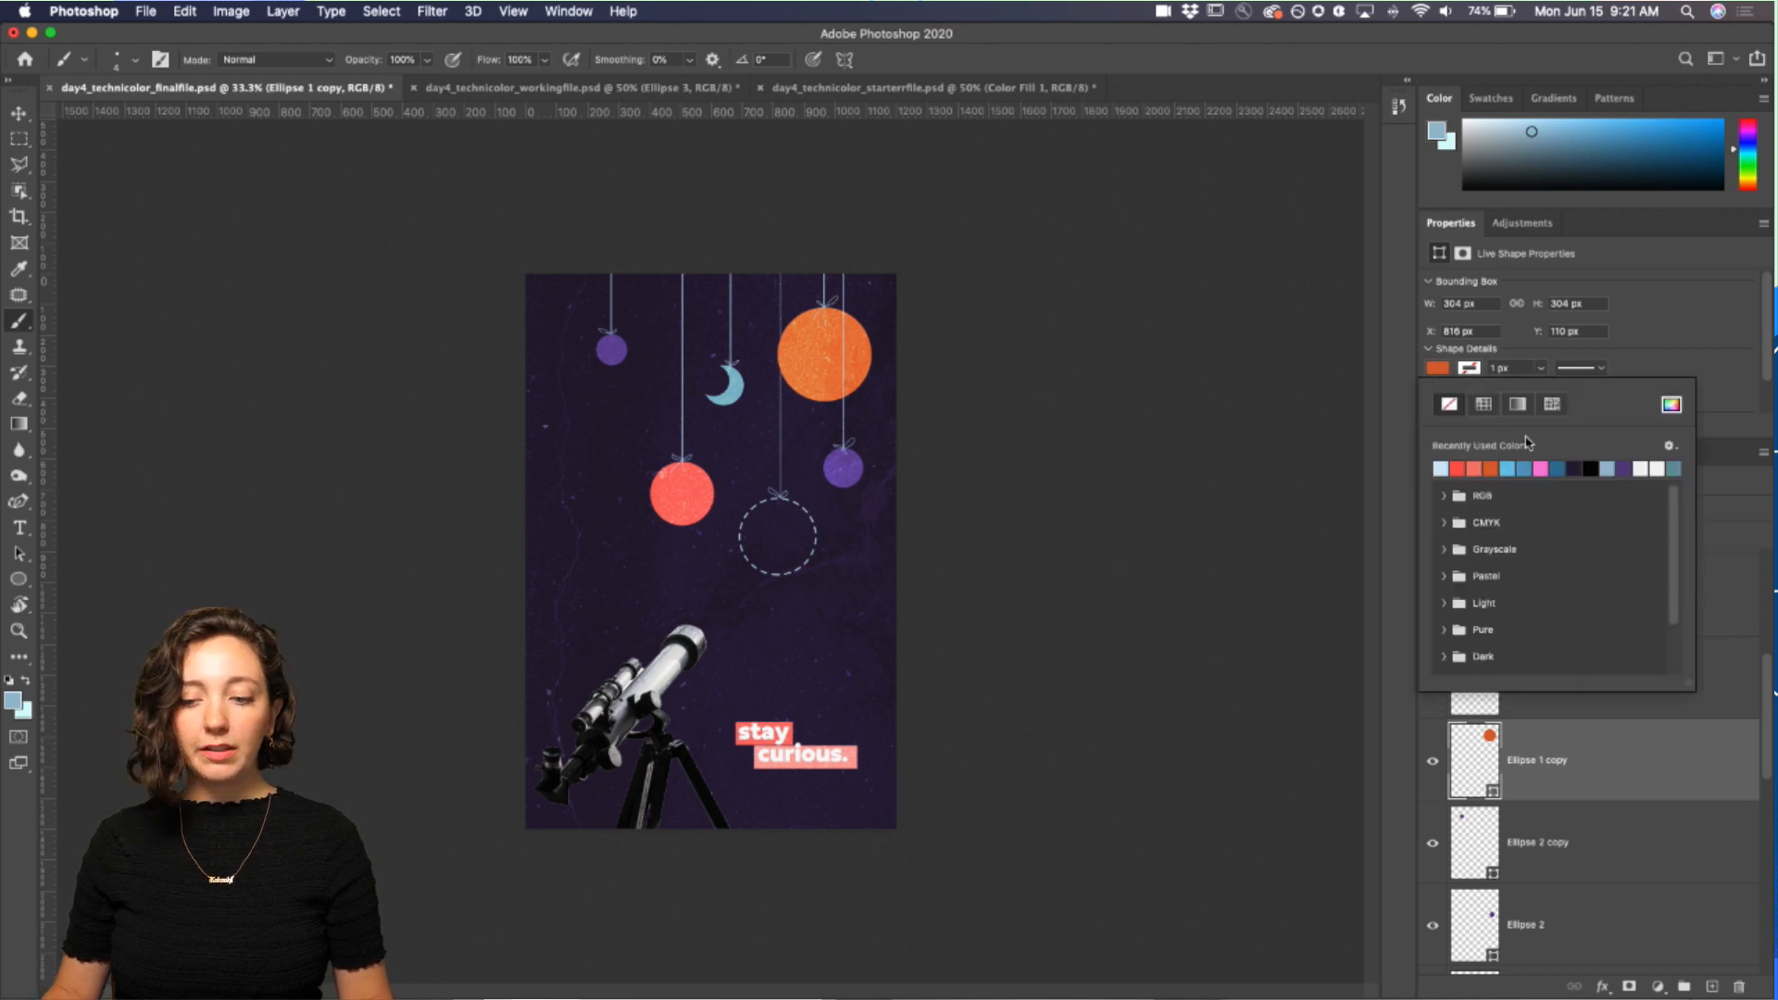
{"action": "left_click", "coordinate": [1510, 347]}
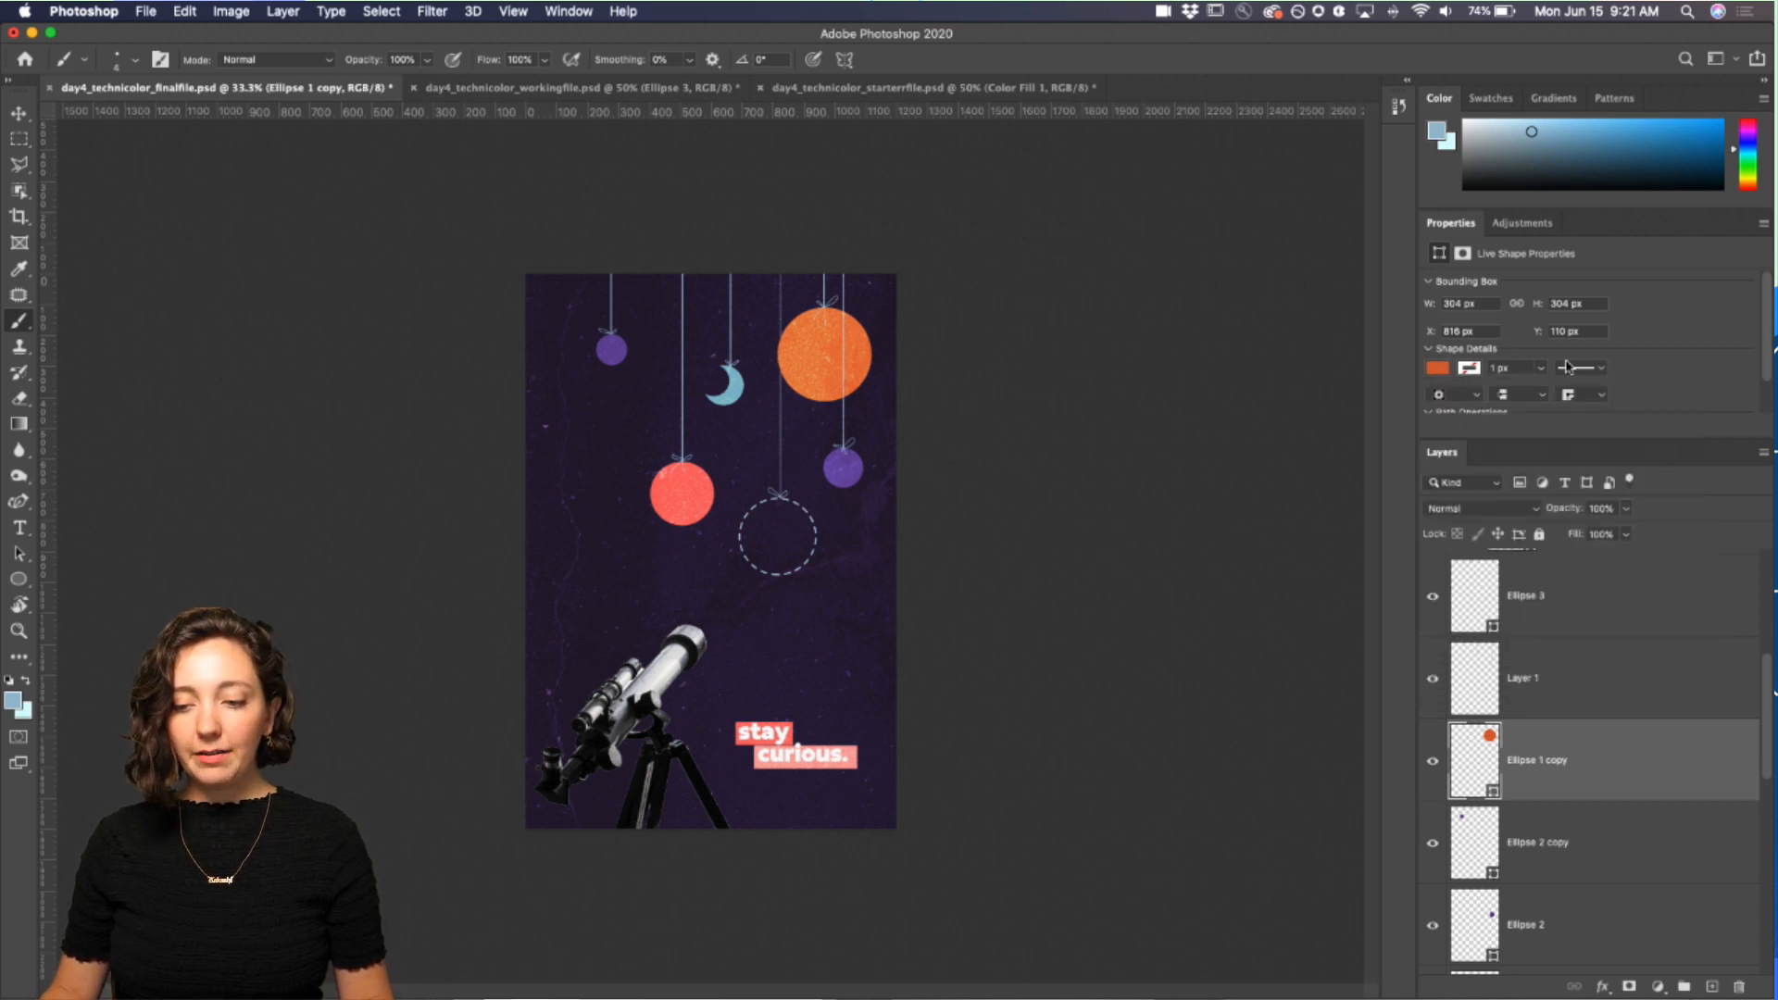
{"action": "left_click", "coordinate": [1603, 371]}
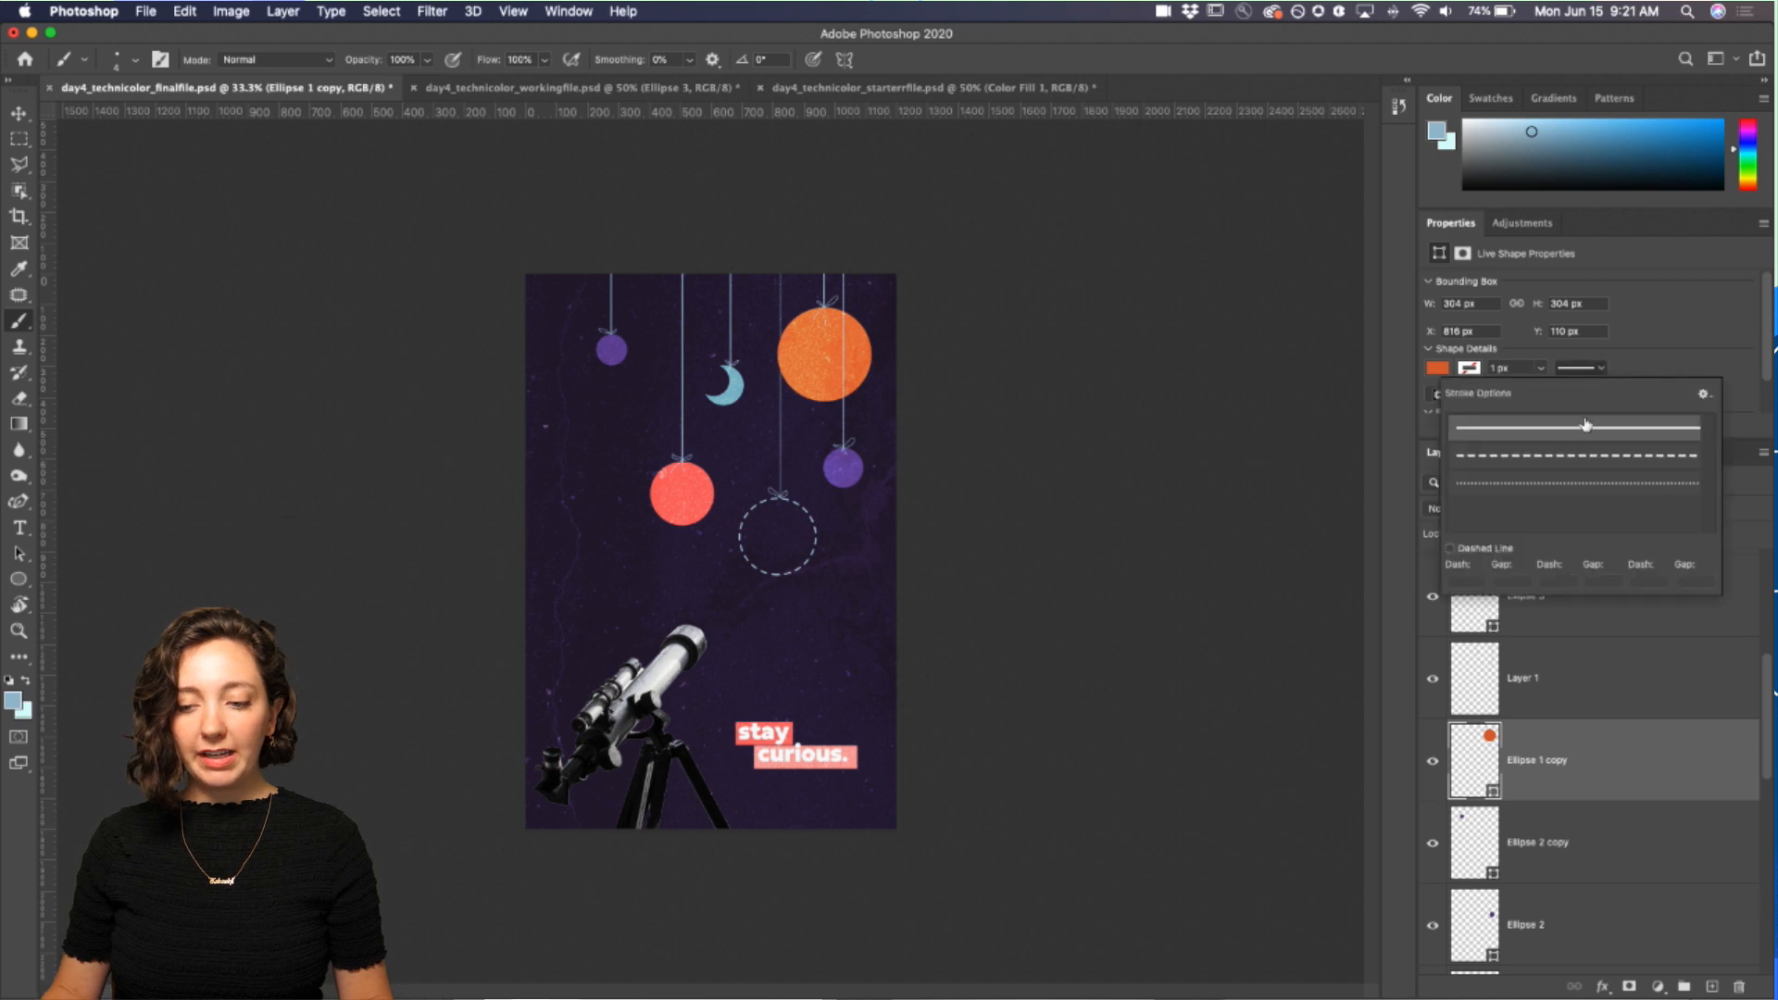
{"action": "left_click", "coordinate": [1635, 350]}
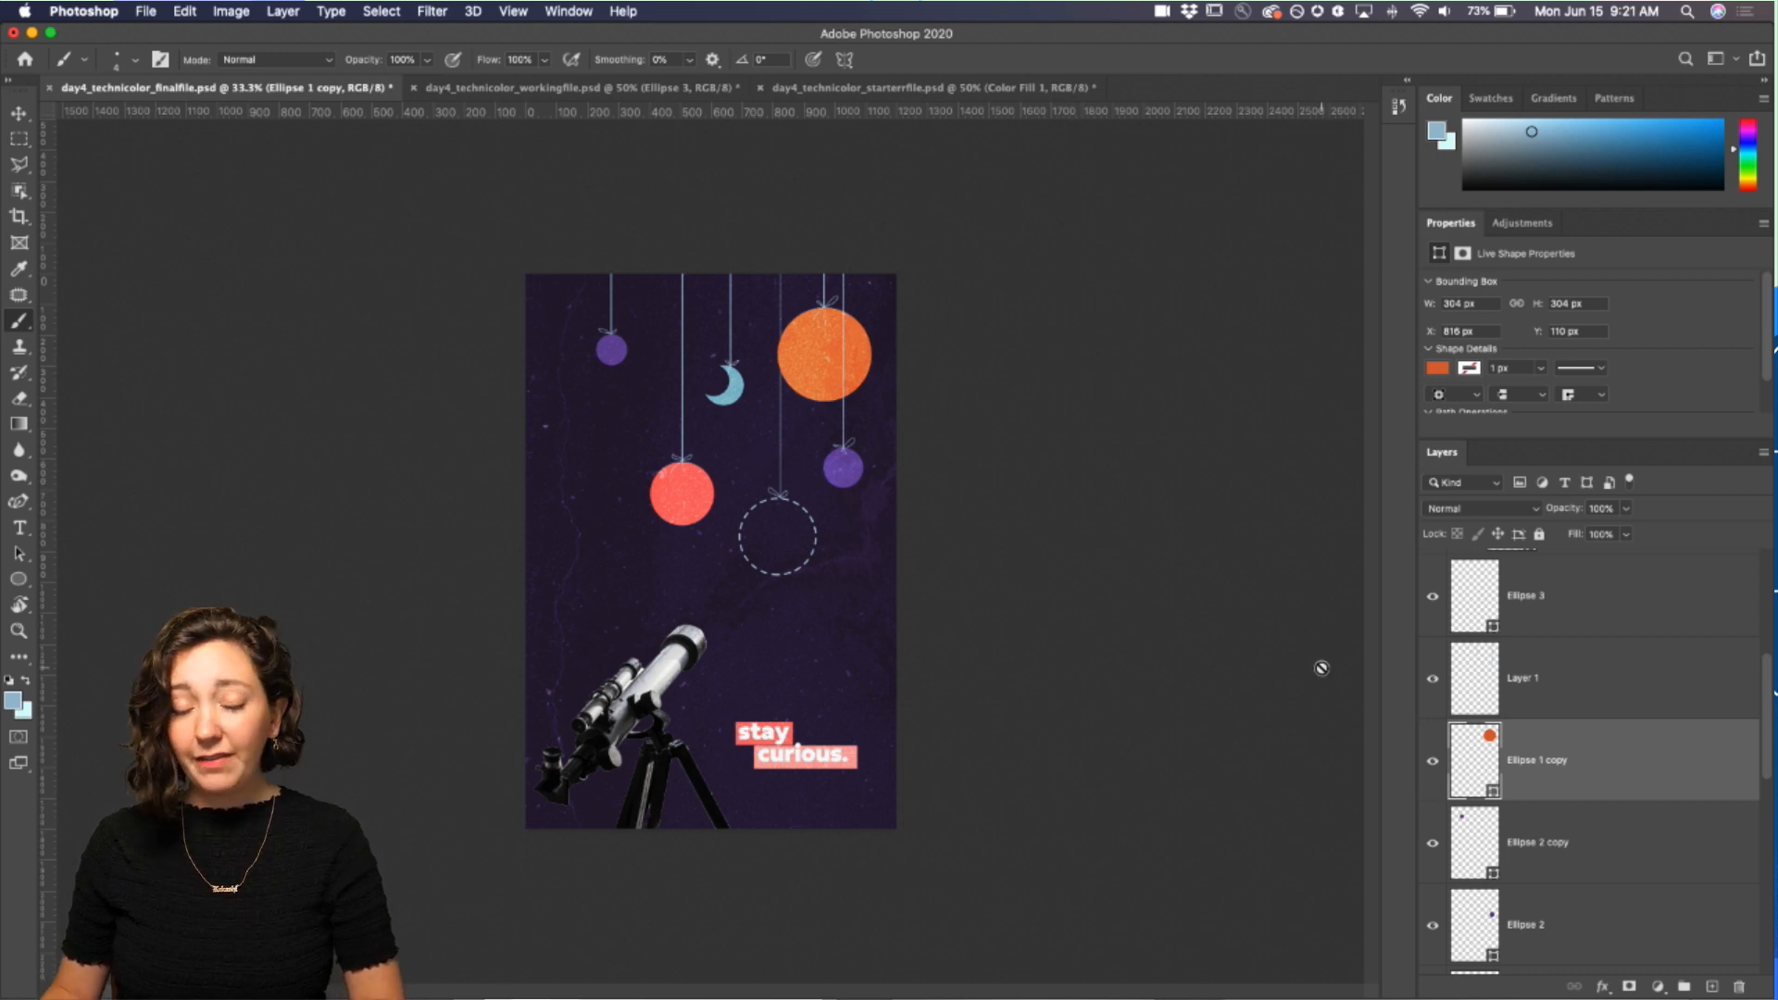
Step: Try adding a Drop Shadow with raised opacity to the Ellipse 1 copy layer, then undo it
{"action": "right_click", "coordinate": [1578, 740]}
{"action": "left_click", "coordinate": [1639, 755]}
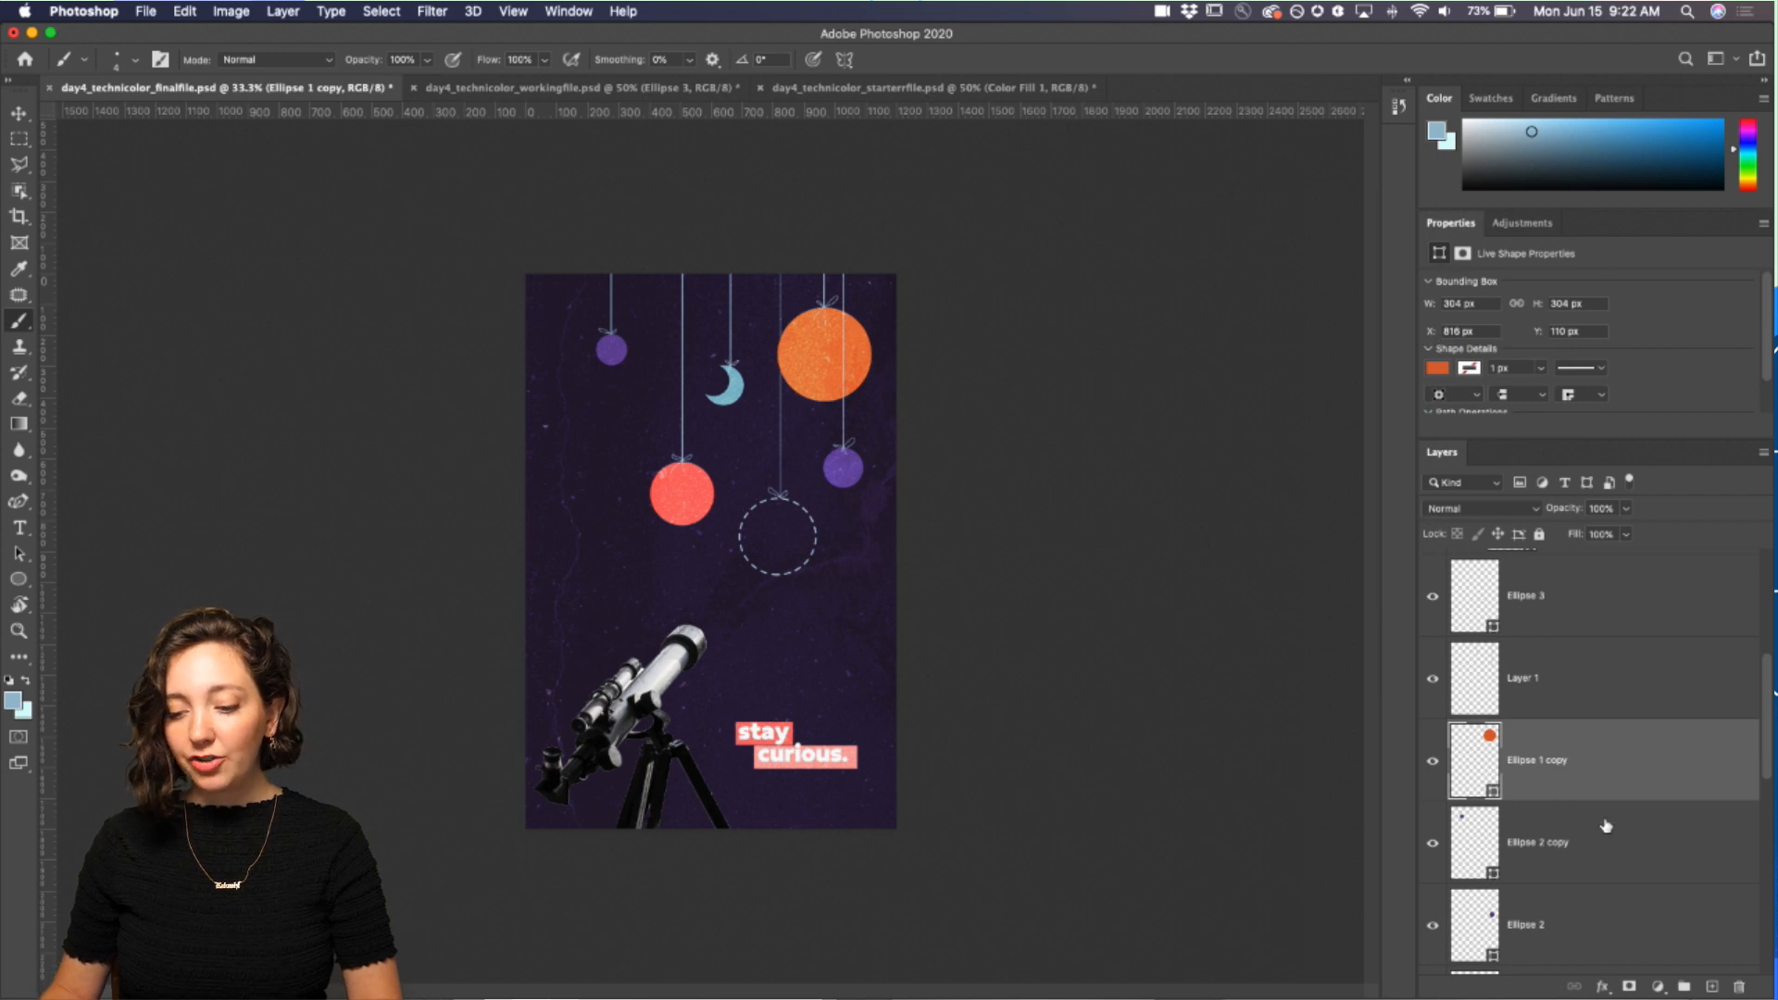
{"action": "left_click", "coordinate": [1602, 987]}
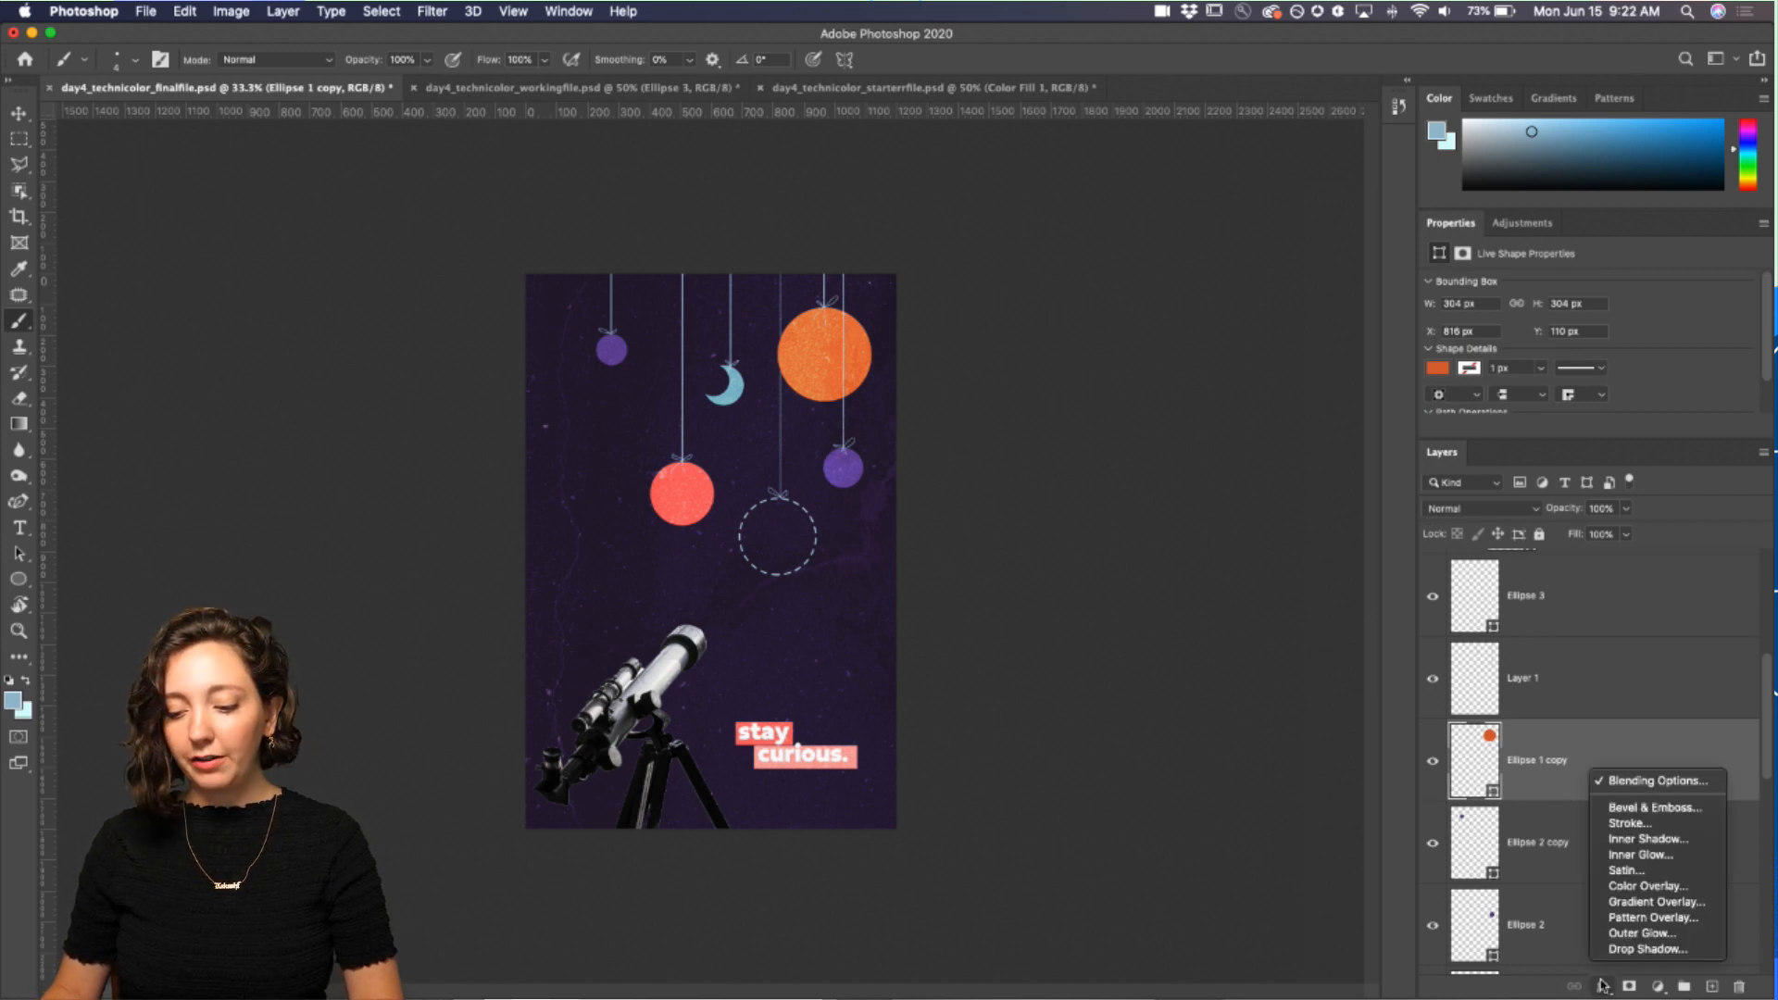
{"action": "left_click", "coordinate": [1647, 949]}
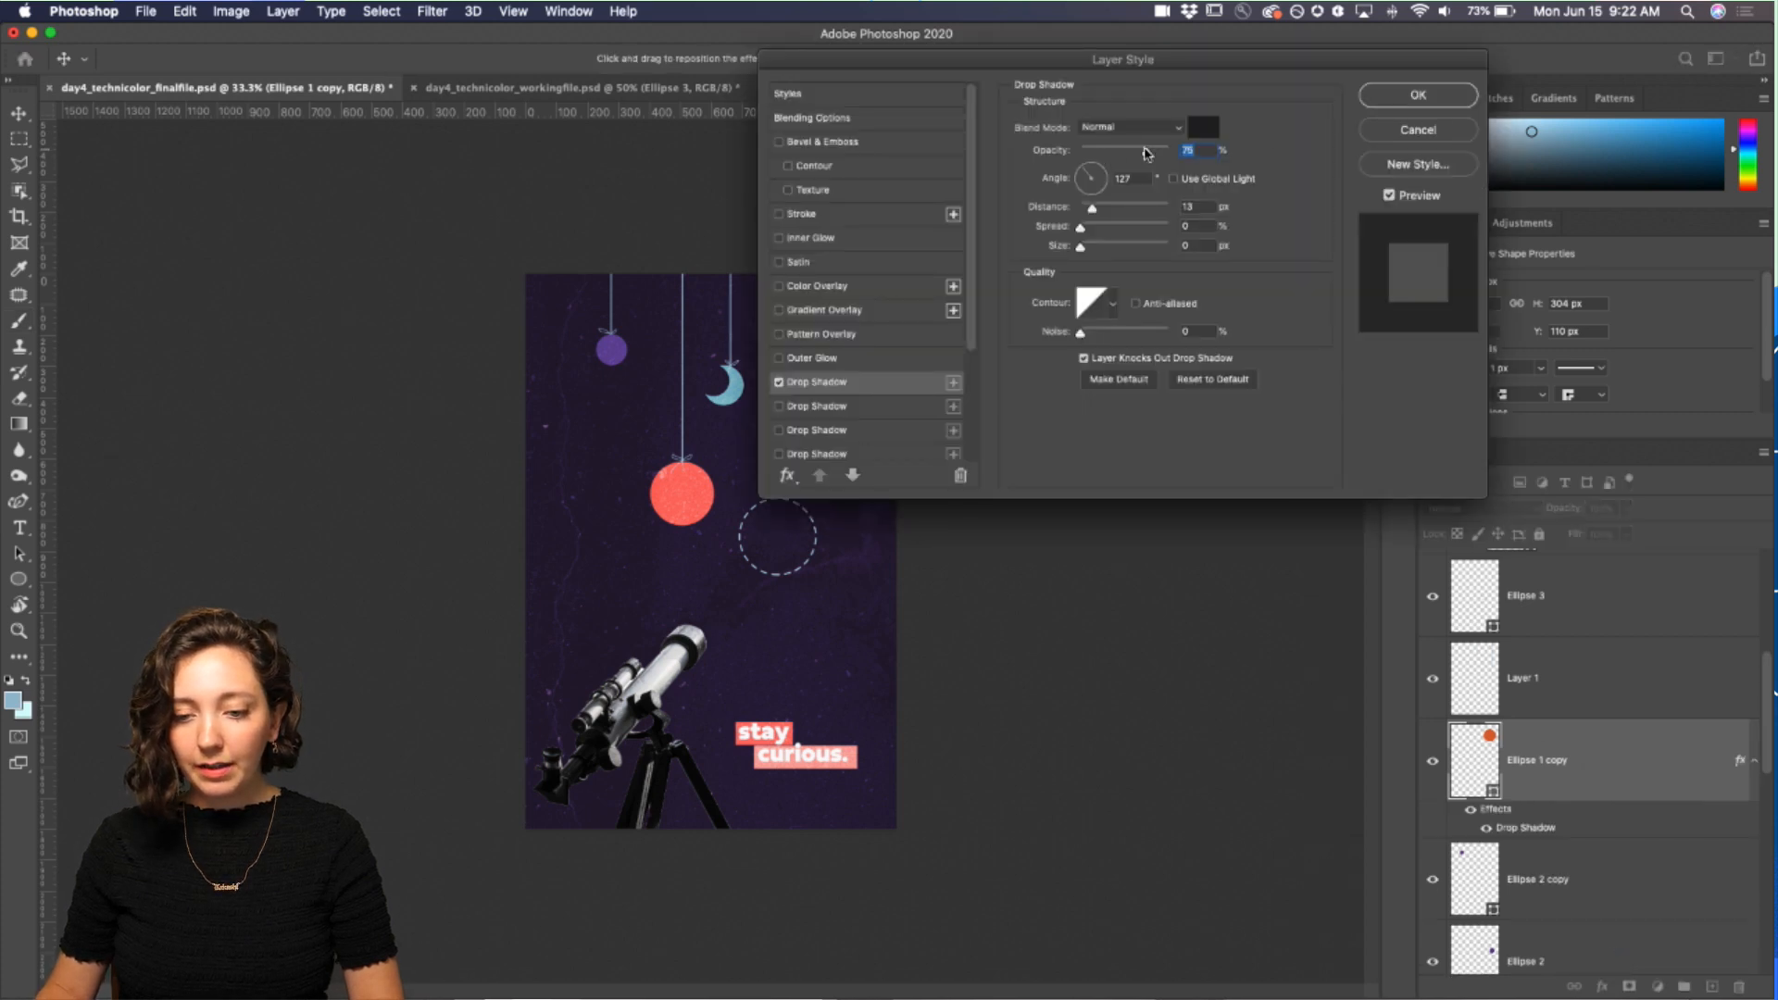
{"action": "left_click_drag", "start_coordinate": [1147, 151], "coordinate": [1167, 154]}
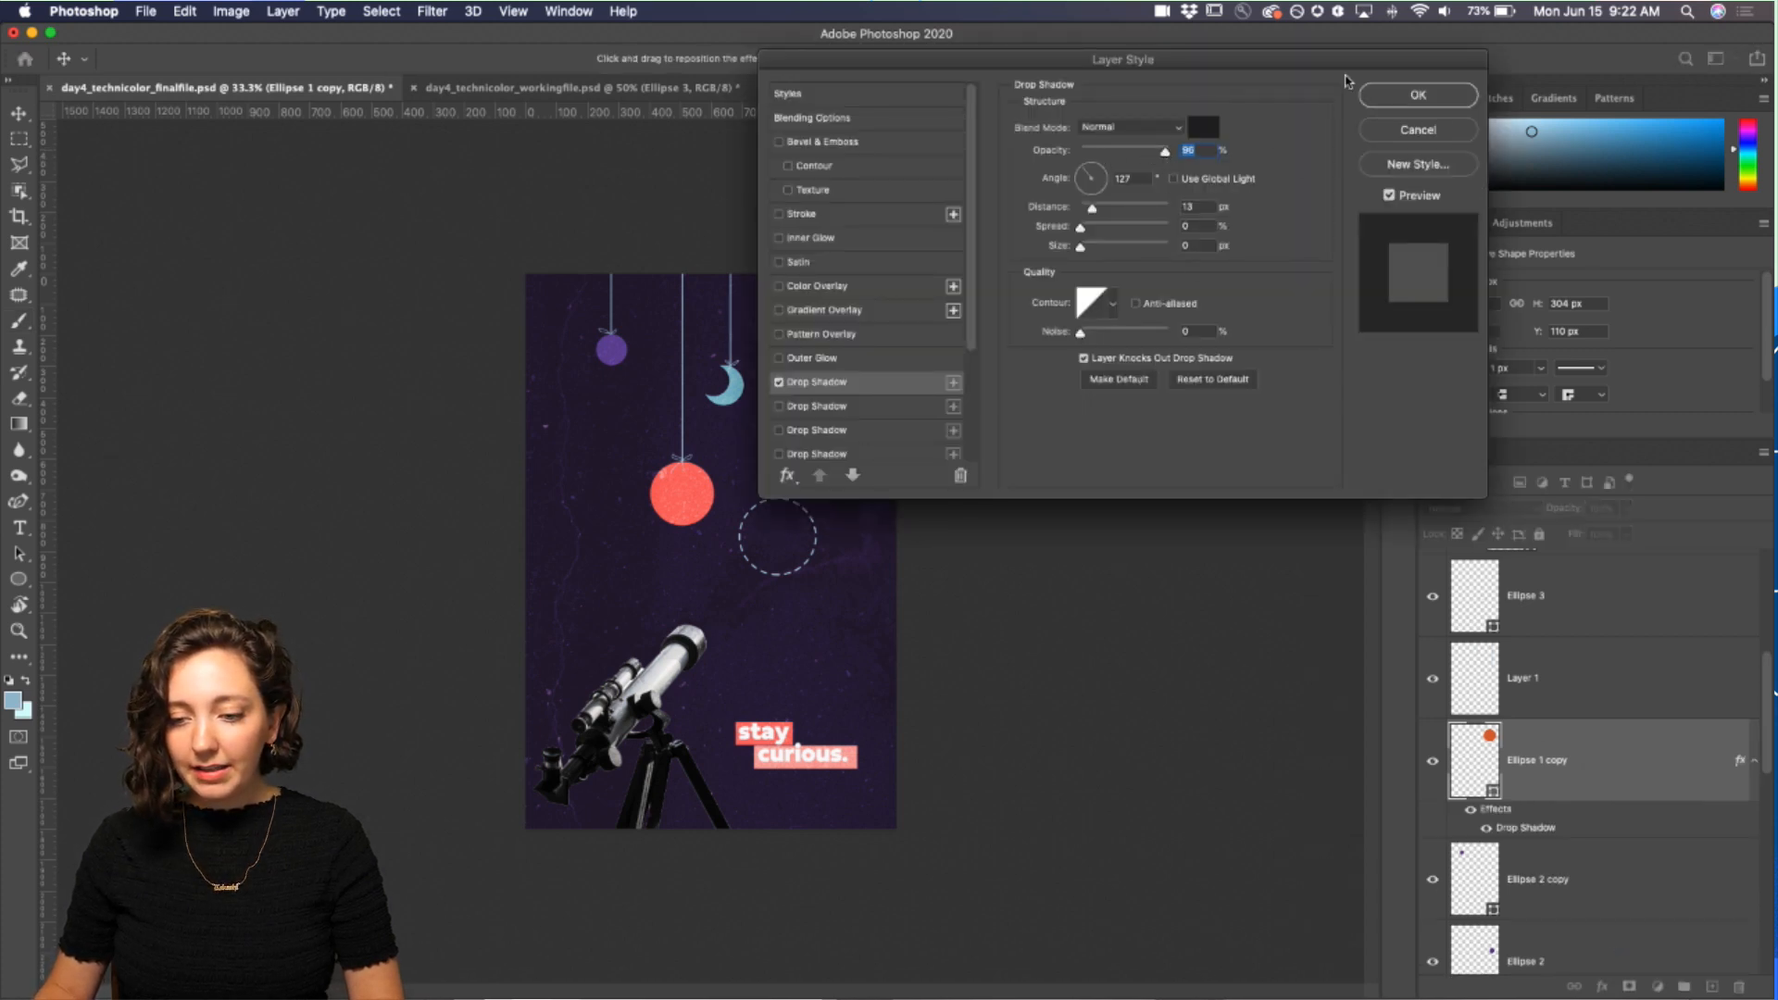
{"action": "left_click", "coordinate": [1383, 90]}
{"action": "key", "text": "super+1"}
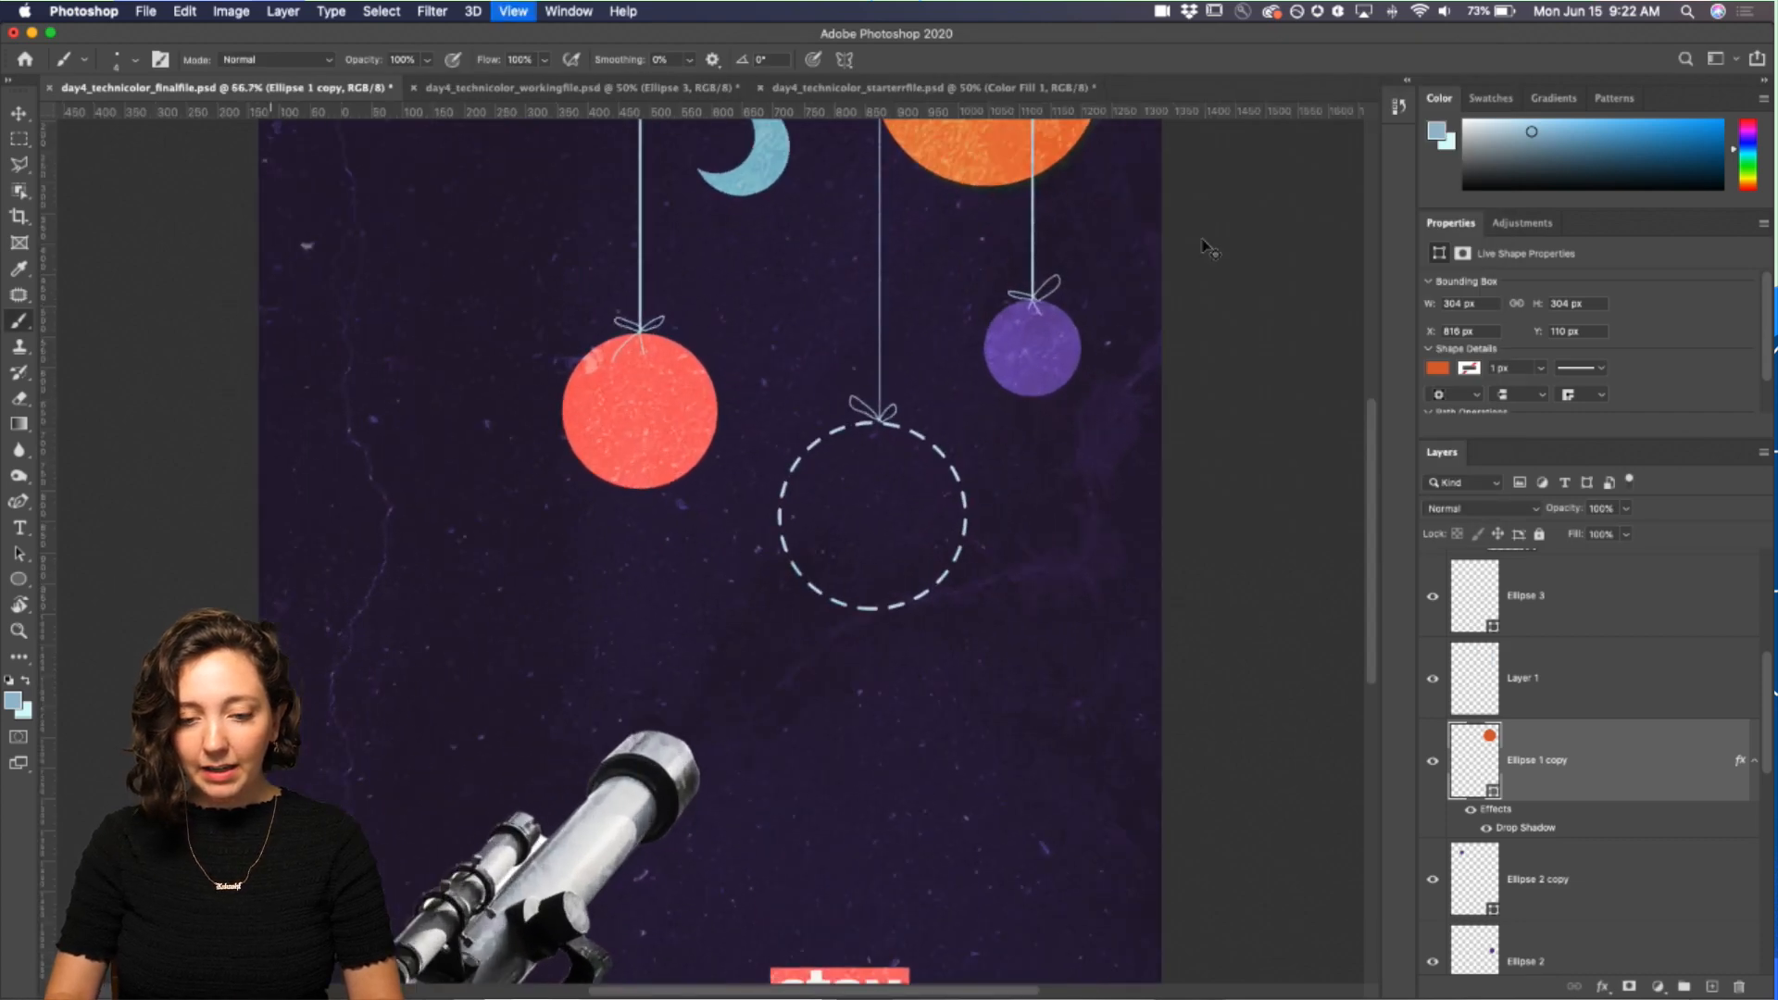
{"action": "scroll", "coordinate": [1121, 342], "scroll_direction": "up", "scroll_amount": 4}
{"action": "scroll", "coordinate": [1120, 342], "scroll_direction": "right", "scroll_amount": 3}
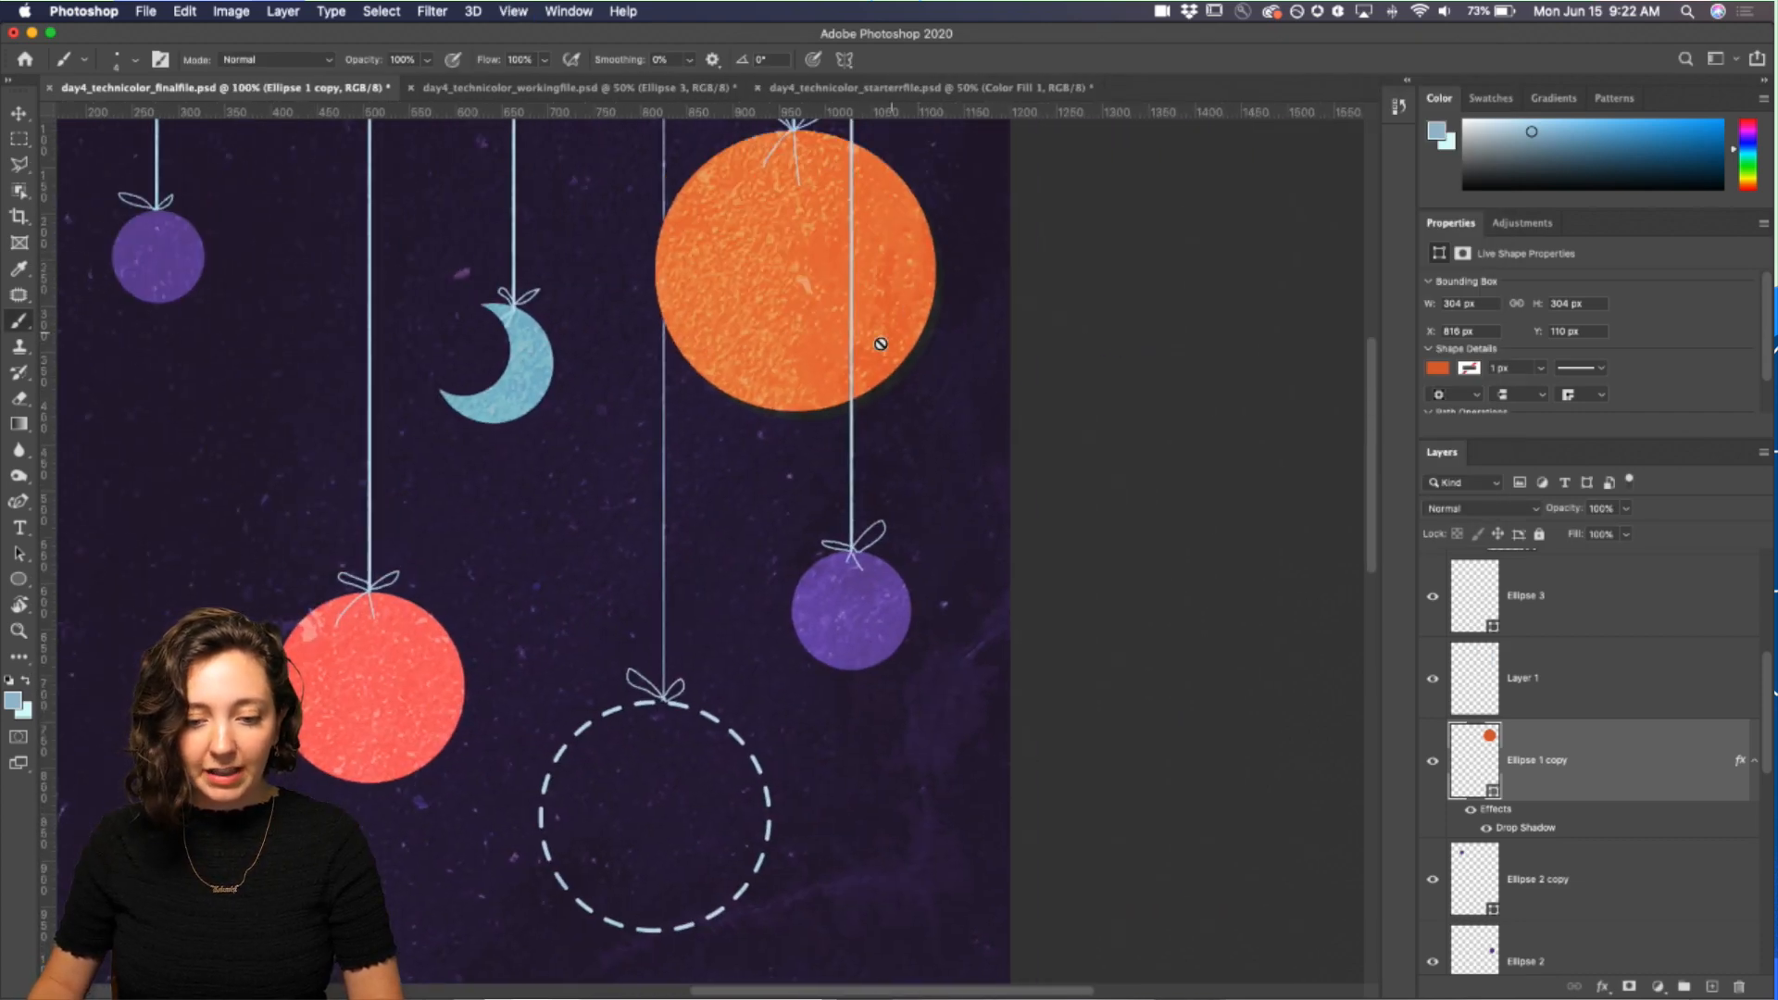
{"action": "key", "text": "super+minus"}
{"action": "key", "text": "super+minus"}
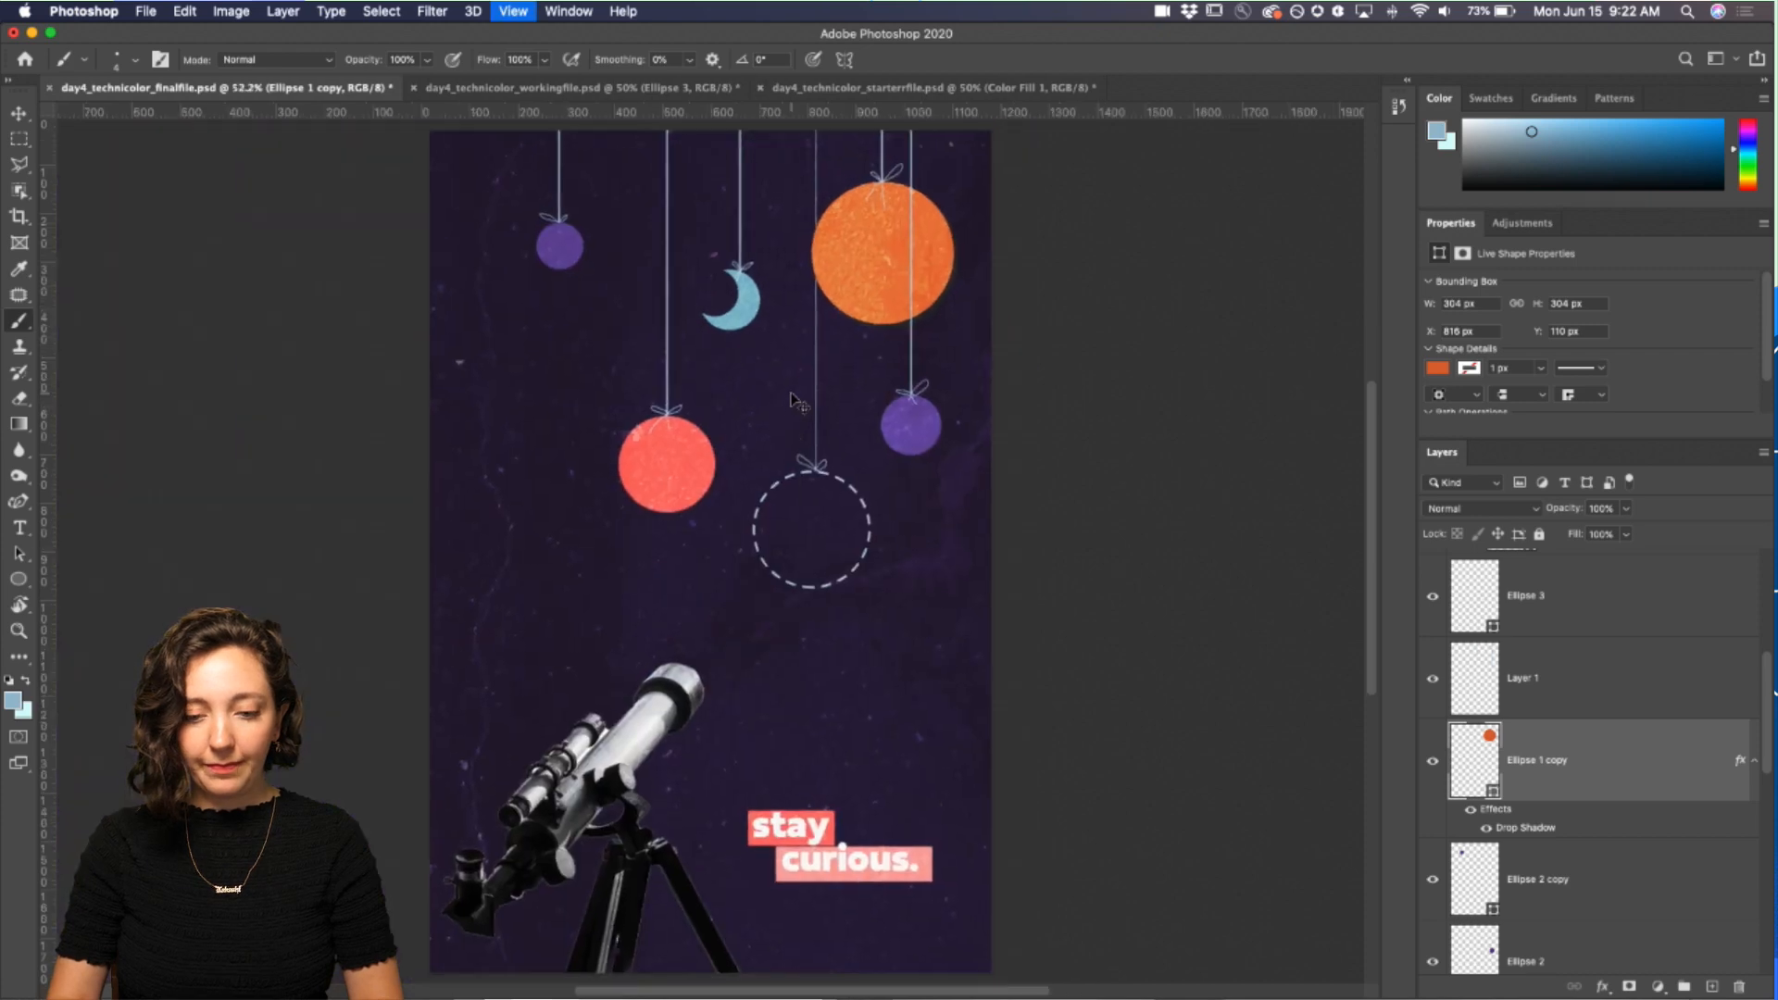
{"action": "key", "text": "super+z"}
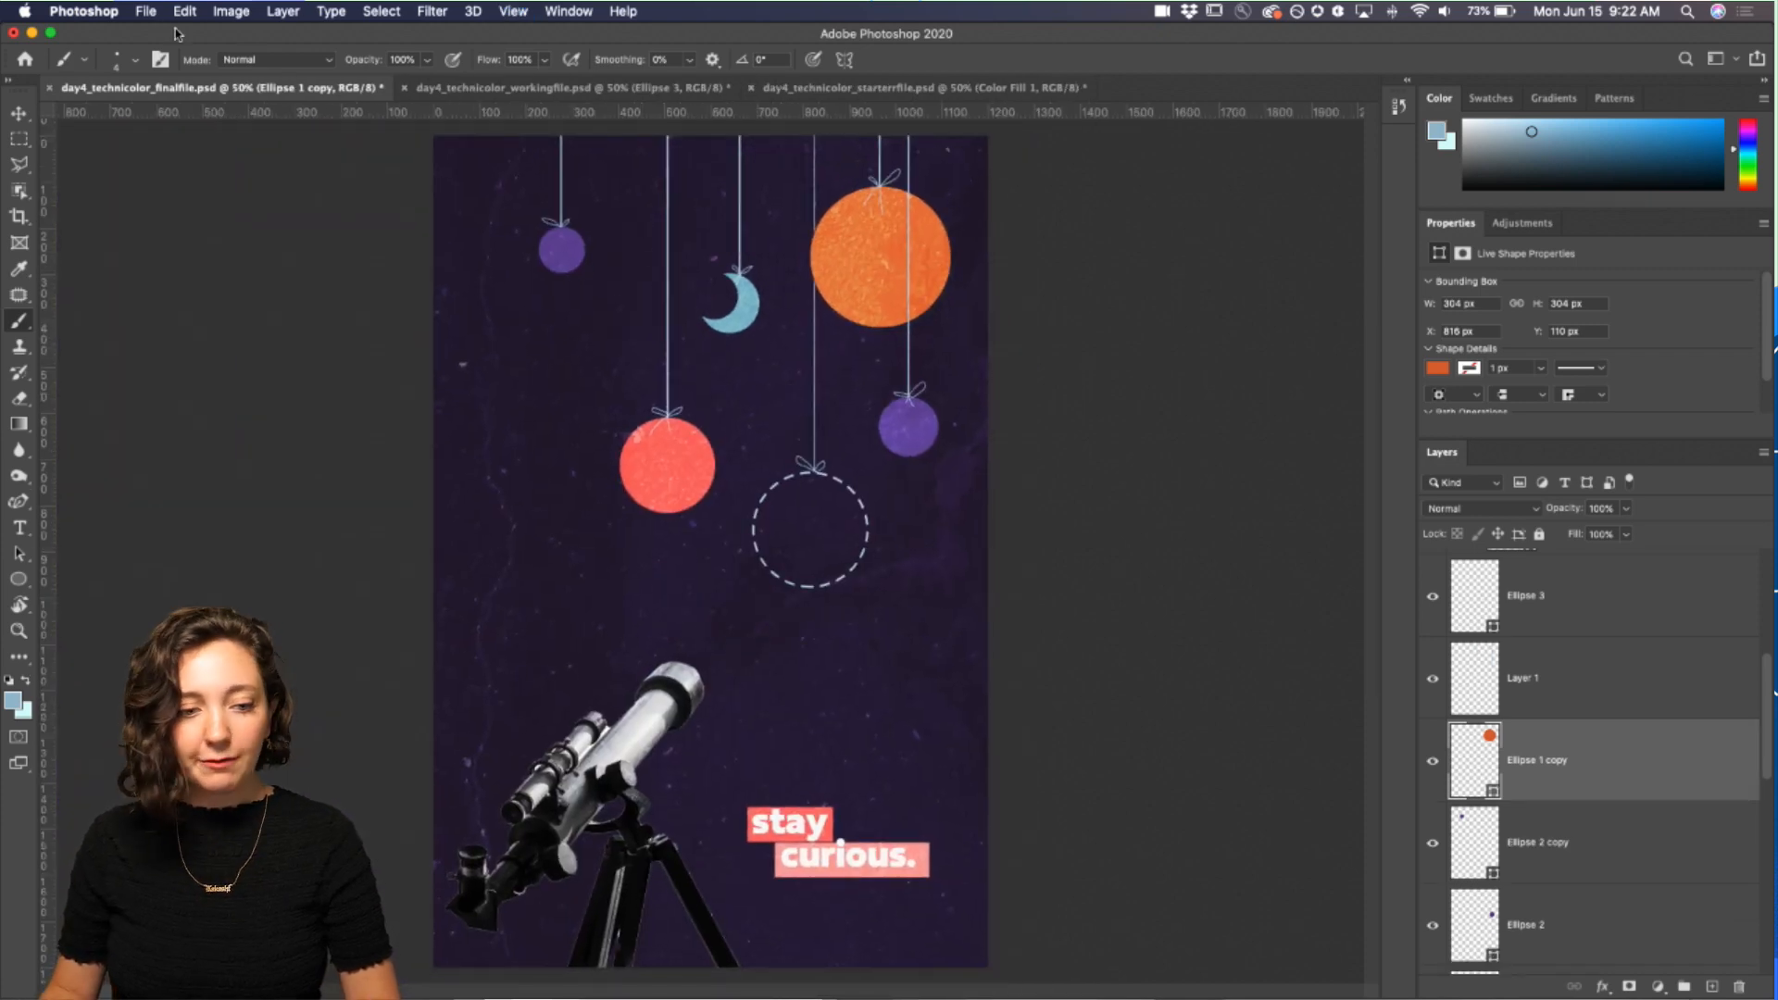
Step: Export the final file as a PNG named fordiscord_Day5
{"action": "left_click", "coordinate": [138, 12]}
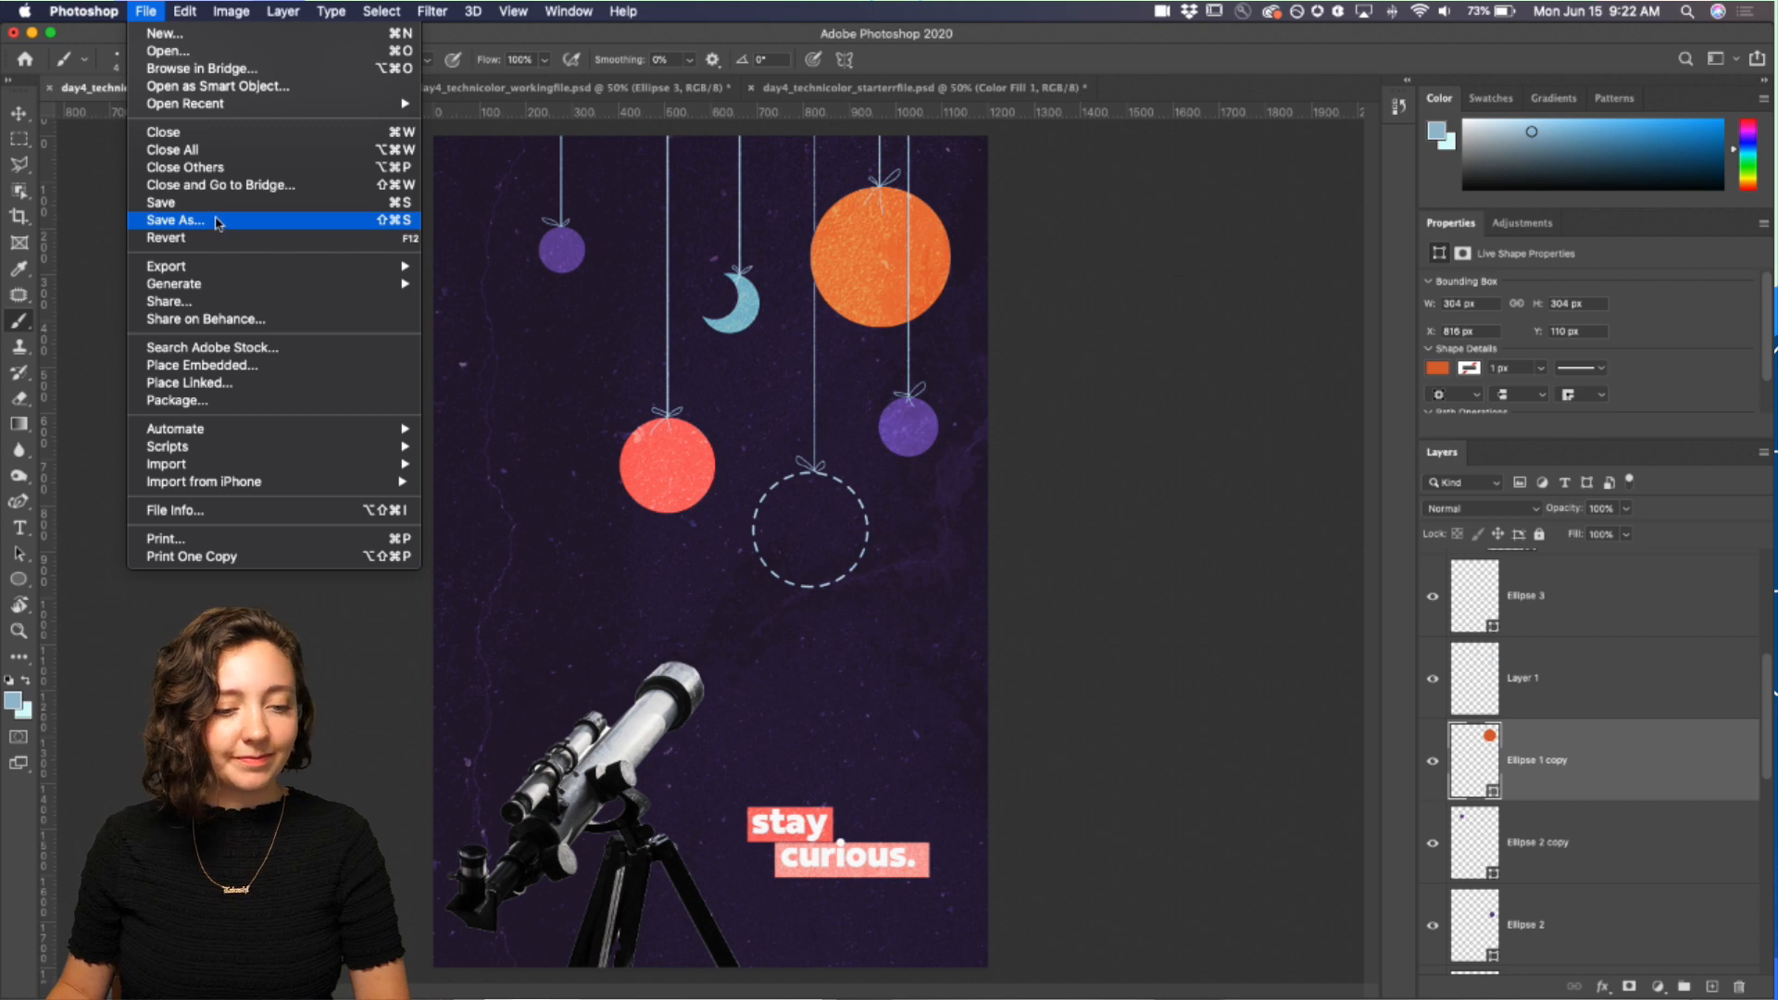
{"action": "mouse_move", "coordinate": [308, 268]}
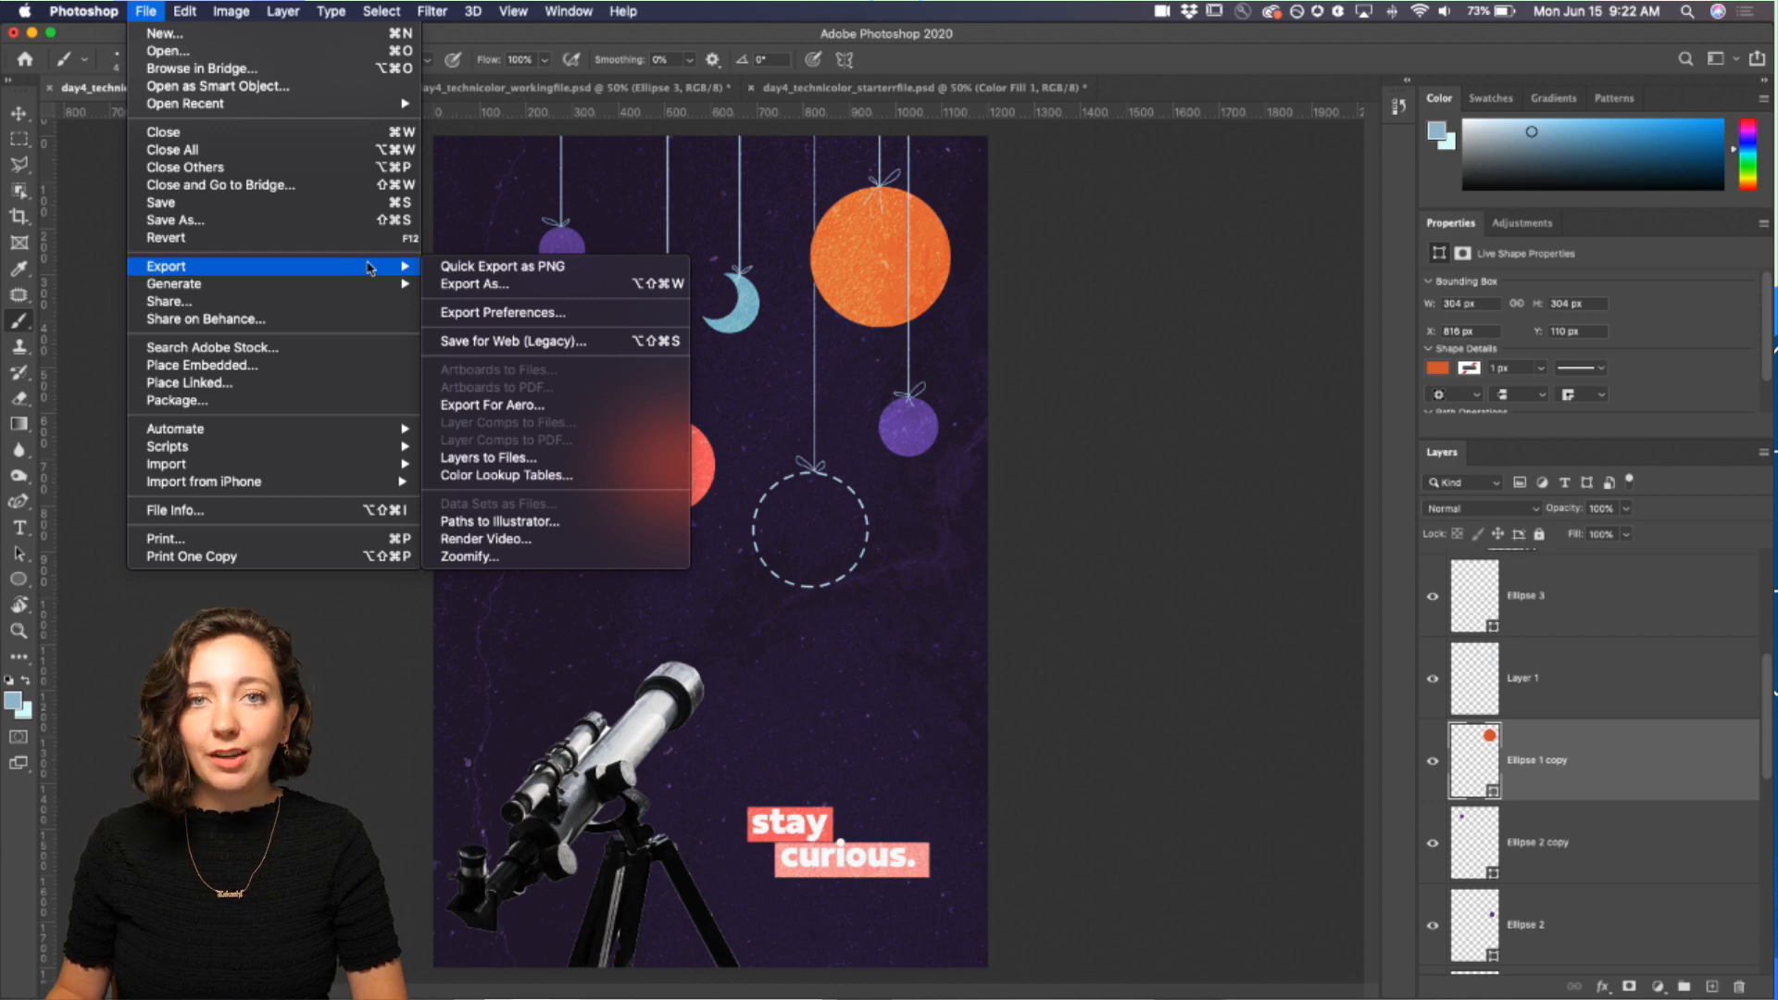
{"action": "left_click", "coordinate": [554, 268]}
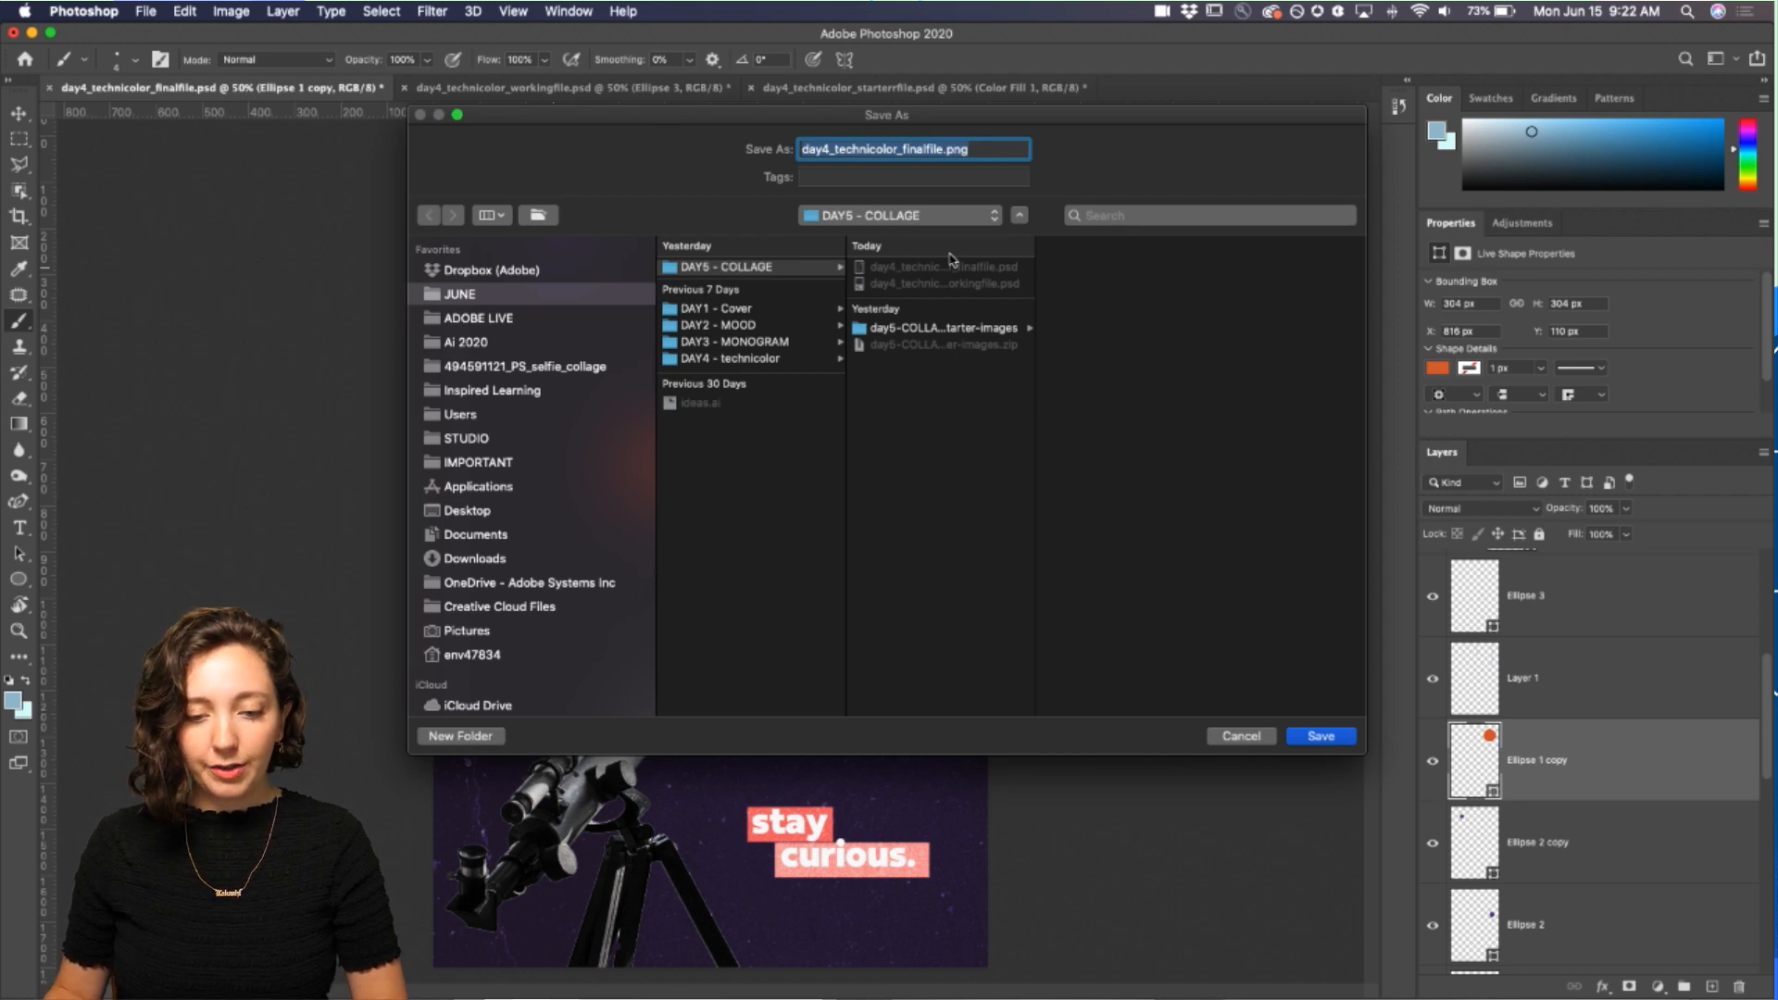
{"action": "type", "text": "ford"}
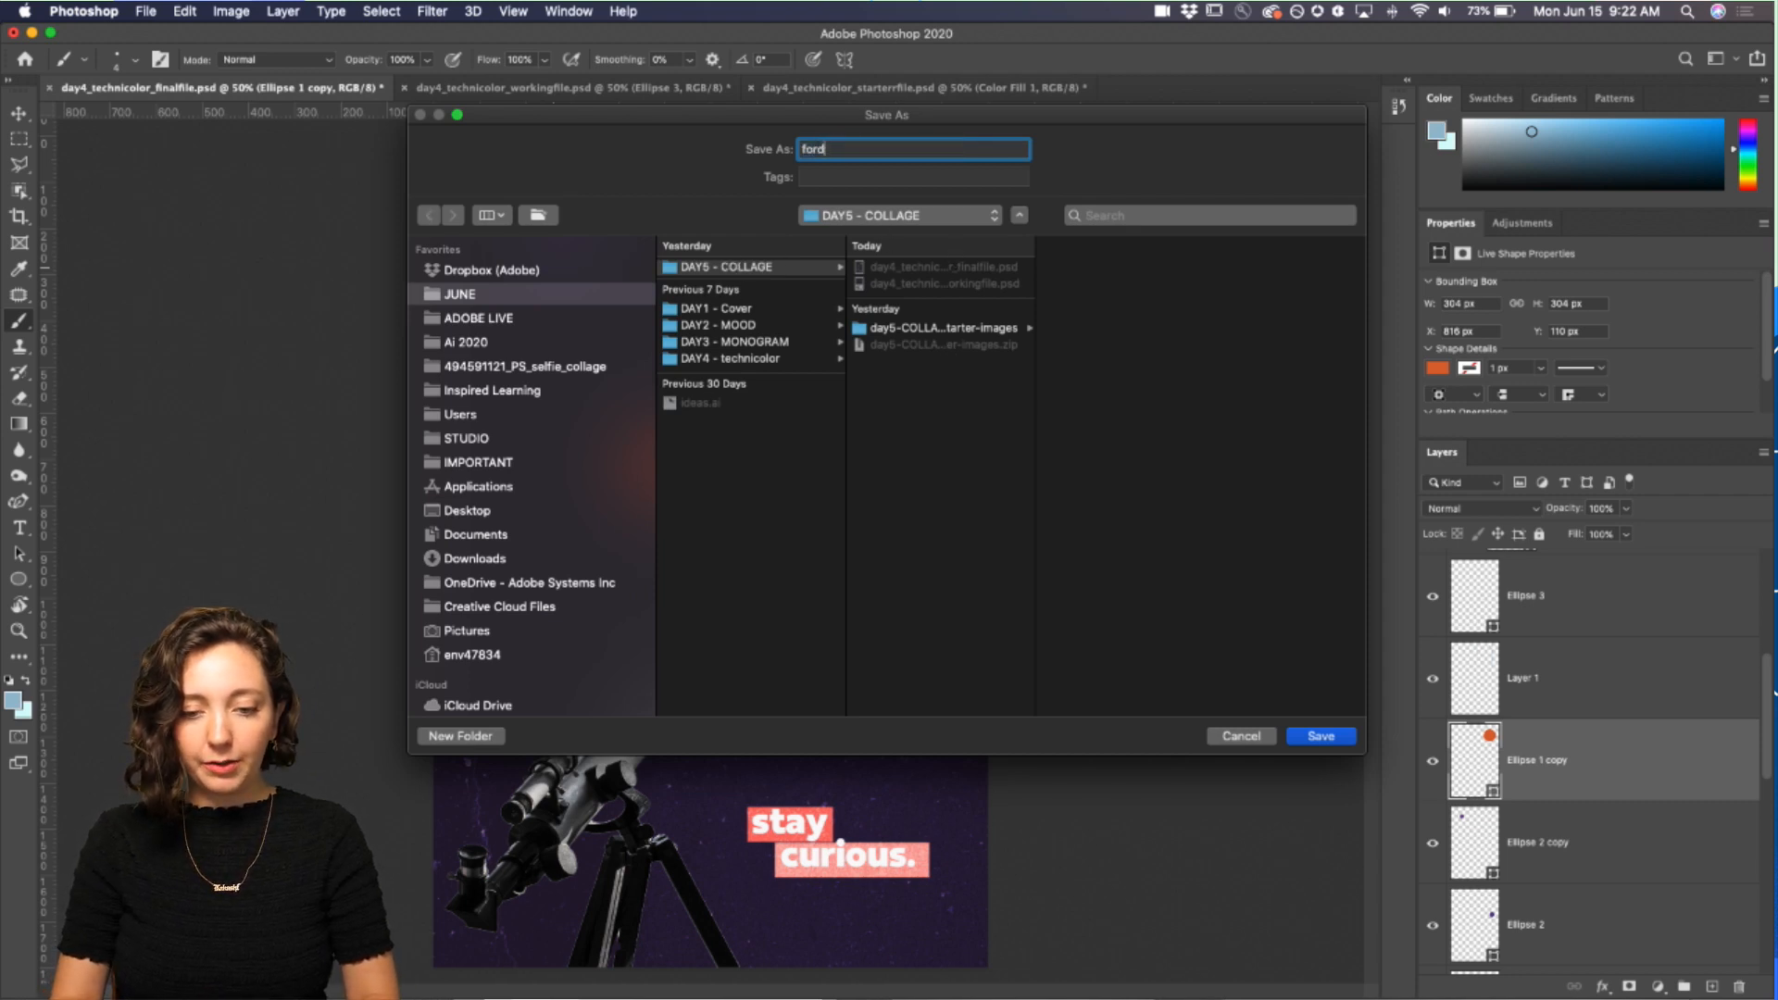
{"action": "type", "text": "iscord_Day5"}
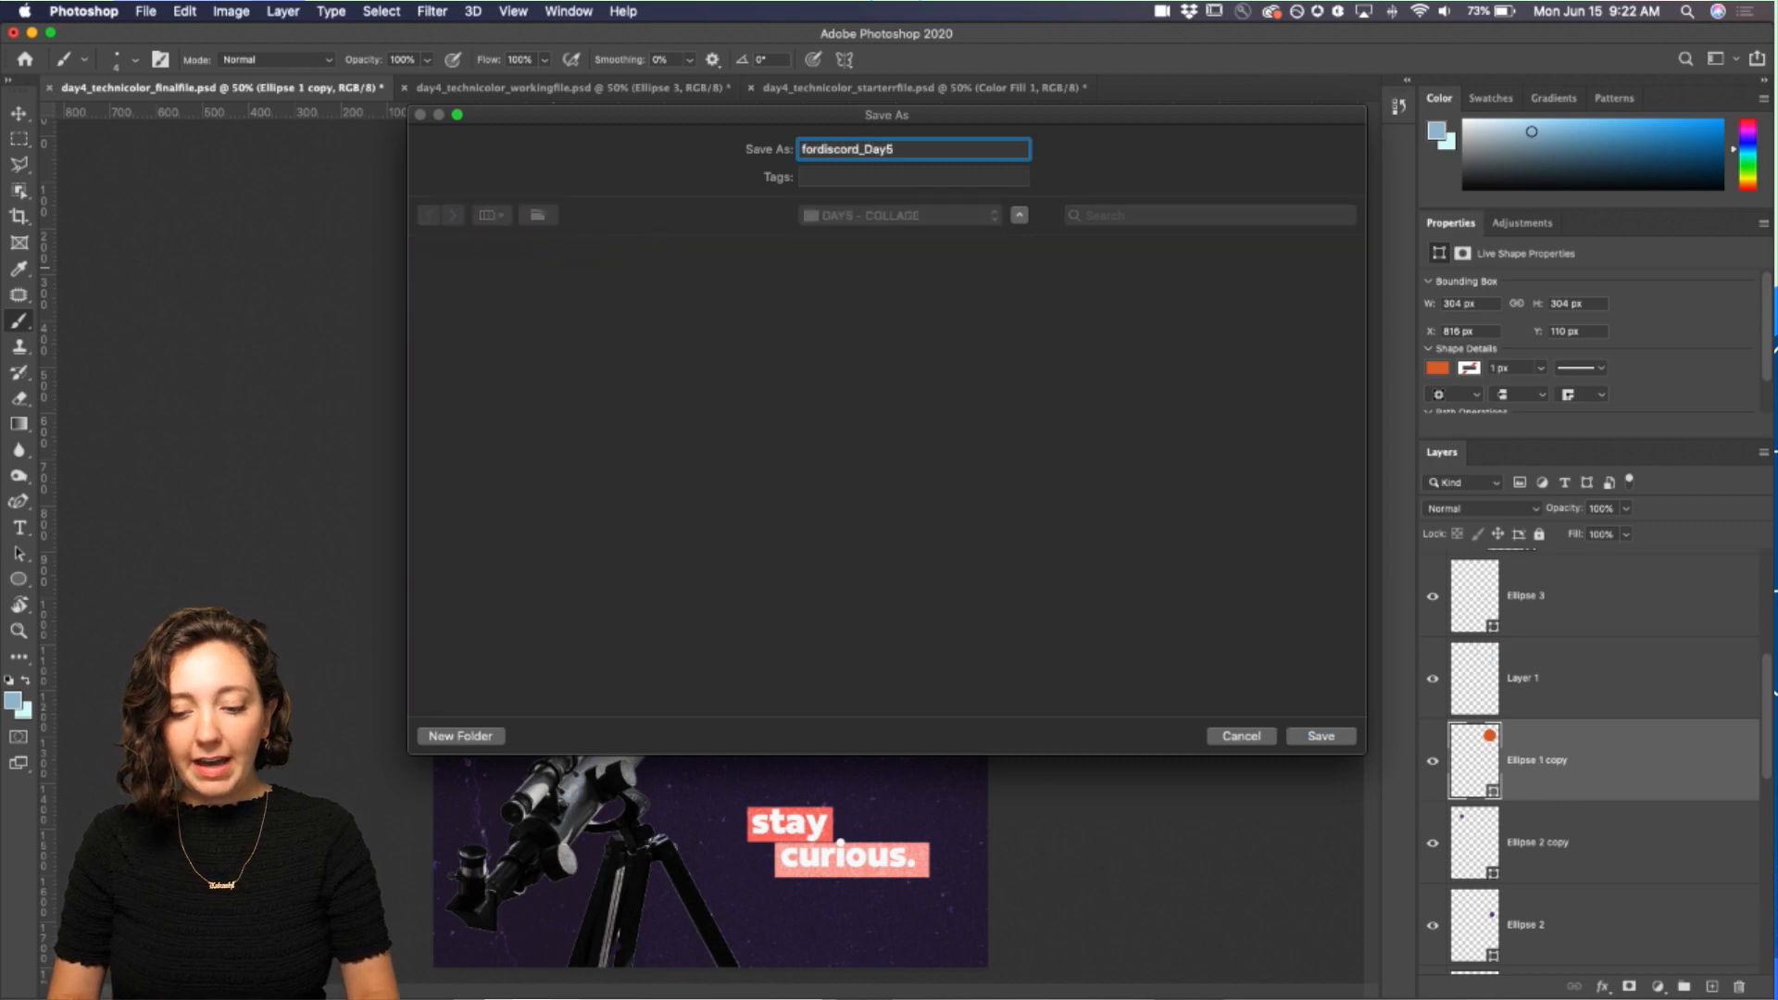
{"action": "key", "text": "Return"}
Step: Switch to Discord to share the postcard in the challenge channel
{"action": "mouse_move", "coordinate": [817, 997]}
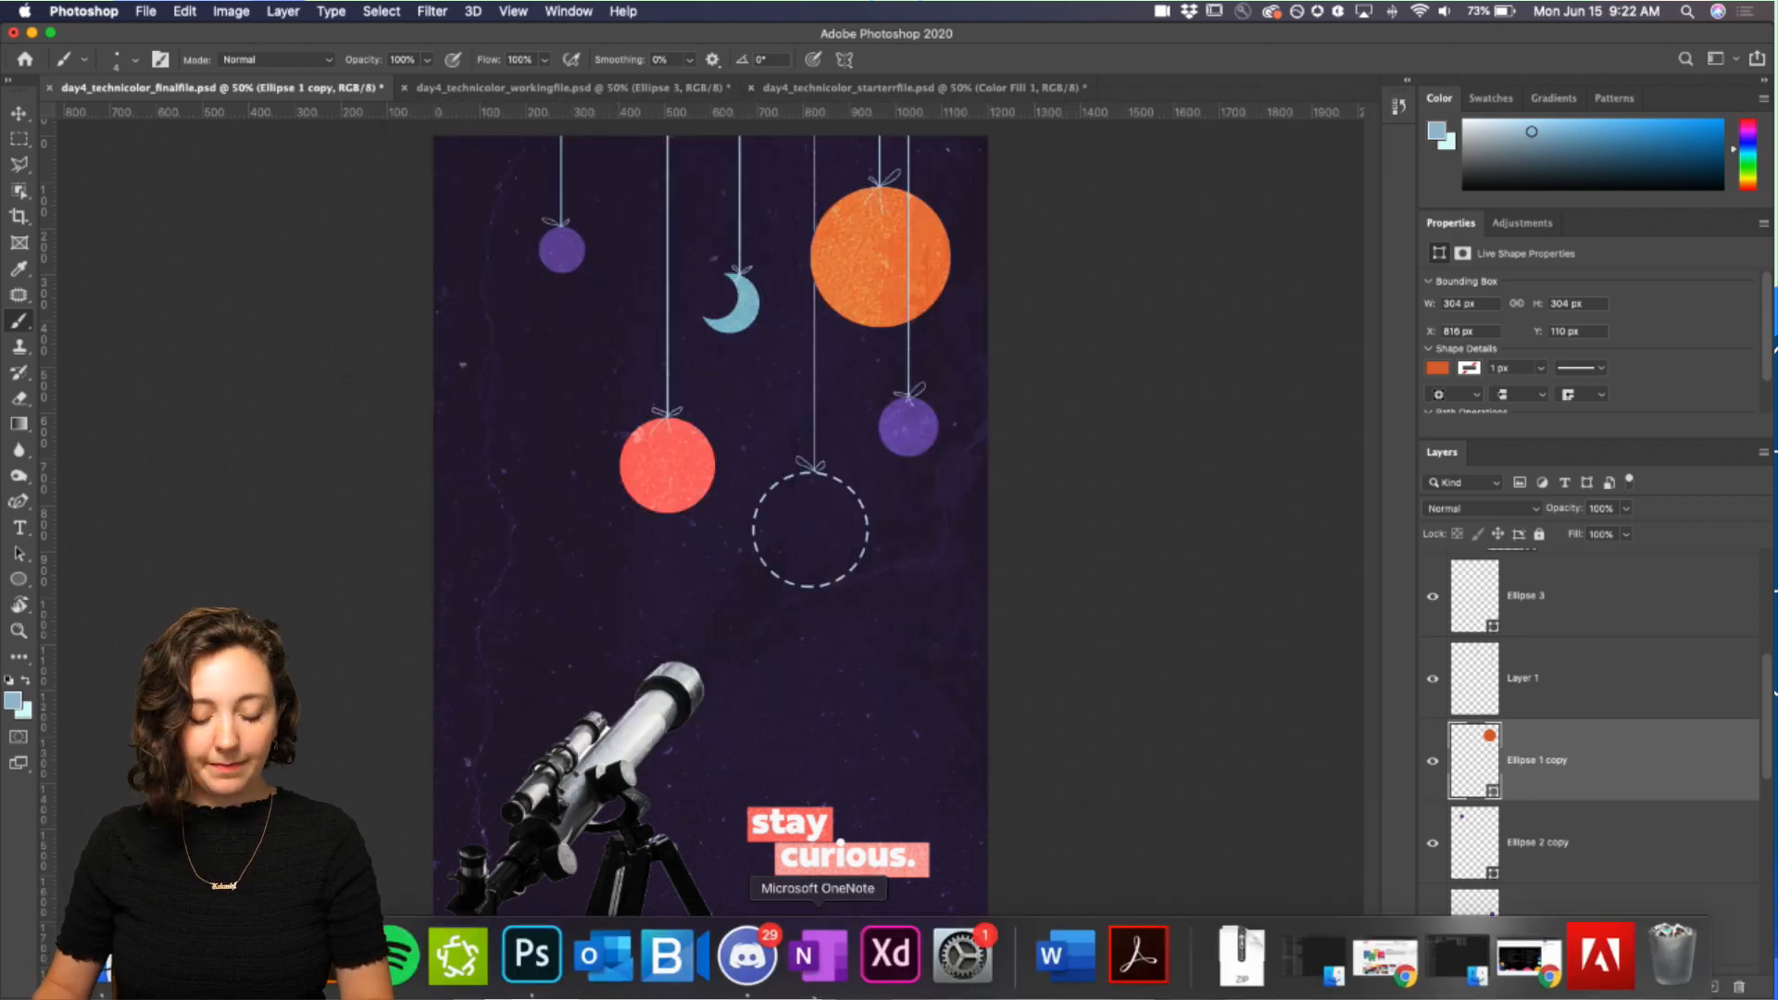
{"action": "left_click", "coordinate": [748, 956]}
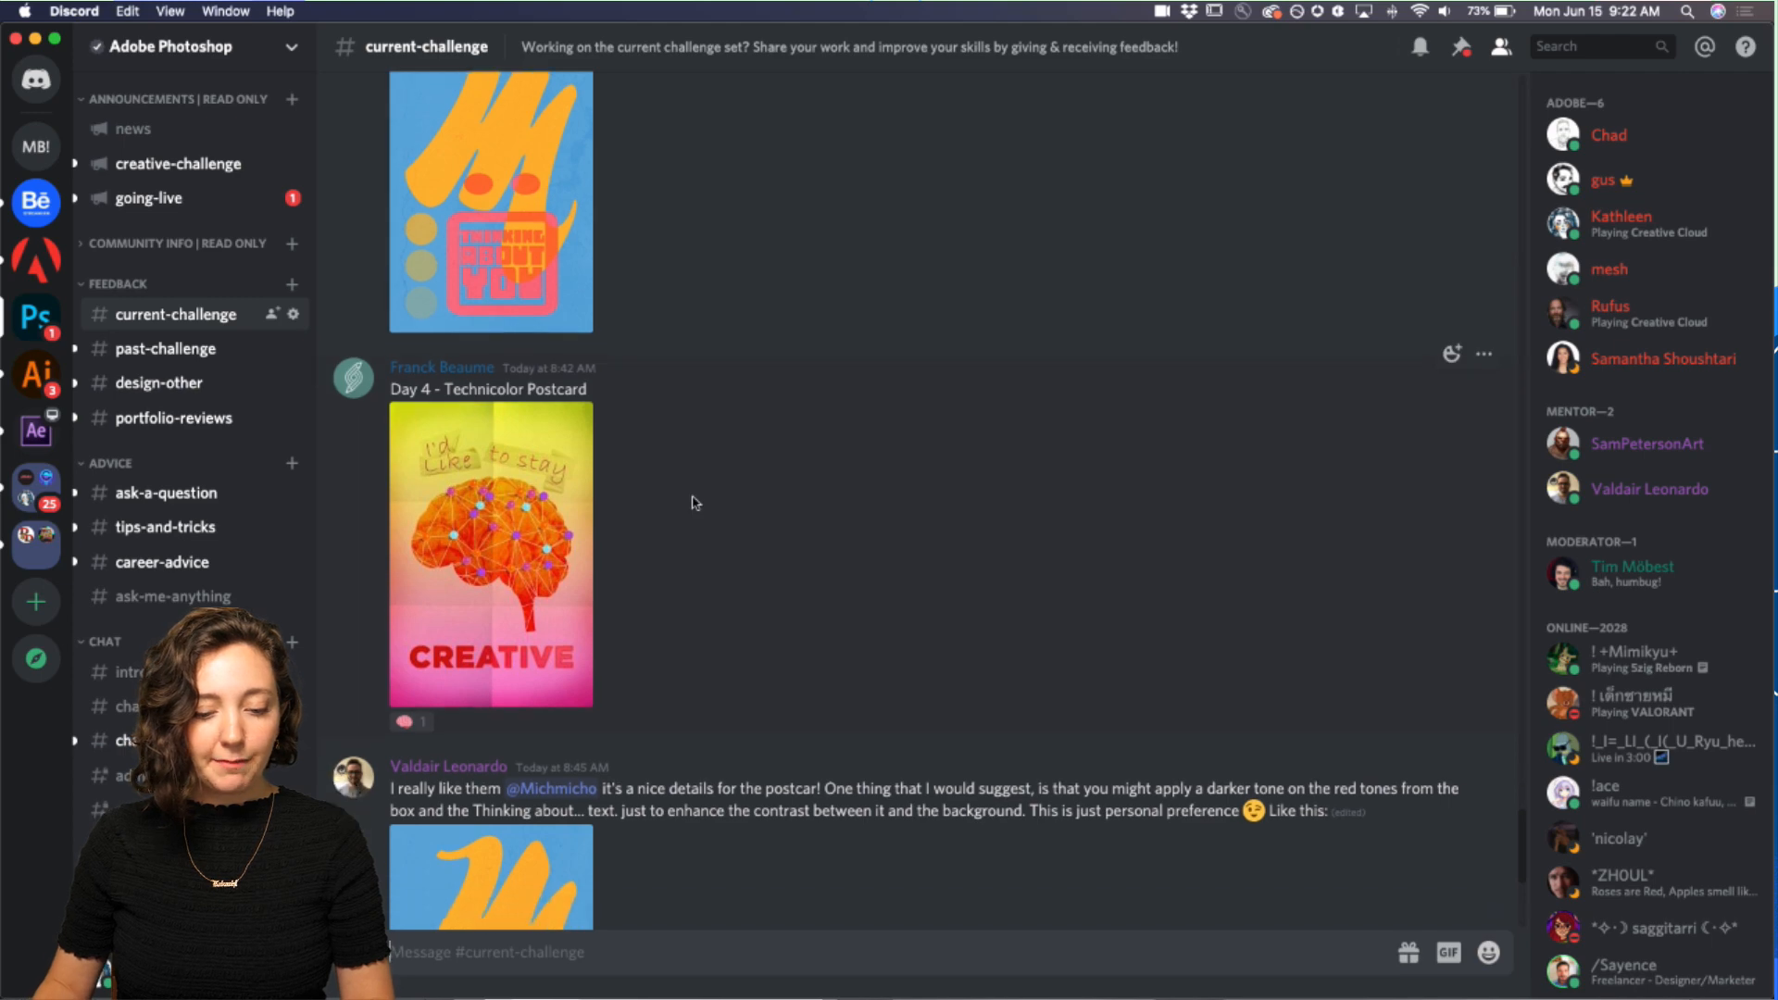
Step: Scroll through the current-challenge channel to review other members' posted submissions and feedback
{"action": "scroll", "coordinate": [692, 501], "scroll_direction": "down", "scroll_amount": 5}
{"action": "scroll", "coordinate": [685, 500], "scroll_direction": "up", "scroll_amount": 8}
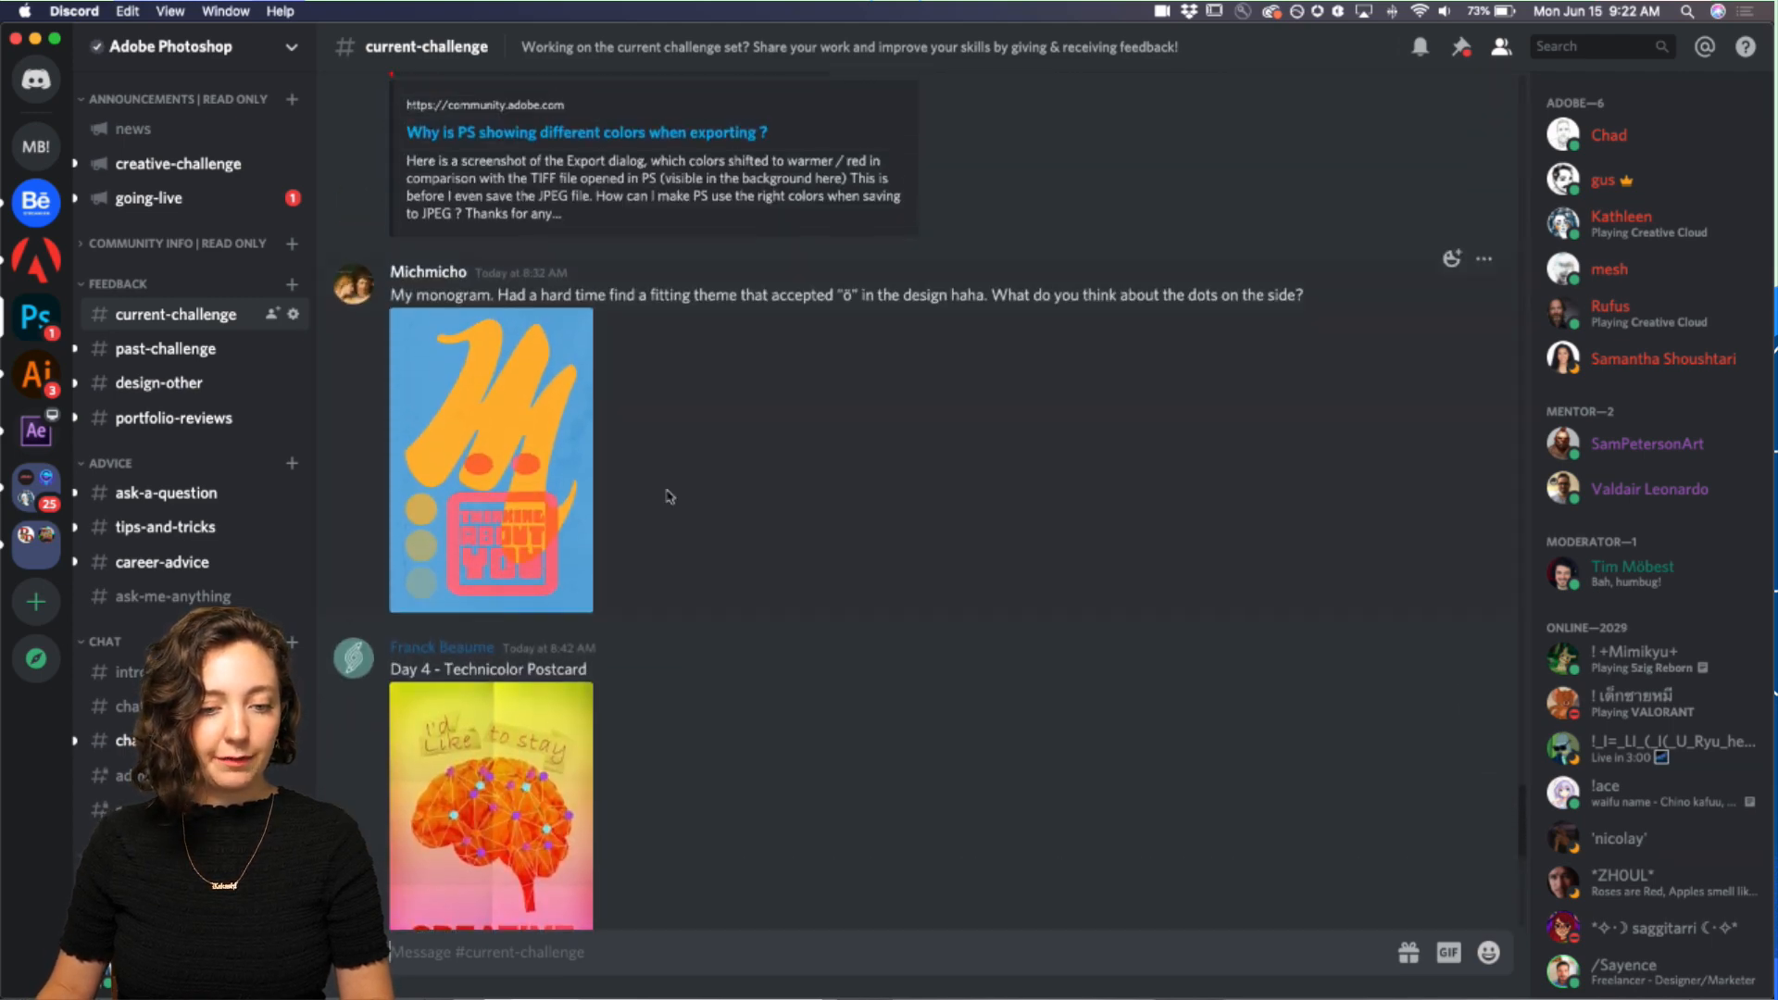
{"action": "scroll", "coordinate": [685, 474], "scroll_direction": "down", "scroll_amount": 3}
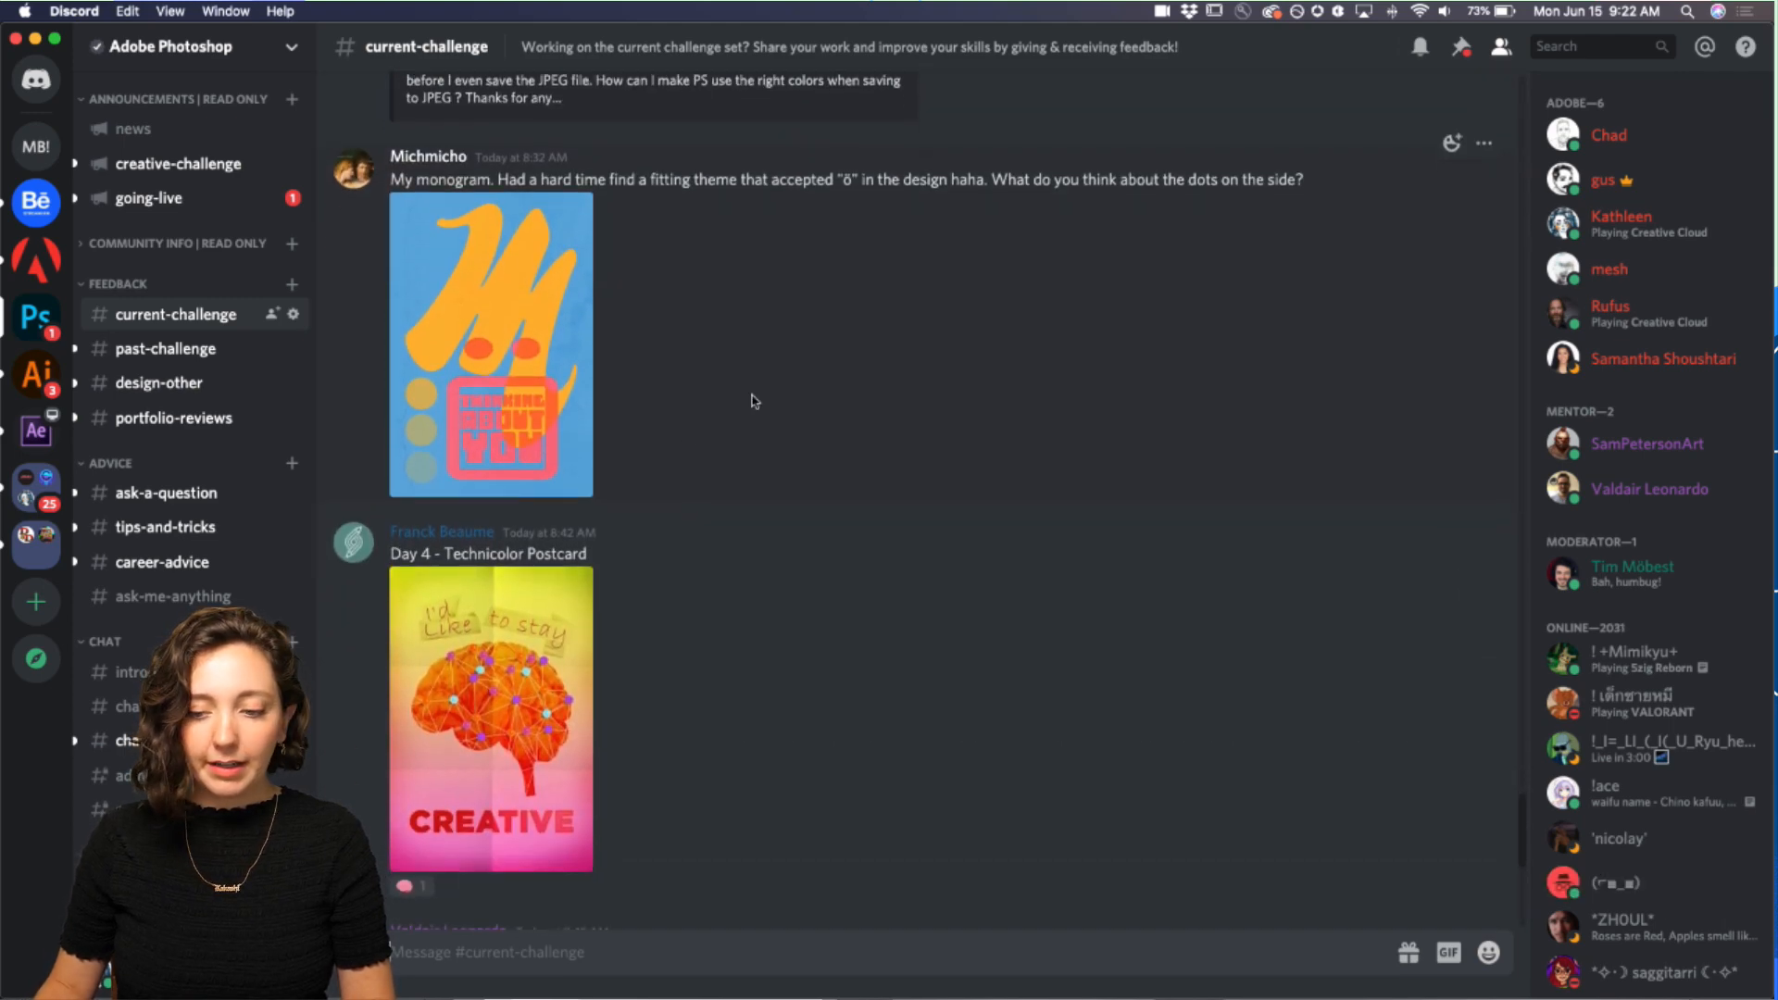
{"action": "scroll", "coordinate": [755, 401], "scroll_direction": "down", "scroll_amount": 9}
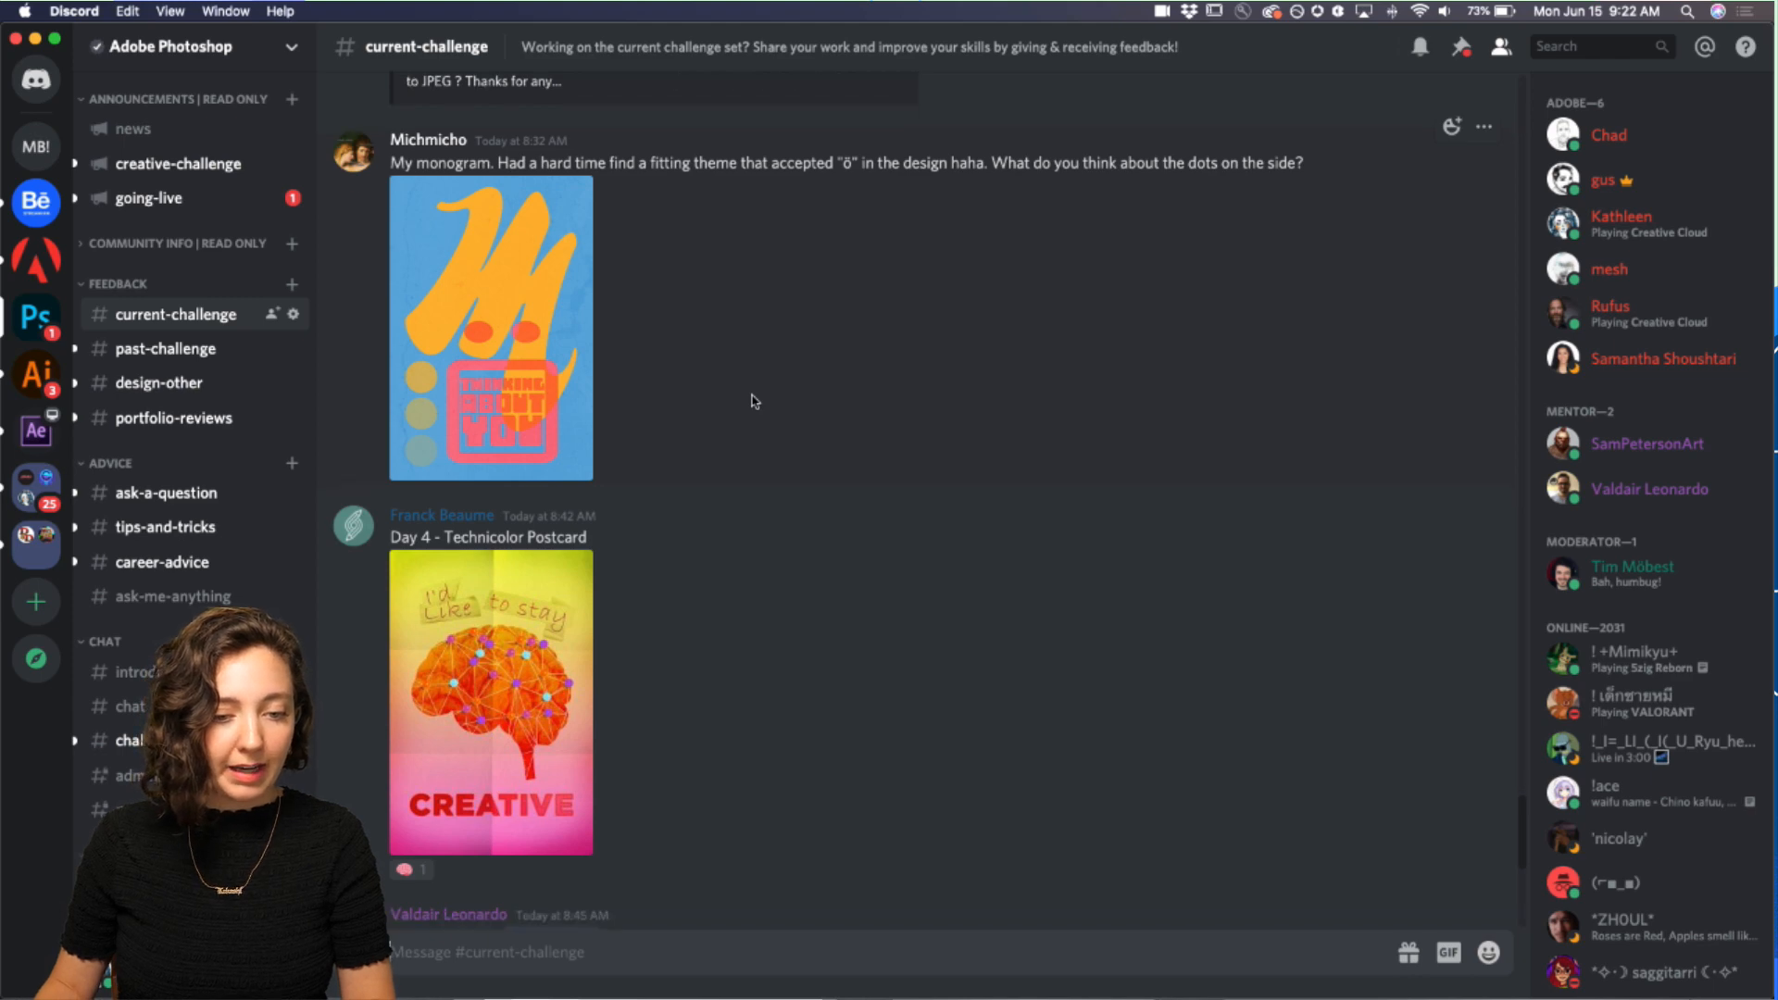
{"action": "scroll", "coordinate": [755, 401], "scroll_direction": "down", "scroll_amount": 6}
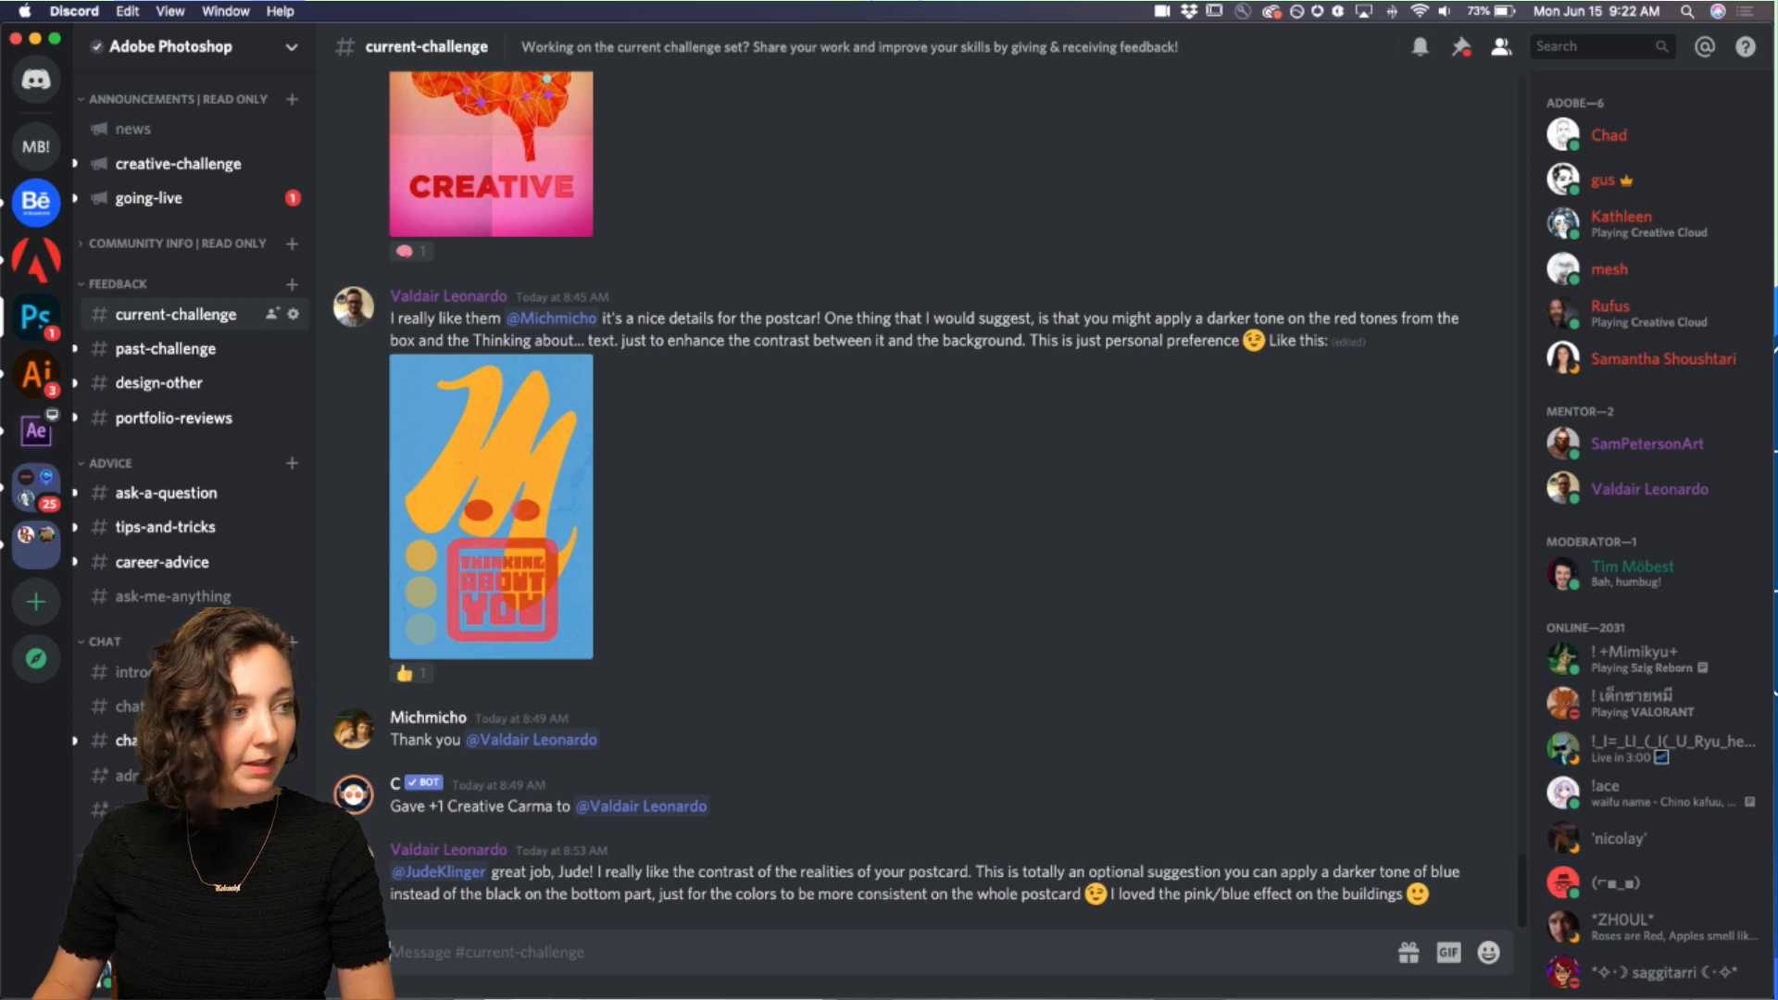
Step: Attach the fordiscord_Day5.png file from the DAY5 - COLLAGE folder to a new channel message
{"action": "left_click_drag", "start_coordinate": [560, 44], "coordinate": [700, 44]}
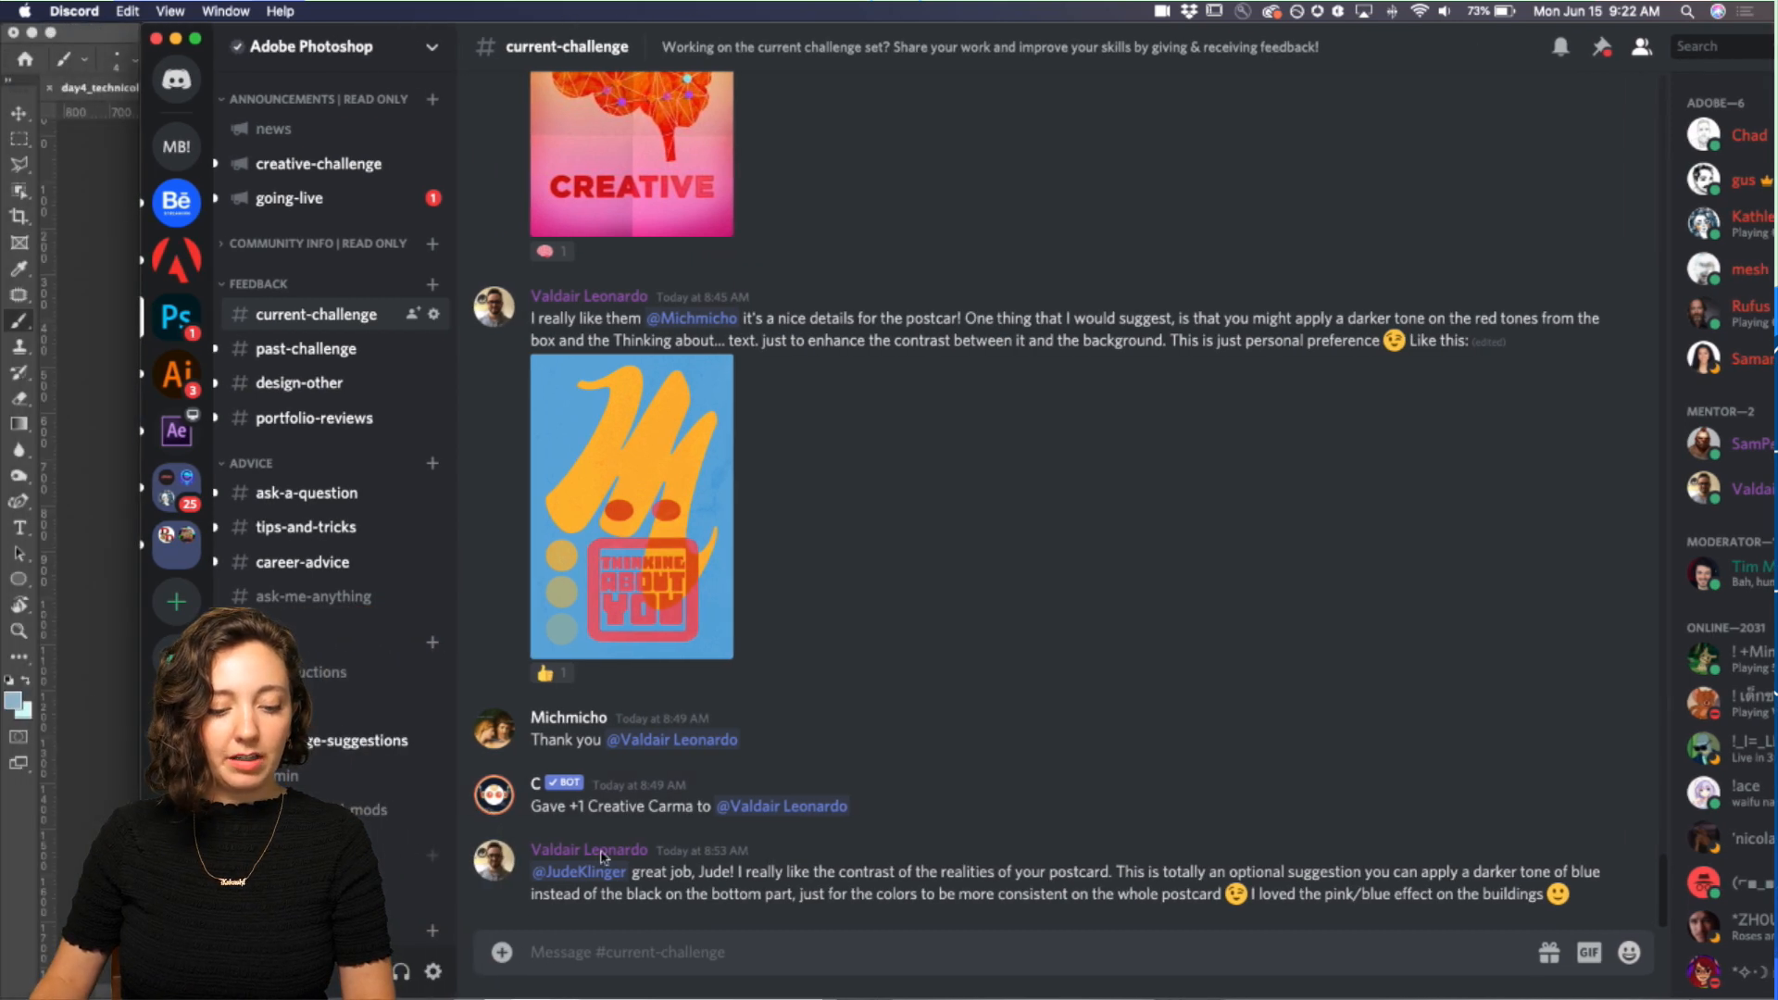
{"action": "left_click", "coordinate": [501, 953]}
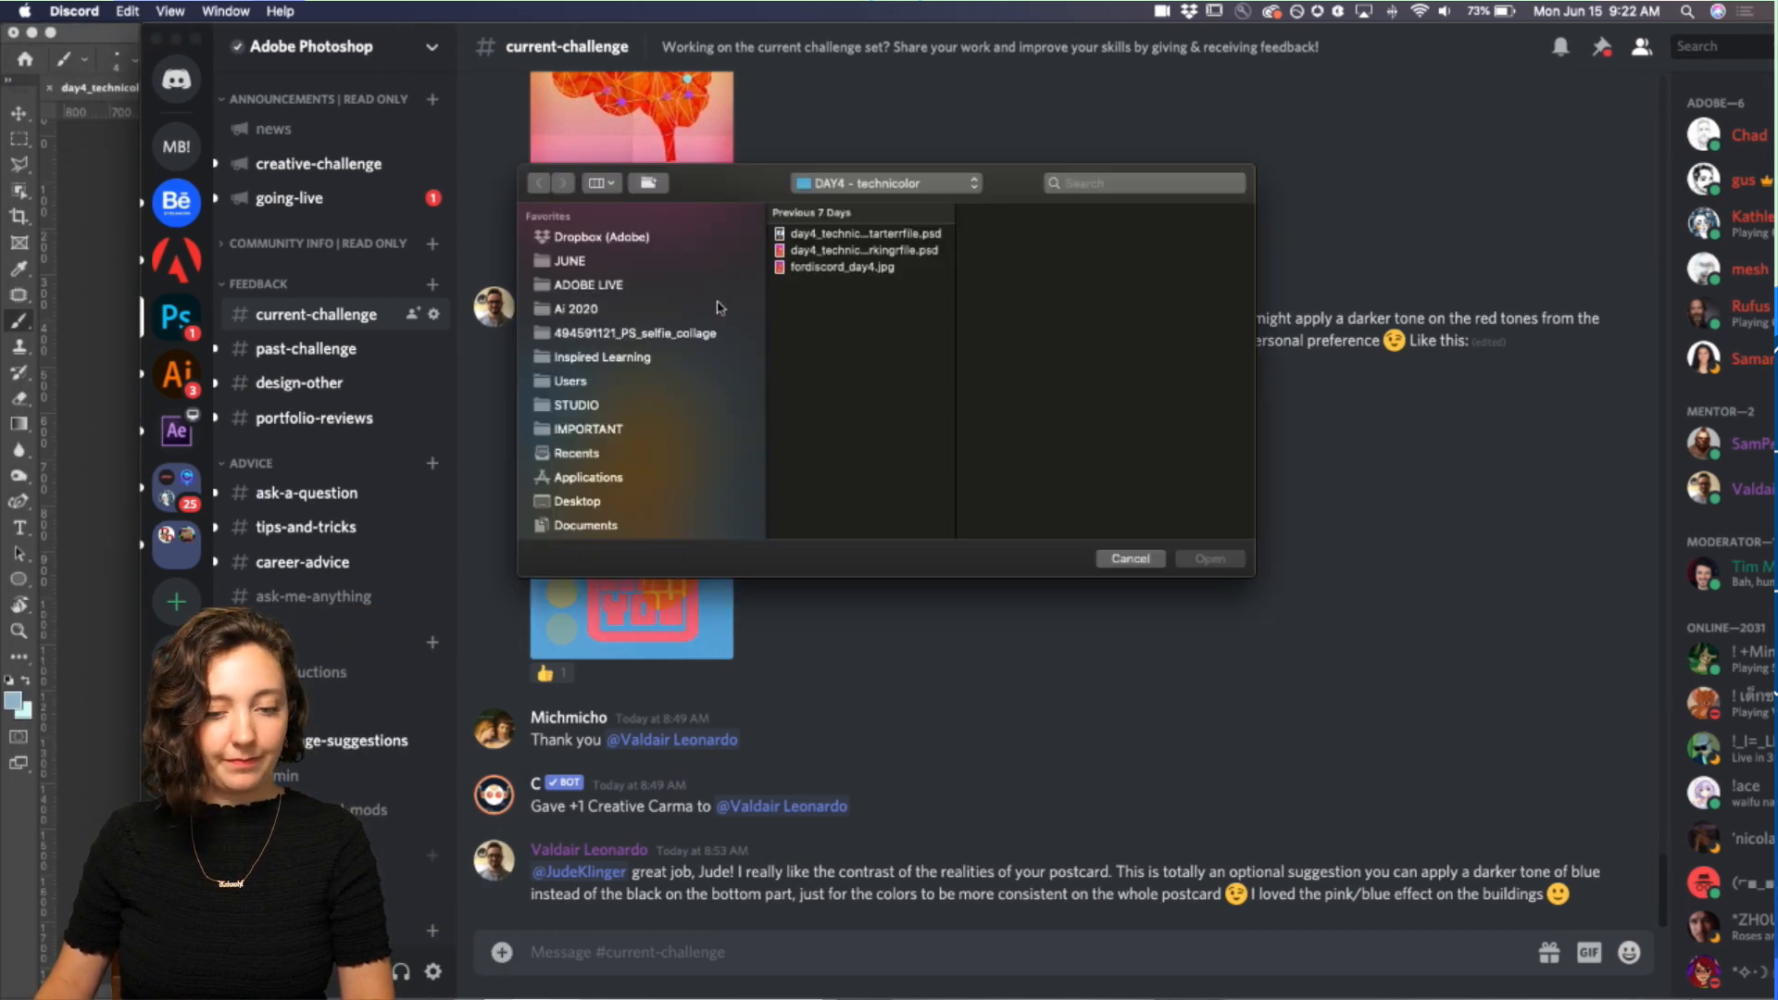
{"action": "left_click", "coordinate": [853, 190]}
{"action": "left_click", "coordinate": [853, 202]}
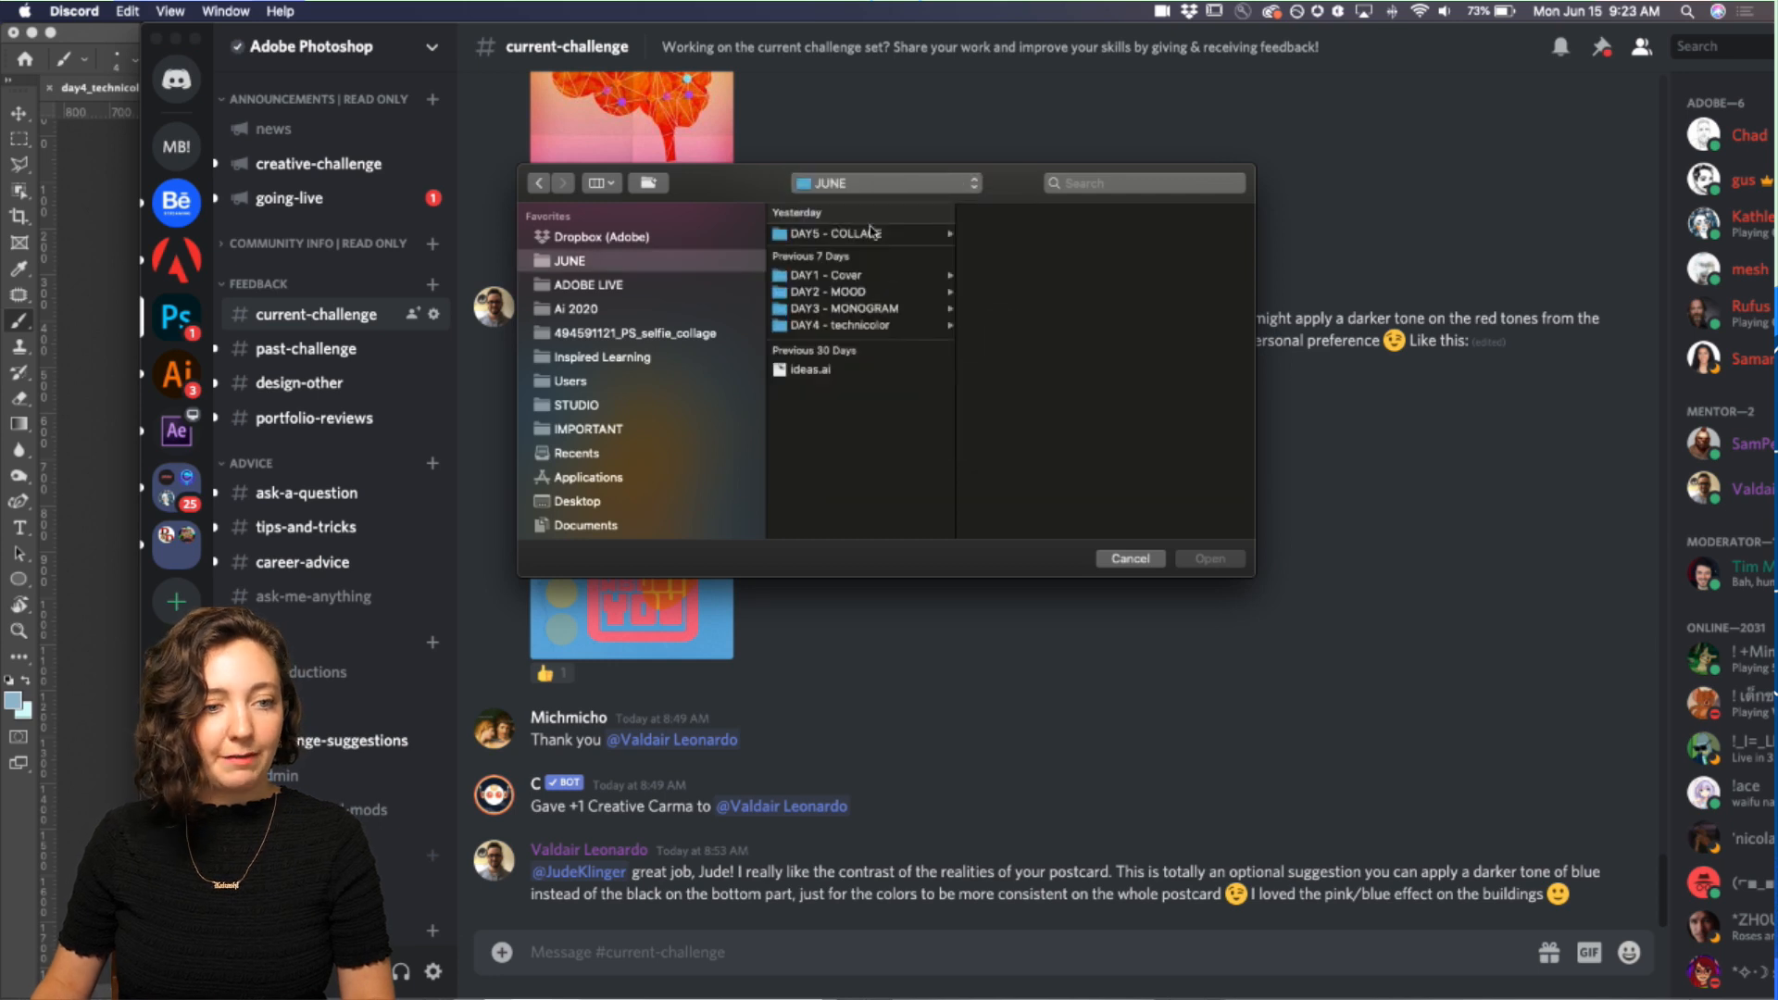
{"action": "left_click", "coordinate": [829, 237]}
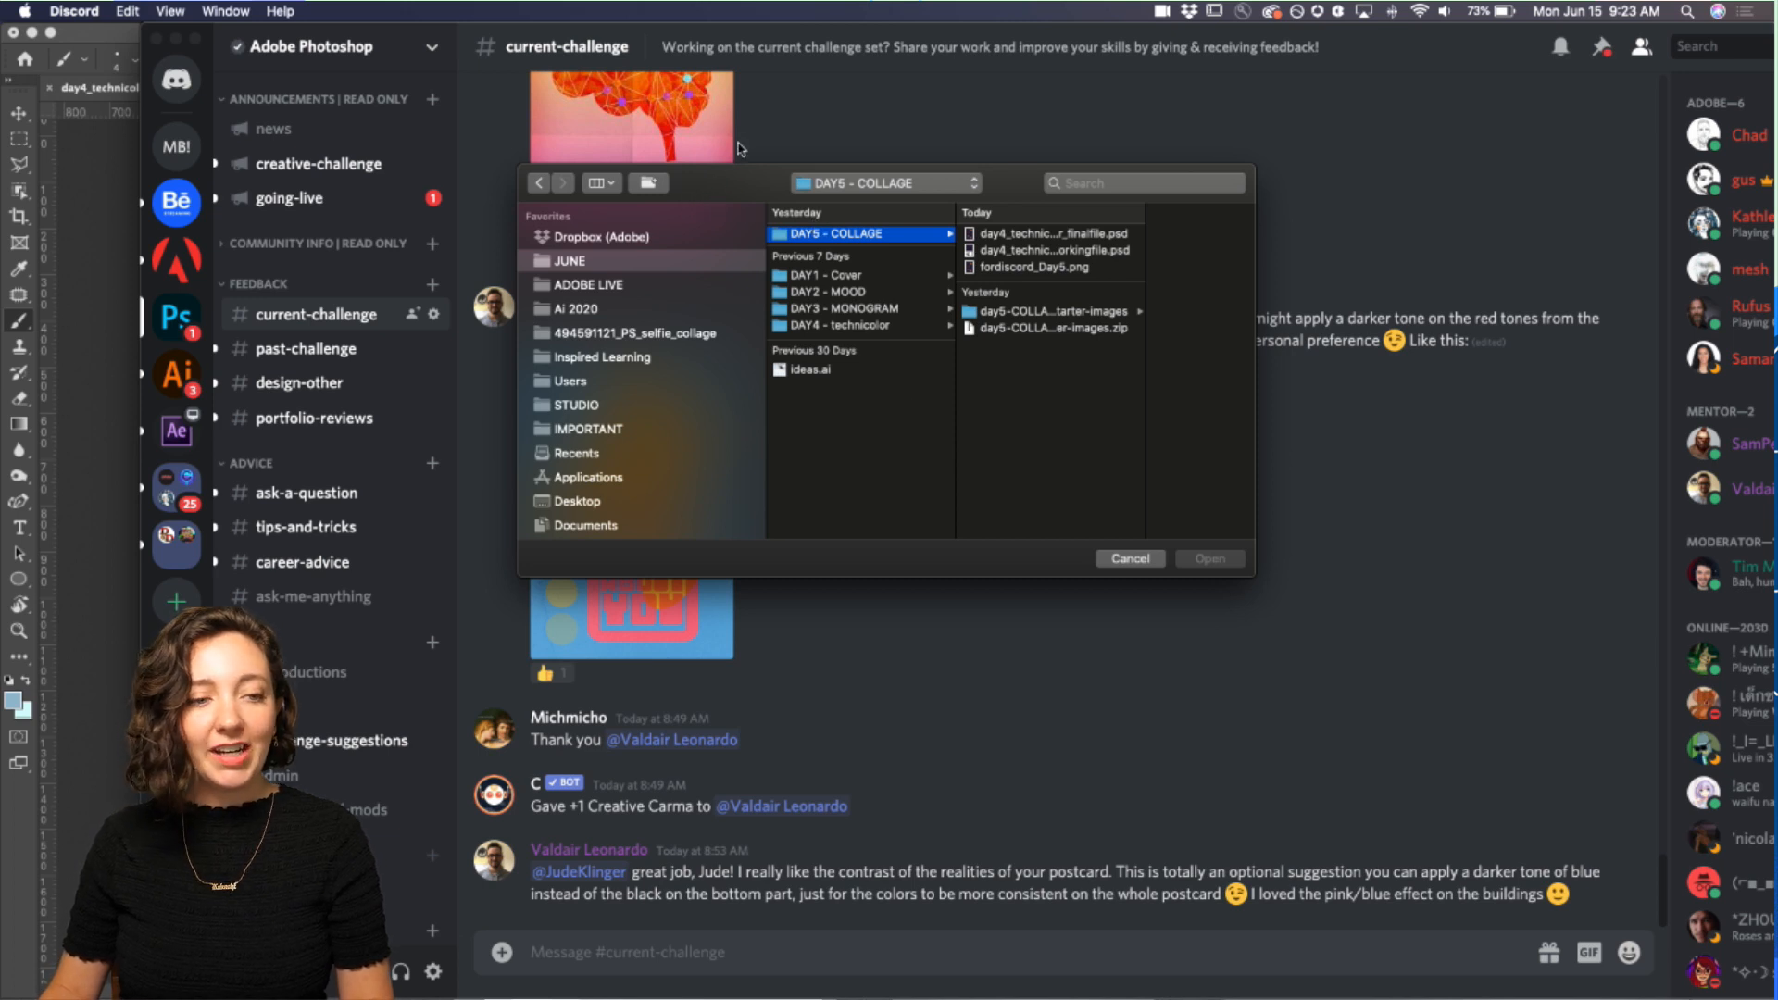
{"action": "left_click_drag", "start_coordinate": [727, 190], "coordinate": [683, 165]}
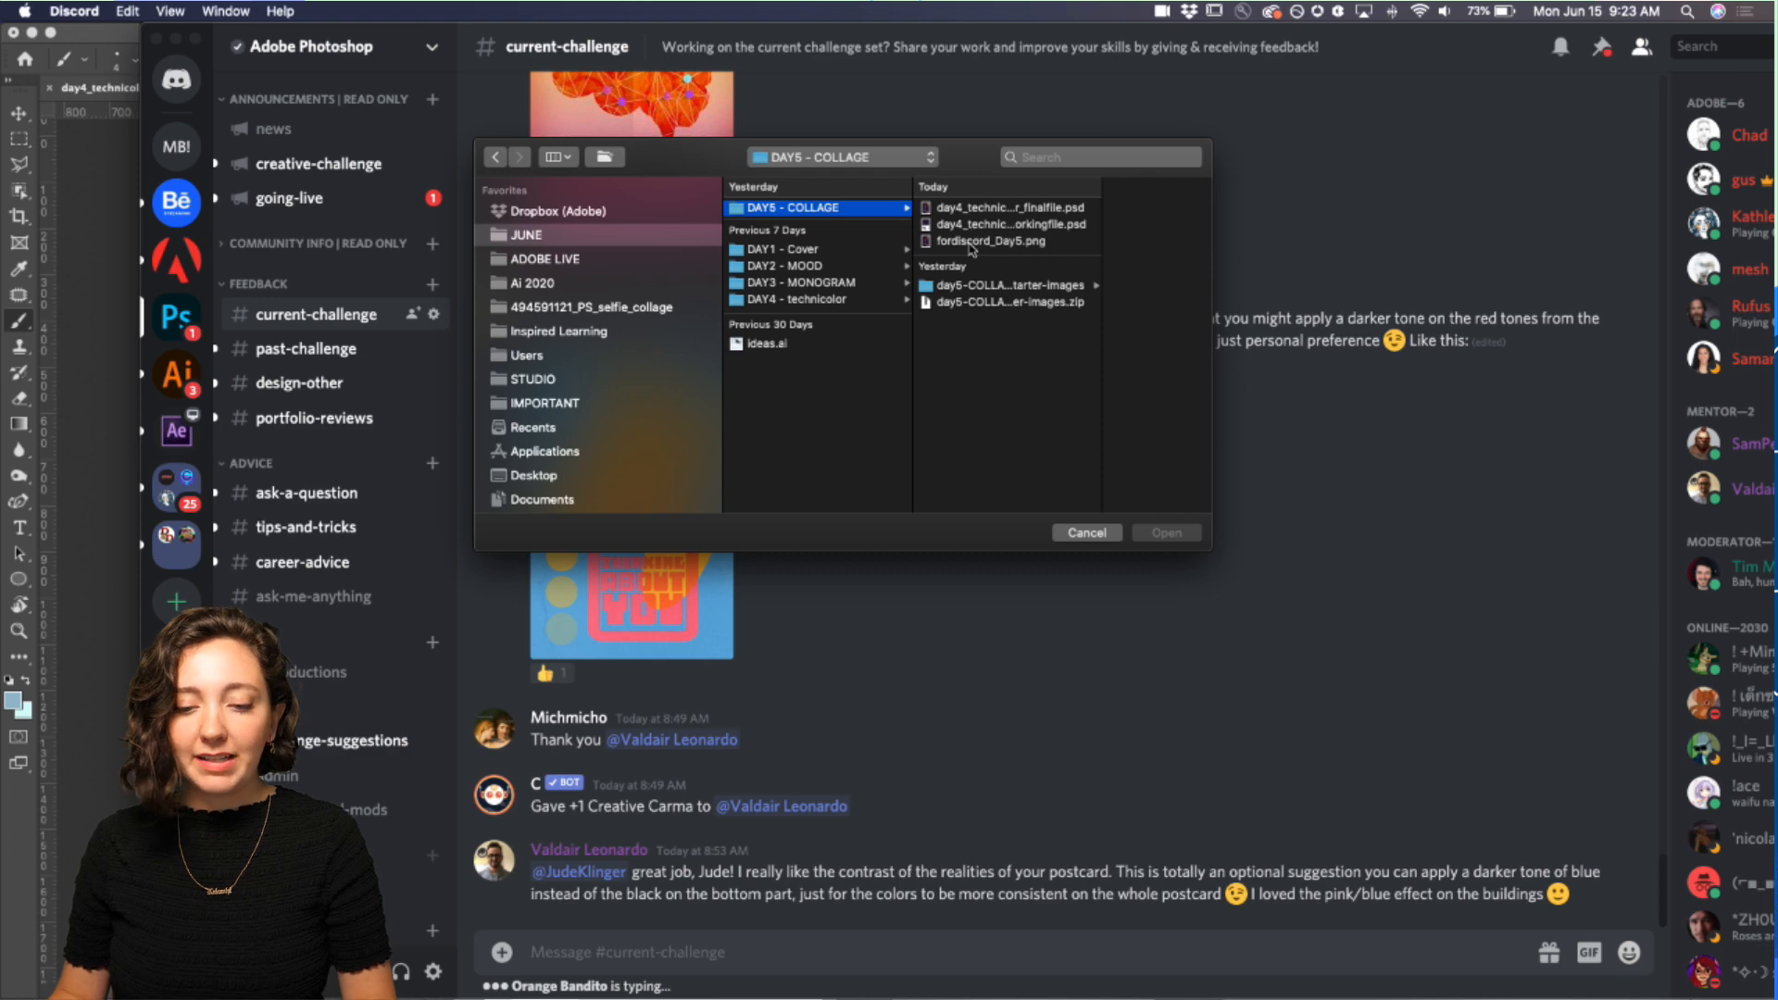
{"action": "left_click", "coordinate": [969, 242]}
{"action": "left_click", "coordinate": [1158, 533]}
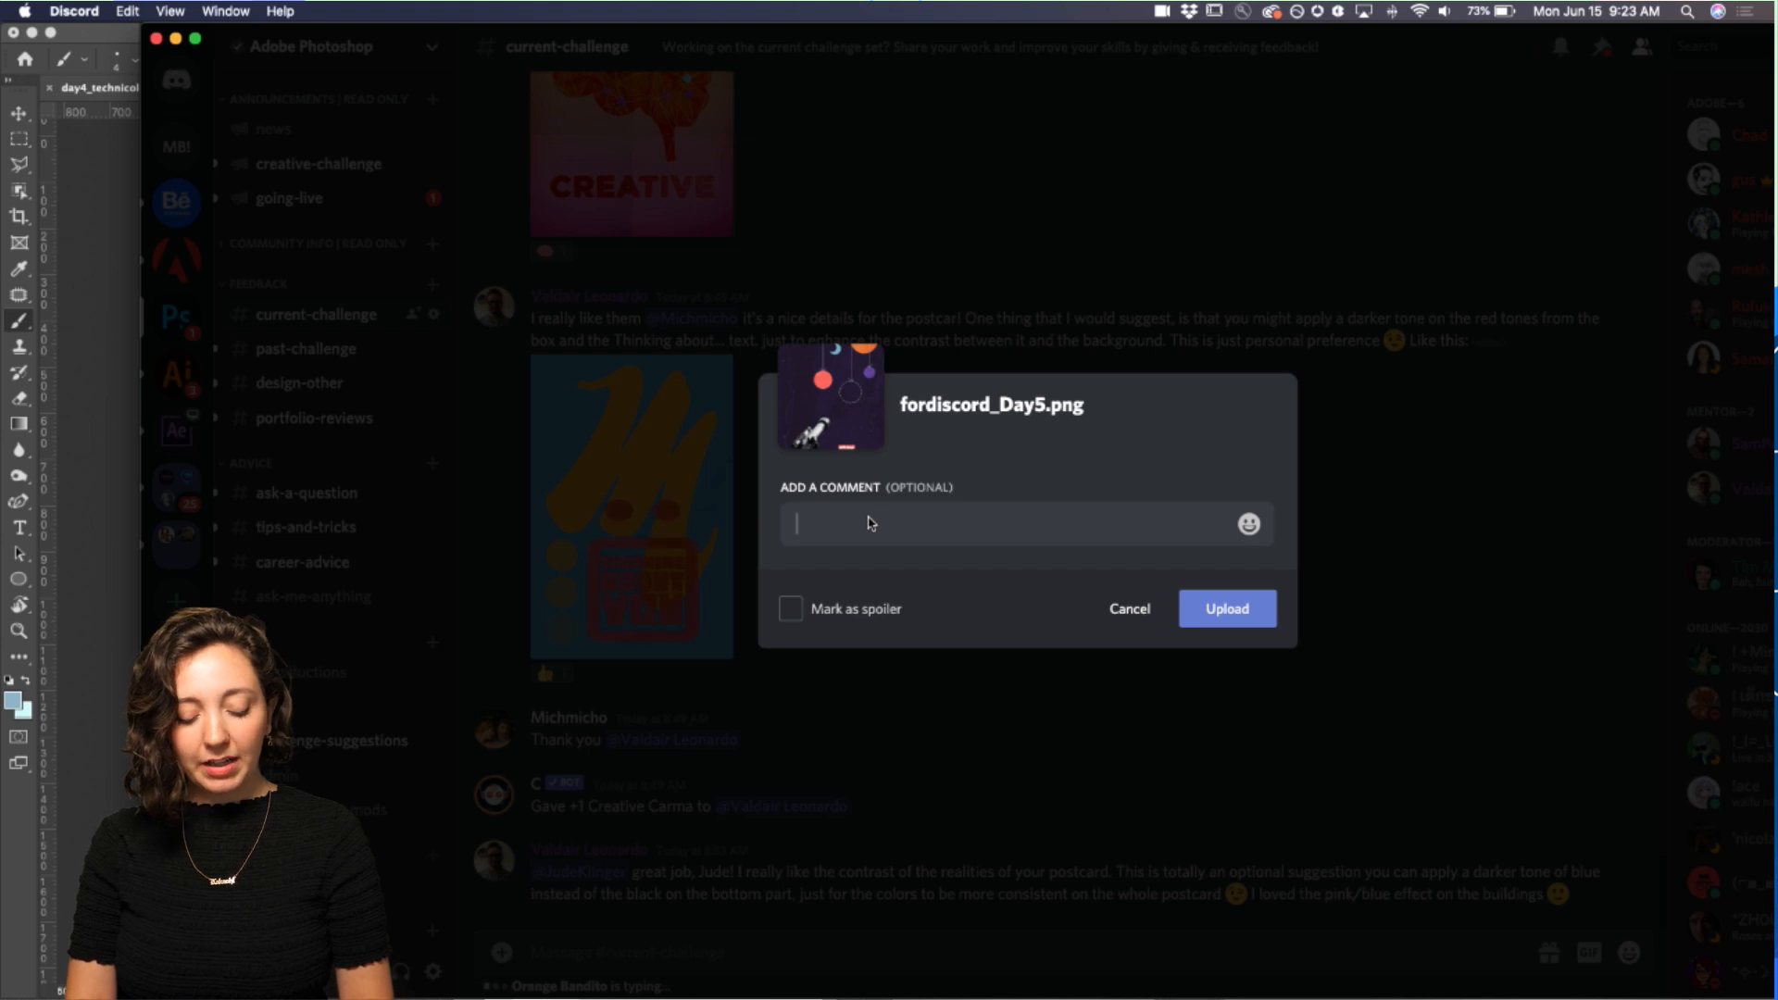
Step: Add the comment "do you think the hierarchy of the planets is working? or should i simplify it" and upload the postcard
{"action": "type", "text": "do you thi"}
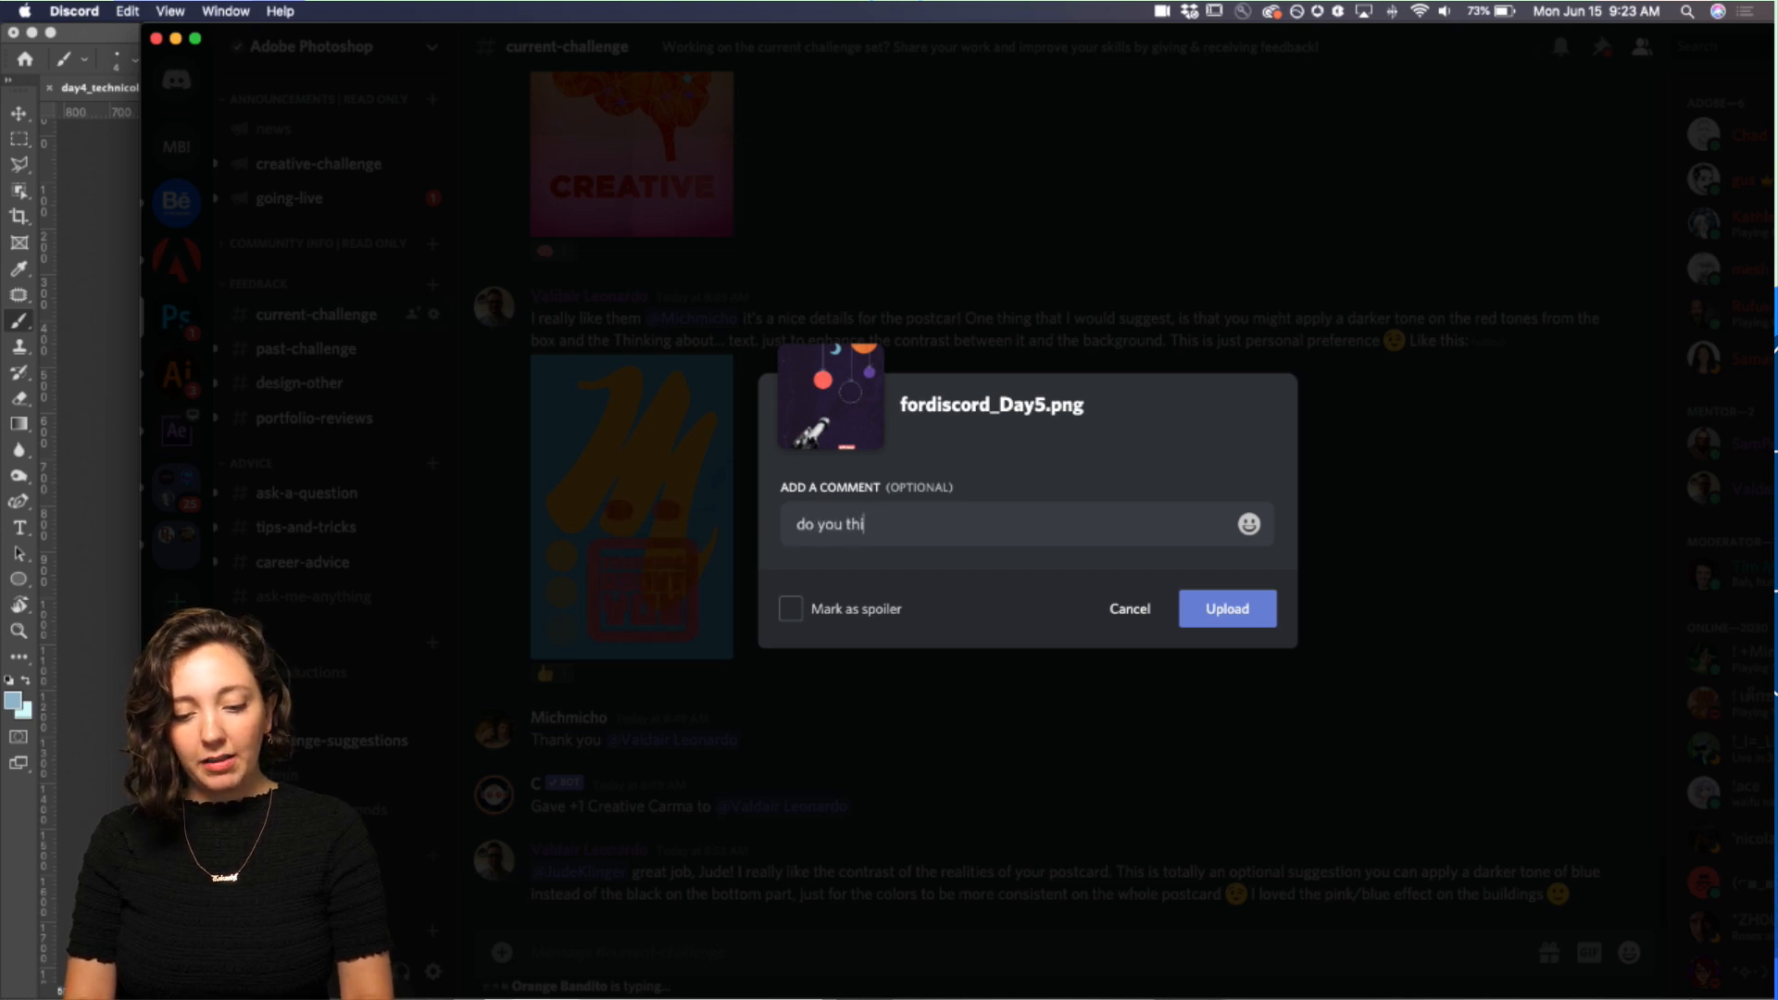
{"action": "type", "text": "nk the hierarc"}
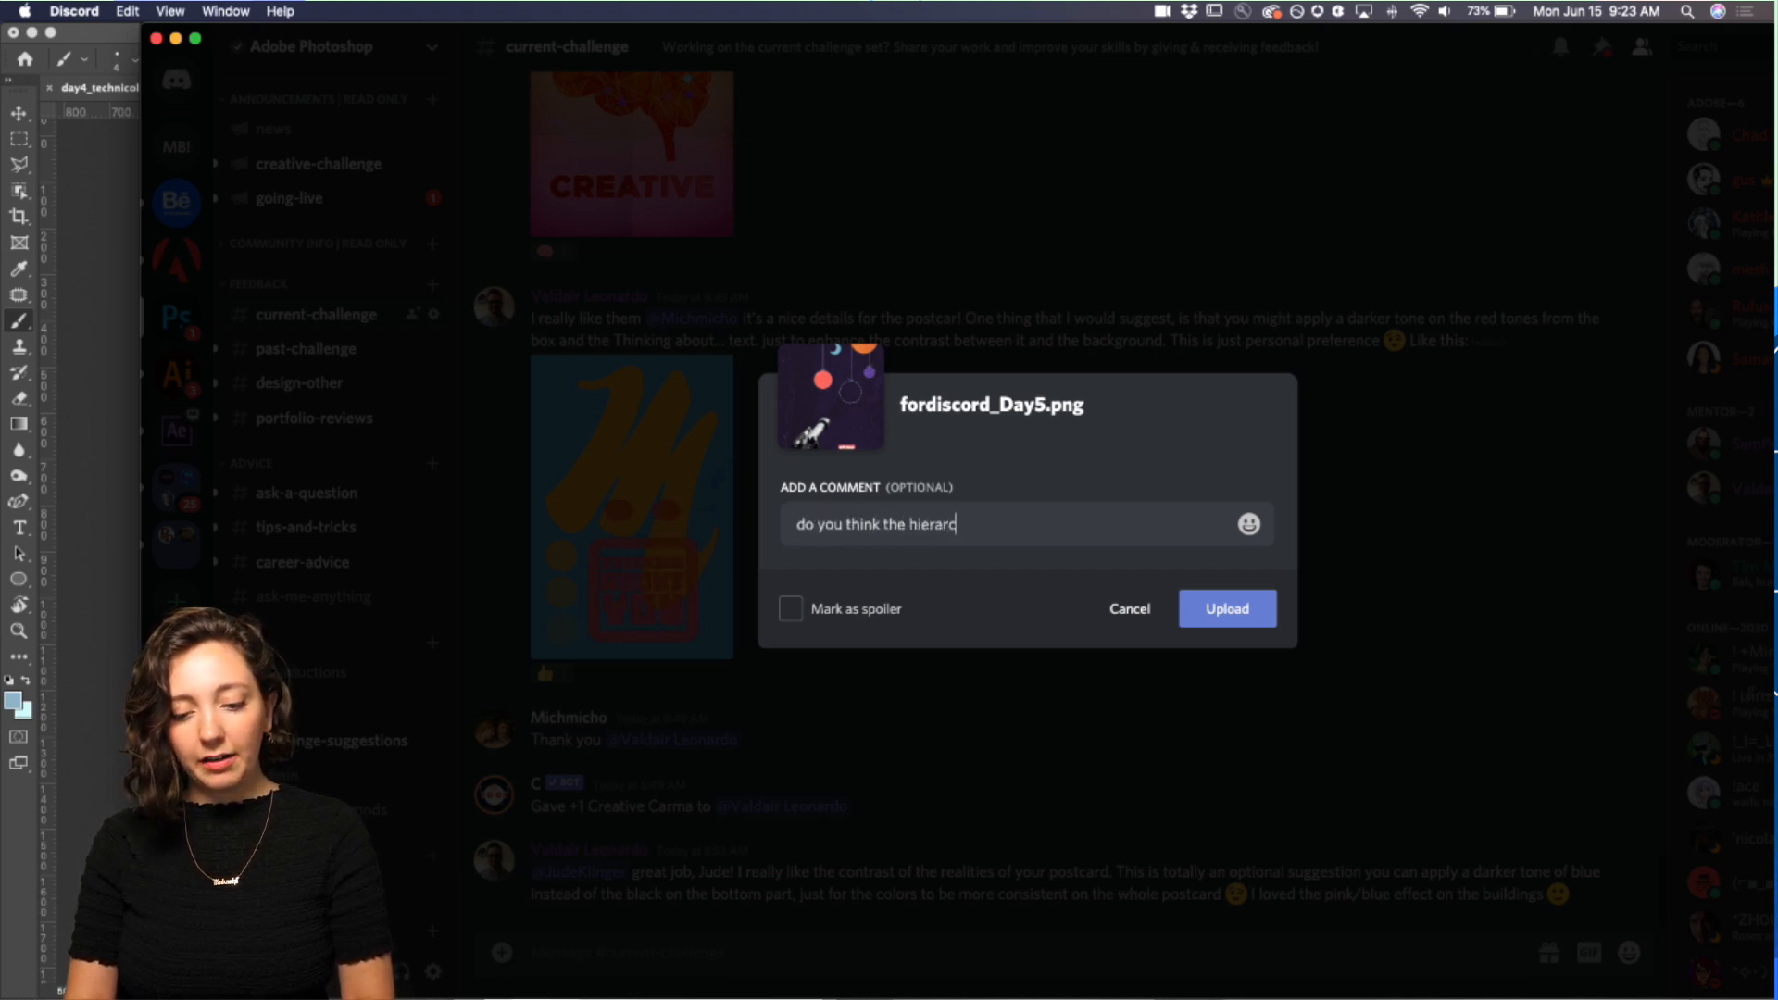
{"action": "type", "text": "hy of the planets"}
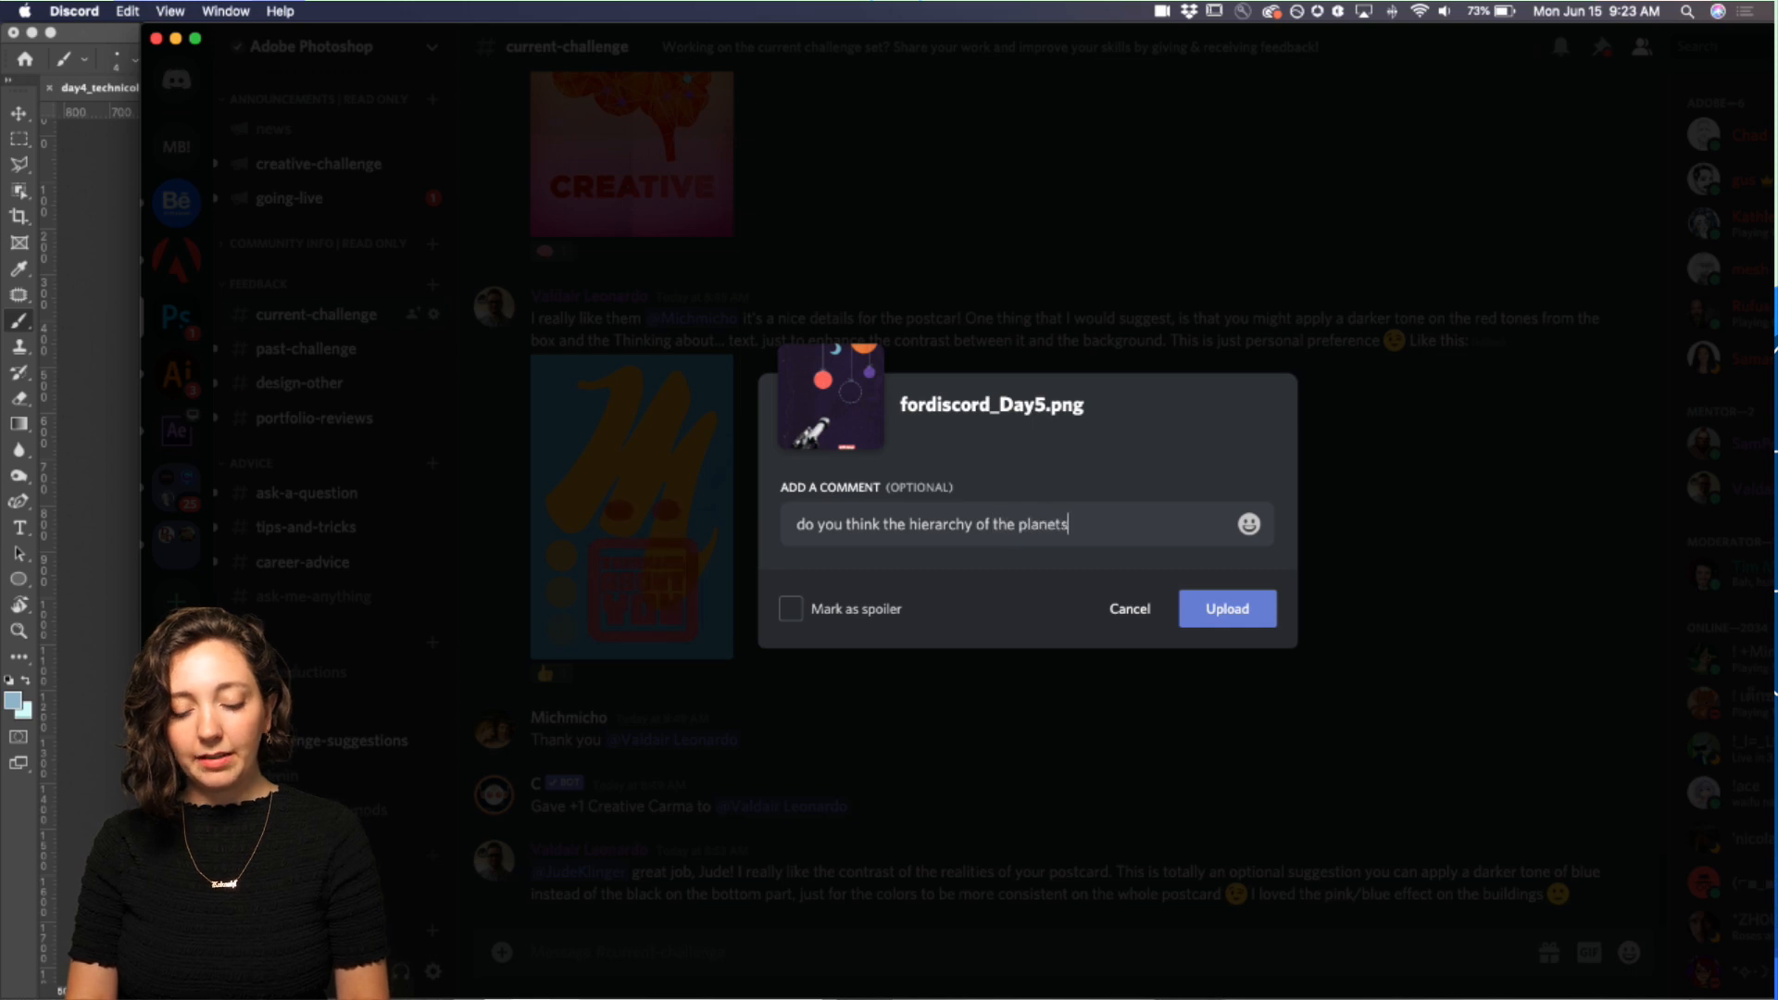
{"action": "type", "text": " is working?"}
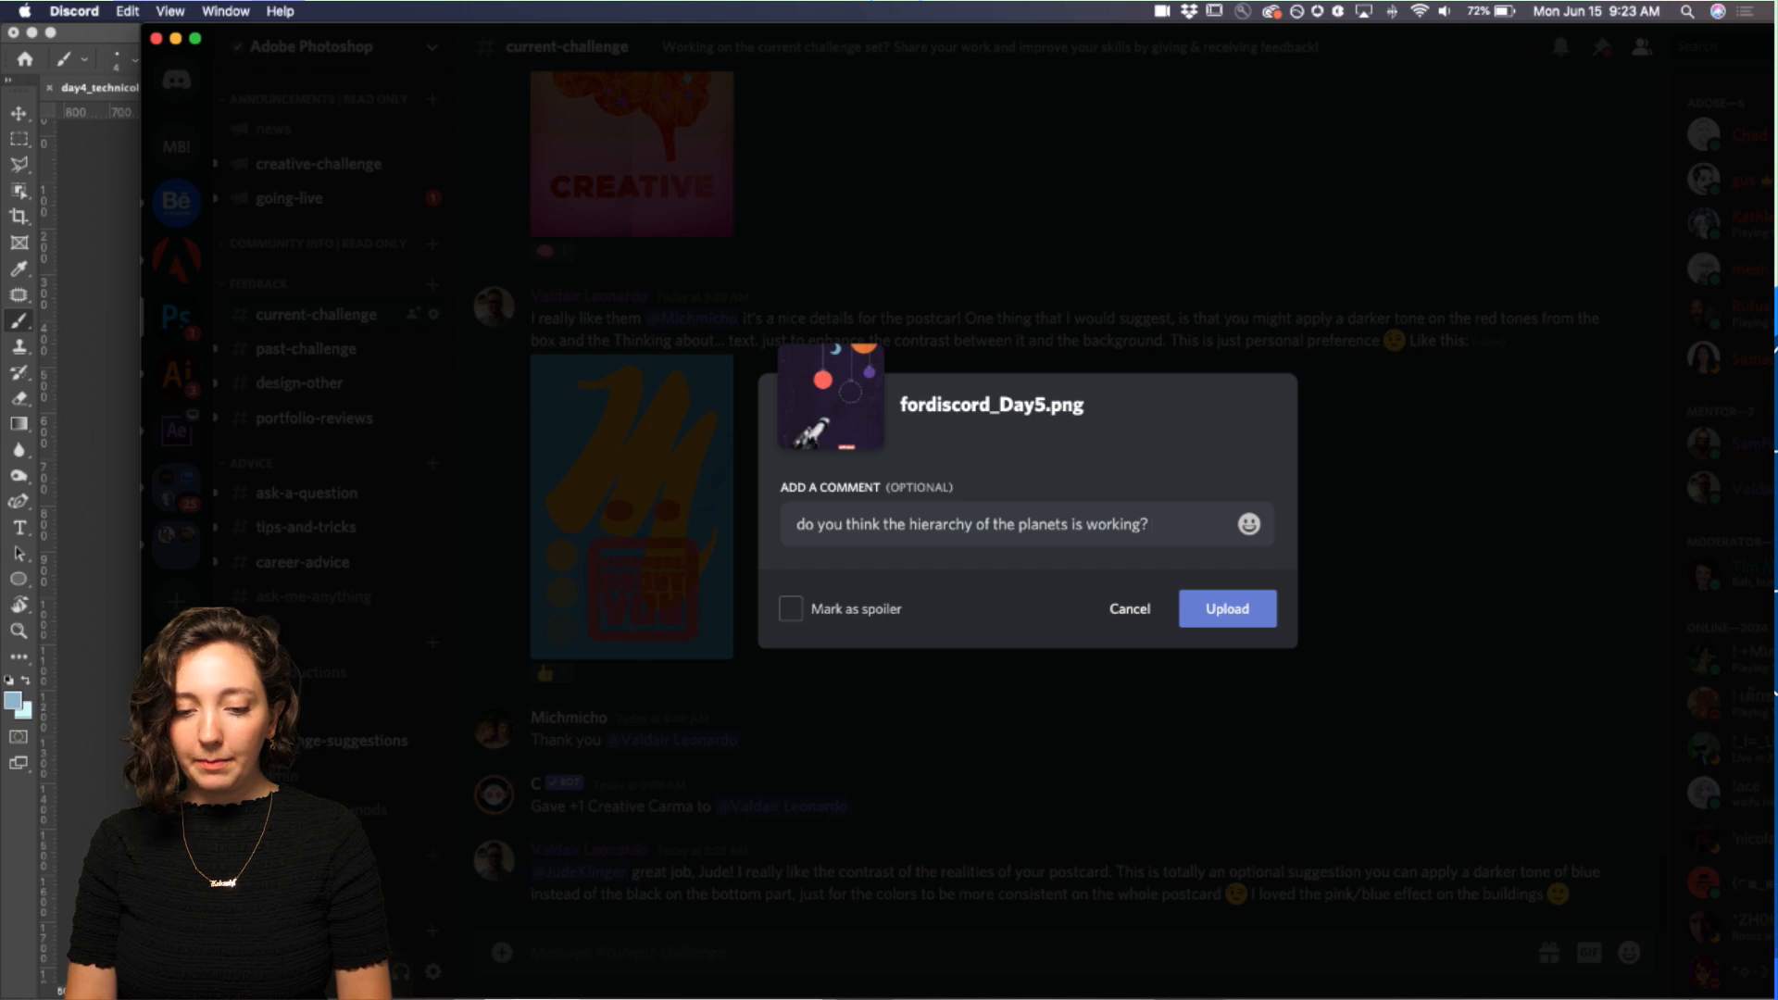
{"action": "type", "text": " or should i simplify it"}
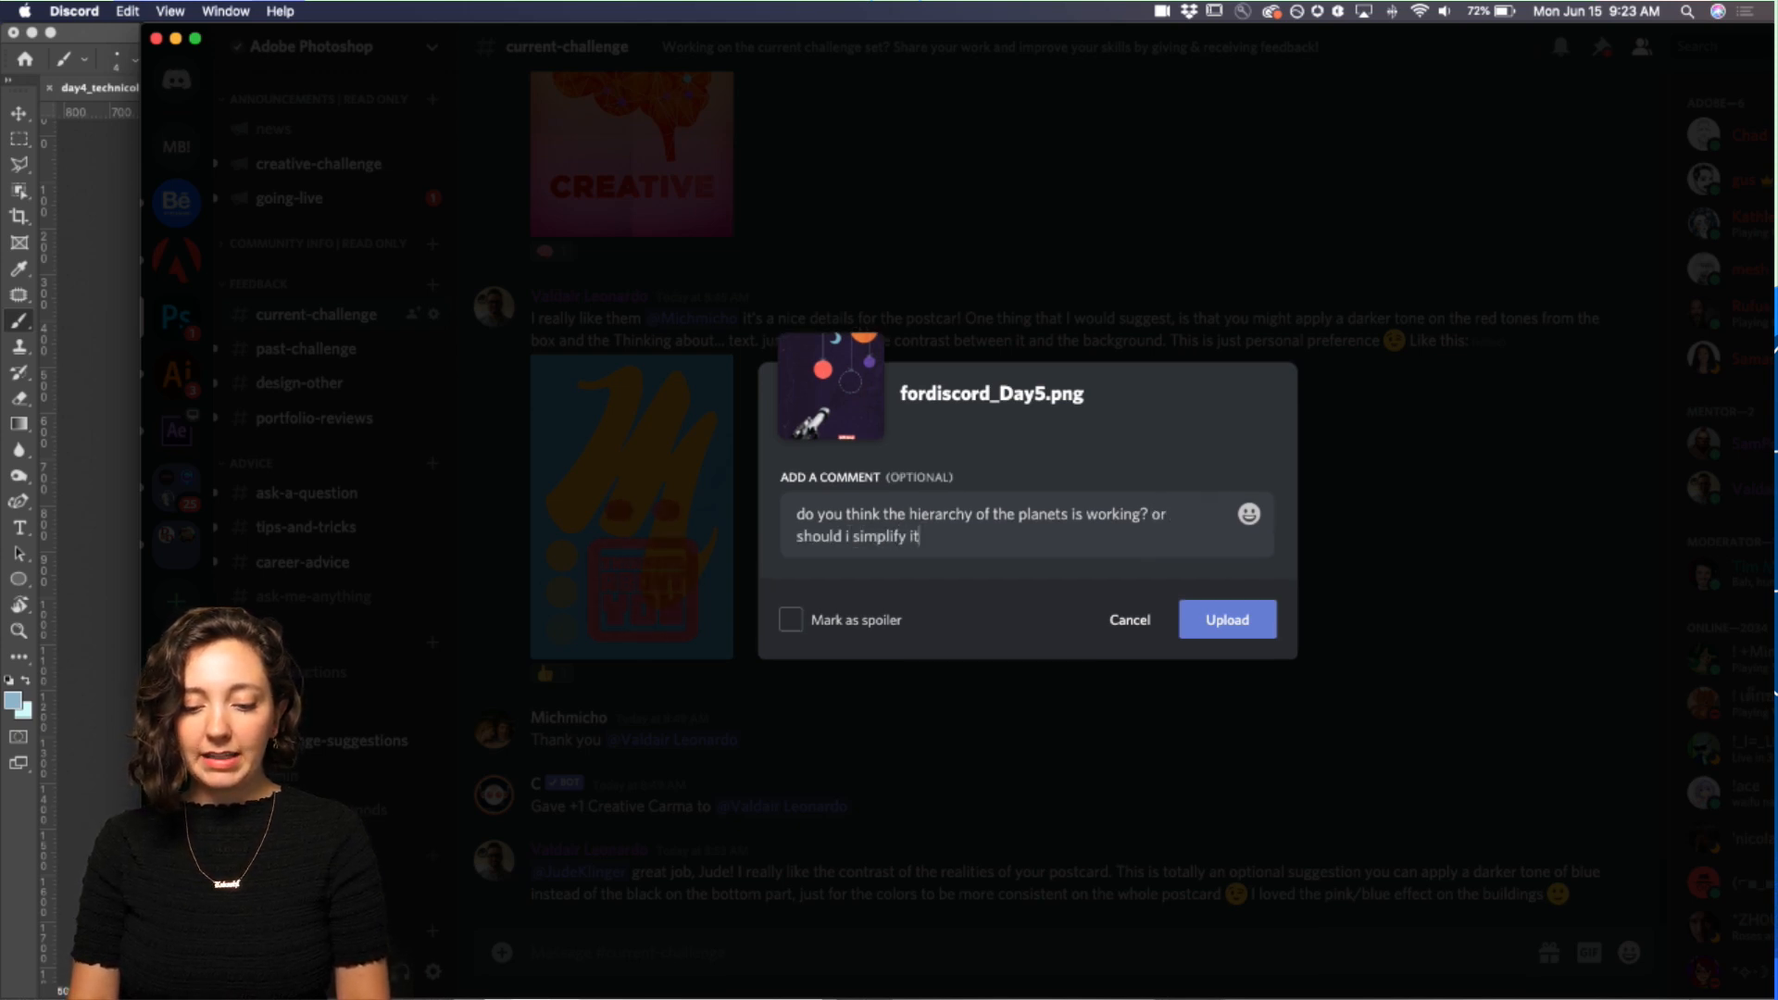
{"action": "left_click", "coordinate": [1225, 624]}
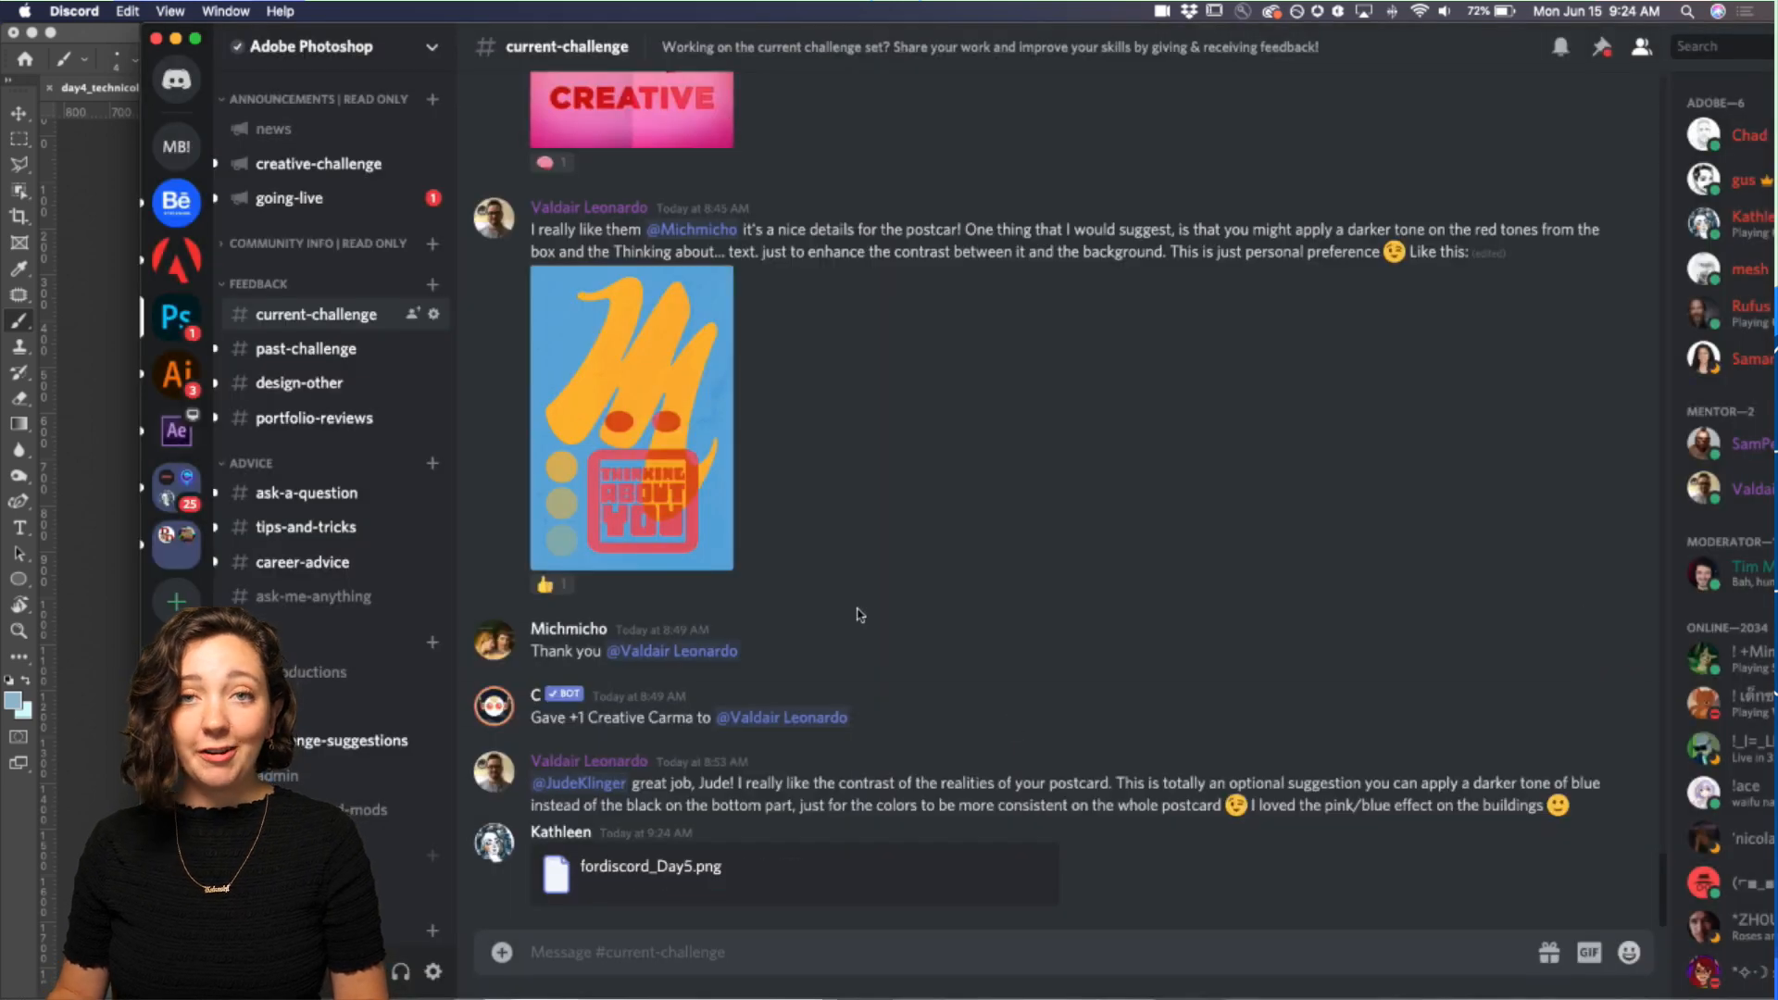
Step: Leave Discord and return to the postcard document in Photoshop
{"action": "left_click_drag", "start_coordinate": [1156, 46], "coordinate": [1020, 44]}
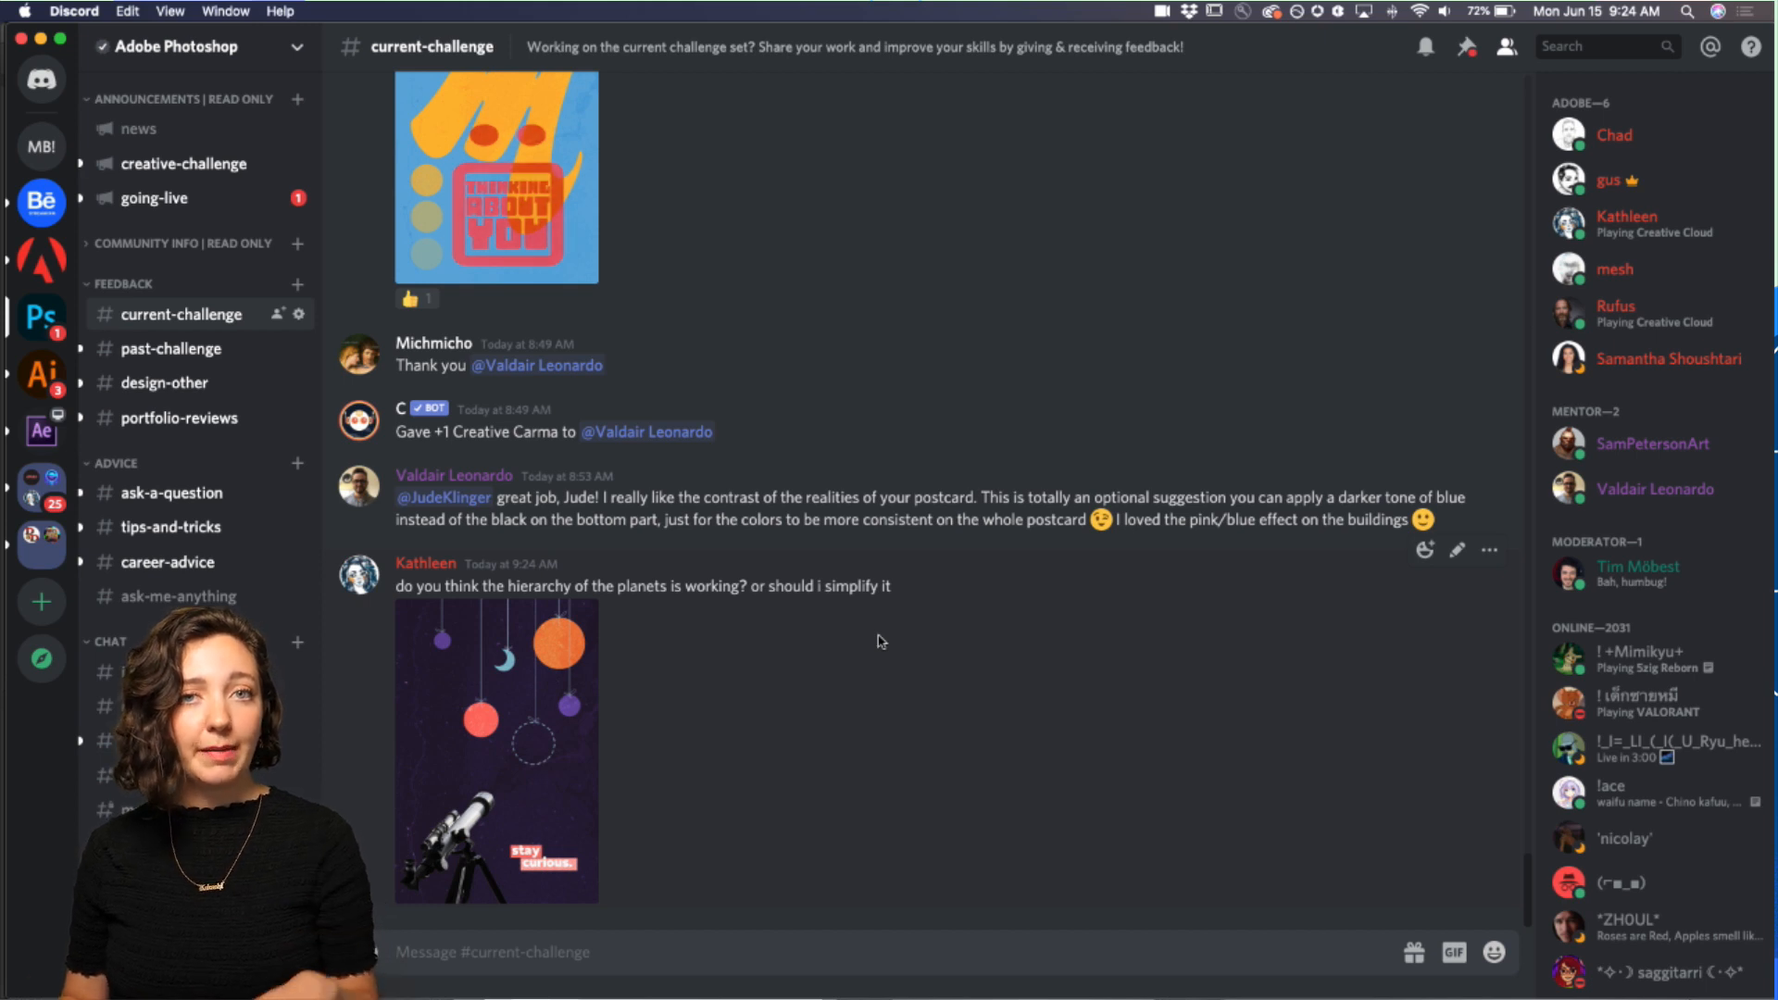
{"action": "mouse_move", "coordinate": [469, 997]}
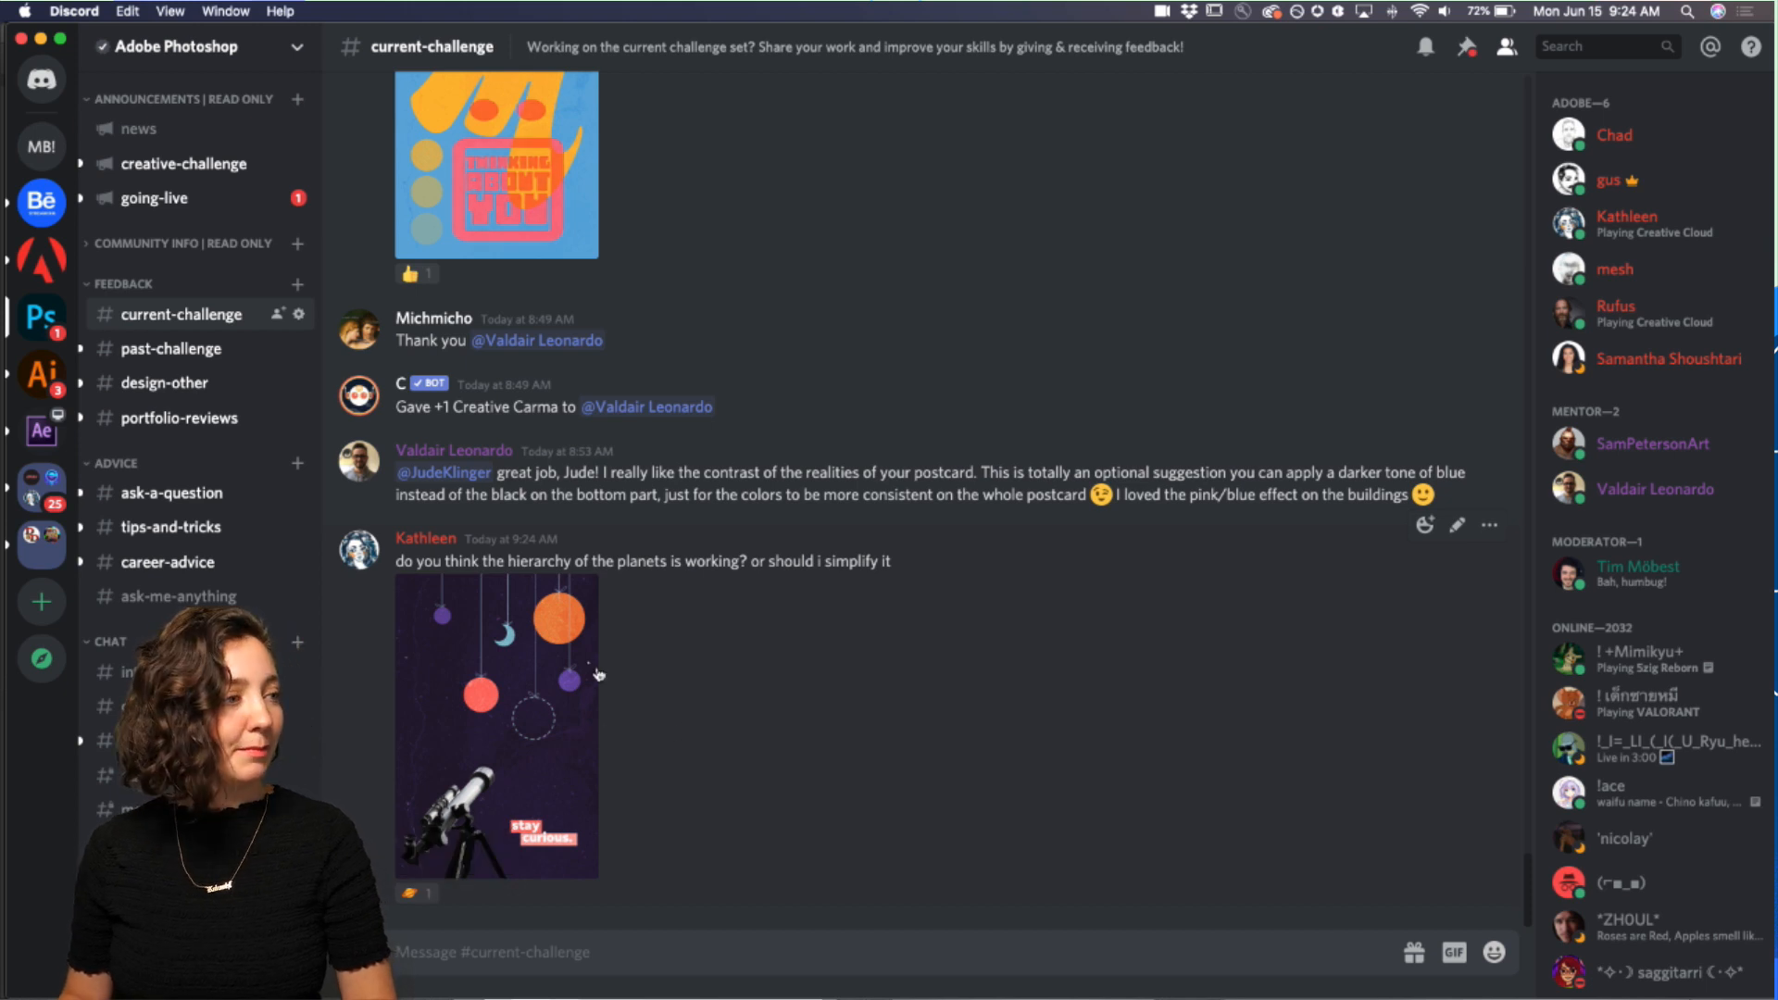
{"action": "left_click", "coordinate": [41, 40]}
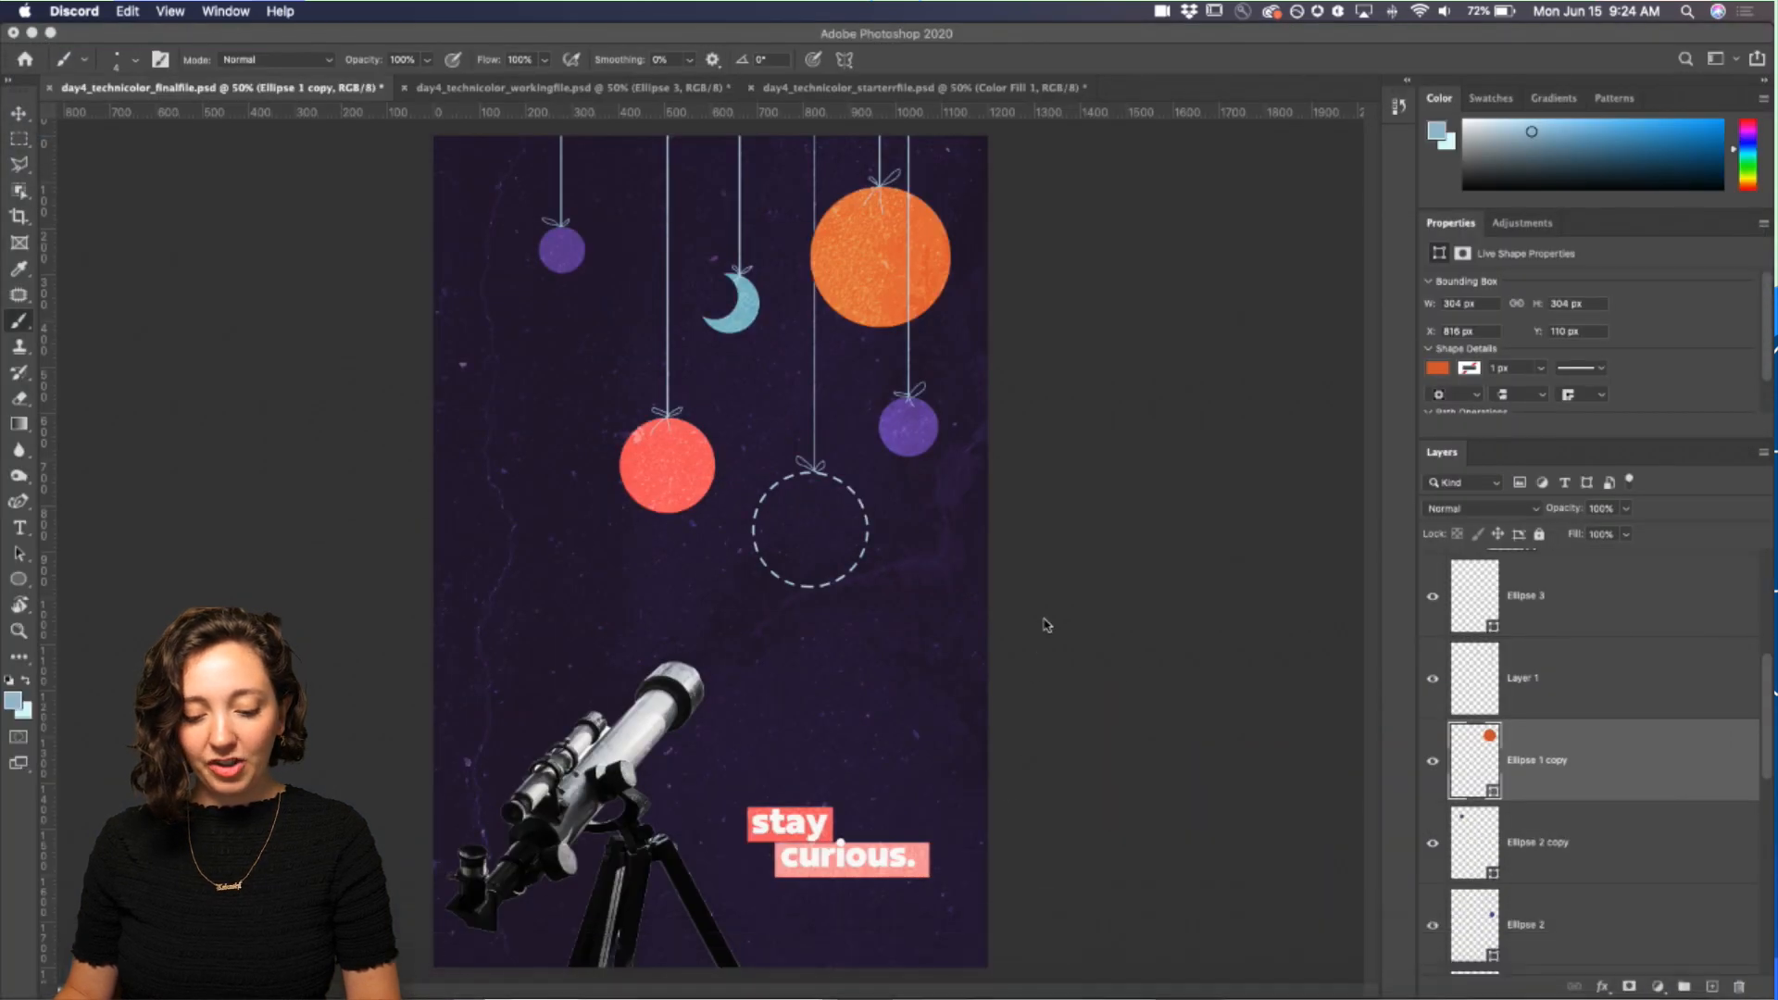